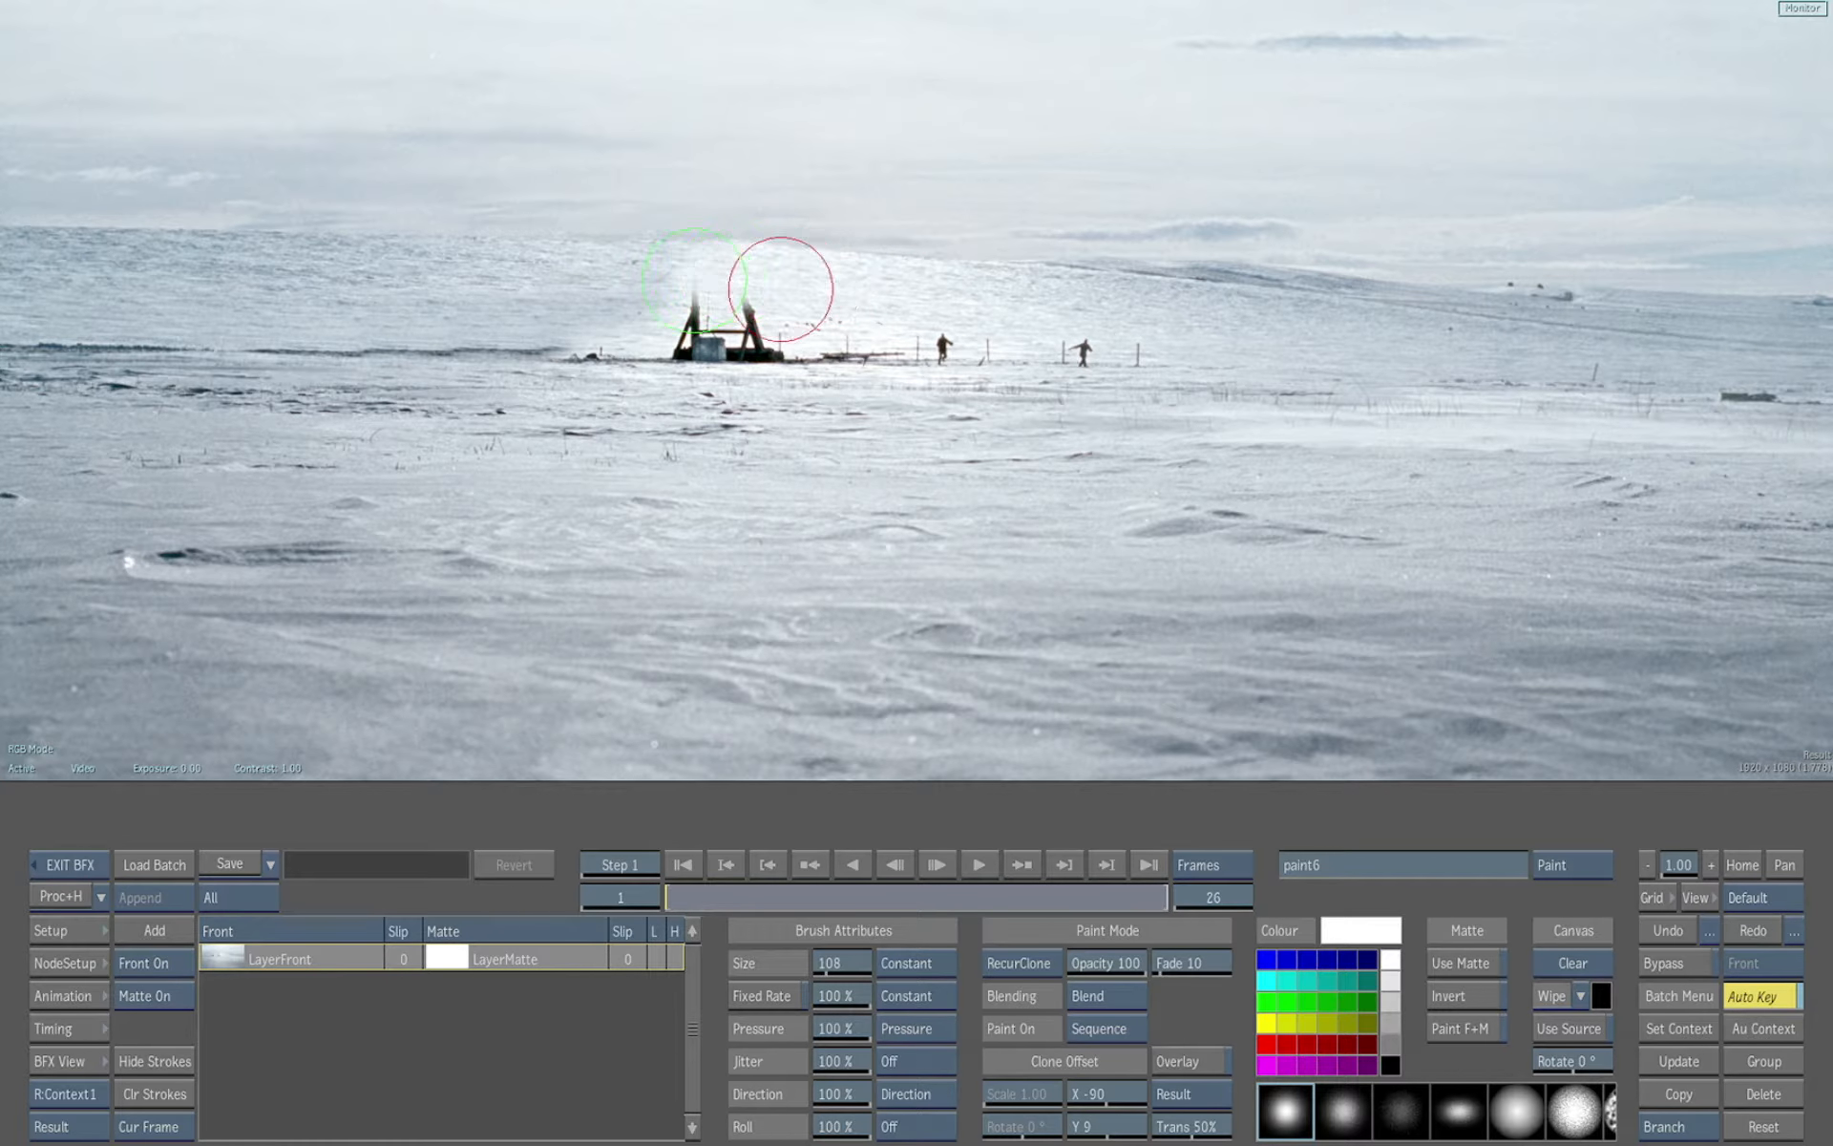
# Clone-paint over the old tower structure on the horizon to remove it from the plate
pyautogui.moveTo(862, 308)
pyautogui.mouseDown()
pyautogui.moveTo(686, 305)
pyautogui.moveTo(714, 357)
pyautogui.moveTo(604, 341)
pyautogui.moveTo(656, 343)
pyautogui.mouseUp()
pyautogui.moveTo(659, 347); pyautogui.dragTo(846, 351)
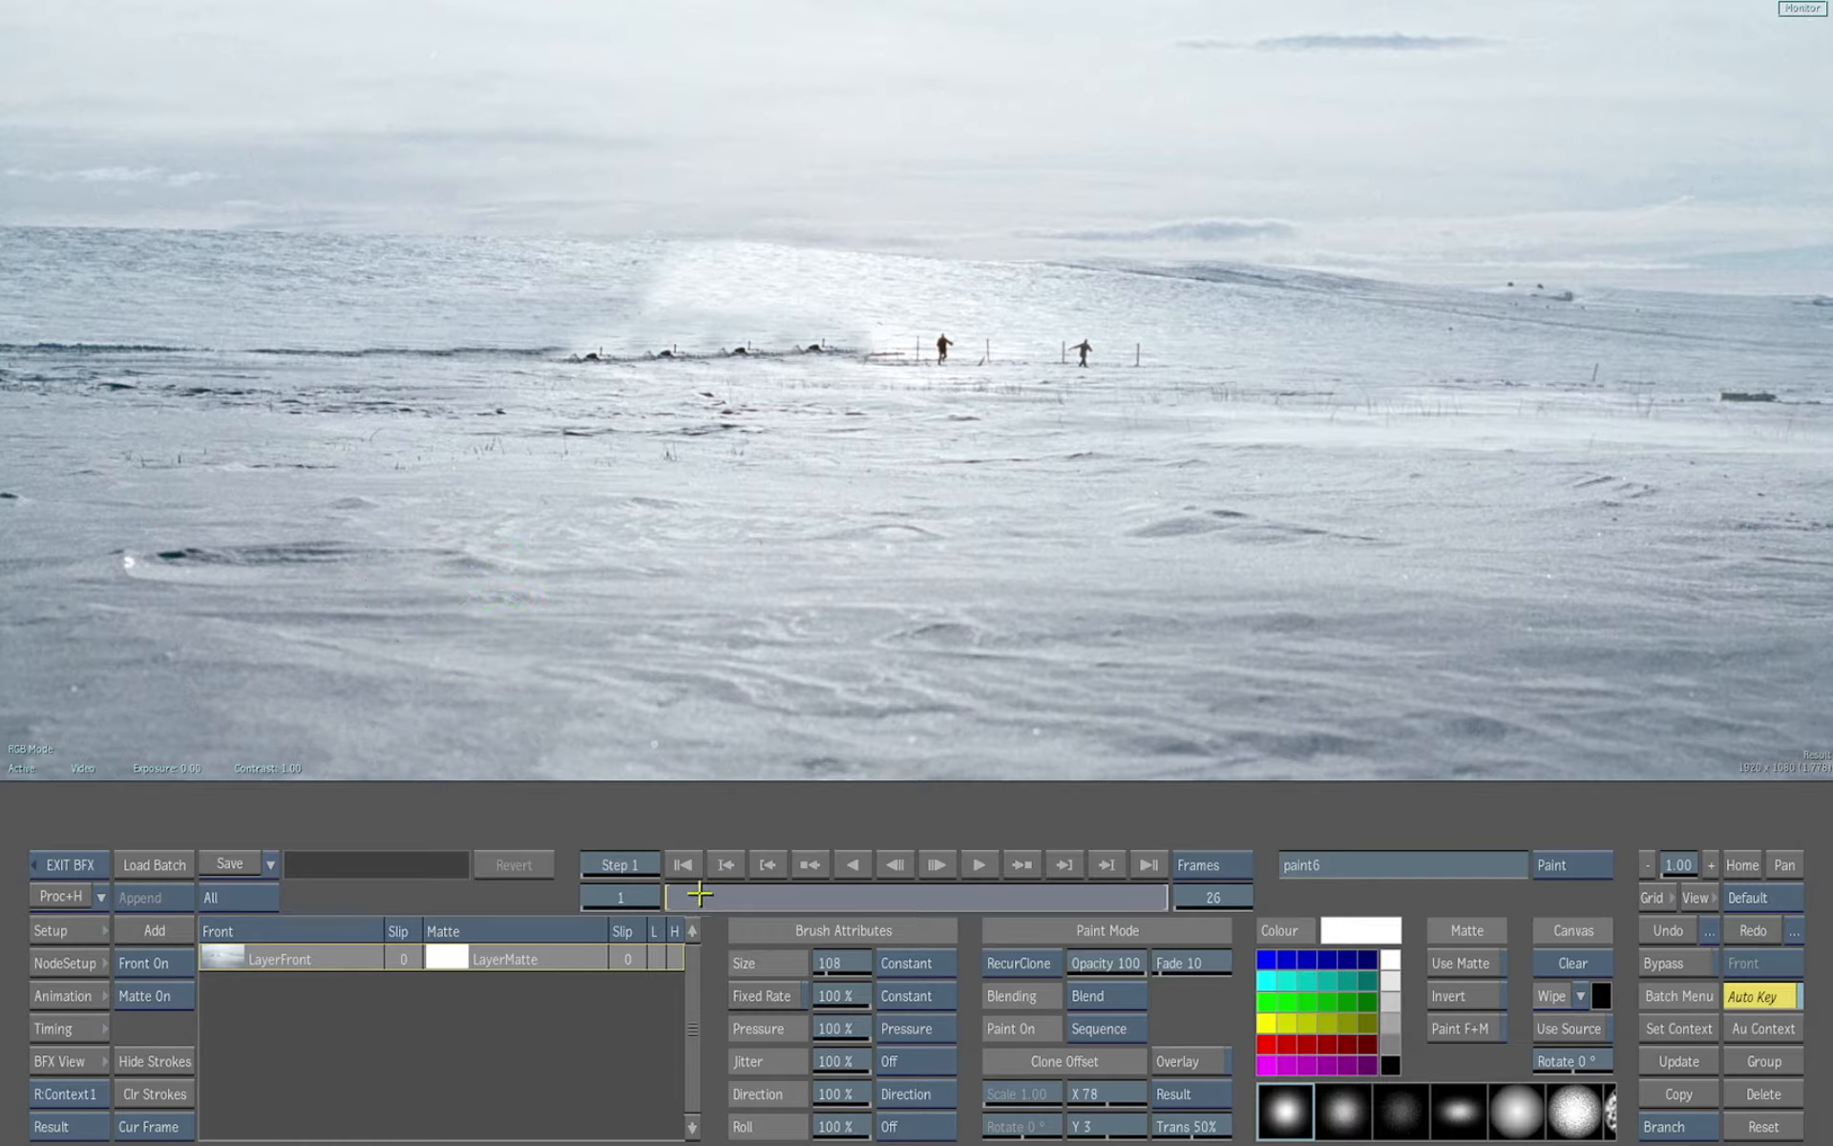
# Scrub through the frames to review the paint cleanup, then exit Paint and Batch FX back to the timeline
pyautogui.press('Right')
pyautogui.moveTo(845, 894); pyautogui.dragTo(967, 895)
pyautogui.press('Right')
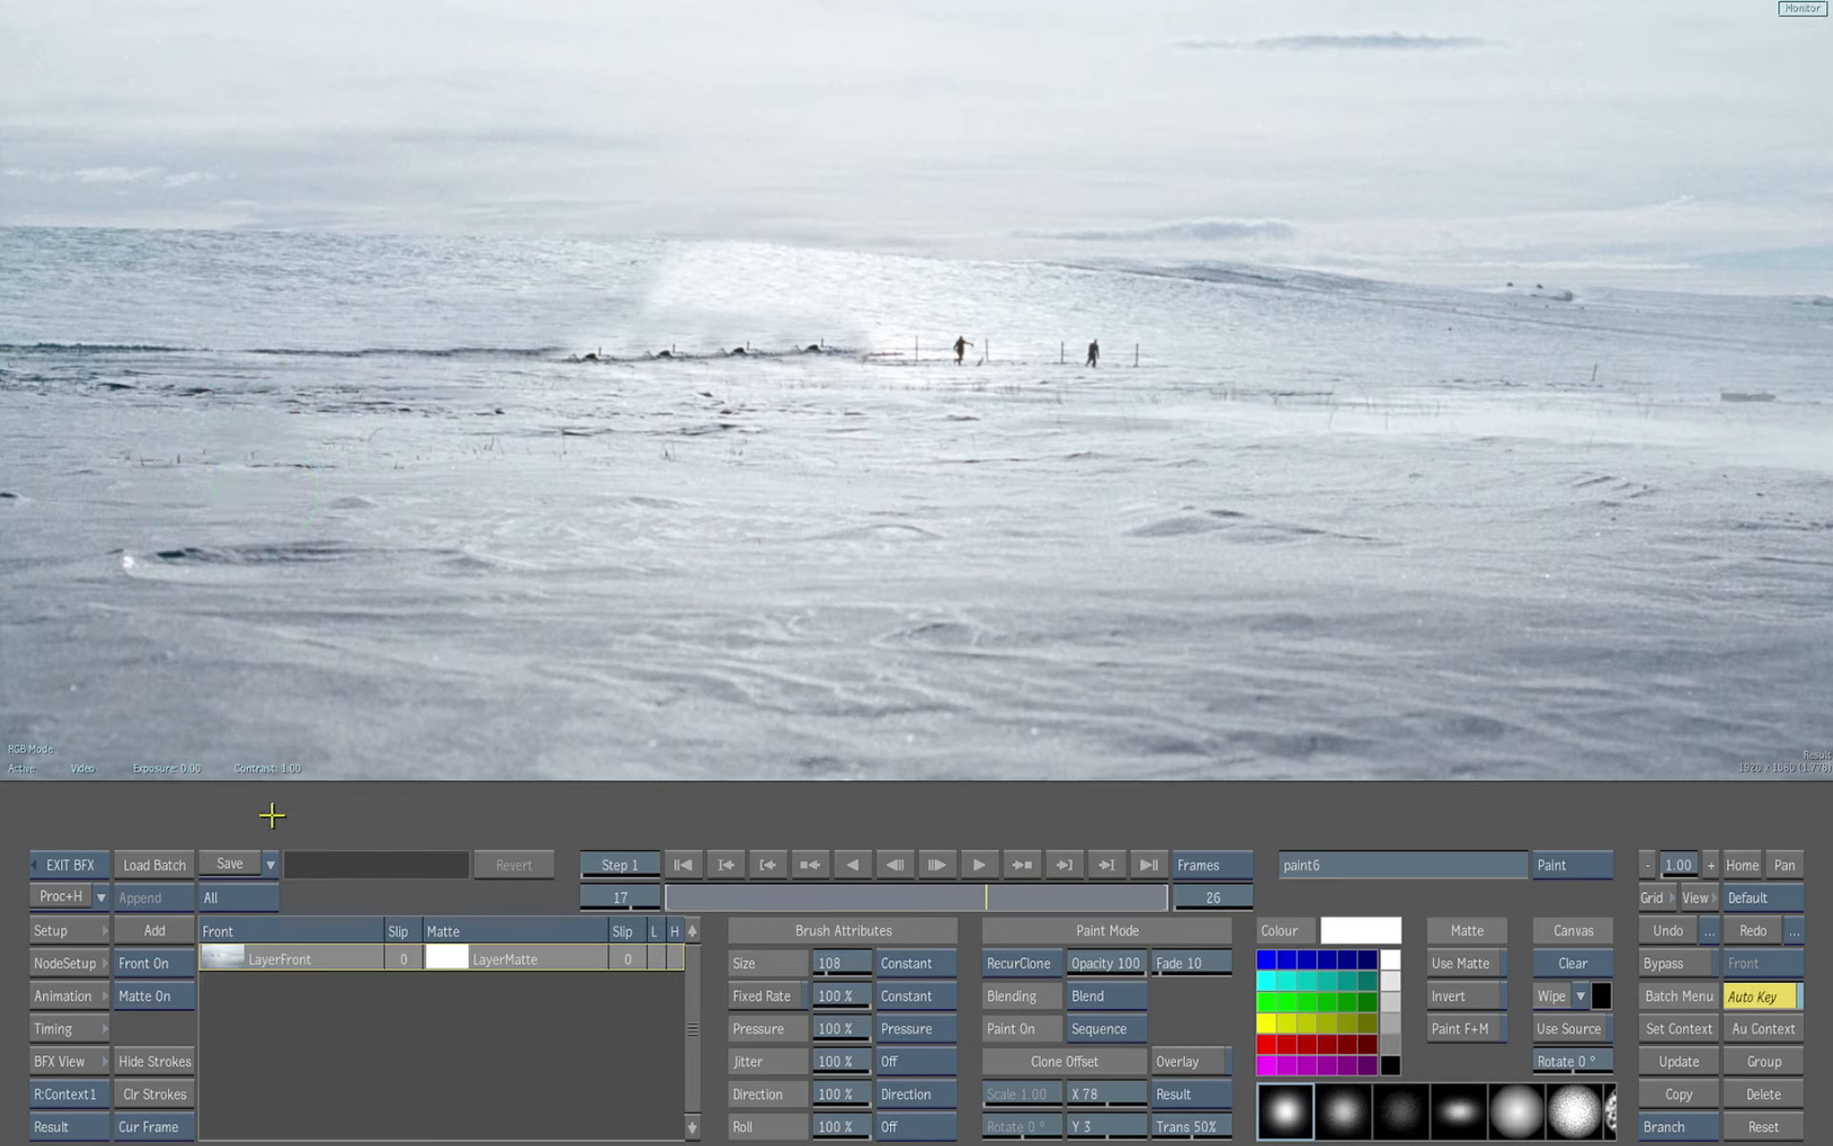
pyautogui.click(1020, 895)
pyautogui.moveTo(1122, 880)
pyautogui.mouseDown()
pyautogui.moveTo(799, 888)
pyautogui.moveTo(831, 888)
pyautogui.mouseUp()
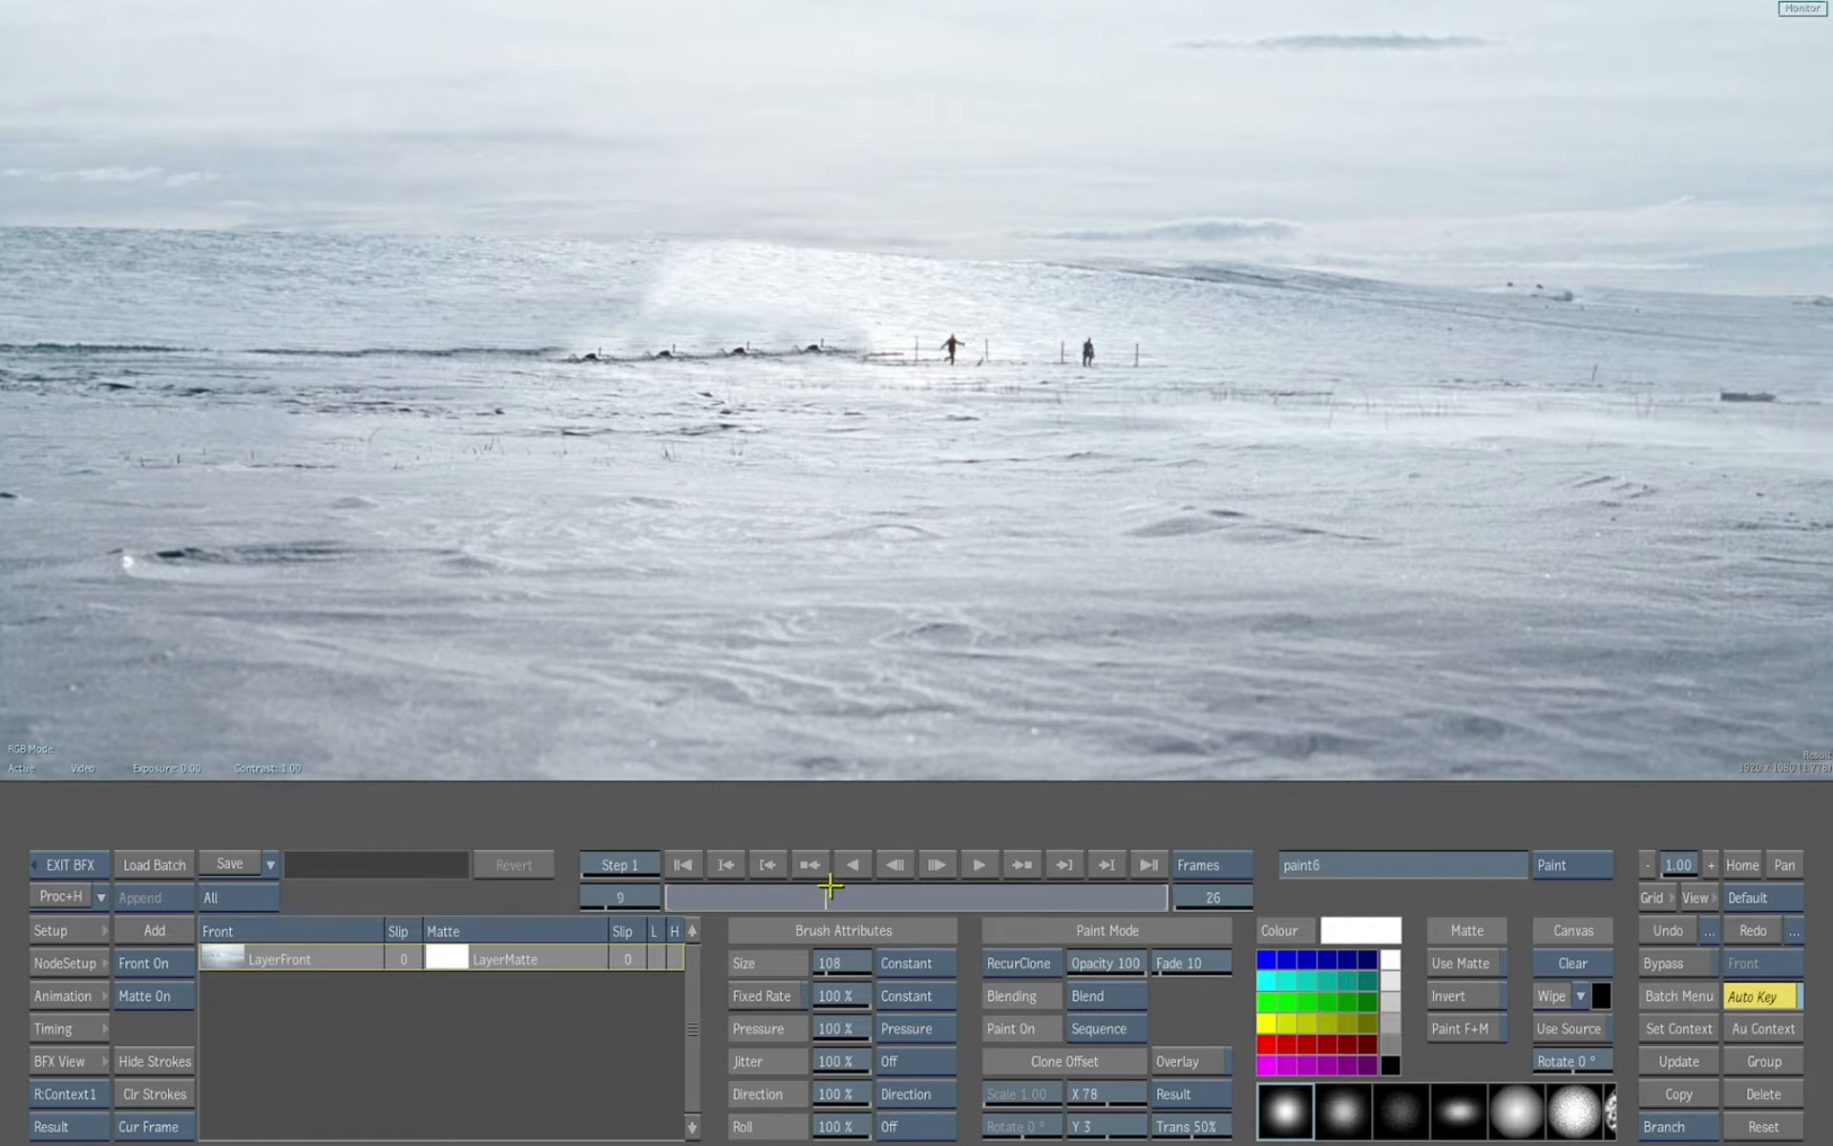
pyautogui.click(1020, 865)
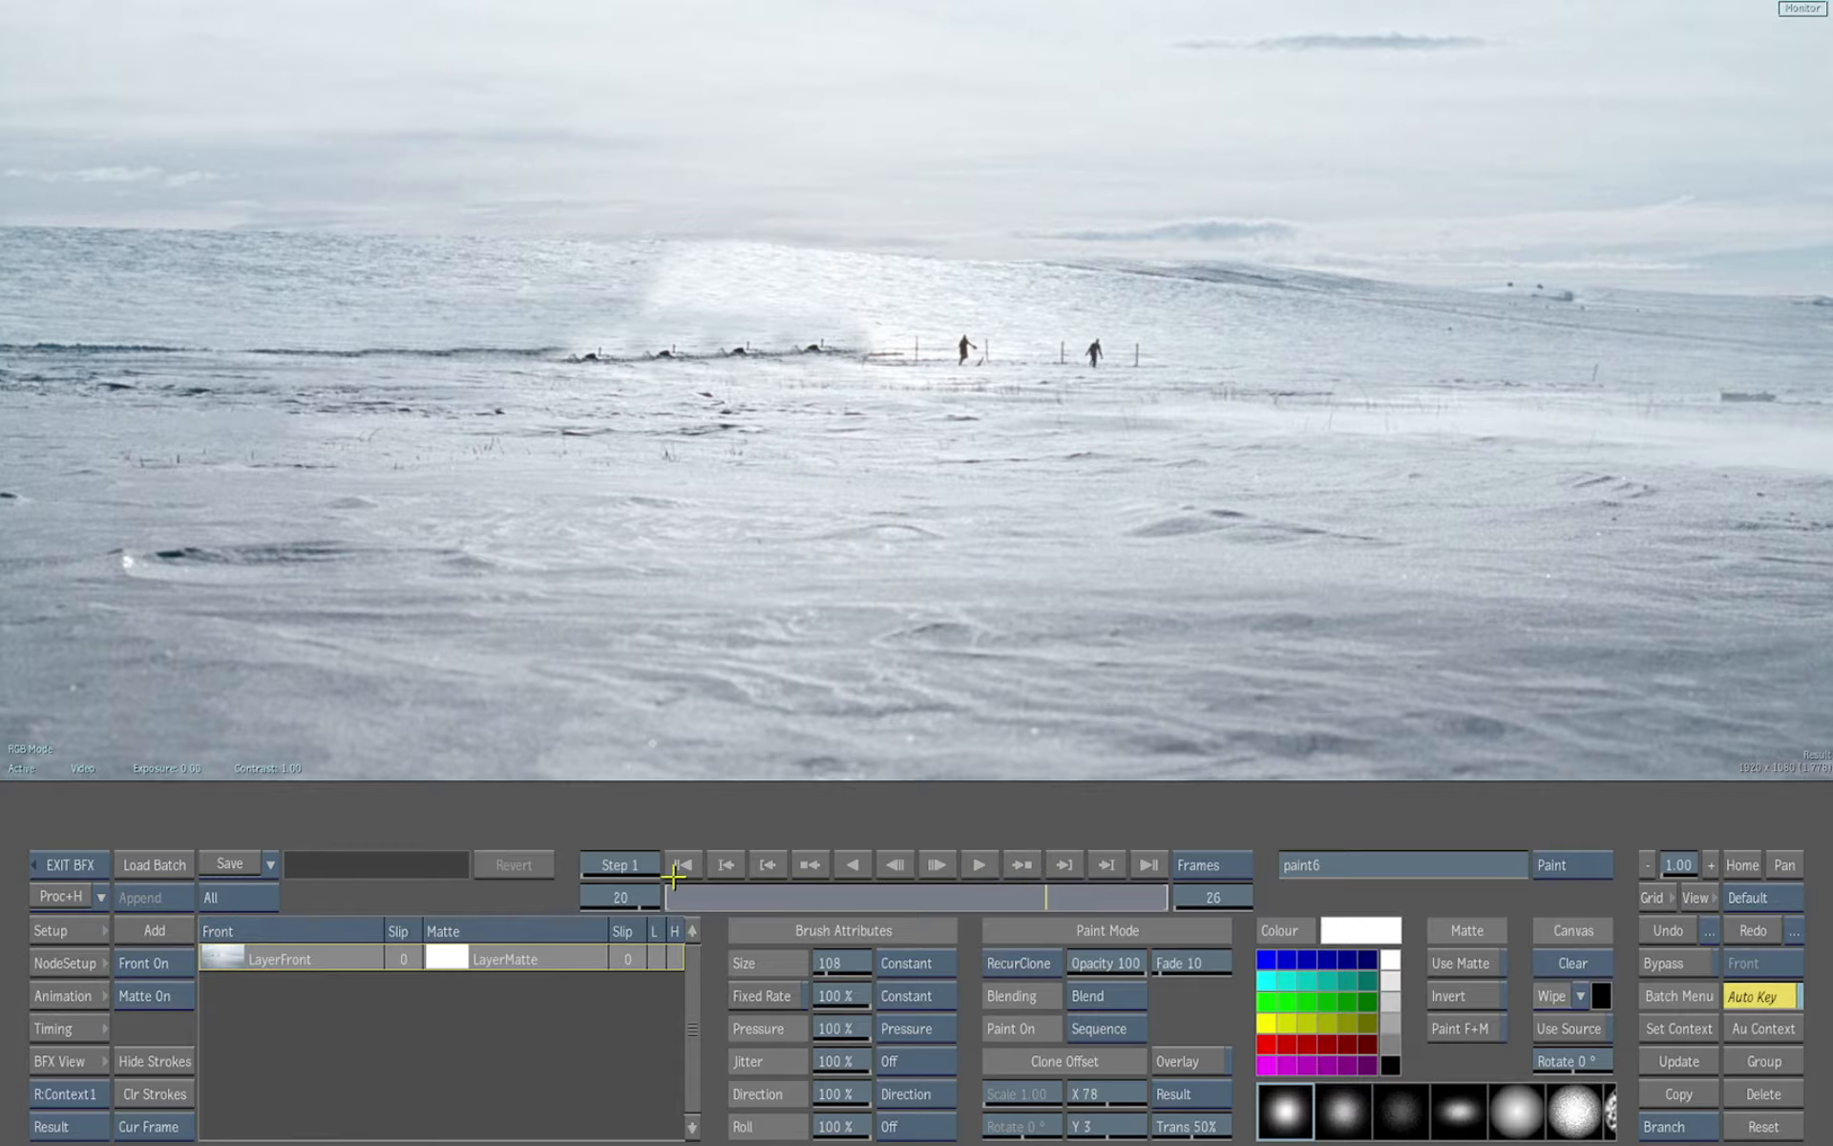
pyautogui.press('Escape')
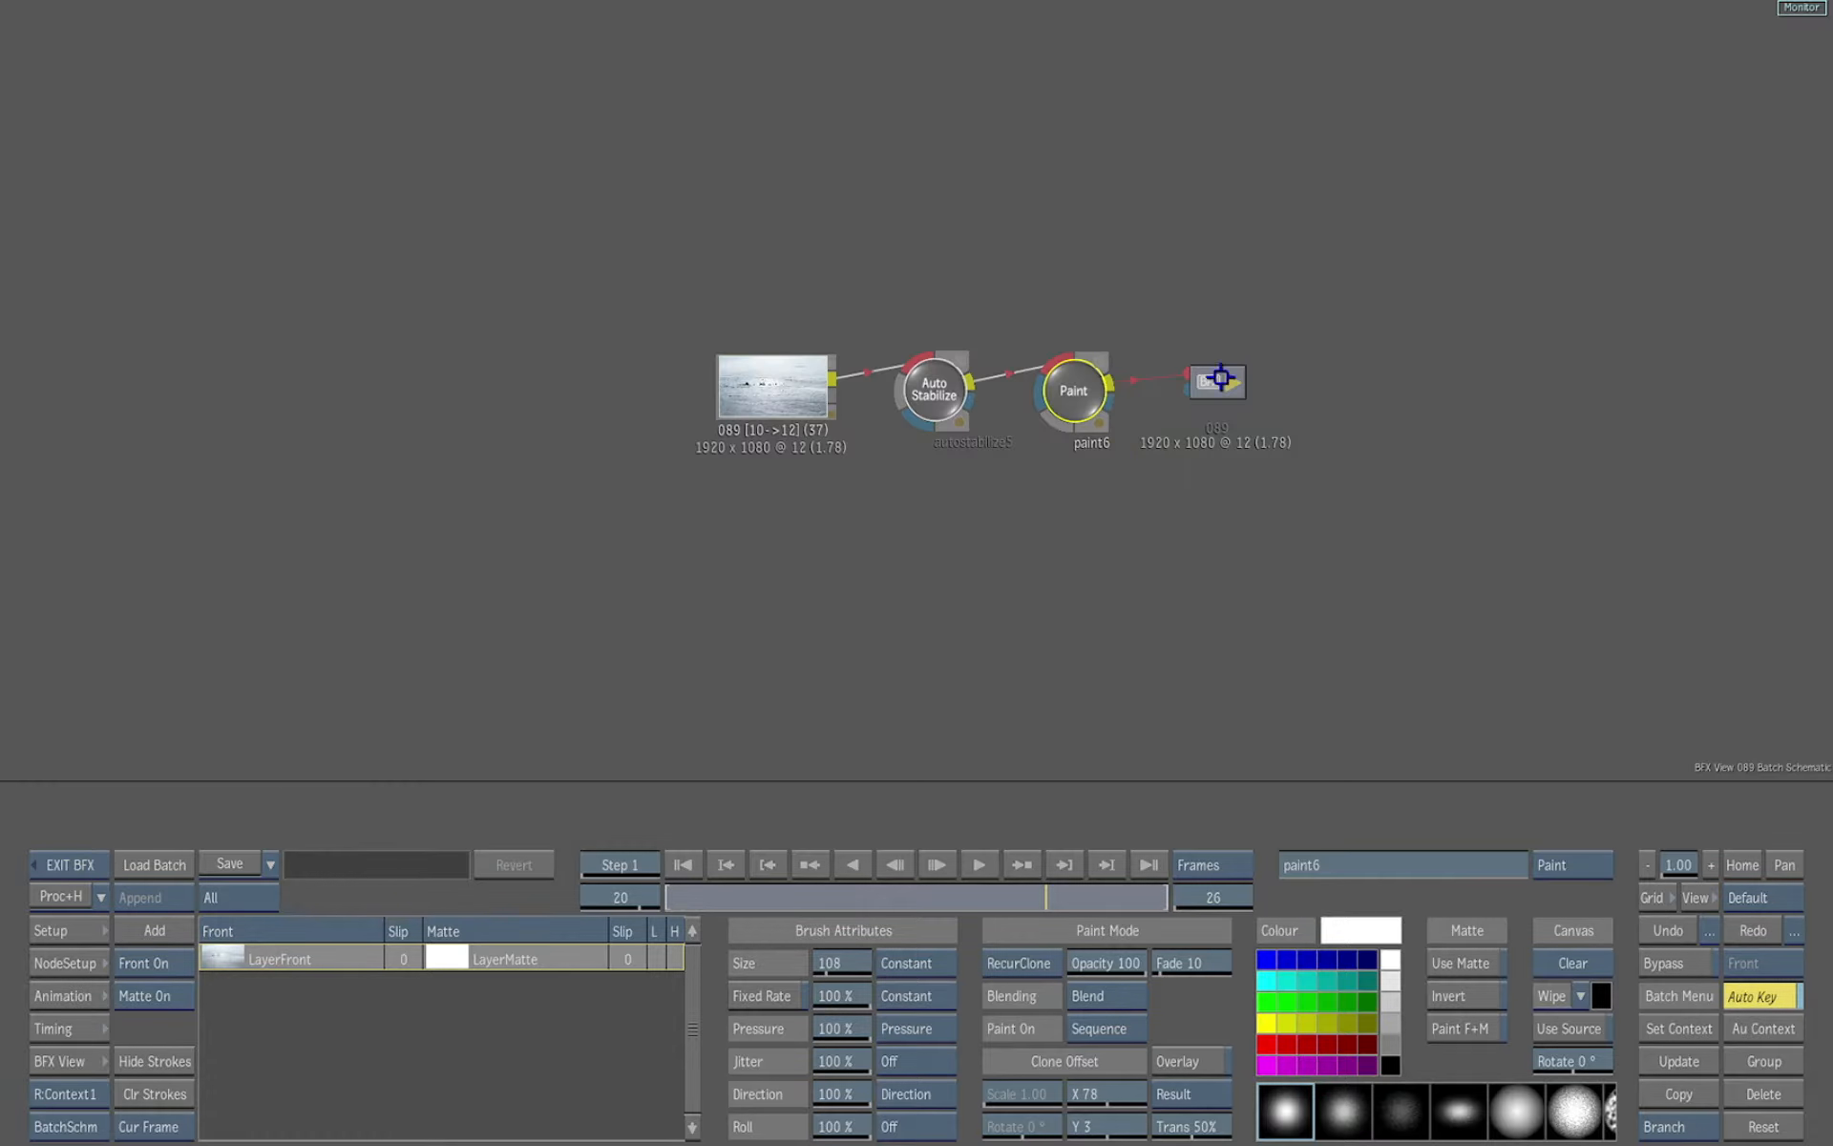
pyautogui.click(75, 865)
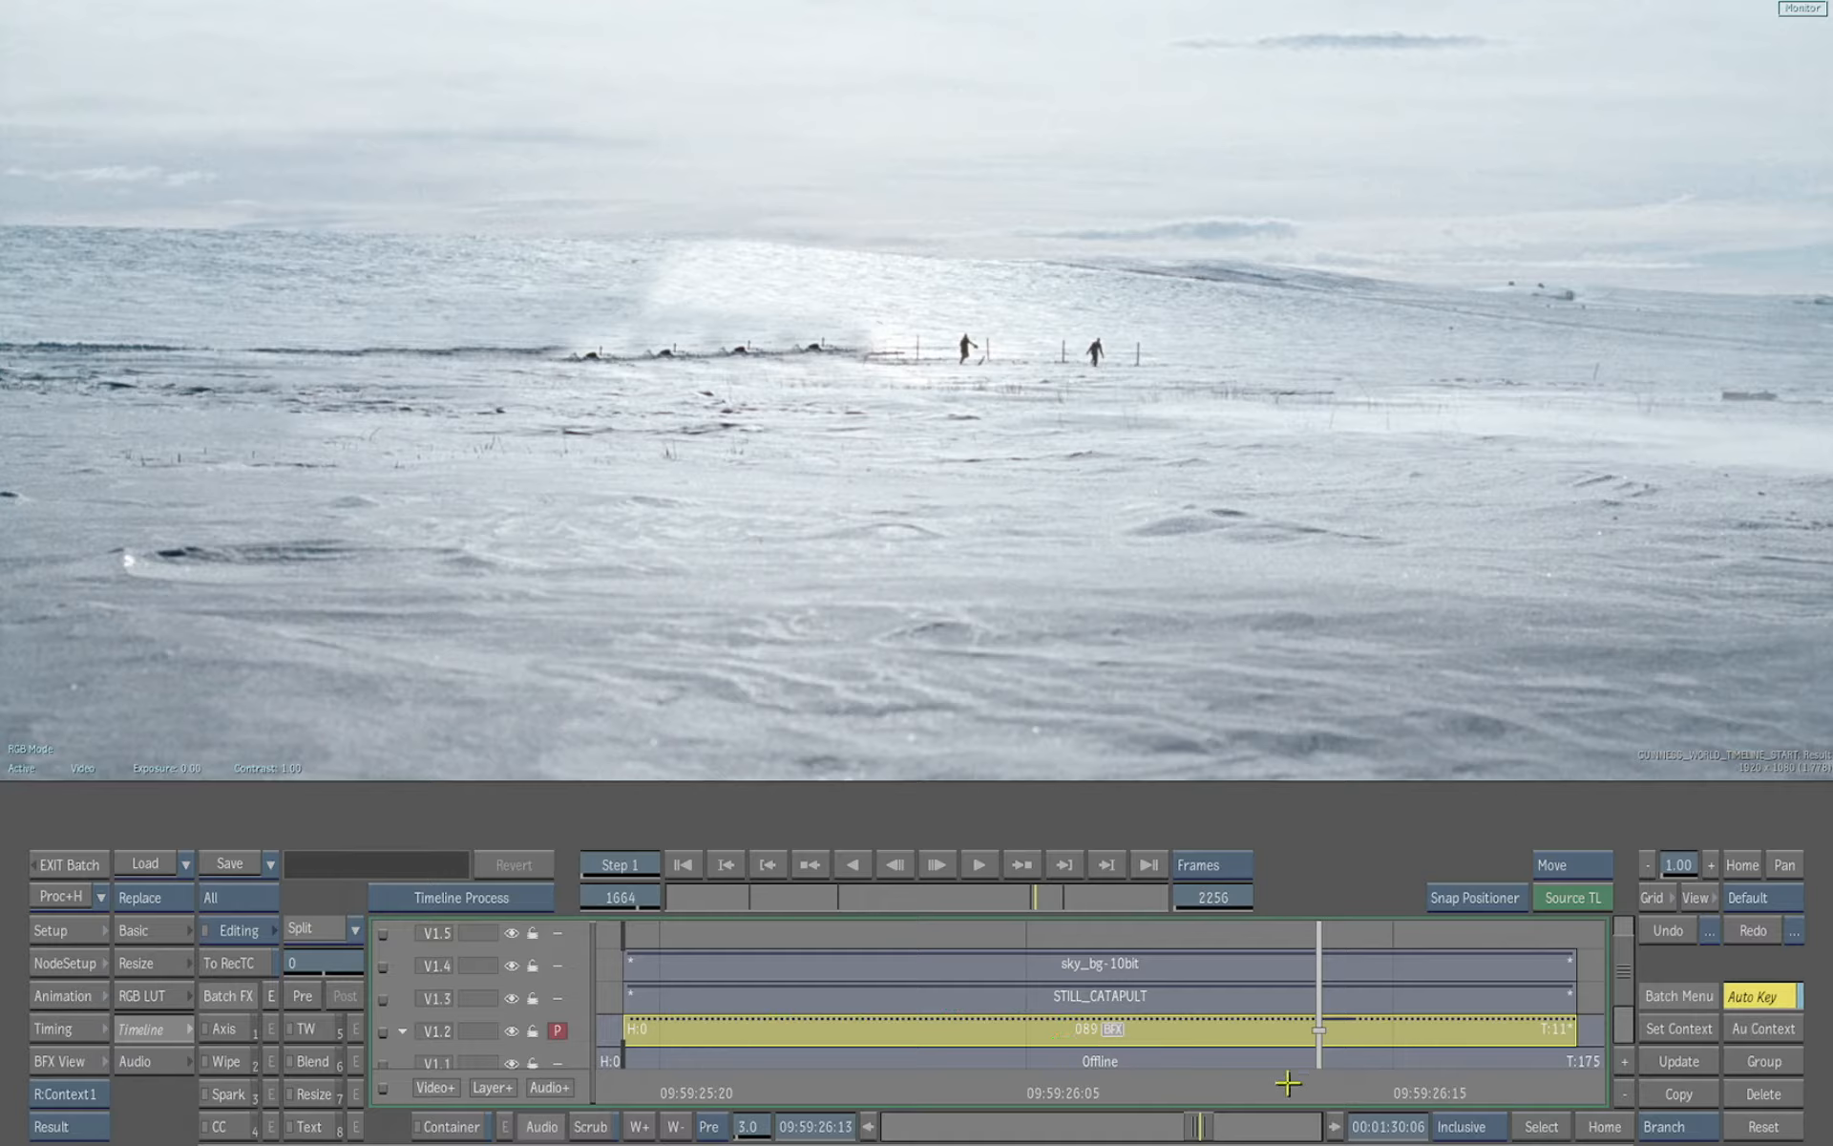
# Move the positioner to the start of the shot and select the STILL_CATAPULT segment on track V1.3
pyautogui.moveTo(1284, 1092); pyautogui.dragTo(762, 1099)
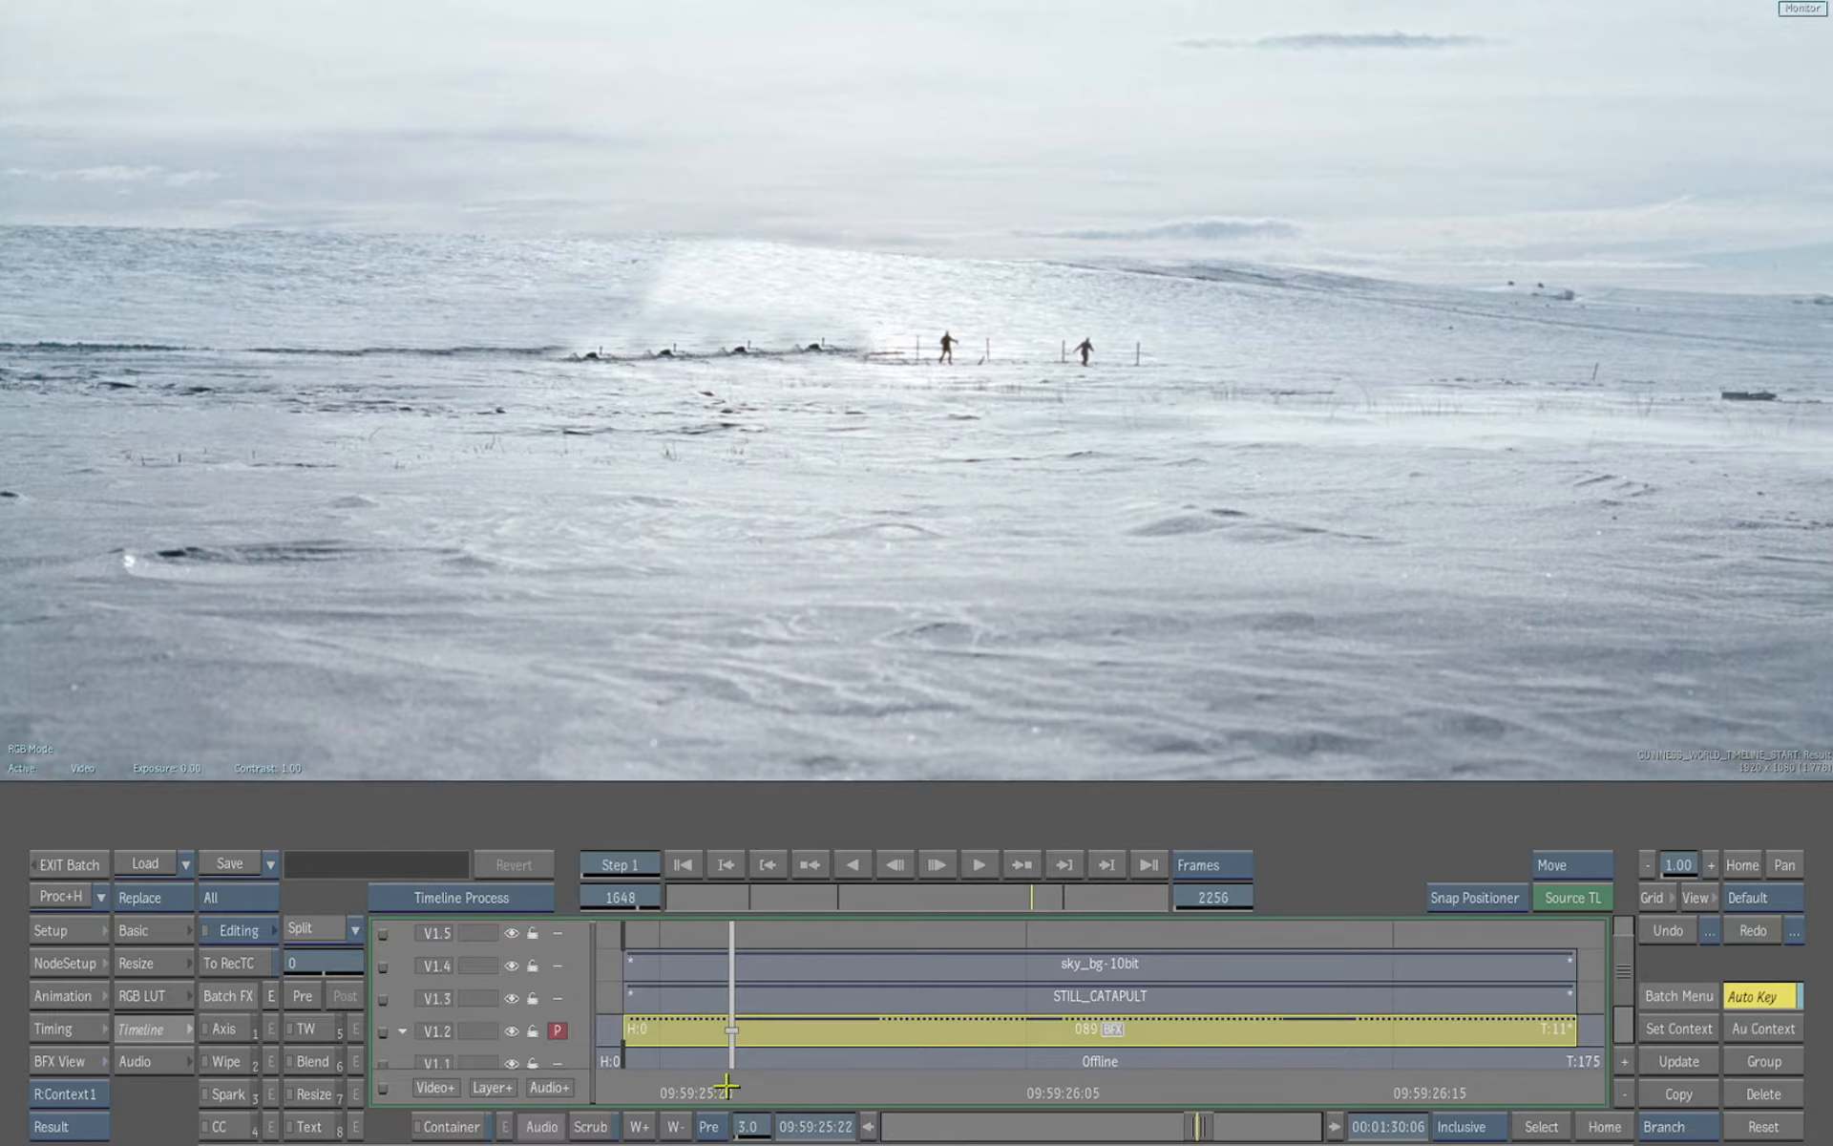
pyautogui.moveTo(726, 1086); pyautogui.dragTo(653, 1088)
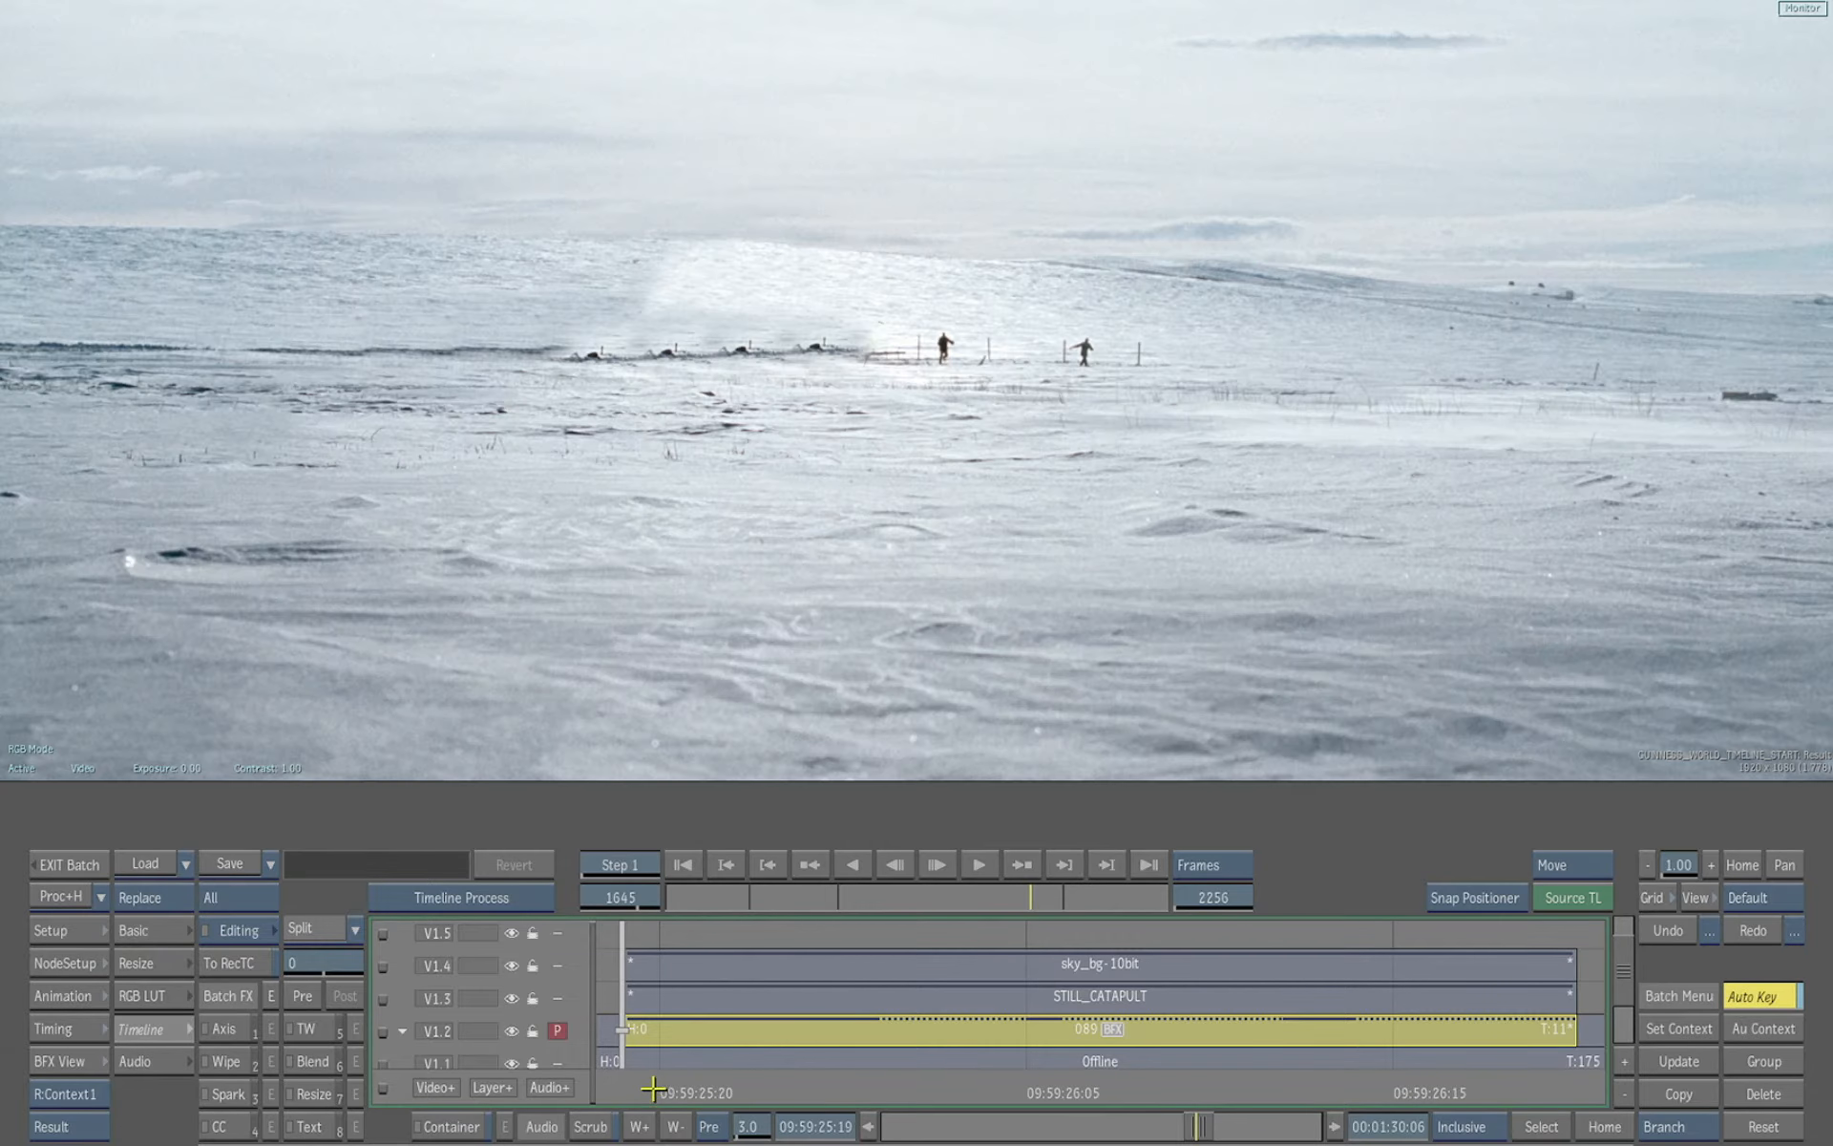
pyautogui.click(480, 909)
pyautogui.moveTo(653, 1077)
pyautogui.mouseDown()
pyautogui.moveTo(1289, 1076)
pyautogui.moveTo(654, 1076)
pyautogui.mouseUp()
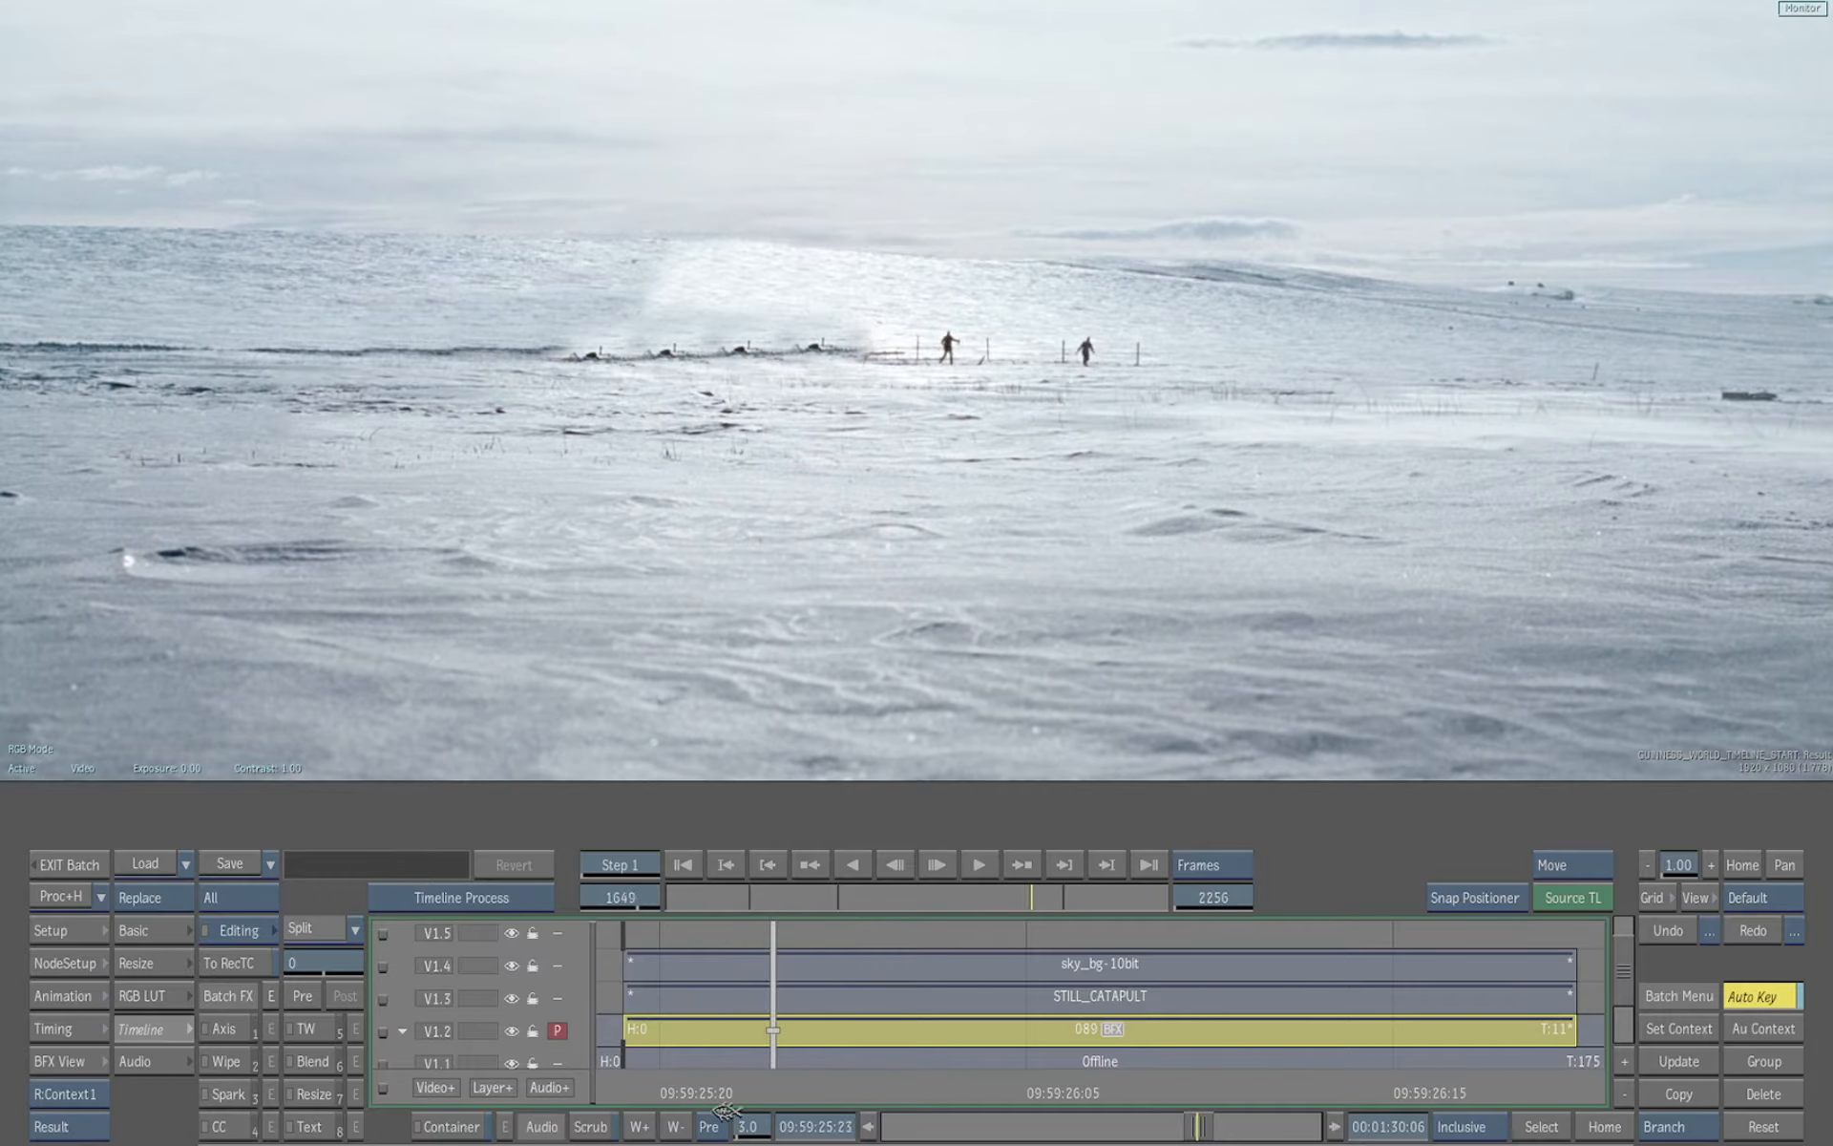
pyautogui.click(838, 995)
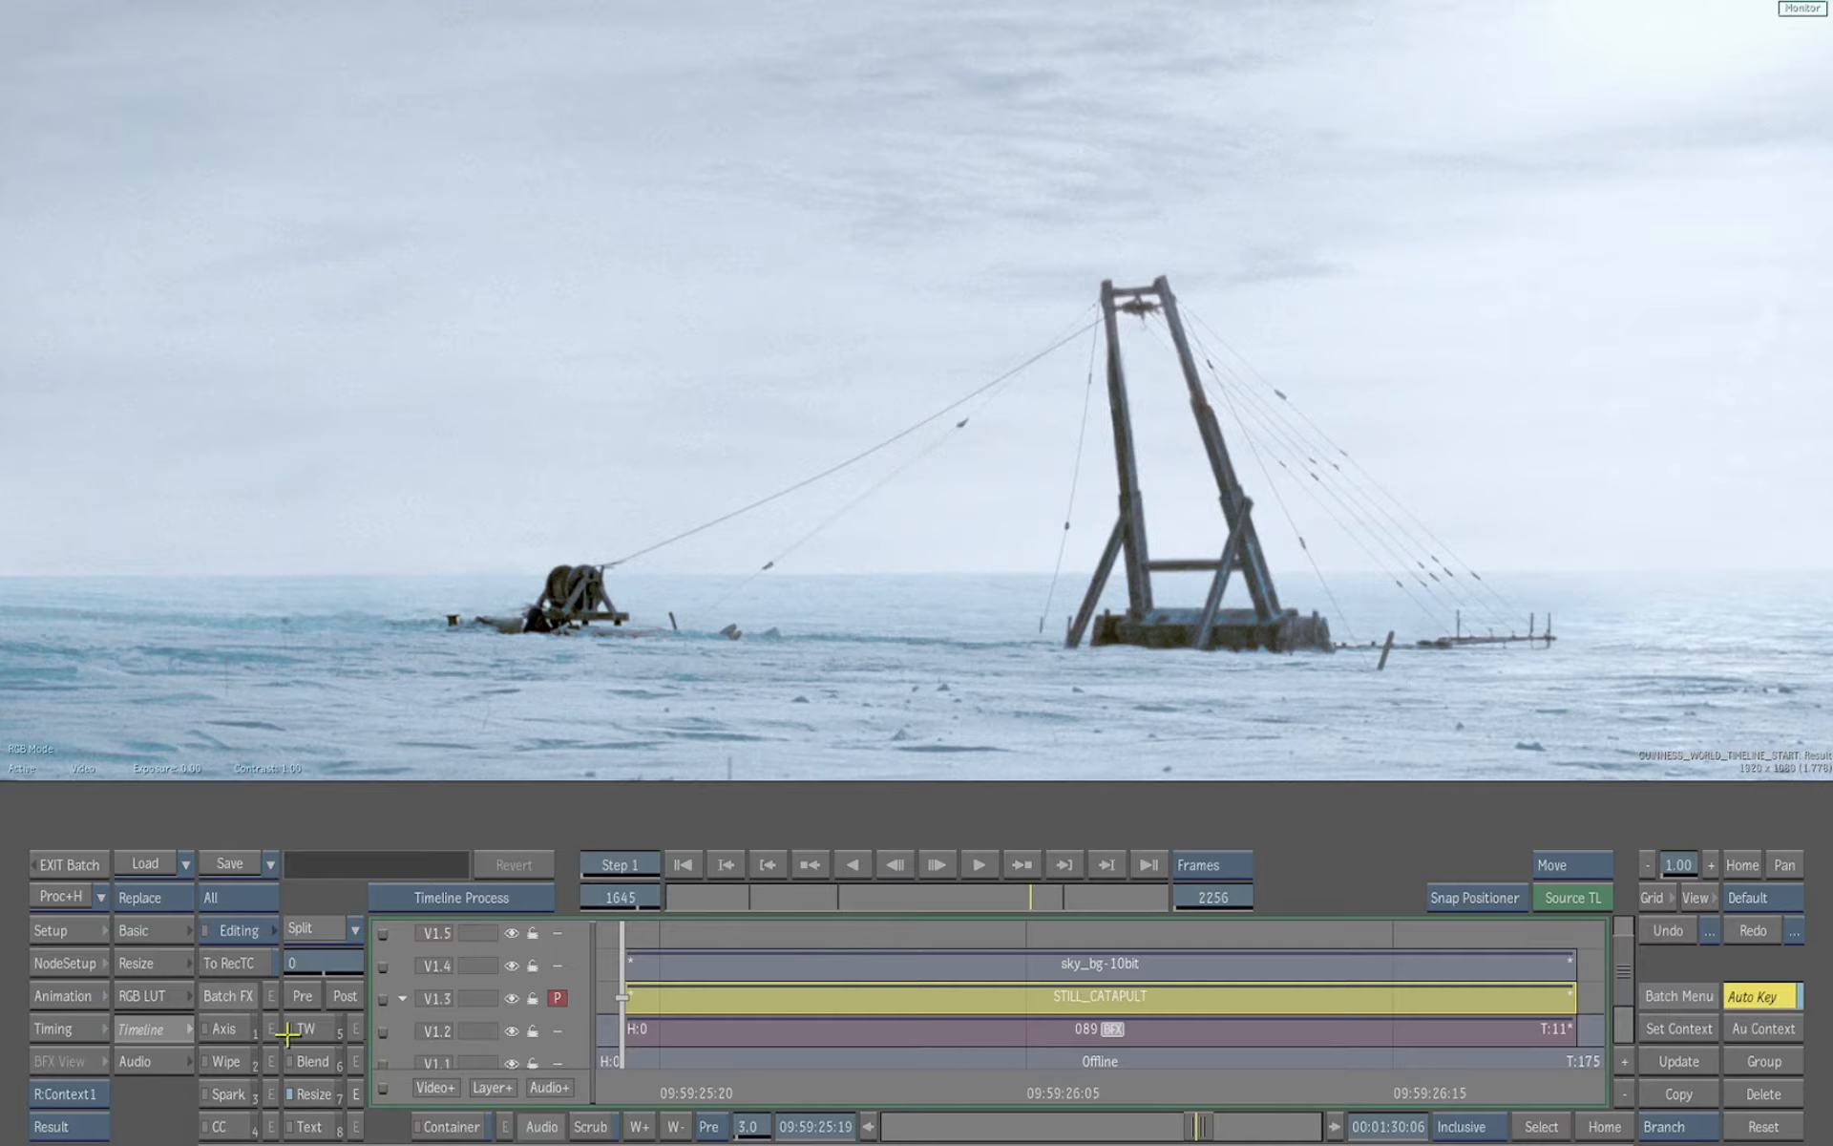
# Try adding an Axis effect to the catapult segment and scaling it to 46%, then undo it
pyautogui.click(227, 1029)
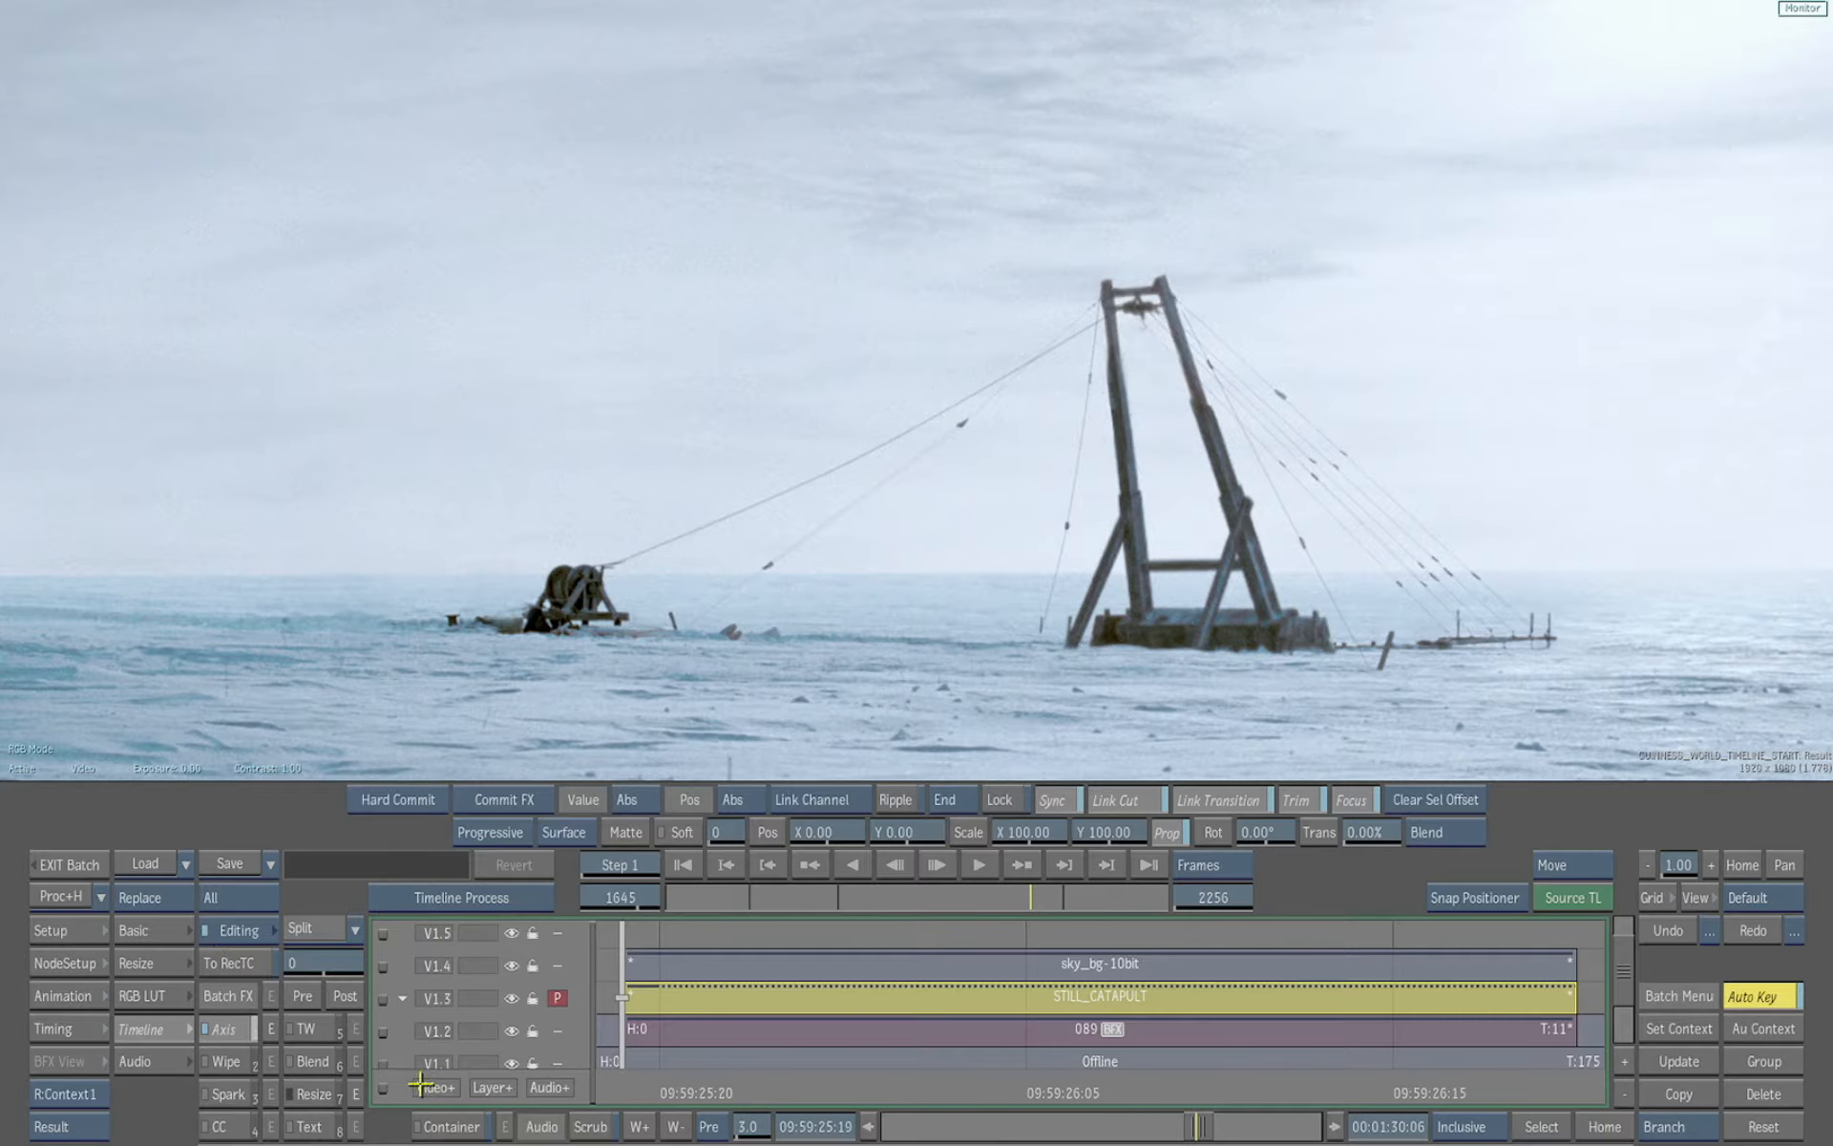
pyautogui.moveTo(1616, 645); pyautogui.dragTo(1433, 647)
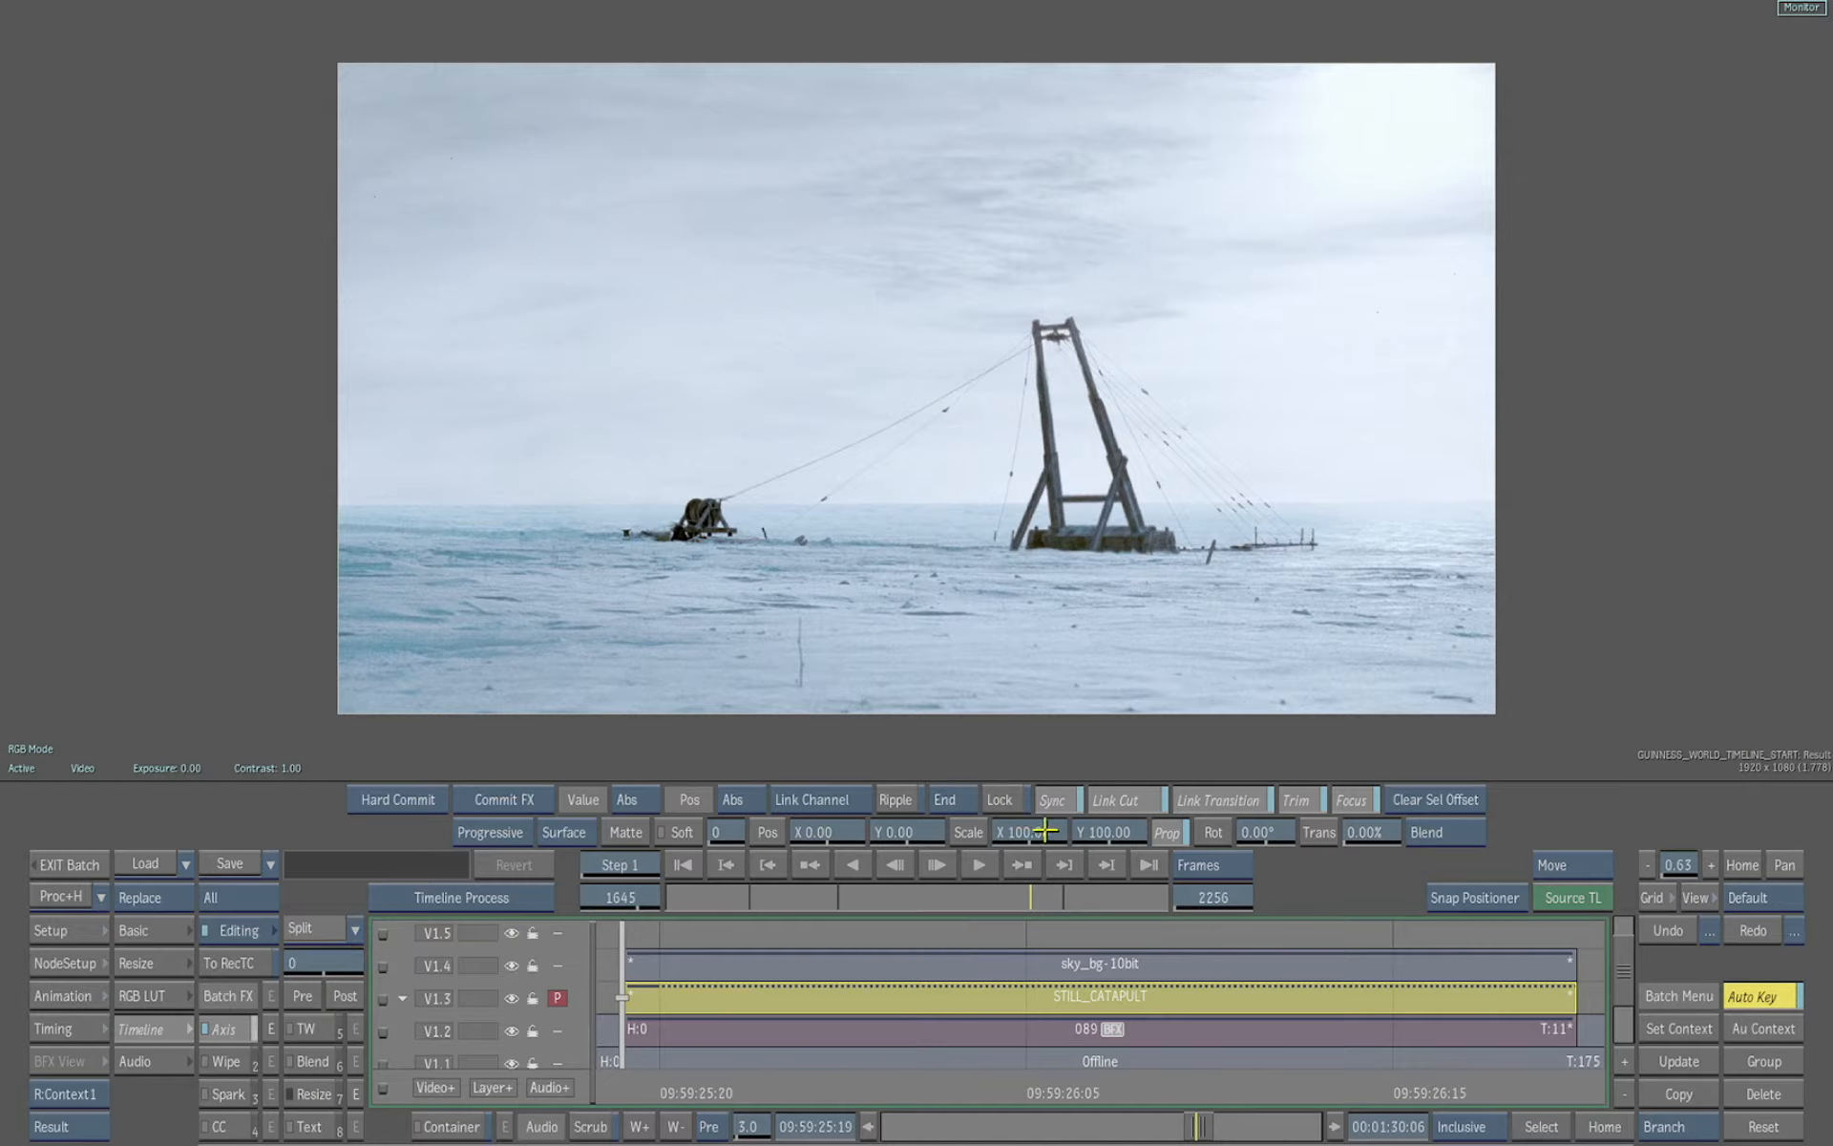
pyautogui.moveTo(1046, 831); pyautogui.dragTo(1000, 819)
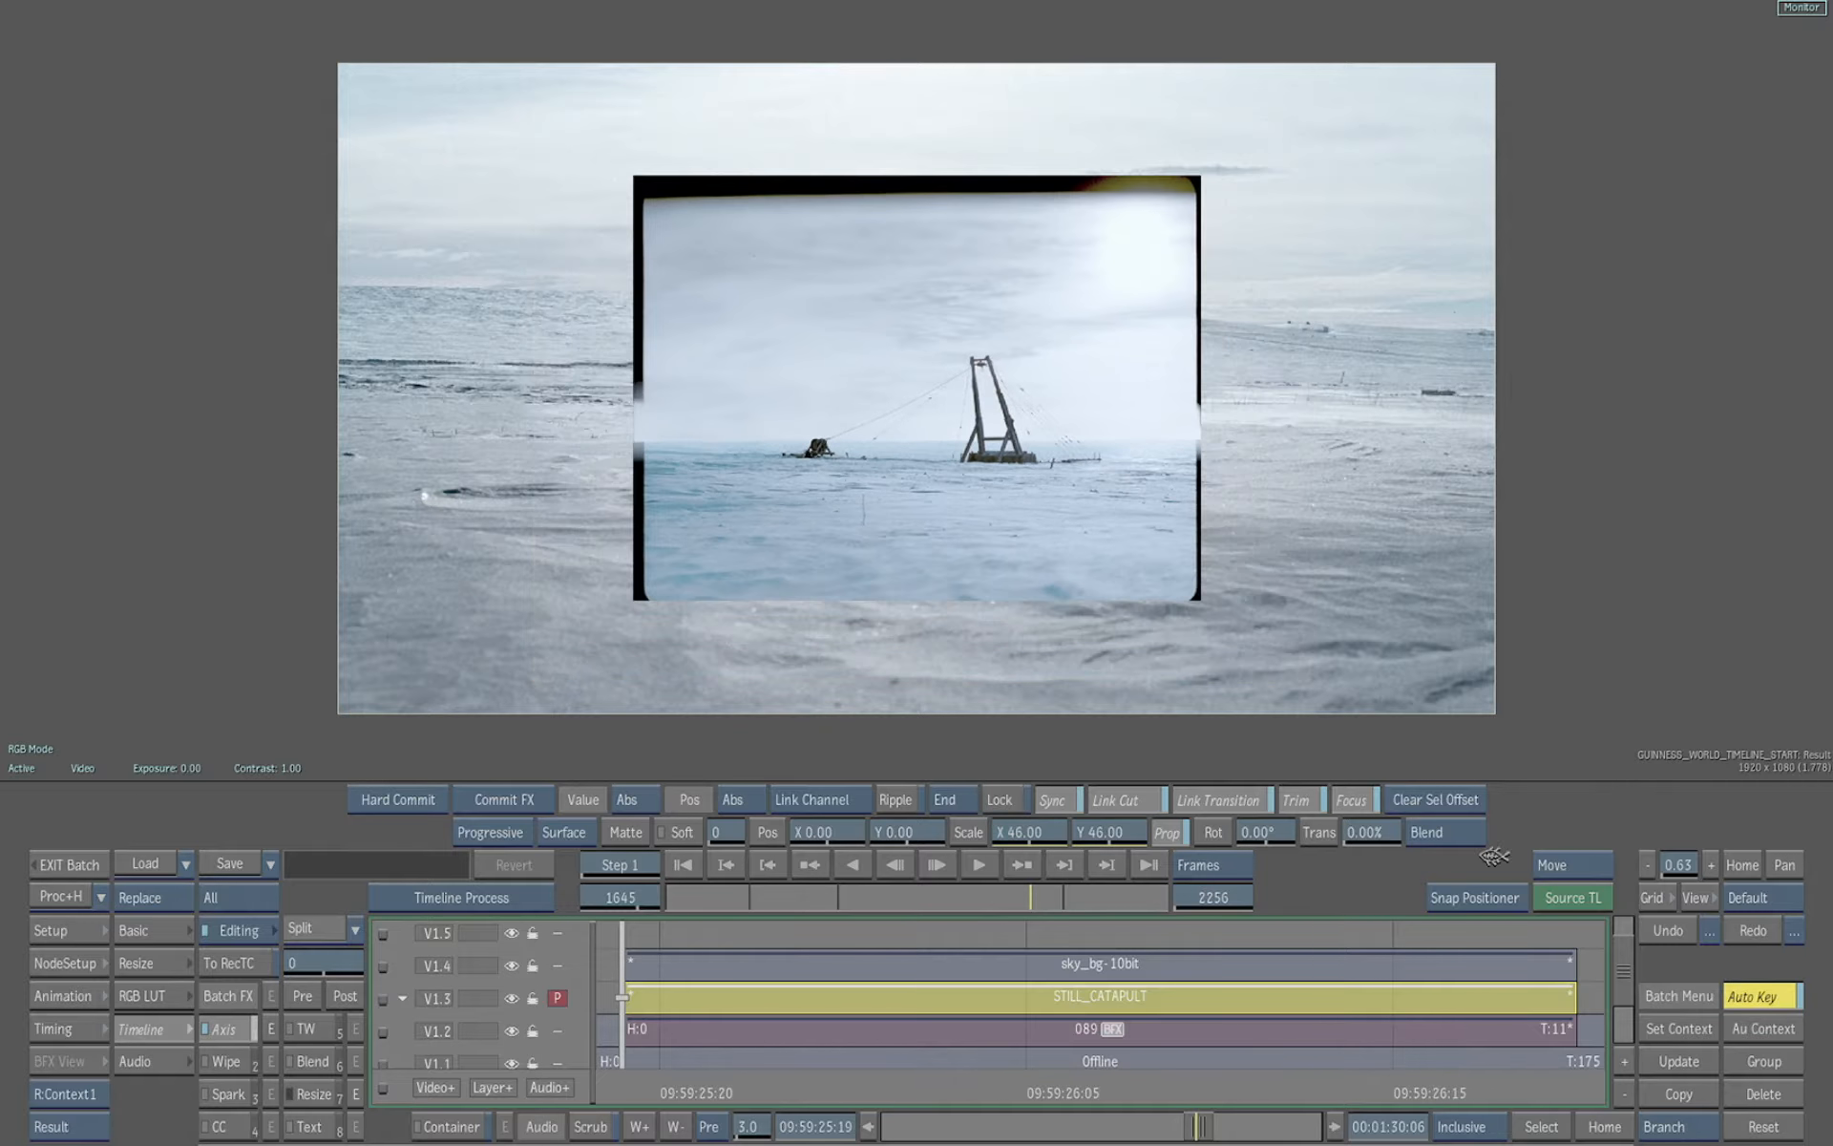
pyautogui.click(1661, 931)
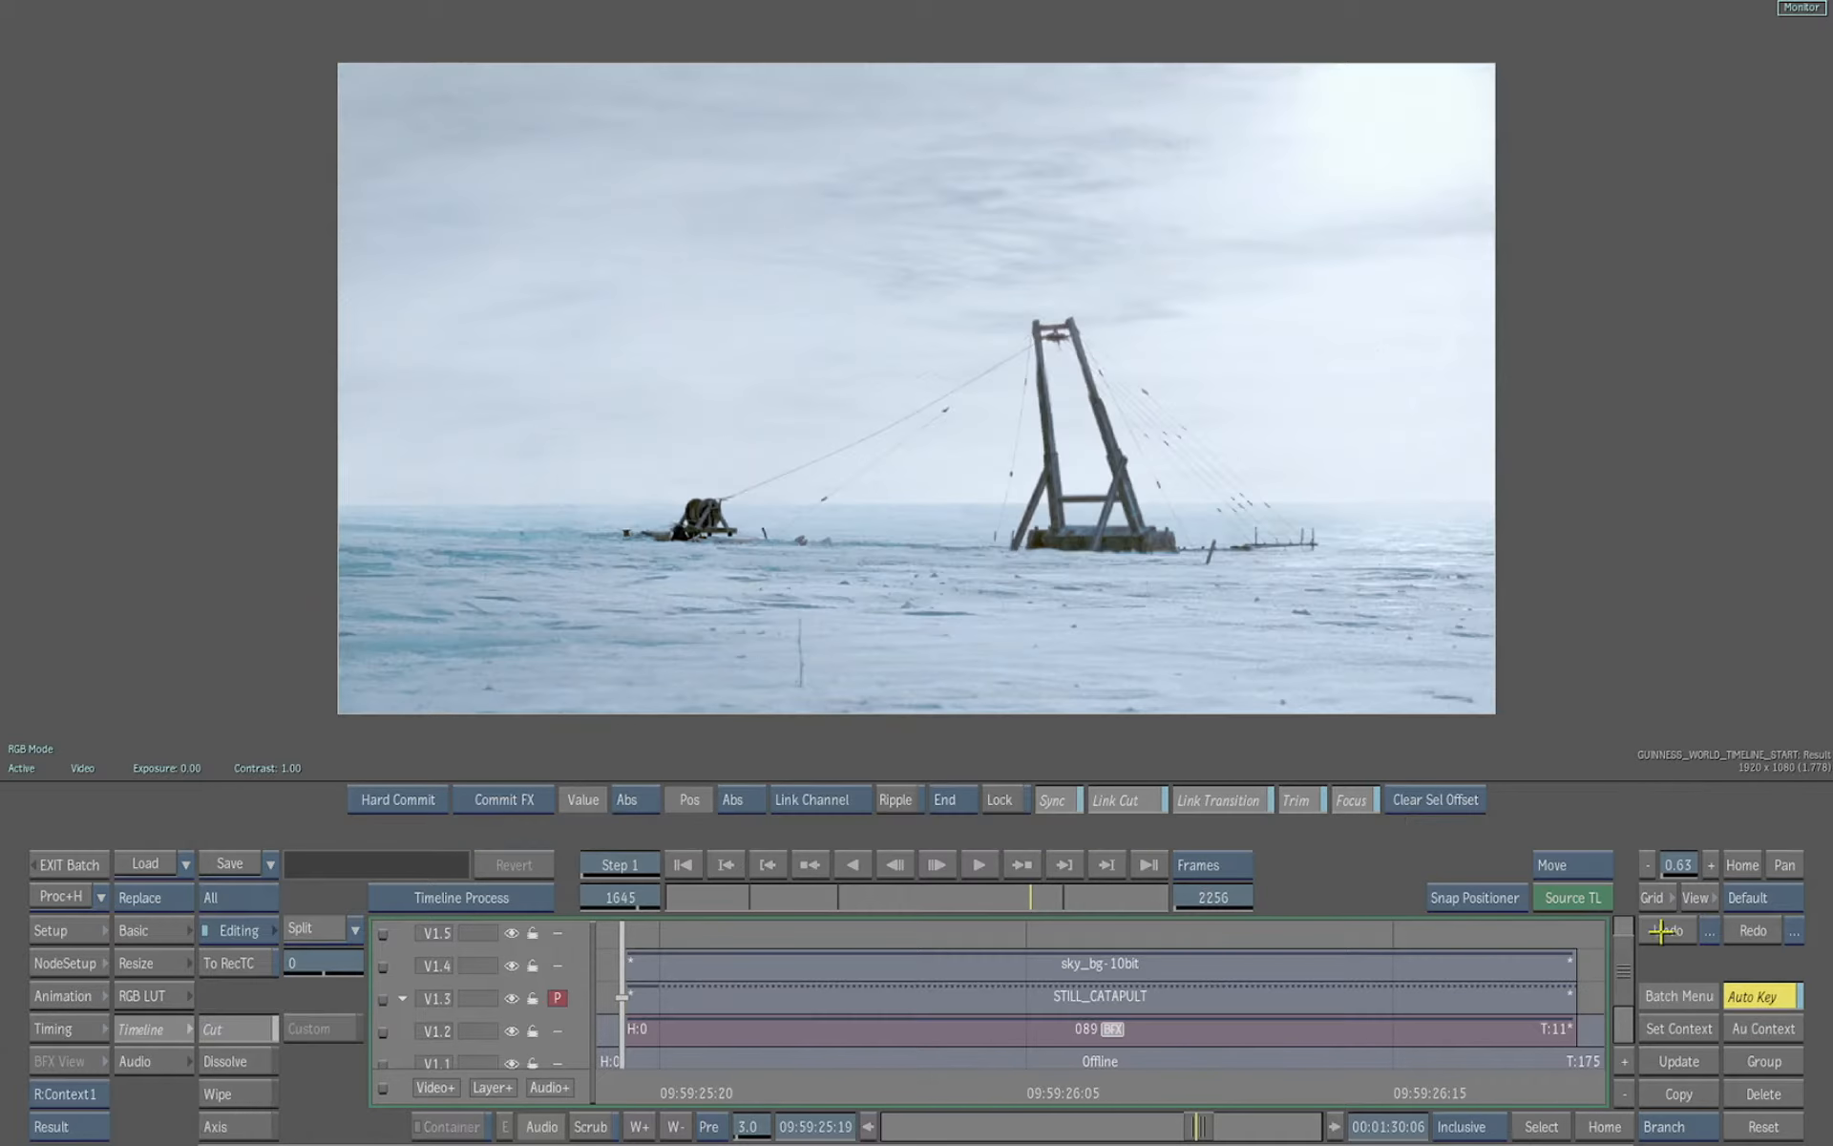
# Reselect the catapult segment and open its Axis effect editor
pyautogui.click(968, 996)
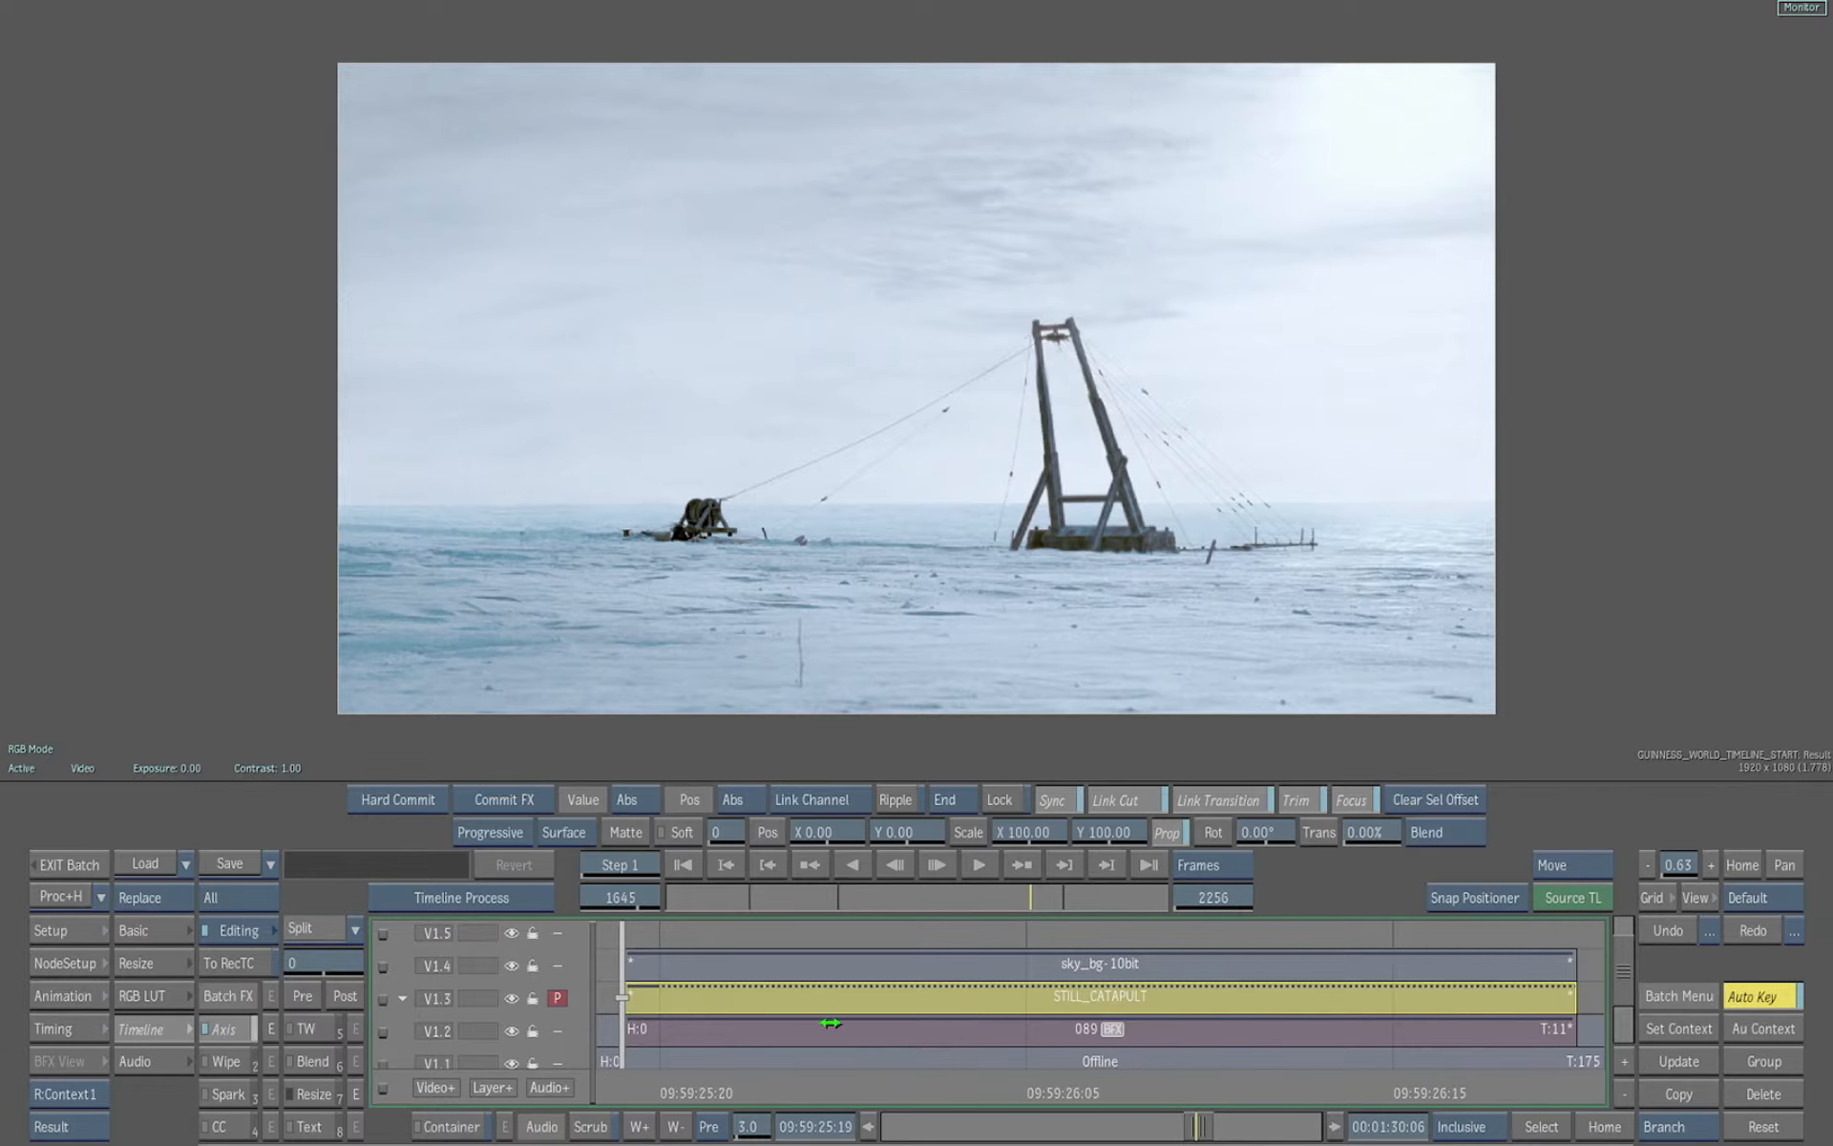
pyautogui.click(271, 1029)
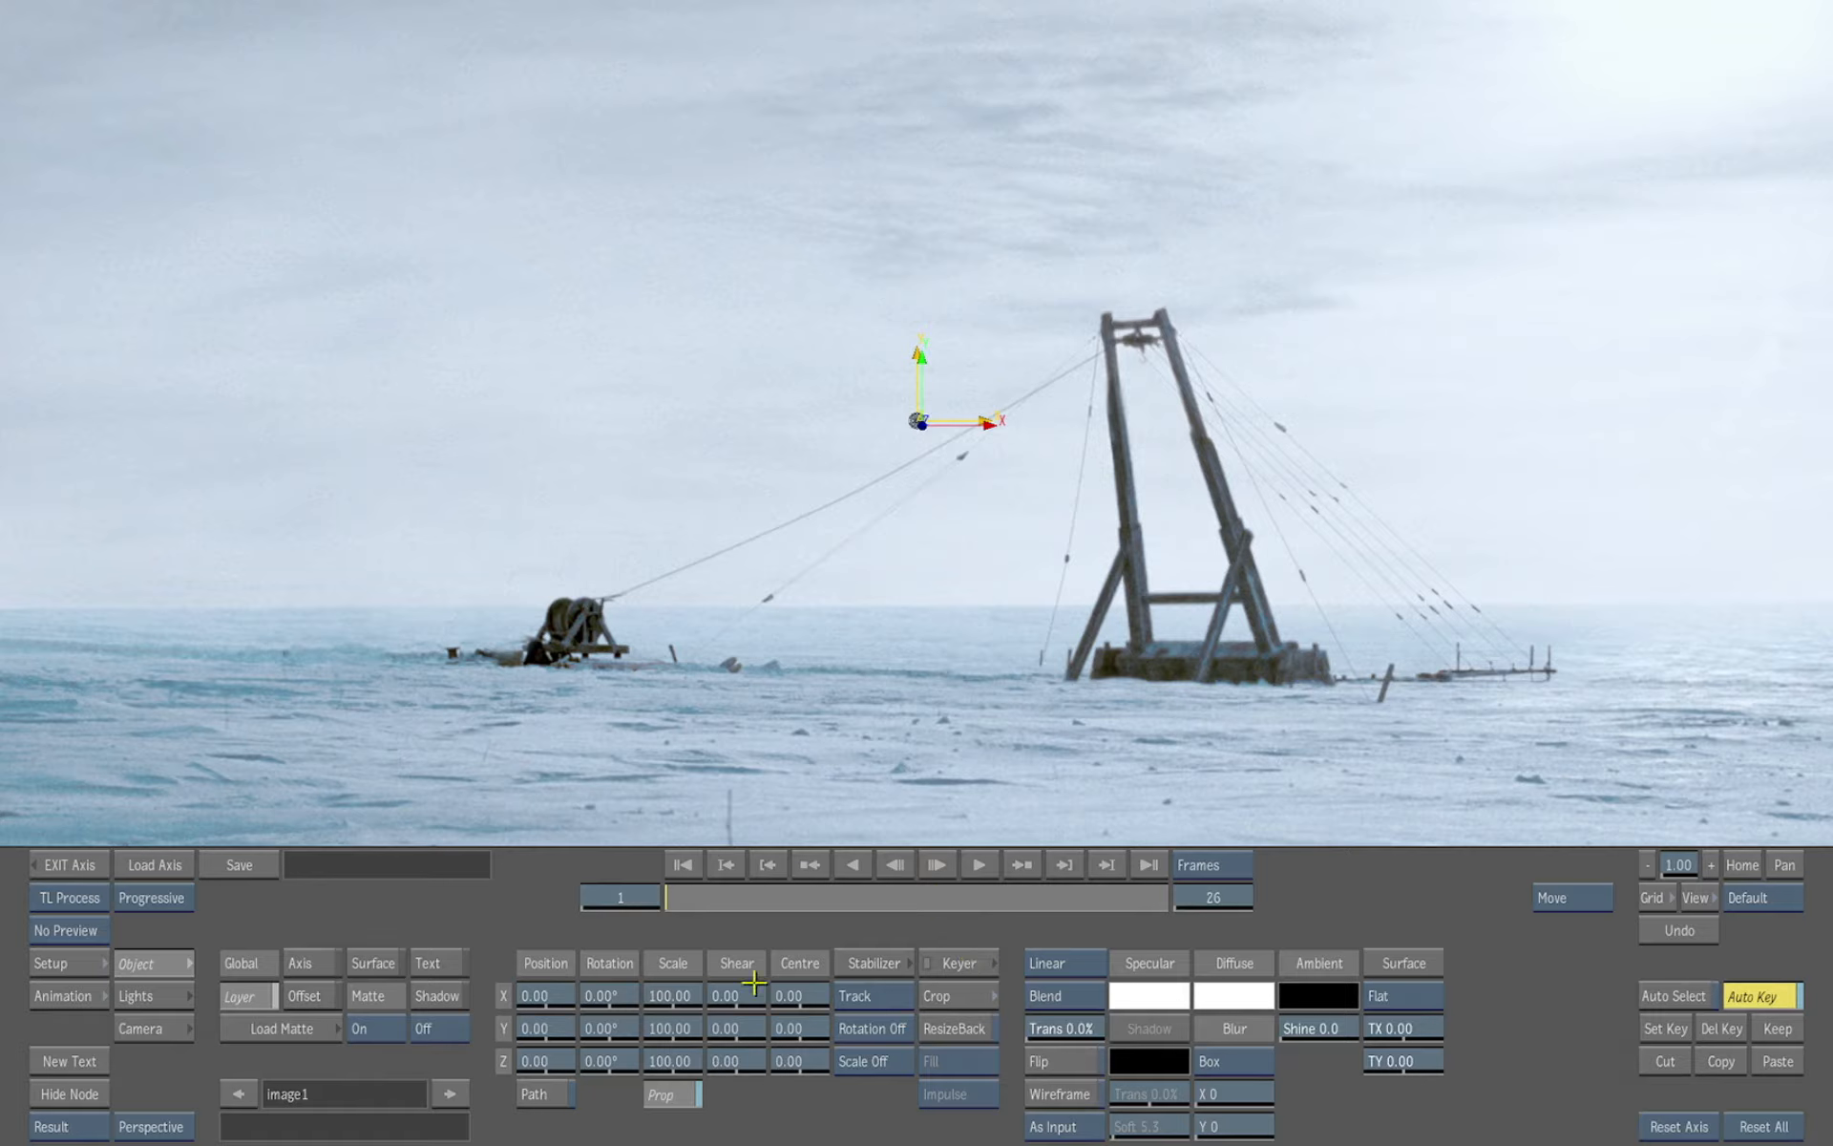
# Open the Axis keyer's GMask, select the winch mask shape, and set it to Outside with Colour 0
pyautogui.click(959, 963)
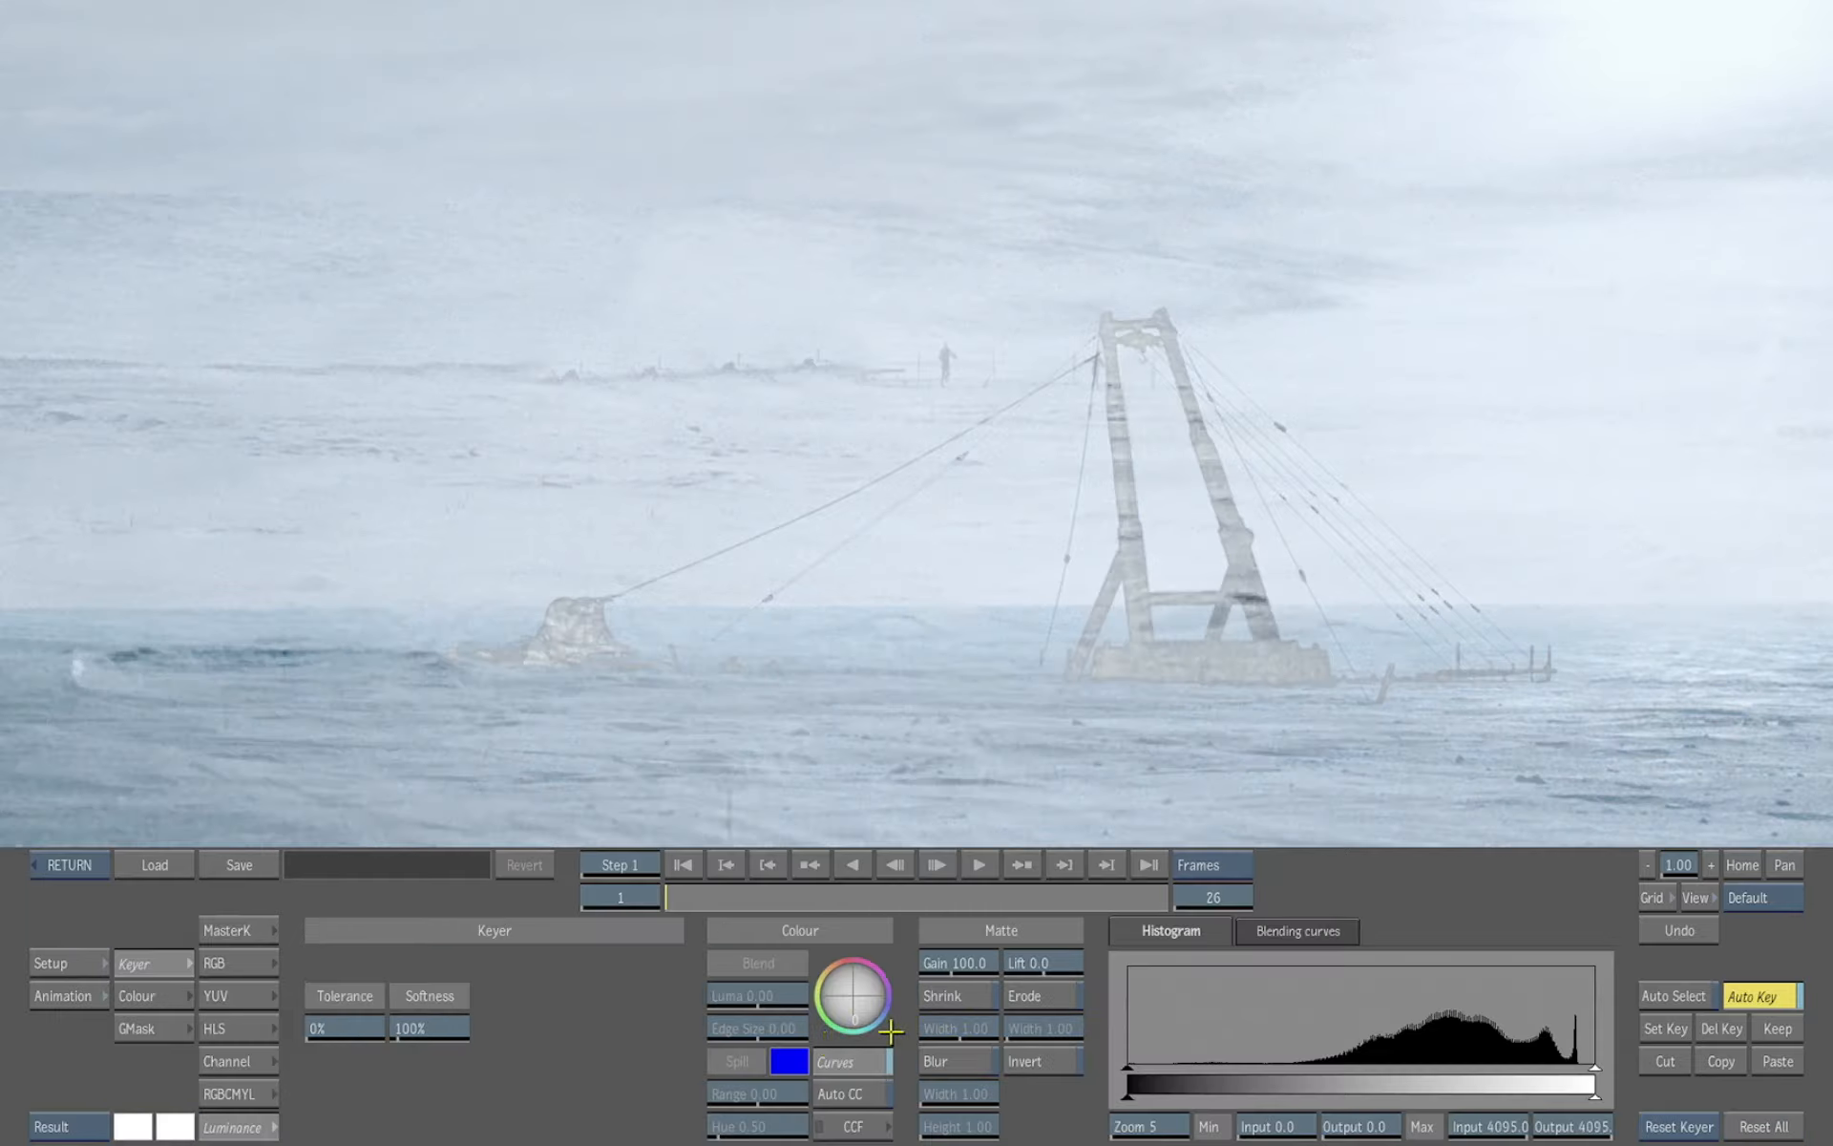
pyautogui.click(153, 1029)
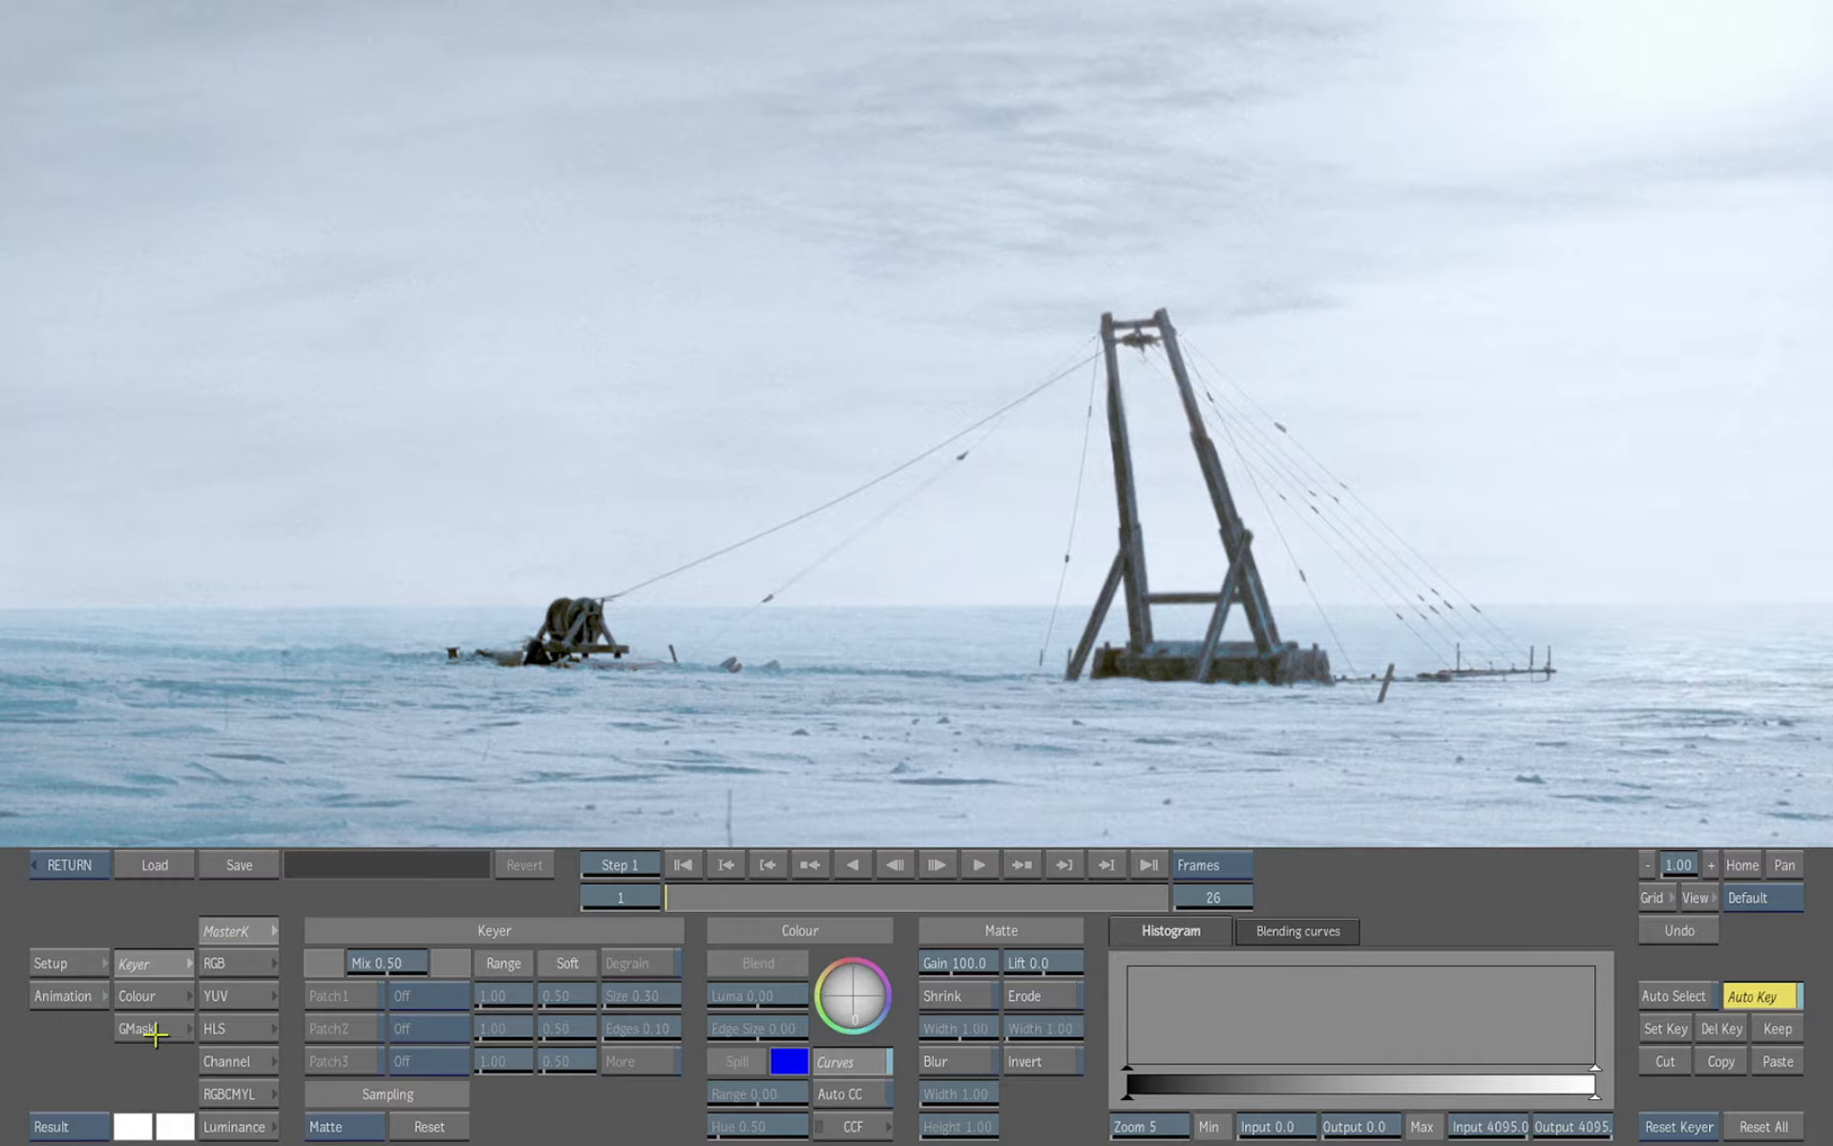
pyautogui.click(1308, 907)
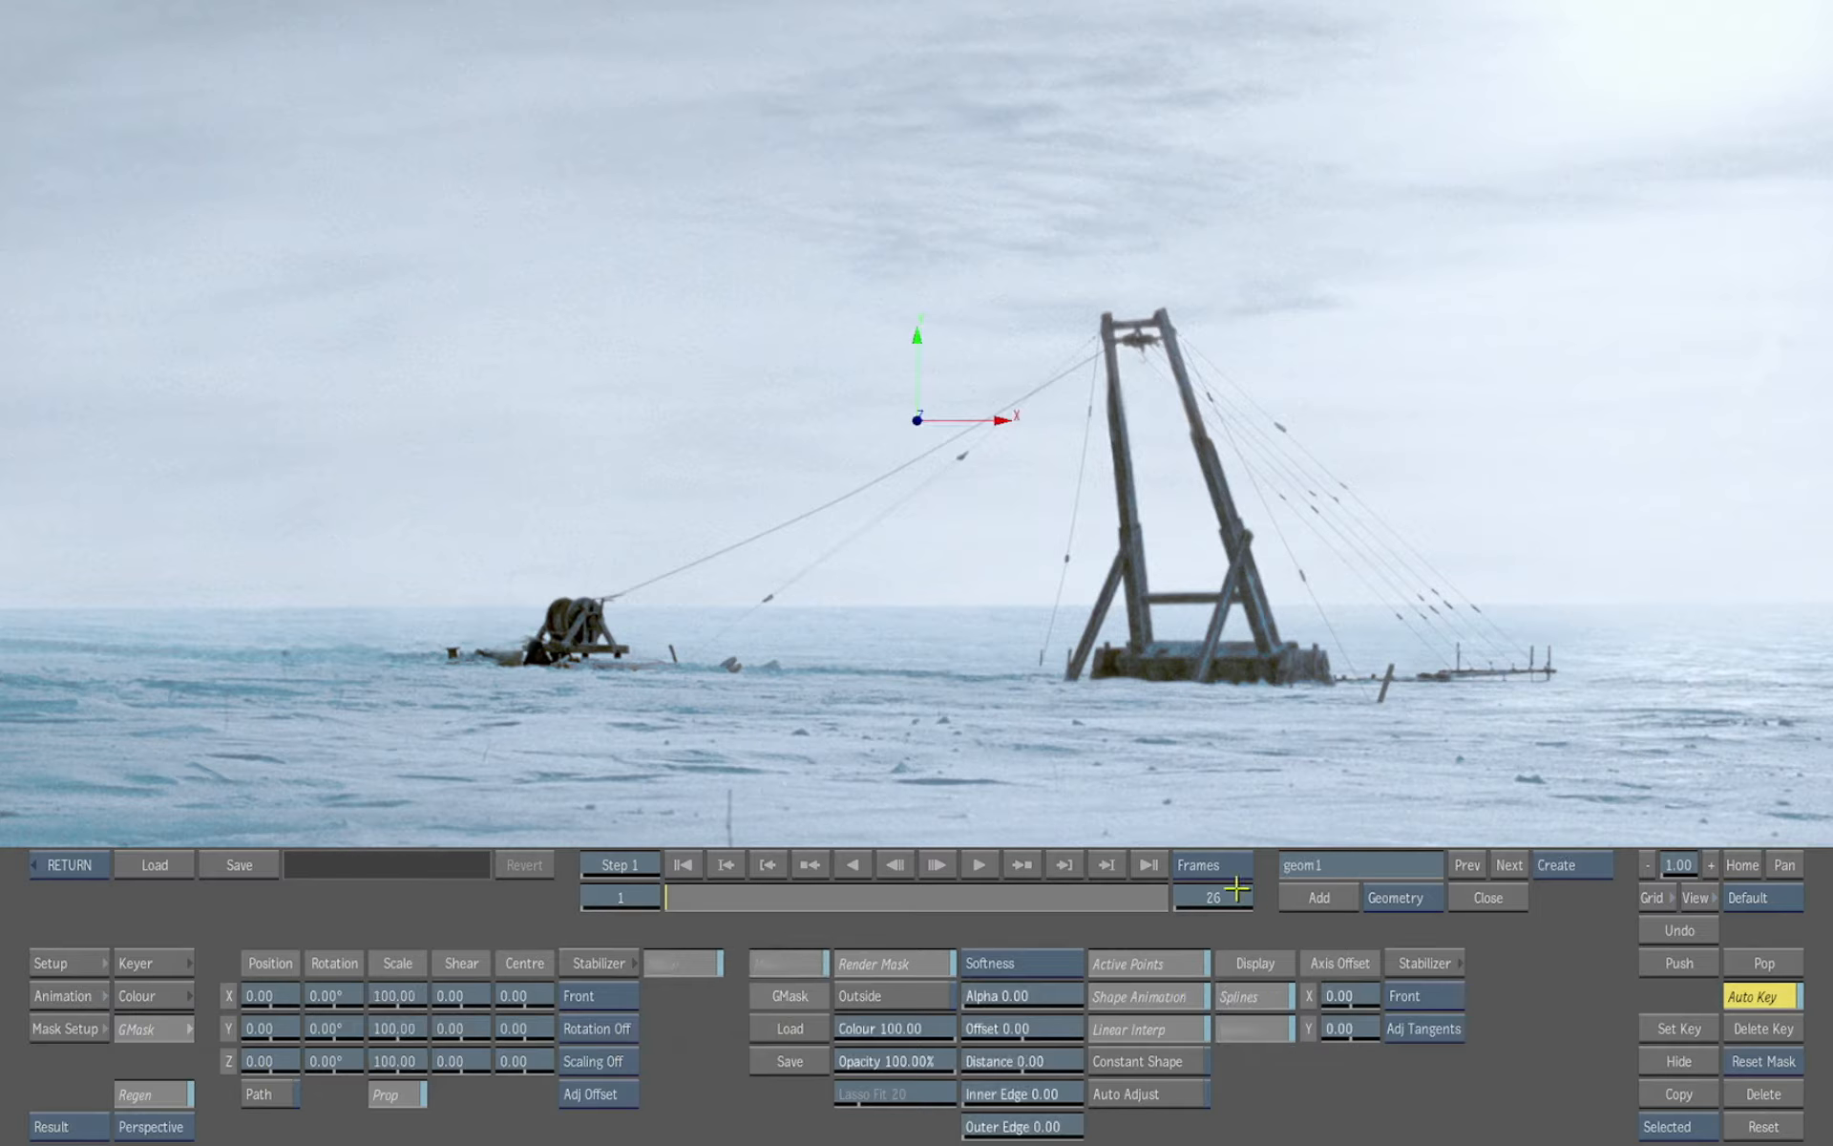
pyautogui.click(625, 642)
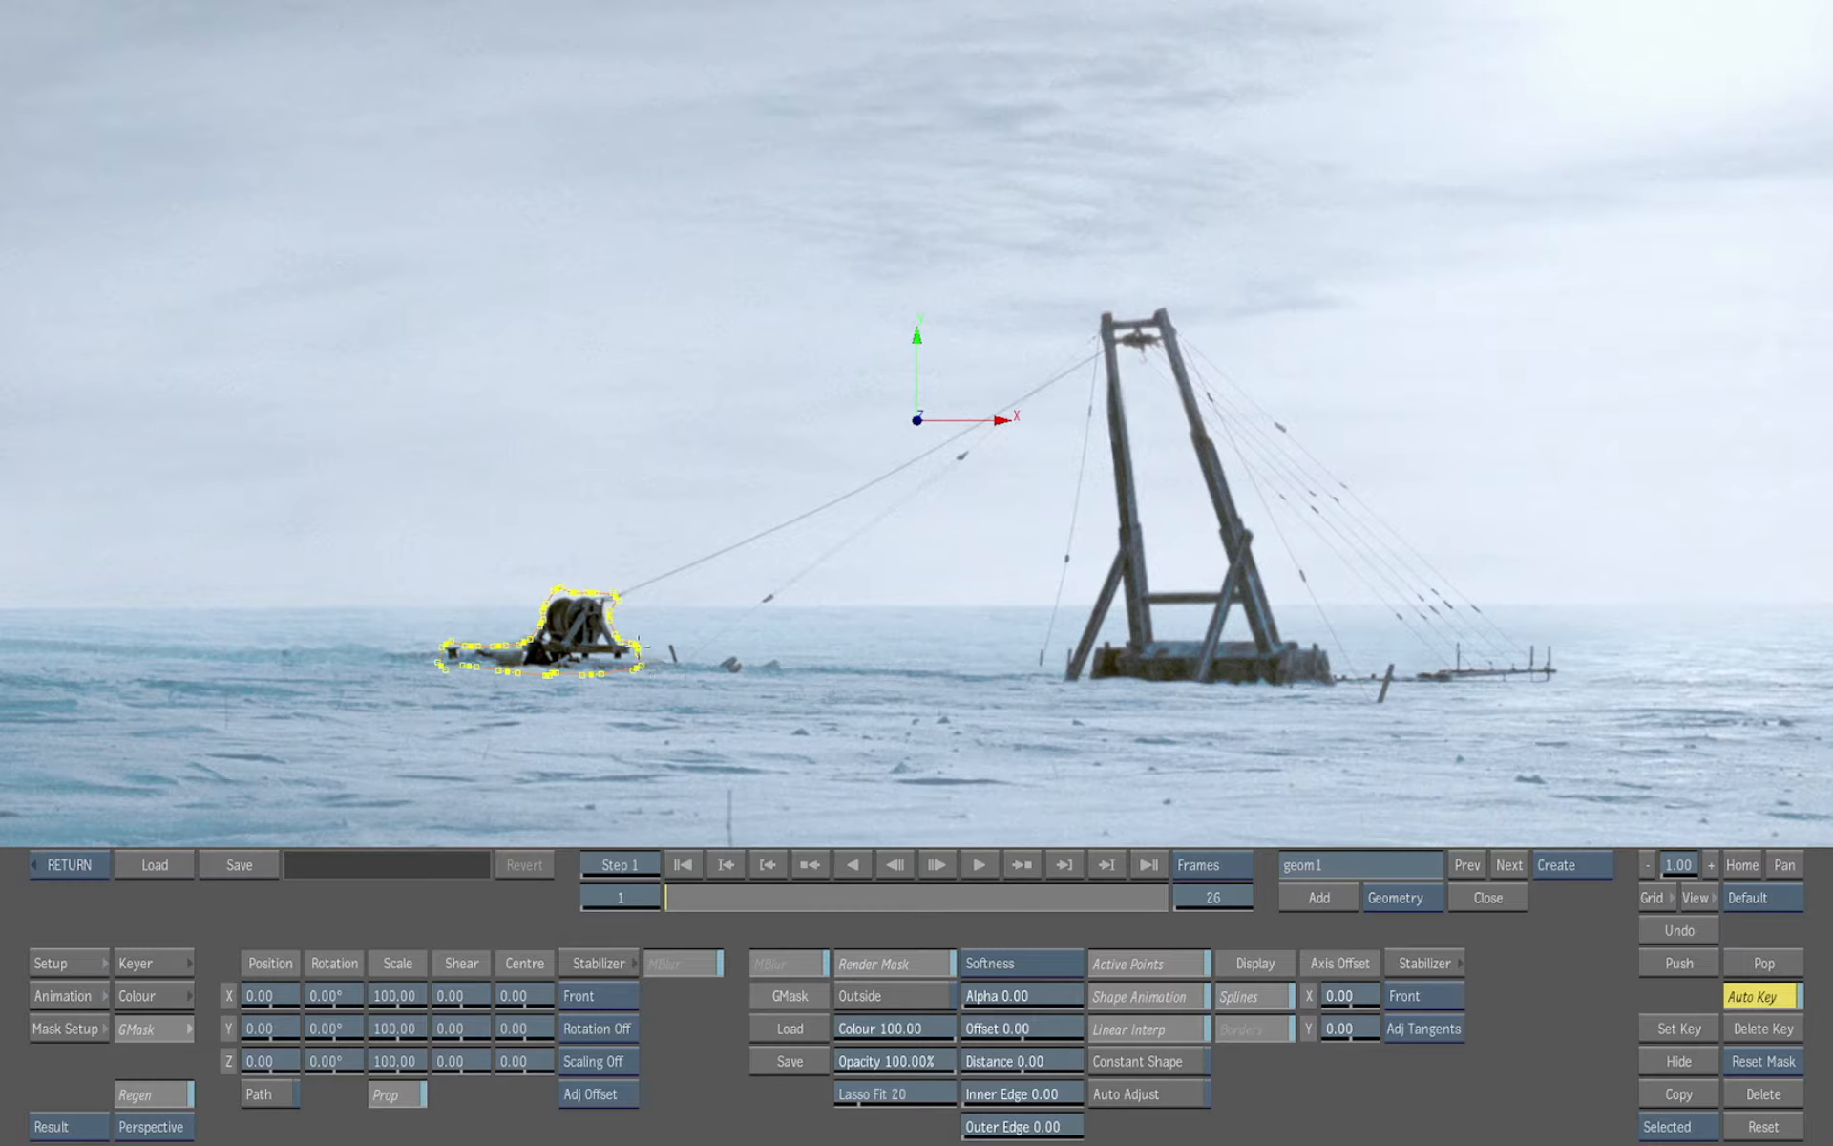
pyautogui.click(912, 1001)
pyautogui.moveTo(930, 1018); pyautogui.dragTo(472, 1038)
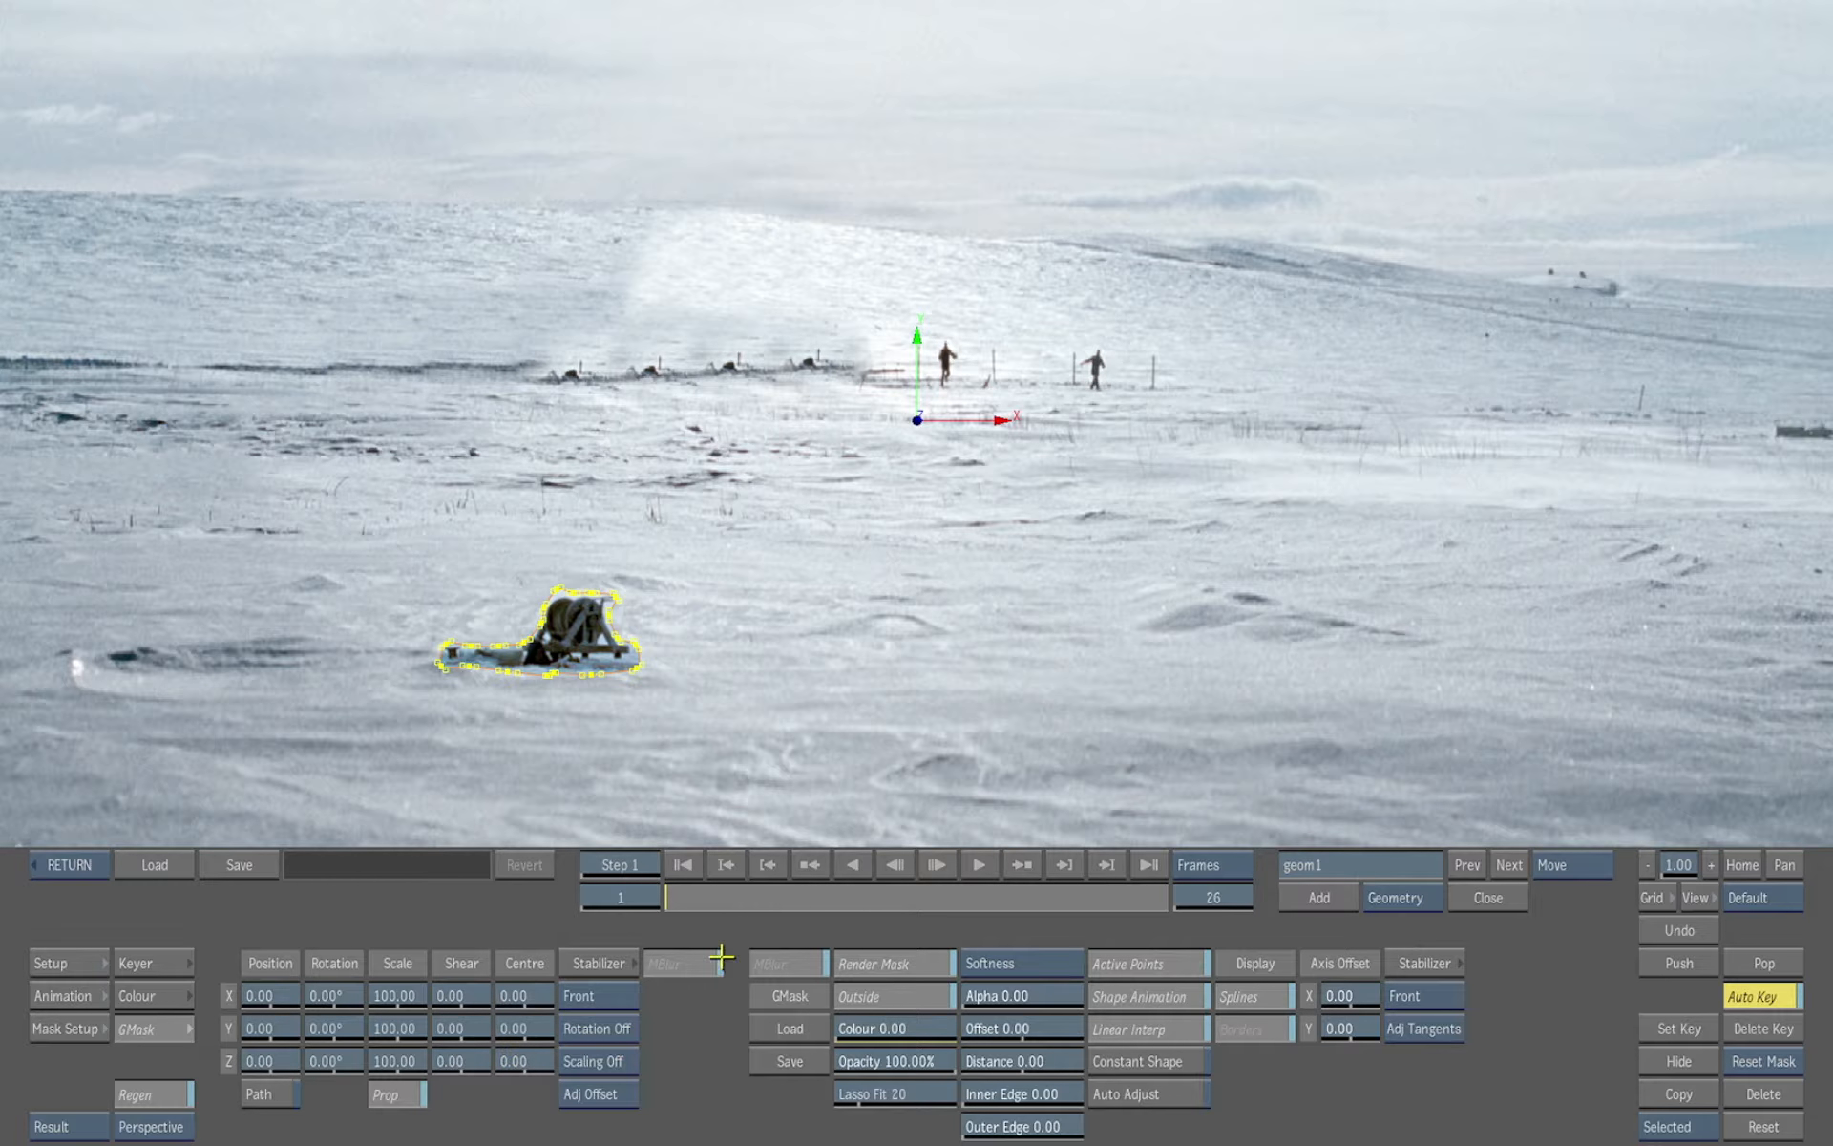
# Load the CATAPULT_GMASK mask setup into the GMask
pyautogui.click(795, 1031)
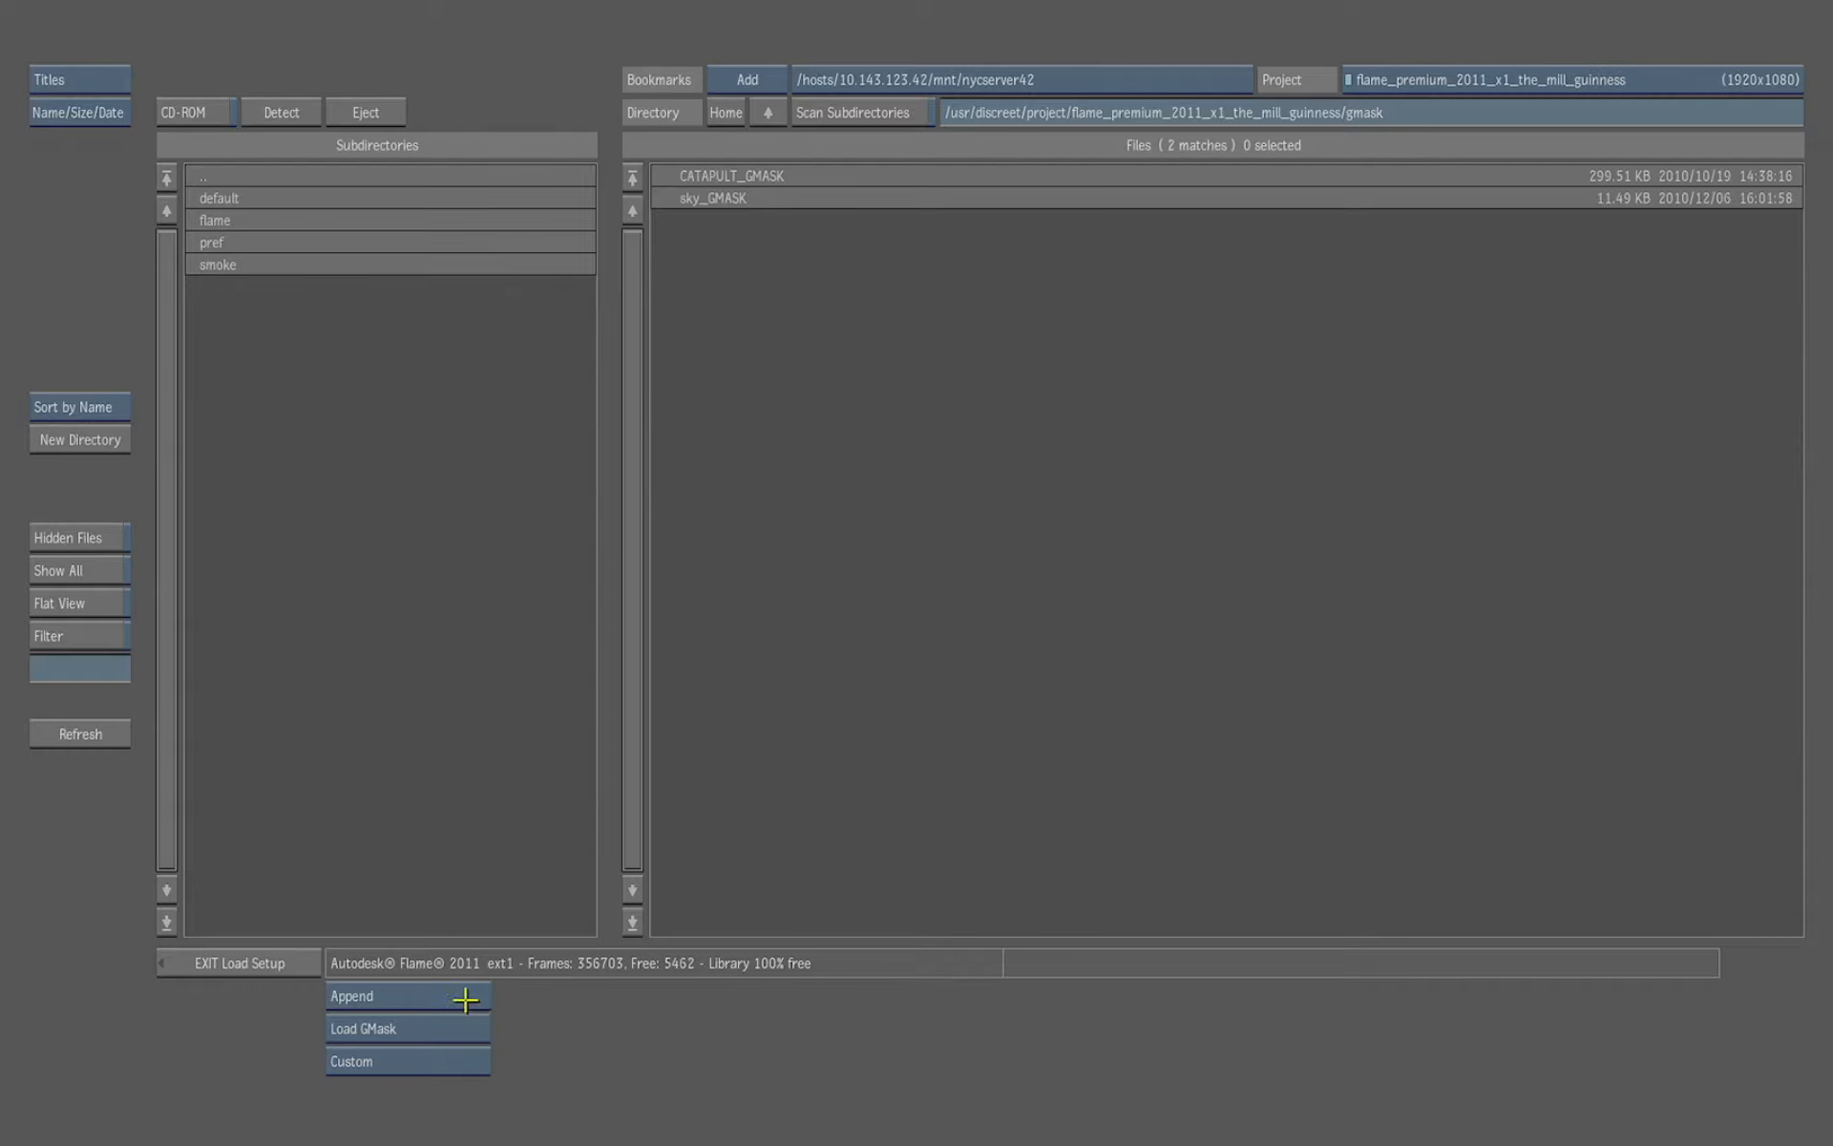
pyautogui.moveTo(471, 994); pyautogui.dragTo(478, 970)
pyautogui.doubleClick(732, 176)
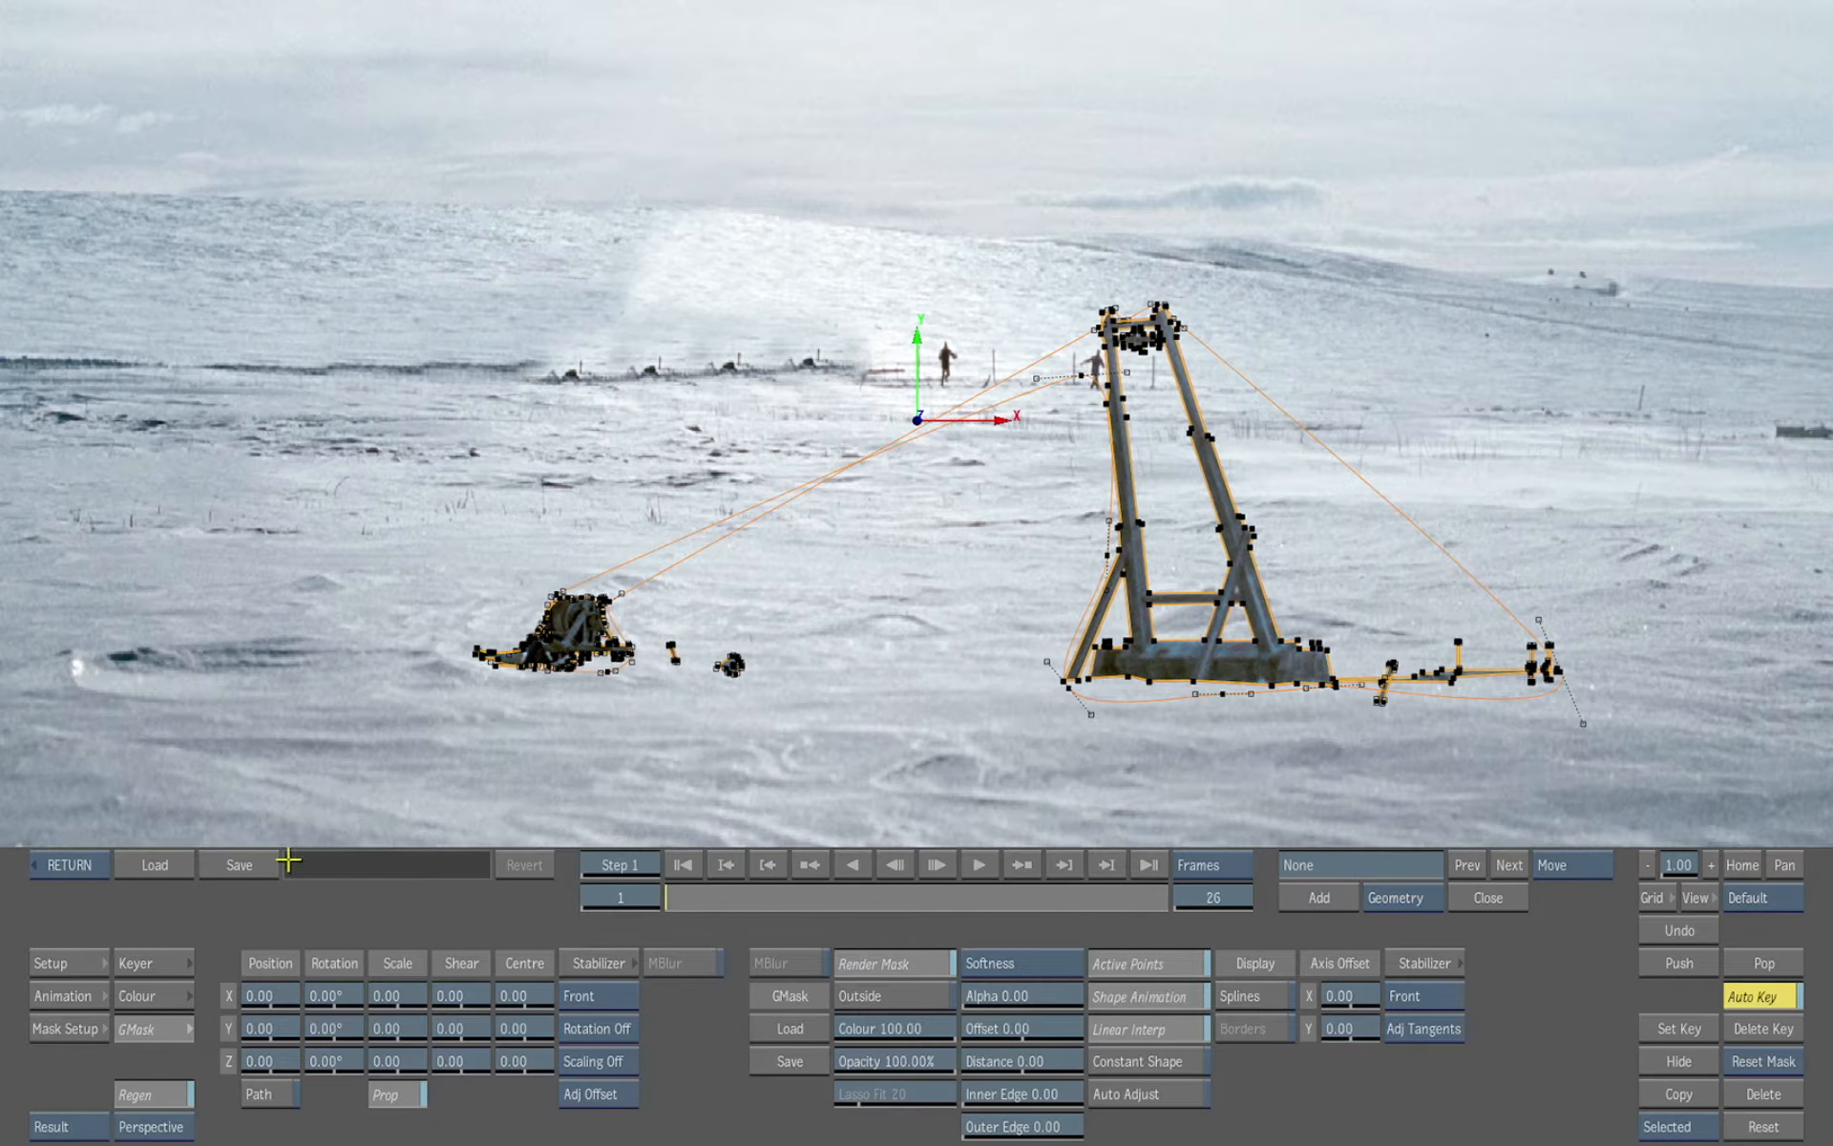
# Inspect the GMask schematic of axes and geometries, then return to the Axis editor
pyautogui.press('Escape')
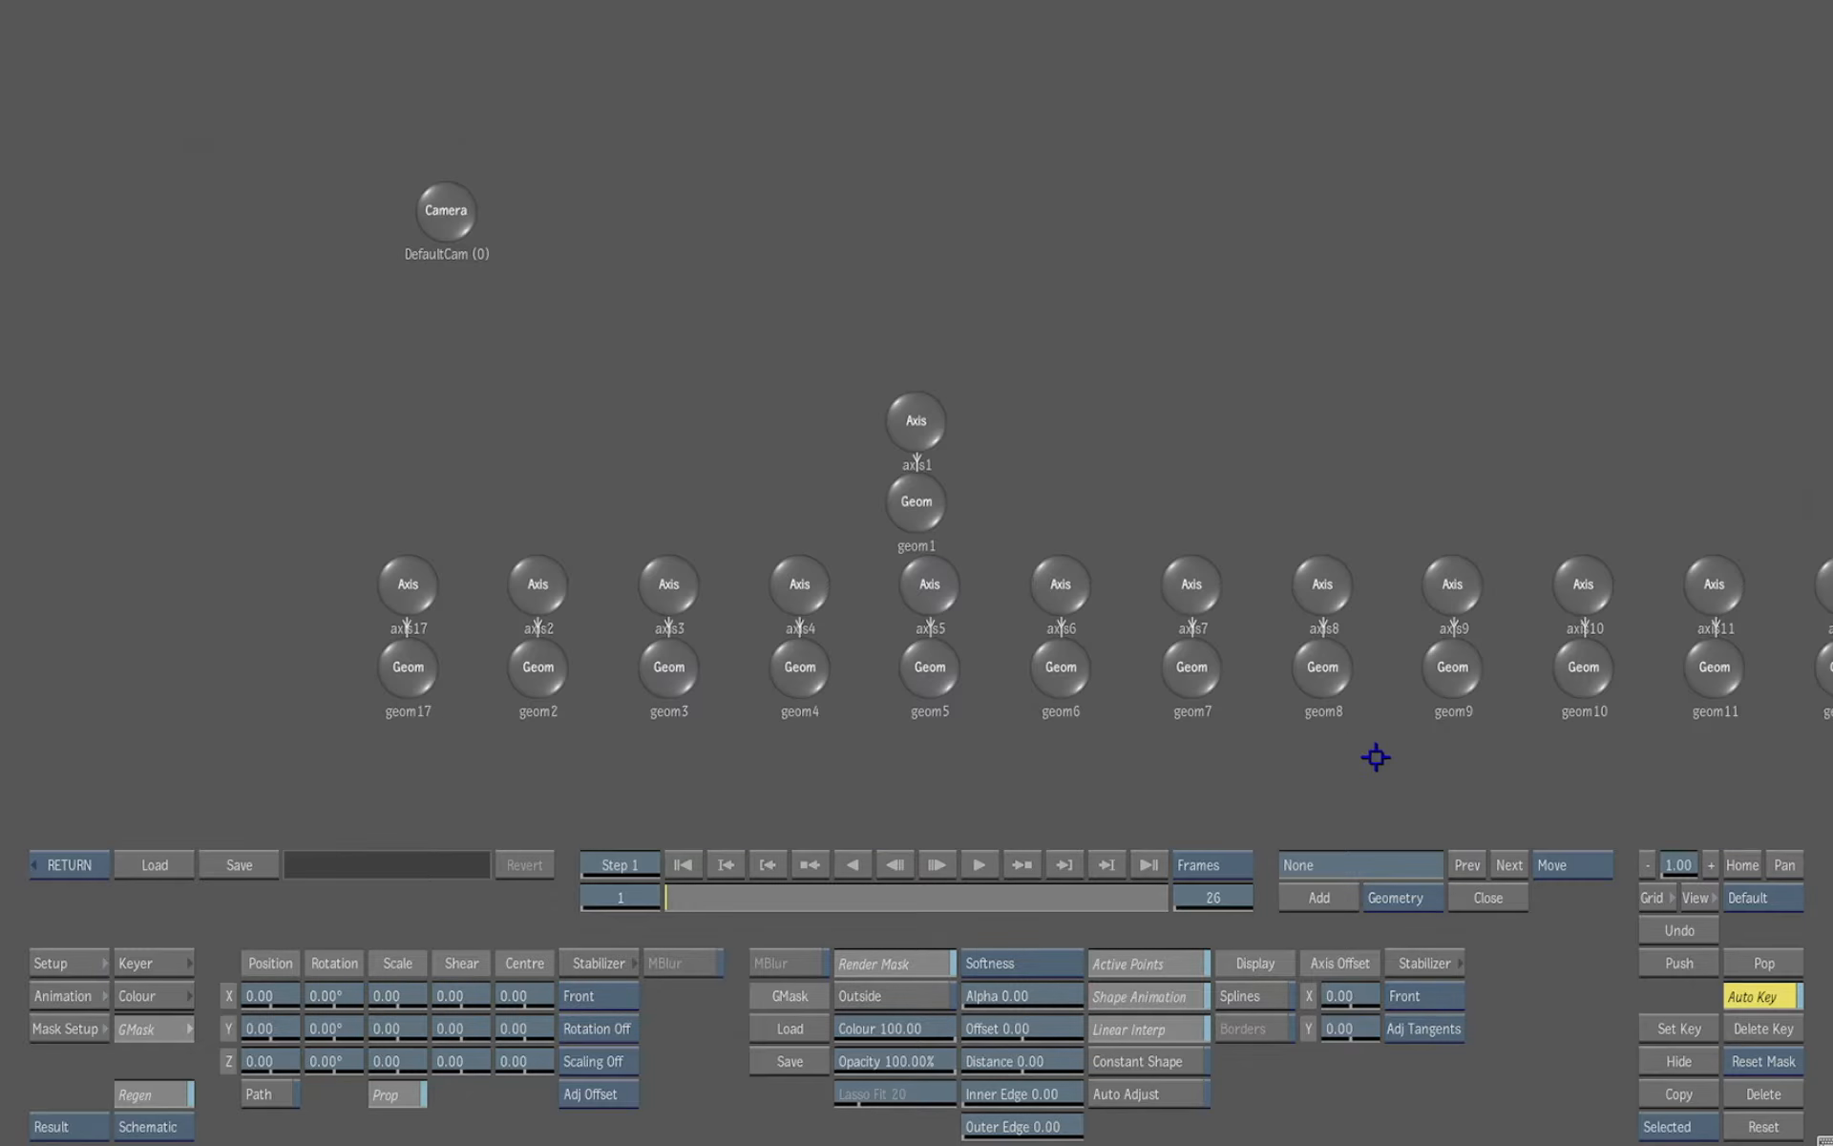
pyautogui.moveTo(1474, 751); pyautogui.dragTo(1246, 726)
pyautogui.moveTo(1405, 765); pyautogui.dragTo(1276, 749)
pyautogui.press('Escape')
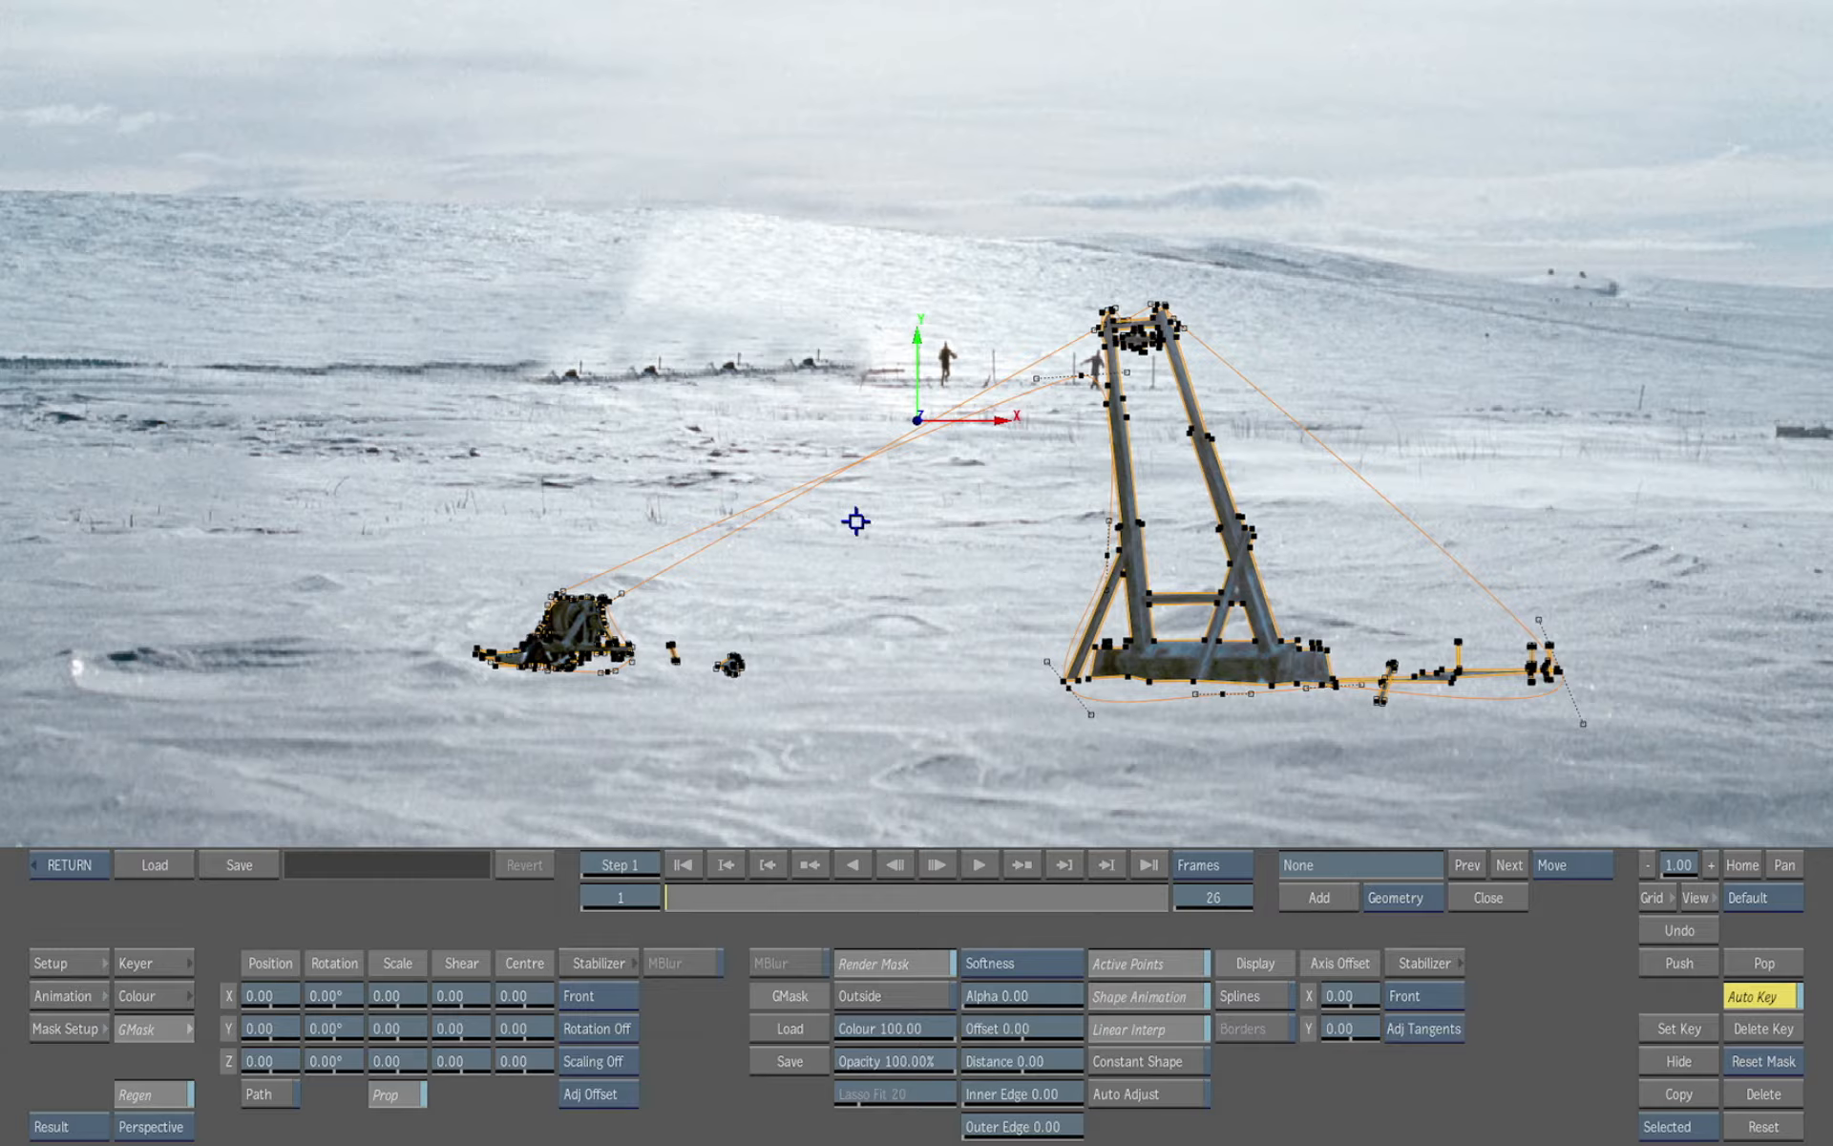
pyautogui.click(67, 865)
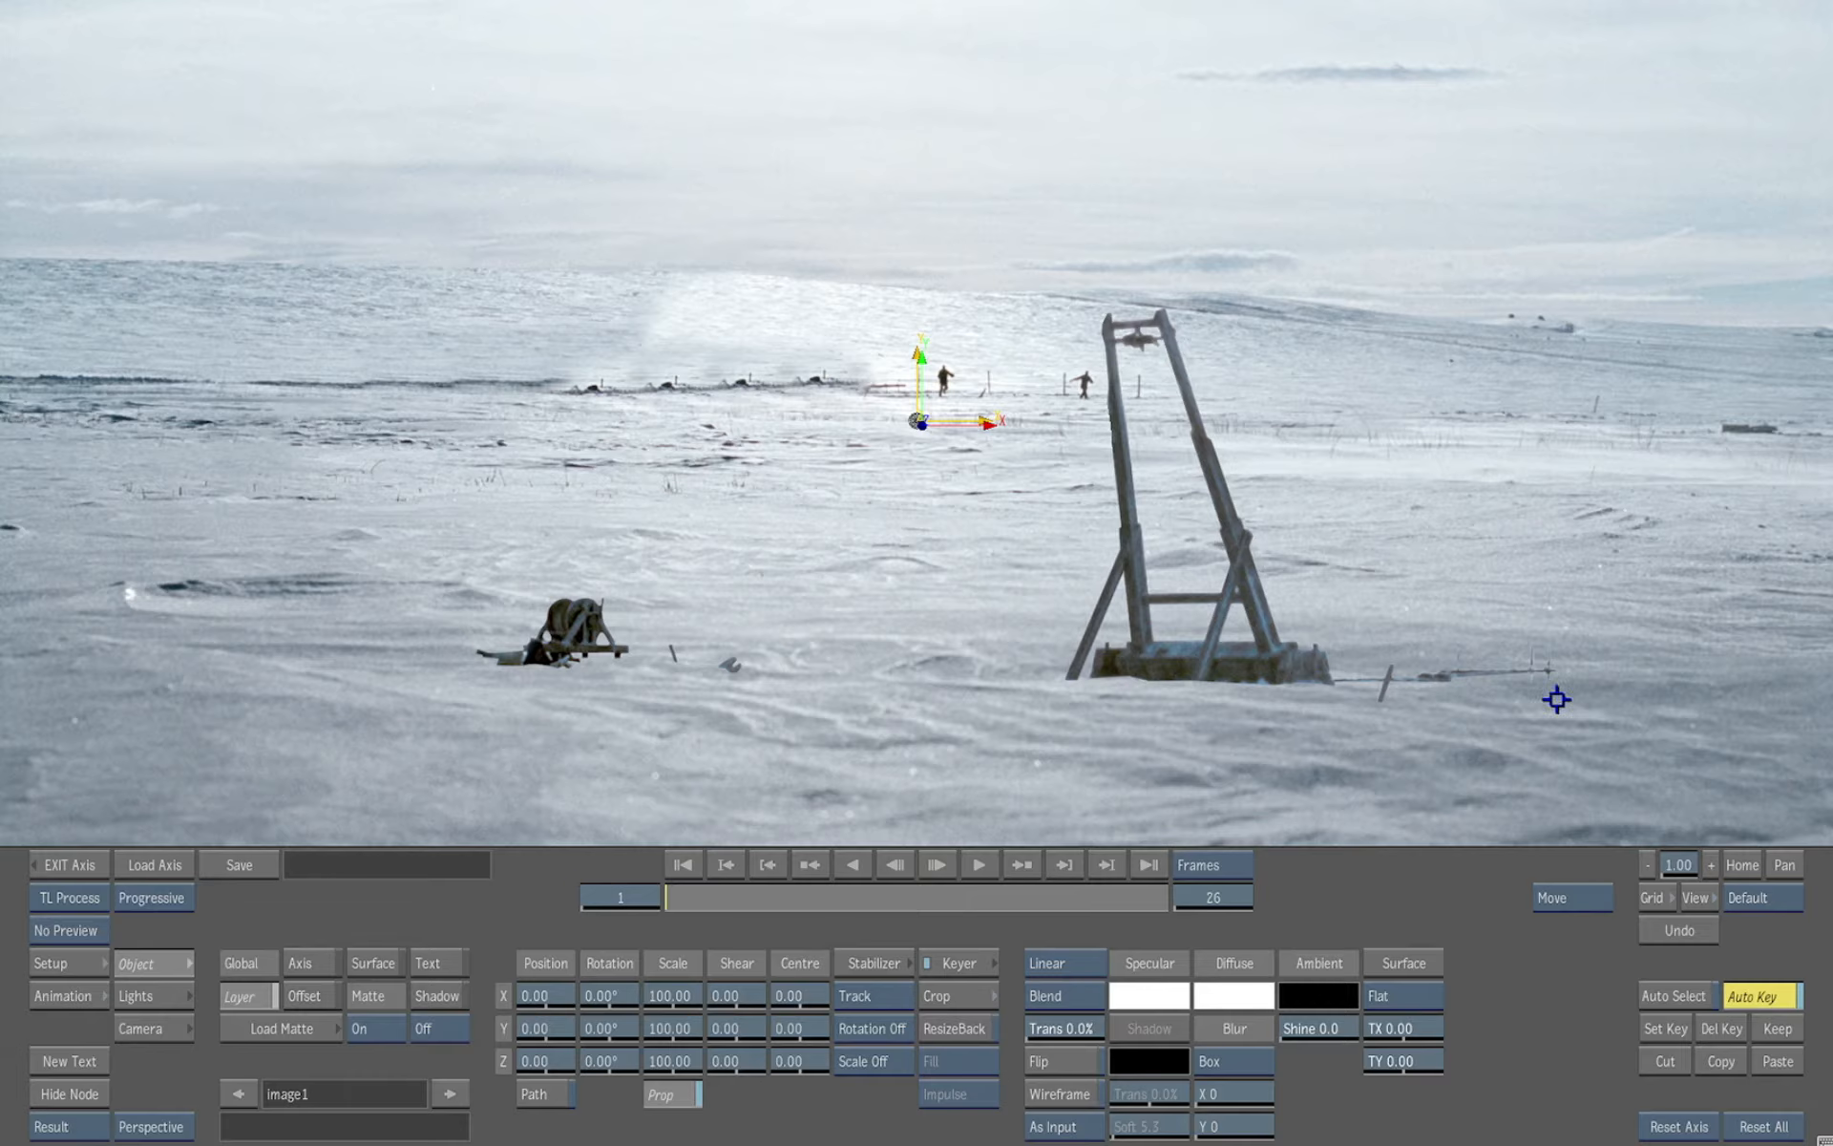
# Reposition the catapult image to X -544, Y 258 and scale it to 85%
pyautogui.moveTo(1556, 699); pyautogui.dragTo(1415, 723)
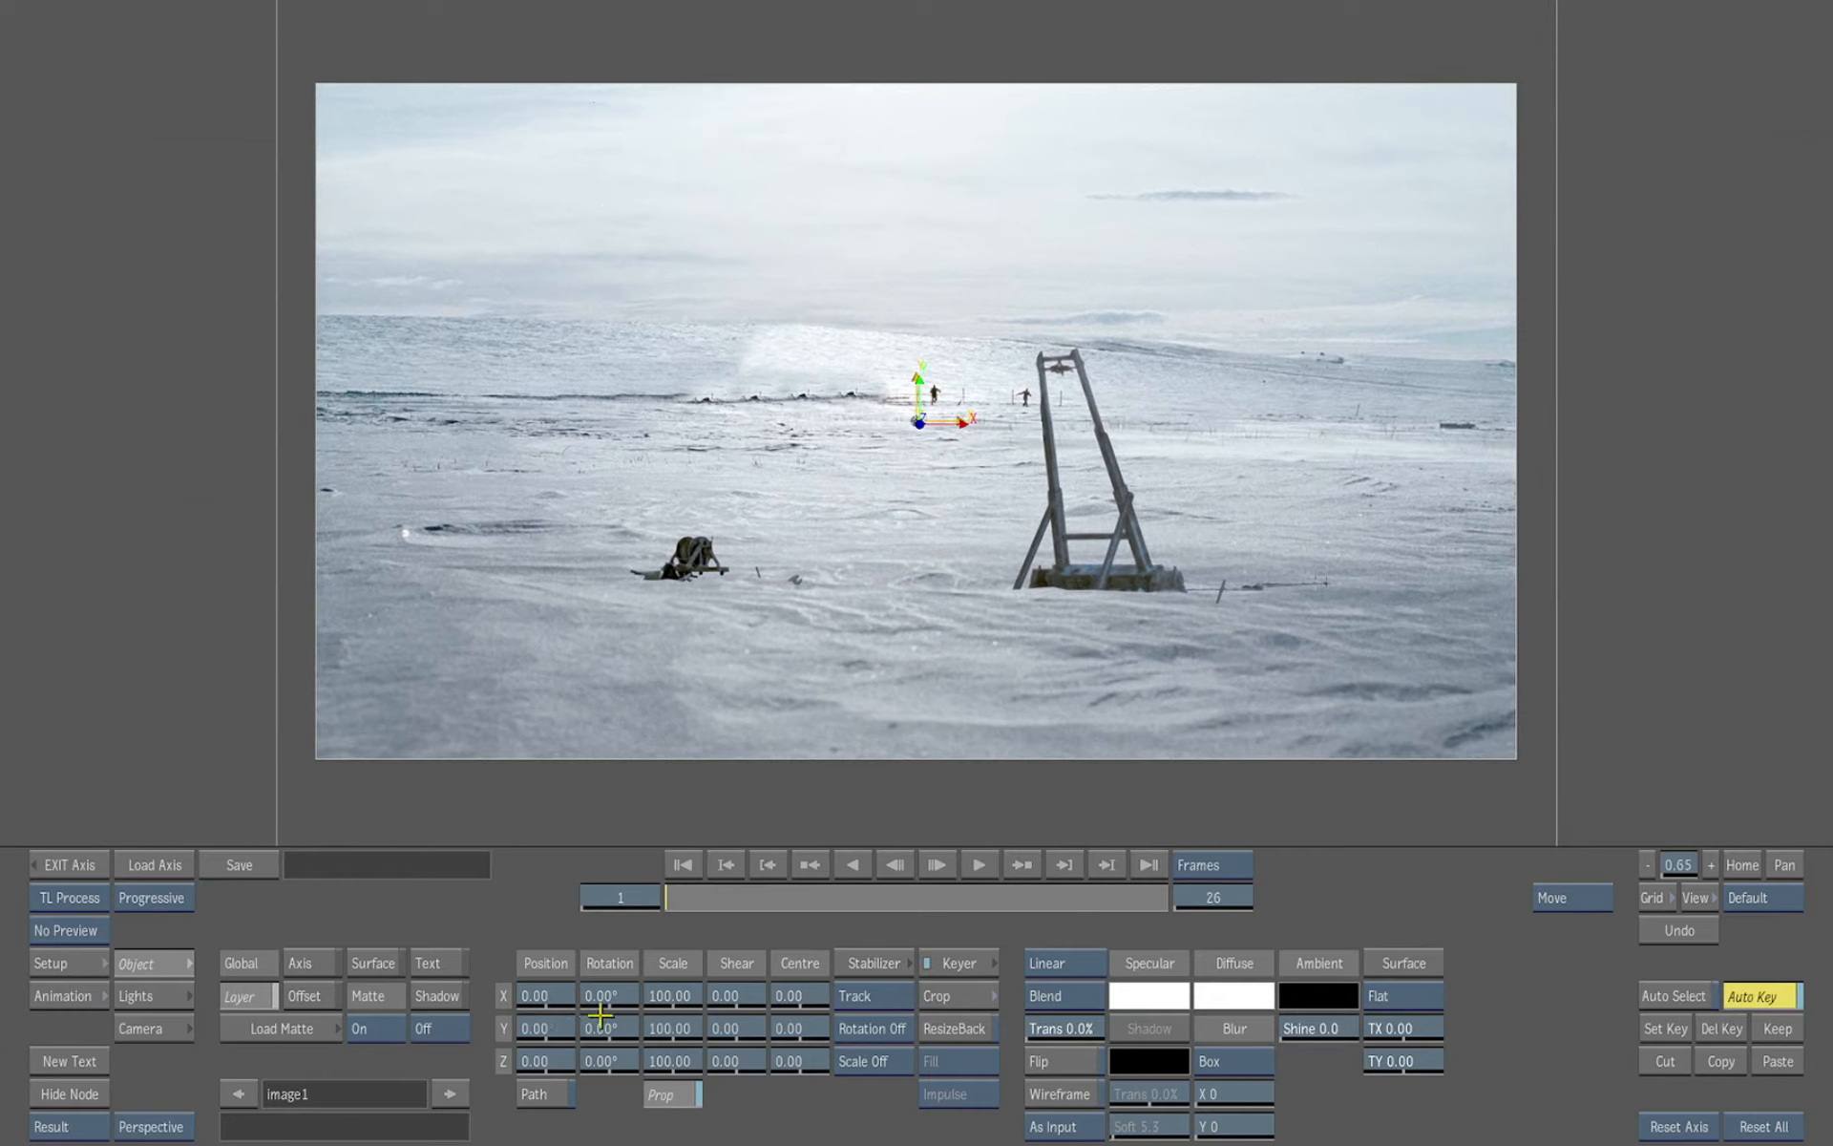
pyautogui.moveTo(551, 1029); pyautogui.dragTo(613, 969)
pyautogui.moveTo(679, 1031); pyautogui.dragTo(665, 1027)
pyautogui.click(665, 1027)
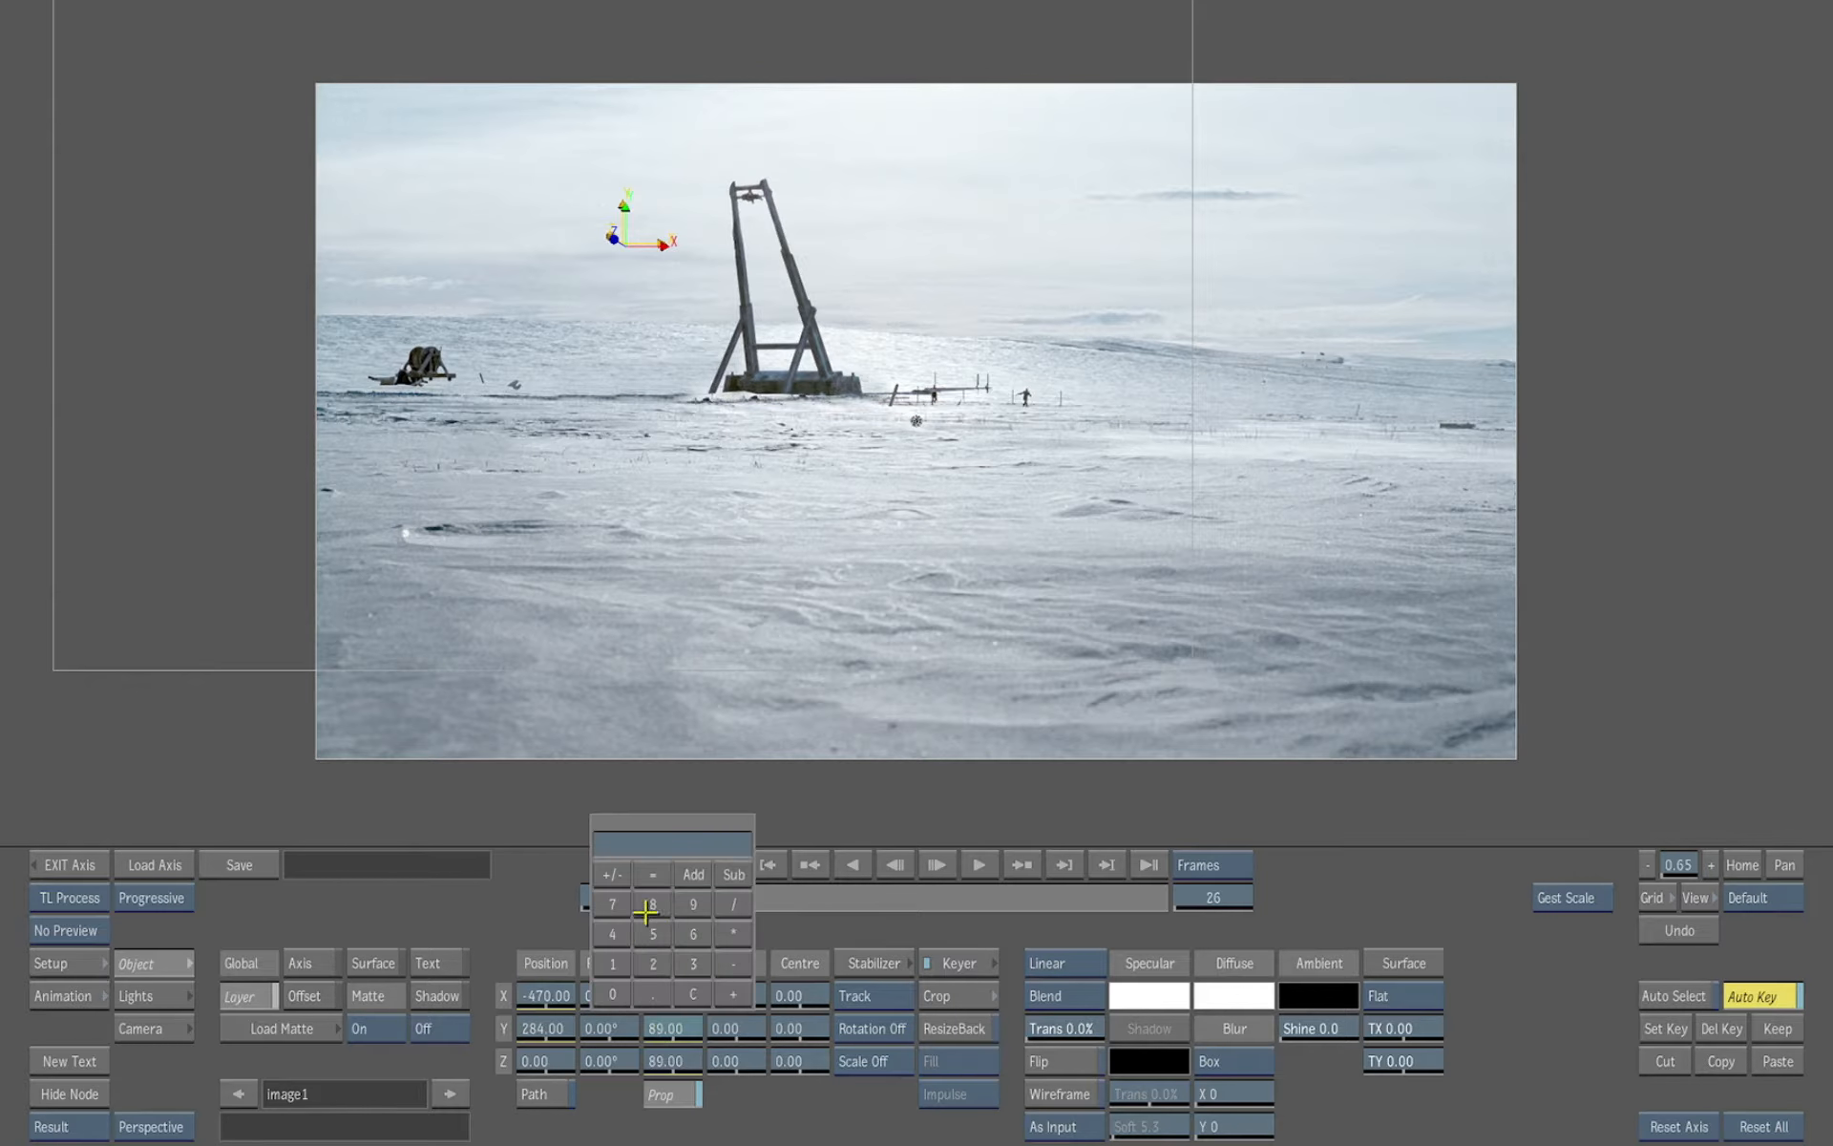
pyautogui.click(655, 842)
pyautogui.moveTo(546, 1026); pyautogui.dragTo(558, 994)
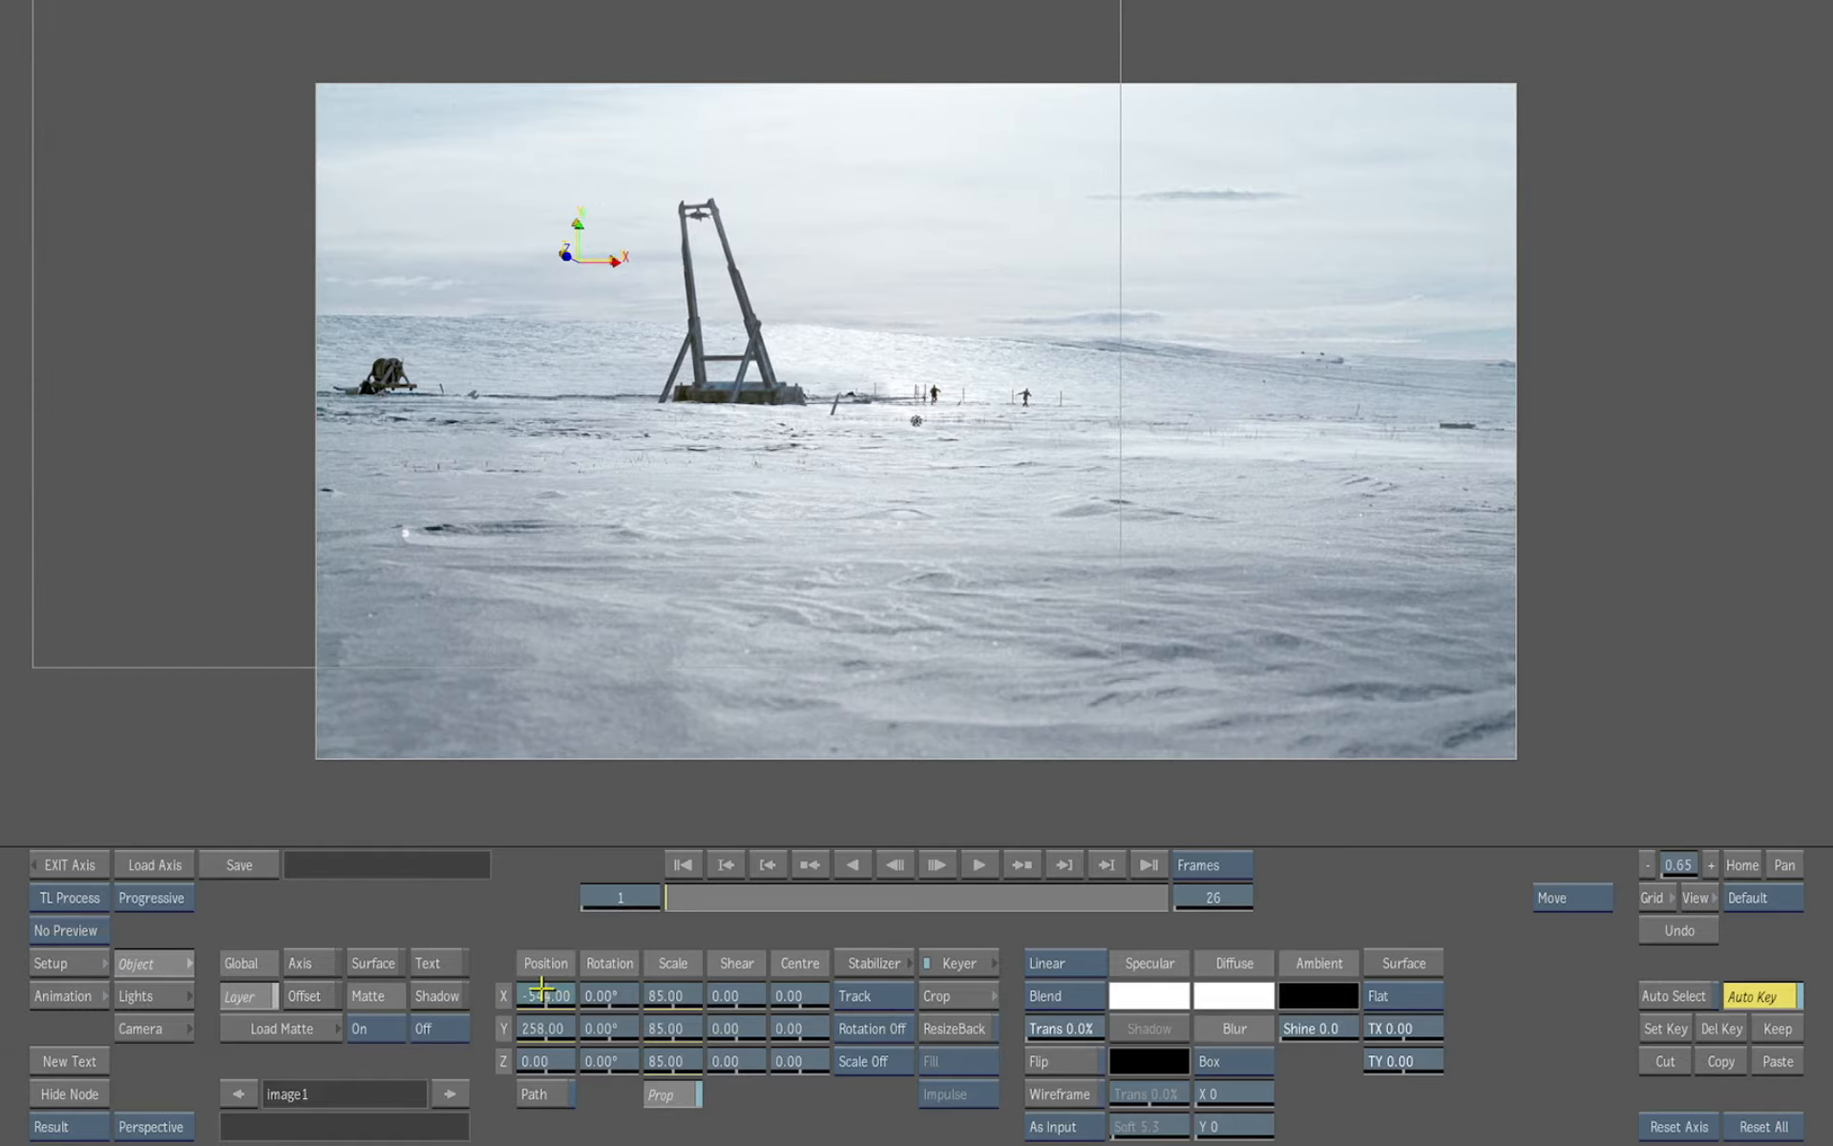
# Turn on the catapult's shadow and set rotation 155°, shear 110, Gaussian blur, softness 20.3 and transparency 21%
pyautogui.click(447, 995)
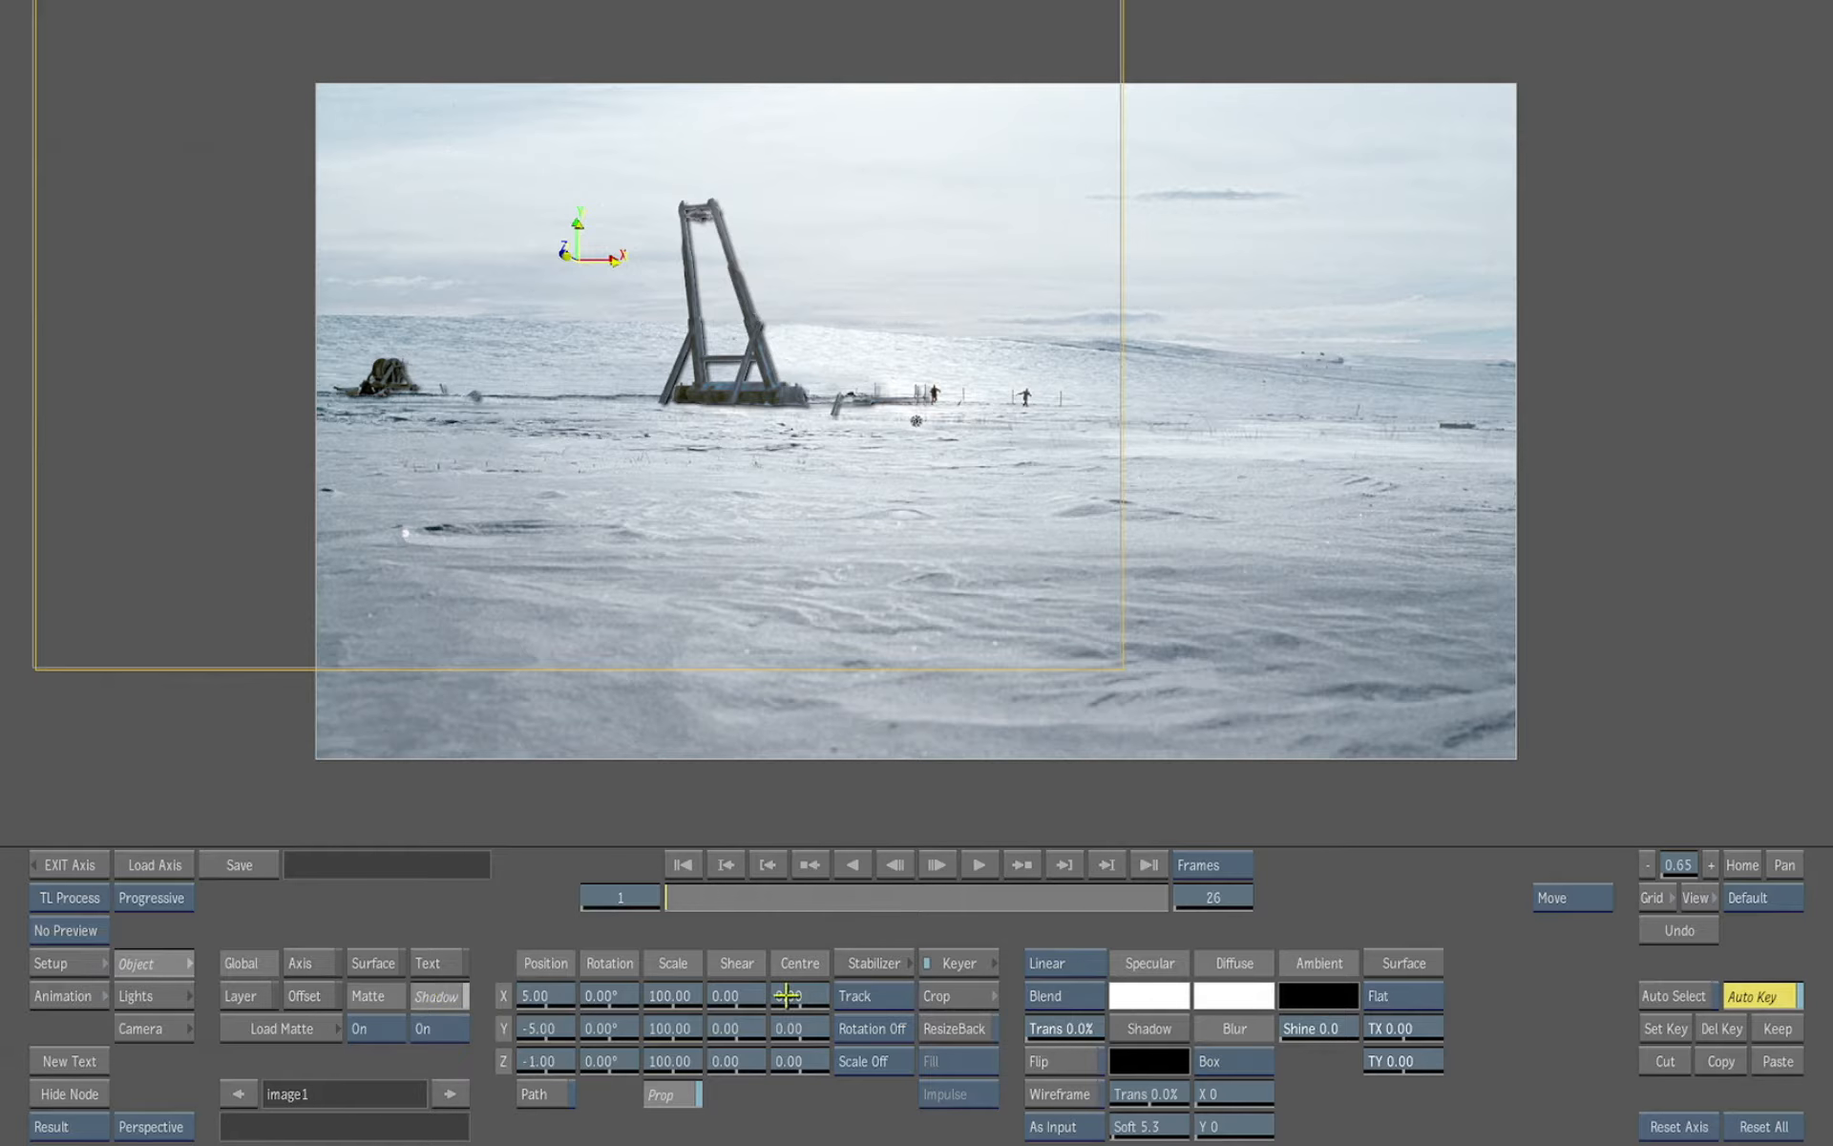
pyautogui.moveTo(799, 1029); pyautogui.dragTo(821, 972)
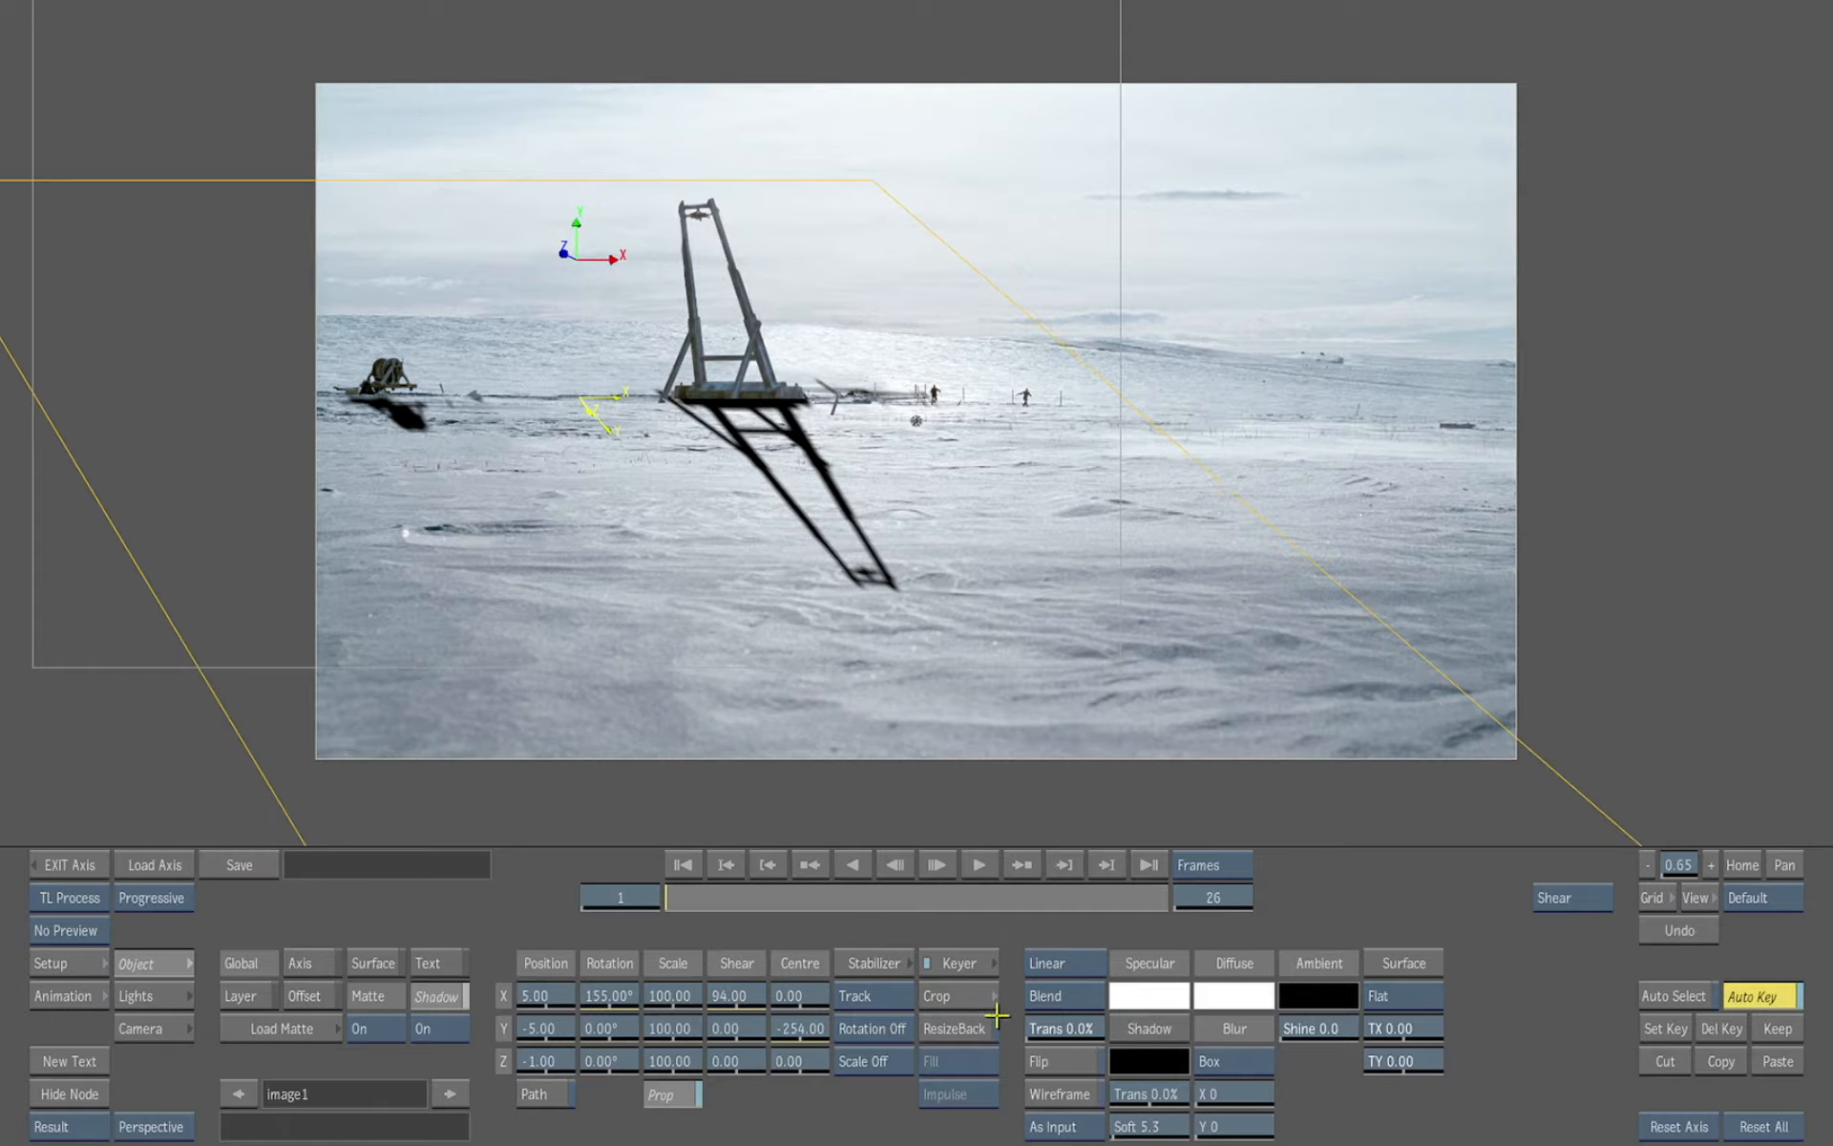
pyautogui.click(1239, 1069)
pyautogui.moveTo(1149, 1128); pyautogui.dragTo(1171, 1091)
pyautogui.moveTo(802, 1026); pyautogui.dragTo(764, 996)
pyautogui.click(1687, 921)
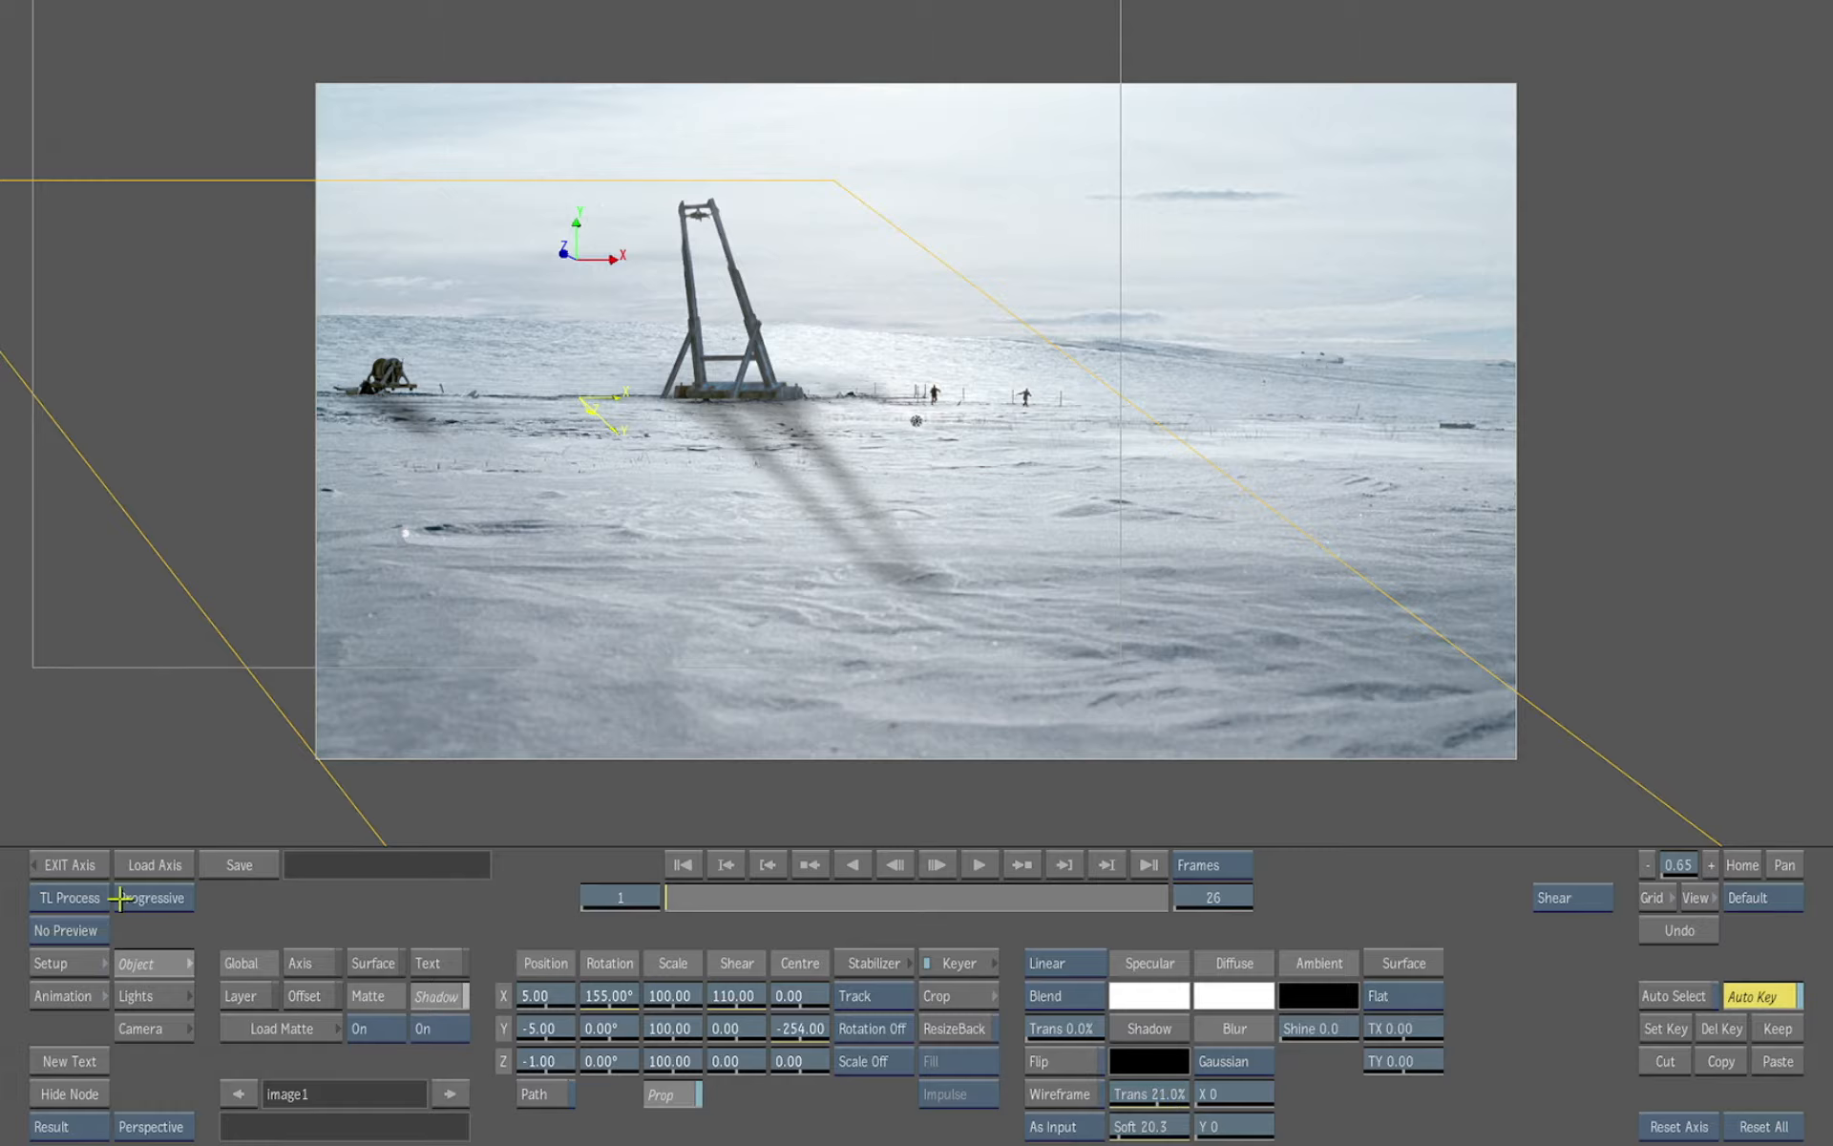
# Open the sky_bg-10bit layer's axis and set its rotation to X 42° and Y 180°, with position Y 779
pyautogui.click(87, 868)
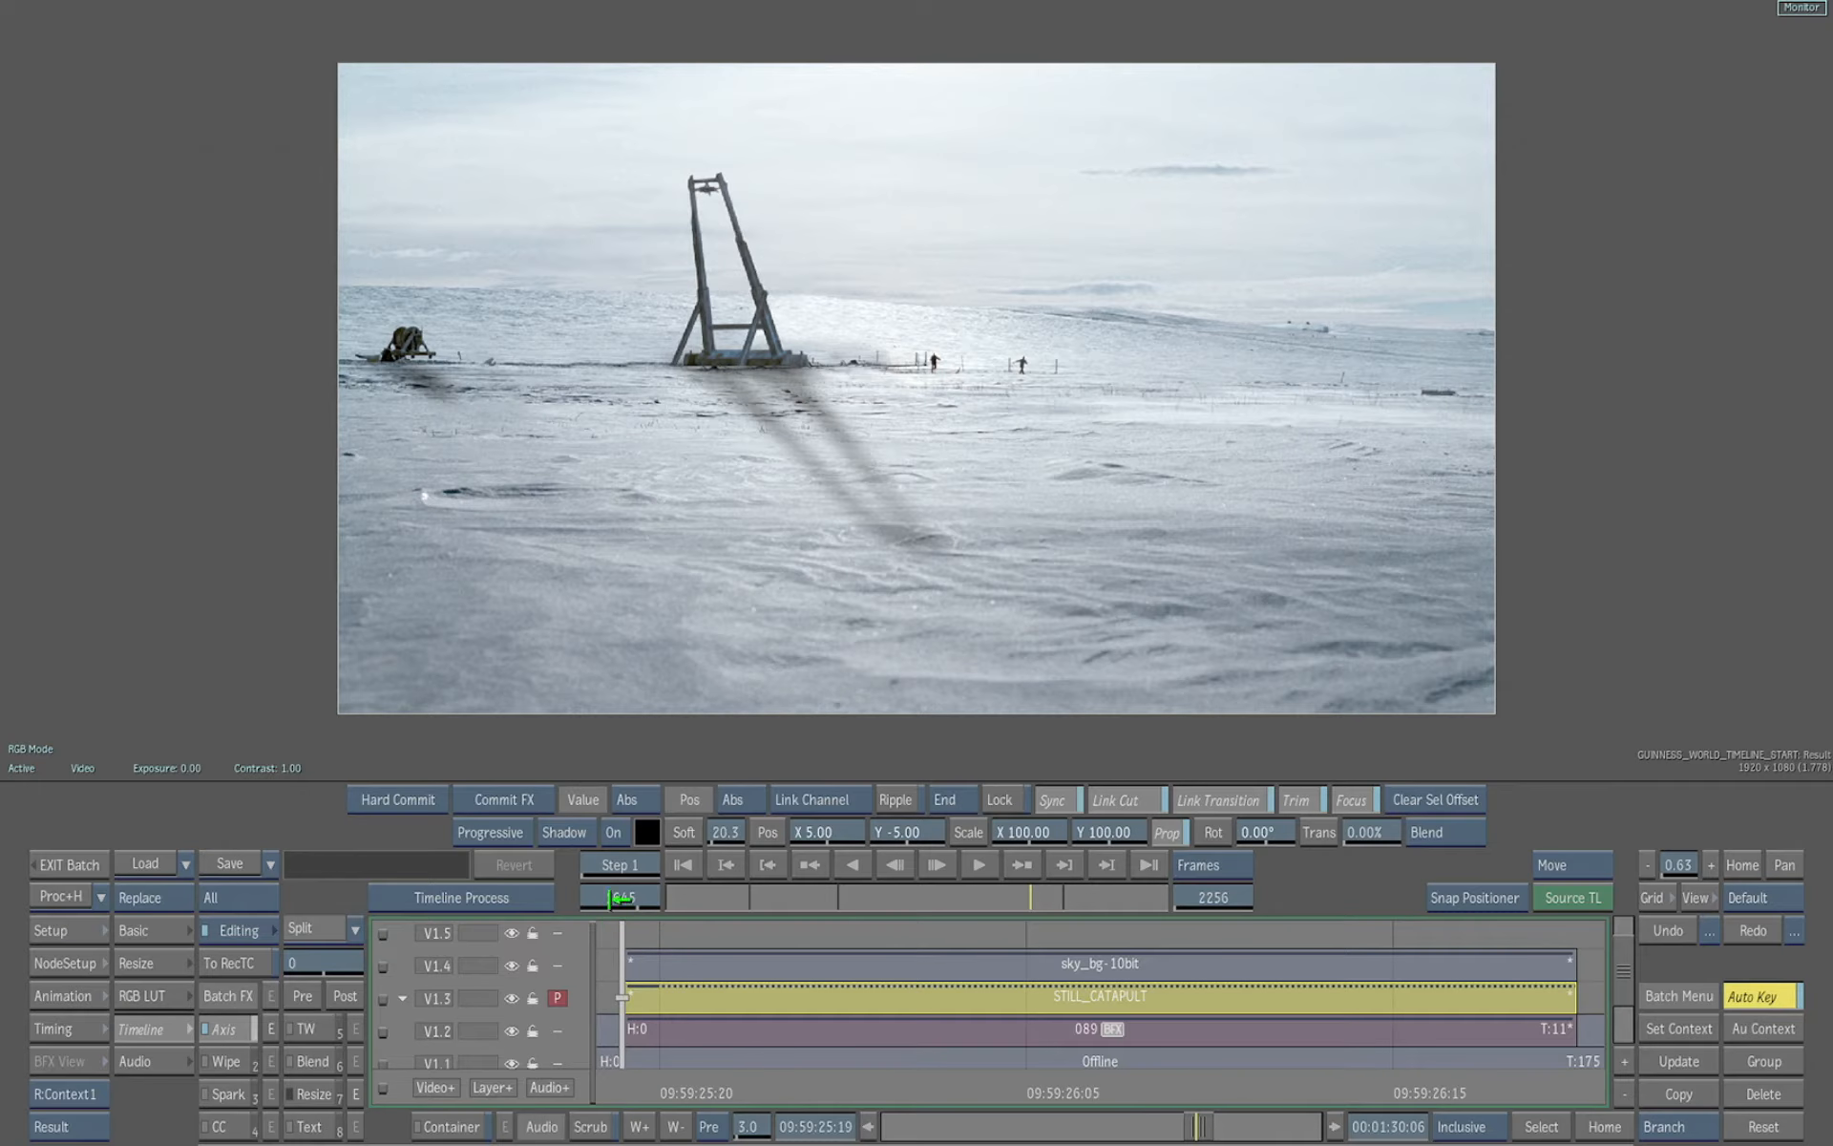
pyautogui.click(788, 1036)
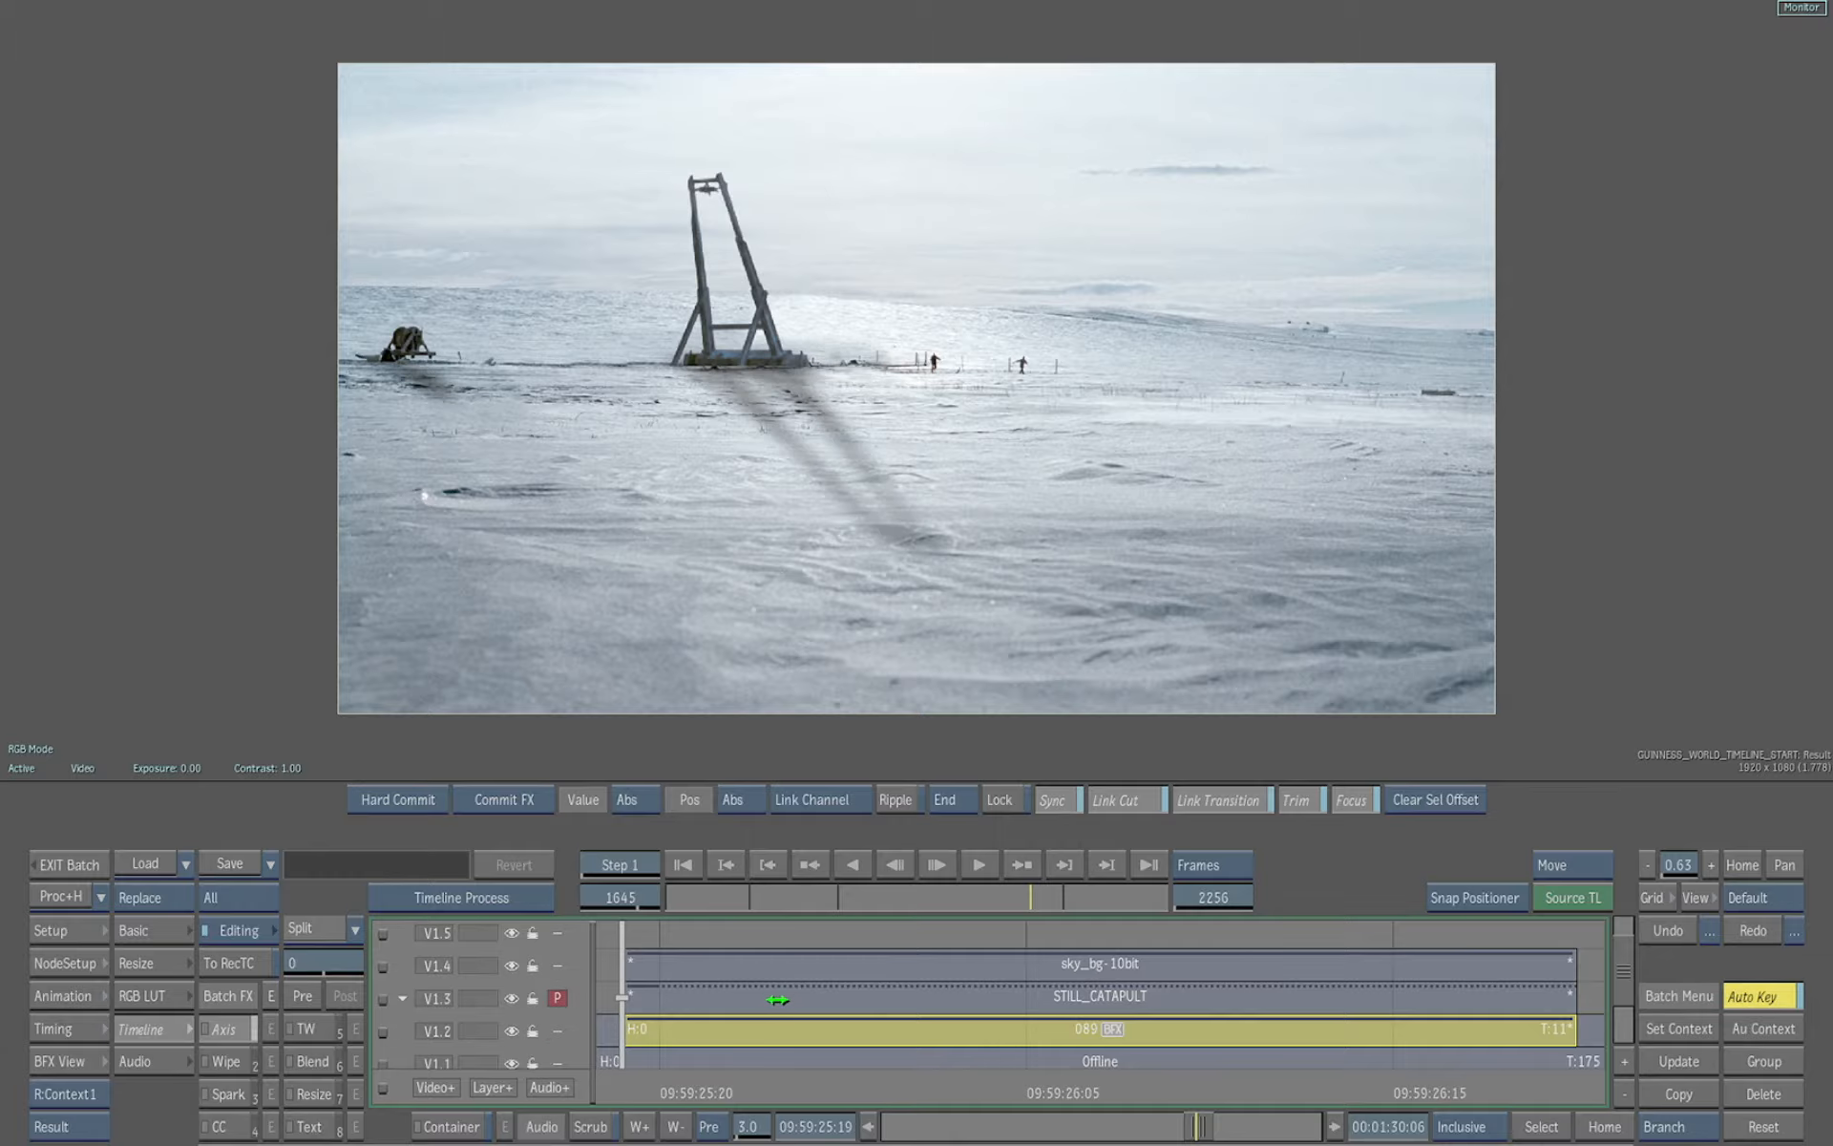
pyautogui.click(778, 1003)
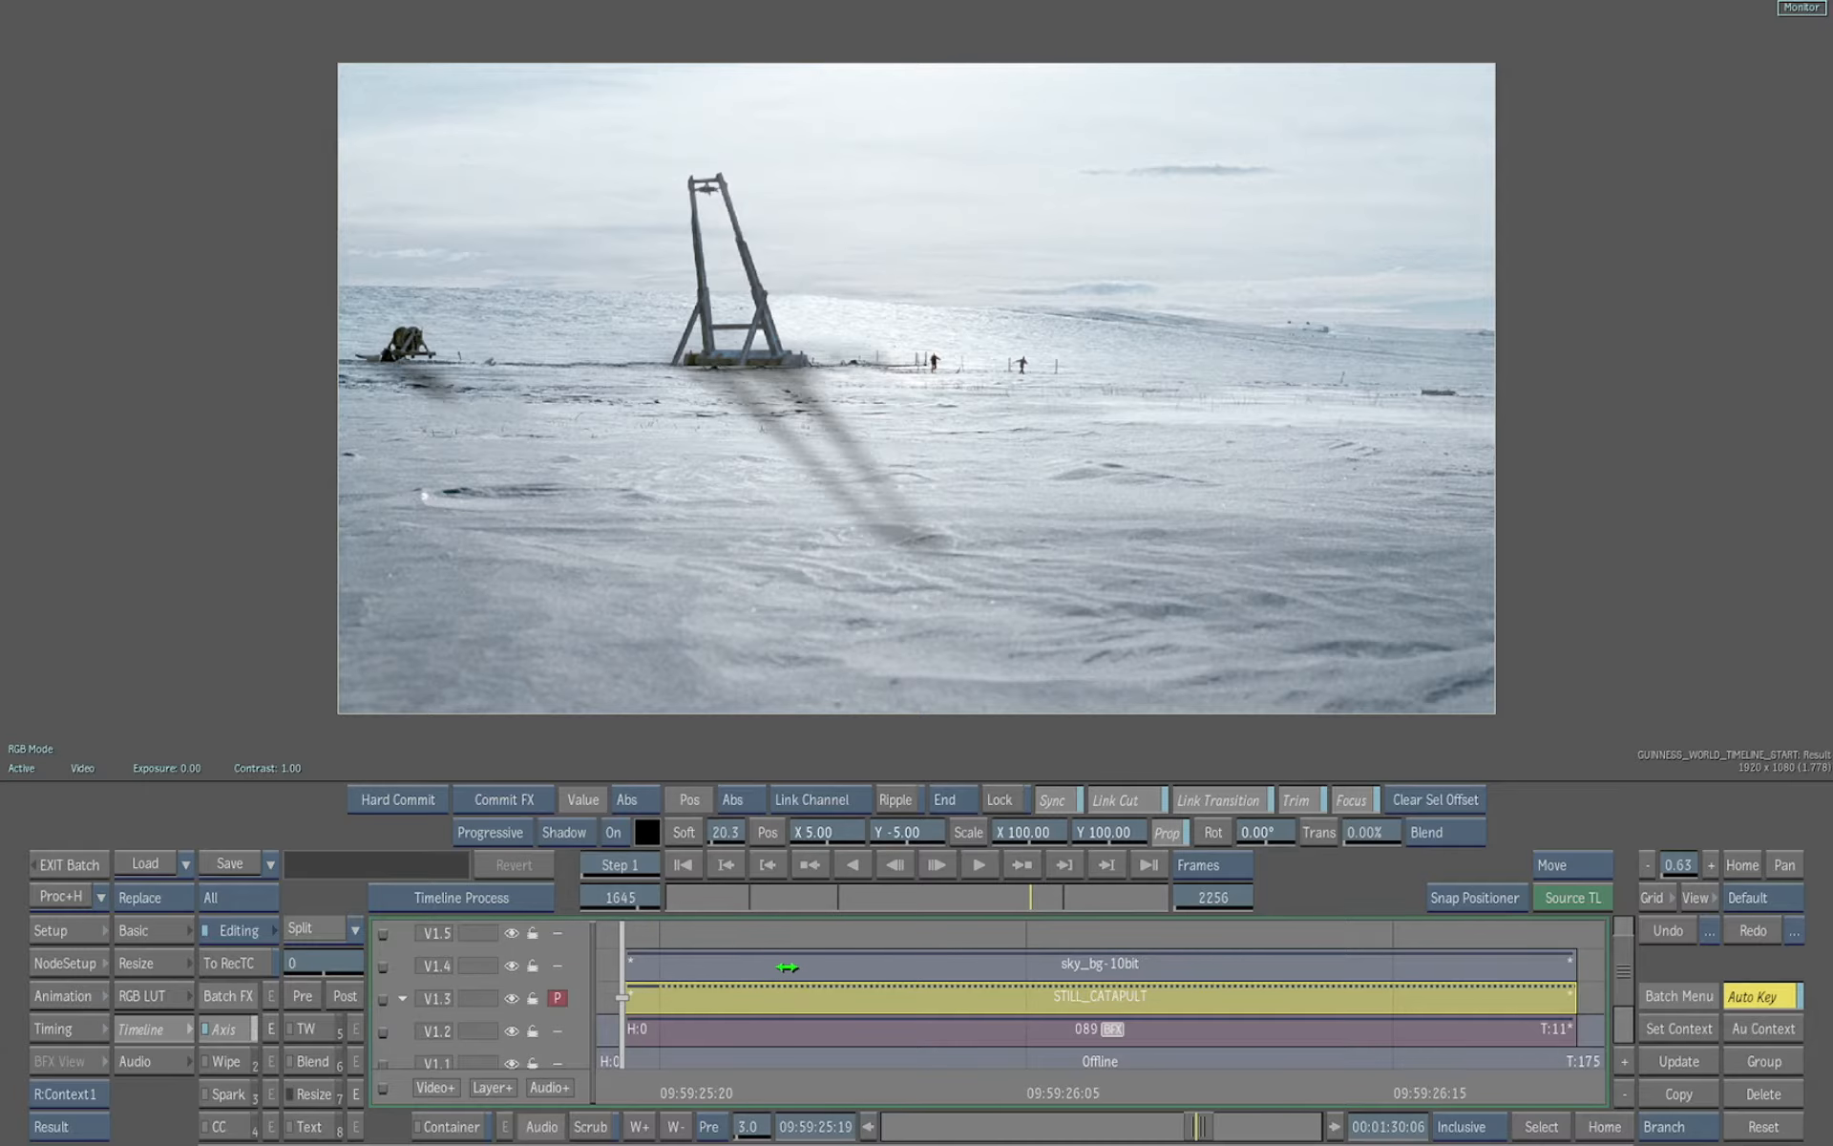
pyautogui.click(786, 967)
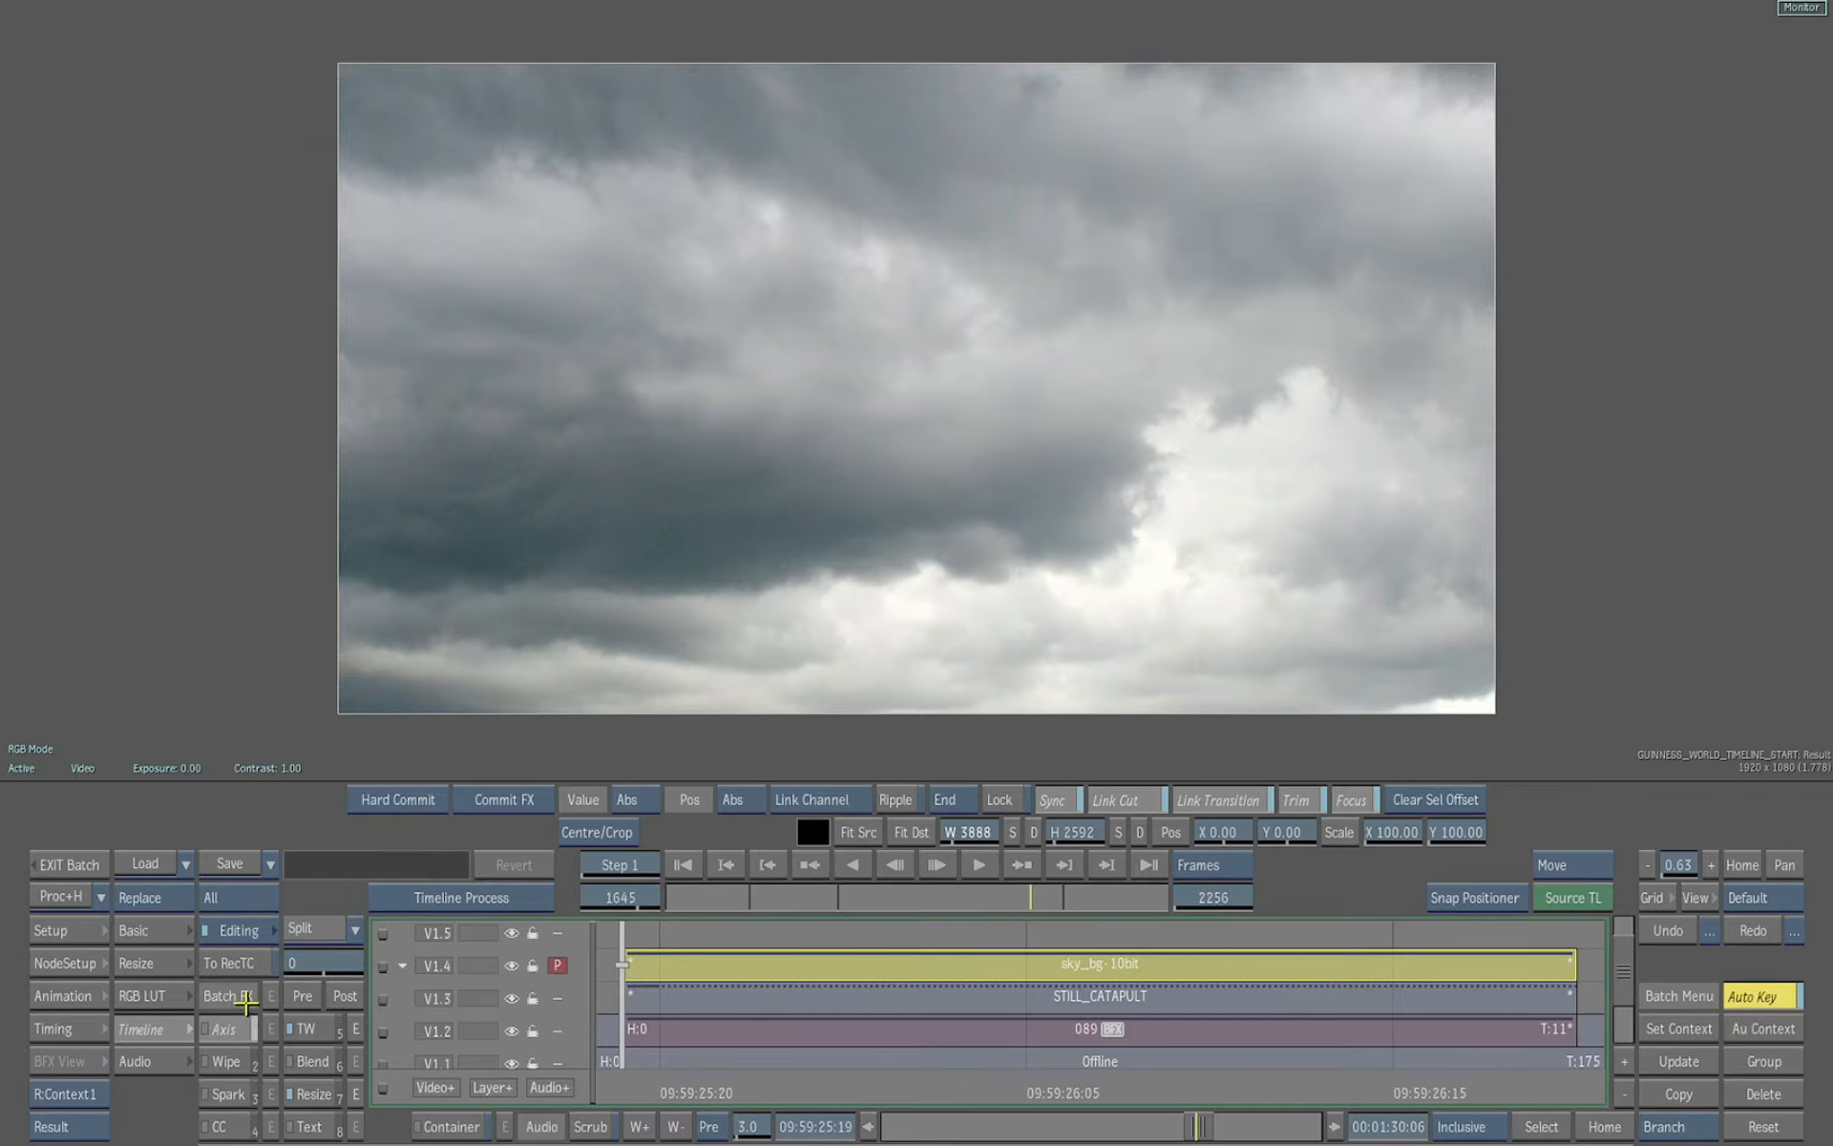
pyautogui.click(239, 1029)
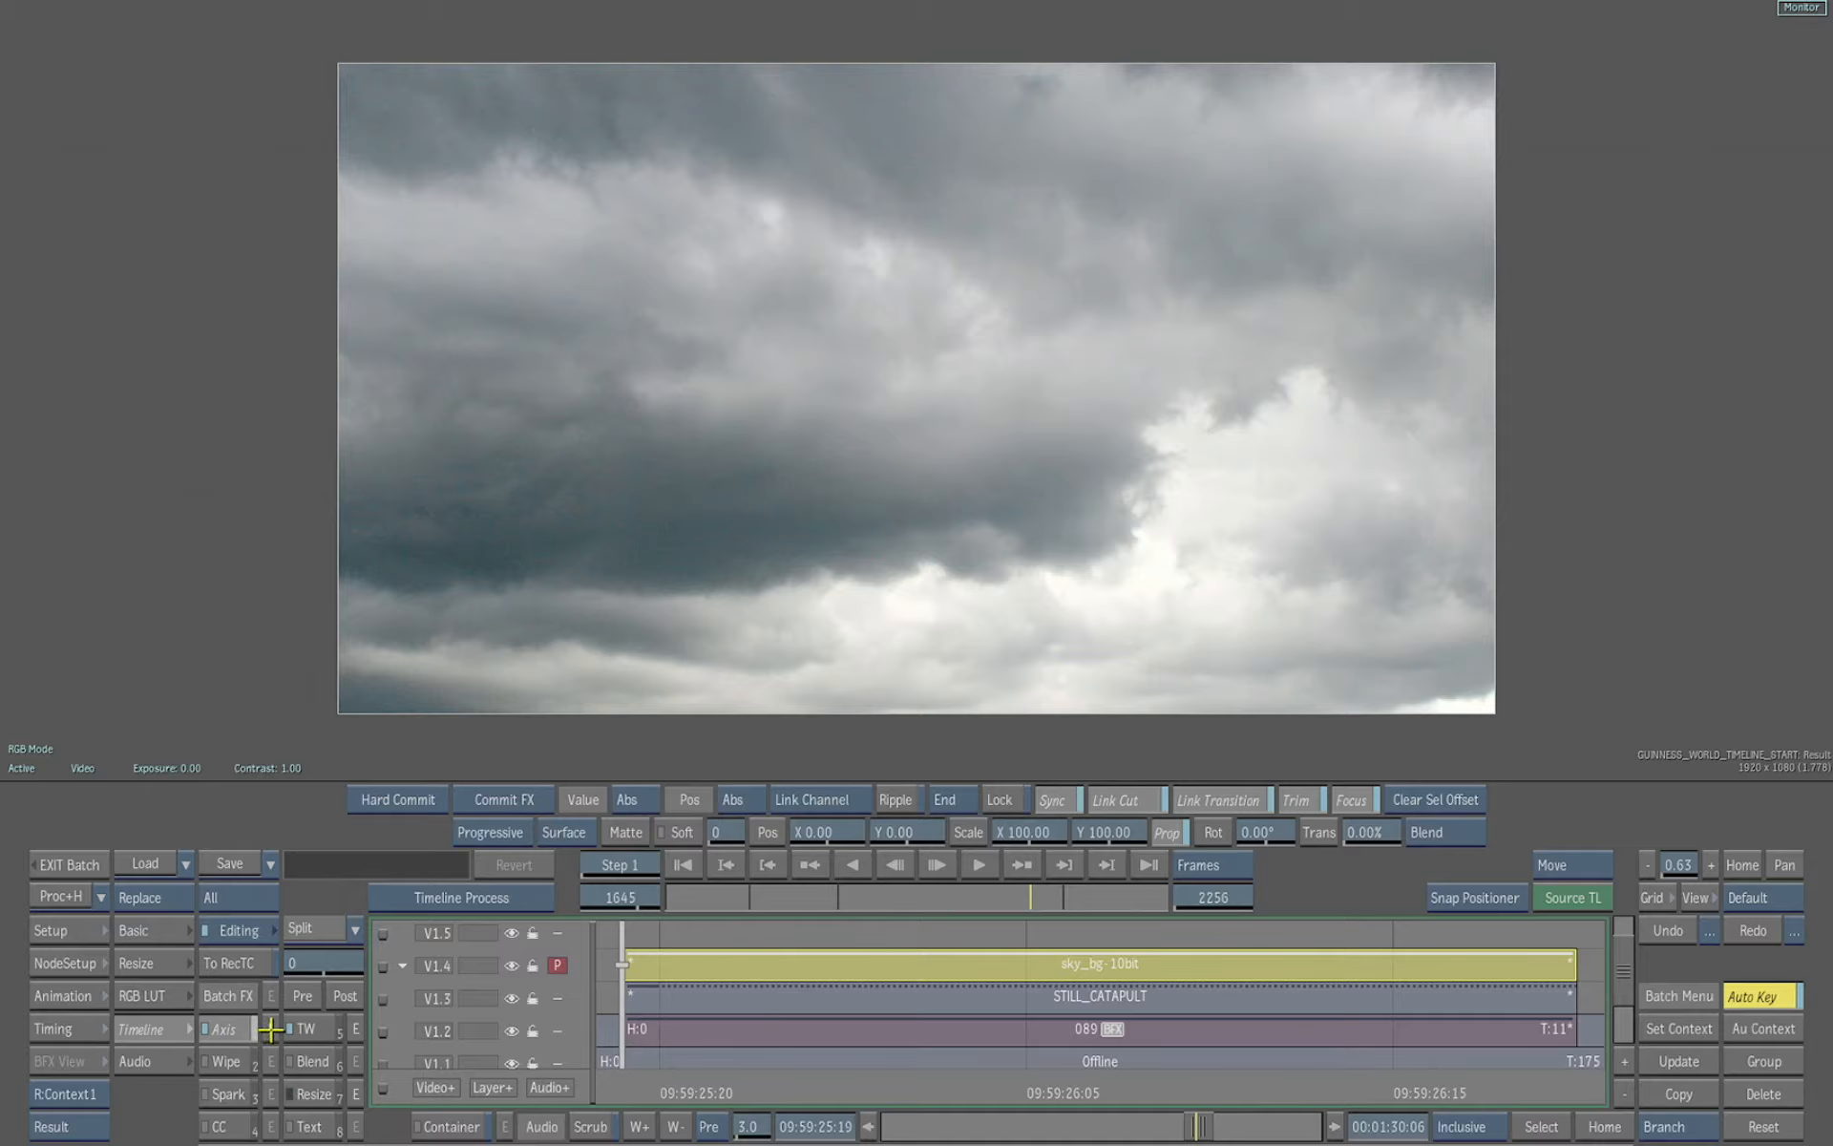
pyautogui.doubleClick(270, 1030)
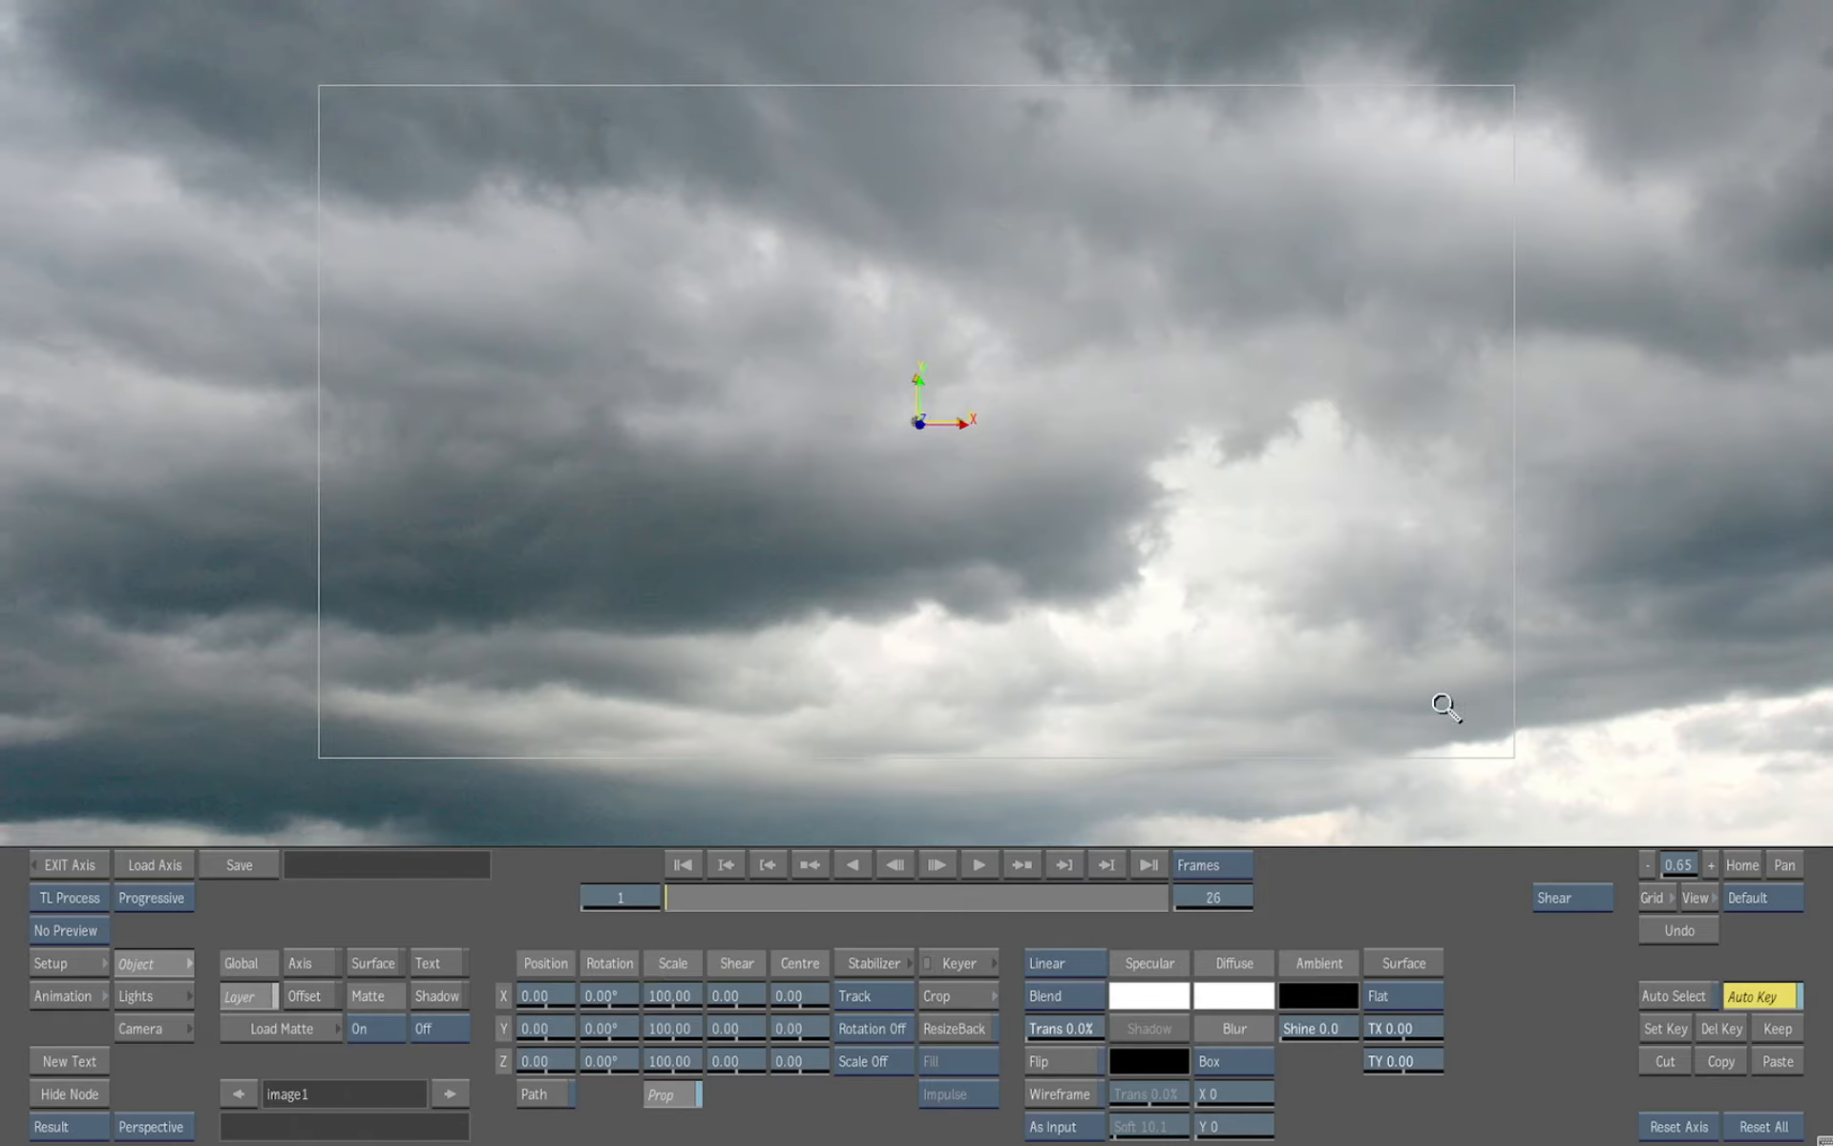
pyautogui.moveTo(1446, 707); pyautogui.dragTo(1167, 704)
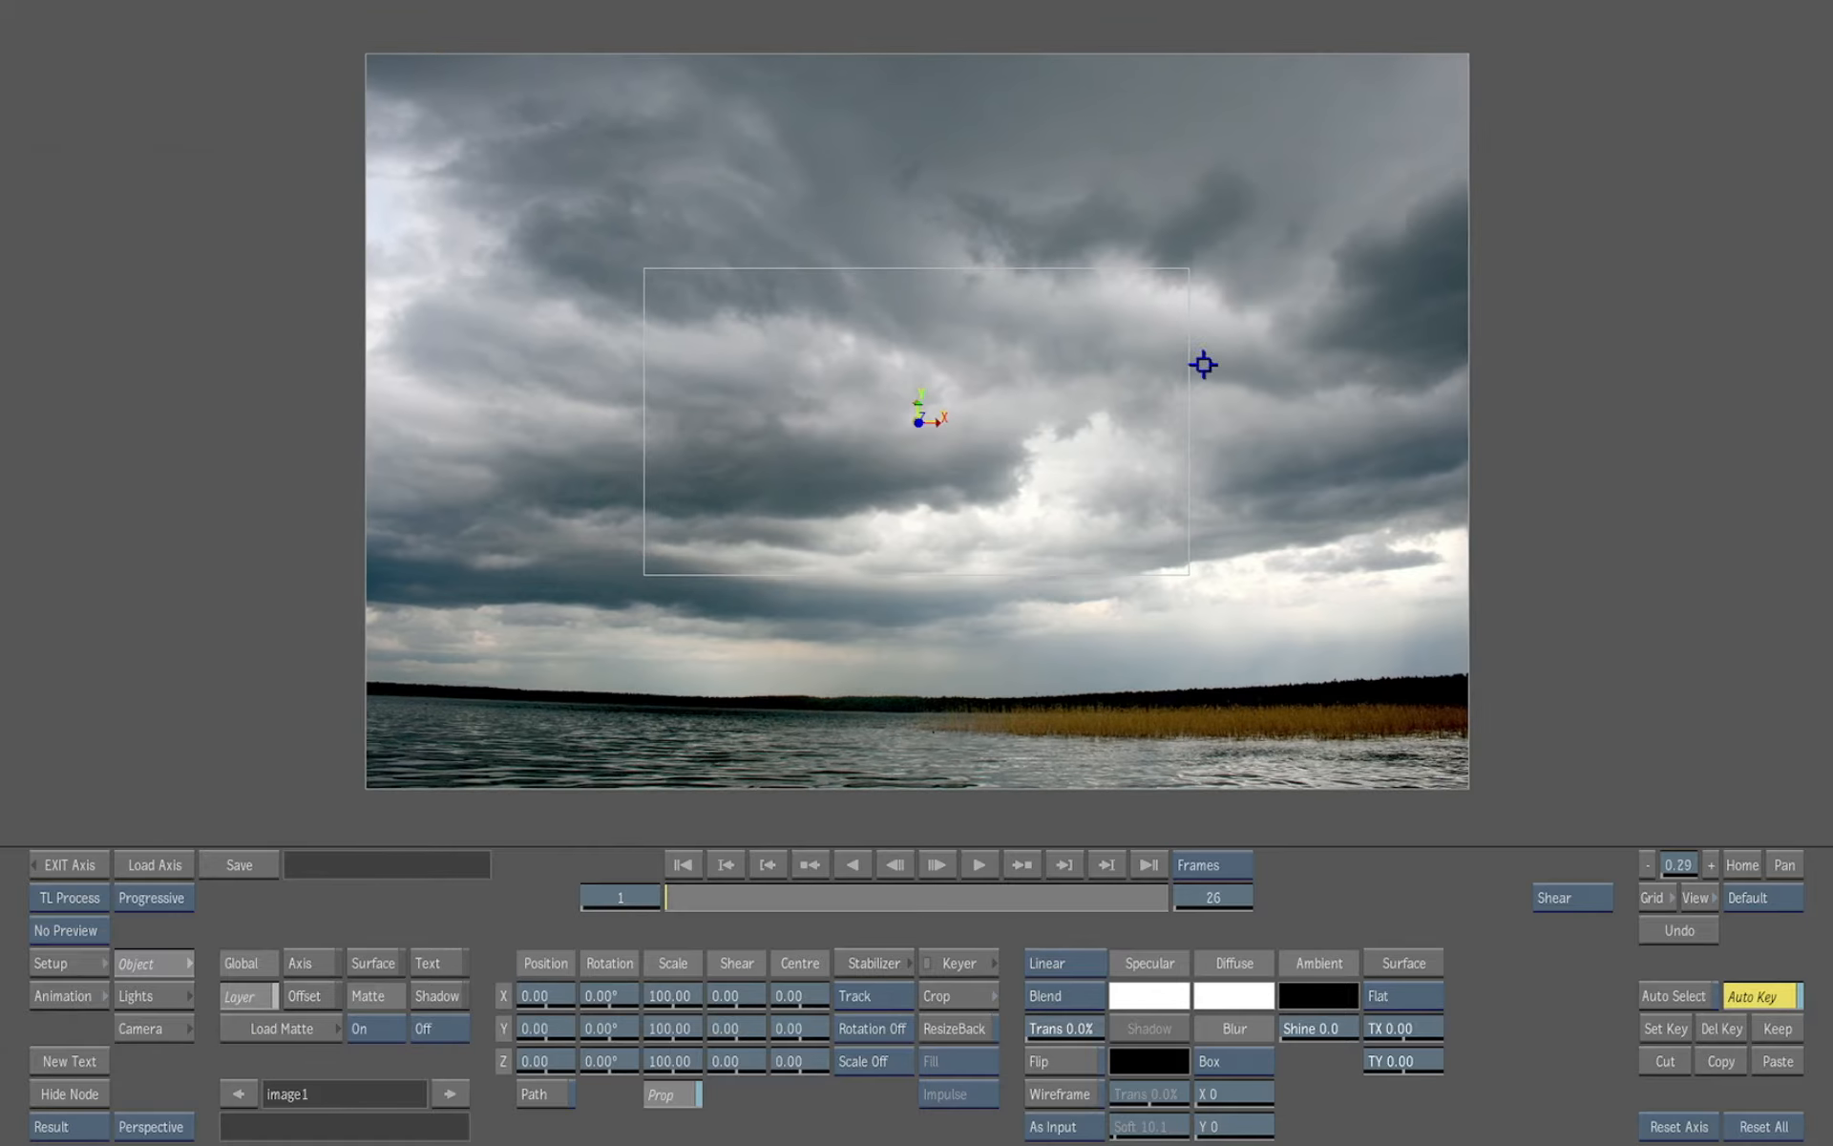
pyautogui.moveTo(609, 1028); pyautogui.dragTo(726, 1022)
pyautogui.click(612, 1023)
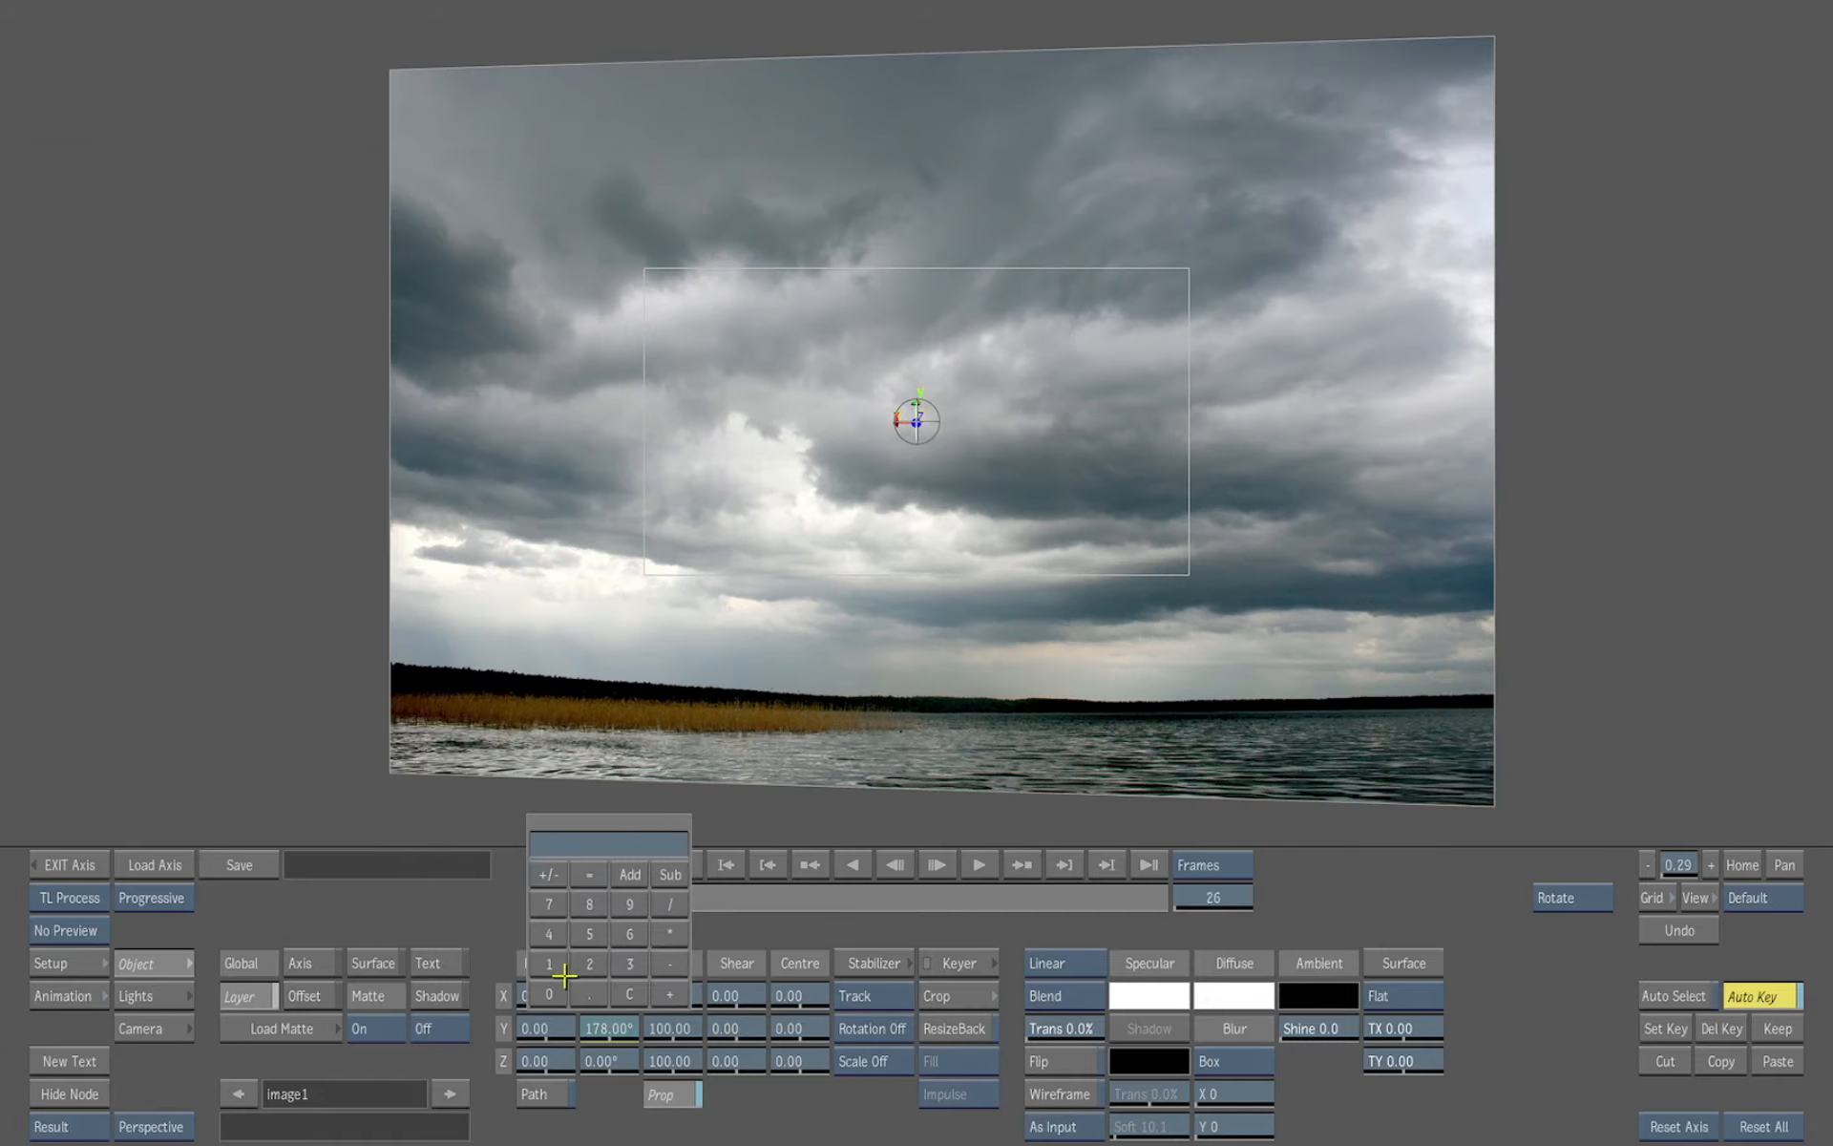
pyautogui.click(549, 994)
pyautogui.click(610, 845)
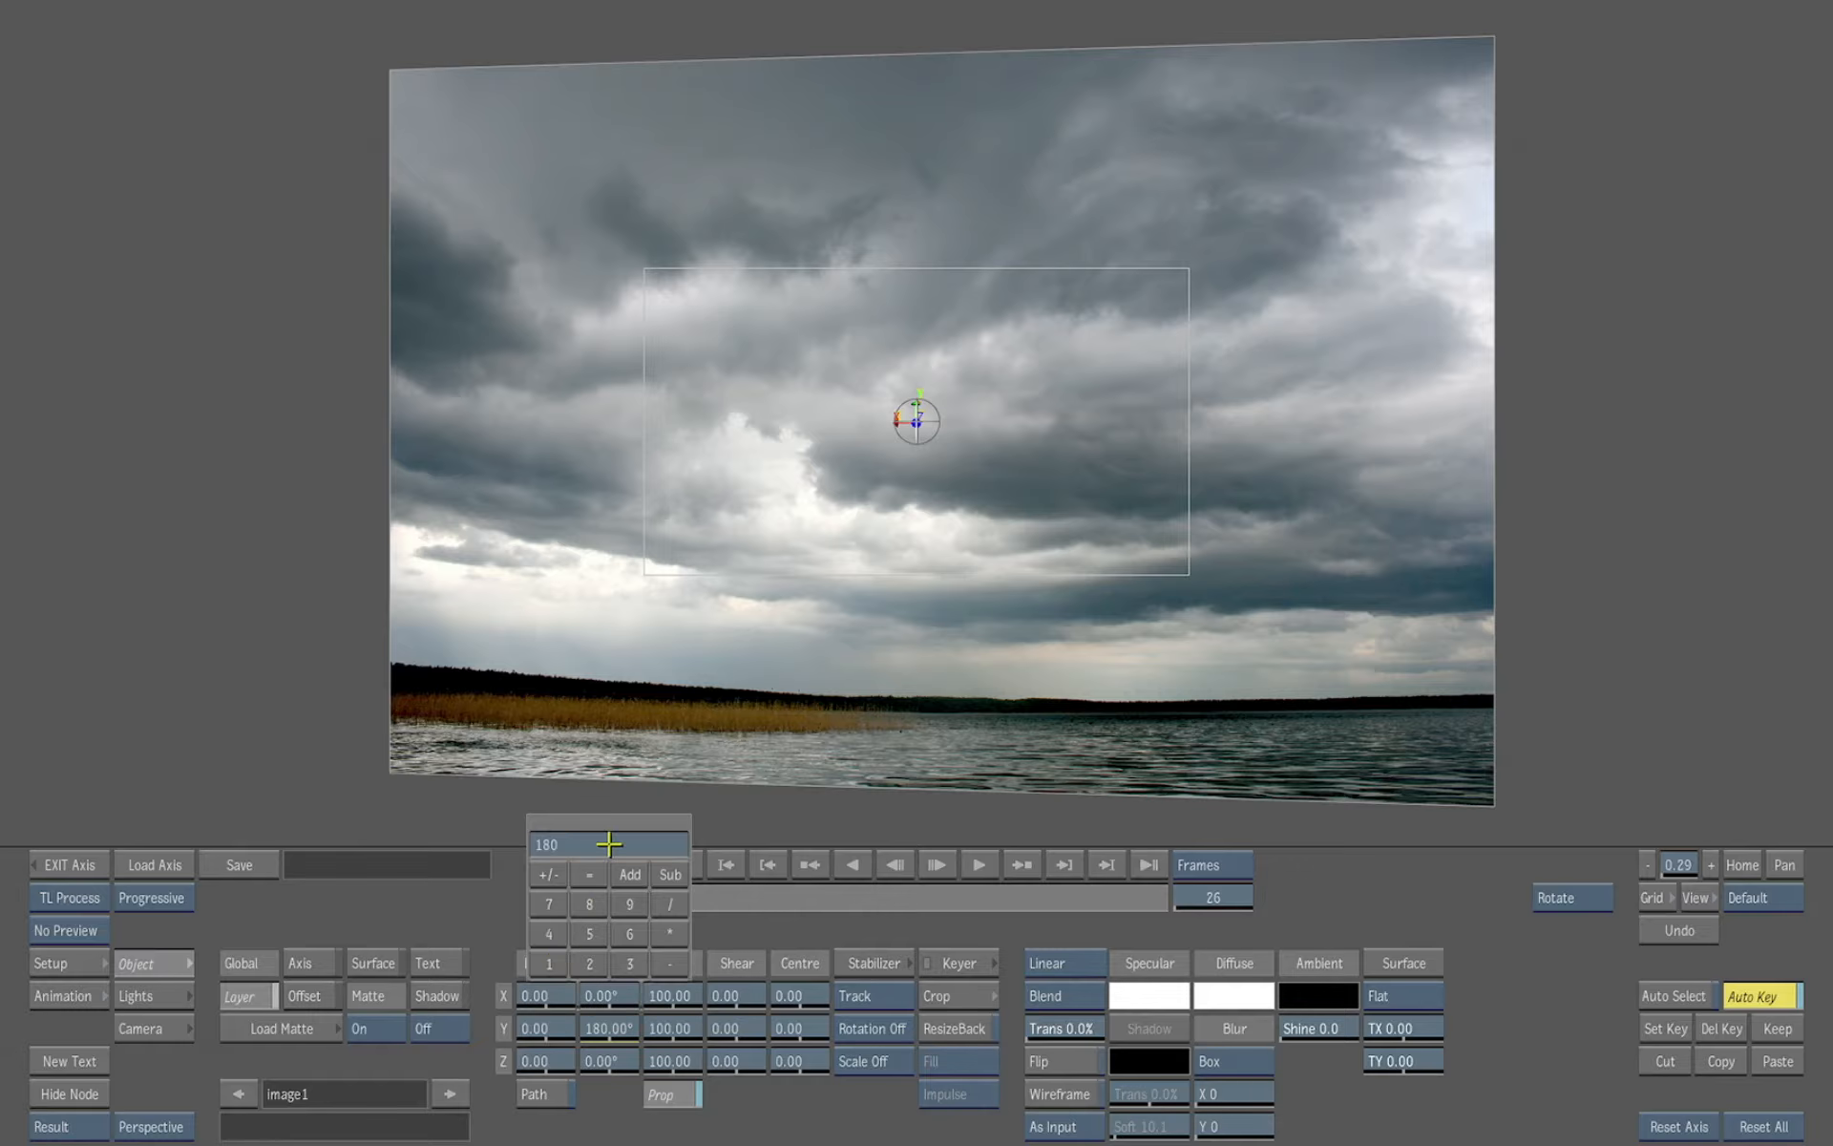
pyautogui.moveTo(600, 996); pyautogui.dragTo(651, 984)
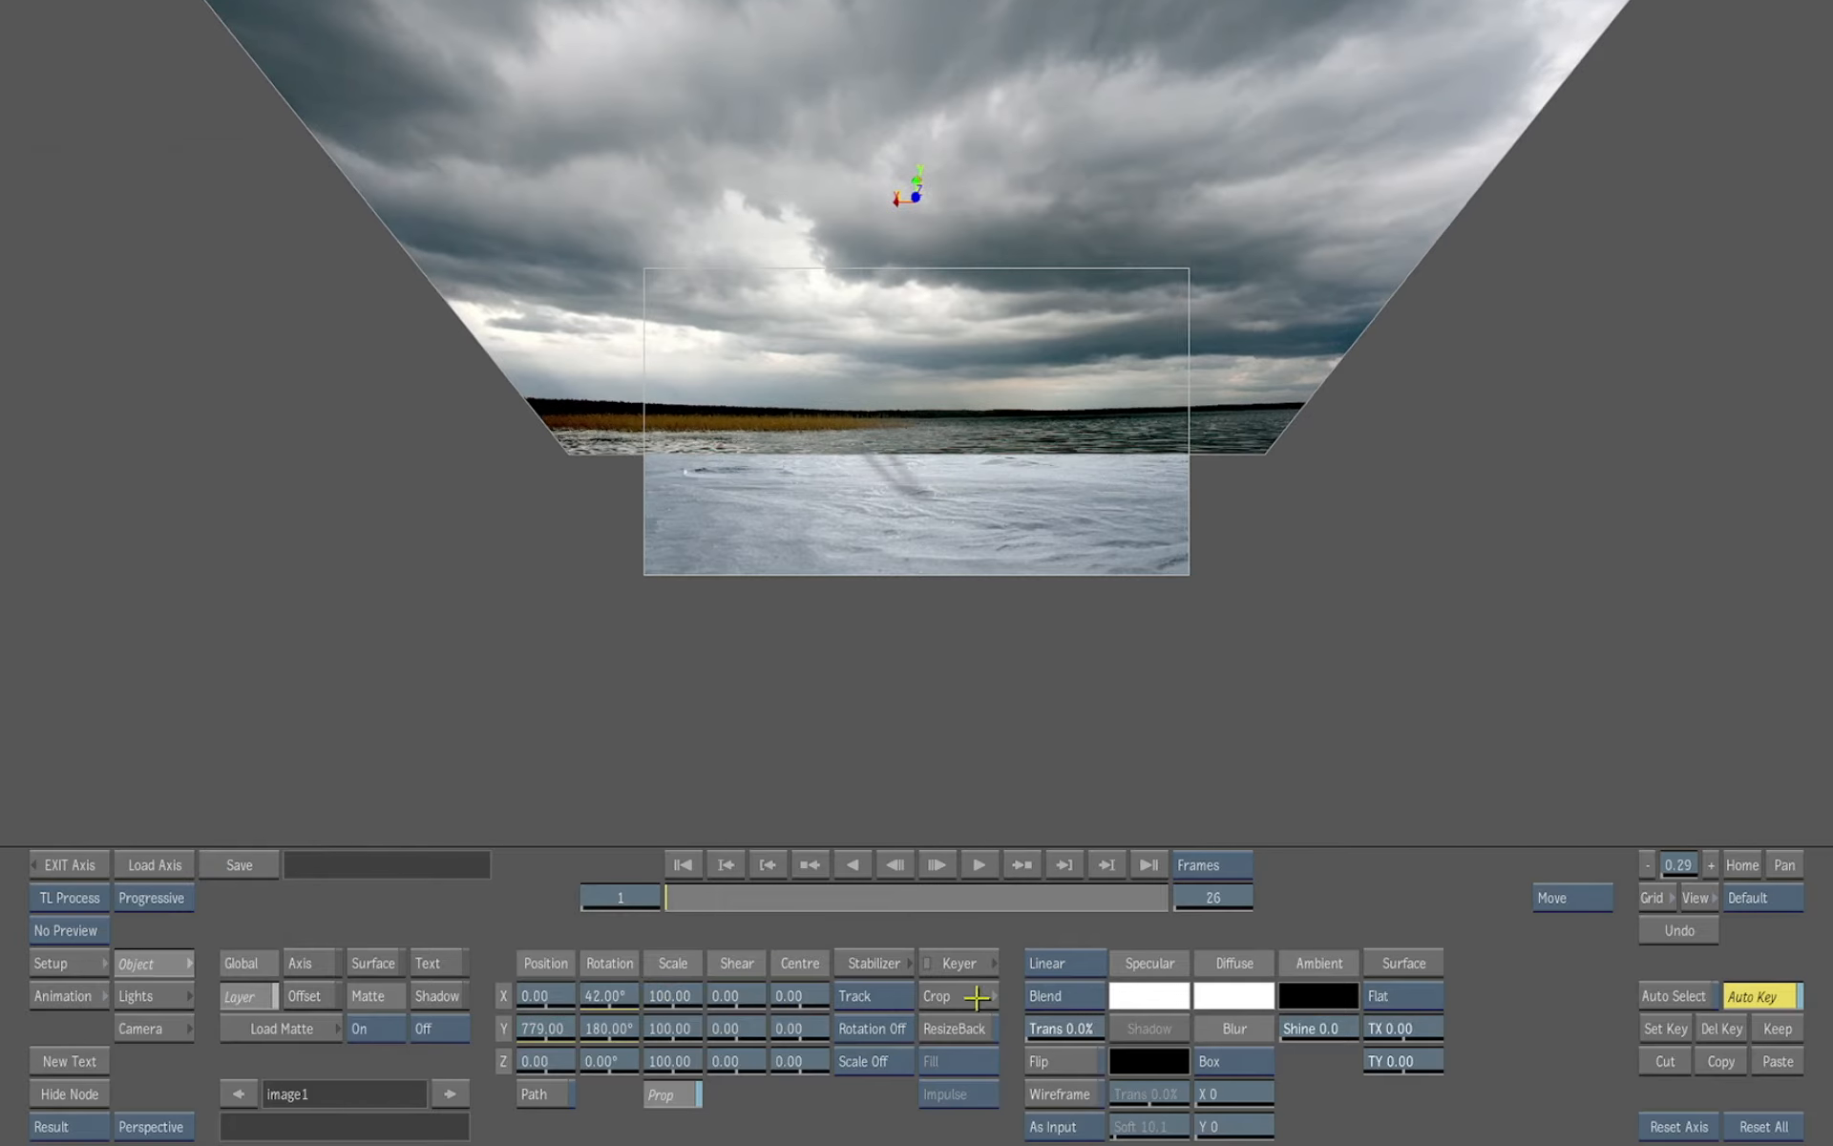
# In the sky layer's keyer, draw a closed GMask spline around the sky, its lower edge along the horizon
pyautogui.click(962, 965)
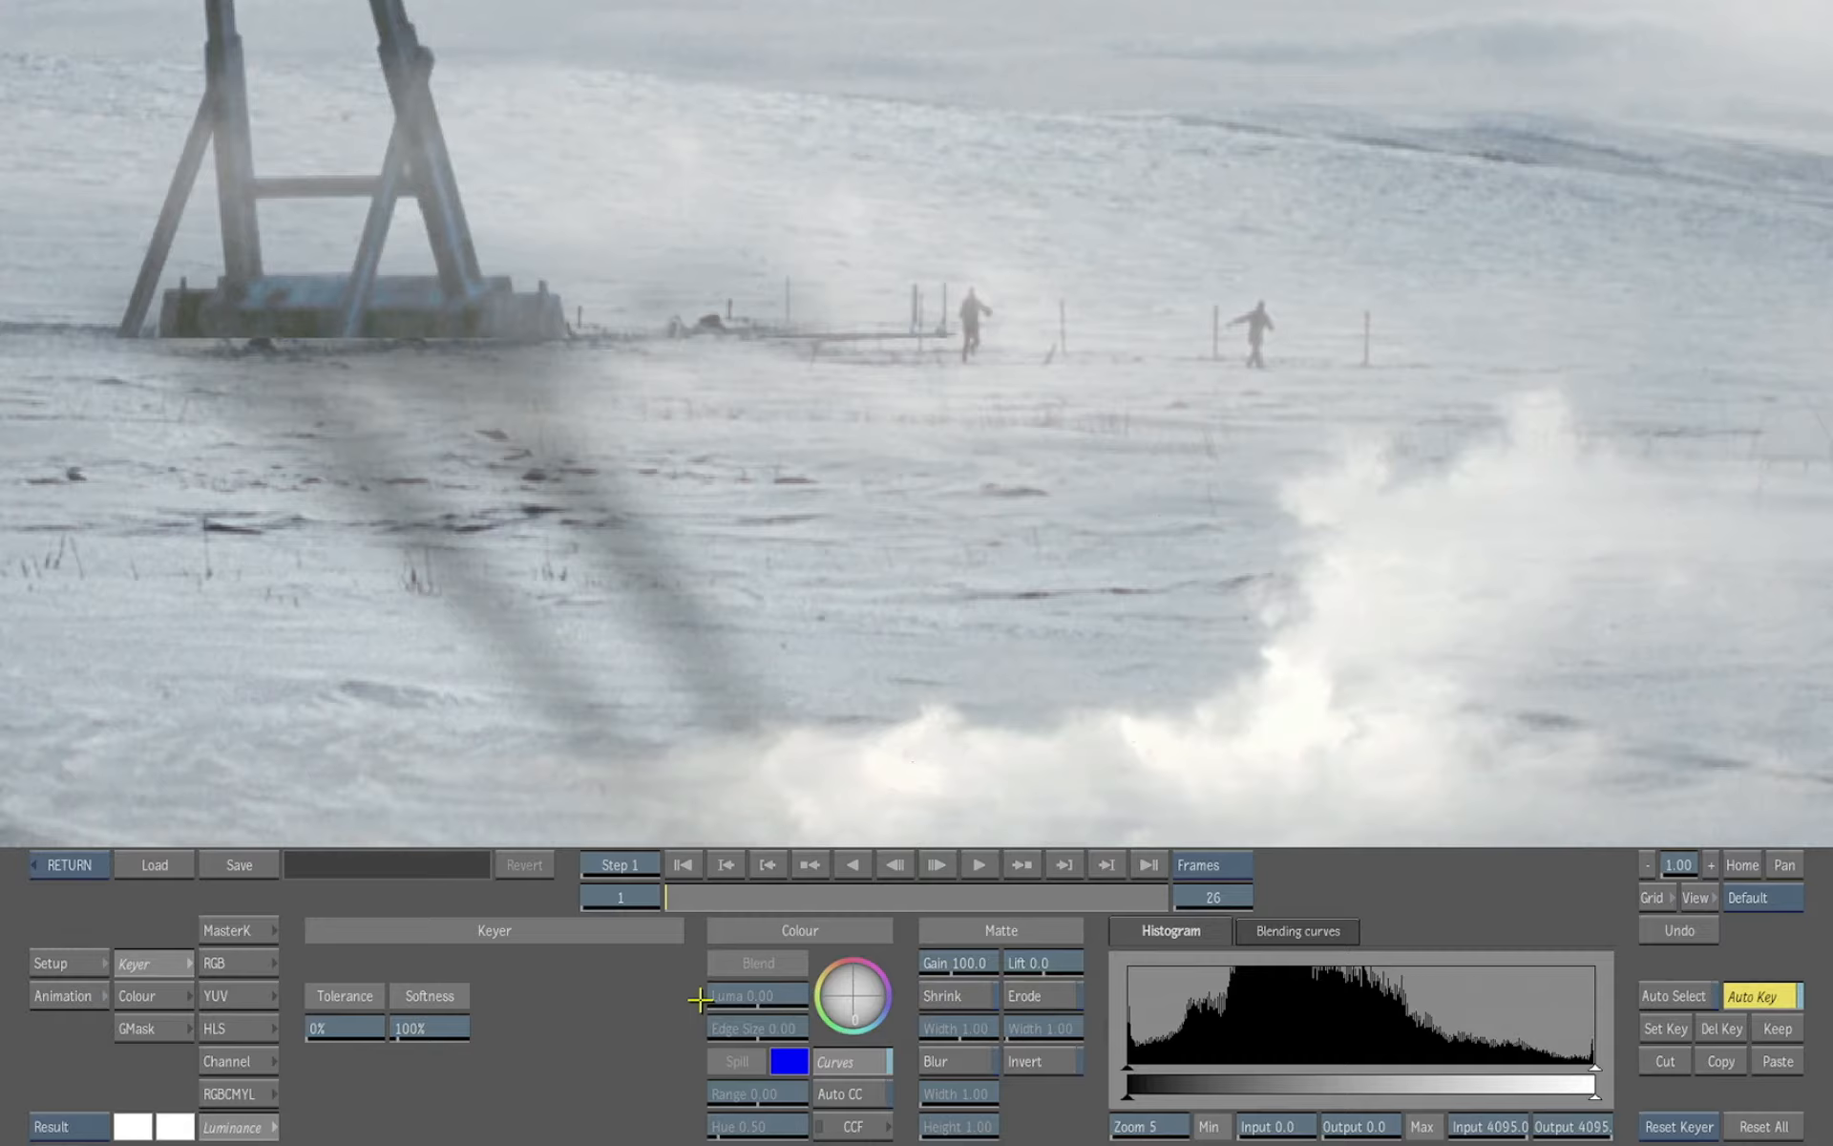
pyautogui.click(261, 933)
pyautogui.moveTo(1548, 744); pyautogui.dragTo(1120, 720)
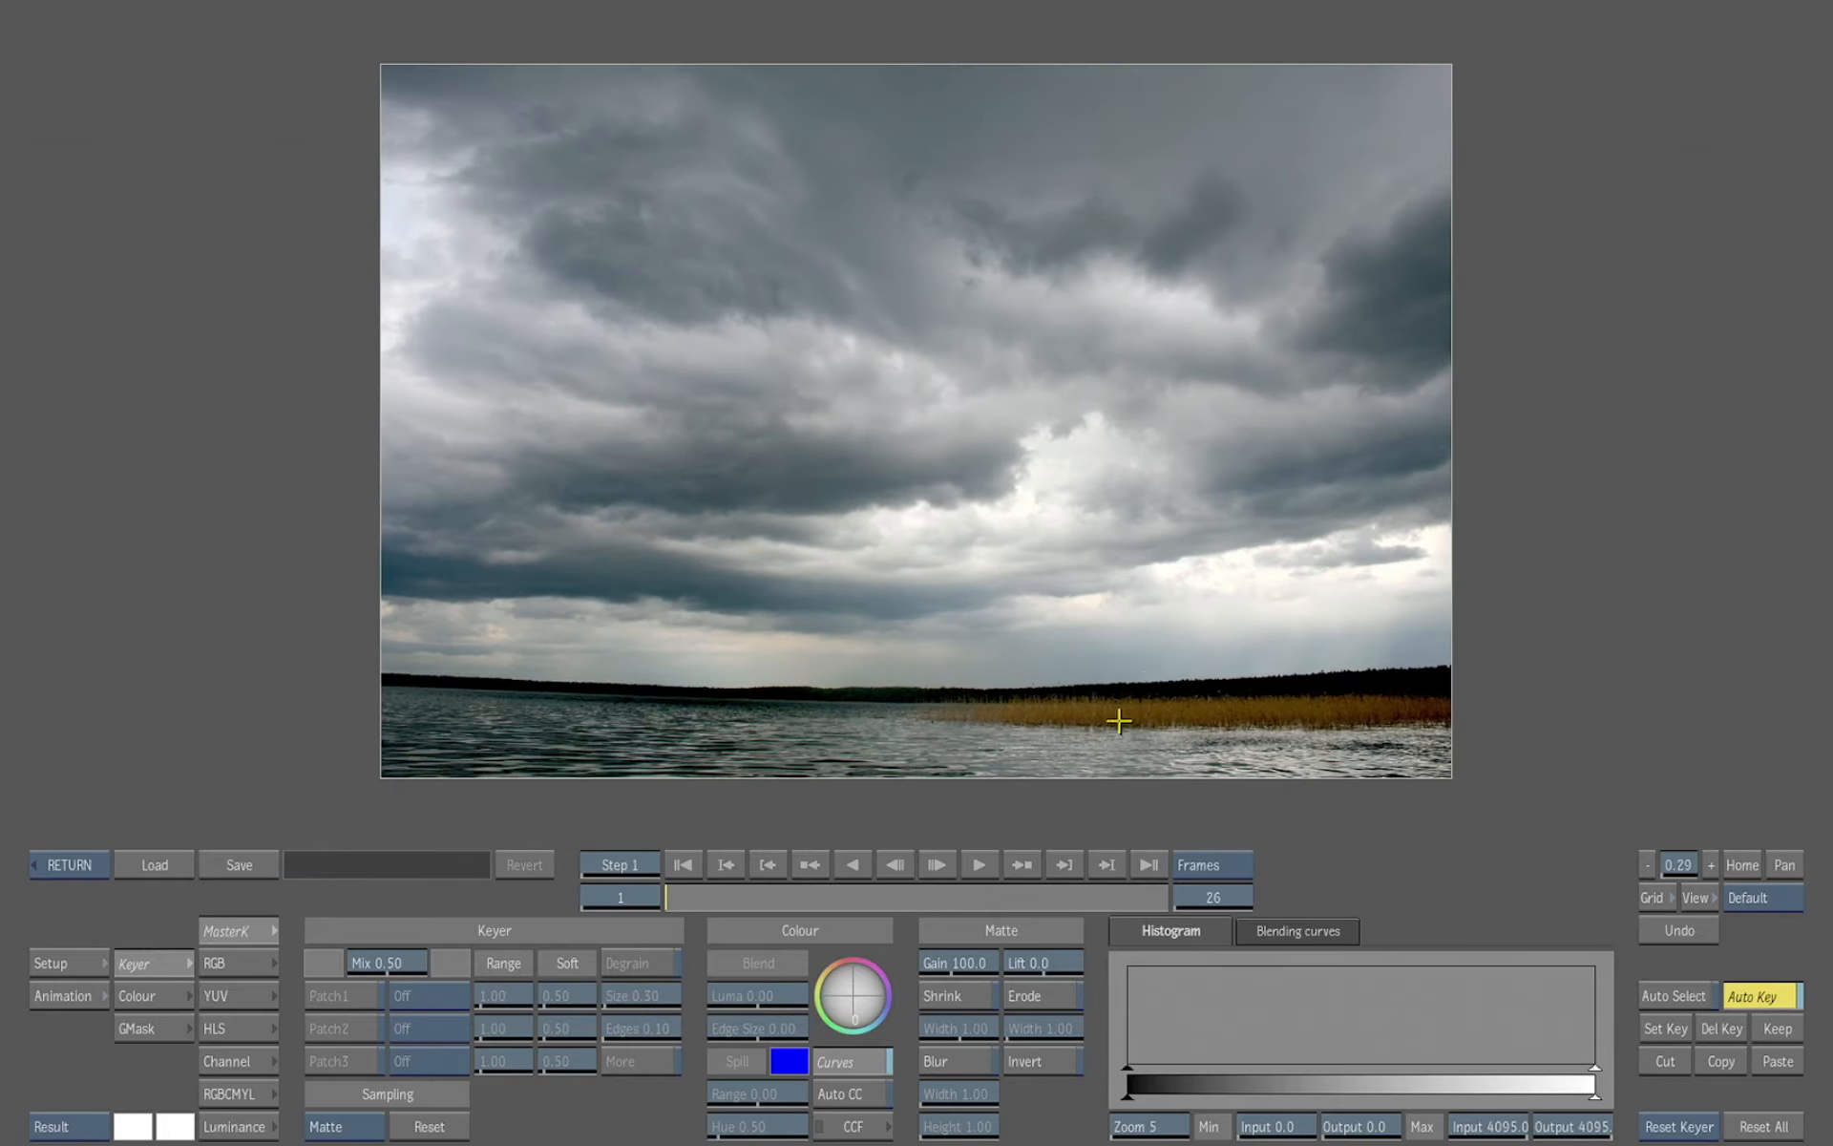
pyautogui.click(163, 1029)
pyautogui.click(1320, 901)
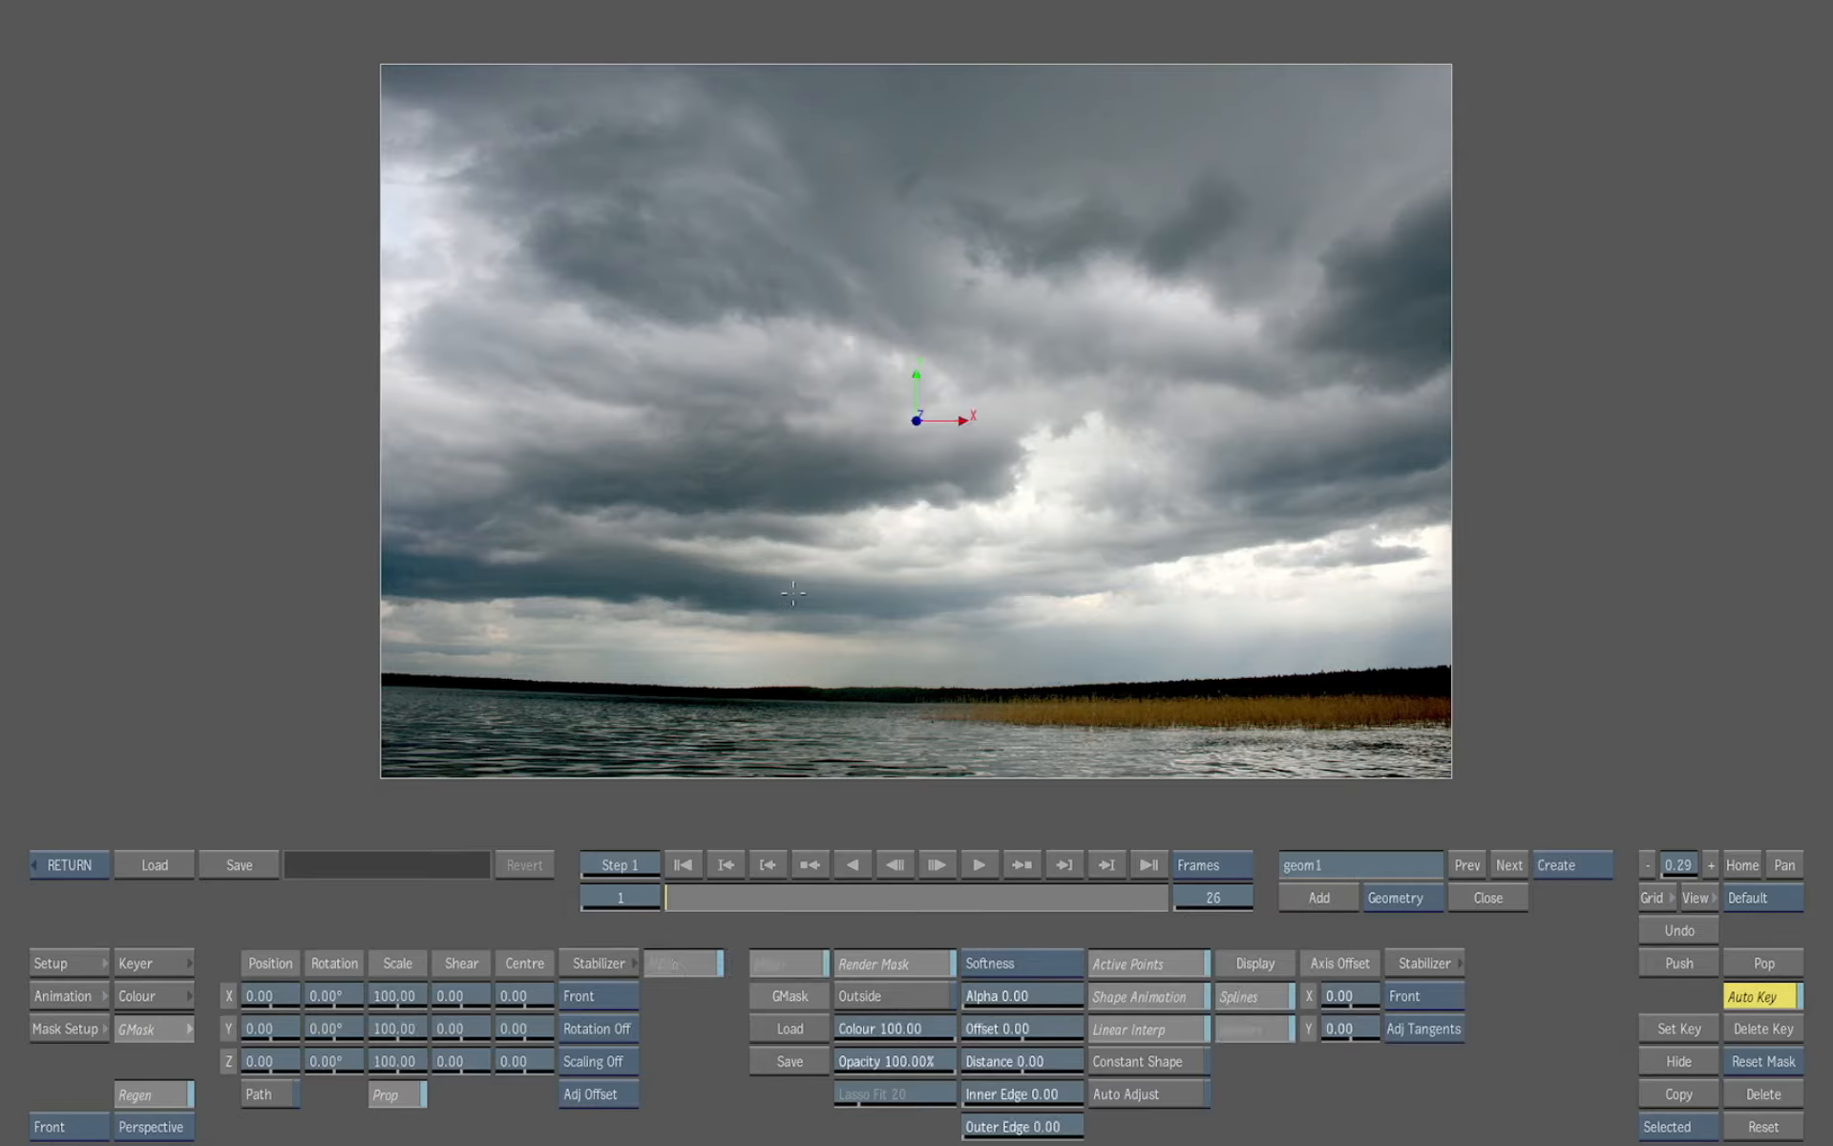
pyautogui.click(326, 31)
pyautogui.click(305, 540)
pyautogui.click(911, 636)
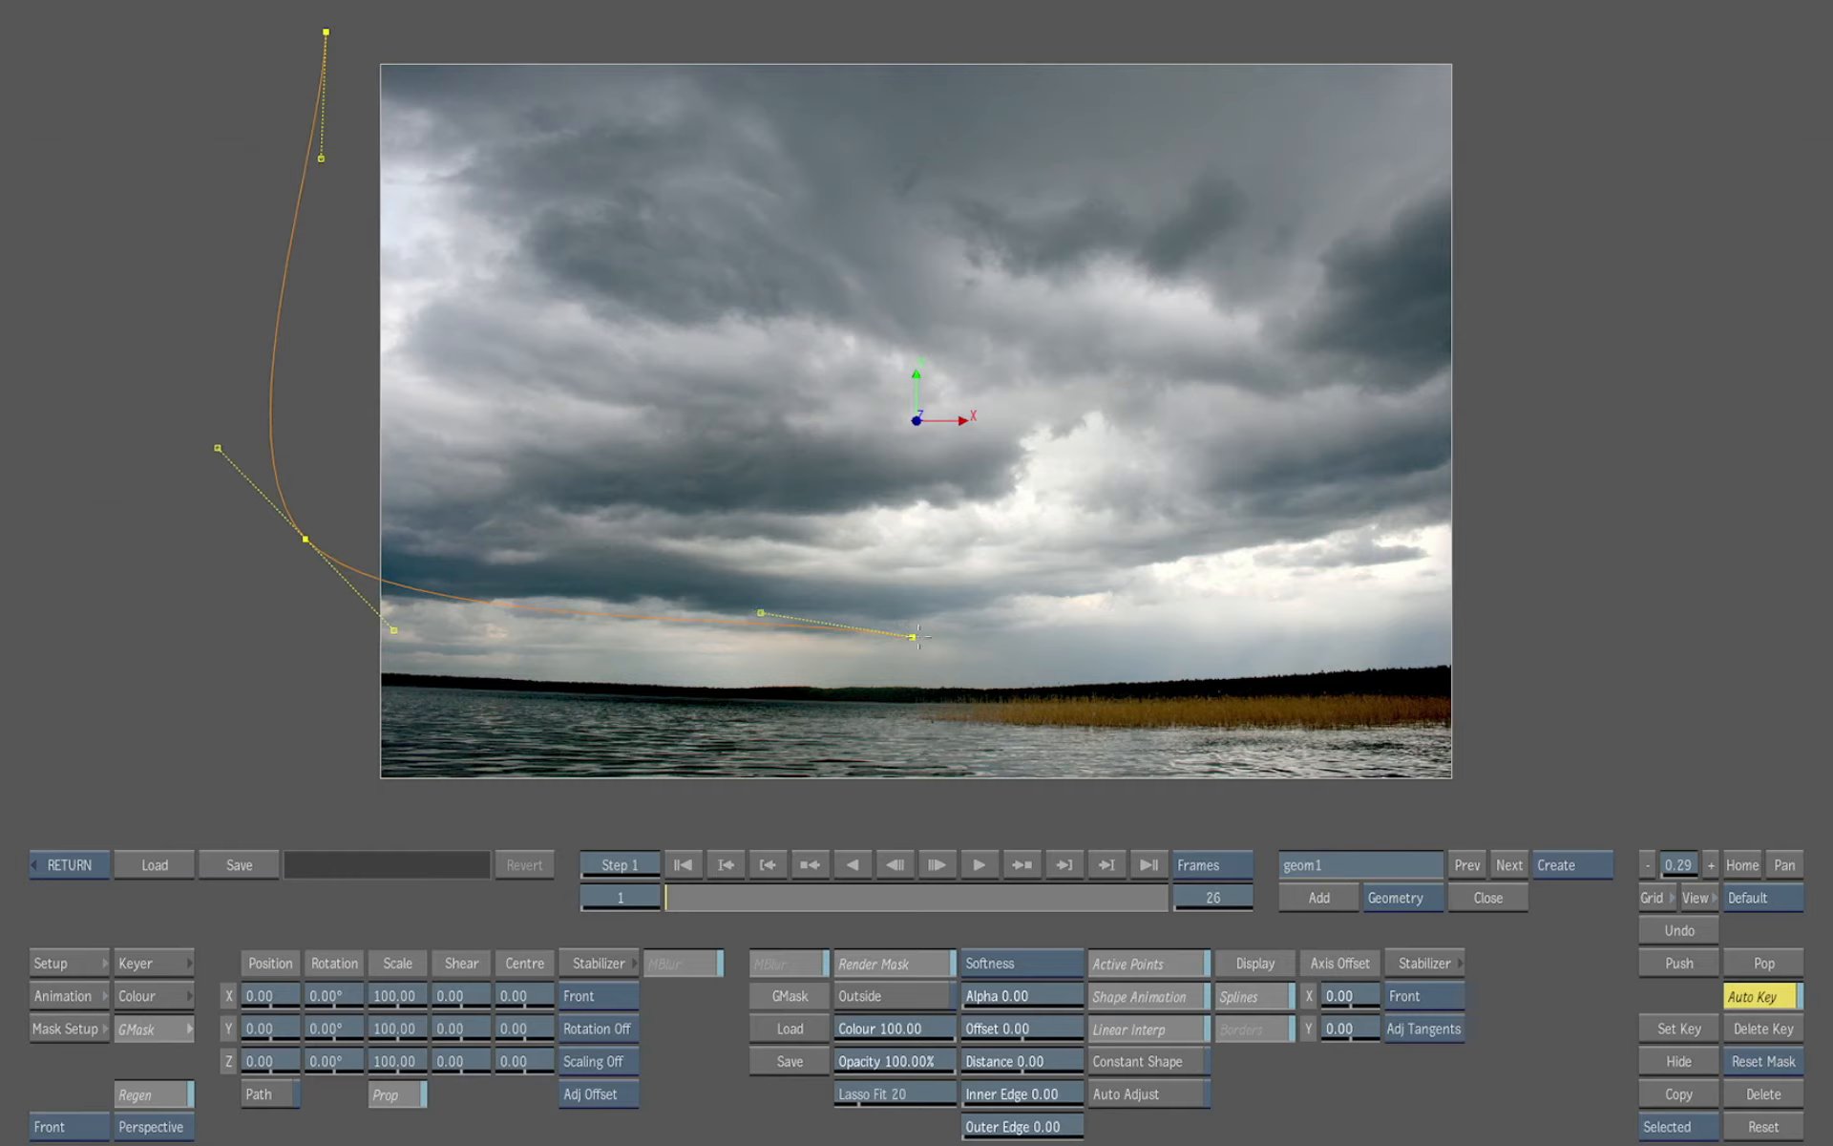
pyautogui.click(1485, 614)
pyautogui.click(1500, 43)
pyautogui.click(326, 32)
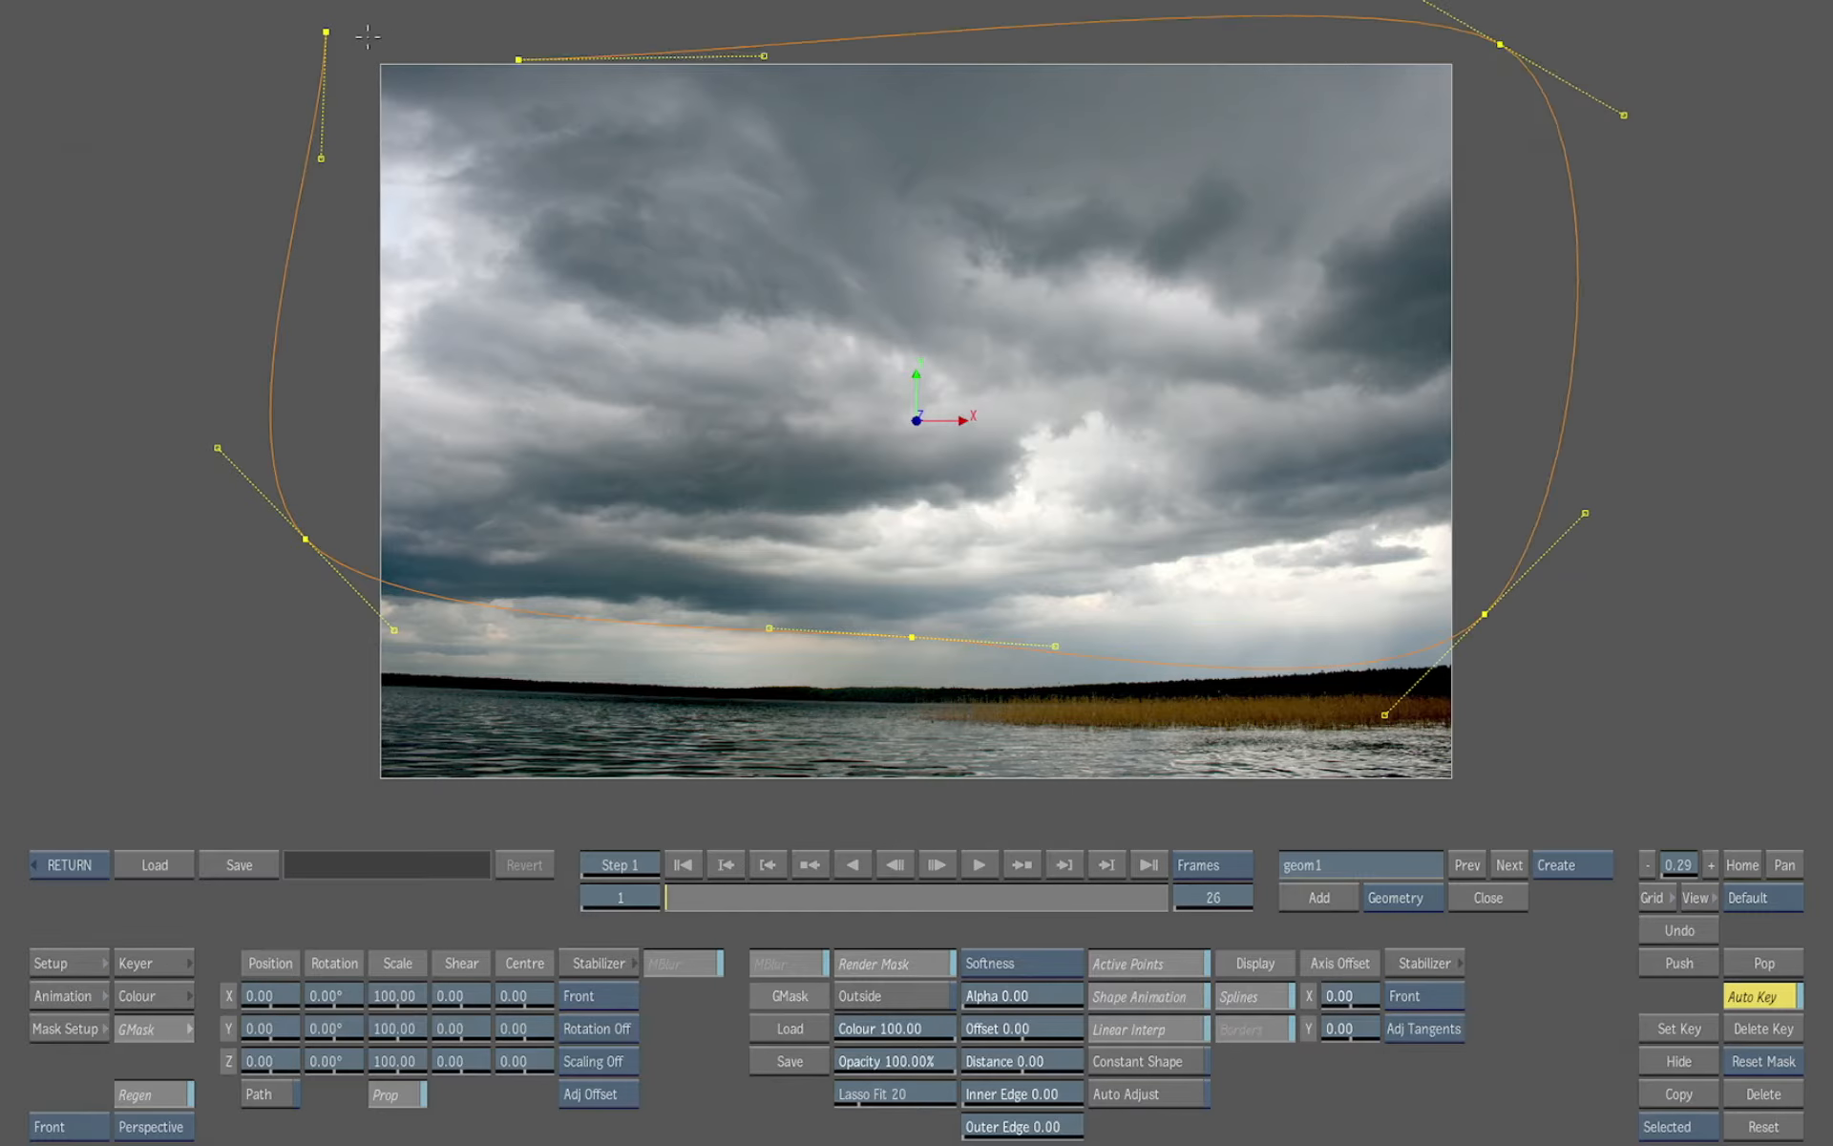
pyautogui.click(326, 32)
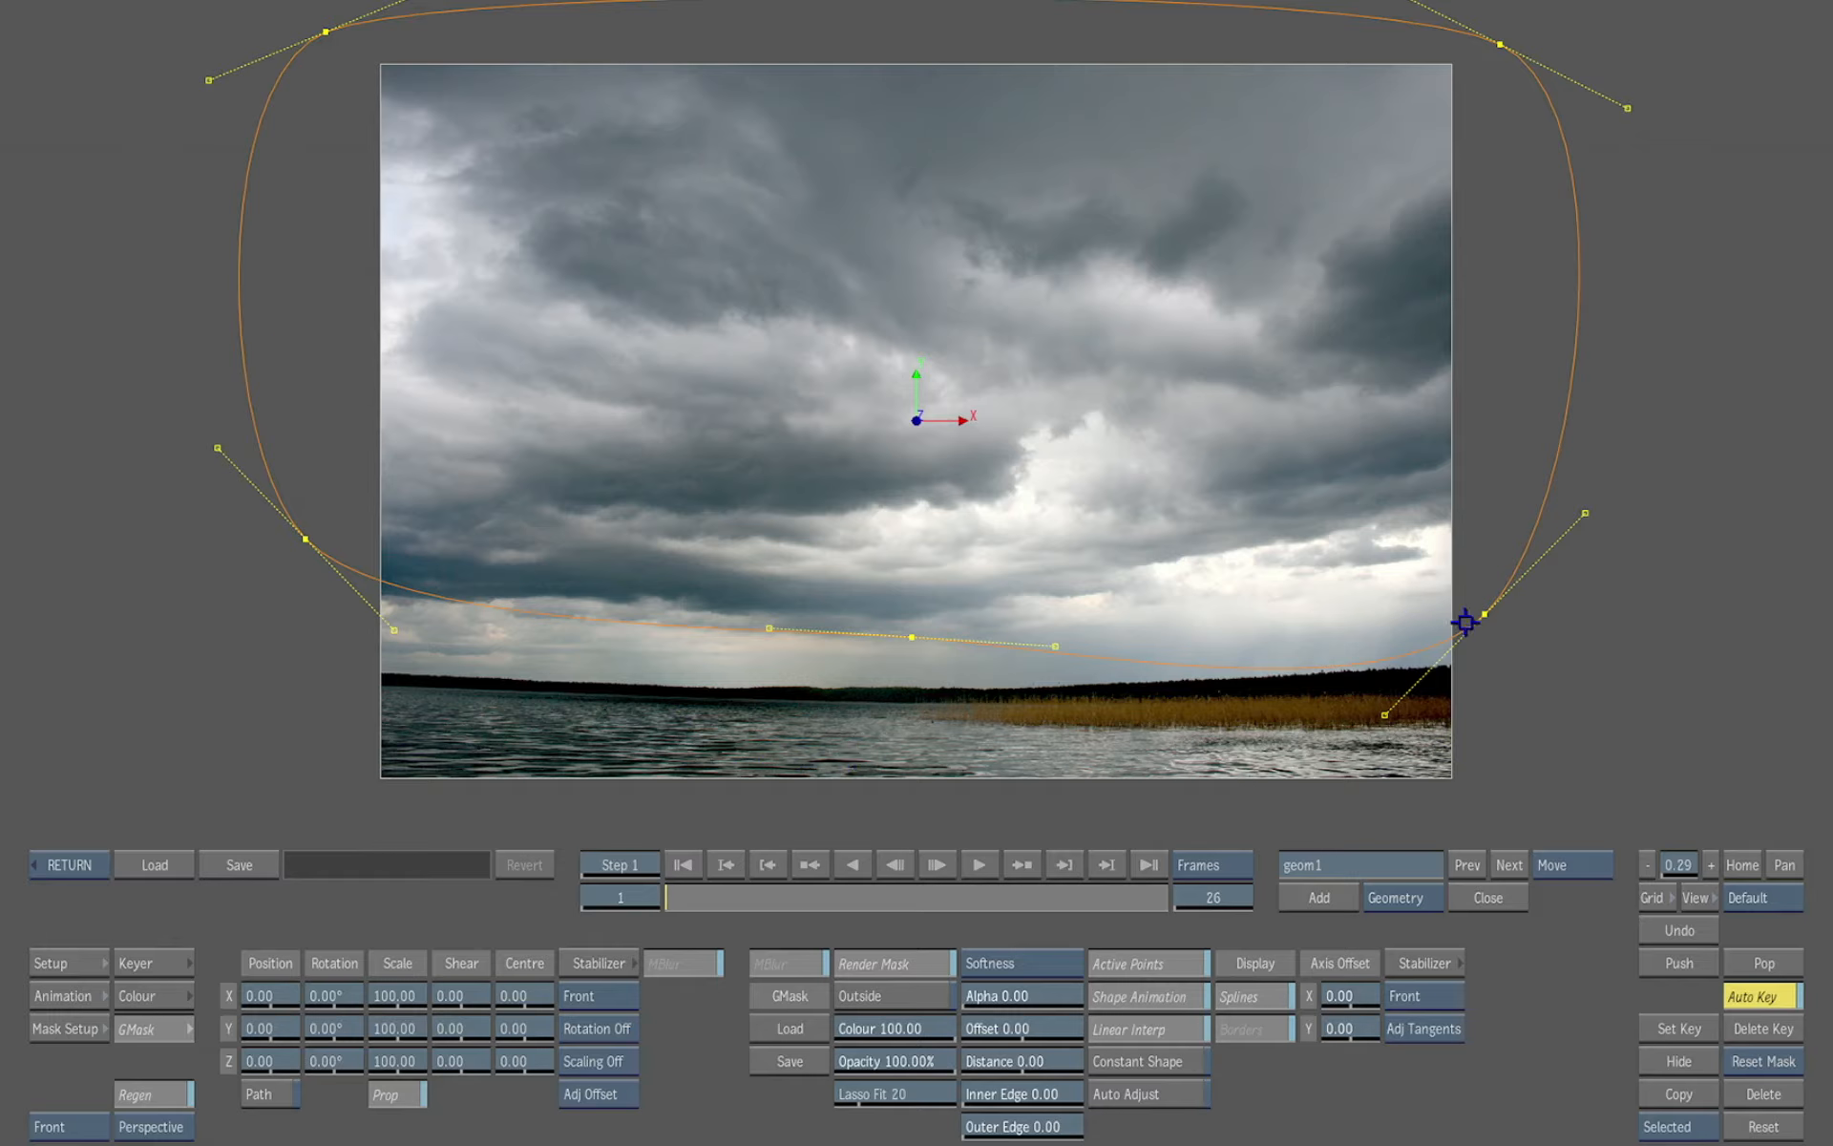
# Adjust the mask's lower points to follow the horizon line more closely
pyautogui.moveTo(1485, 614); pyautogui.dragTo(1494, 542)
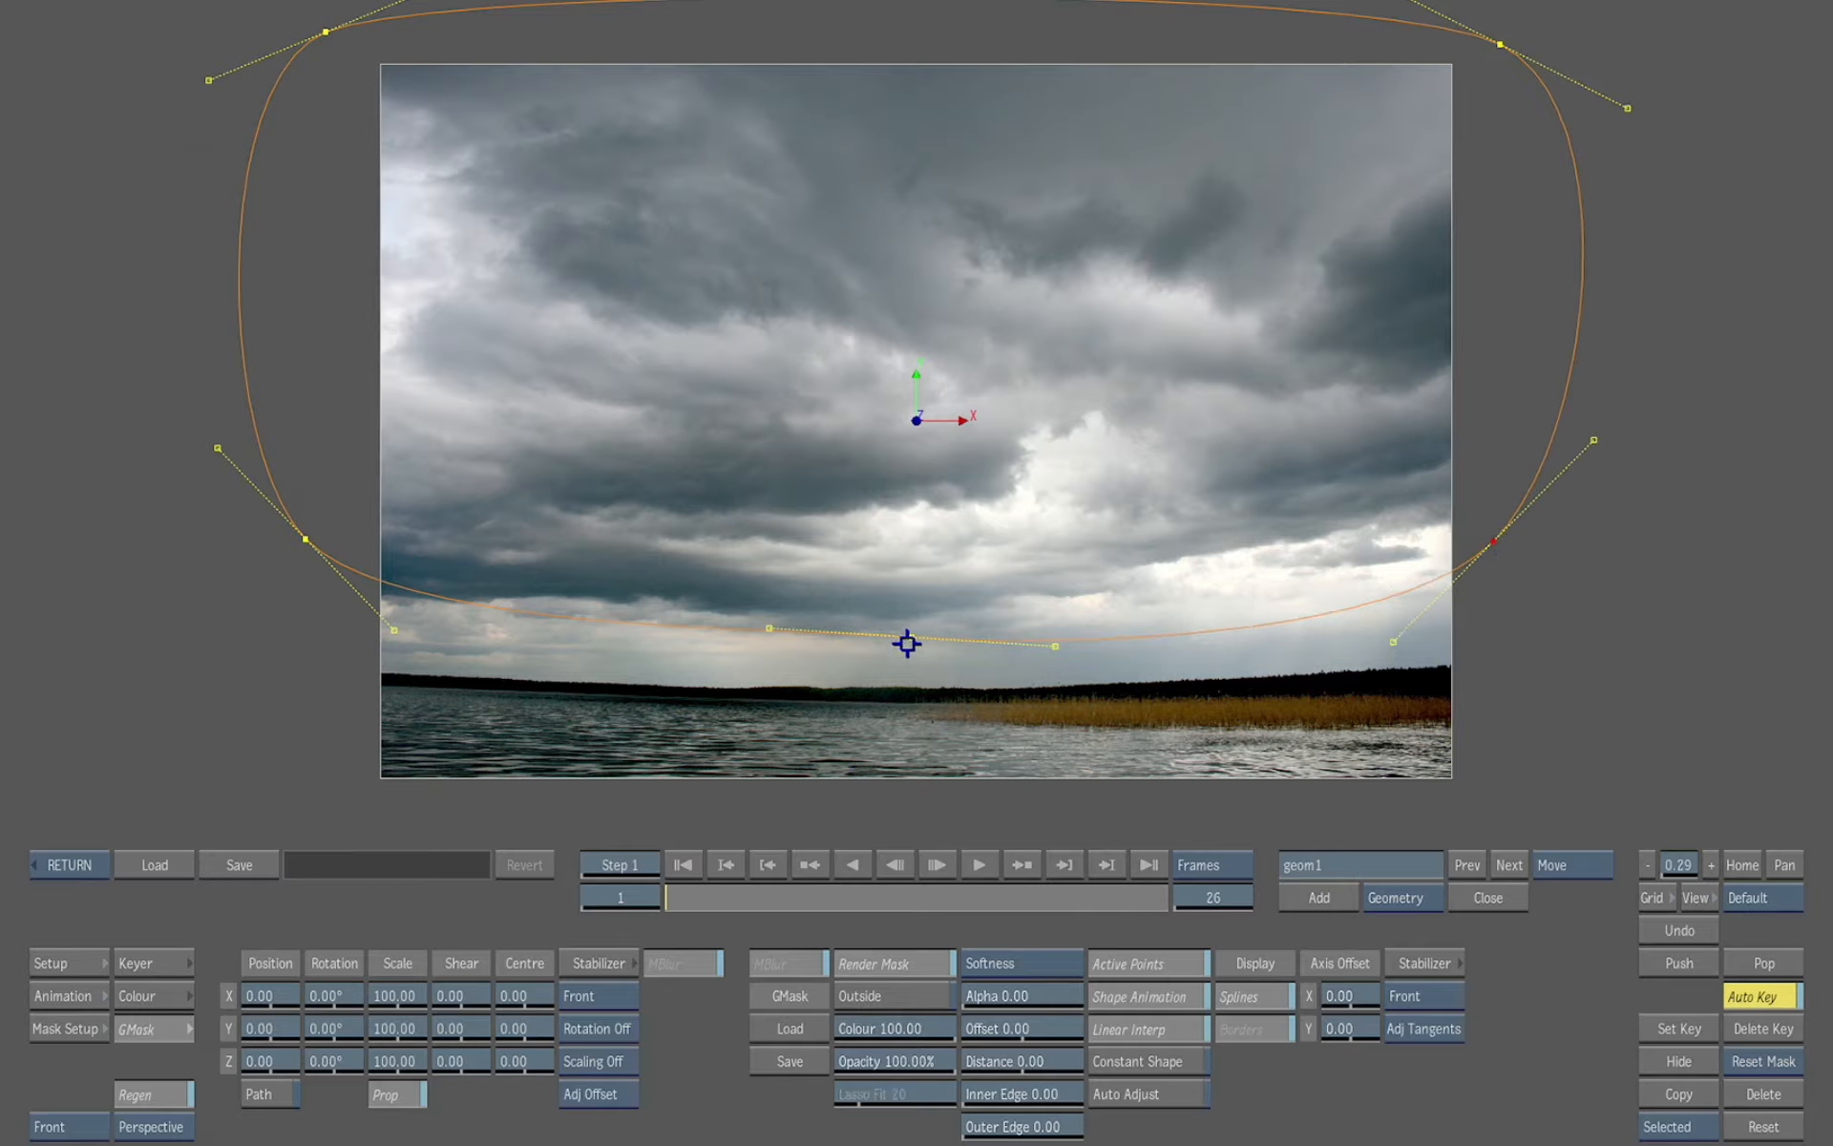
pyautogui.moveTo(907, 643); pyautogui.dragTo(890, 656)
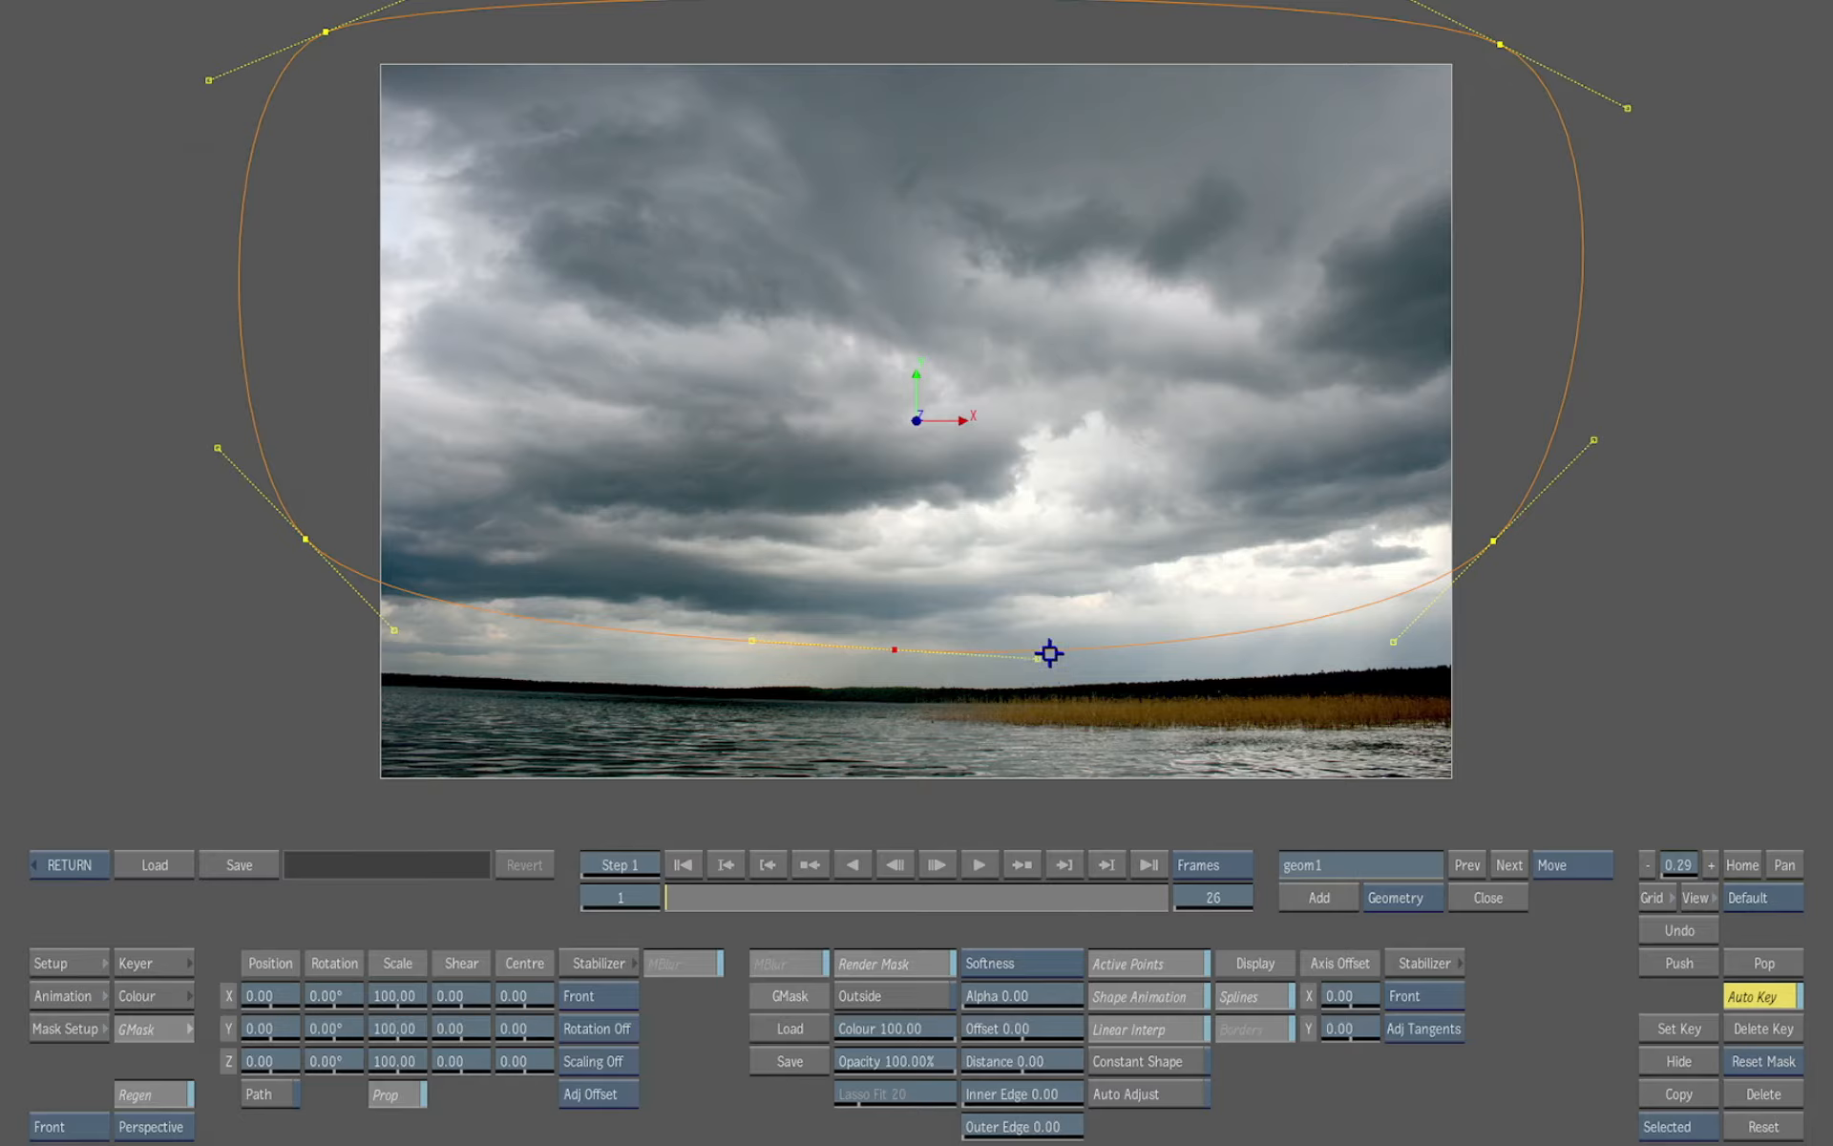
pyautogui.moveTo(1049, 654); pyautogui.dragTo(1062, 650)
# Switch the mask to render outside and set its colour to 0
pyautogui.press('F4')
pyautogui.click(908, 1002)
pyautogui.moveTo(920, 1026); pyautogui.dragTo(221, 1034)
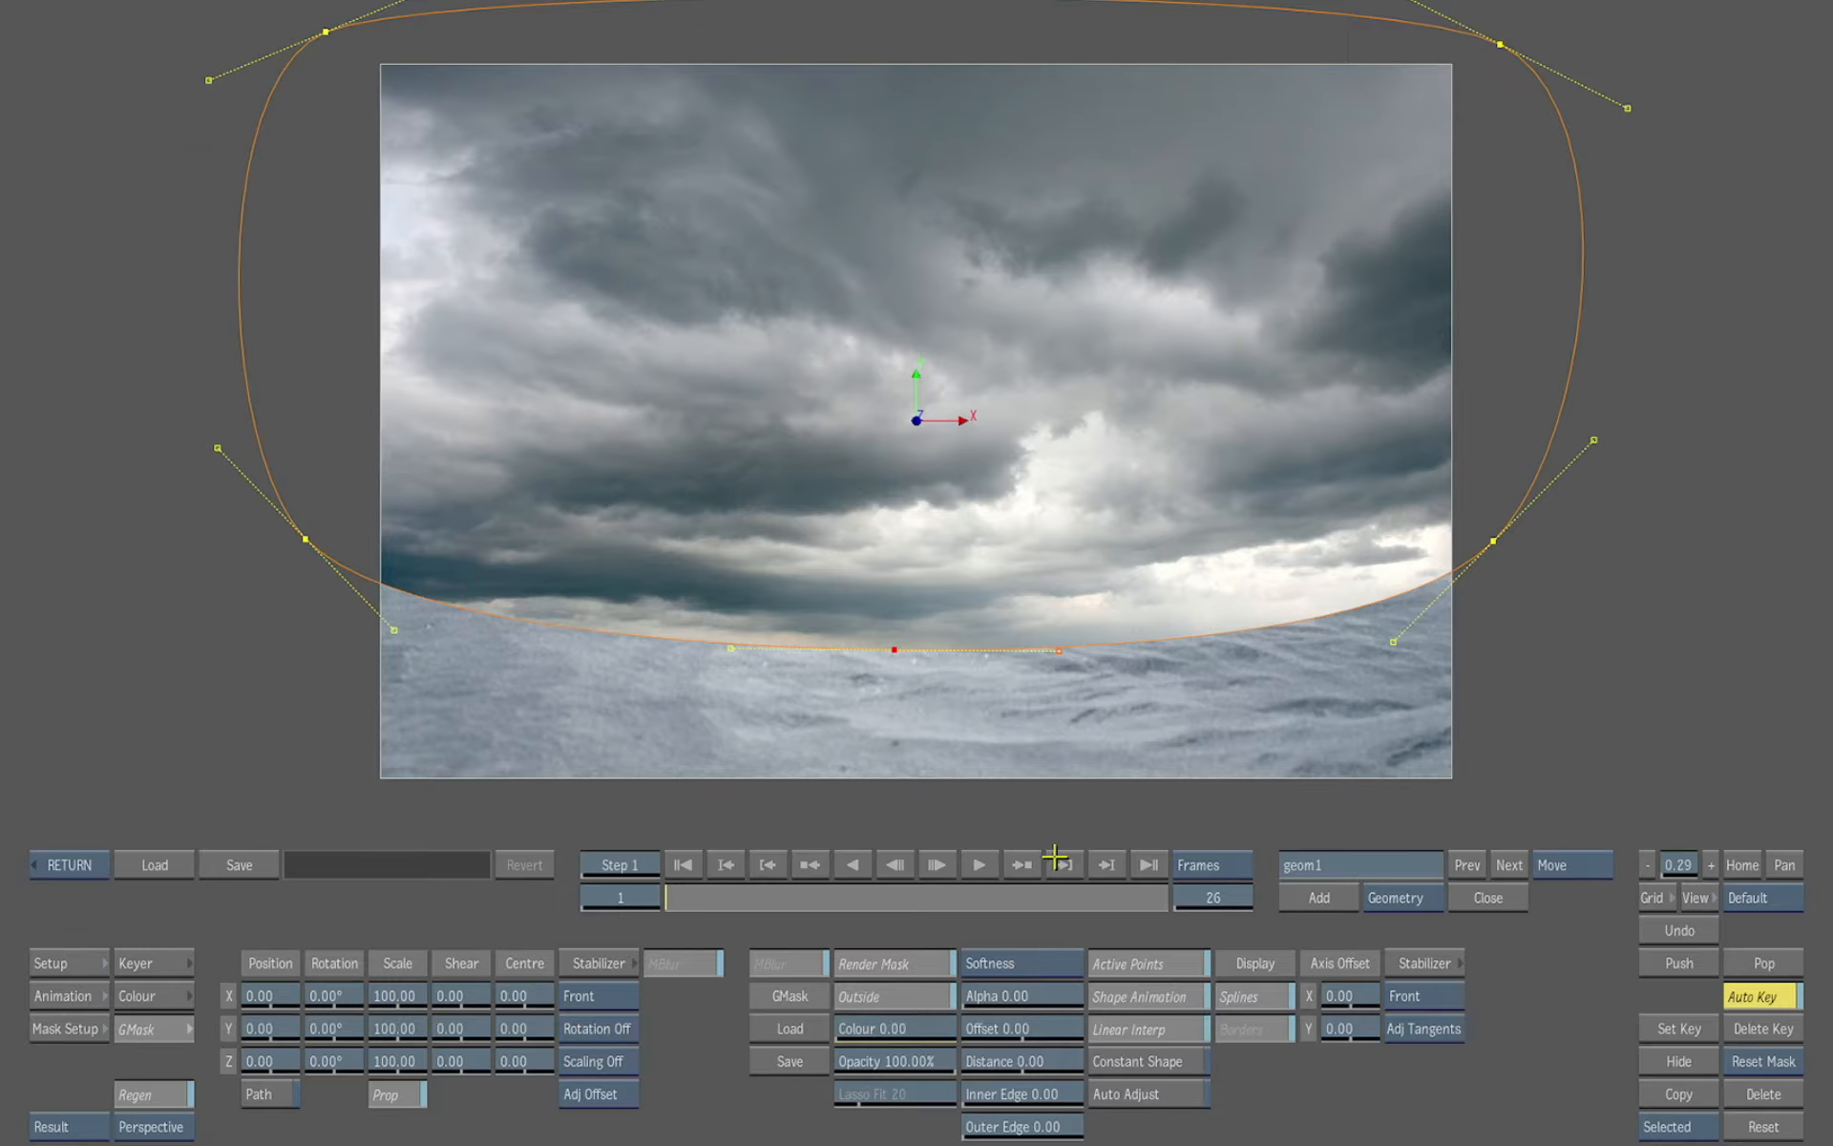
# Turn on Advanced Gradient softness and feather the mask's lower edge upward, then leave the keyer
pyautogui.click(1037, 958)
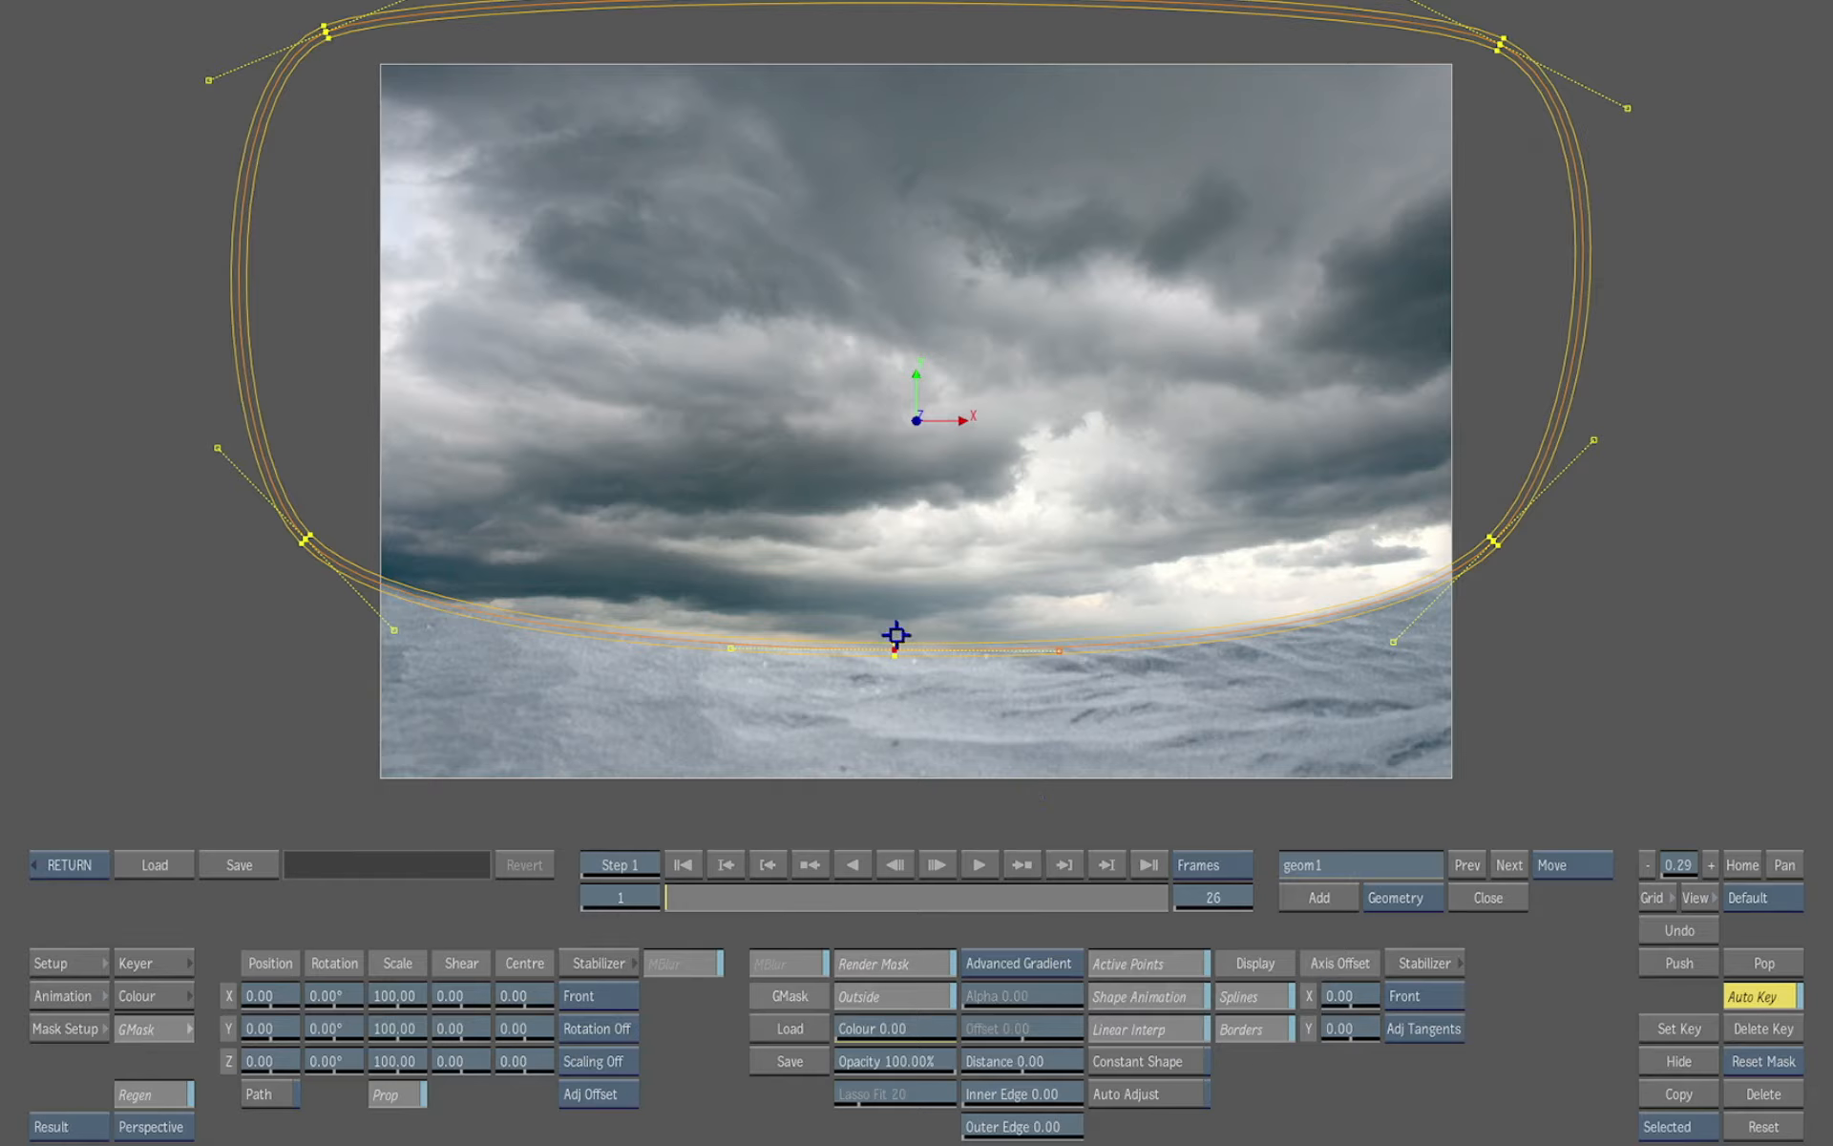
pyautogui.moveTo(895, 621); pyautogui.dragTo(893, 553)
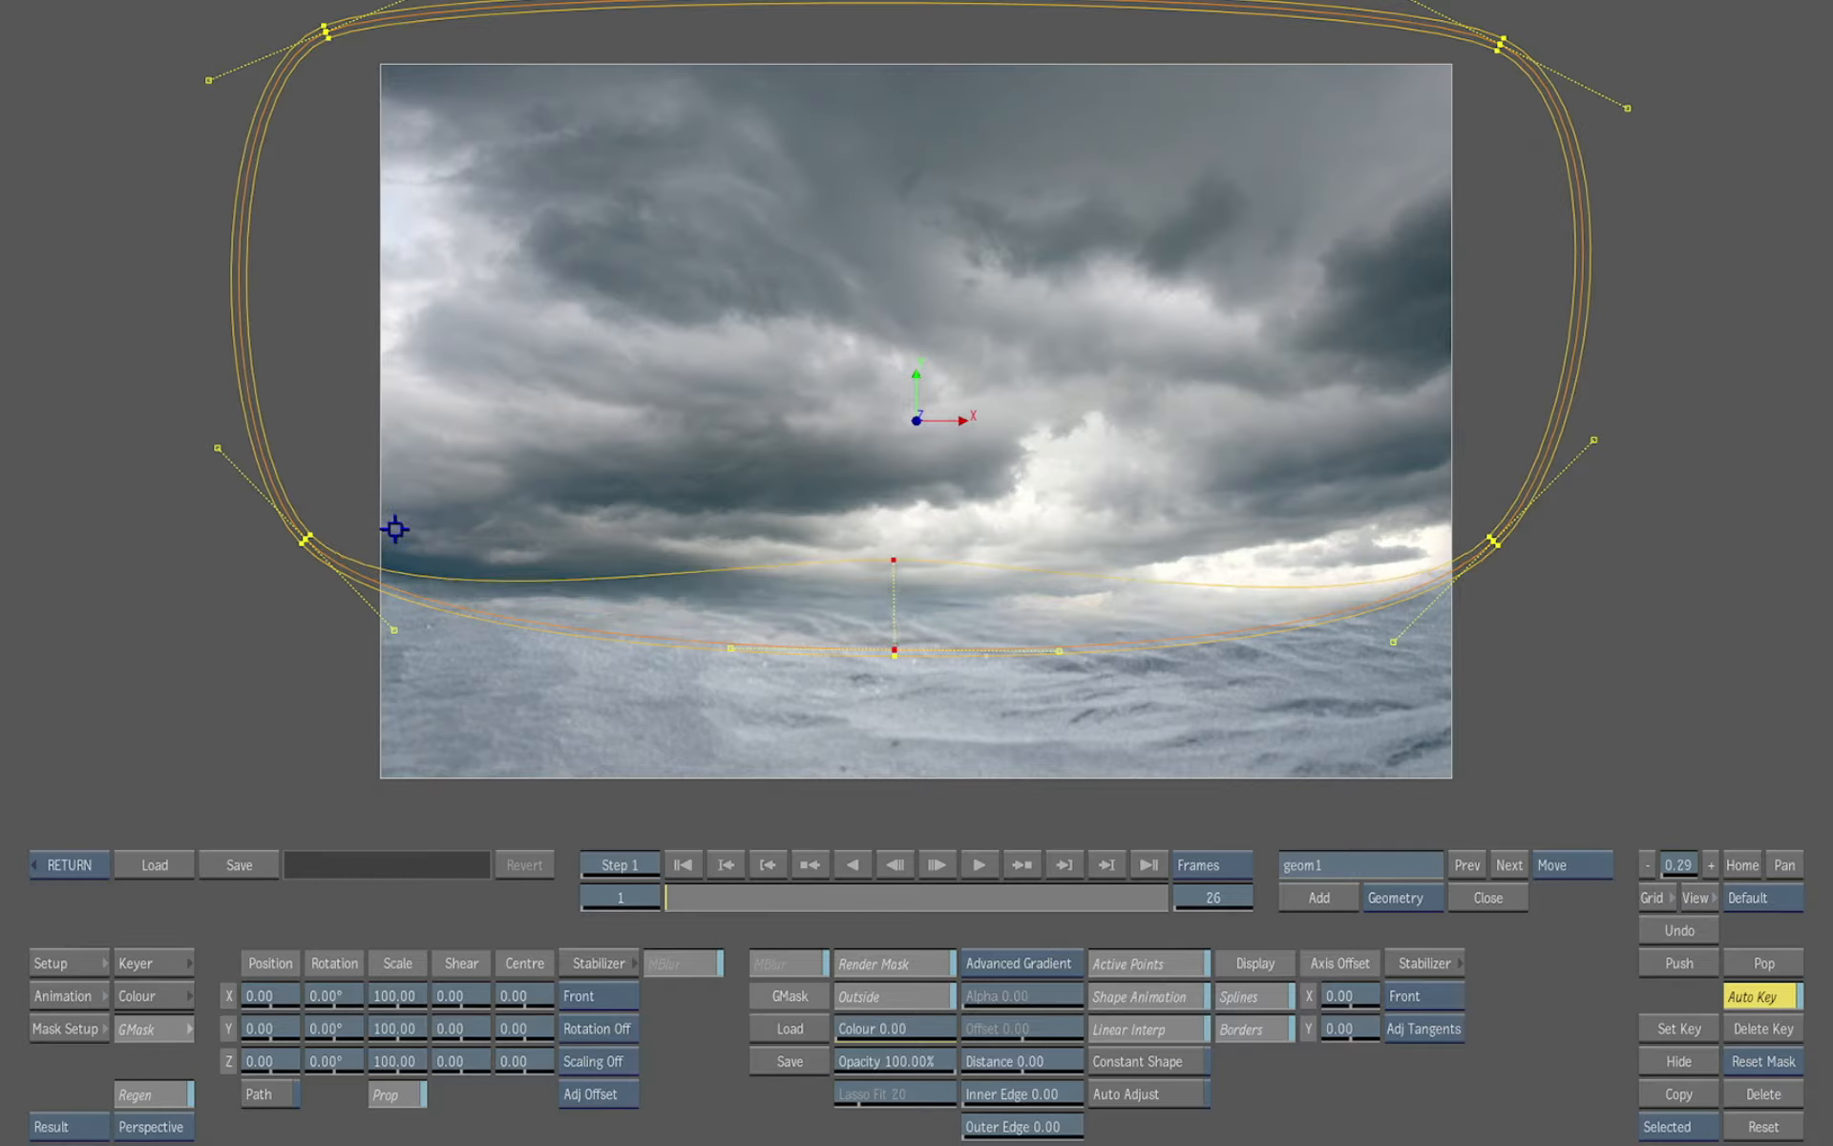
pyautogui.moveTo(304, 532); pyautogui.dragTo(363, 440)
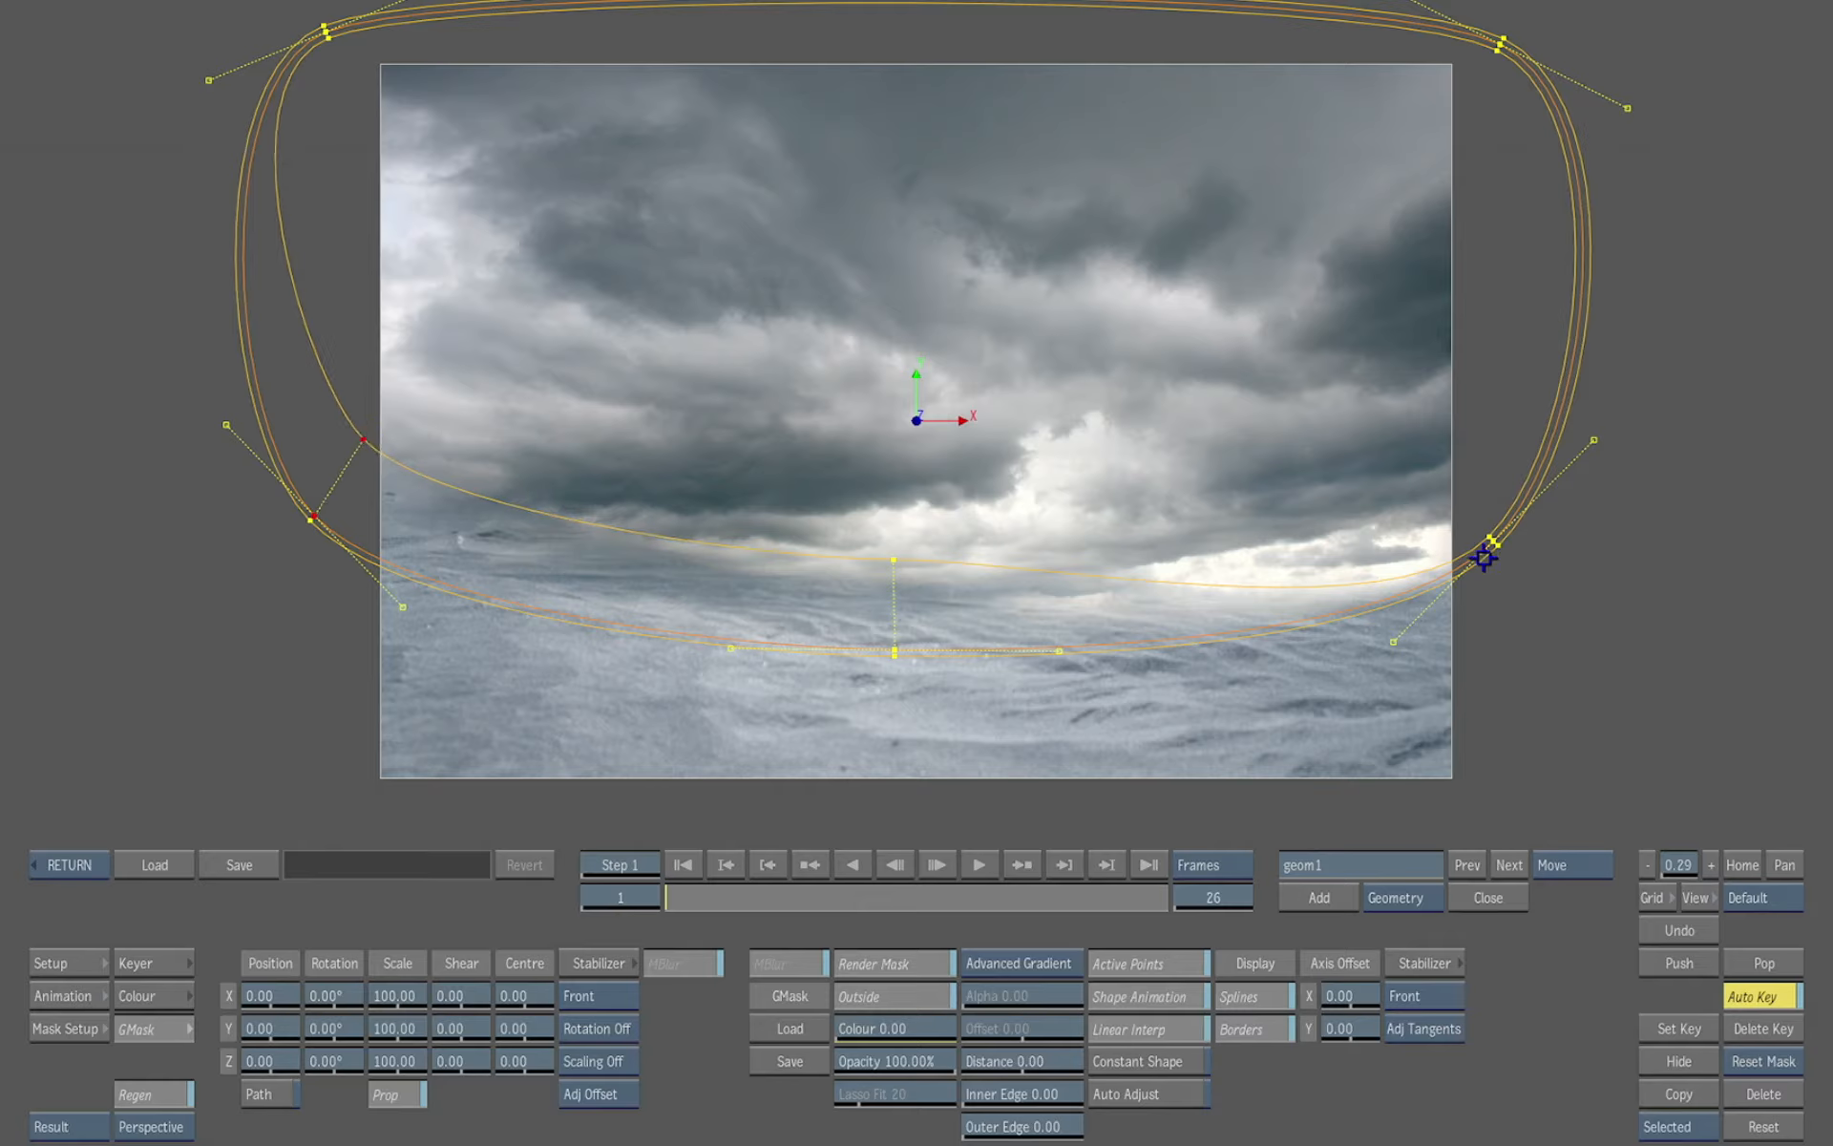
pyautogui.moveTo(1488, 533); pyautogui.dragTo(1405, 441)
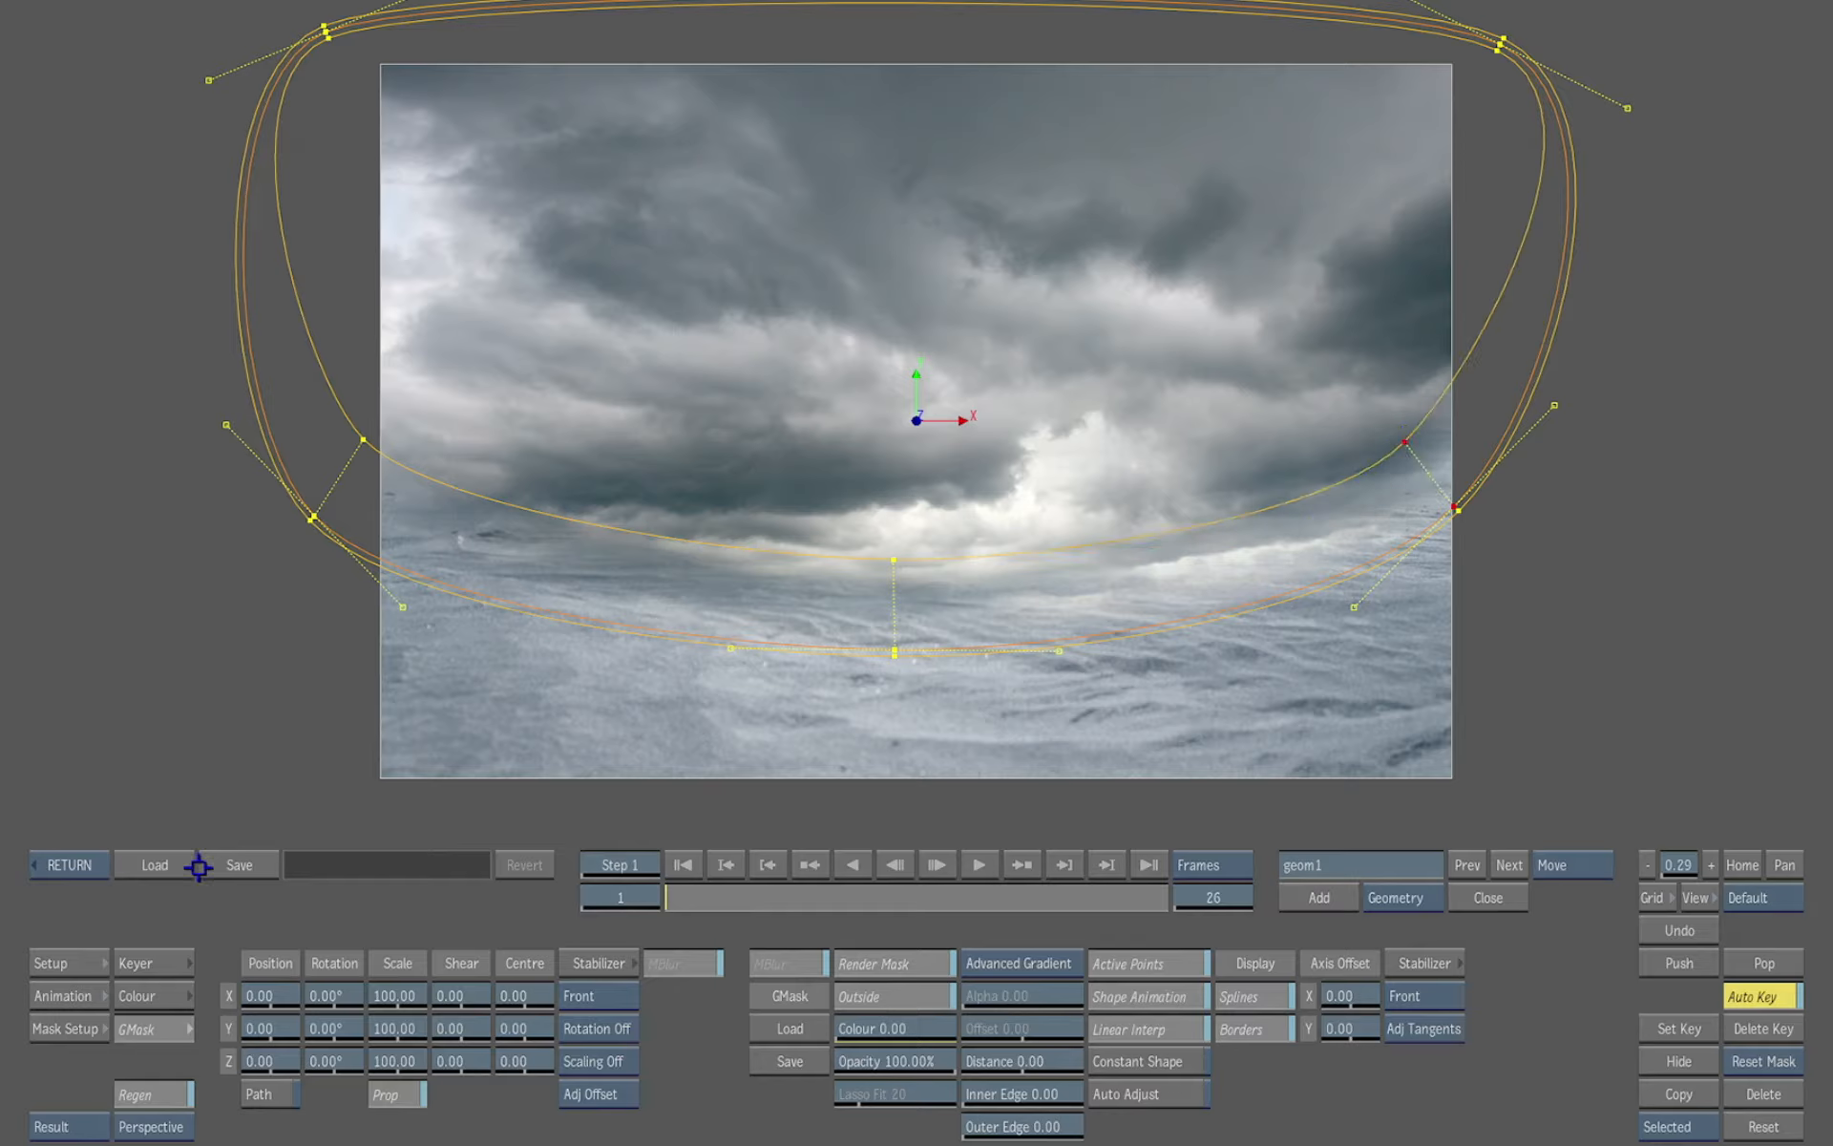
pyautogui.click(69, 864)
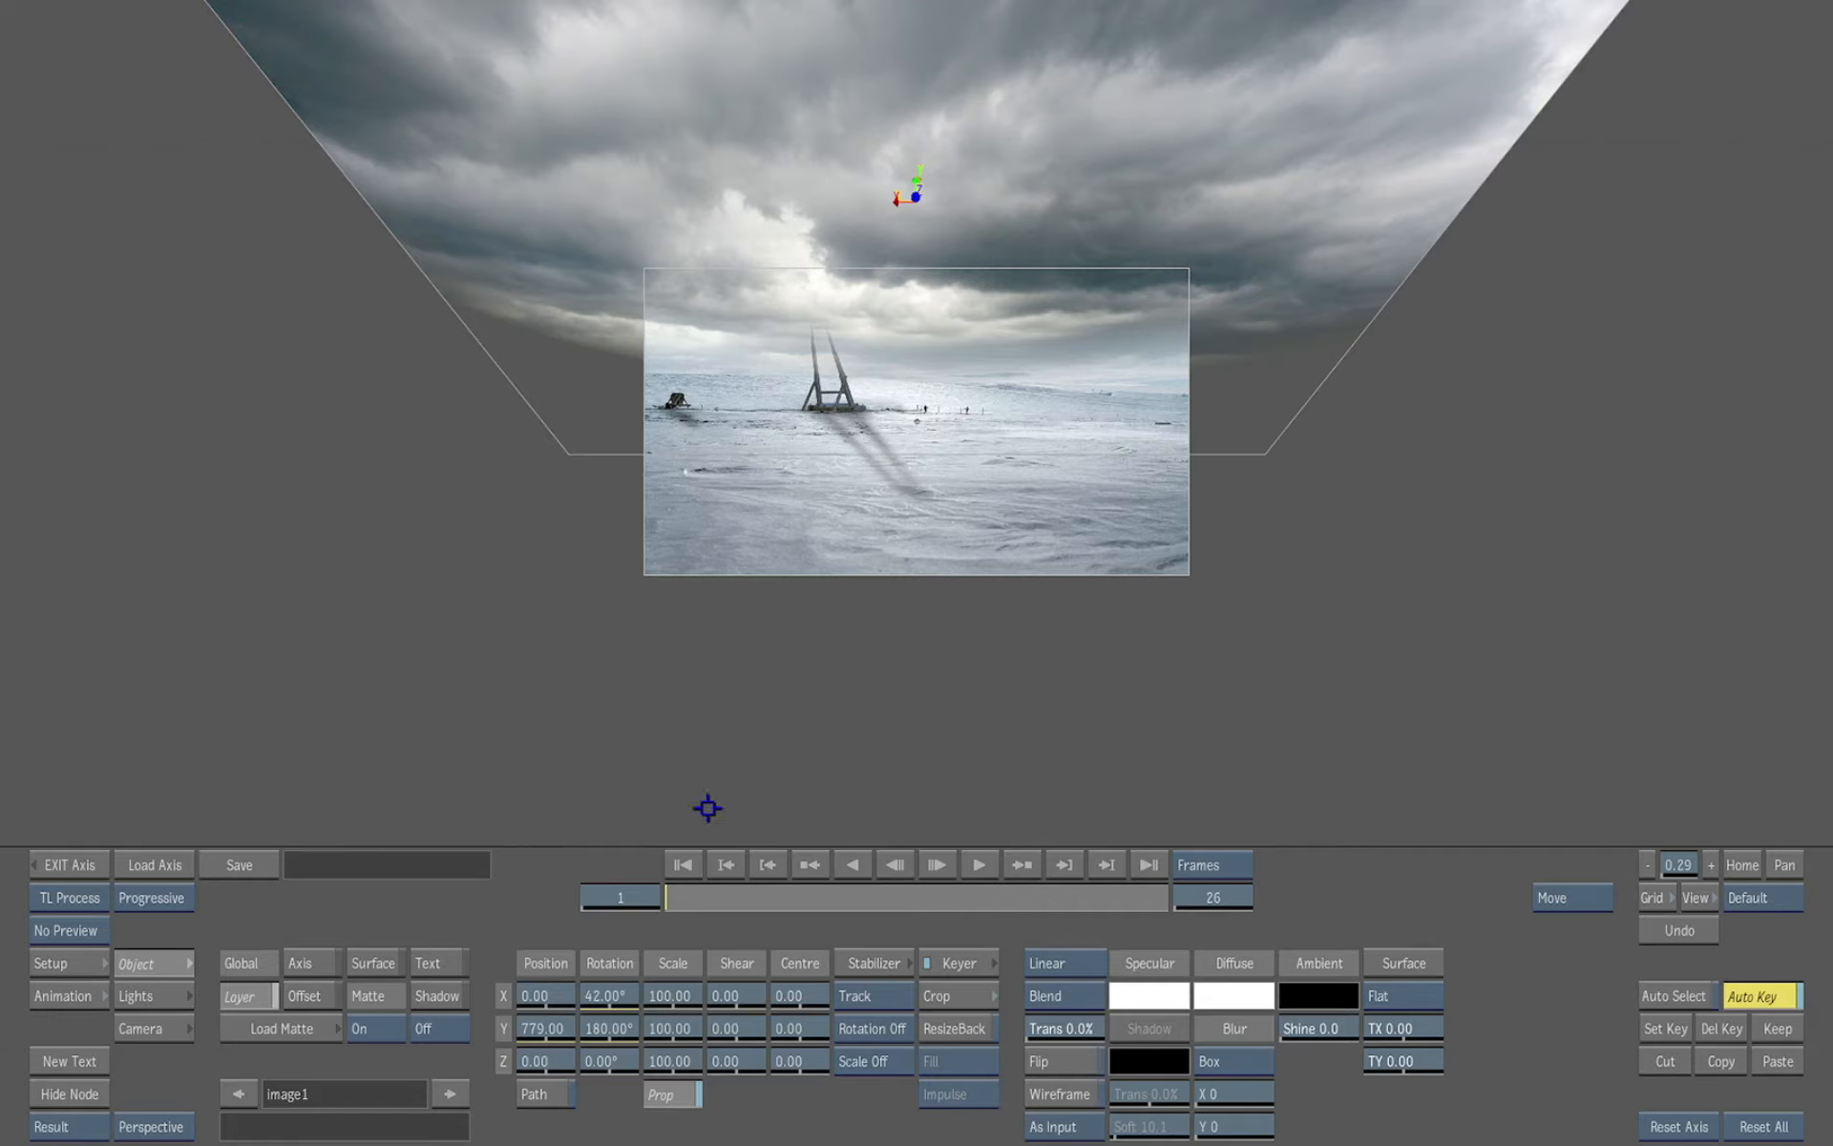
# Raise the sky layer to position Y 811 and exit the Axis editor
pyautogui.moveTo(1067, 679); pyautogui.dragTo(1204, 749)
pyautogui.moveTo(545, 1027); pyautogui.dragTo(557, 1010)
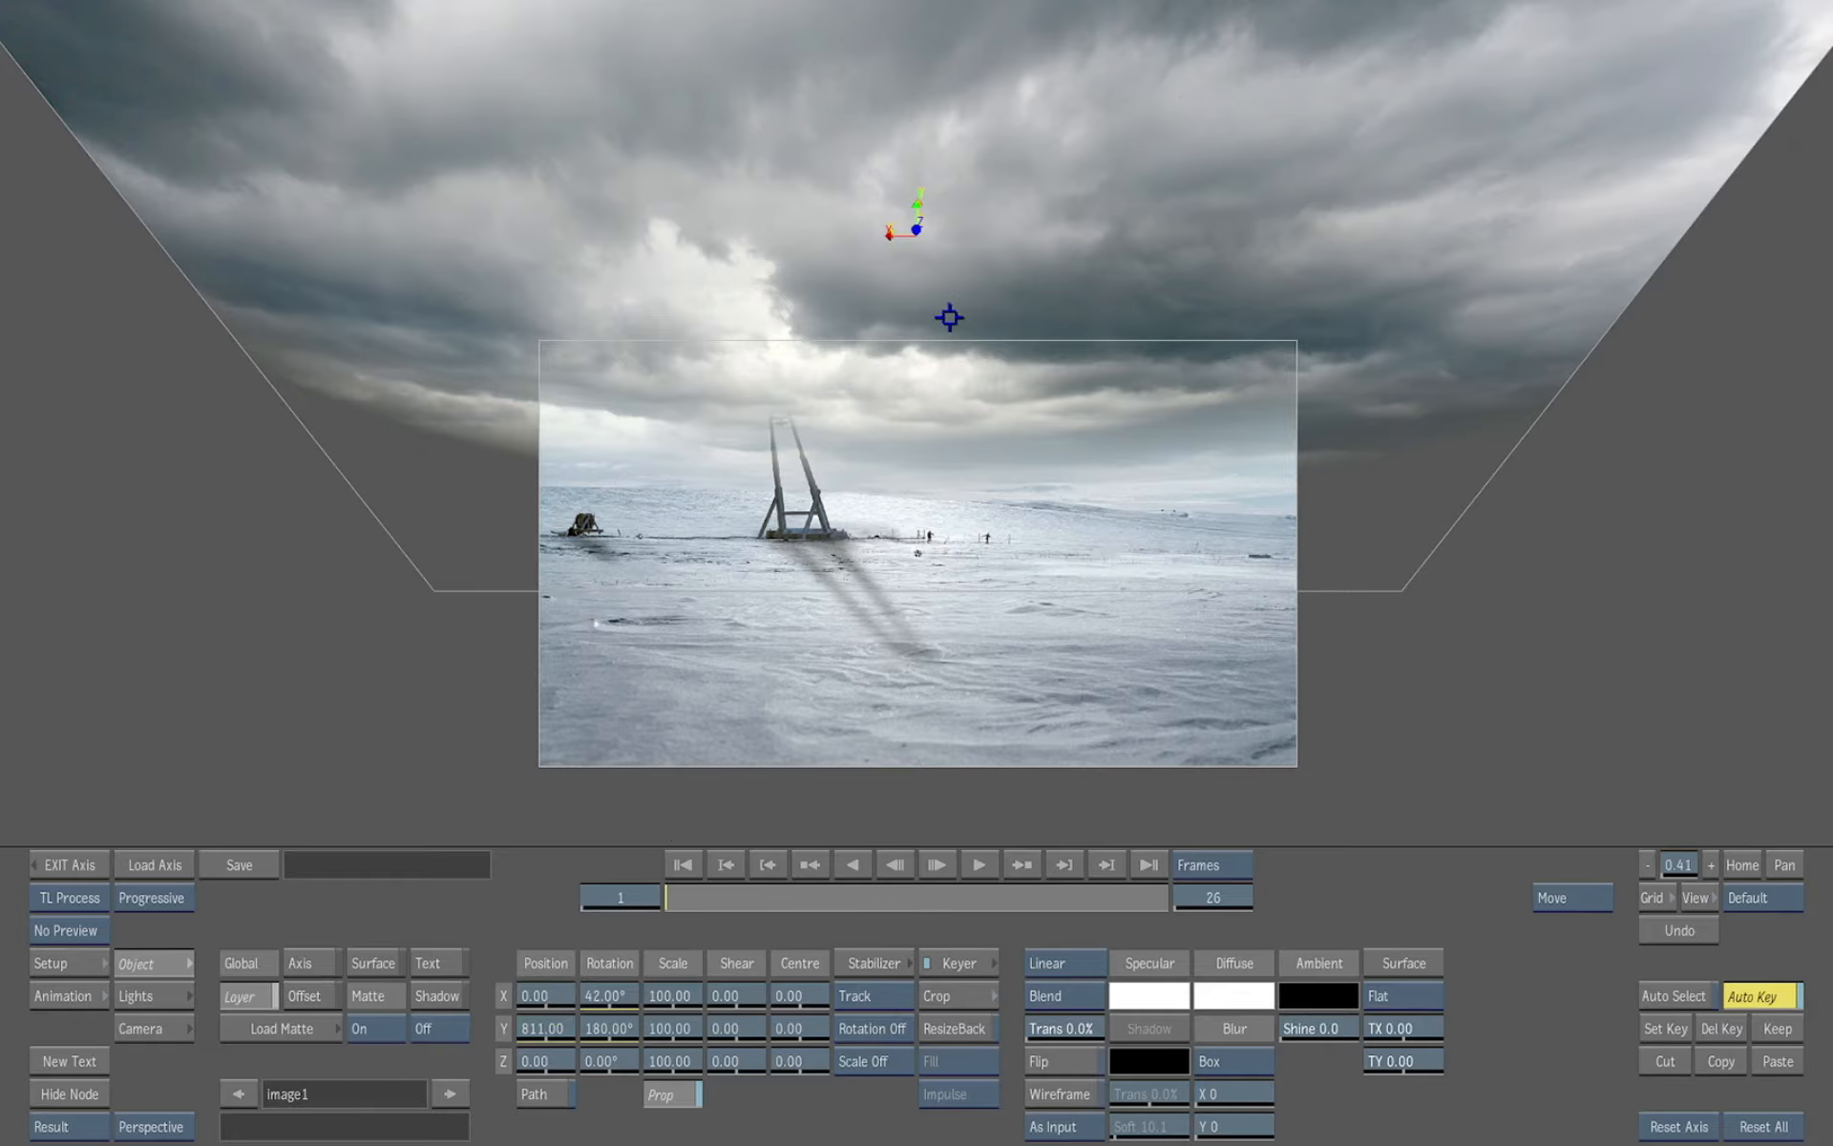
pyautogui.click(65, 865)
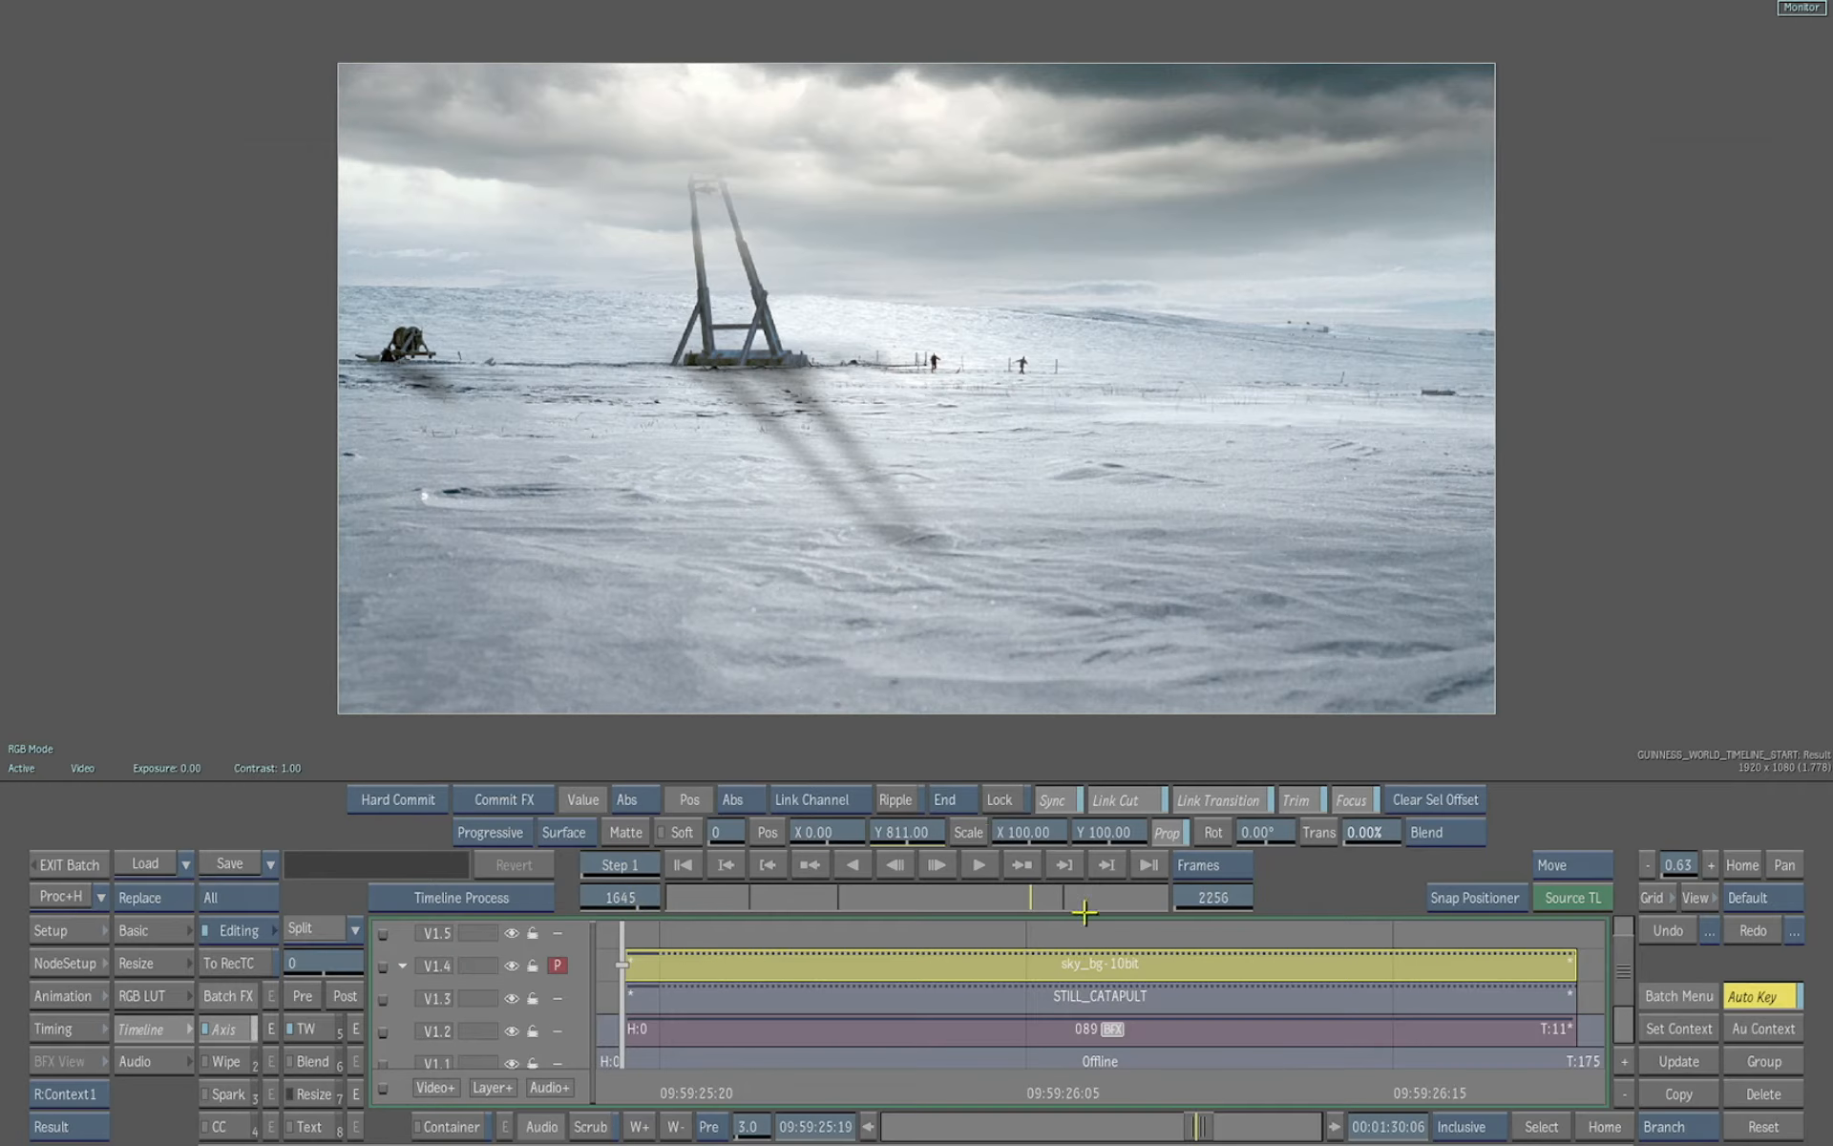
# Move the STILL_CATAPULT clip onto the track above the sky_bg-10bit layer
pyautogui.moveTo(1626, 974); pyautogui.dragTo(1626, 954)
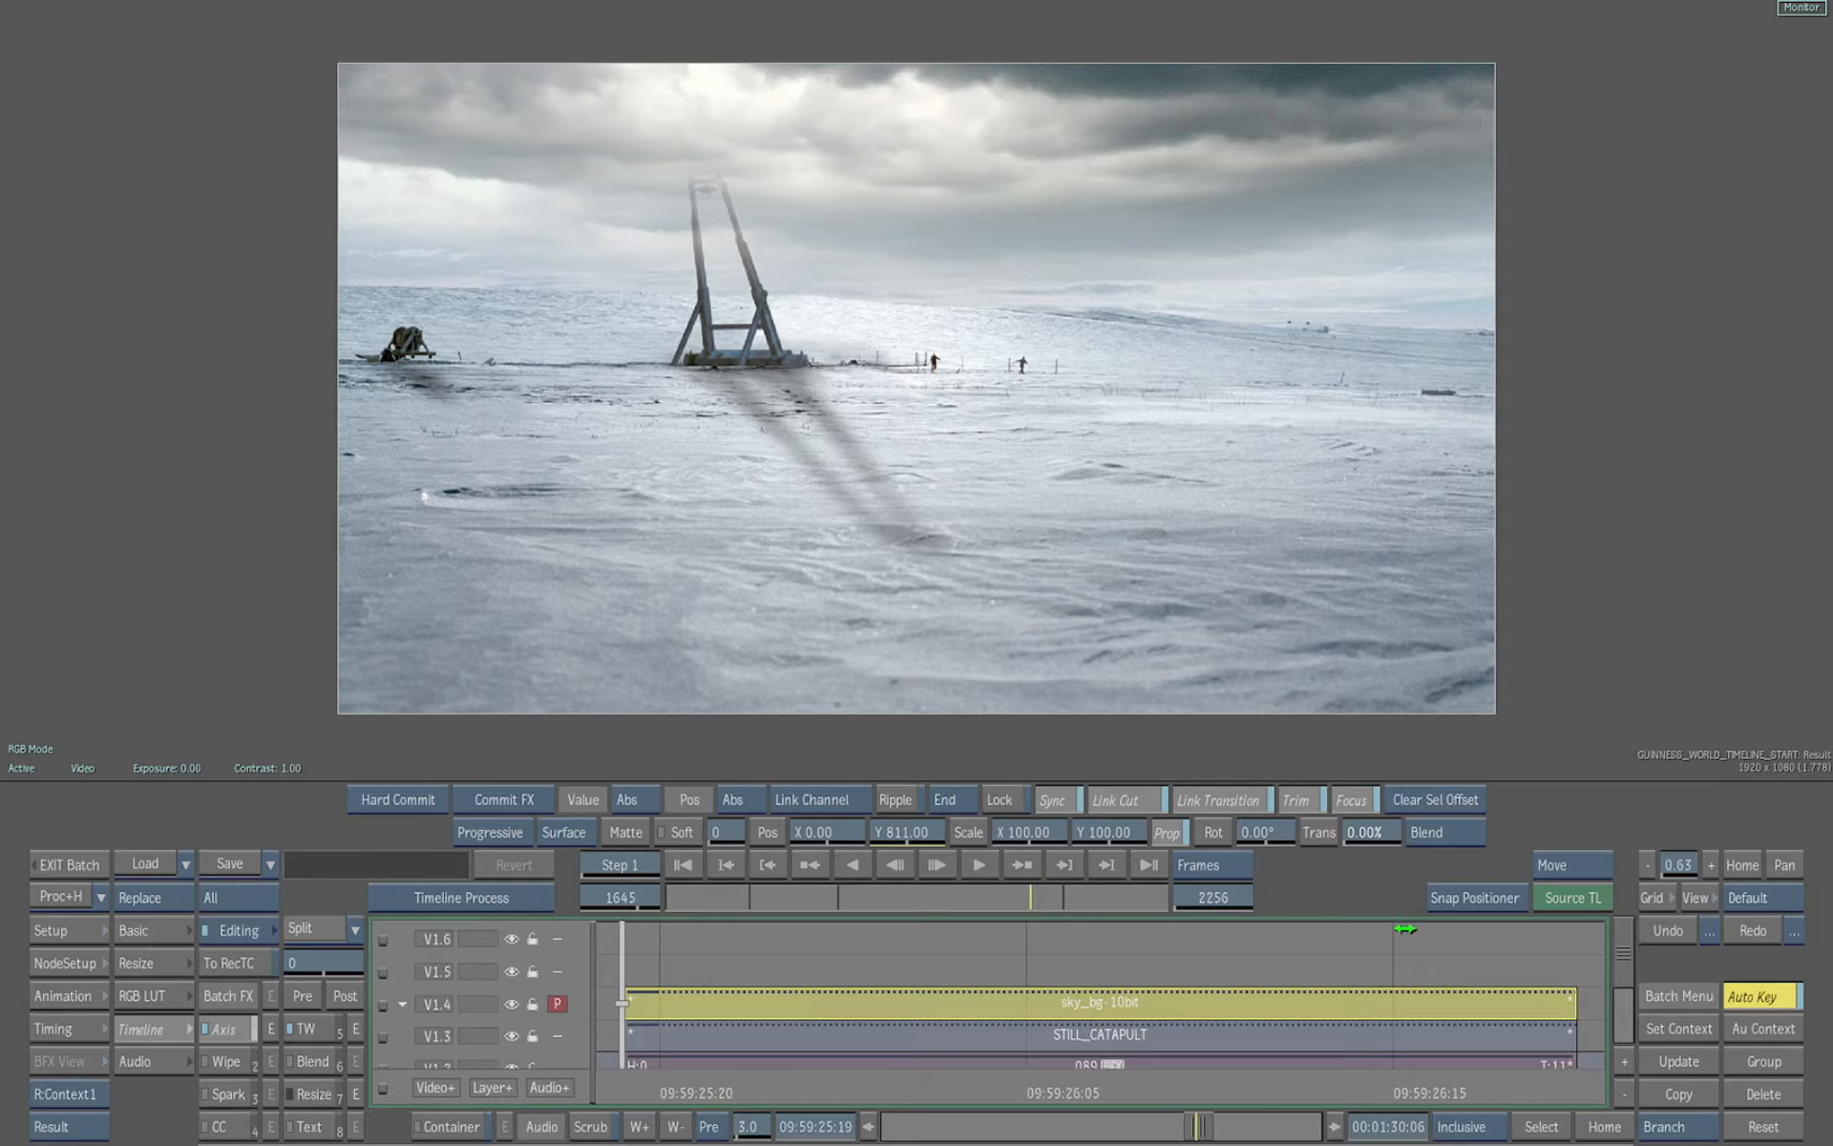
pyautogui.click(1449, 897)
pyautogui.moveTo(899, 1042); pyautogui.dragTo(908, 961)
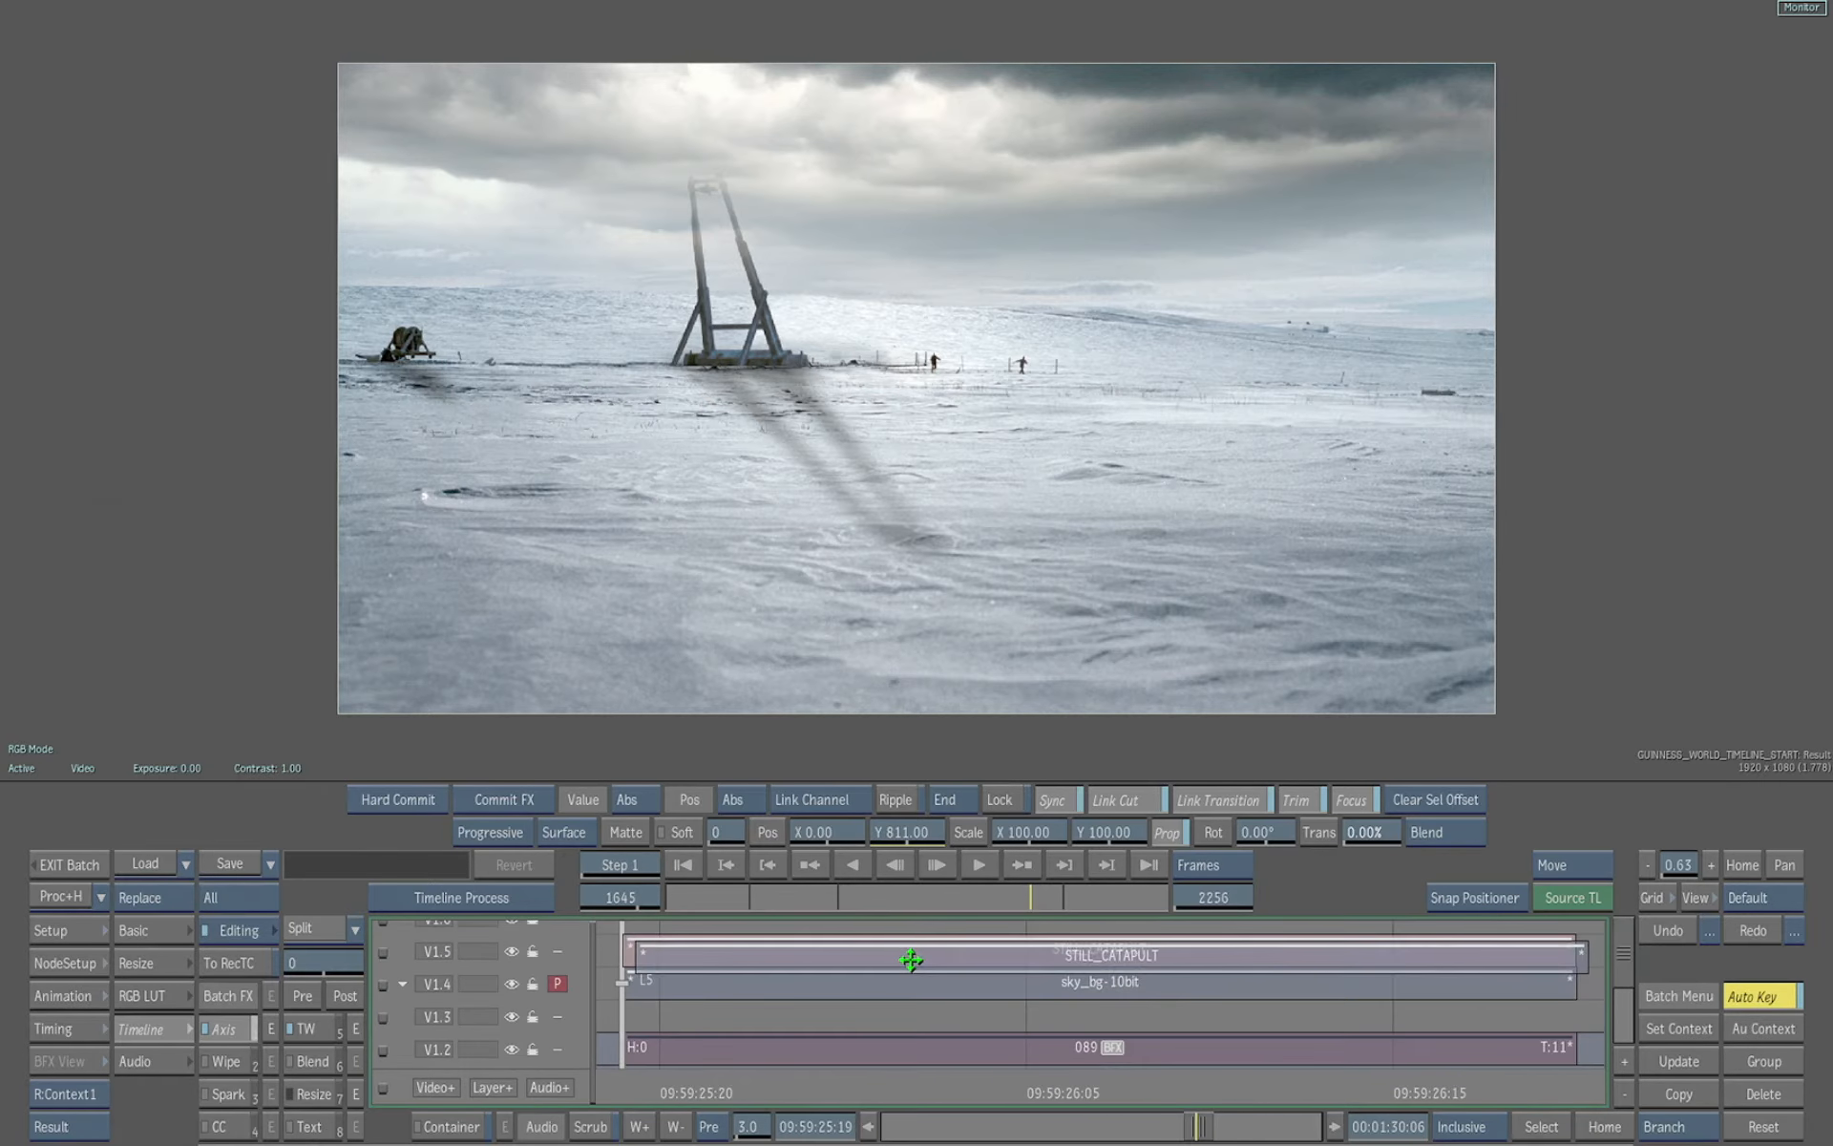
pyautogui.click(878, 1092)
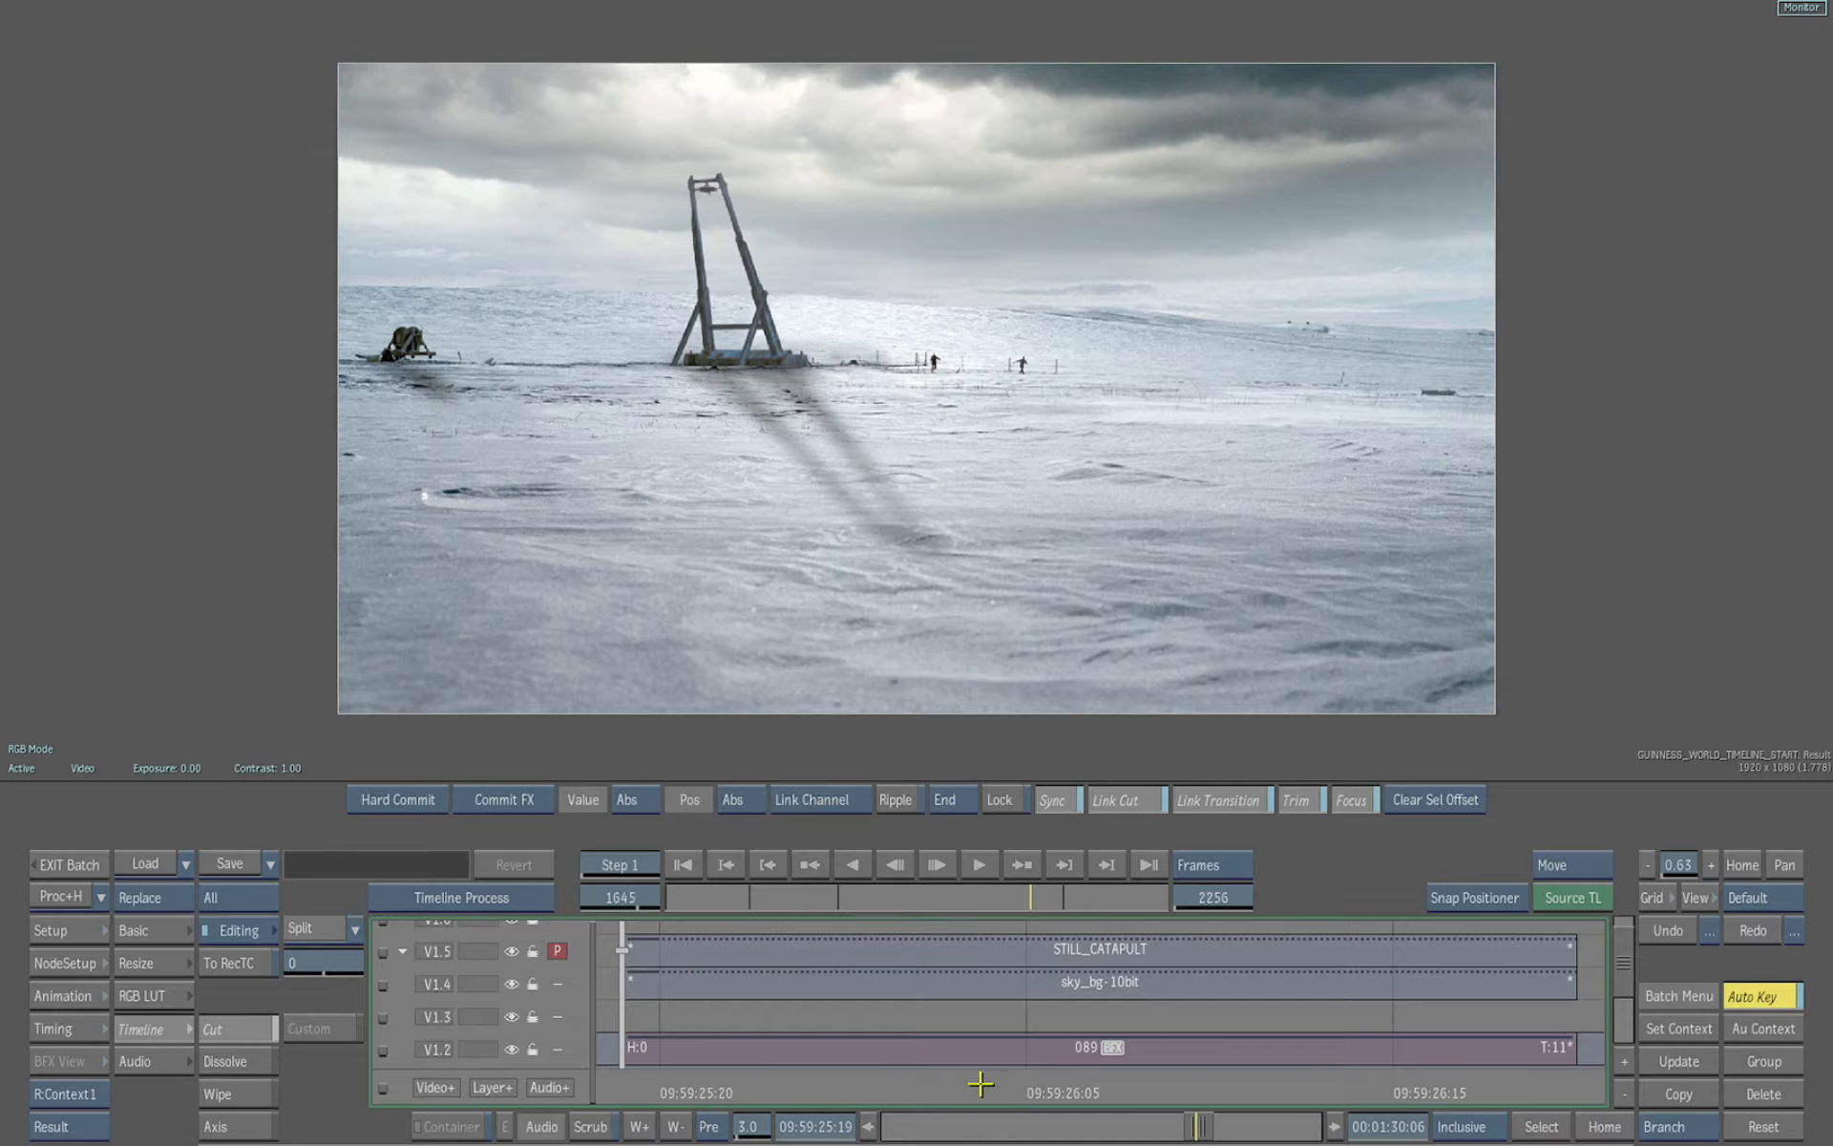
# Browse the timeline to the Sh270_birdAnim_v13_3xMore_CLOSE_mb clip and scrub through its frames
pyautogui.click(1604, 1128)
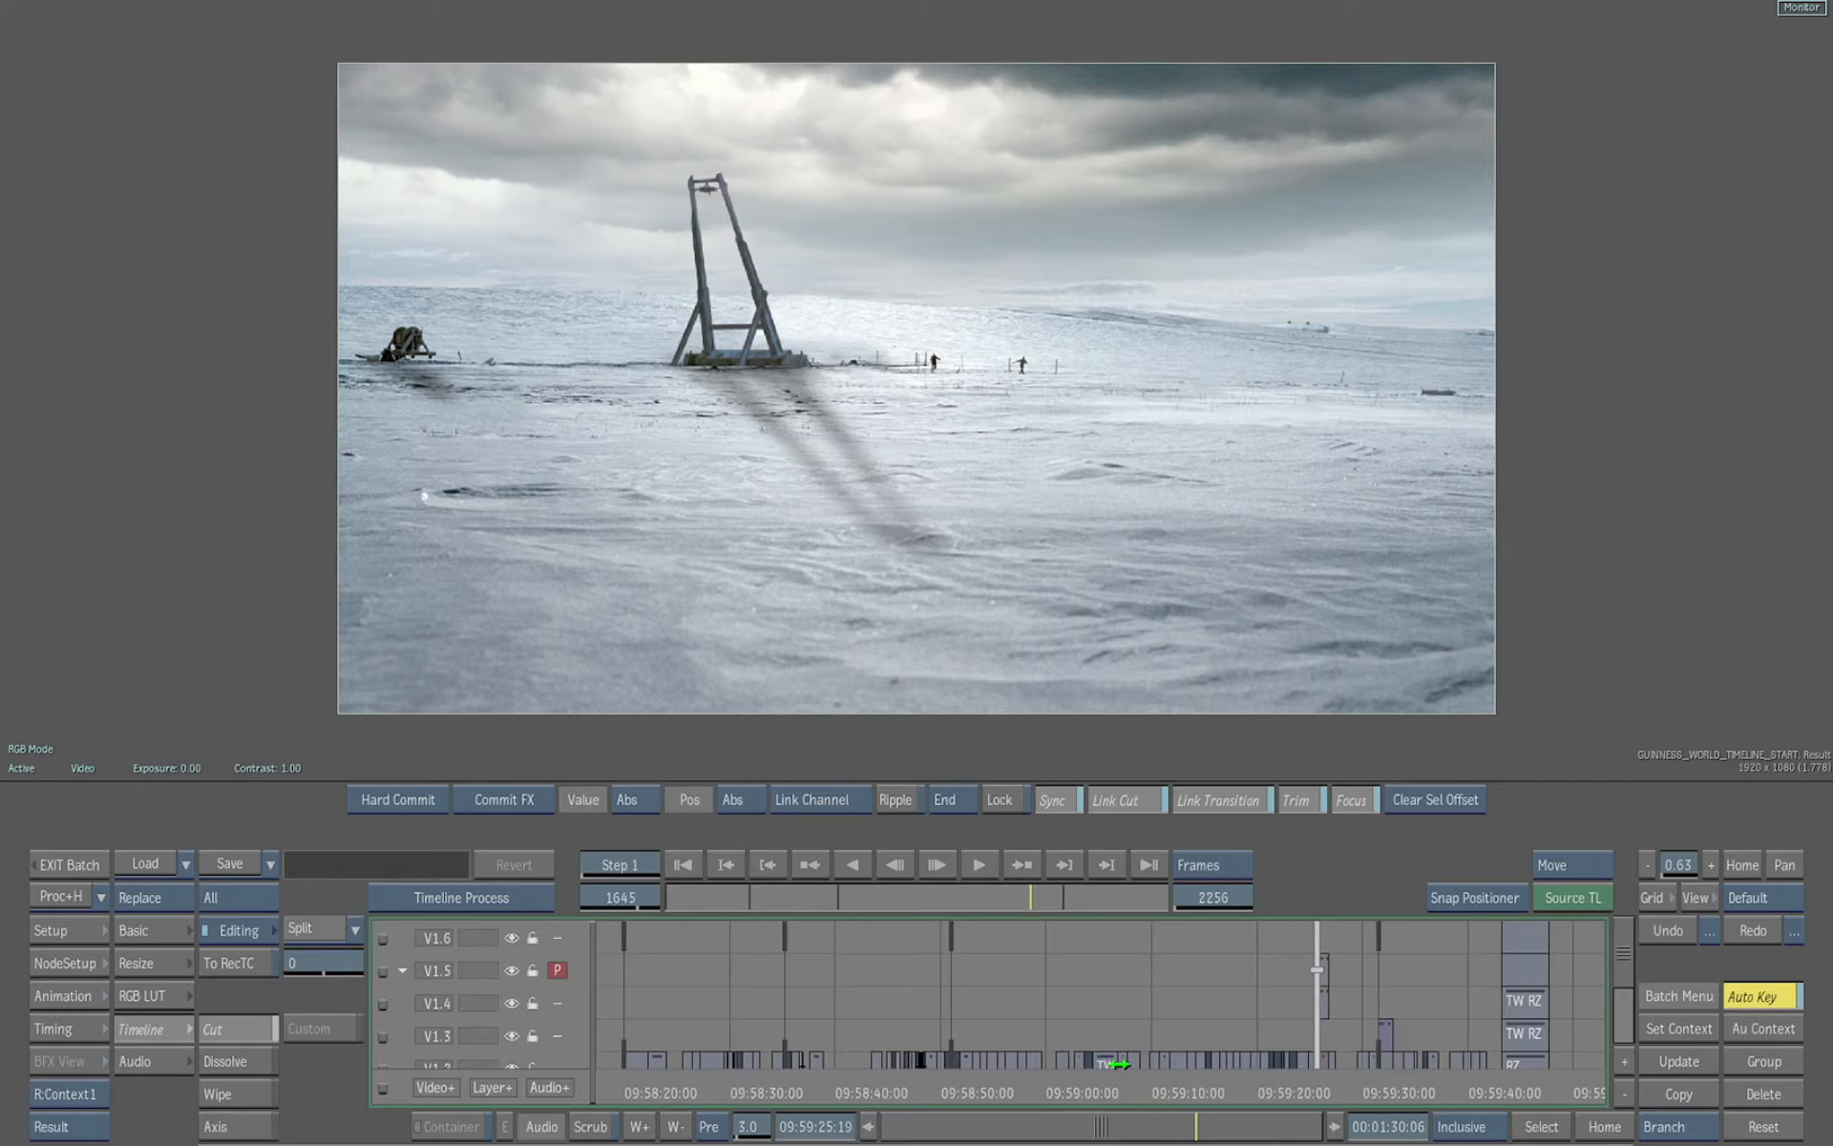
pyautogui.press('Down')
pyautogui.press('Down')
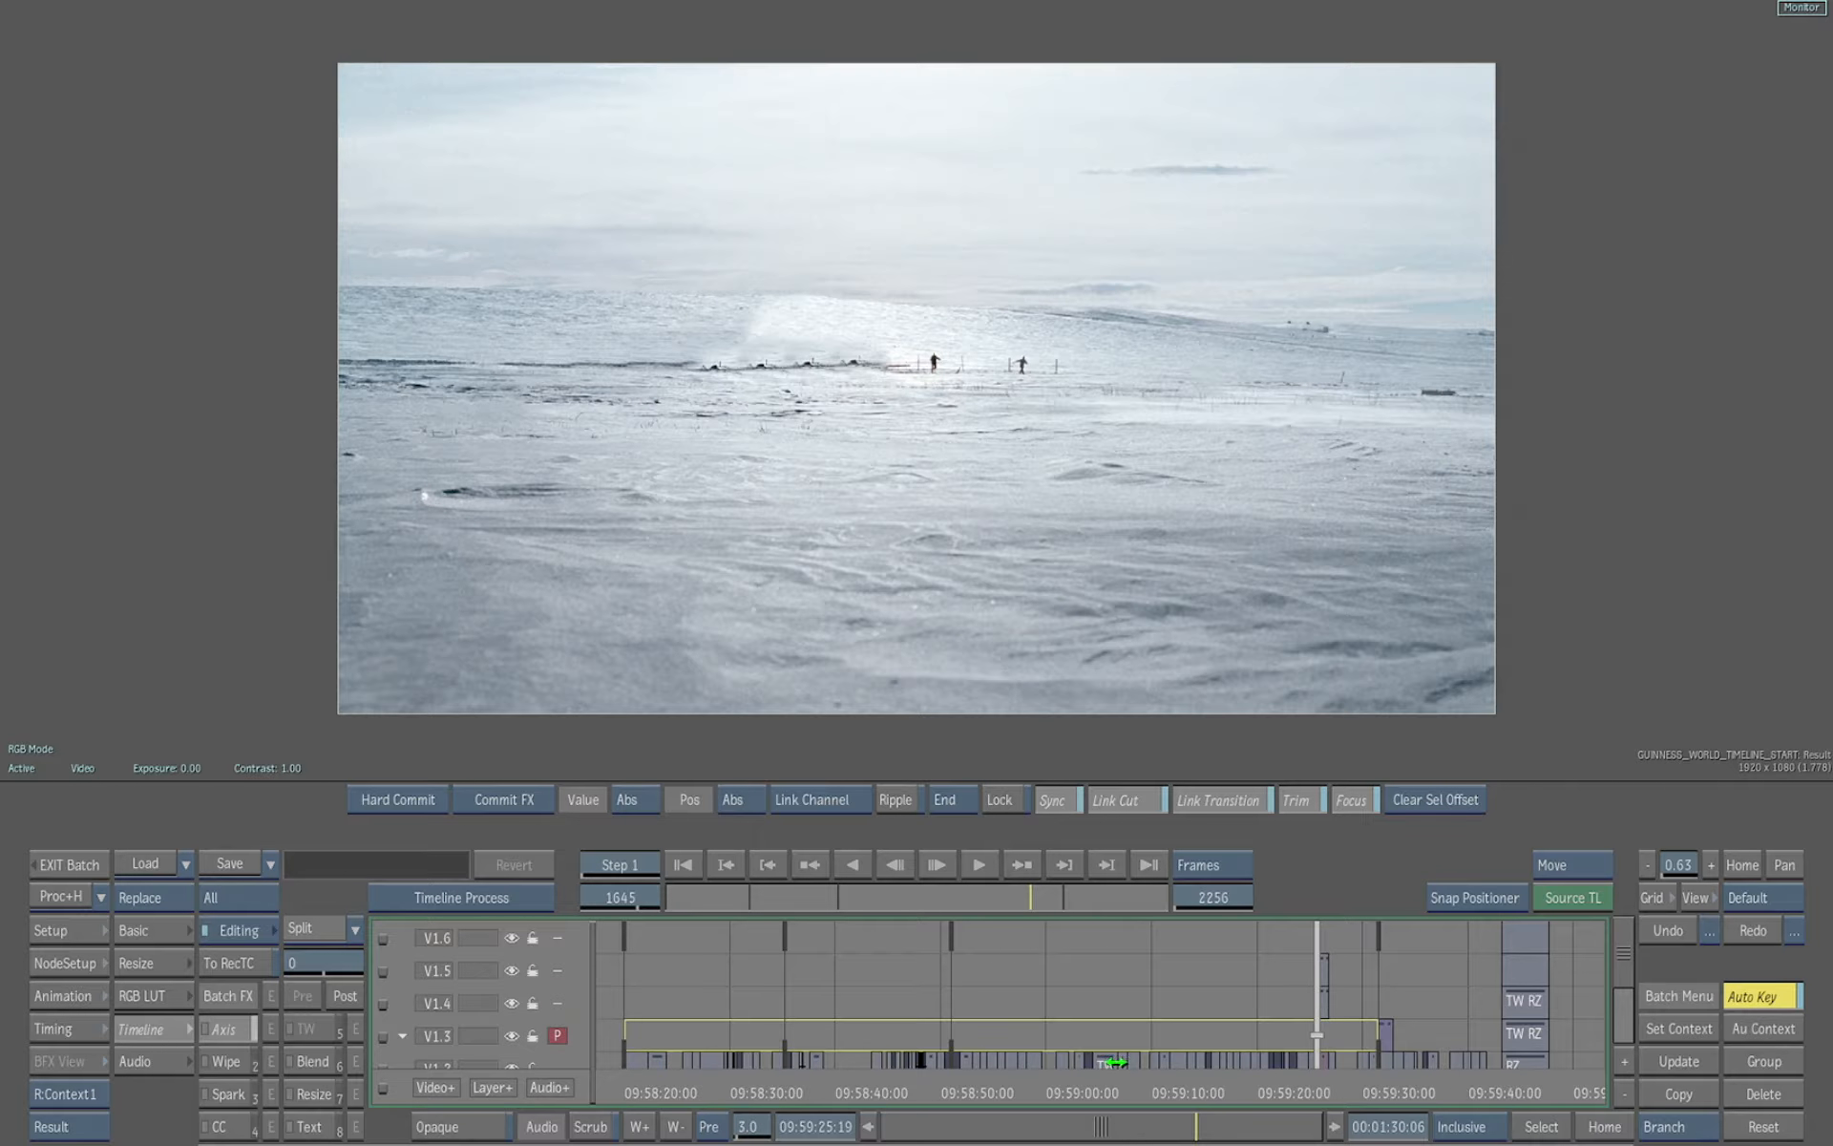
pyautogui.moveTo(1116, 1061); pyautogui.dragTo(1228, 1049)
pyautogui.moveTo(1254, 1127); pyautogui.dragTo(1234, 964)
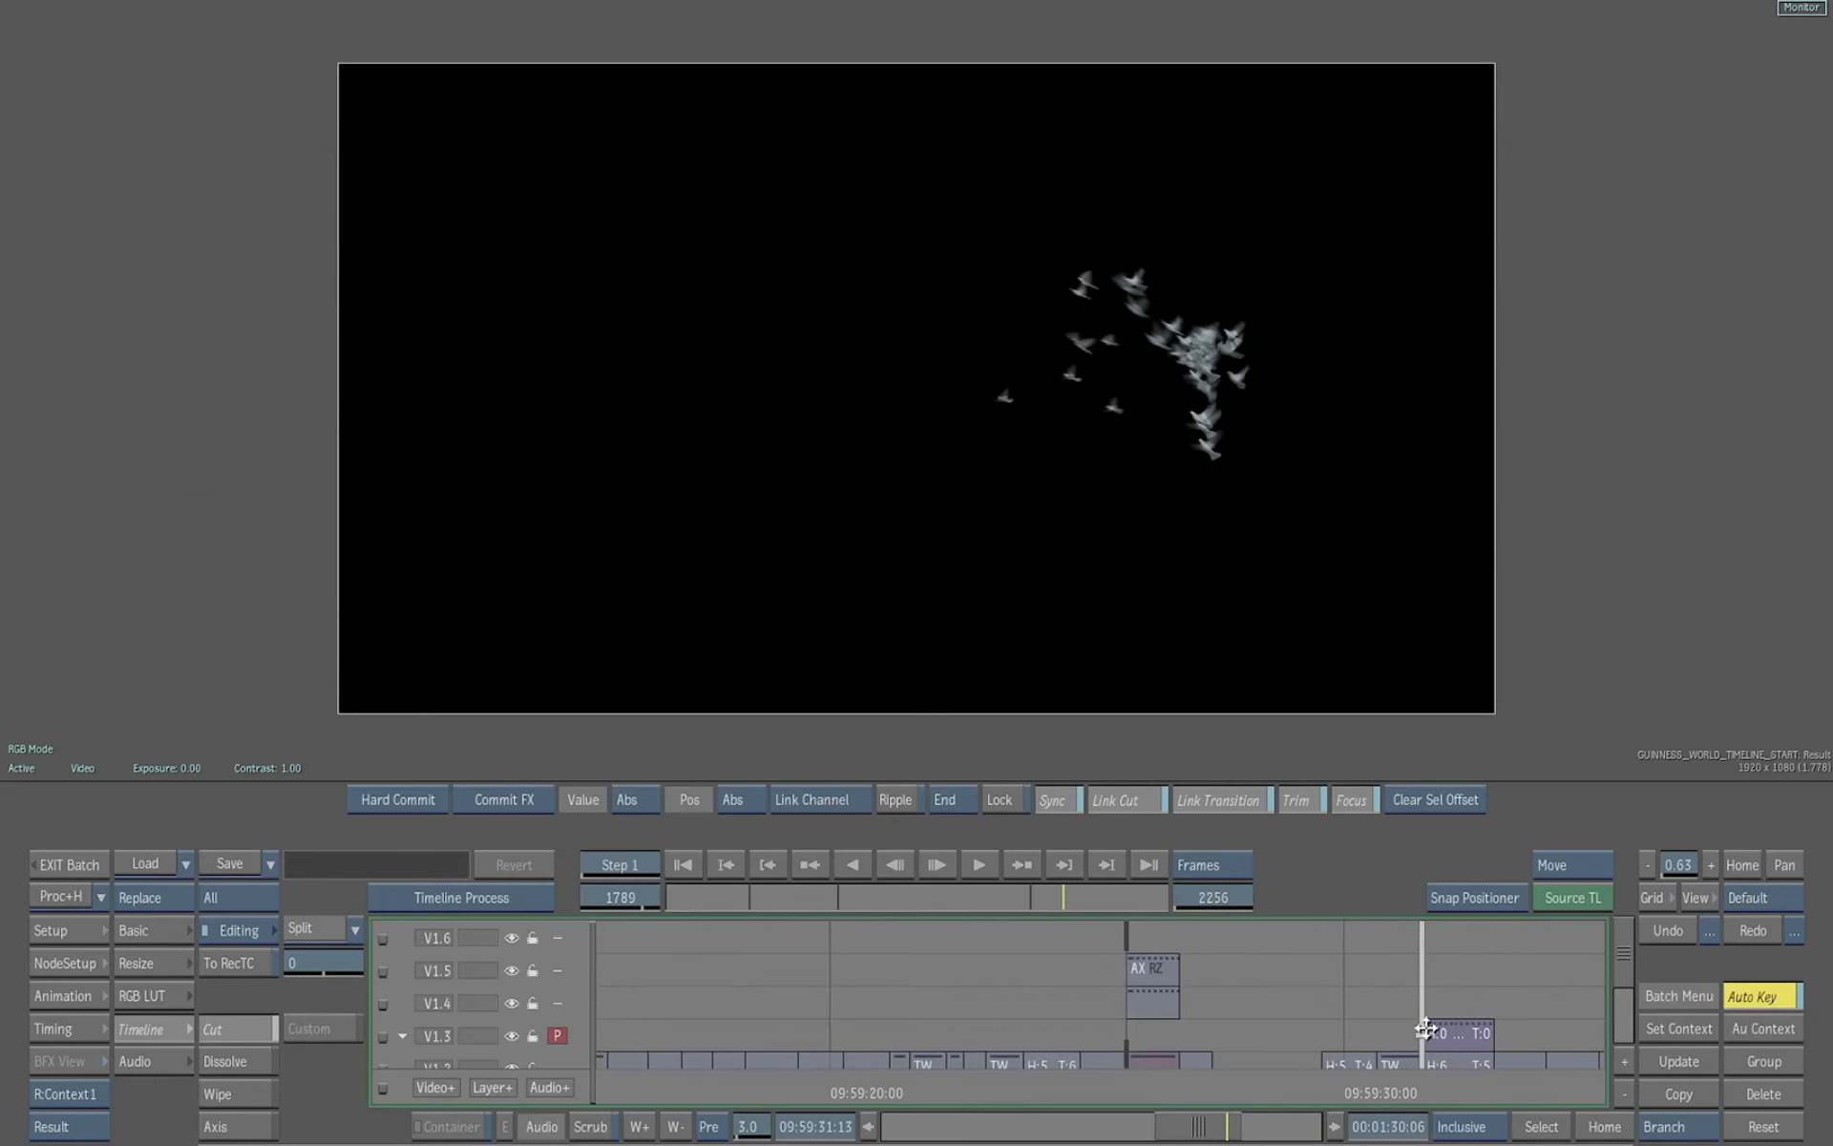
pyautogui.click(1456, 1039)
pyautogui.click(1555, 1129)
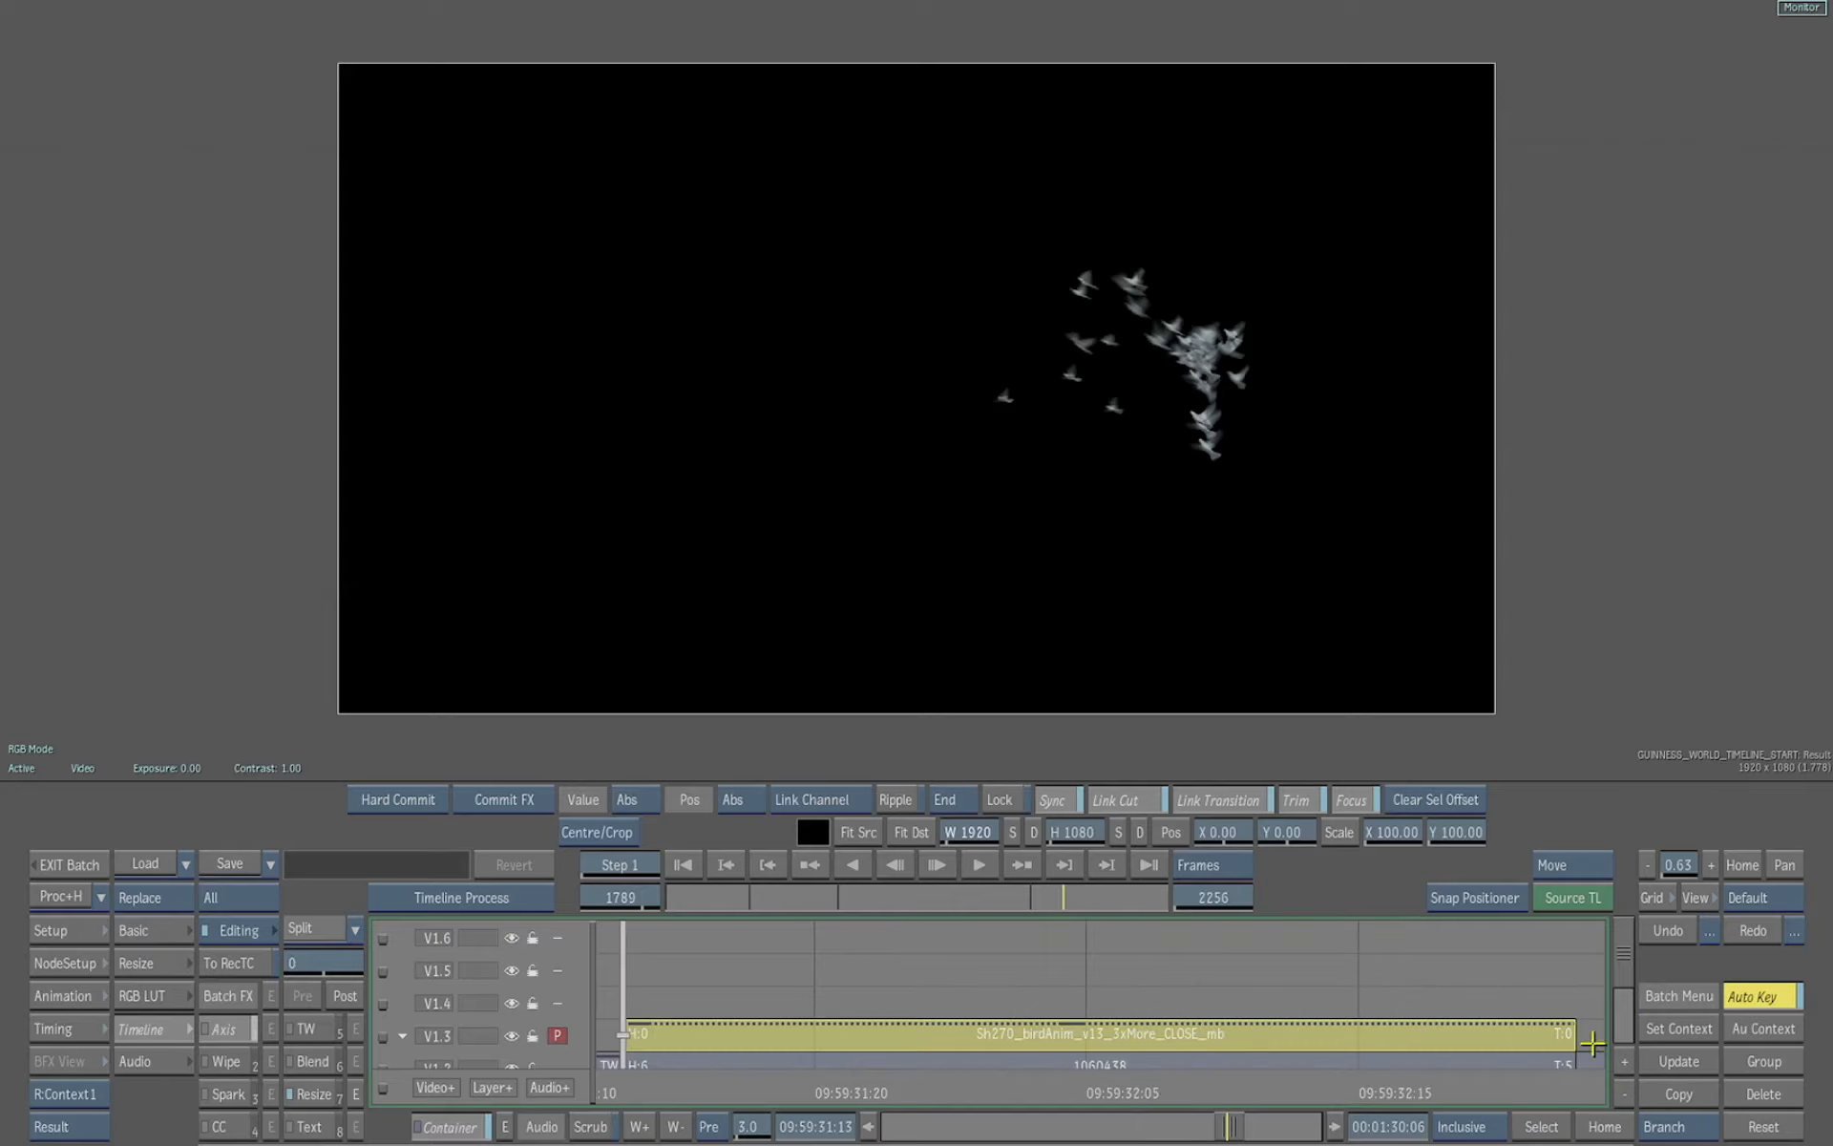
pyautogui.moveTo(1623, 955); pyautogui.dragTo(1621, 985)
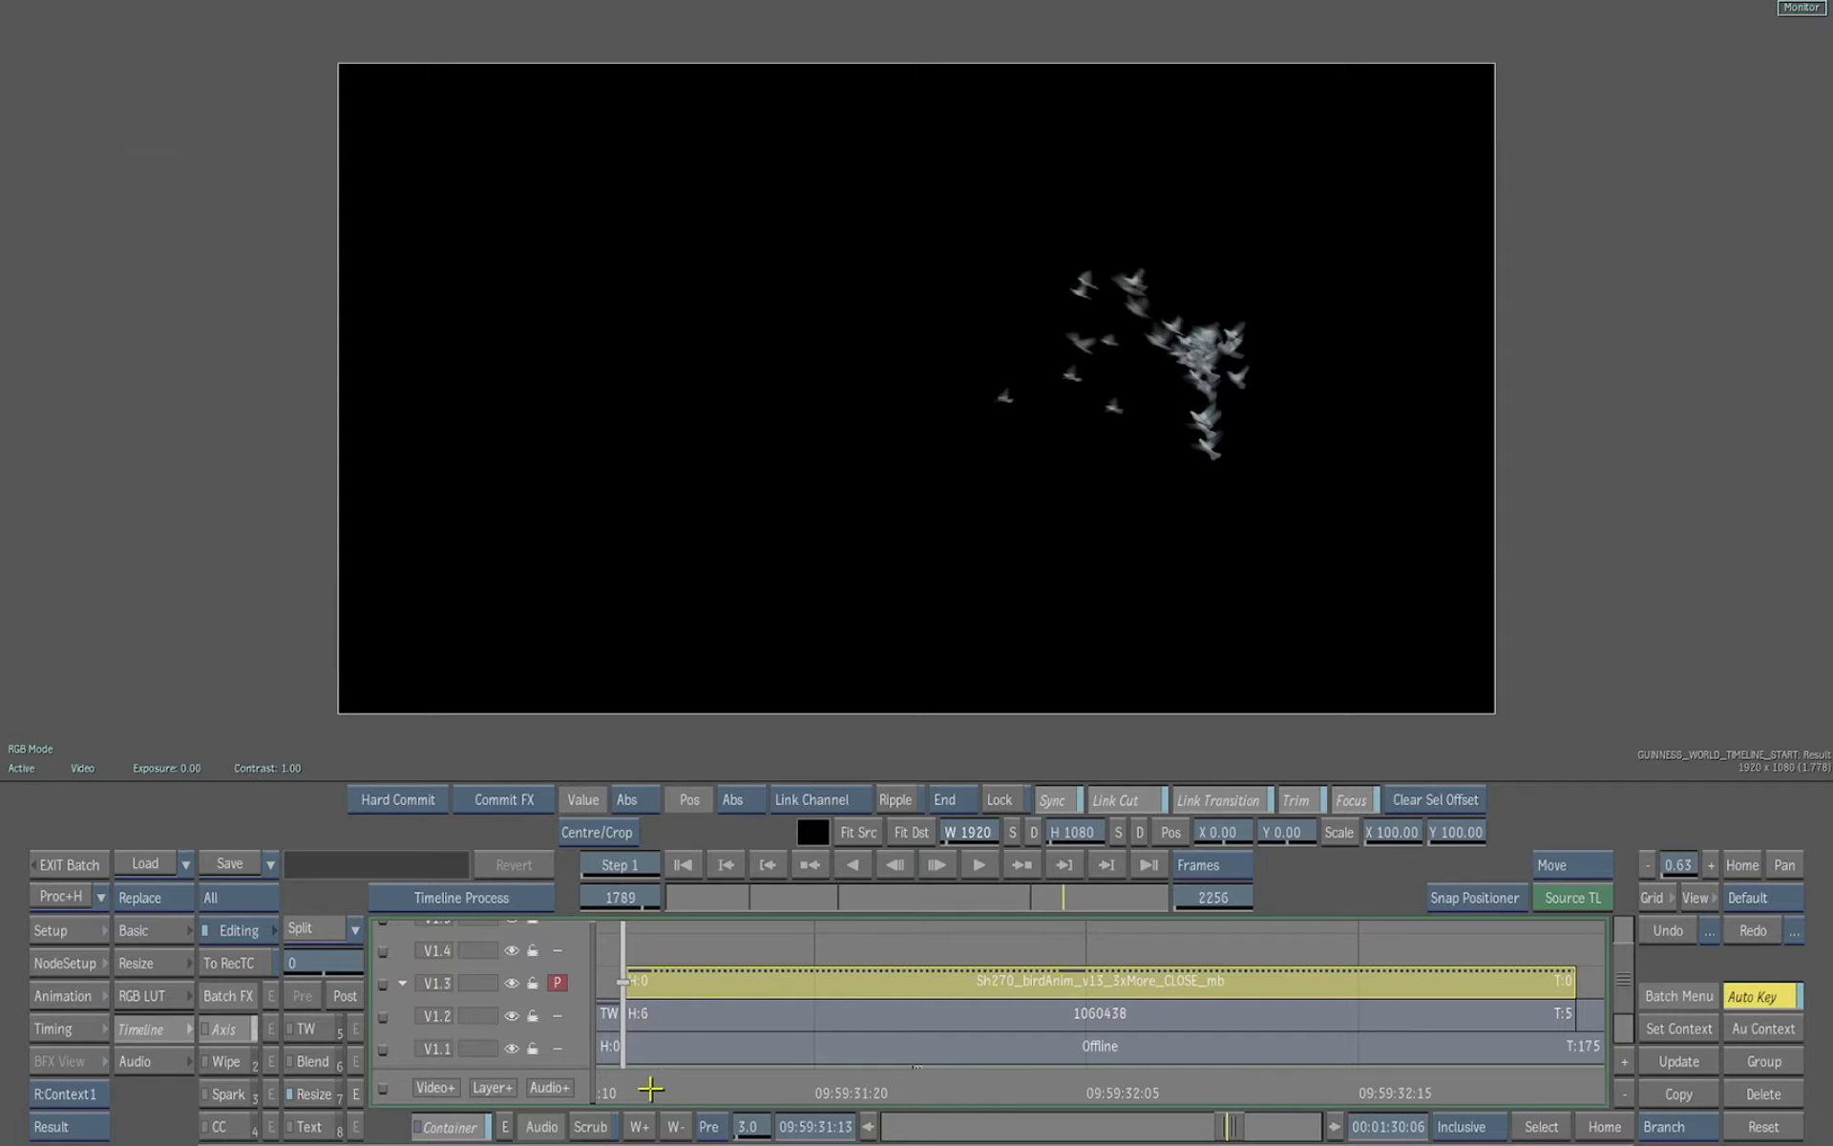
pyautogui.moveTo(642, 1085); pyautogui.dragTo(1149, 1090)
pyautogui.click(819, 1021)
pyautogui.moveTo(1013, 1089); pyautogui.dragTo(733, 1090)
pyautogui.press('Up')
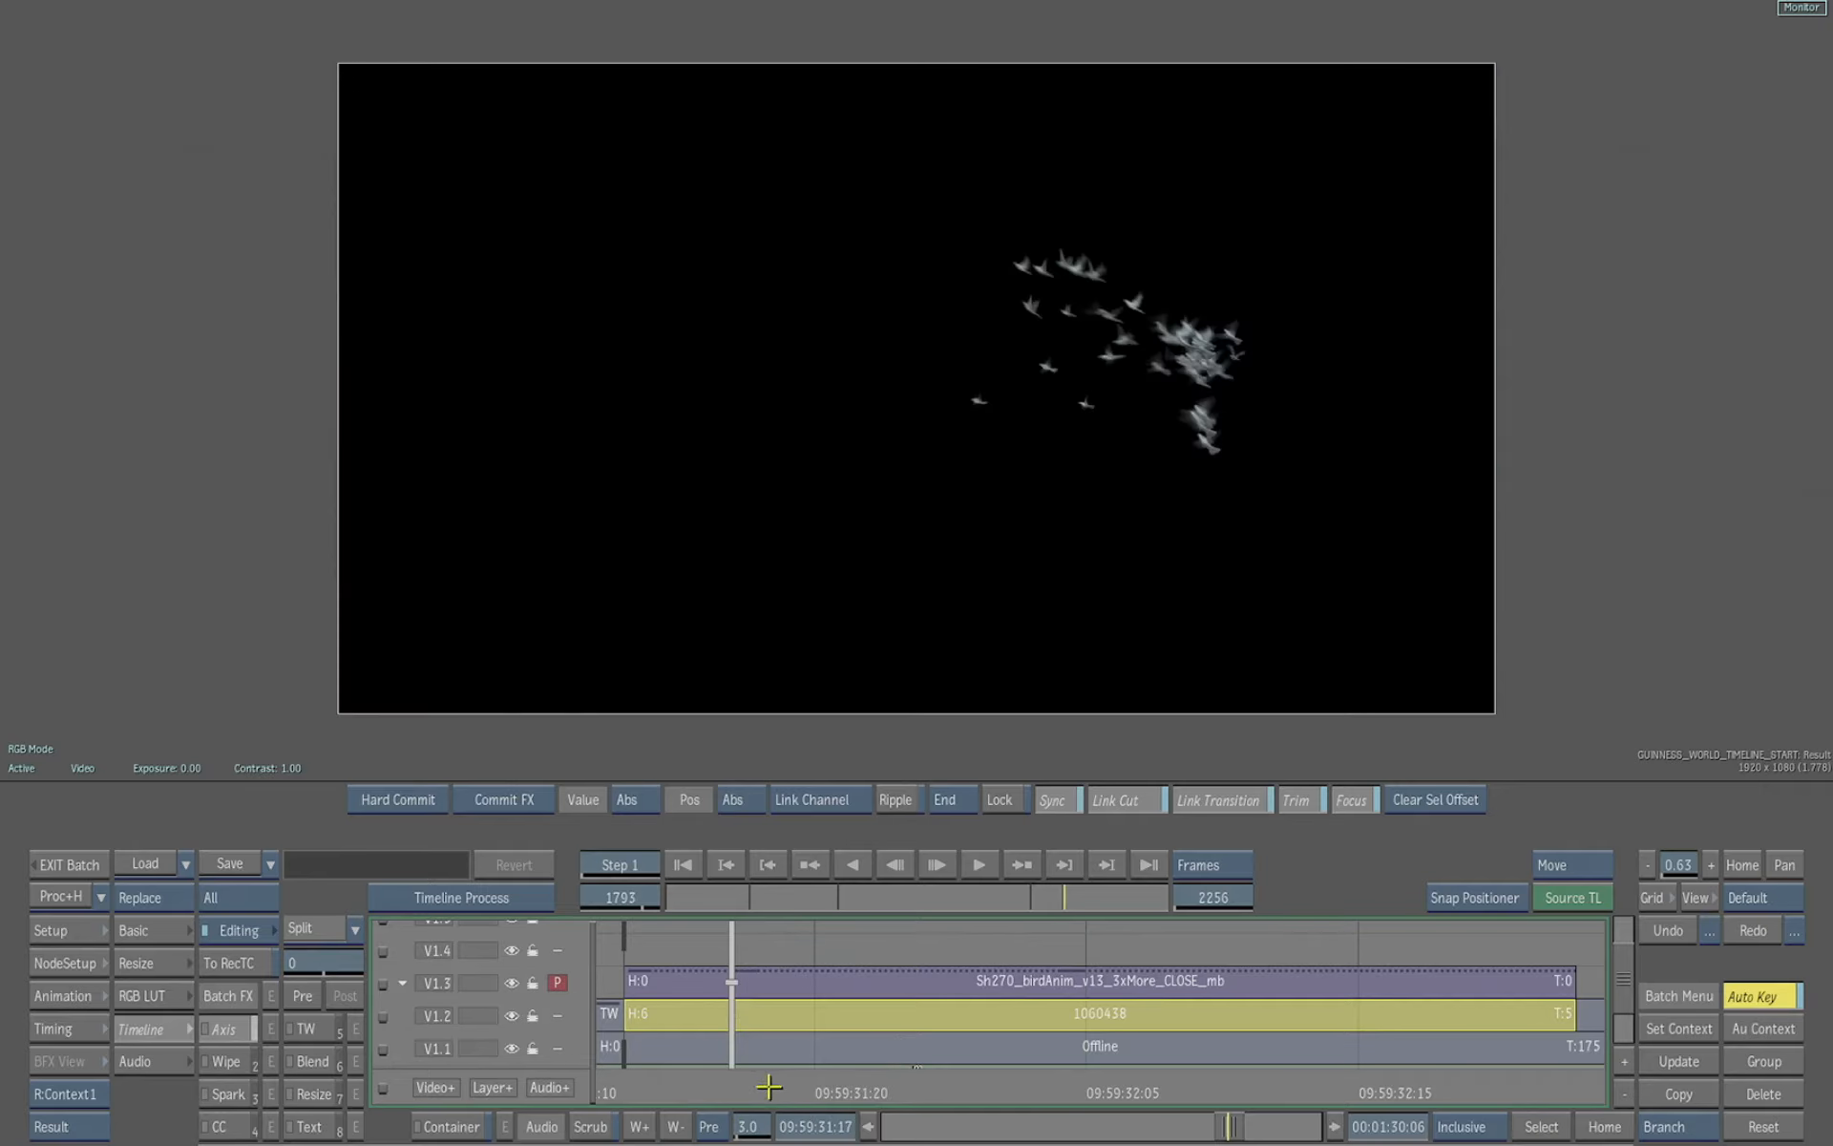
# Open the container of the Sh270_birdAnim_v13_3xMore_CLOSE_mb clip and scrub through its frames
pyautogui.click(801, 981)
pyautogui.moveTo(748, 1089)
pyautogui.mouseDown()
pyautogui.moveTo(1286, 1080)
pyautogui.moveTo(773, 1088)
pyautogui.moveTo(1342, 1096)
pyautogui.moveTo(704, 1096)
pyautogui.moveTo(818, 1096)
pyautogui.moveTo(731, 1096)
pyautogui.mouseUp()
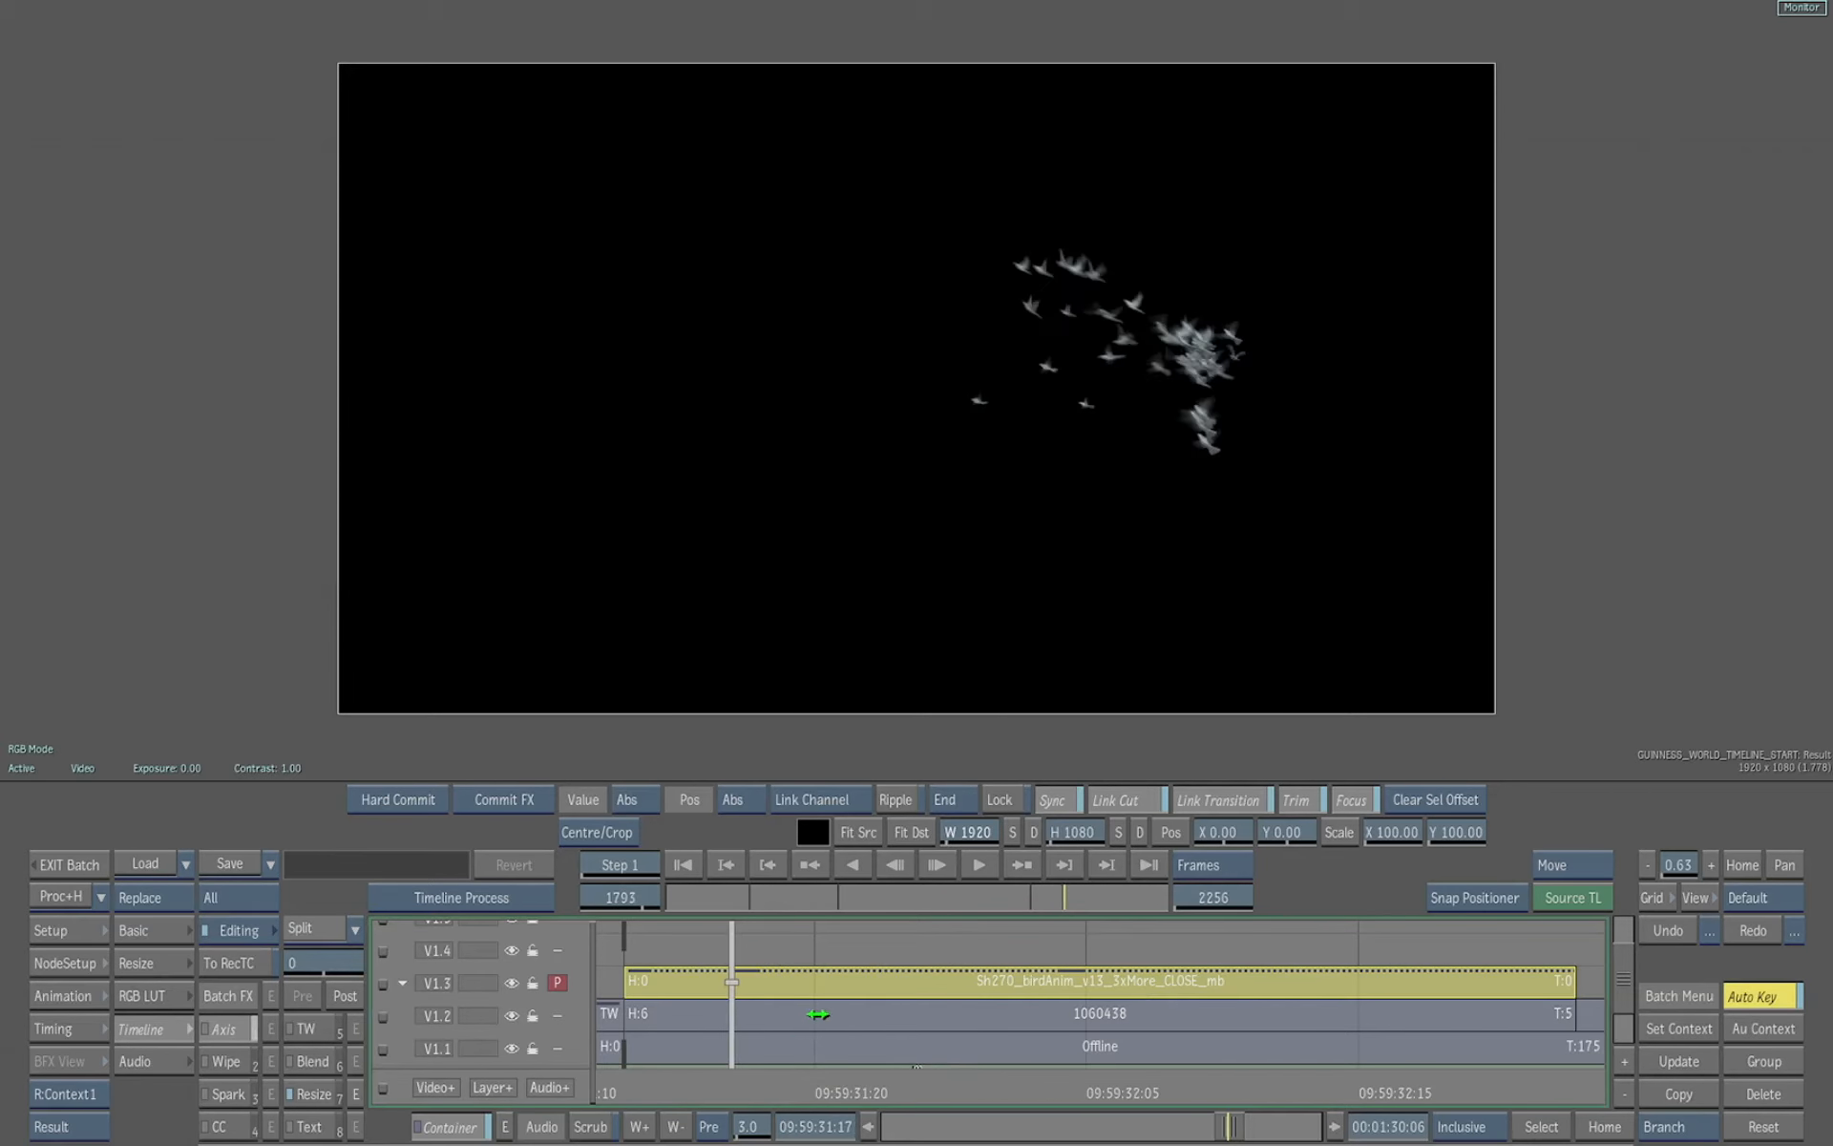
pyautogui.click(818, 1014)
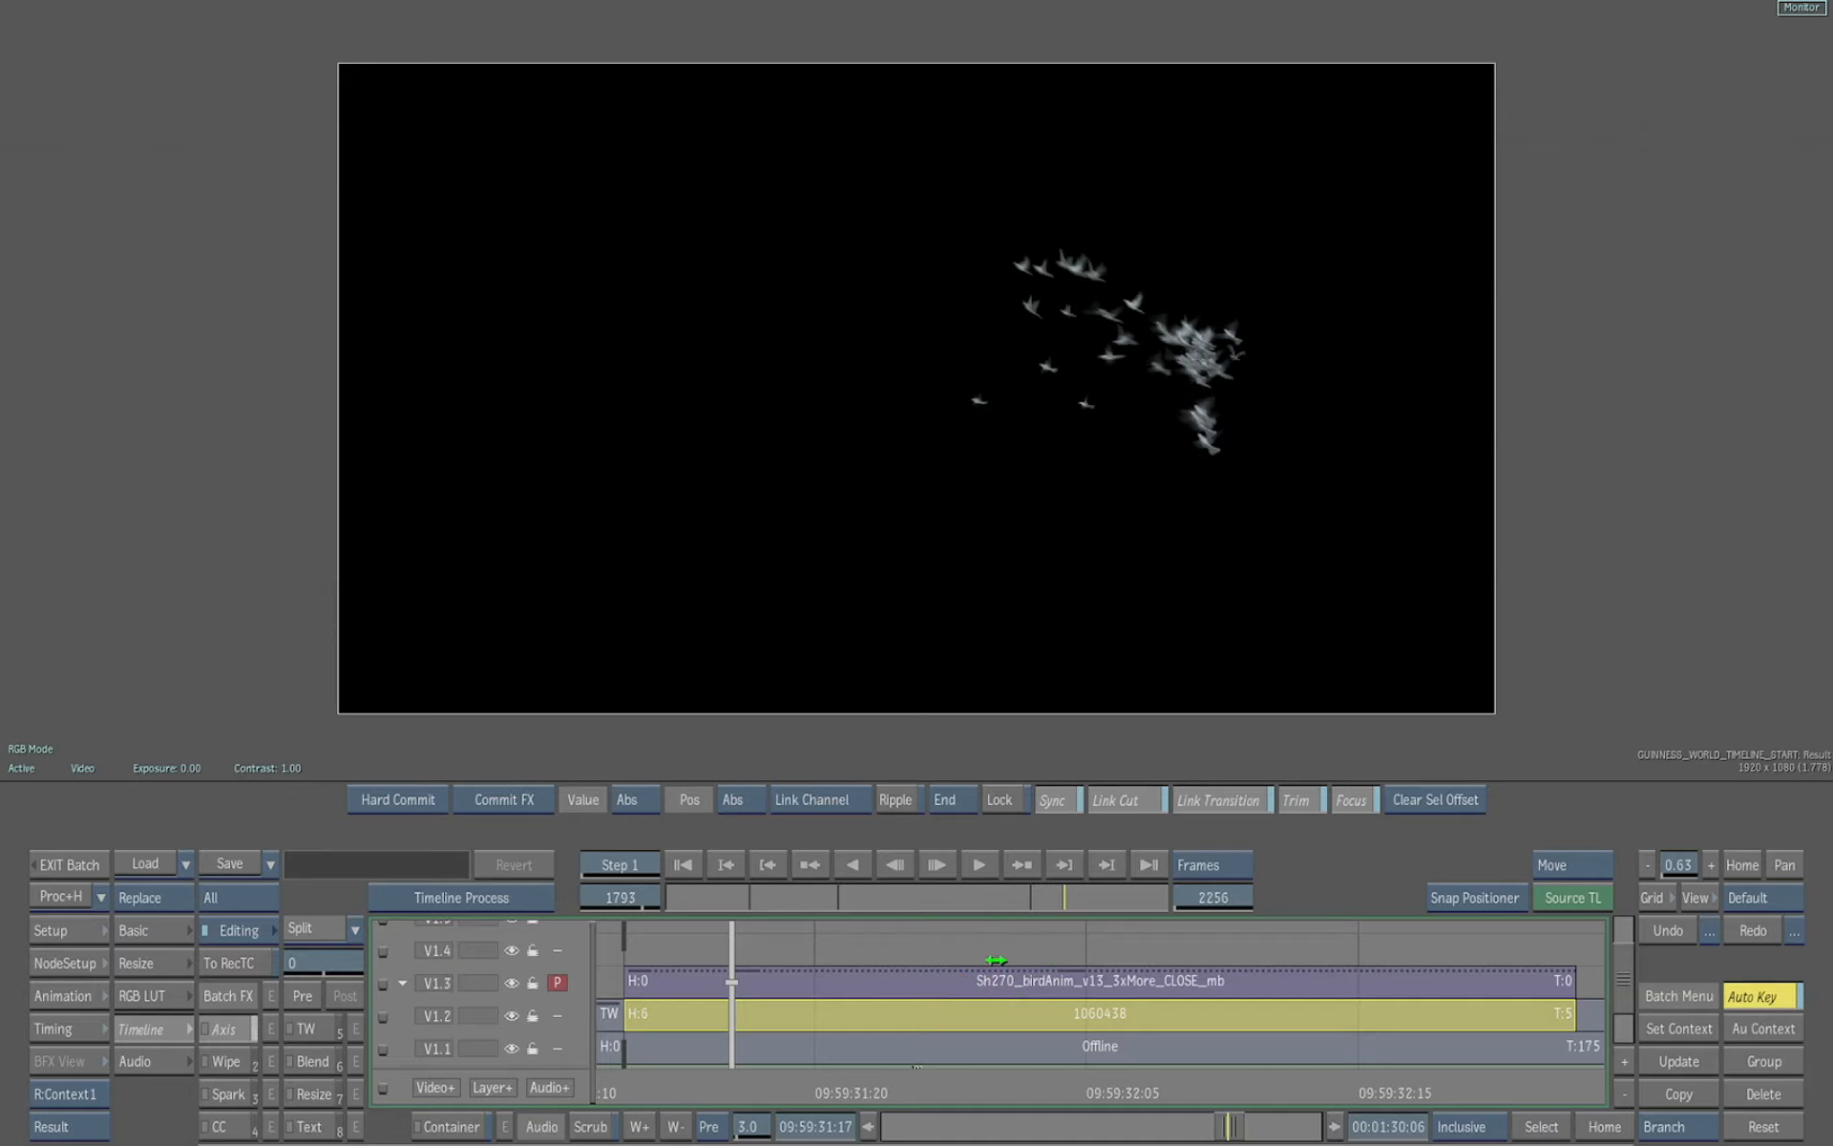
pyautogui.click(932, 979)
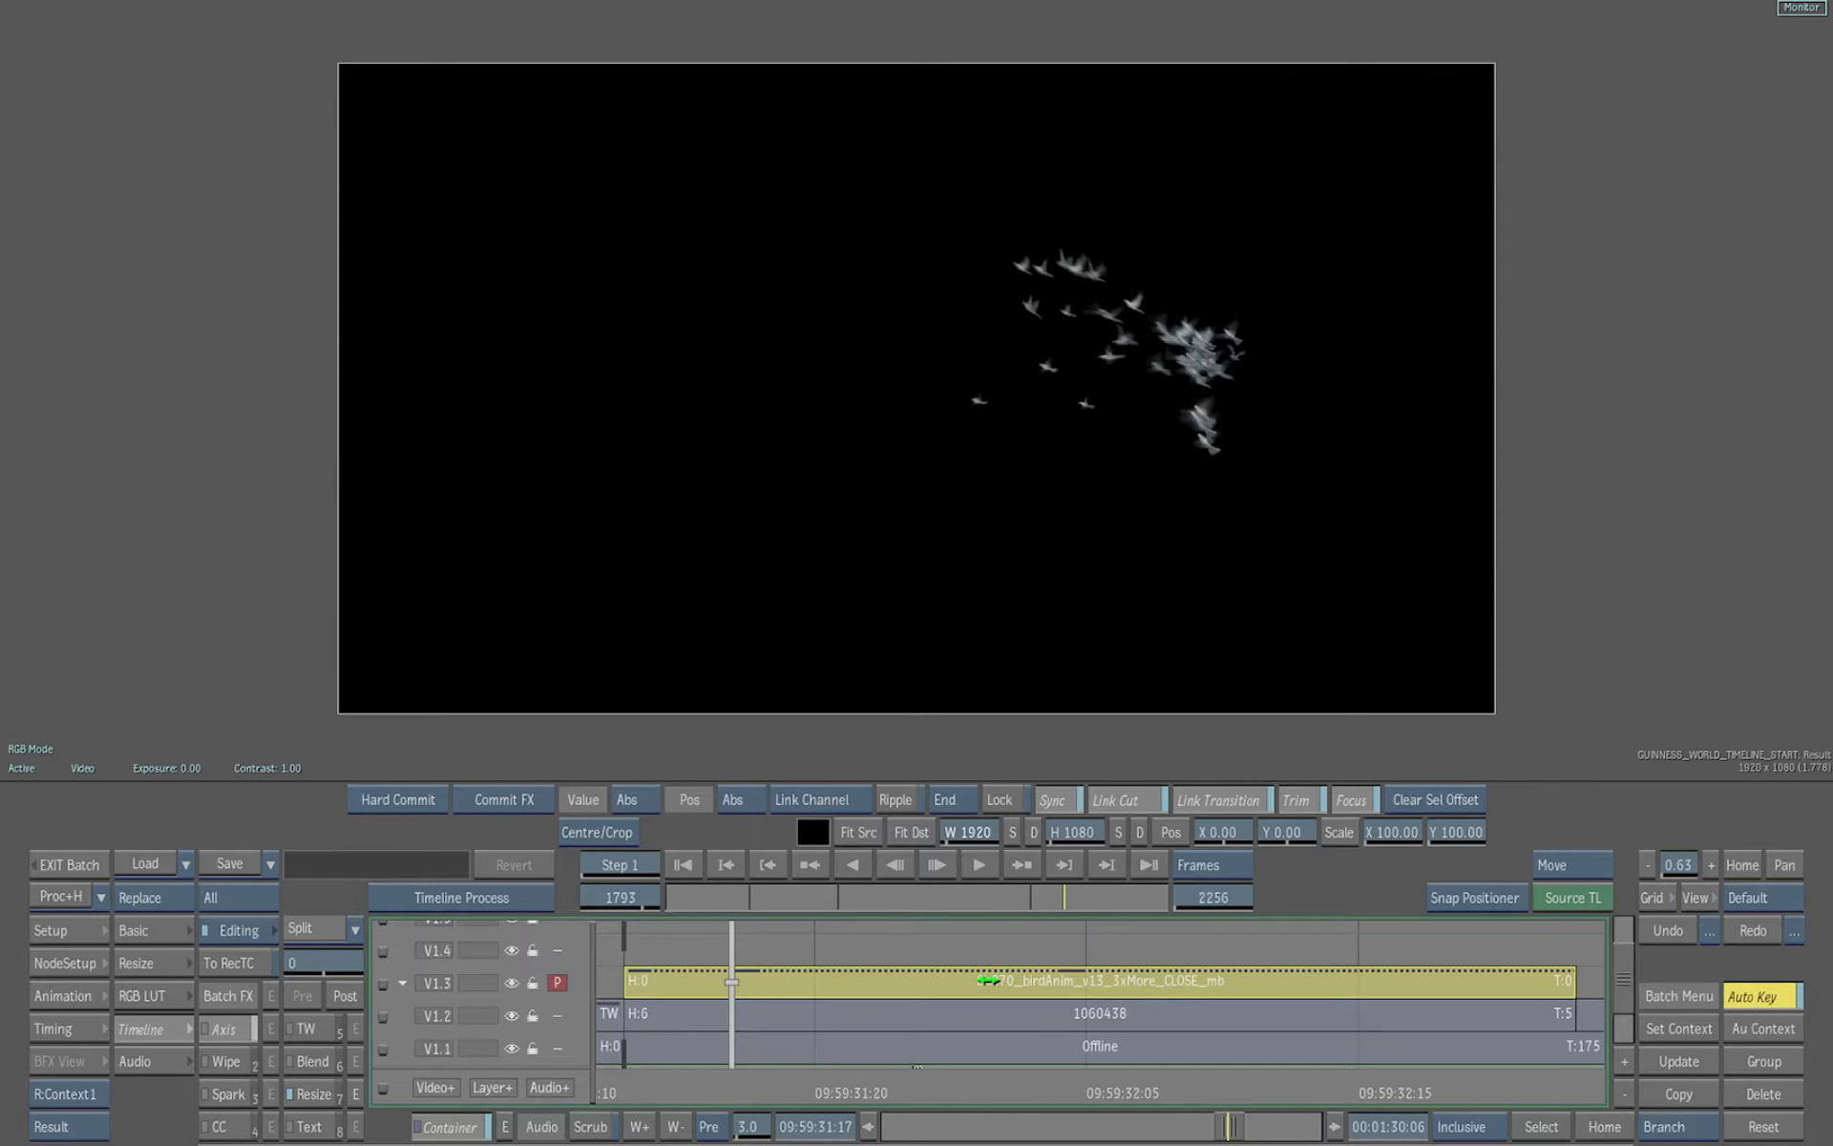
pyautogui.doubleClick(991, 981)
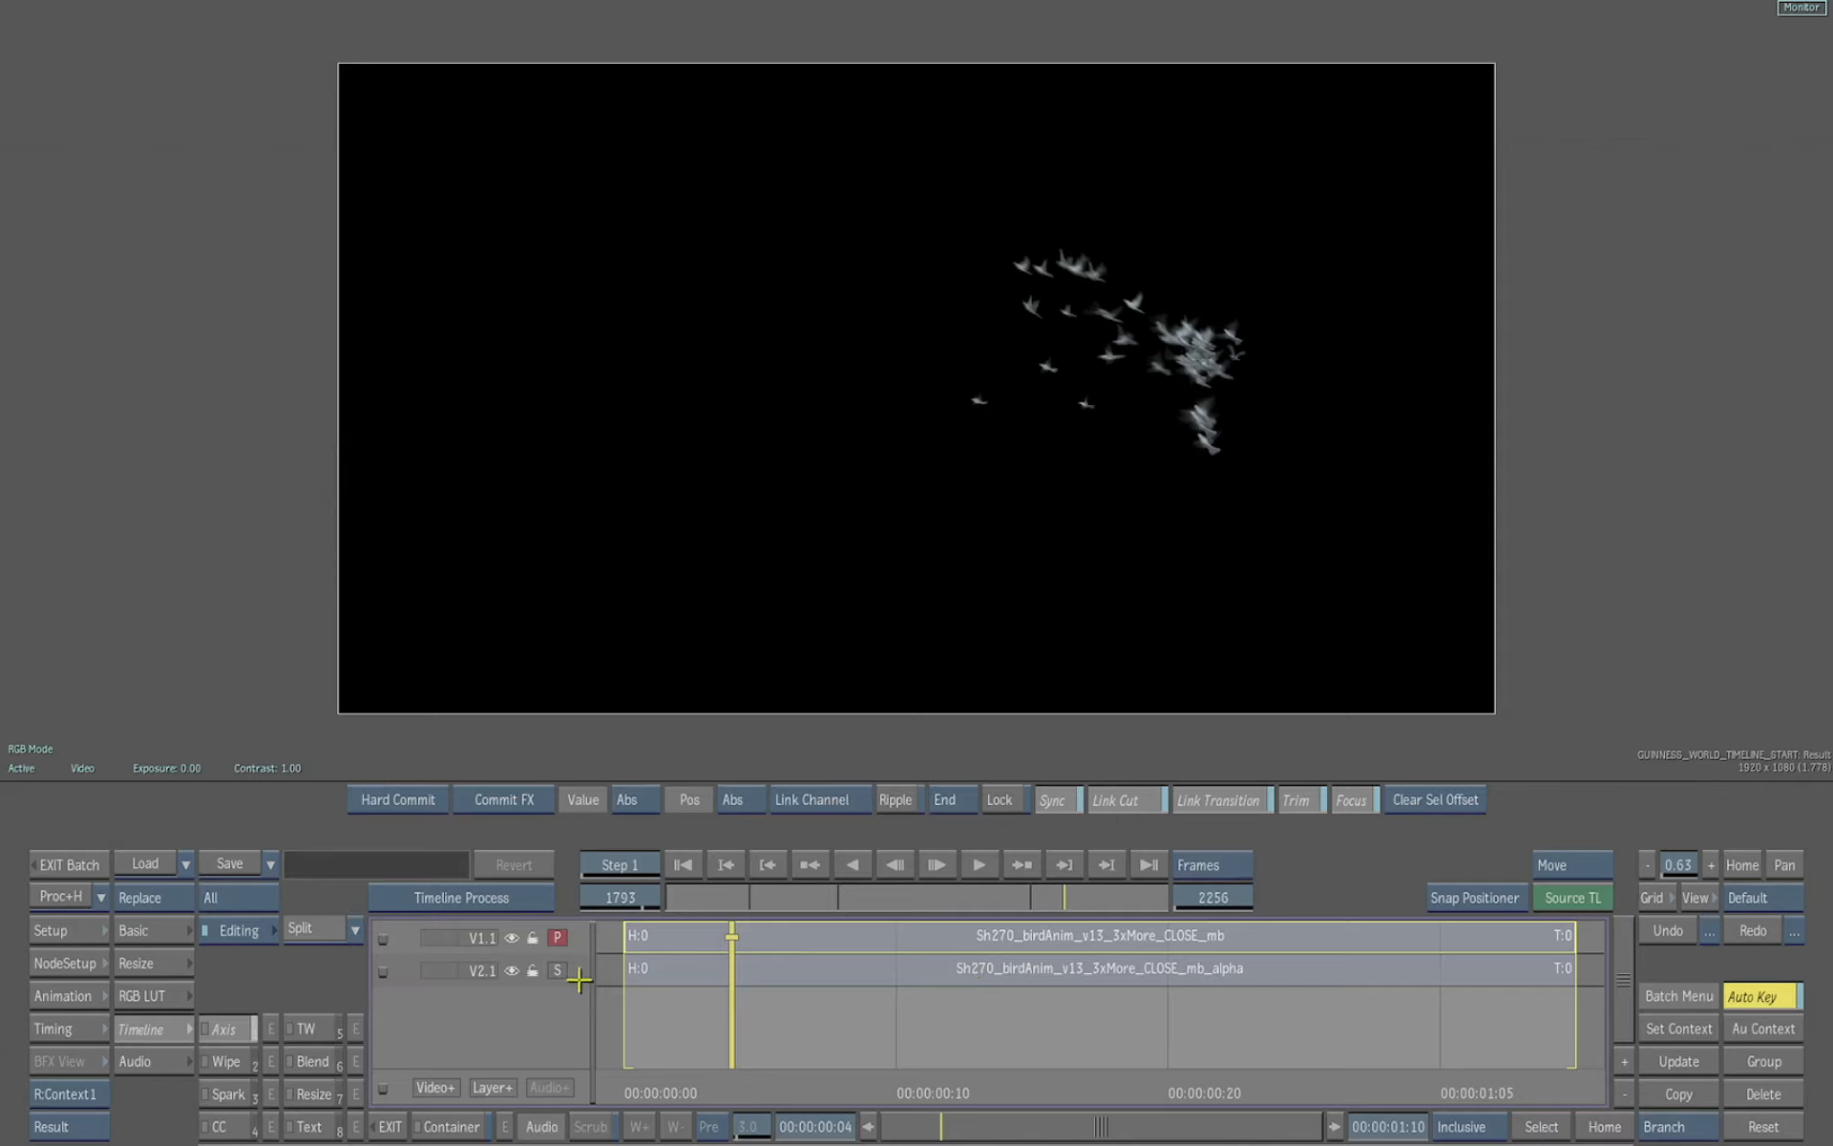
pyautogui.moveTo(765, 1085); pyautogui.dragTo(950, 1083)
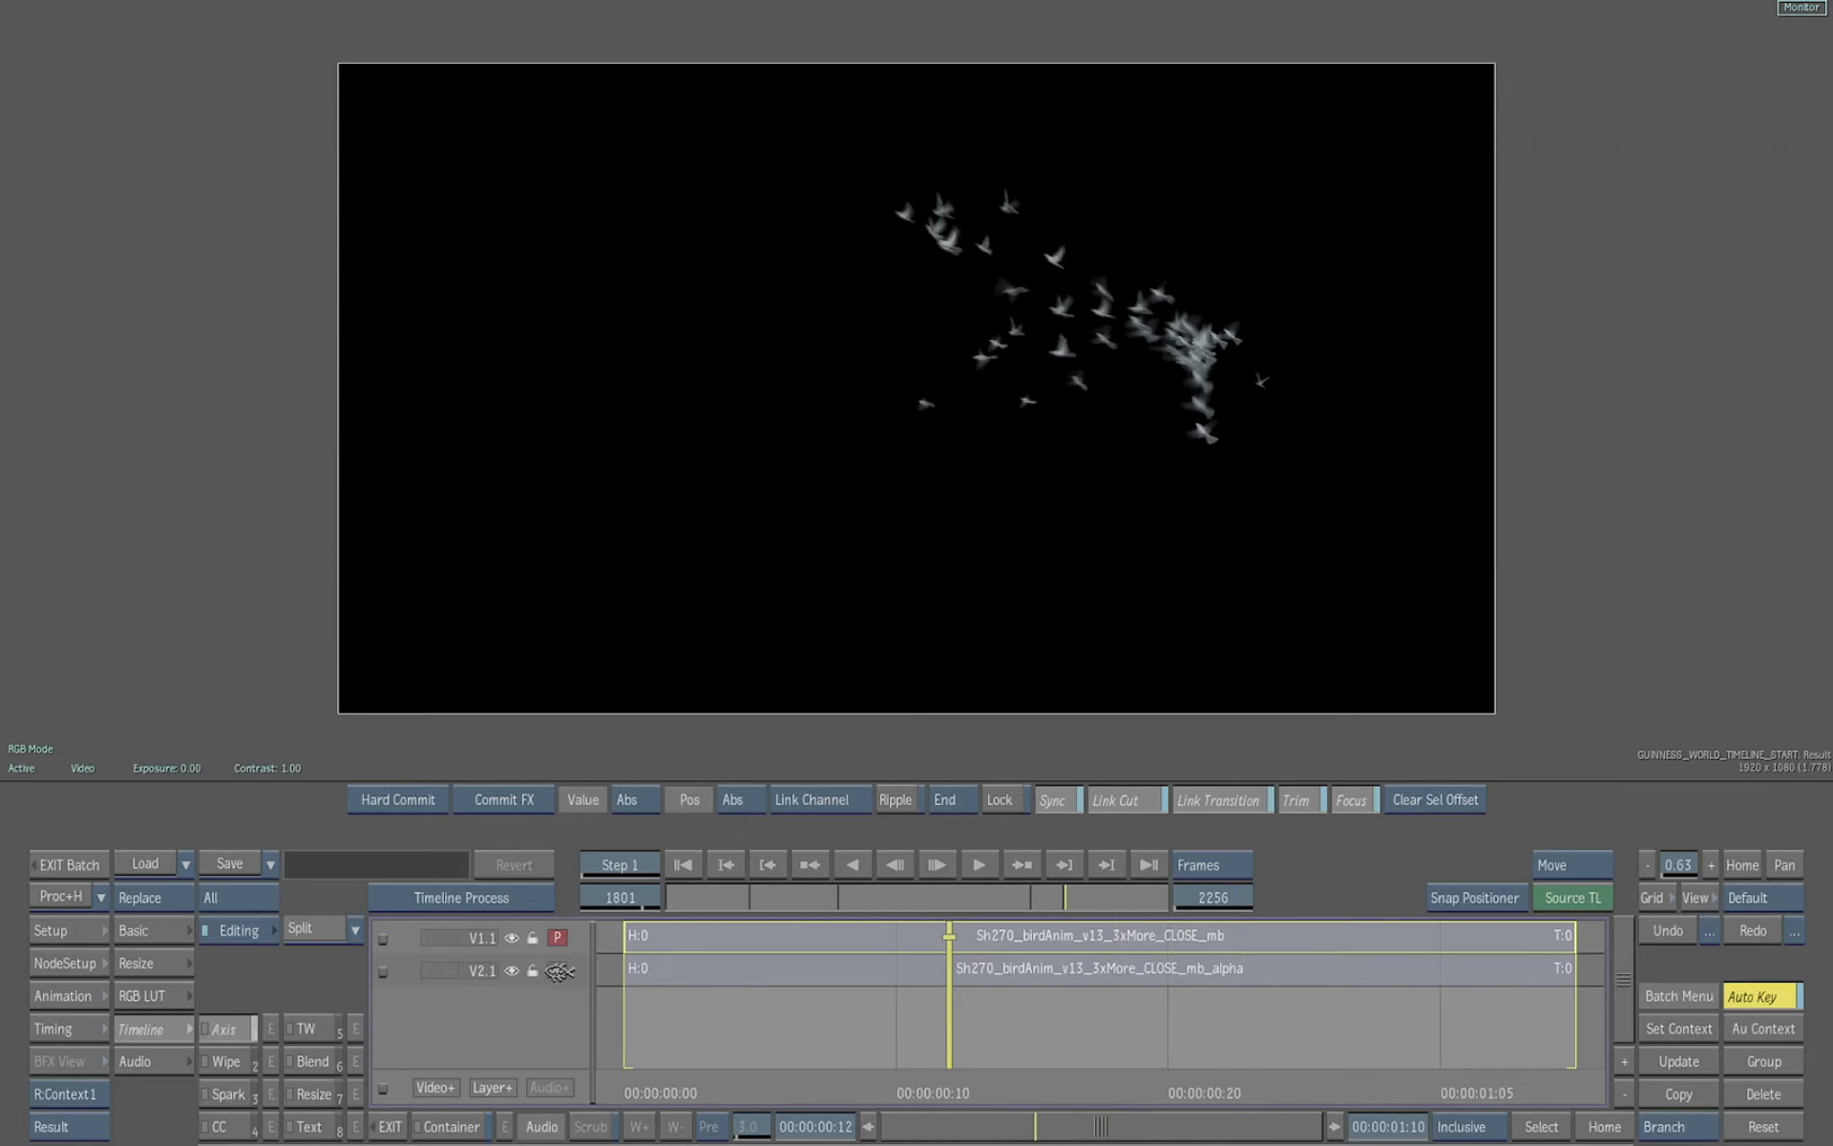
# Preview the bird clip's alpha track, switch back to its fill track, and exit the container
pyautogui.click(558, 970)
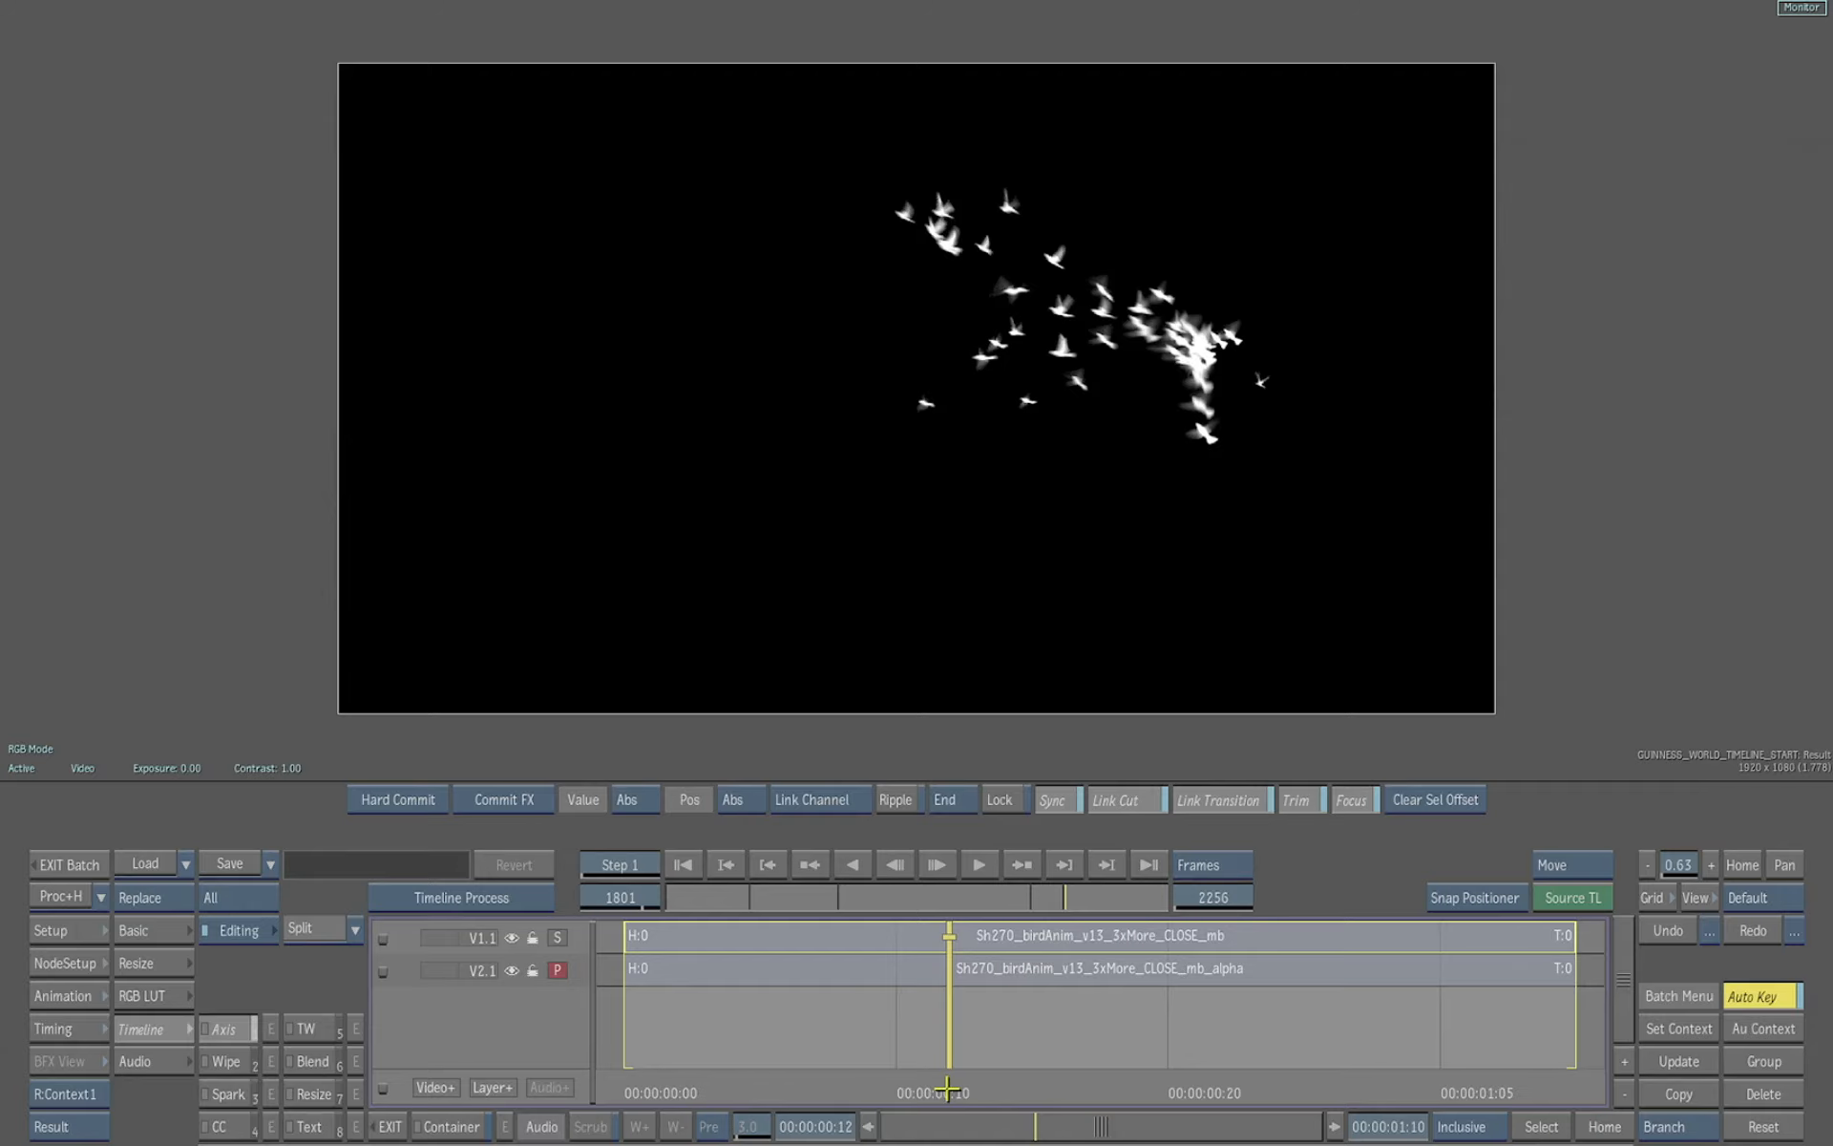
pyautogui.moveTo(947, 1089)
pyautogui.mouseDown()
pyautogui.moveTo(1238, 1085)
pyautogui.moveTo(950, 1085)
pyautogui.mouseUp()
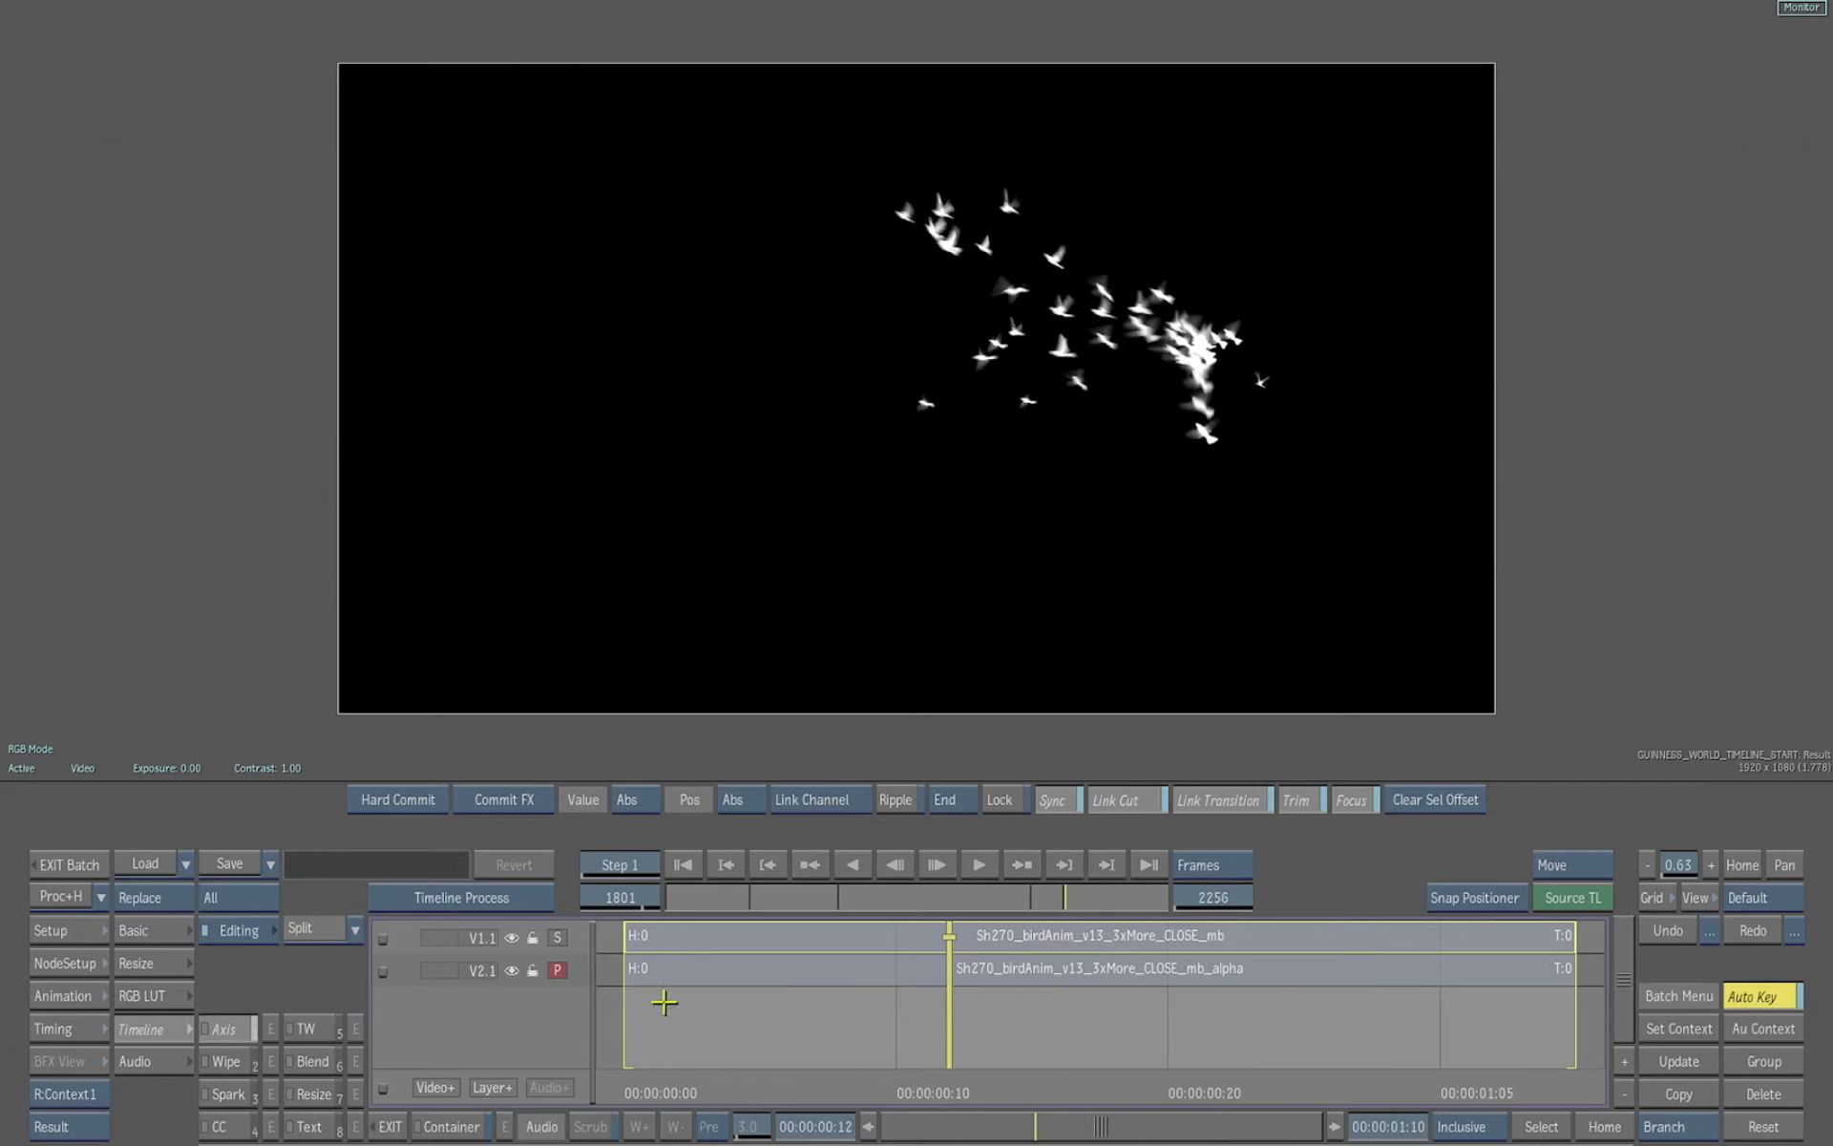
pyautogui.click(567, 939)
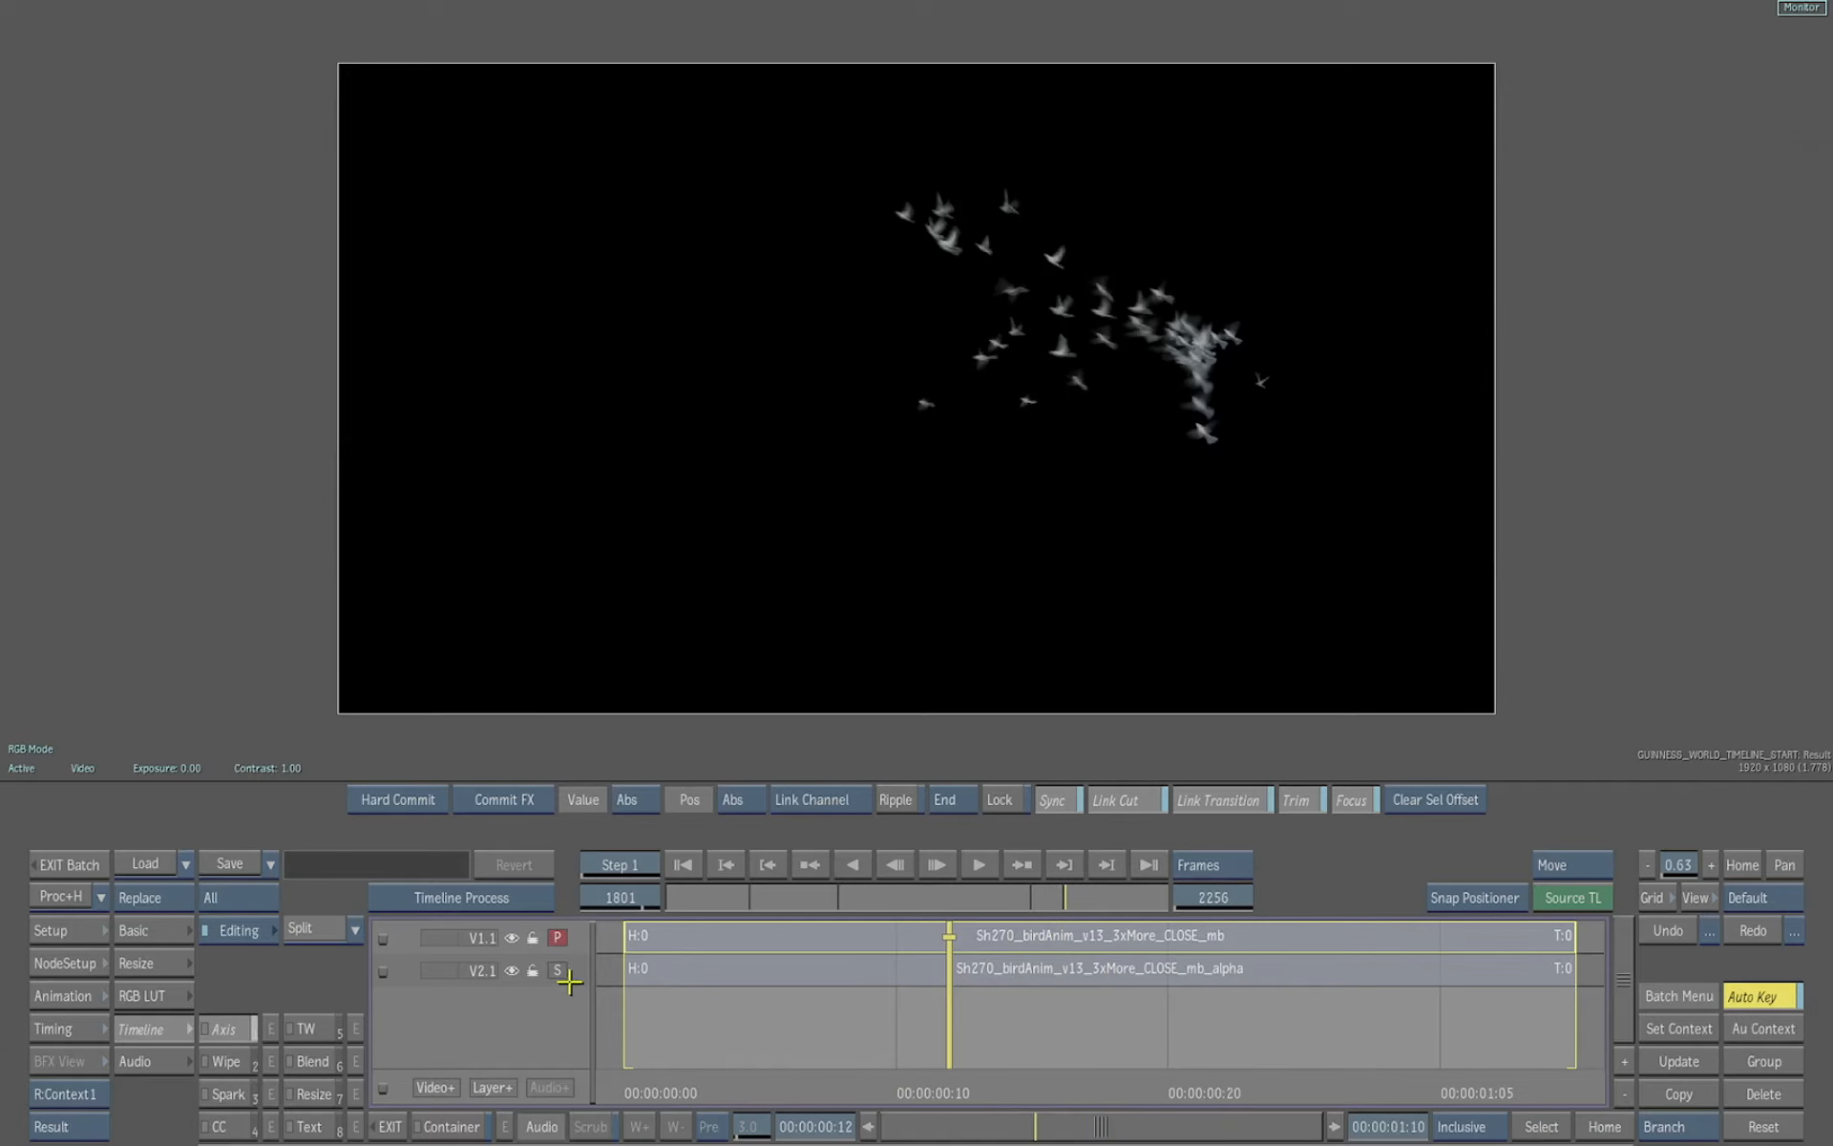
pyautogui.click(389, 1127)
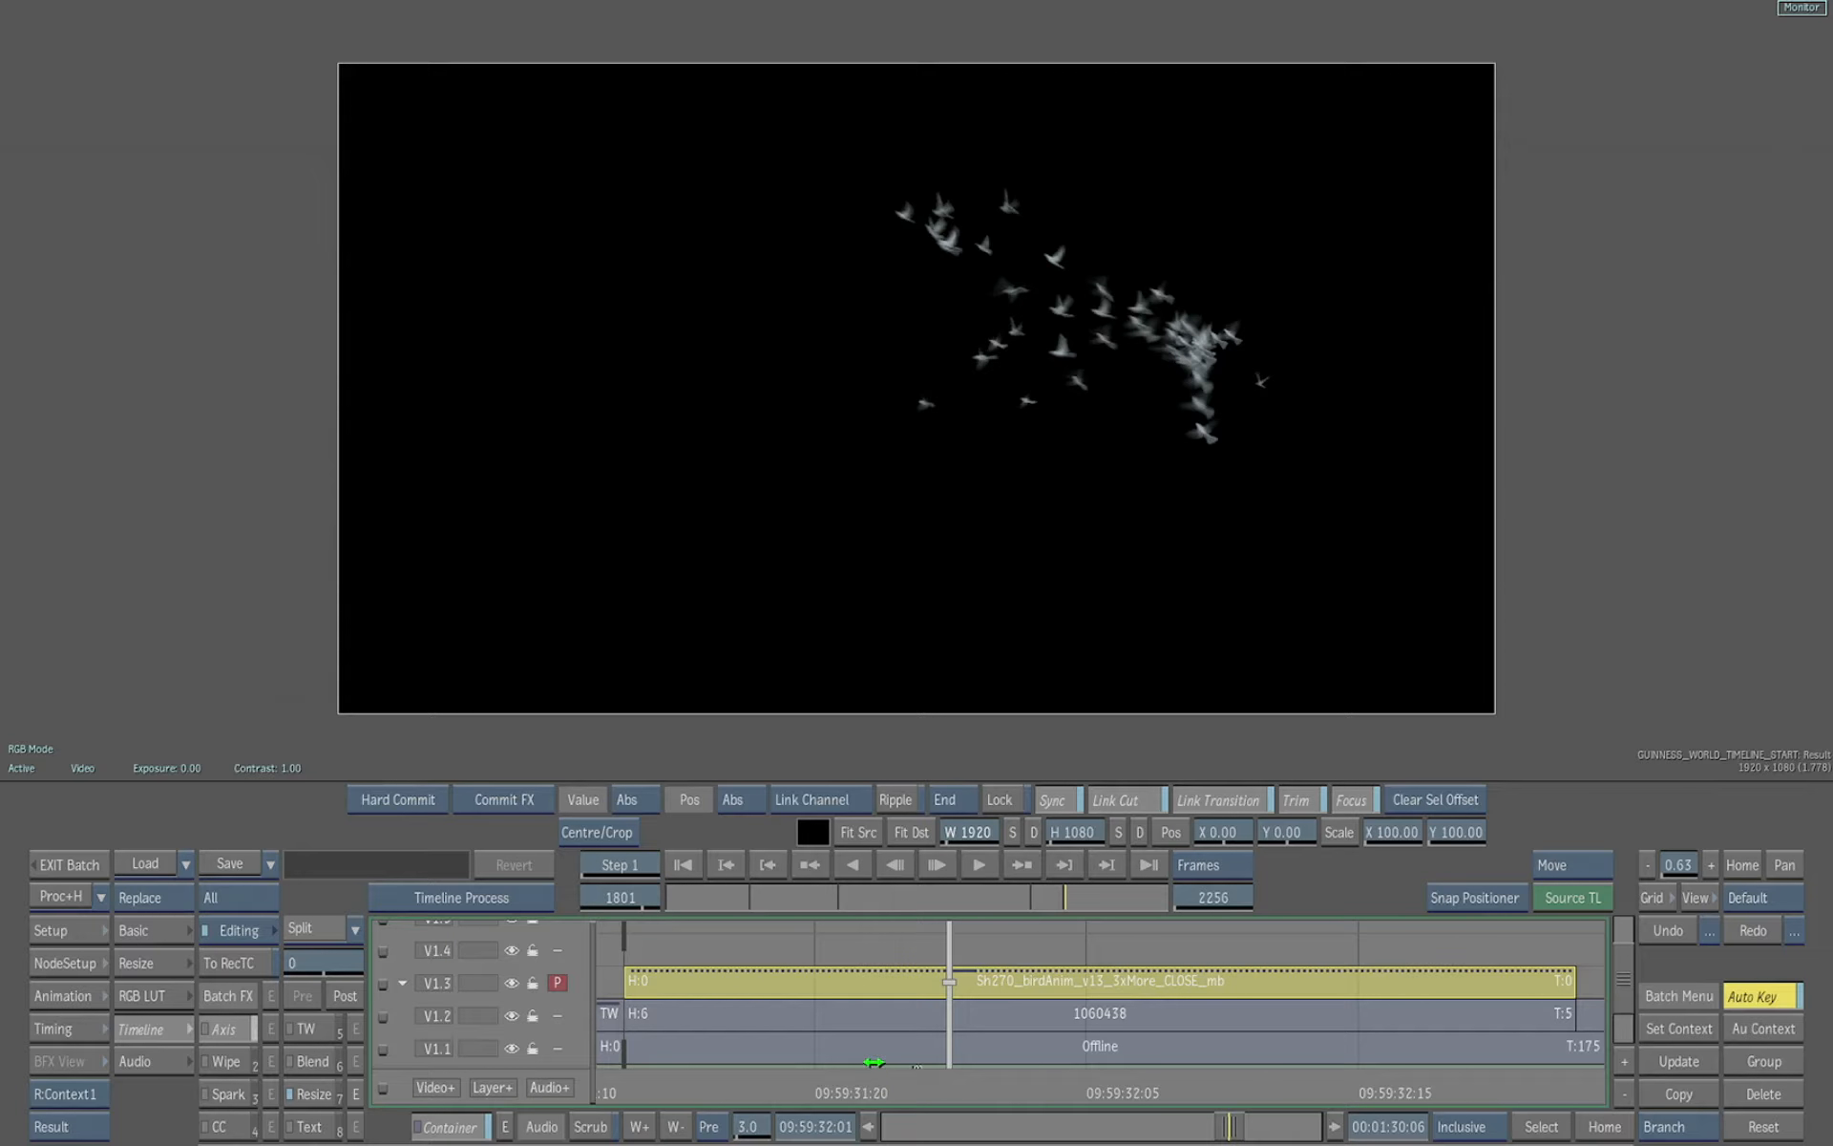
# Create a Batch FX on the 1060438 clip on track V1.2
pyautogui.press('Up')
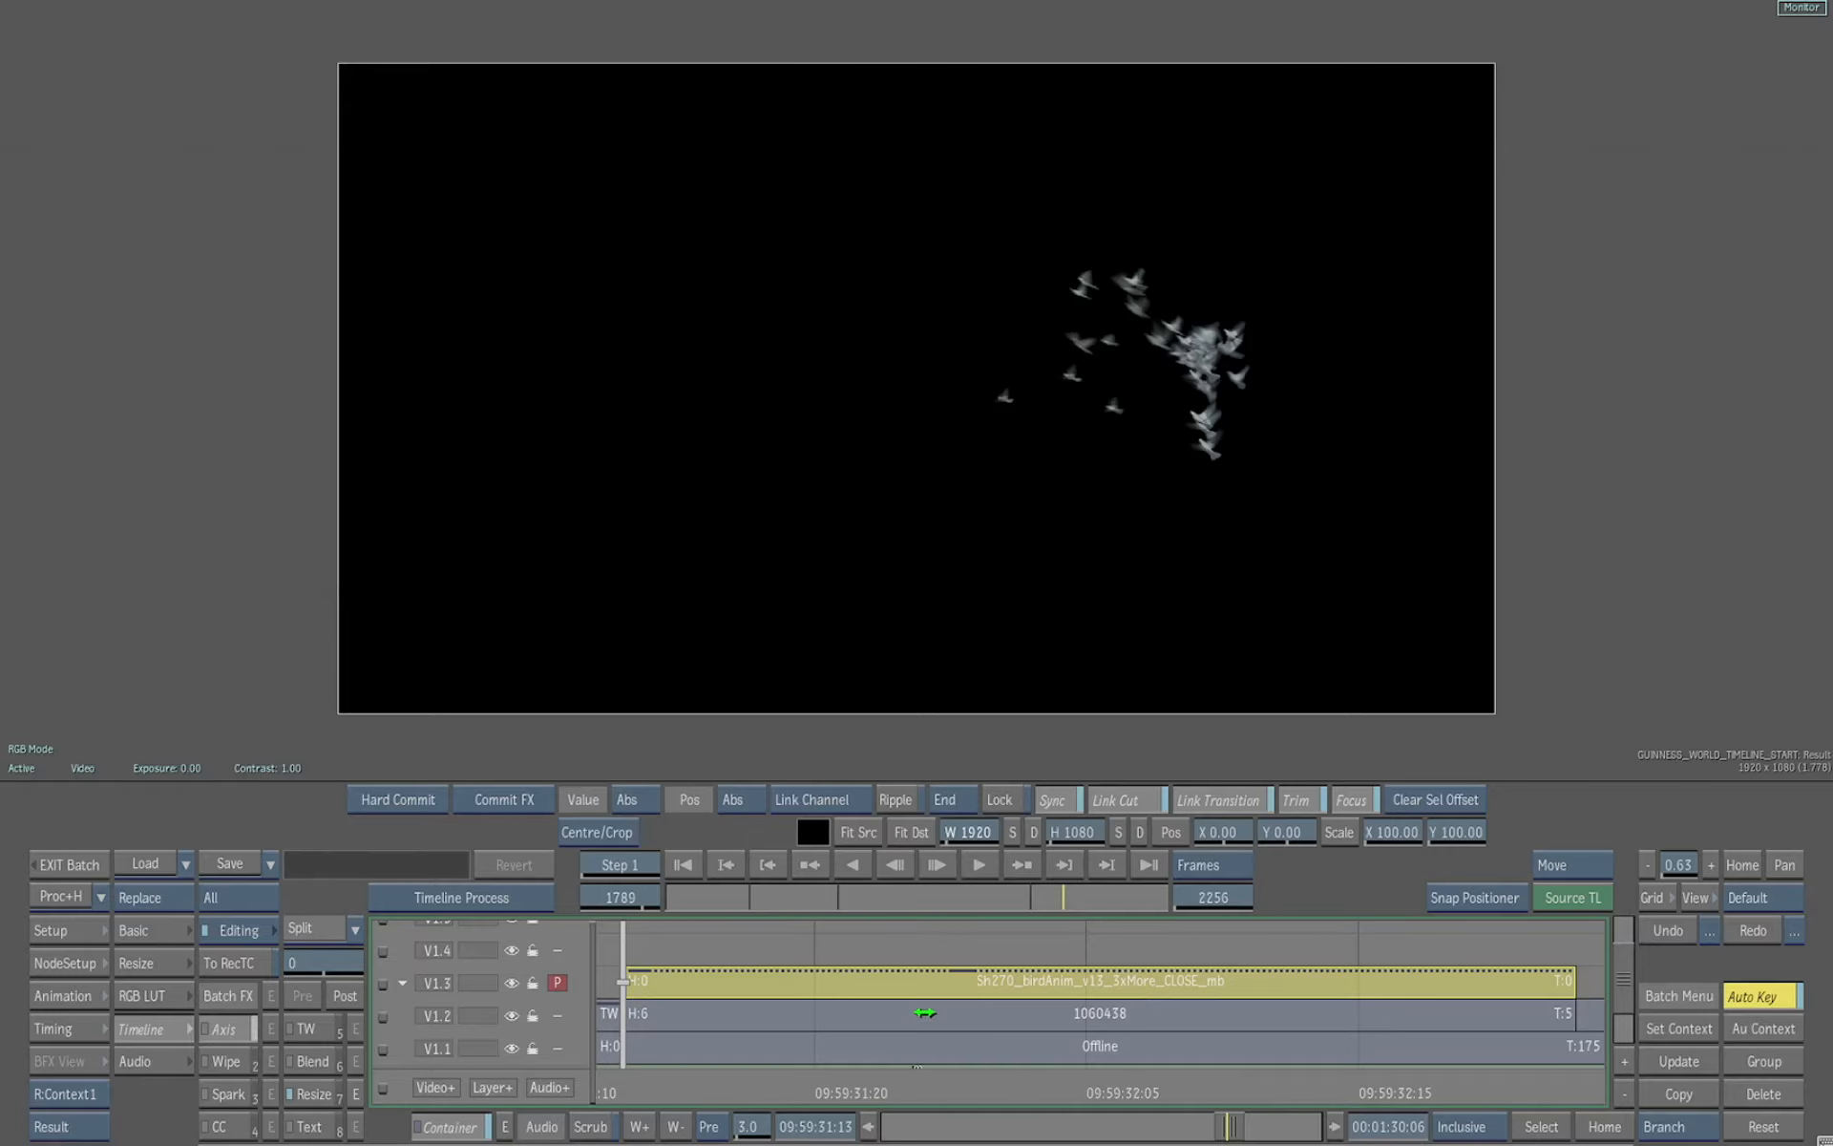
pyautogui.keyDown('ctrl'); pyautogui.click(925, 1014); pyautogui.keyUp('ctrl')
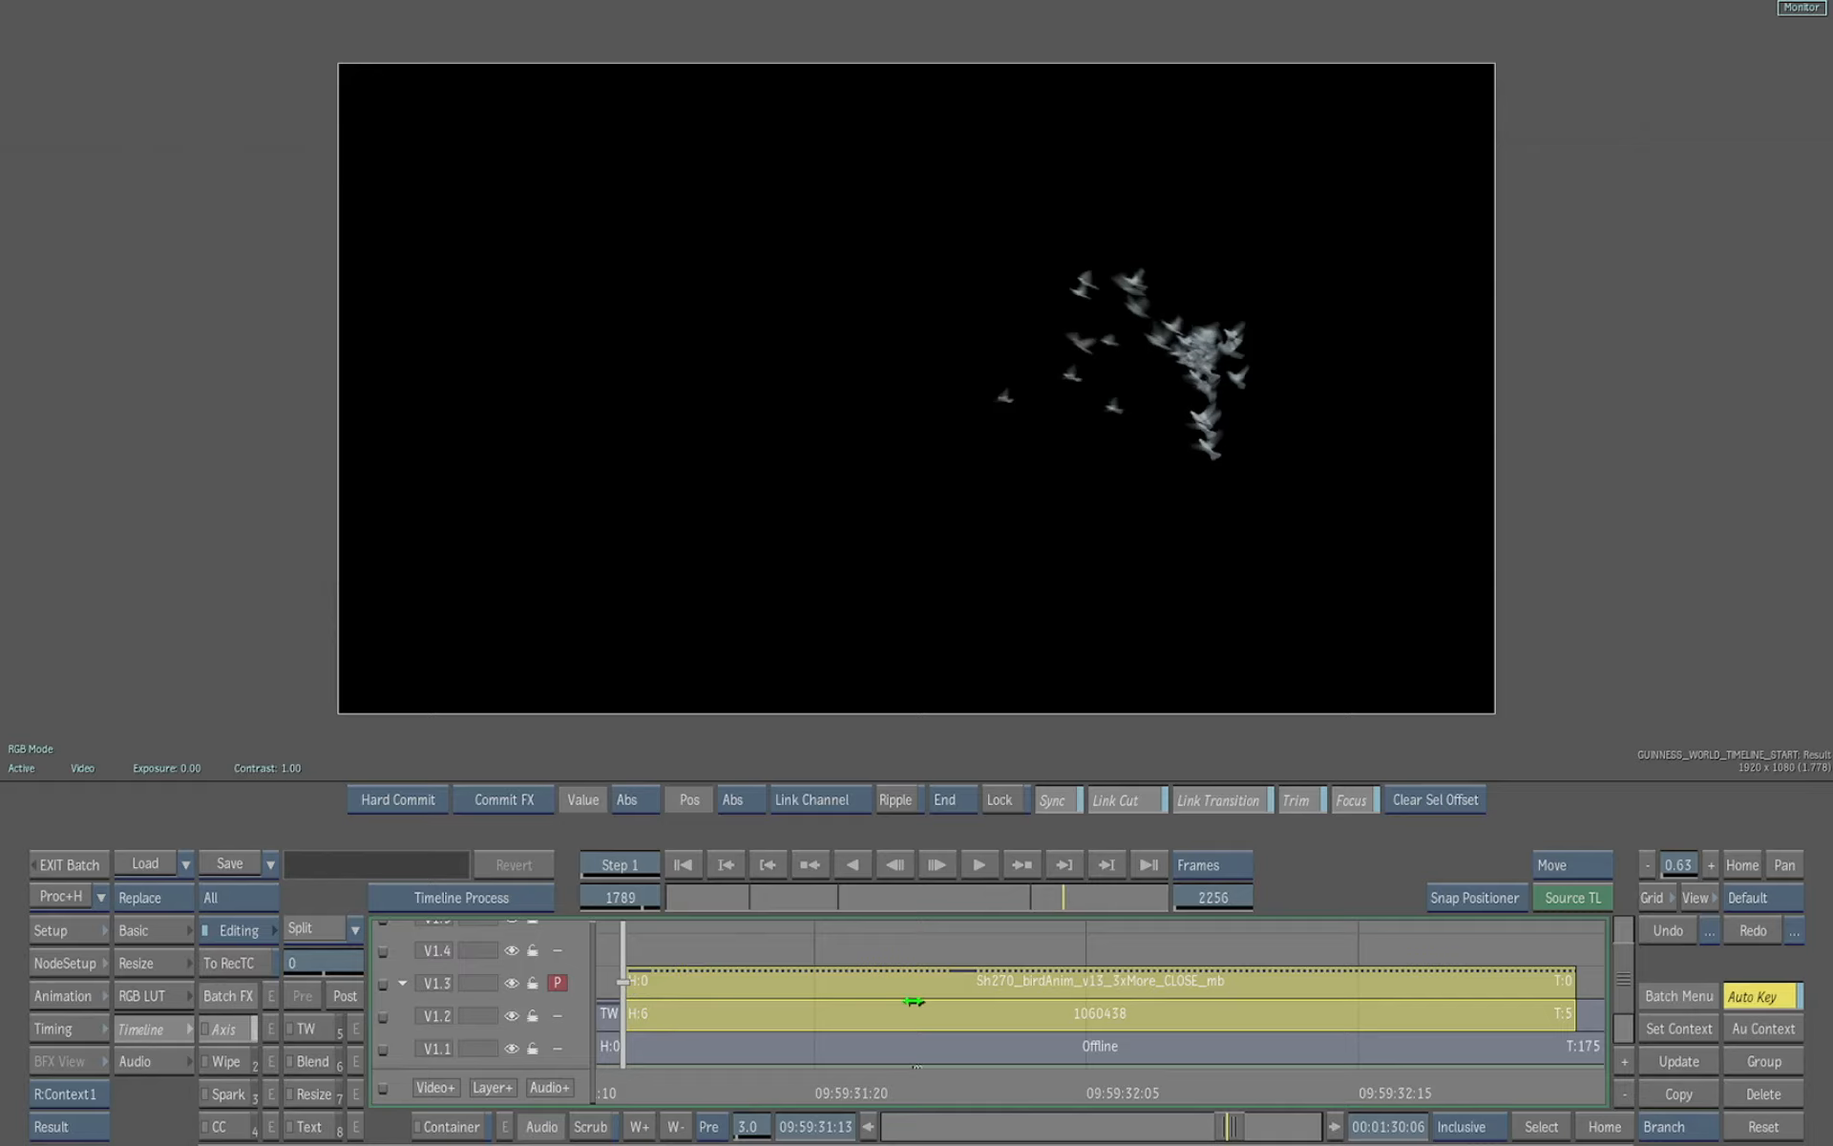
pyautogui.click(345, 996)
pyautogui.click(1253, 865)
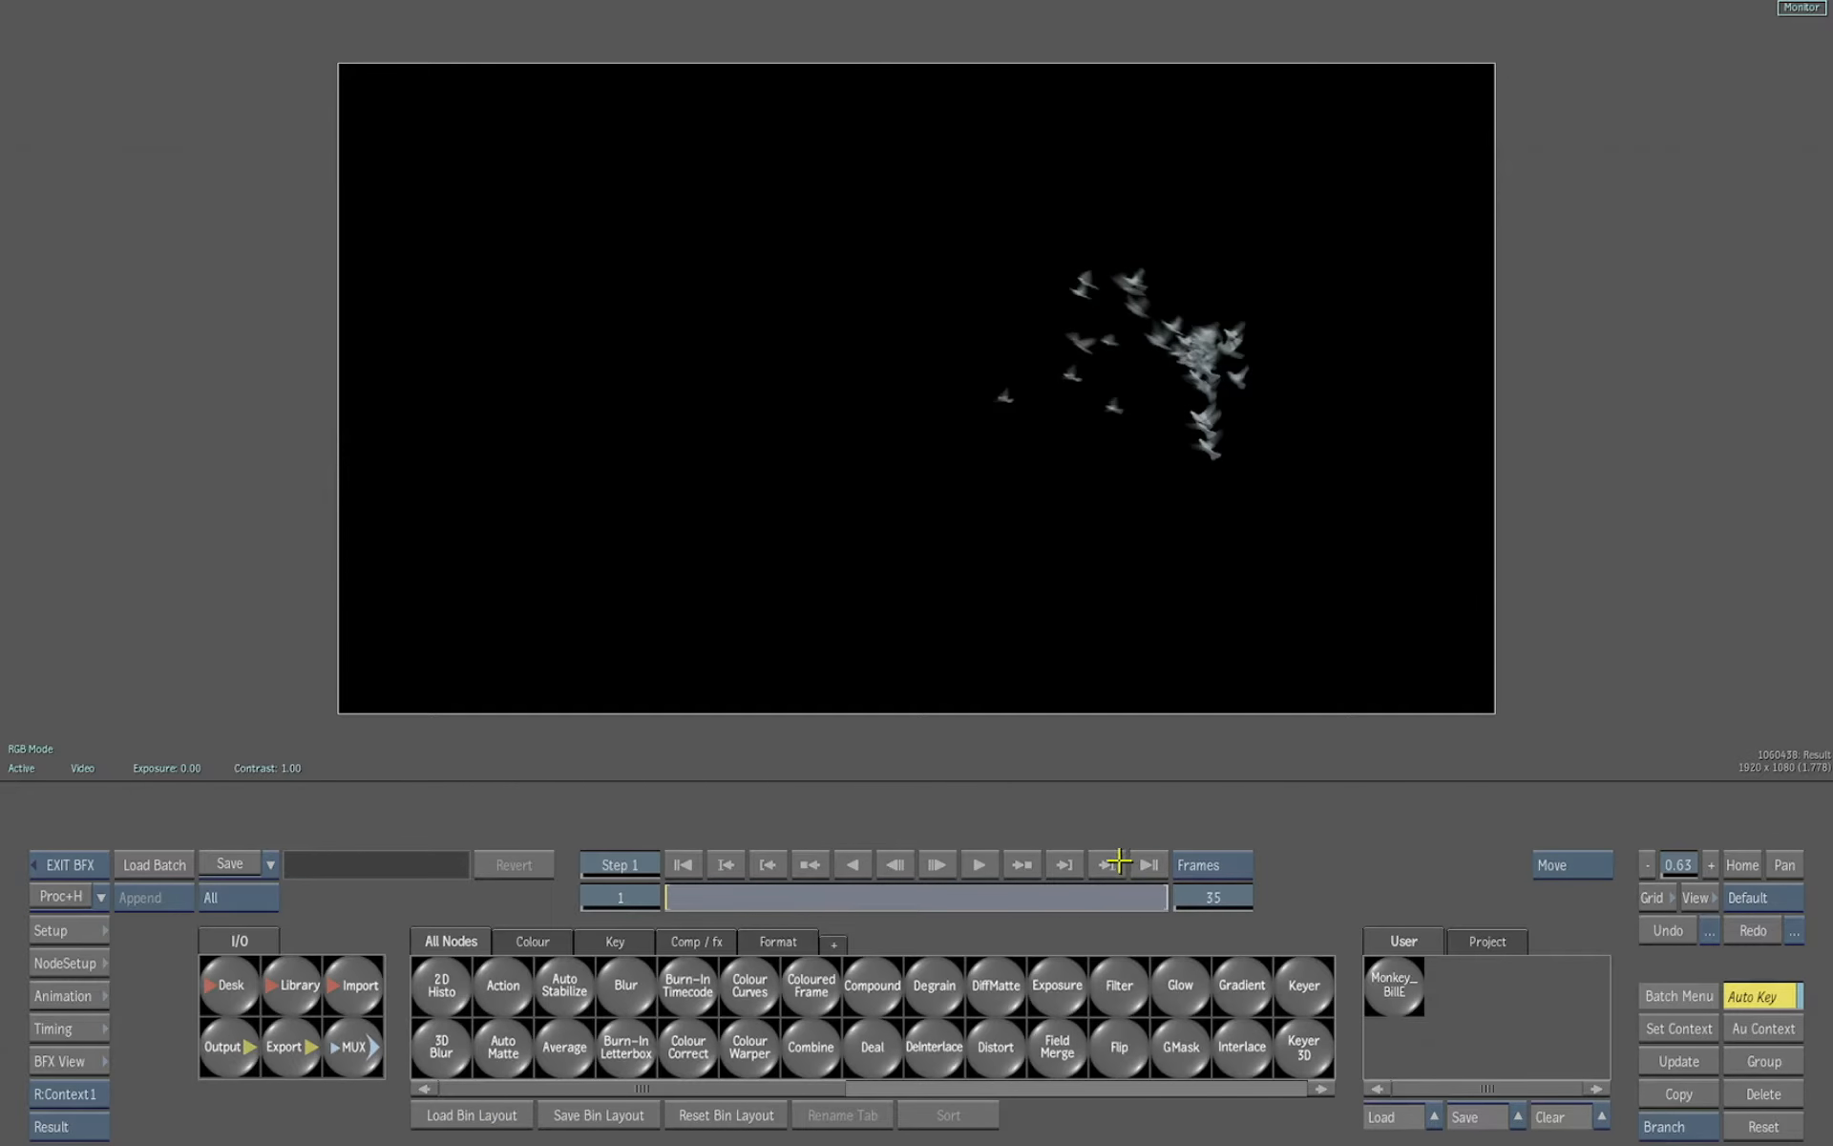
pyautogui.press('Escape')
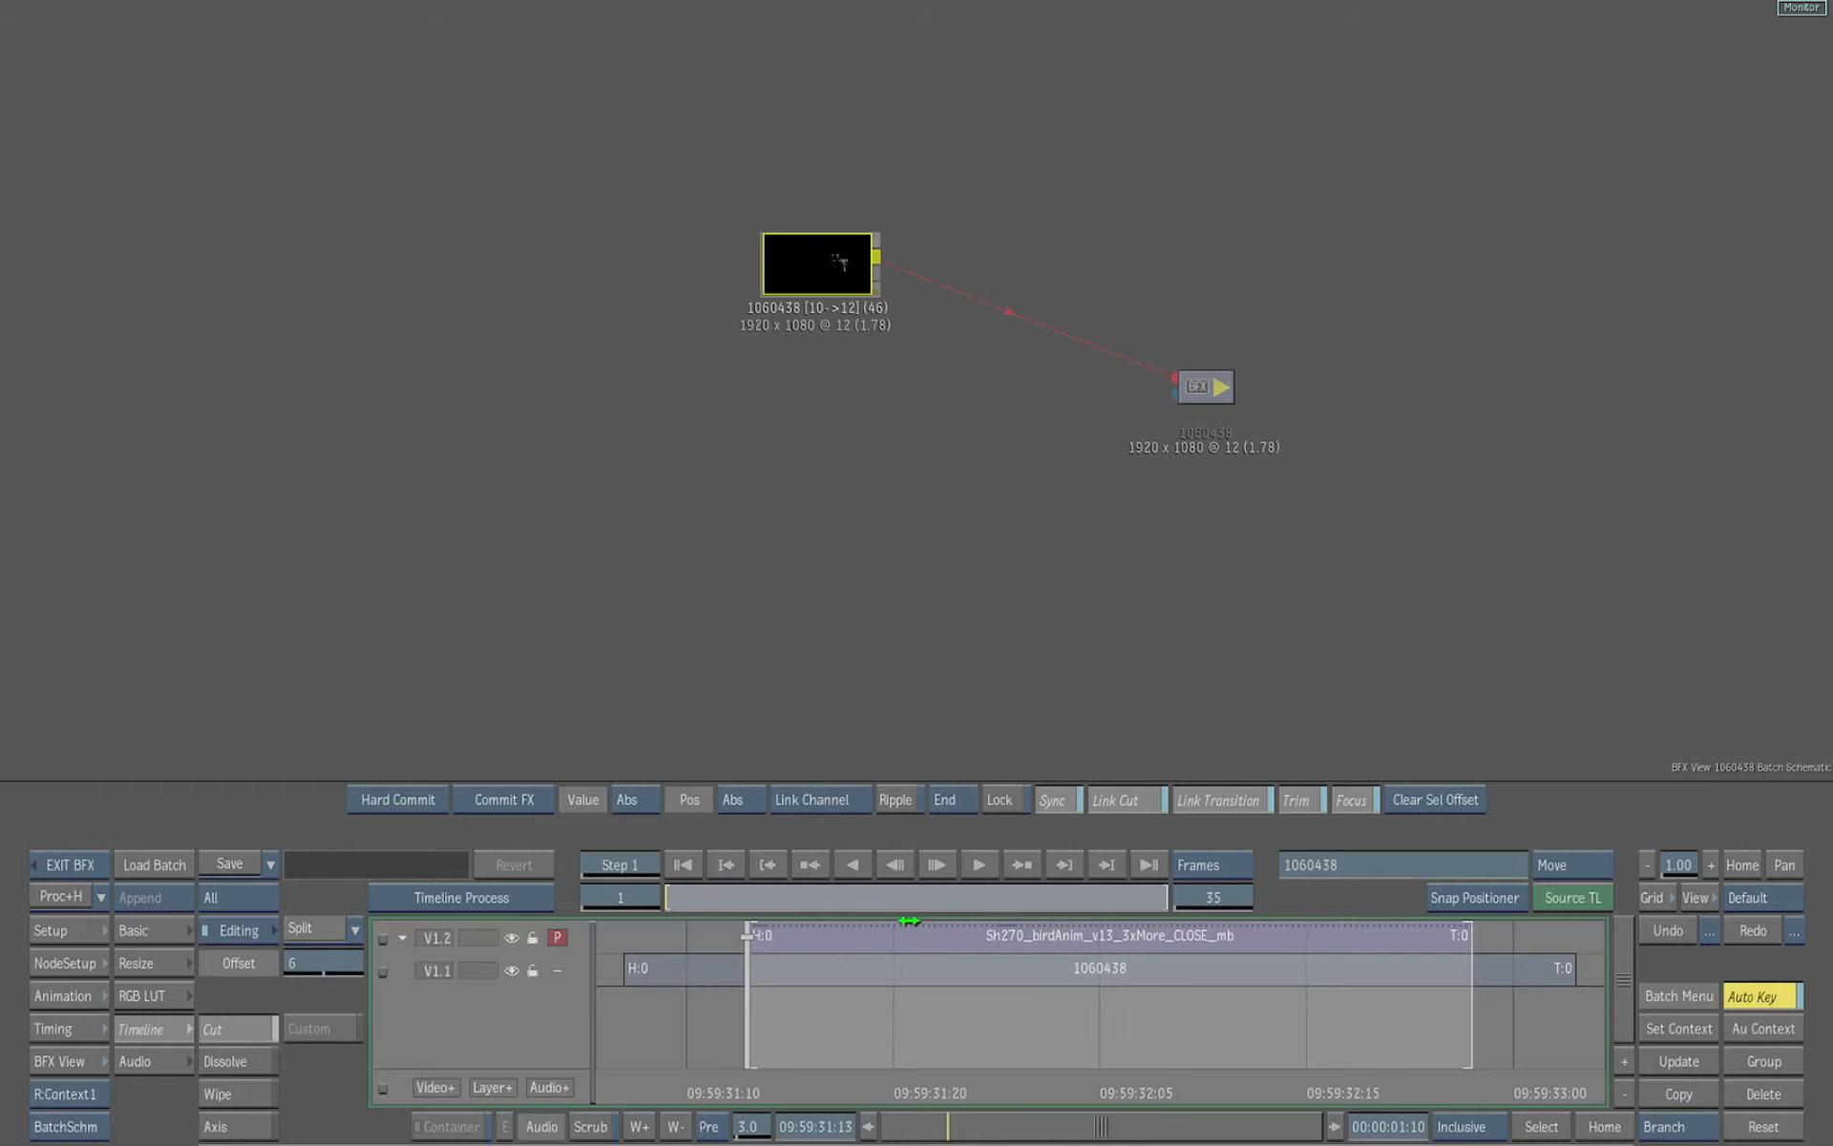
# Split the BFX tracks and convert them into Action layers
pyautogui.moveTo(1, 1064)
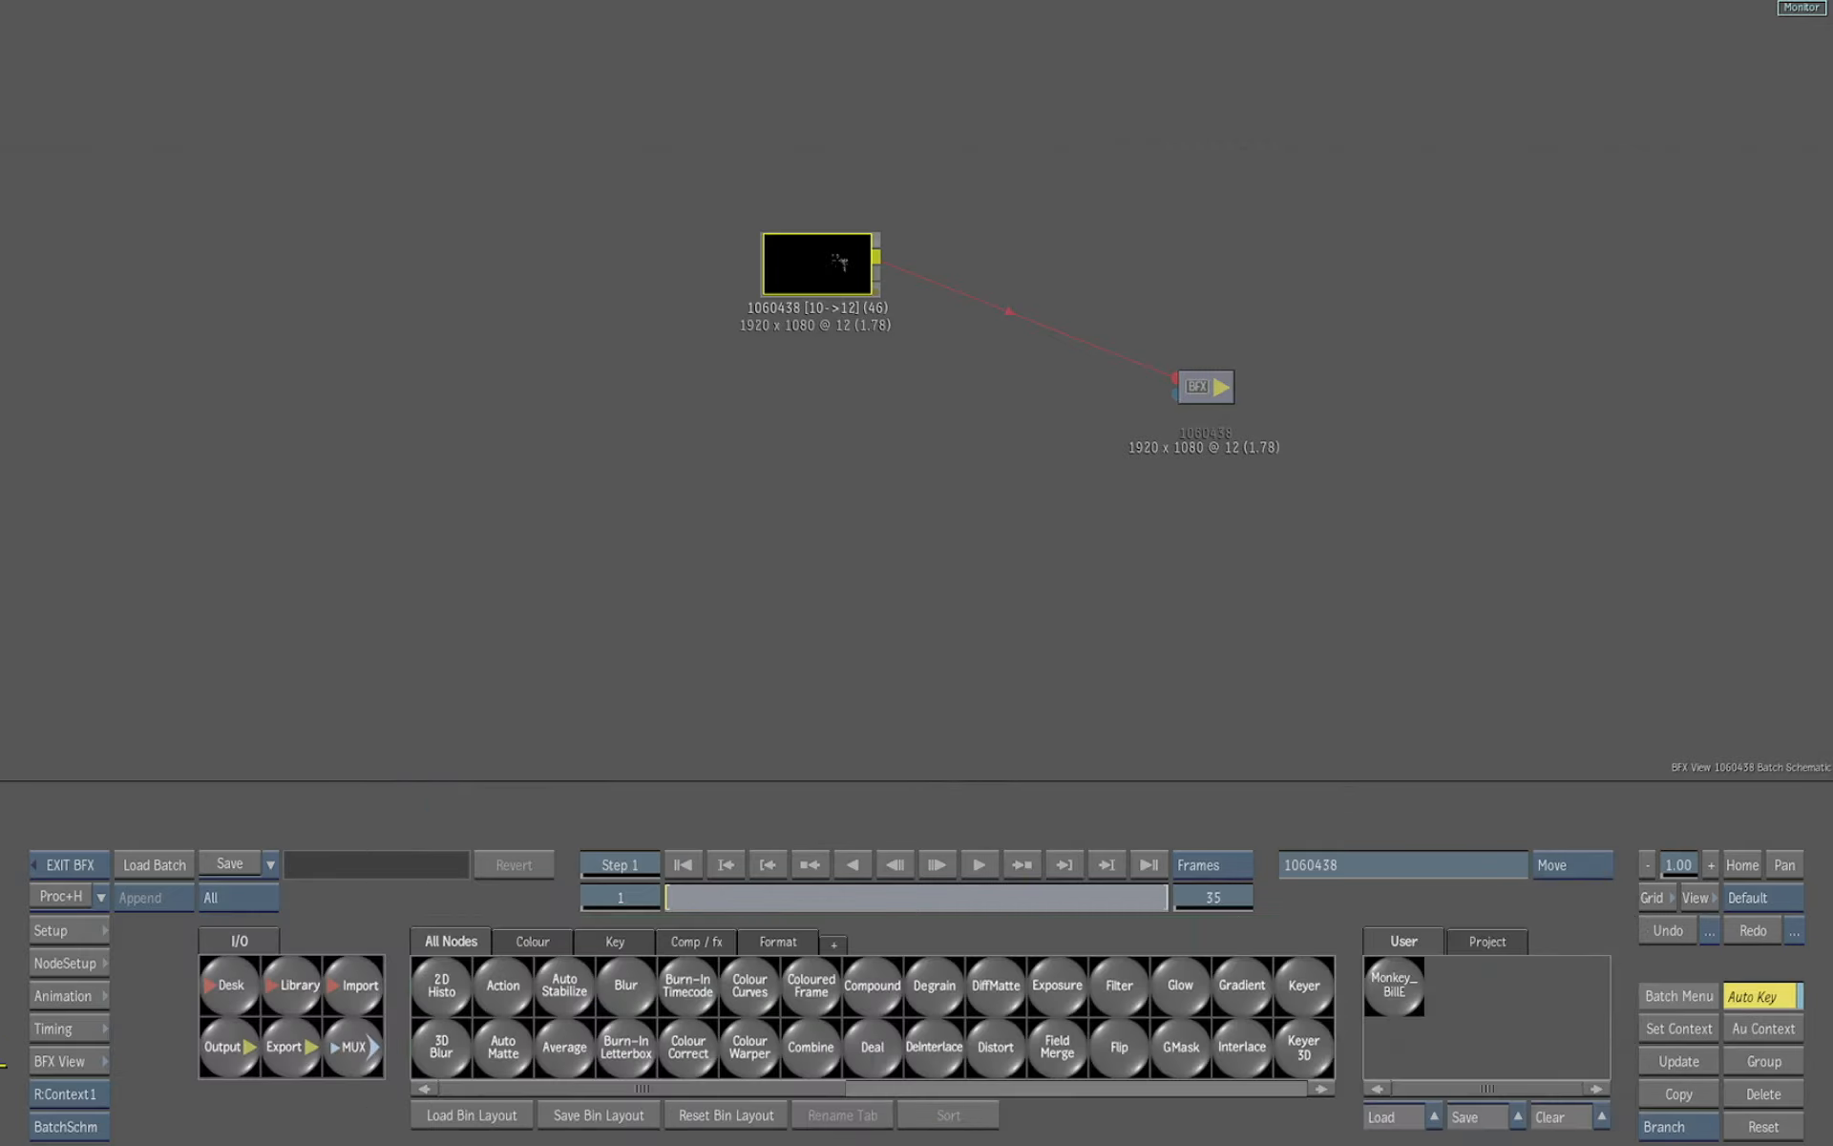
pyautogui.moveTo(741, 1086); pyautogui.dragTo(480, 1108)
pyautogui.press('F4')
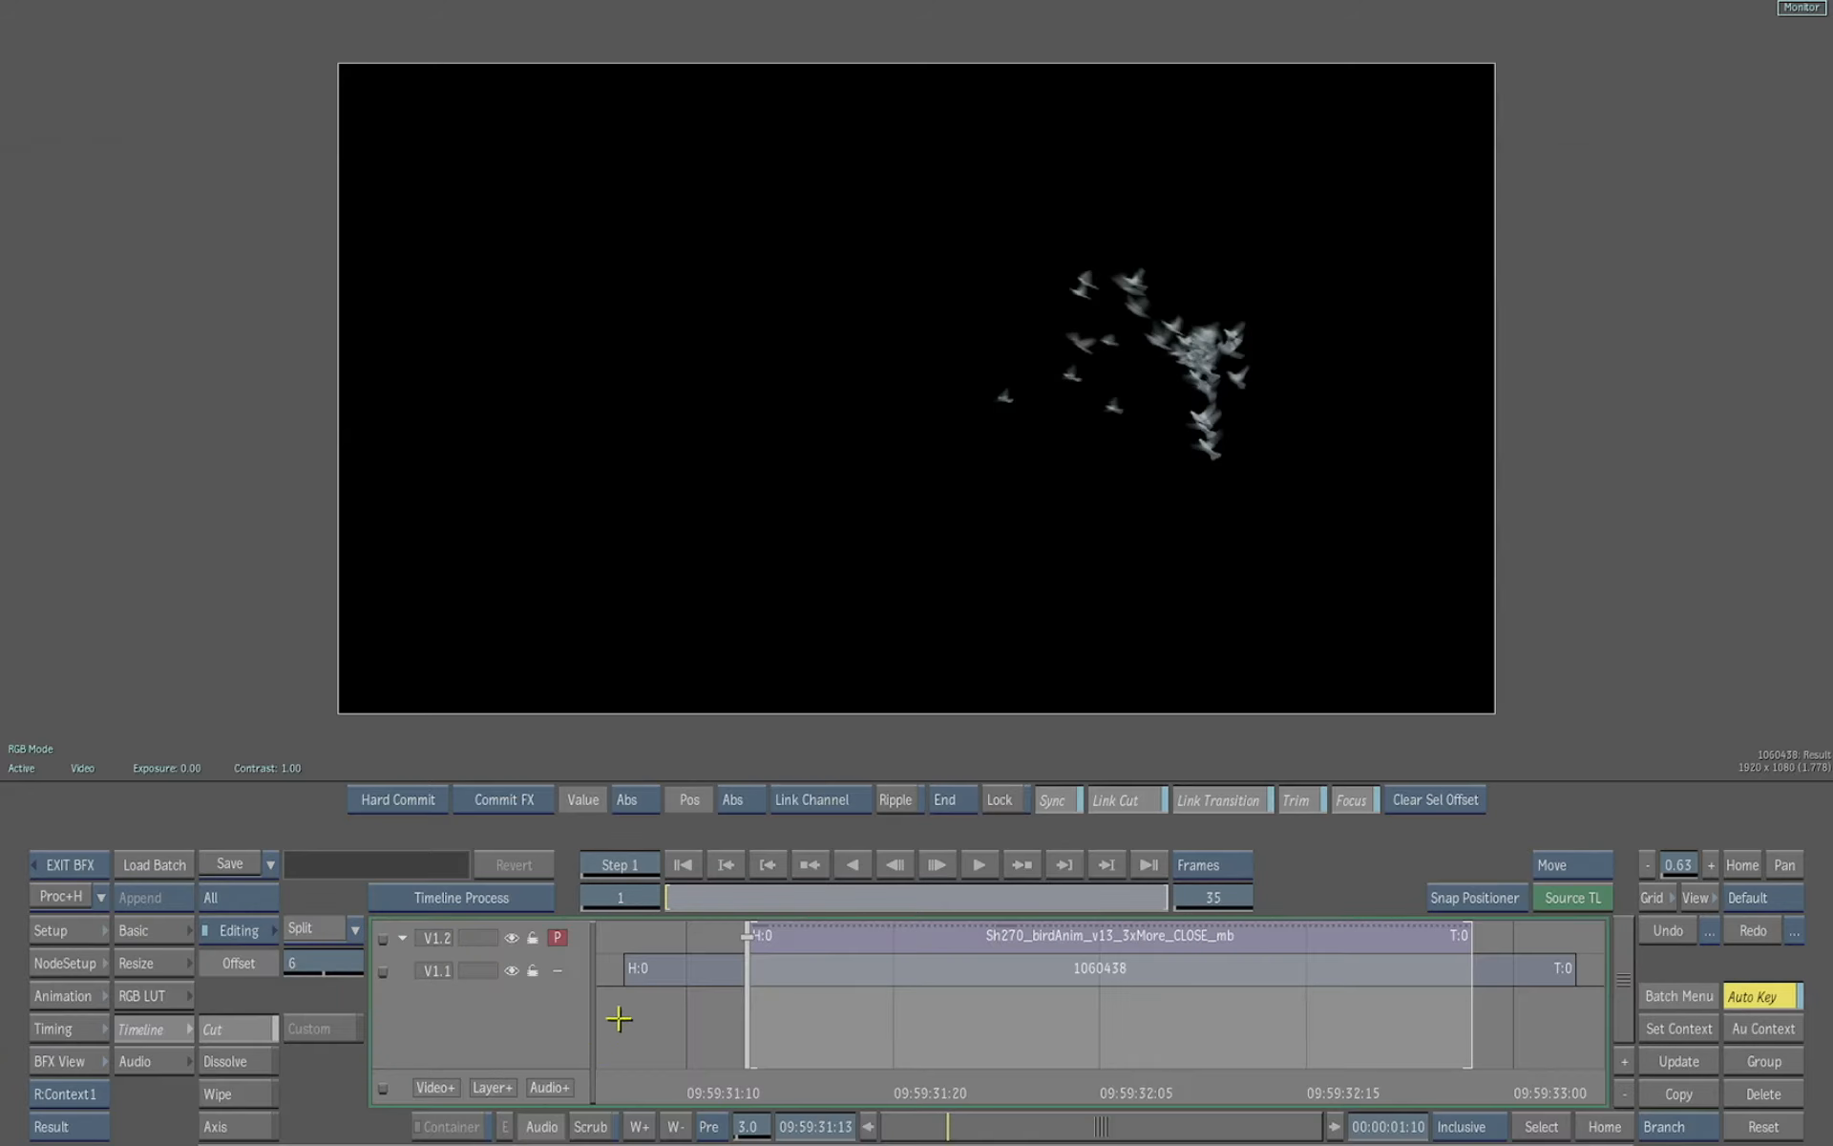
pyautogui.press('F4')
pyautogui.click(359, 928)
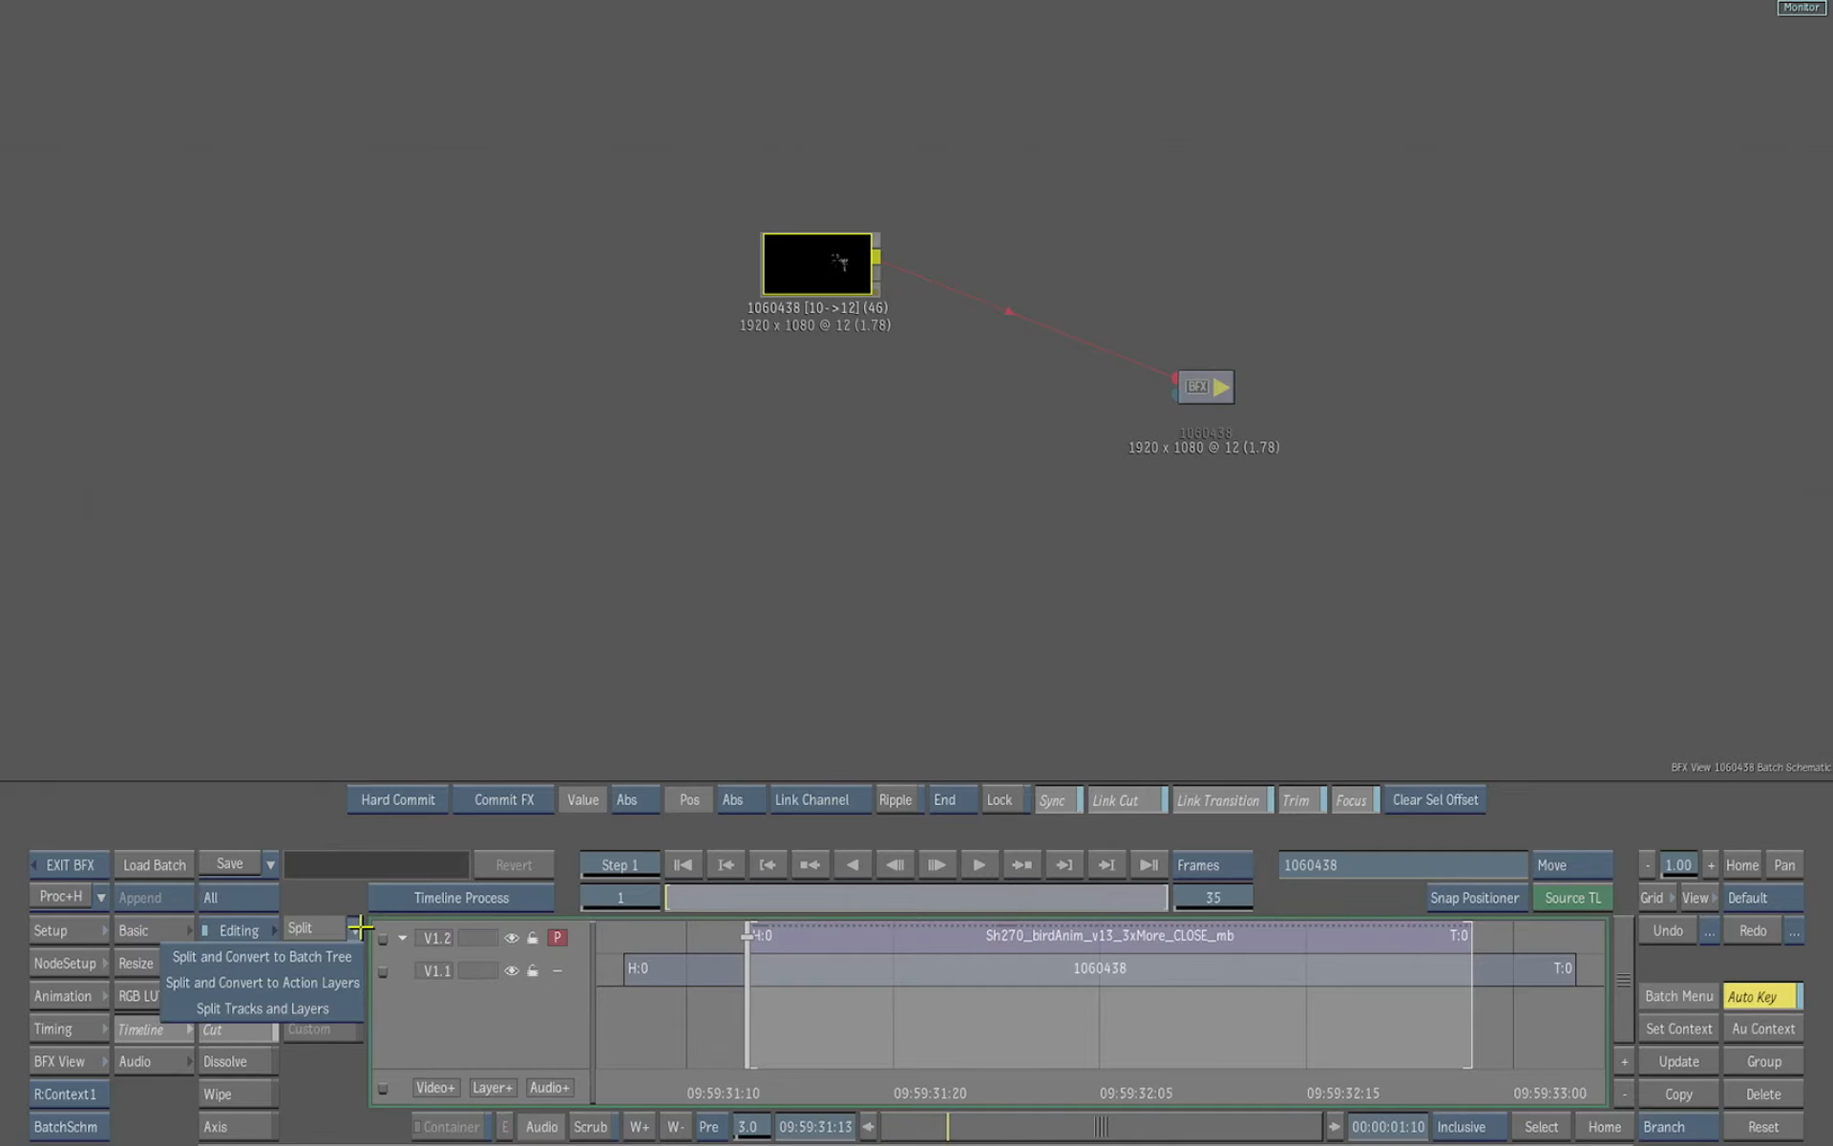
pyautogui.click(346, 984)
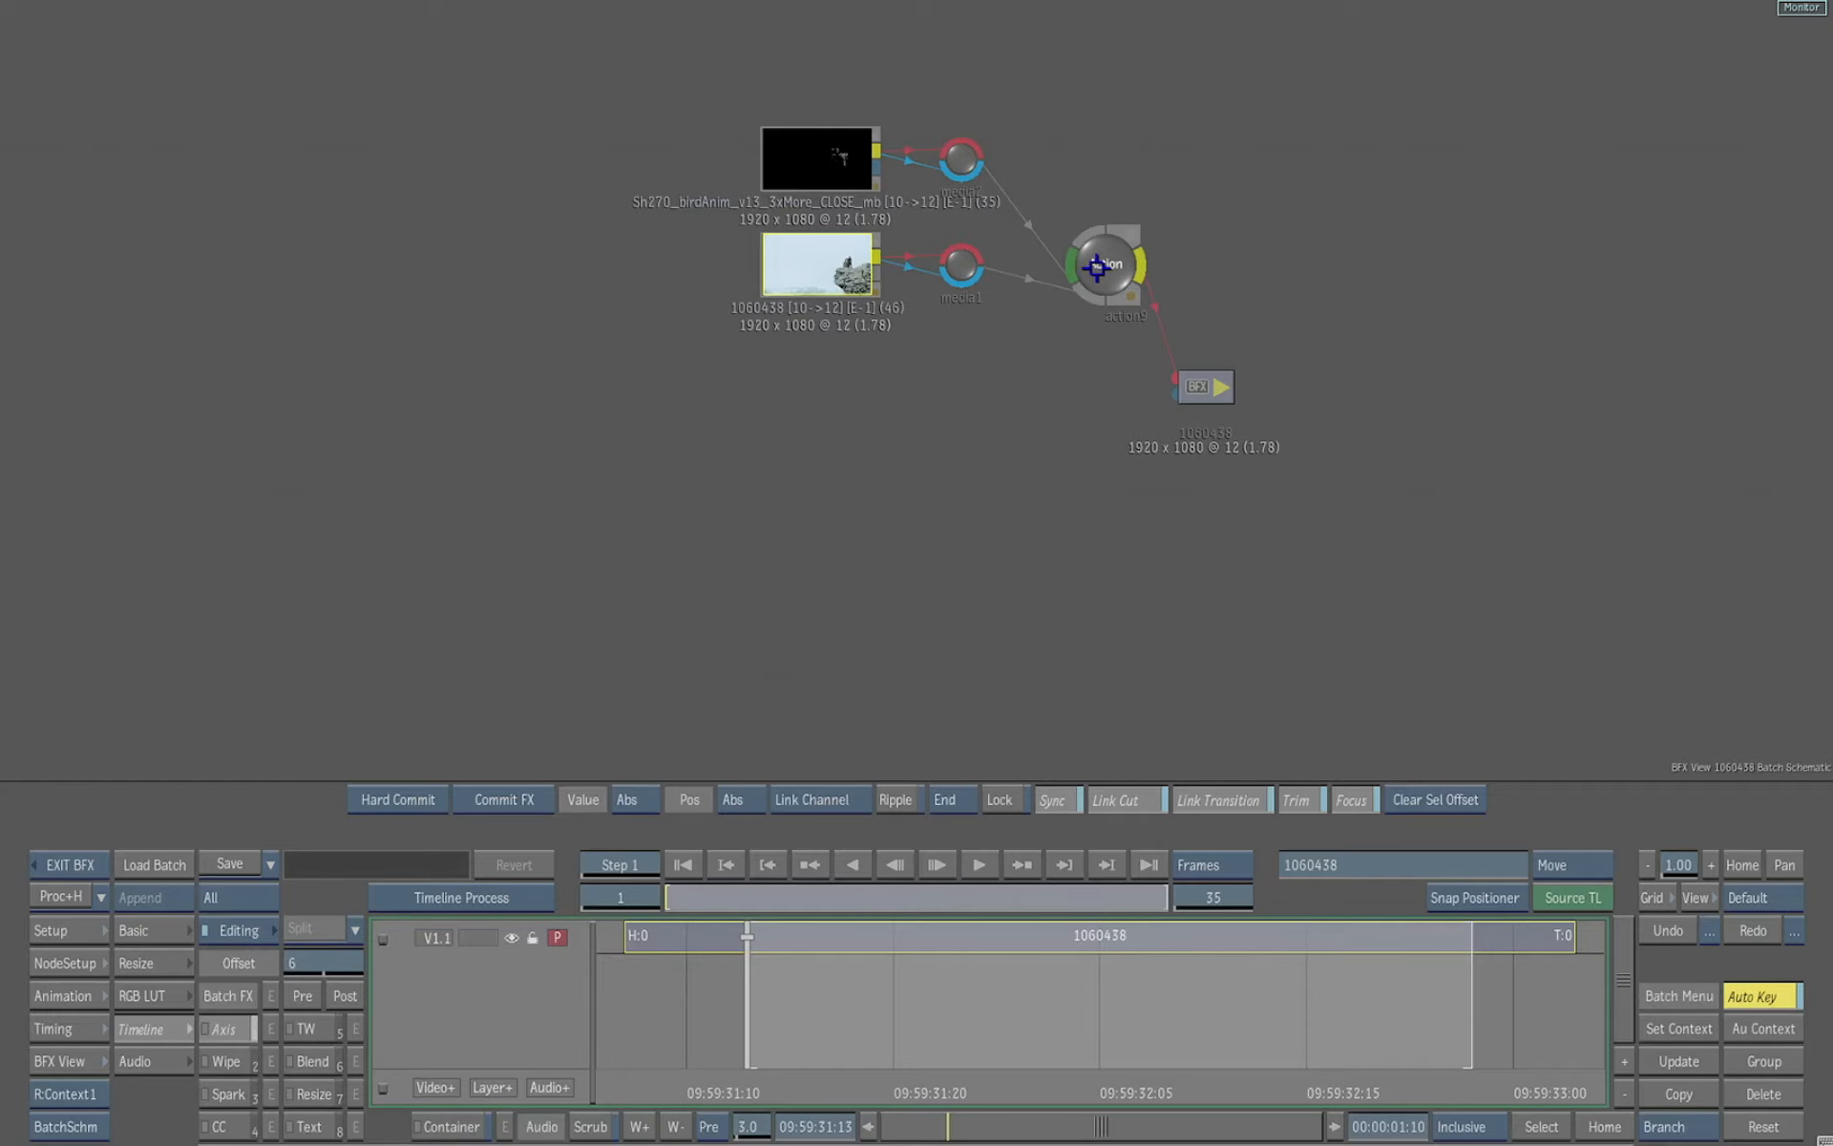
# Open the new Action node, turn on Divide for the bird layer, and scrub through the composite
pyautogui.moveTo(1101, 267); pyautogui.dragTo(937, 339)
pyautogui.doubleClick(937, 339)
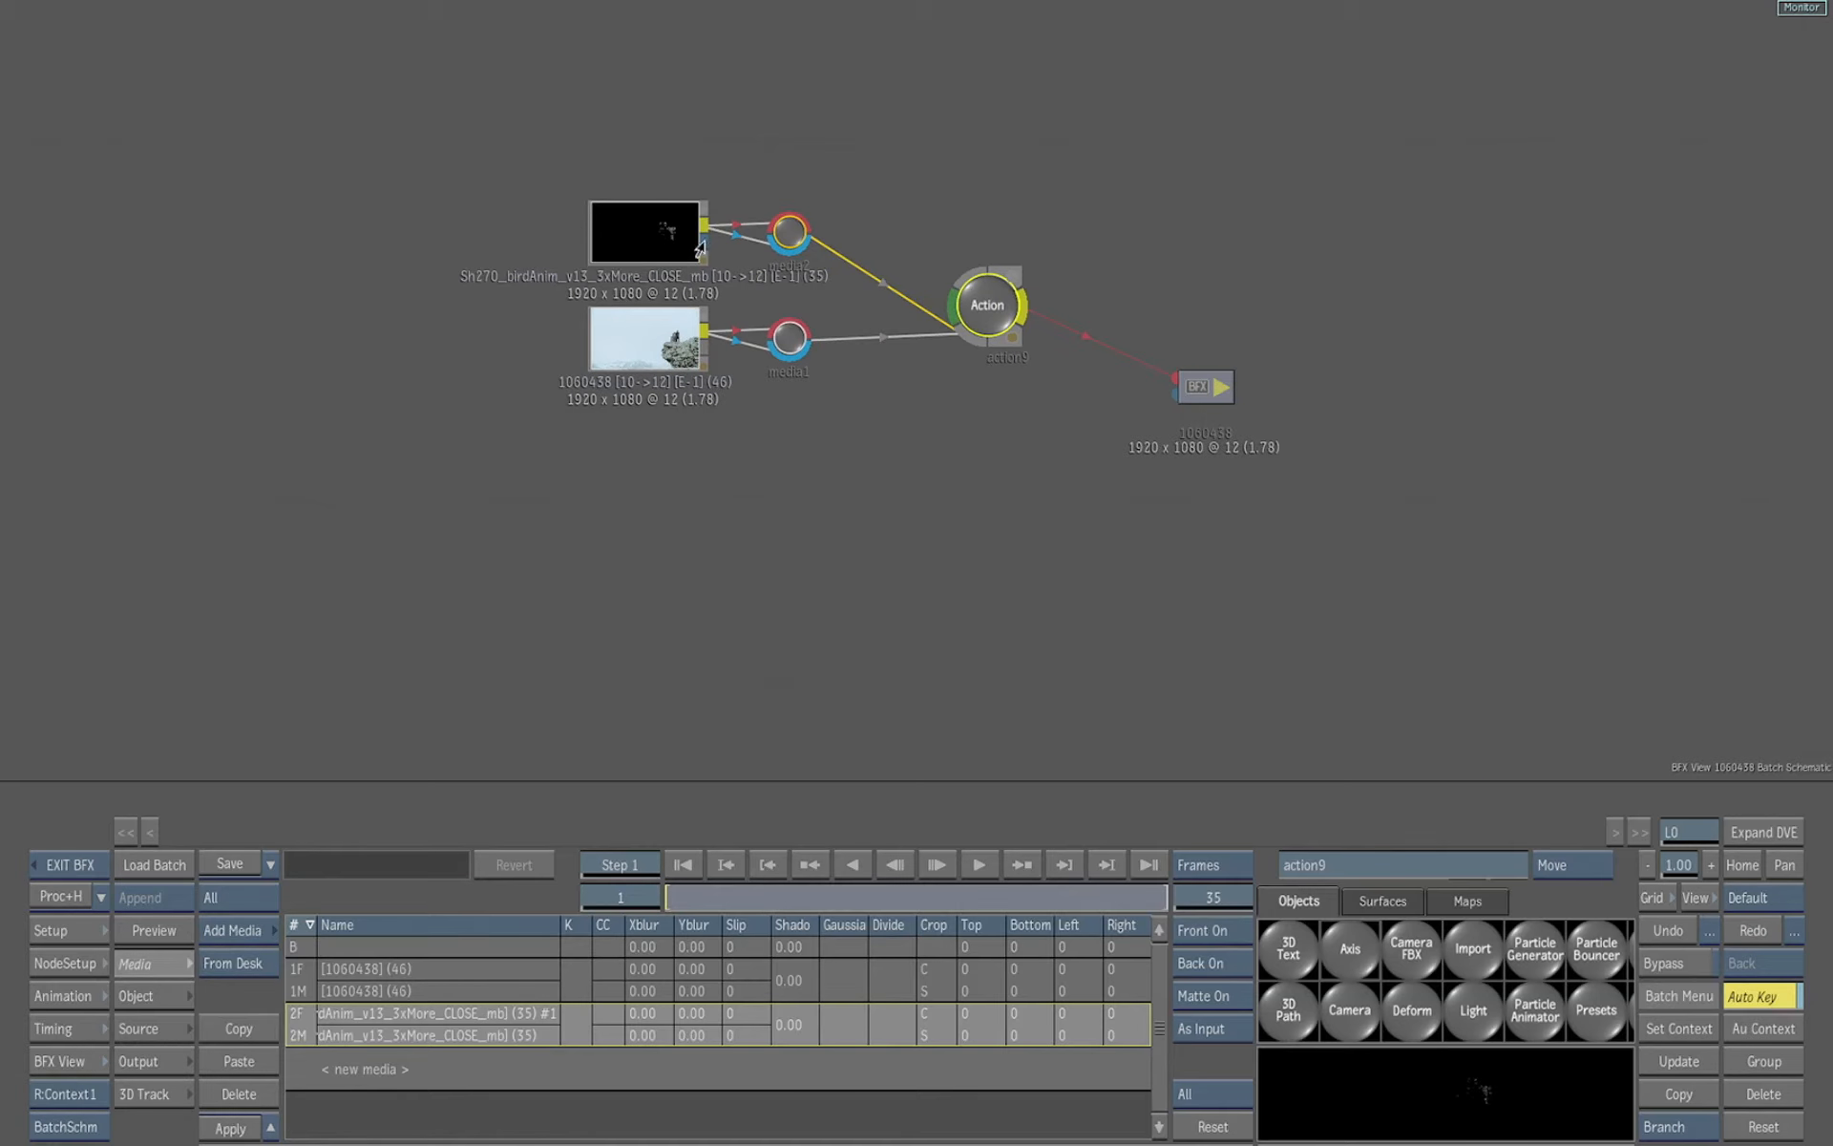
pyautogui.moveTo(772, 250); pyautogui.dragTo(777, 250)
pyautogui.moveTo(988, 305); pyautogui.dragTo(979, 315)
pyautogui.press('F4')
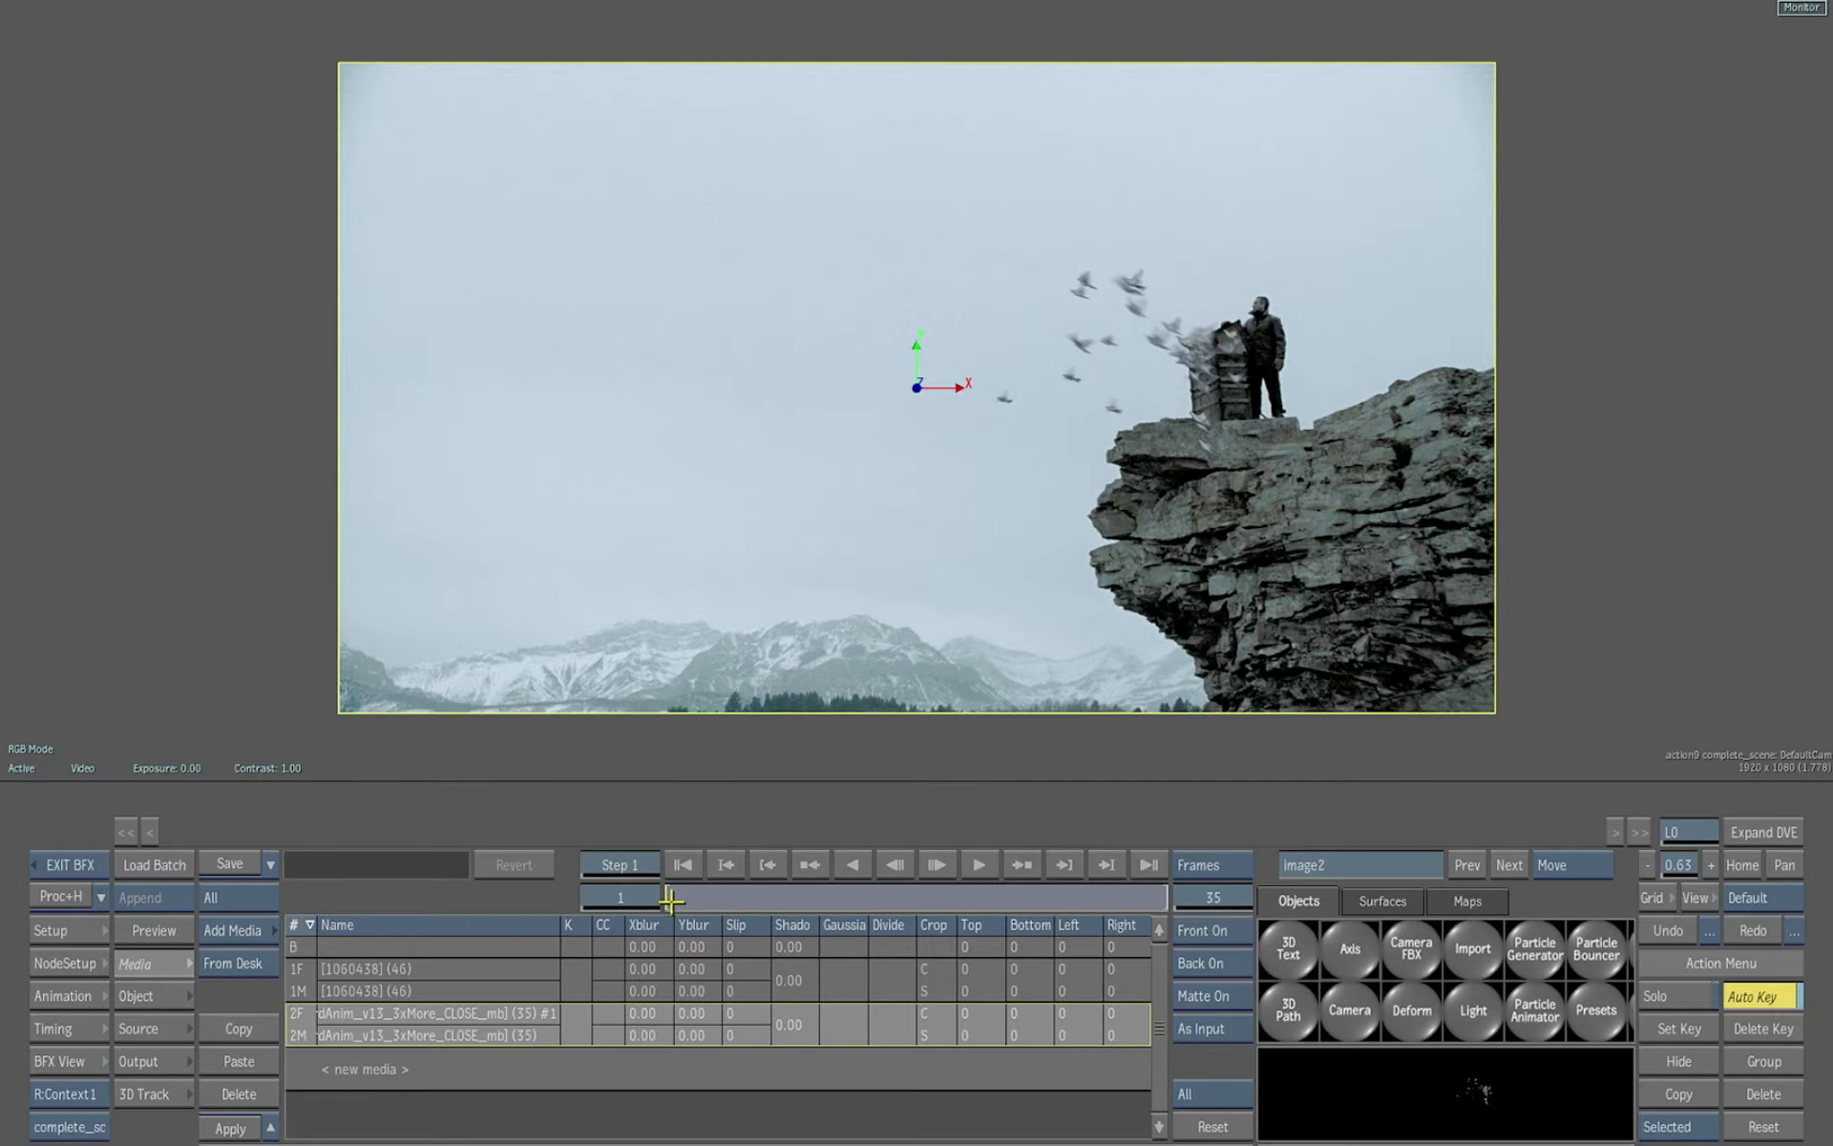
pyautogui.moveTo(802, 892); pyautogui.dragTo(1060, 897)
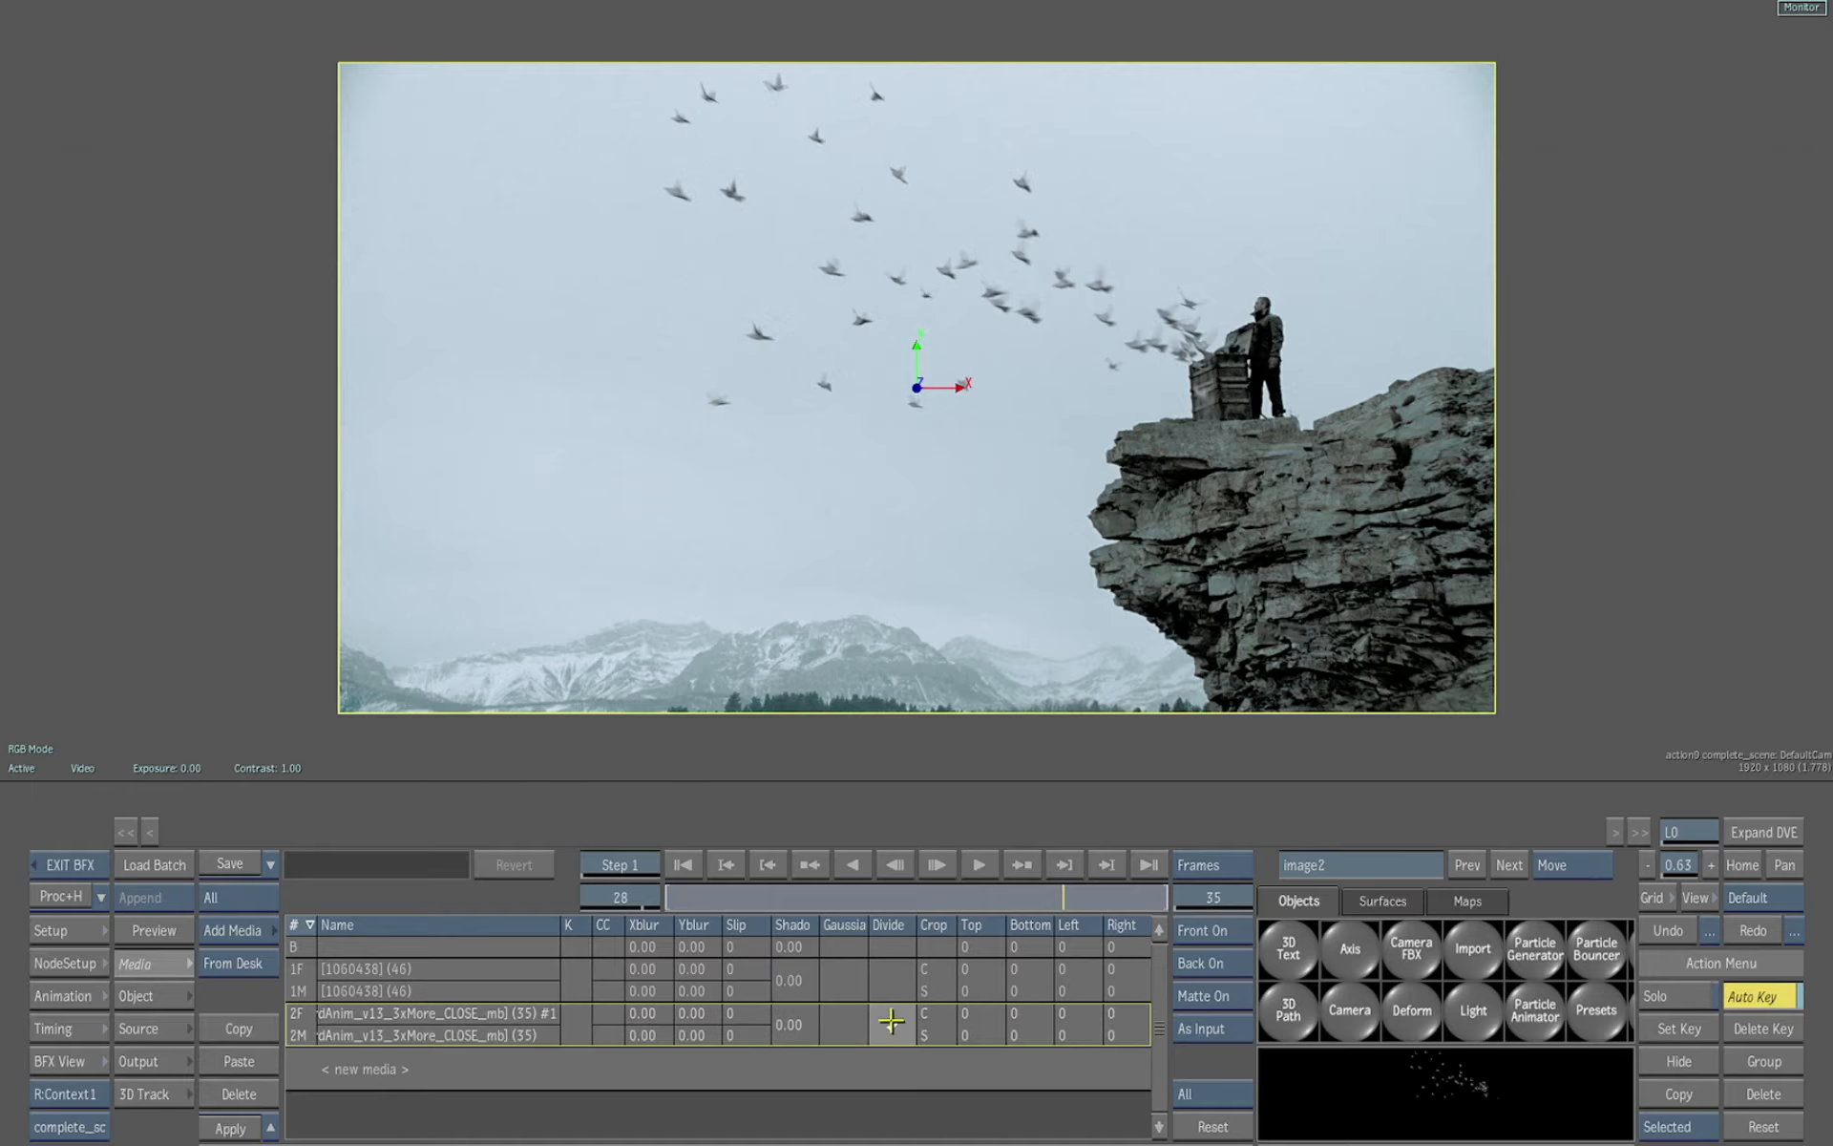
pyautogui.moveTo(1032, 898); pyautogui.dragTo(556, 908)
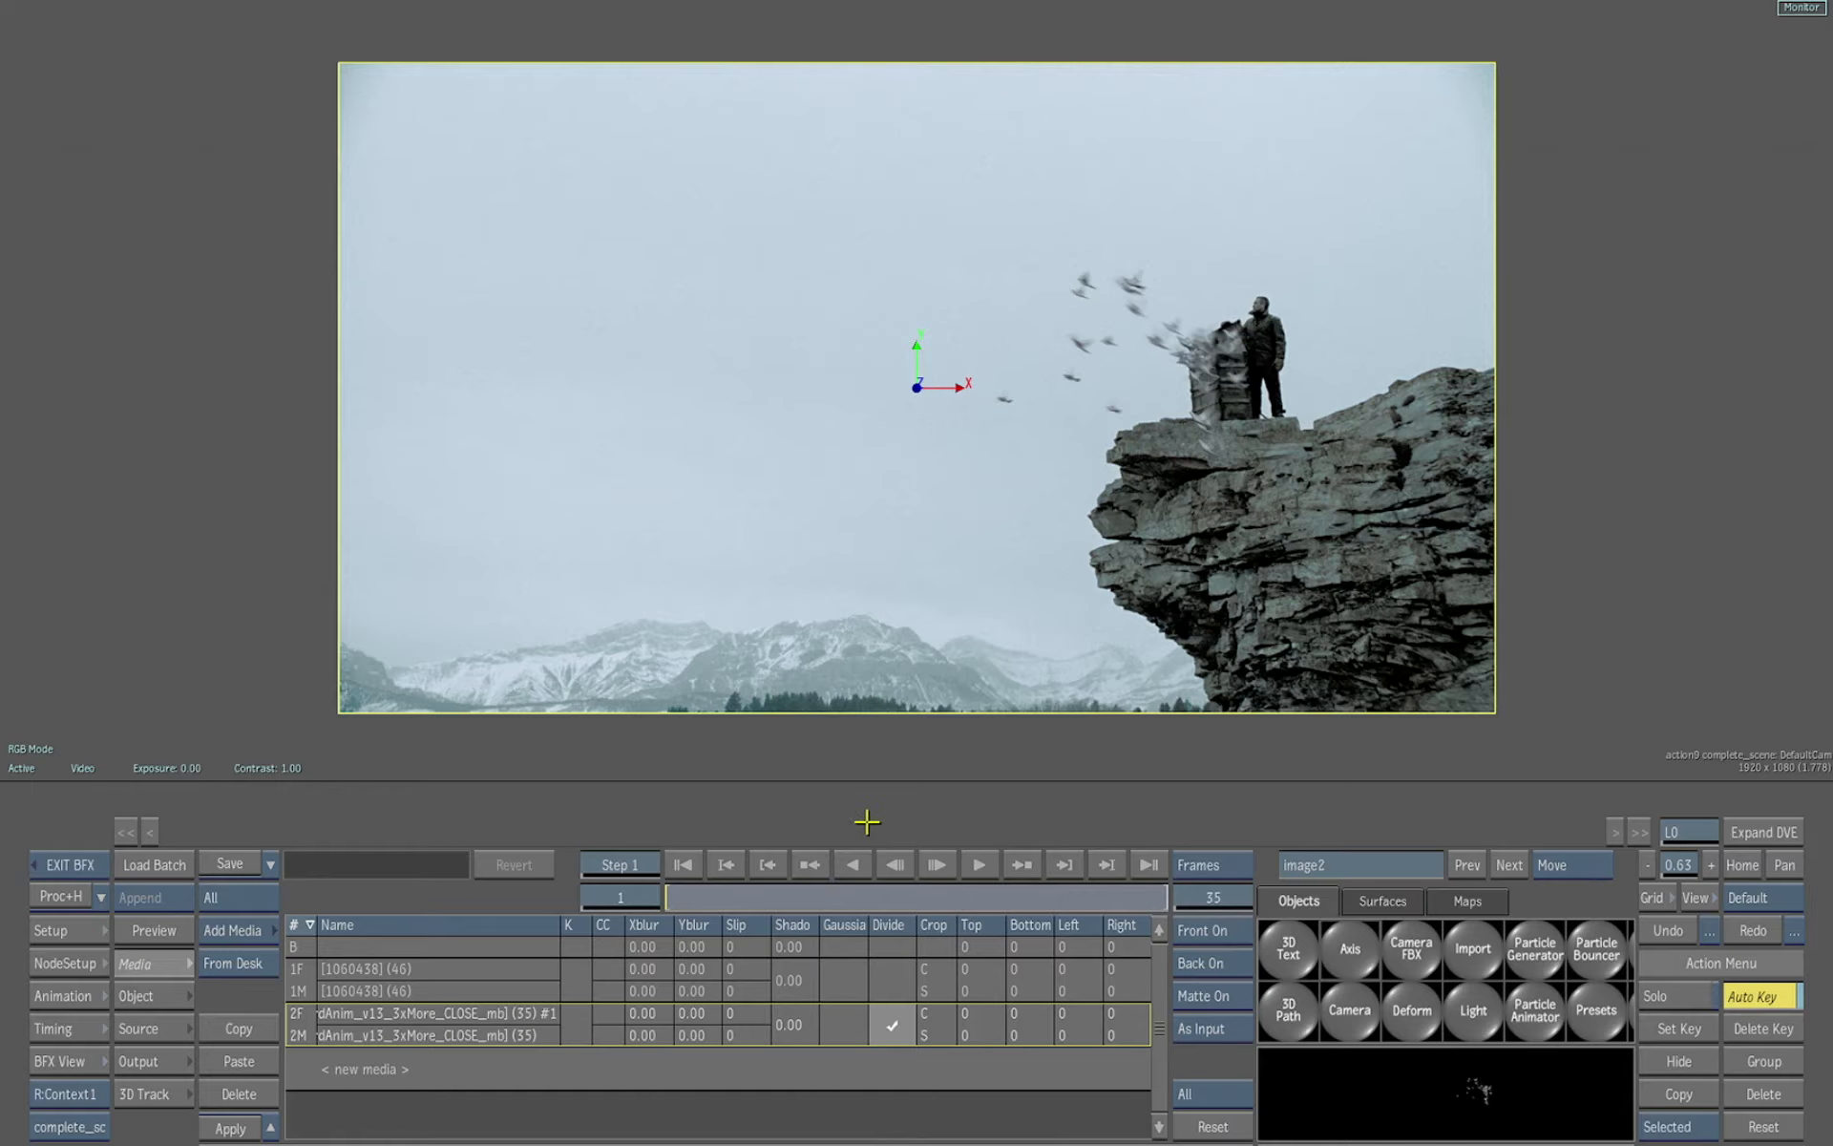
pyautogui.press('Escape')
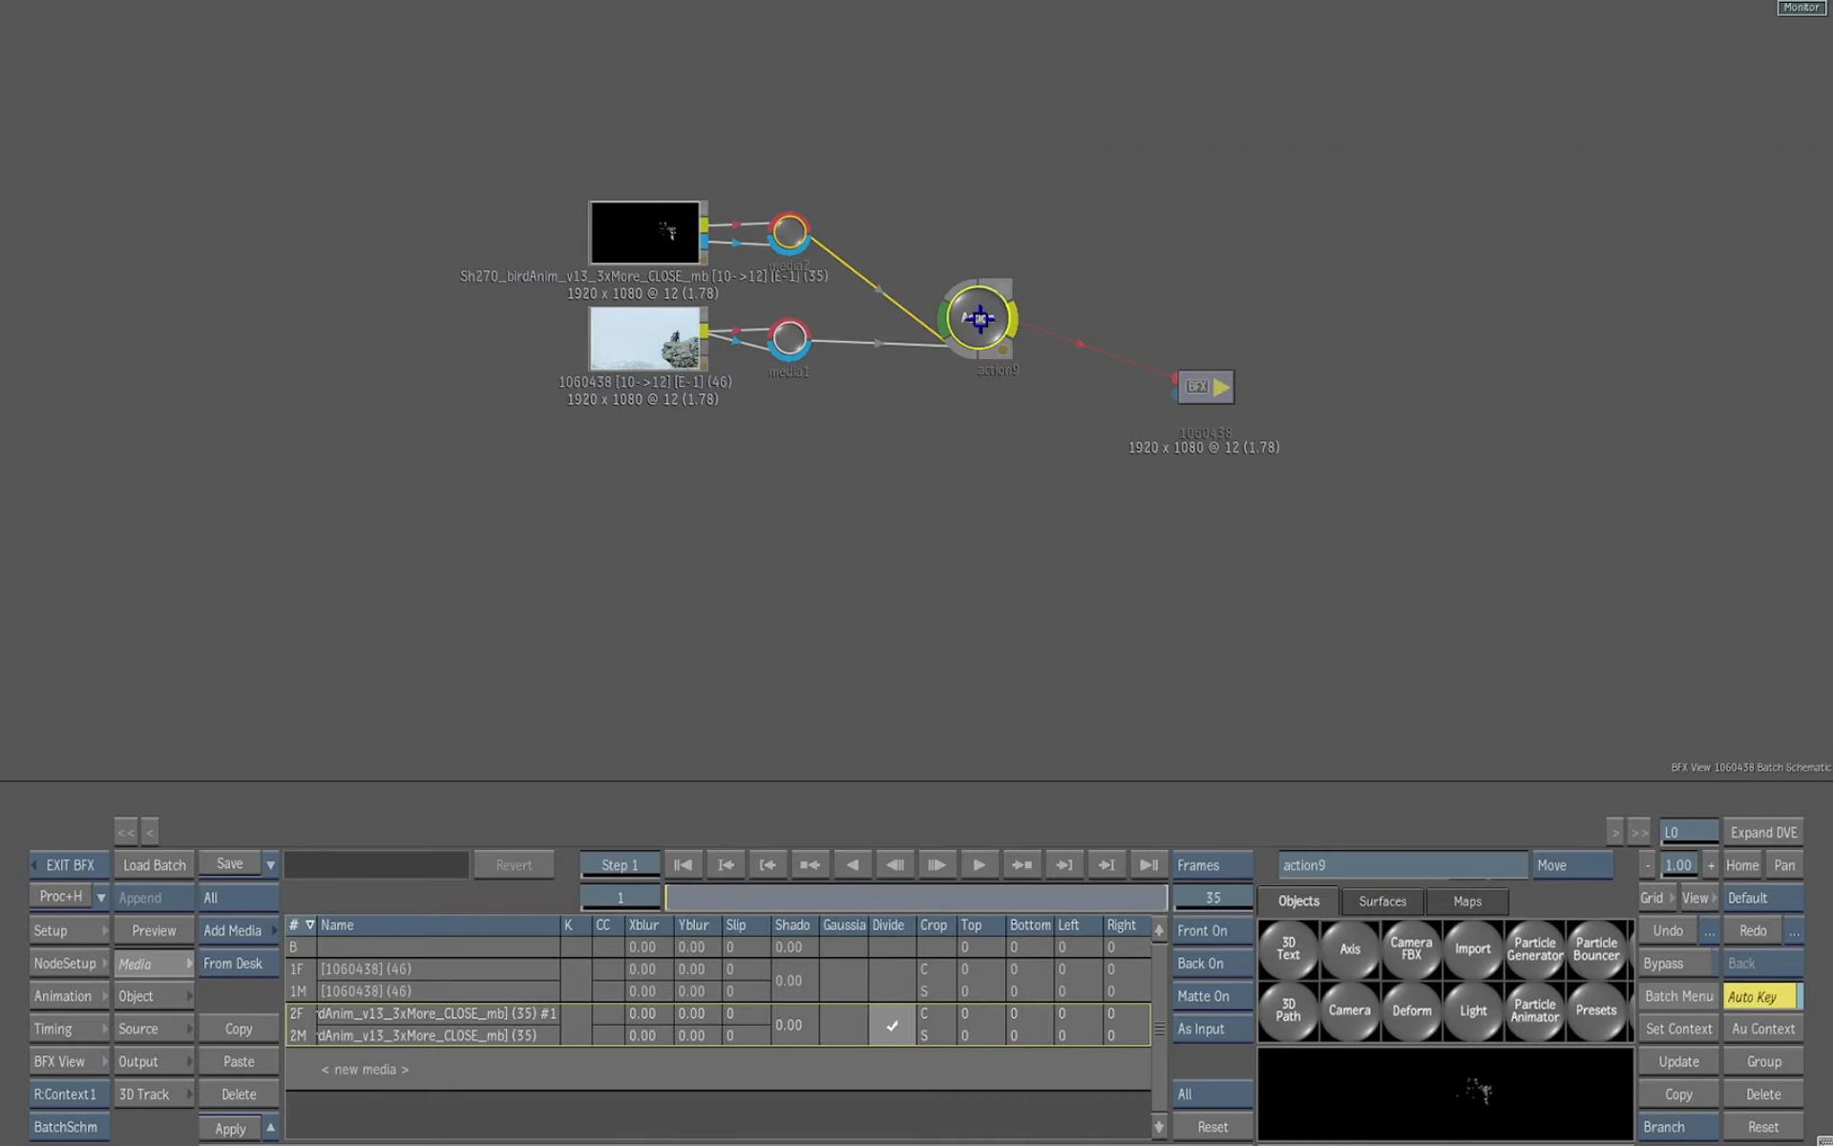
# Replace the schematic with the BIRDS_START2 setup from the project bin and connect its Action to the output
pyautogui.moveTo(980, 318); pyautogui.dragTo(404, 1068)
pyautogui.click(1476, 933)
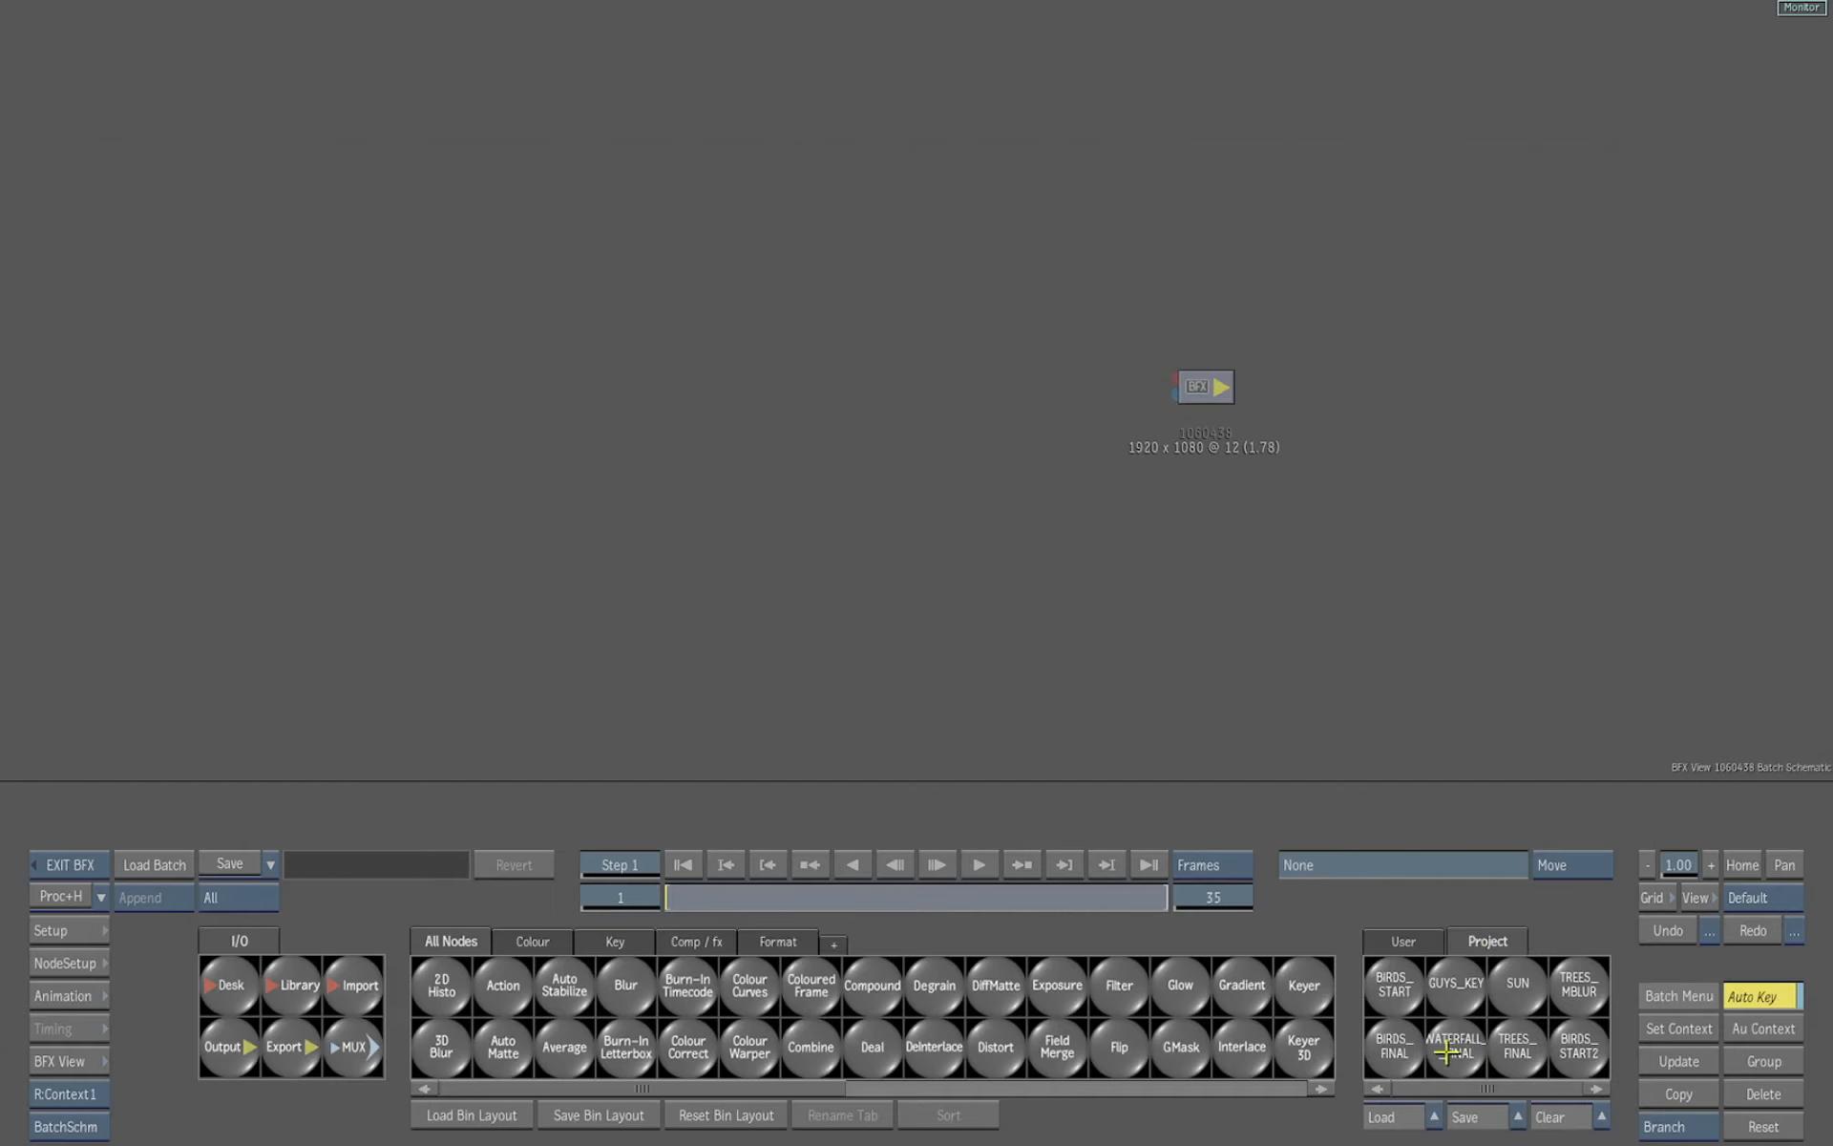
pyautogui.moveTo(1582, 1041); pyautogui.dragTo(1593, 396)
pyautogui.moveTo(1218, 411); pyautogui.dragTo(1766, 380)
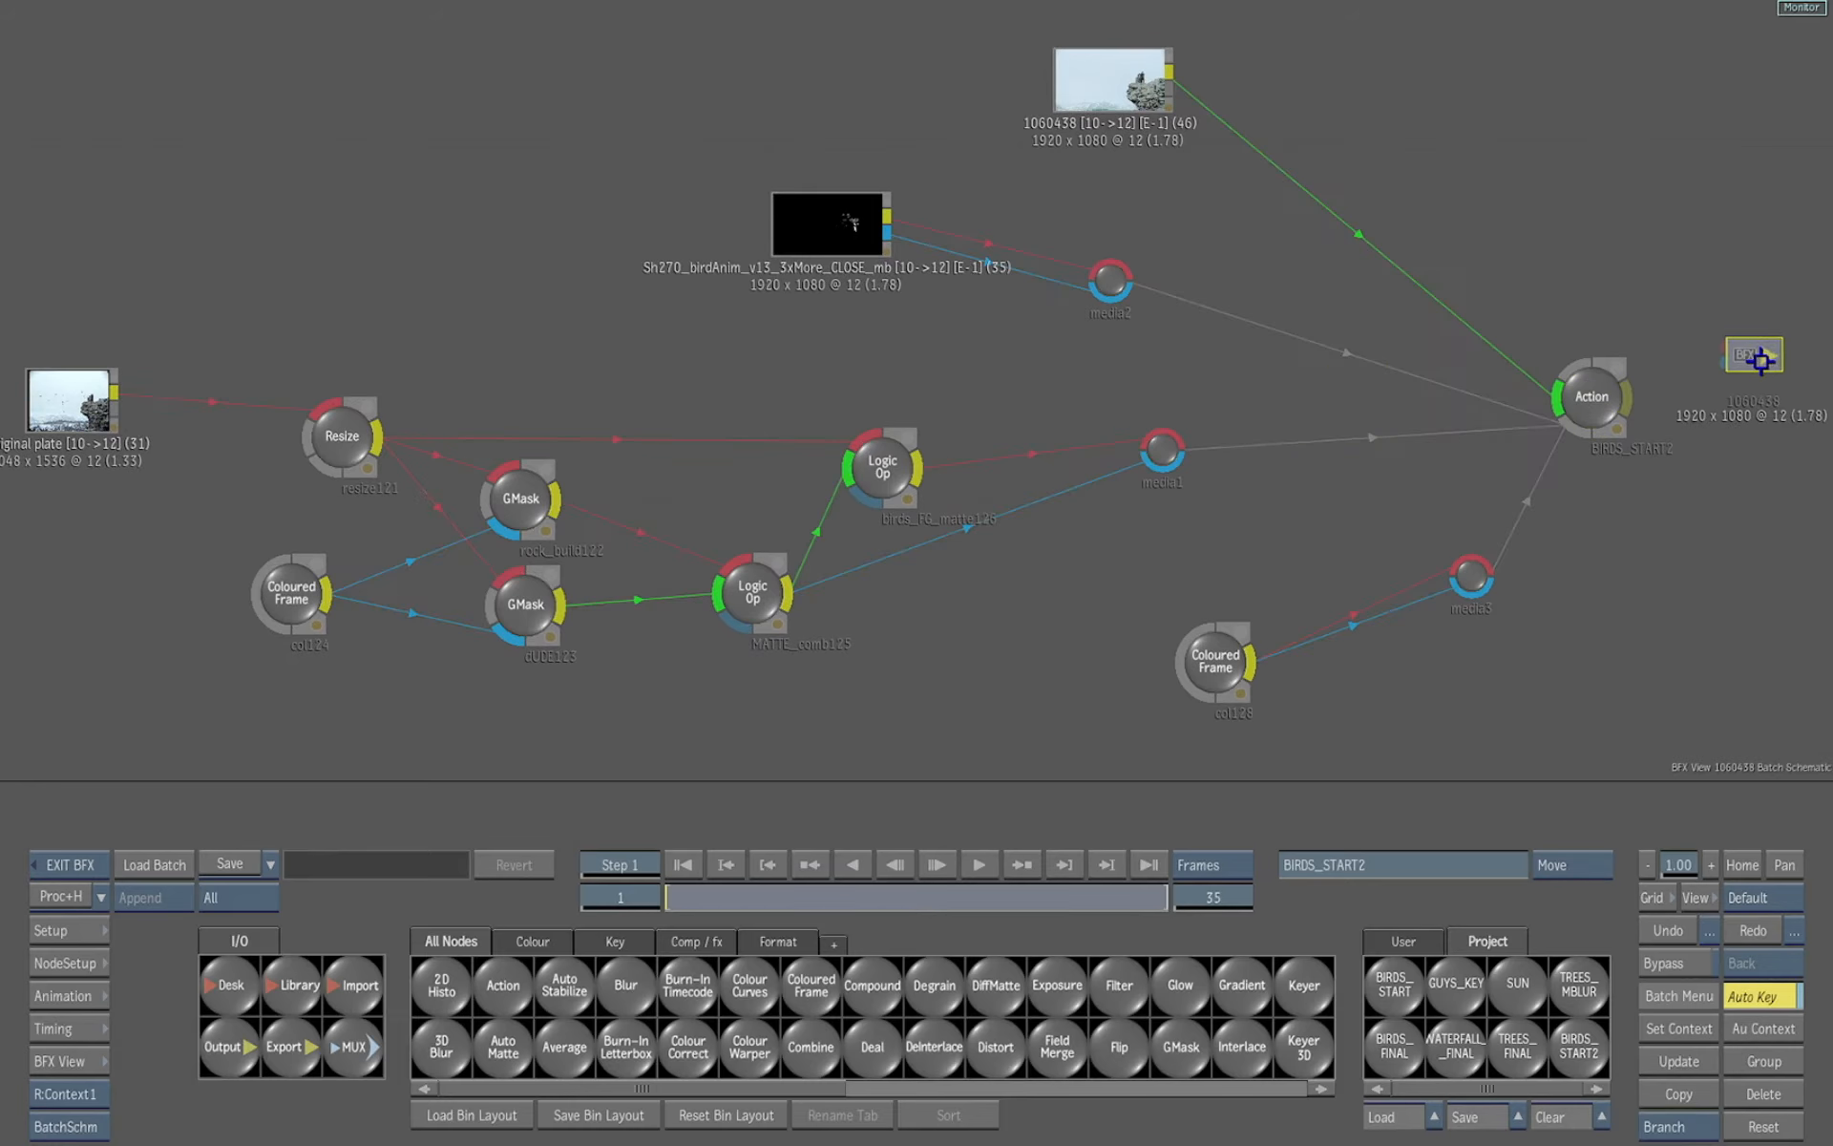
pyautogui.moveTo(1631, 401); pyautogui.dragTo(1557, 393)
# Inspect the outputs of the Original plate, resize121 and rock_build122 GMask nodes
pyautogui.doubleClick(70, 397)
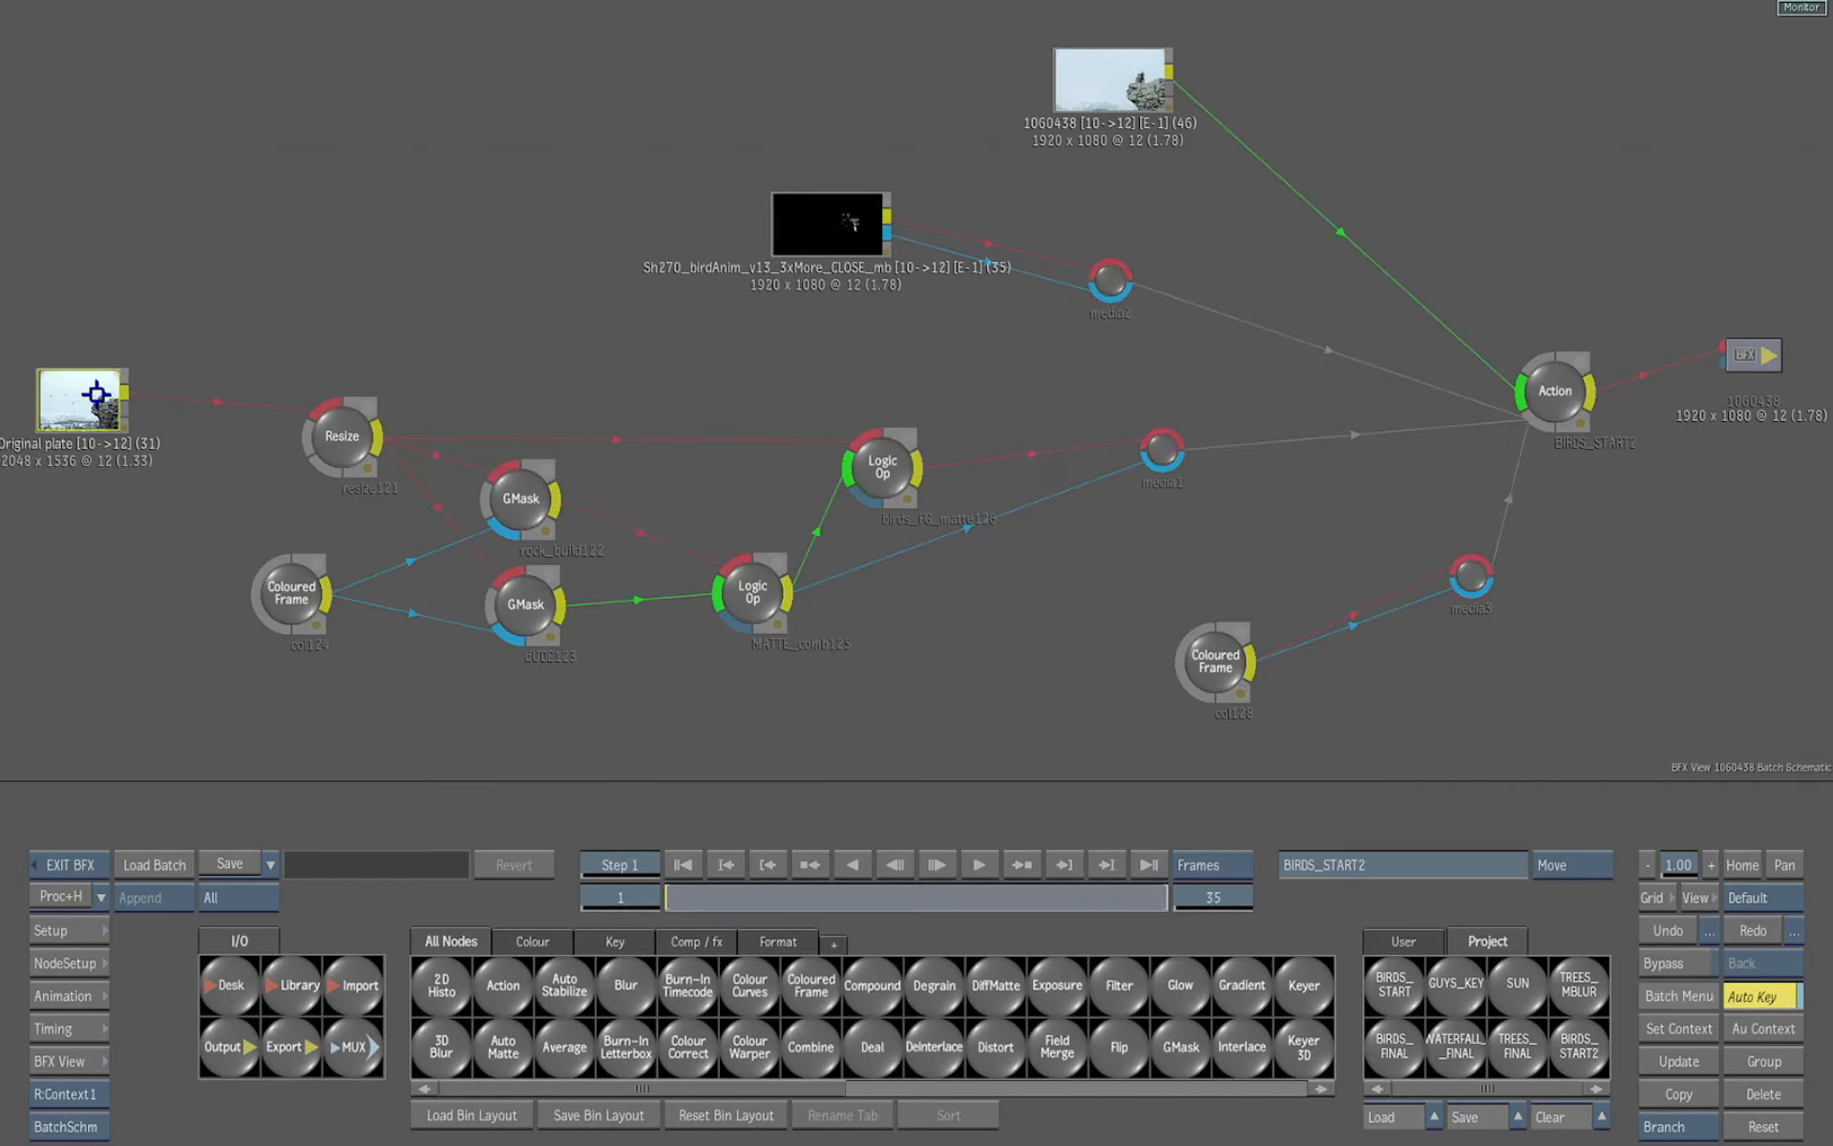
pyautogui.moveTo(1475, 710); pyautogui.dragTo(1337, 676)
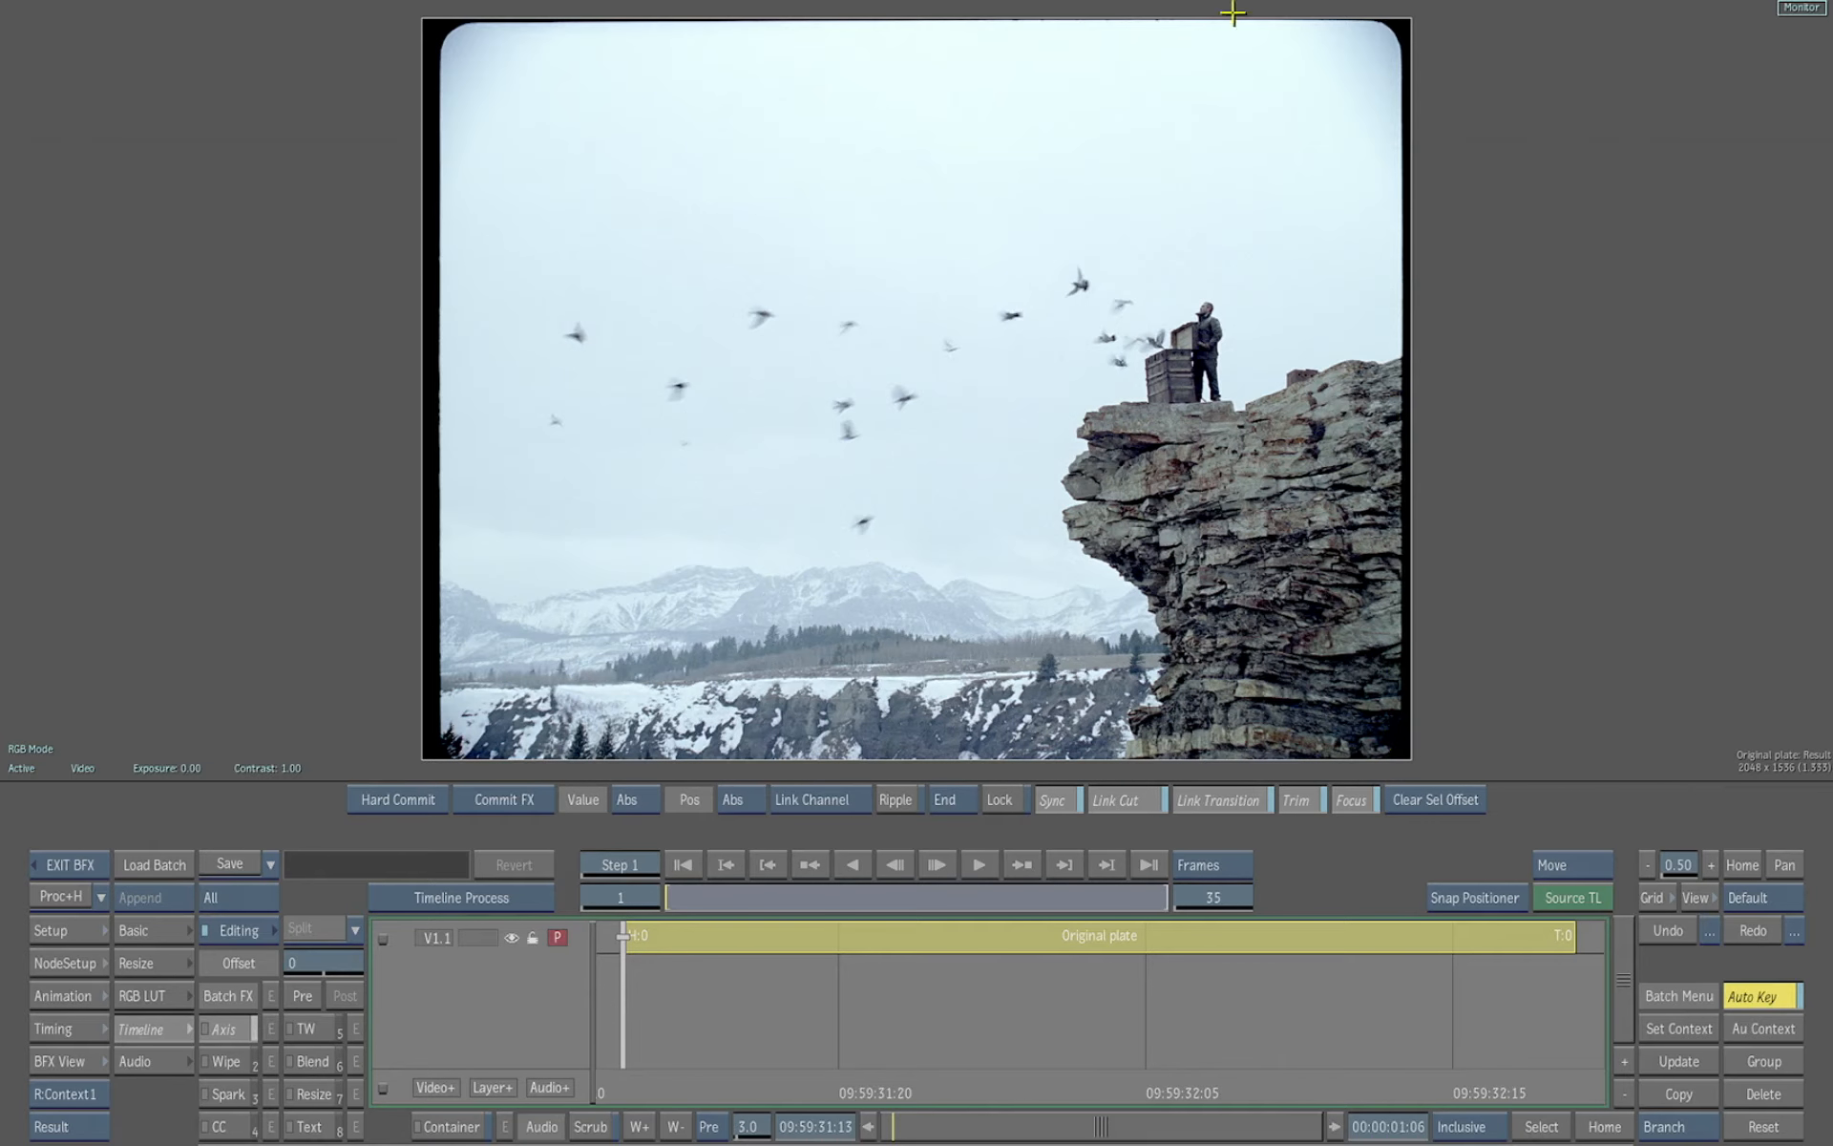
pyautogui.press('Escape')
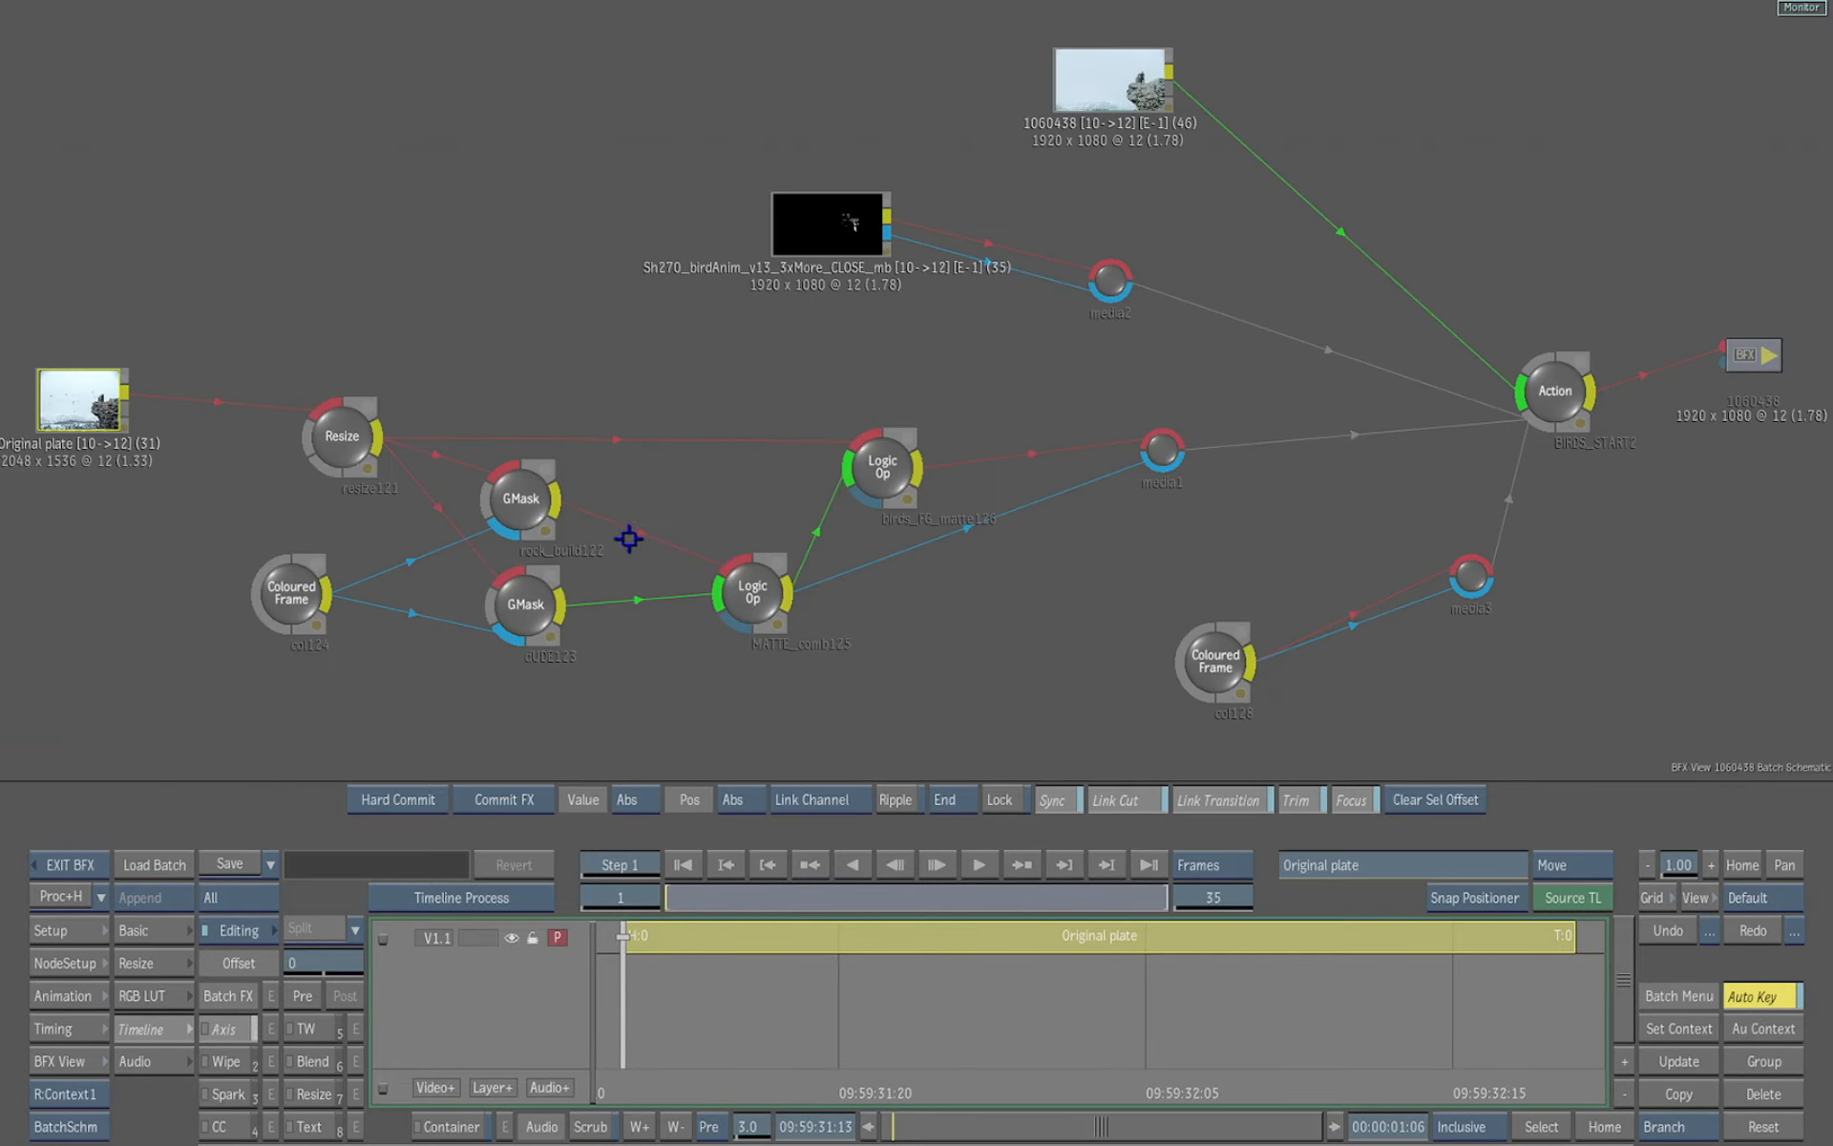
pyautogui.click(359, 450)
pyautogui.press('F4')
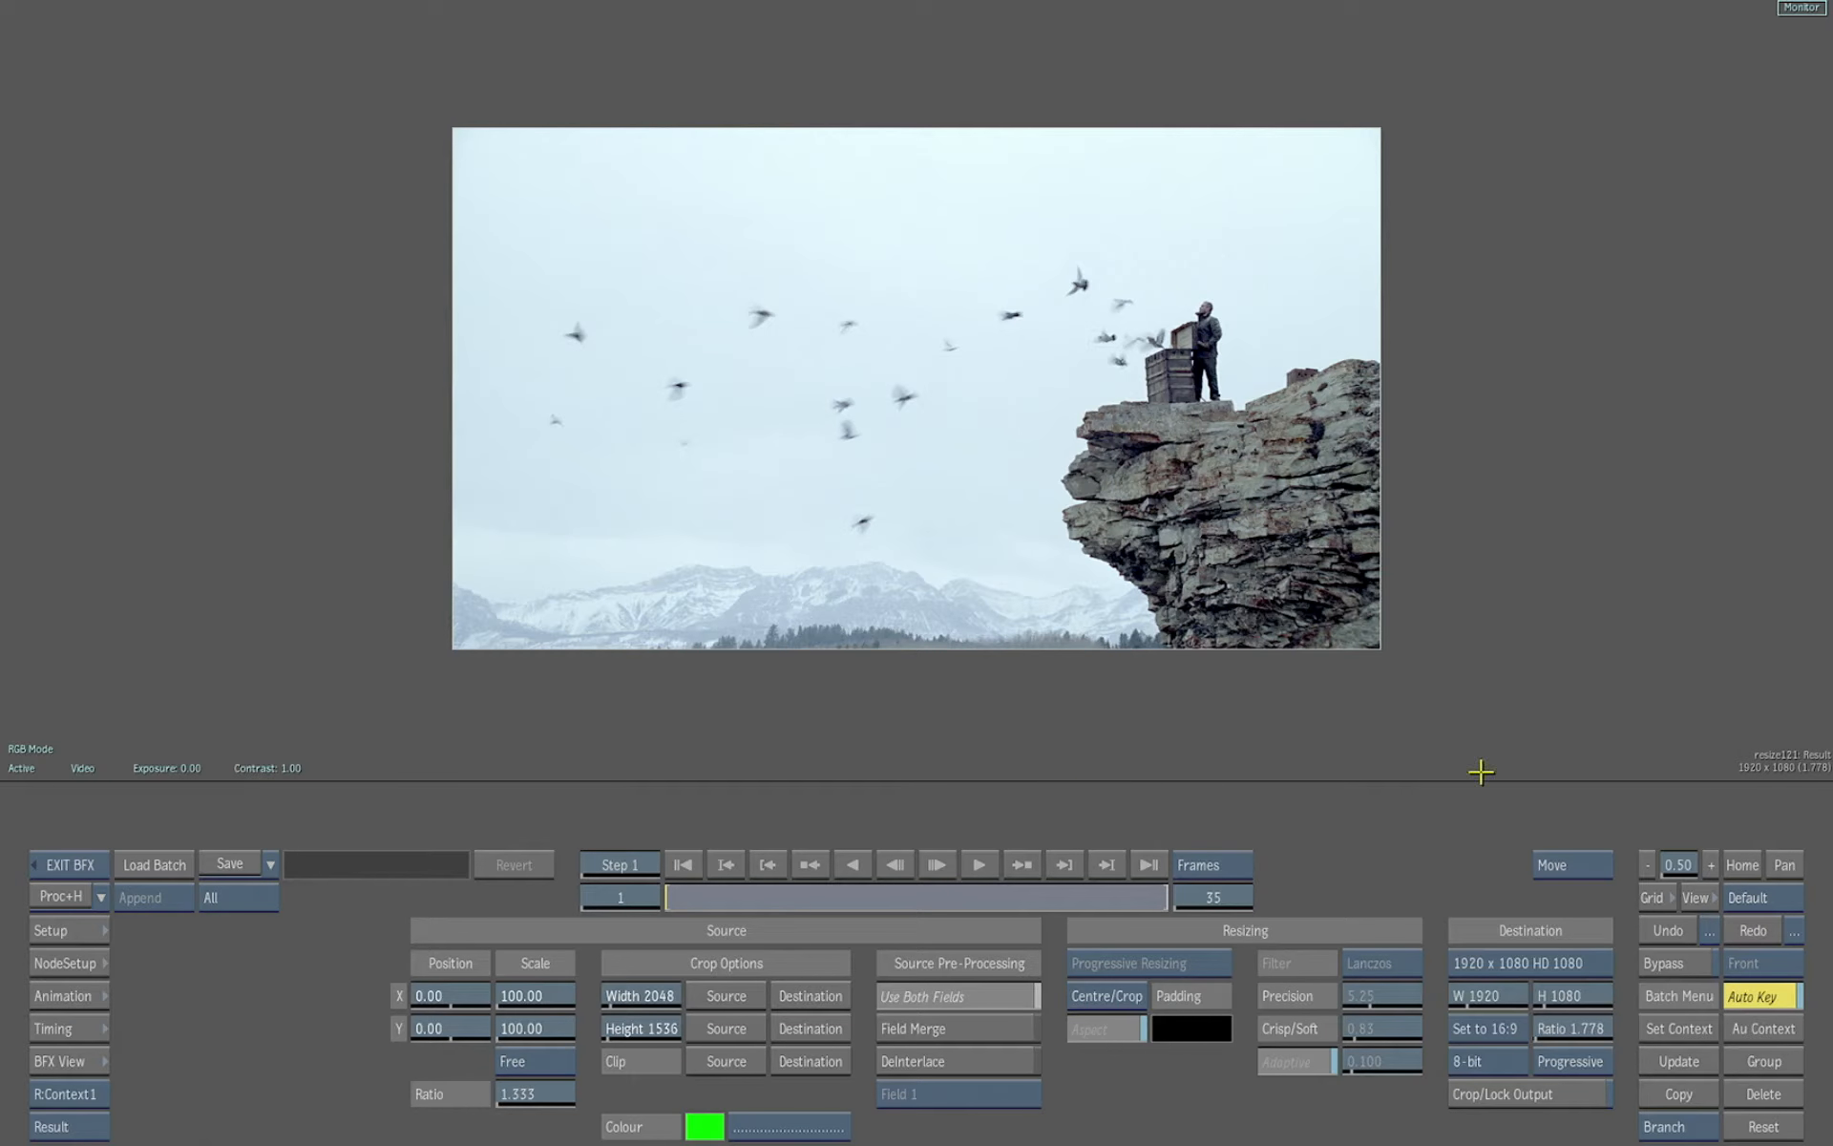
pyautogui.press('Escape')
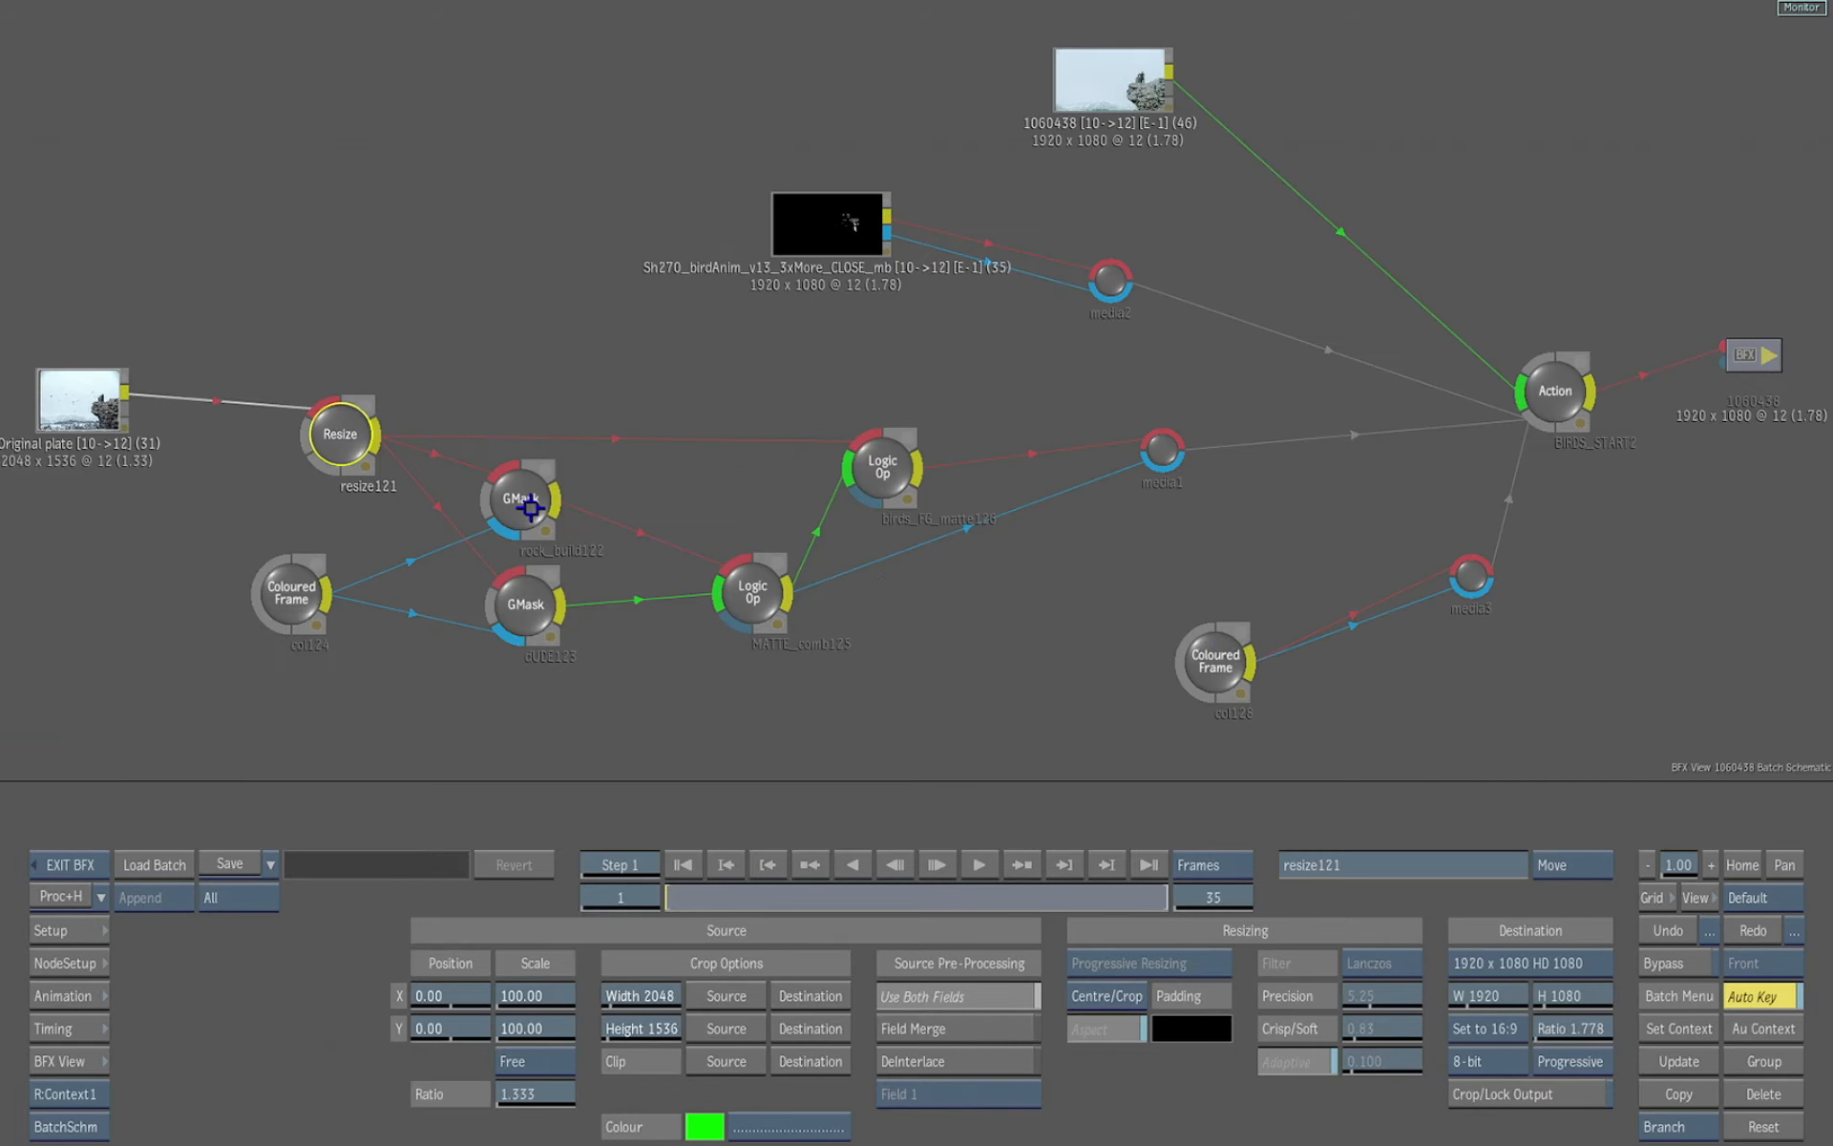
pyautogui.click(531, 506)
pyautogui.press('F4')
pyautogui.press('Escape')
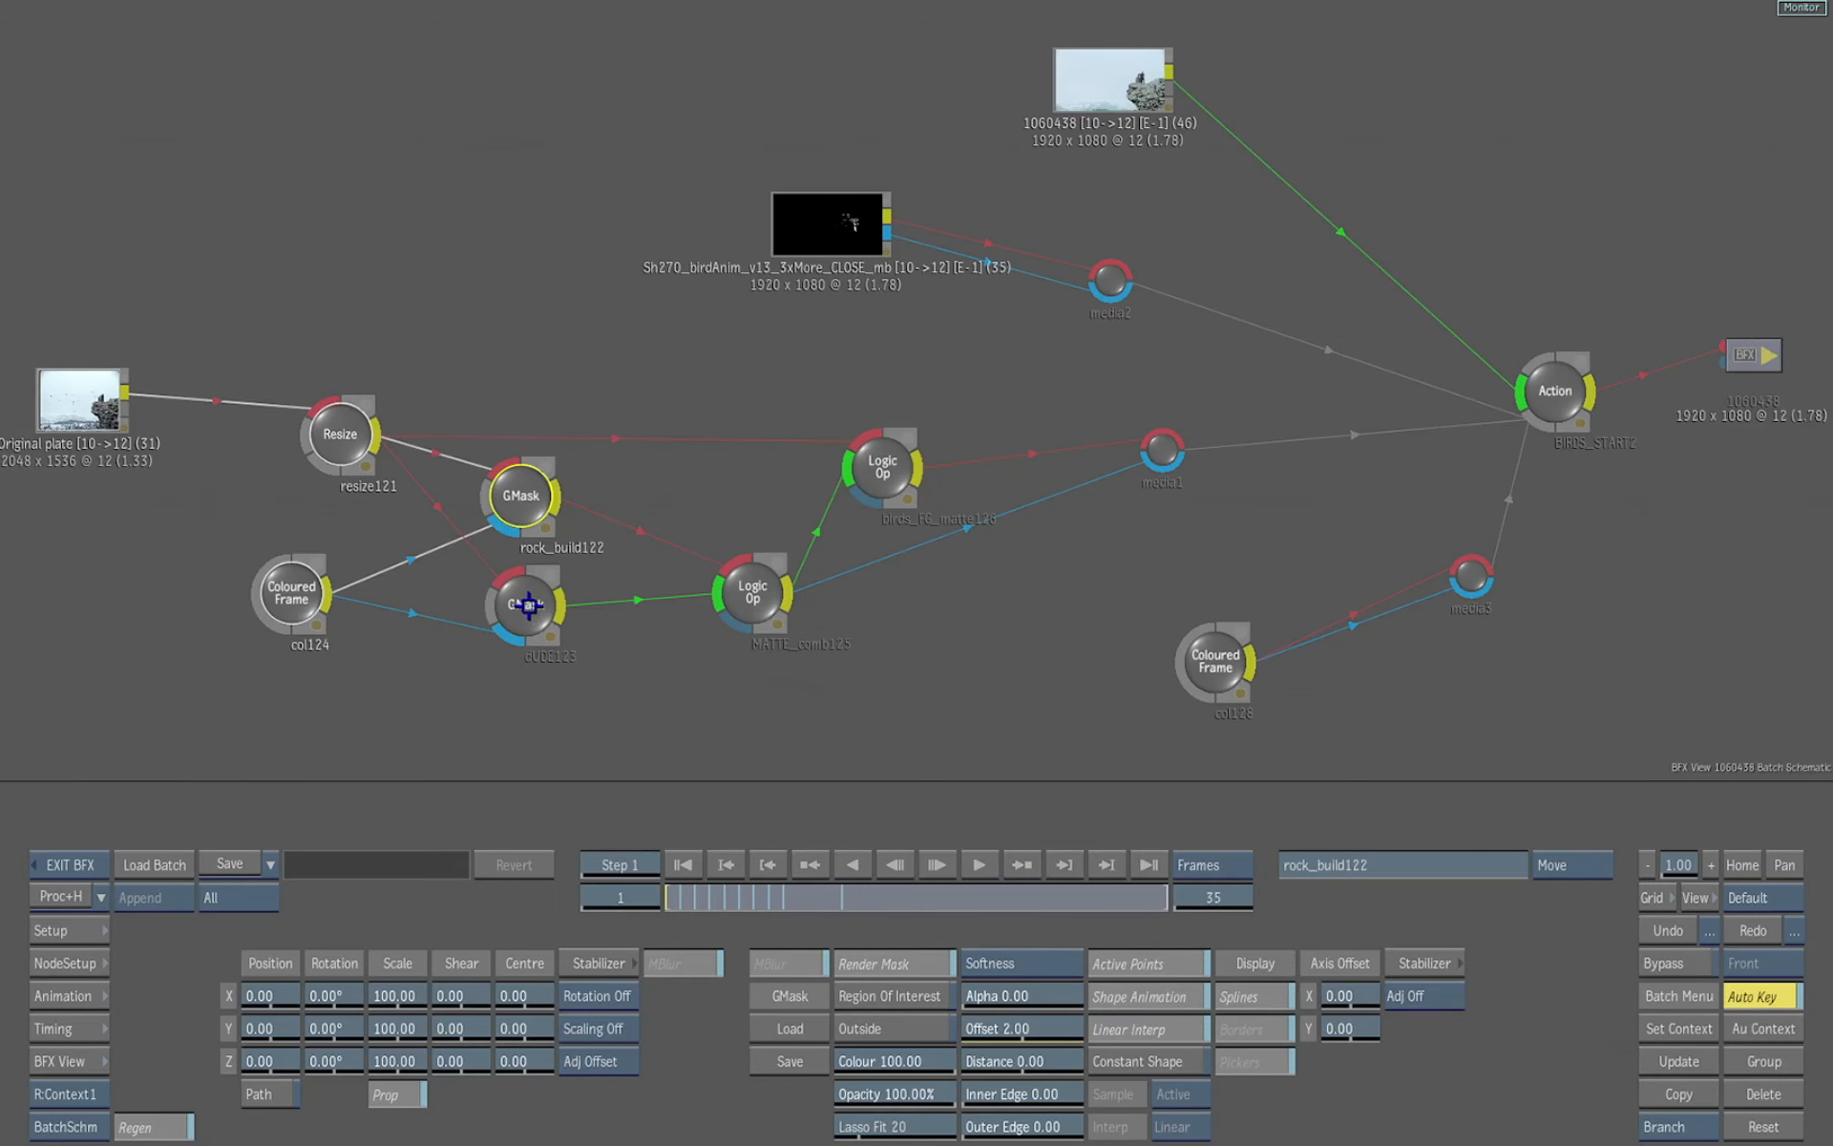
# Inspect the outputs of the dUDE123 GMask, MATTE_comb125 and birds_FG_matte126 Logic Ops, and col128
pyautogui.click(523, 603)
pyautogui.press('F4')
pyautogui.press('Escape')
pyautogui.click(750, 597)
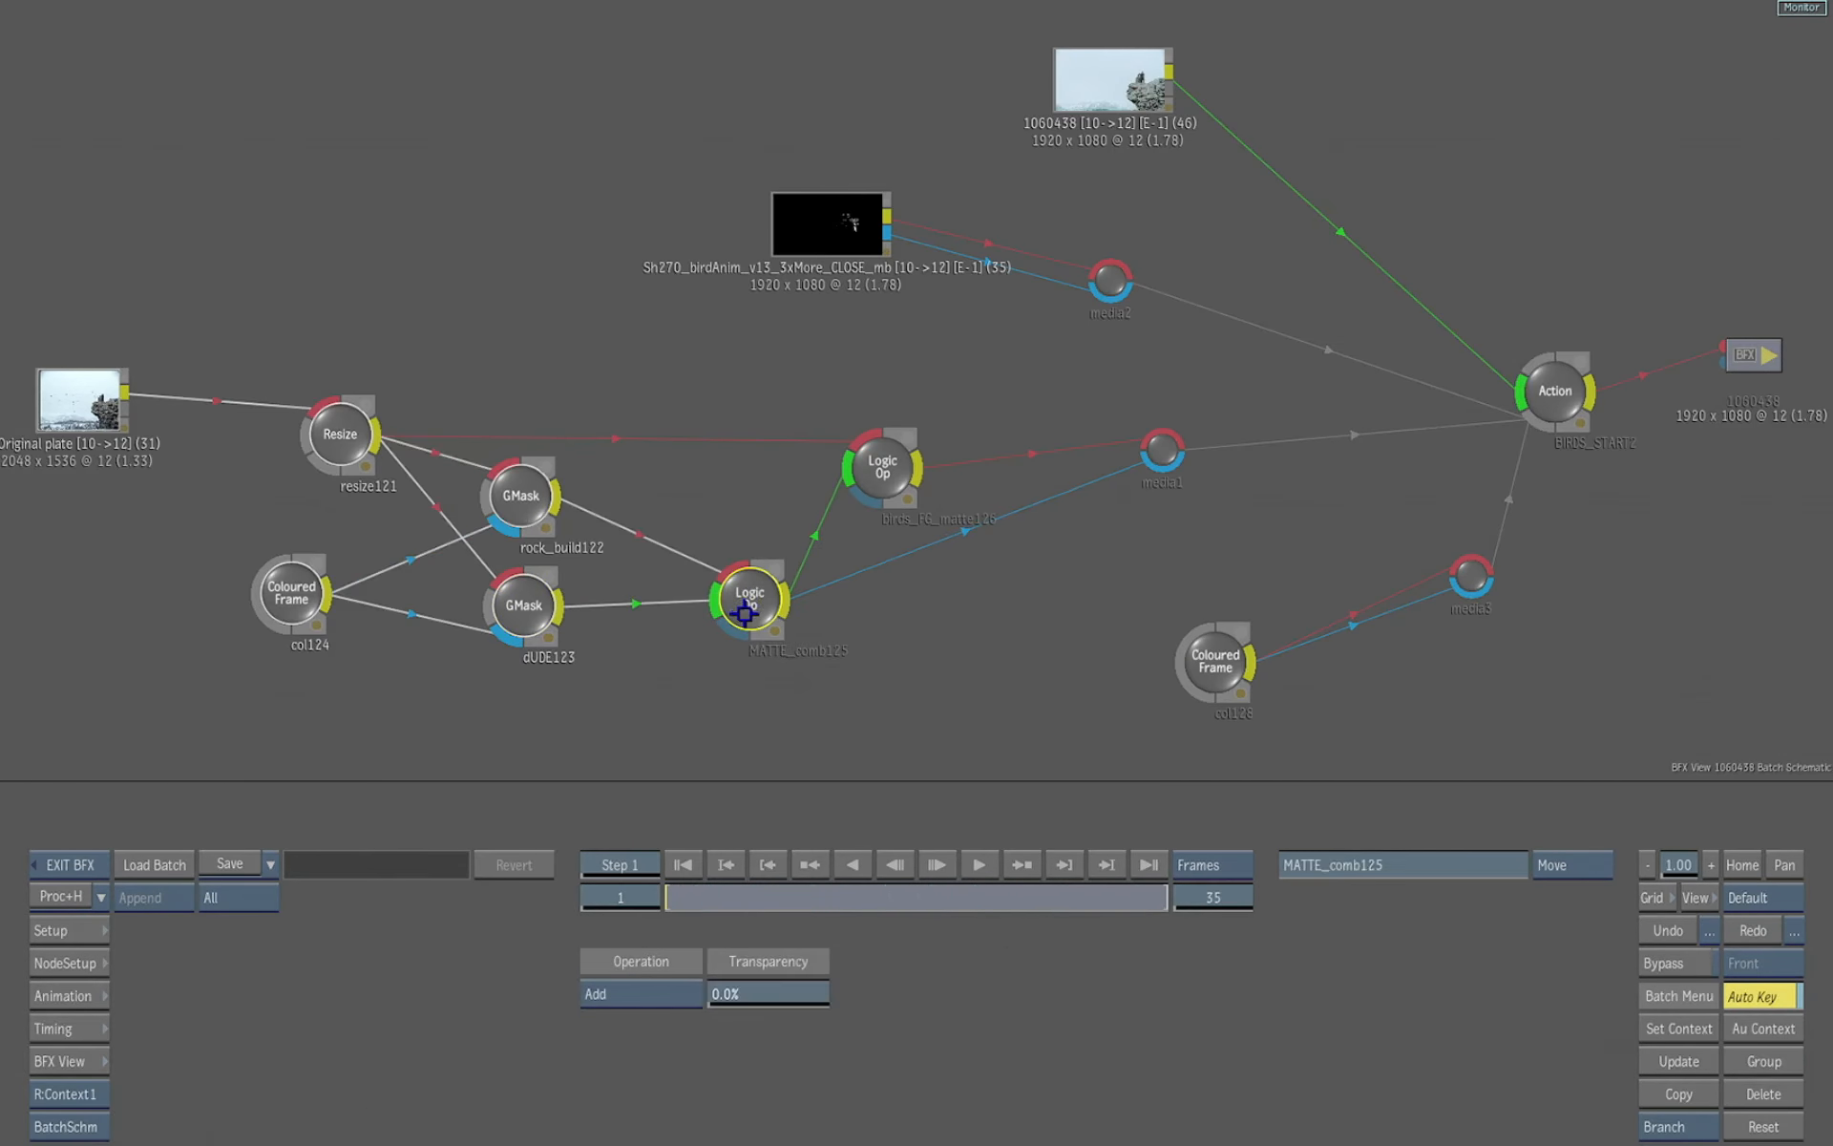
pyautogui.press('F4')
pyautogui.press('Escape')
pyautogui.click(876, 480)
pyautogui.press('F4')
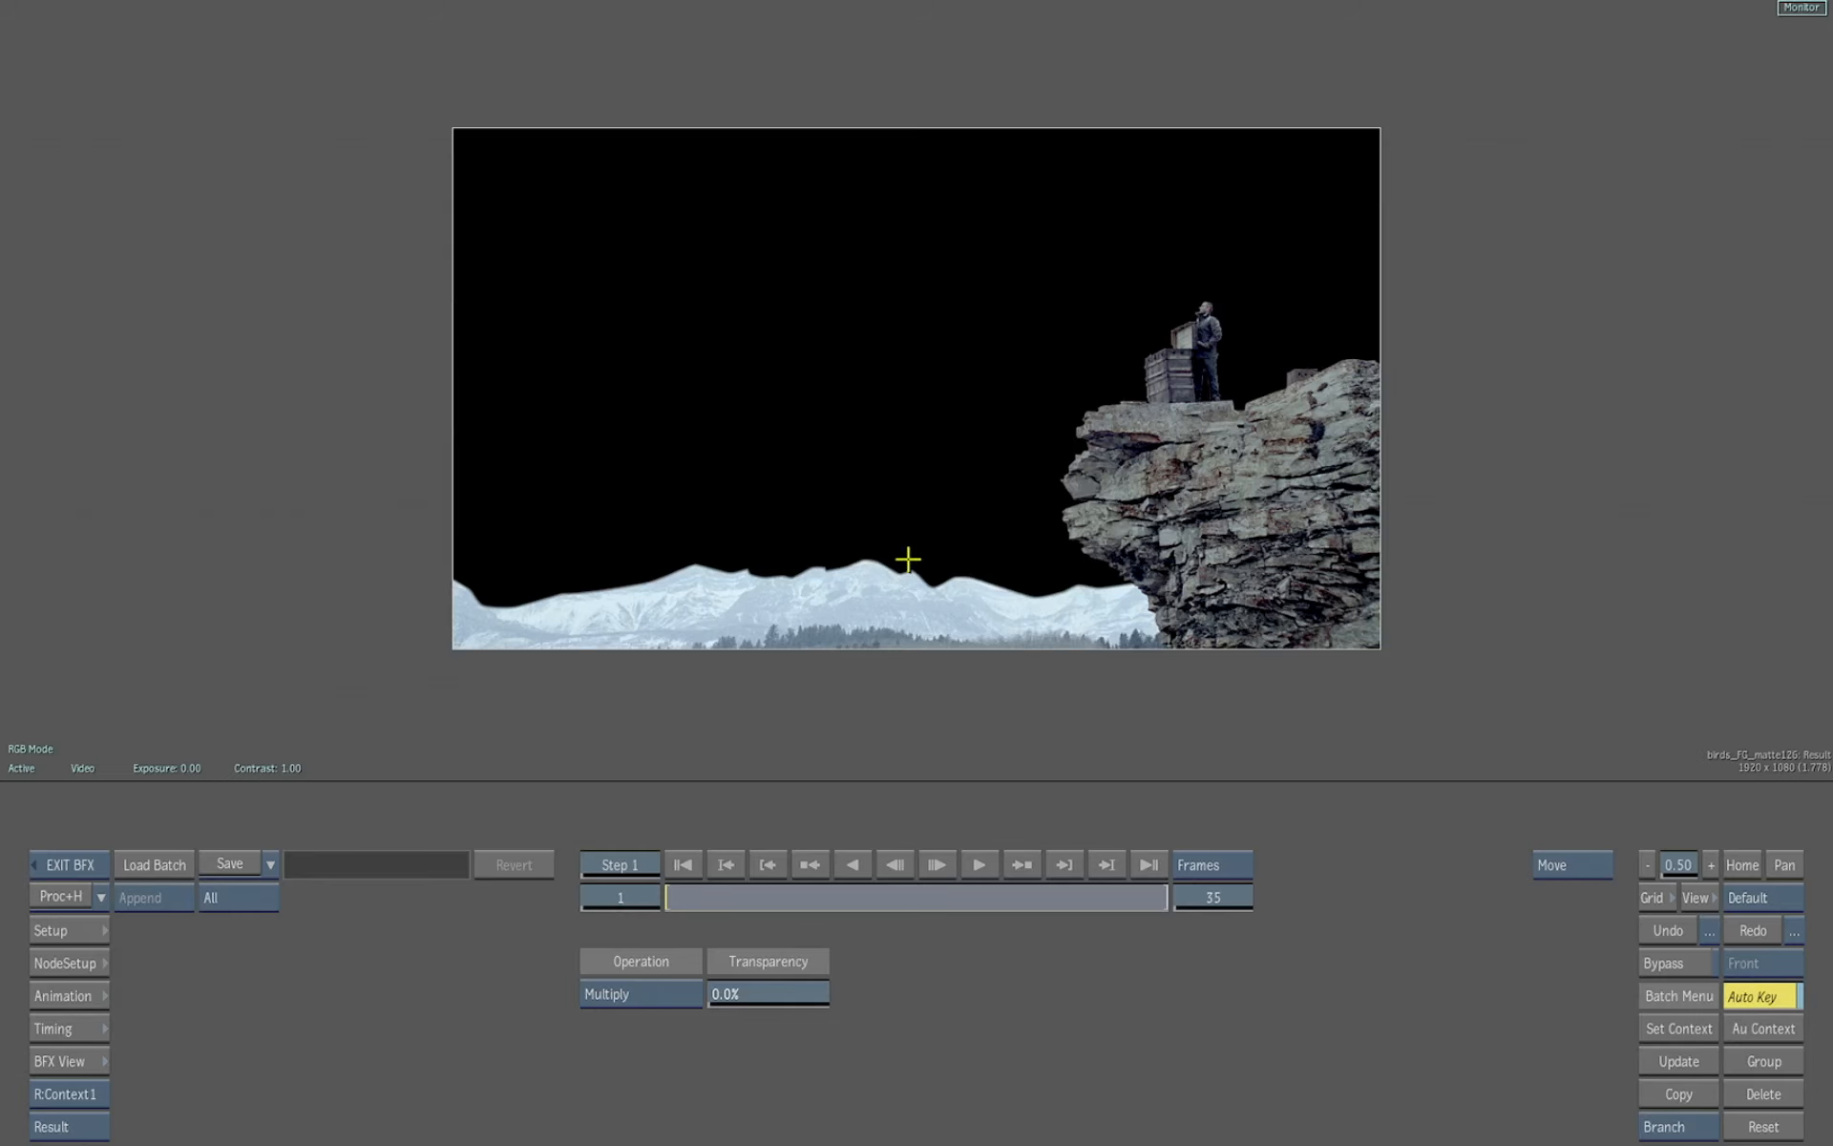
pyautogui.press('Escape')
pyautogui.click(1222, 671)
pyautogui.press('F4')
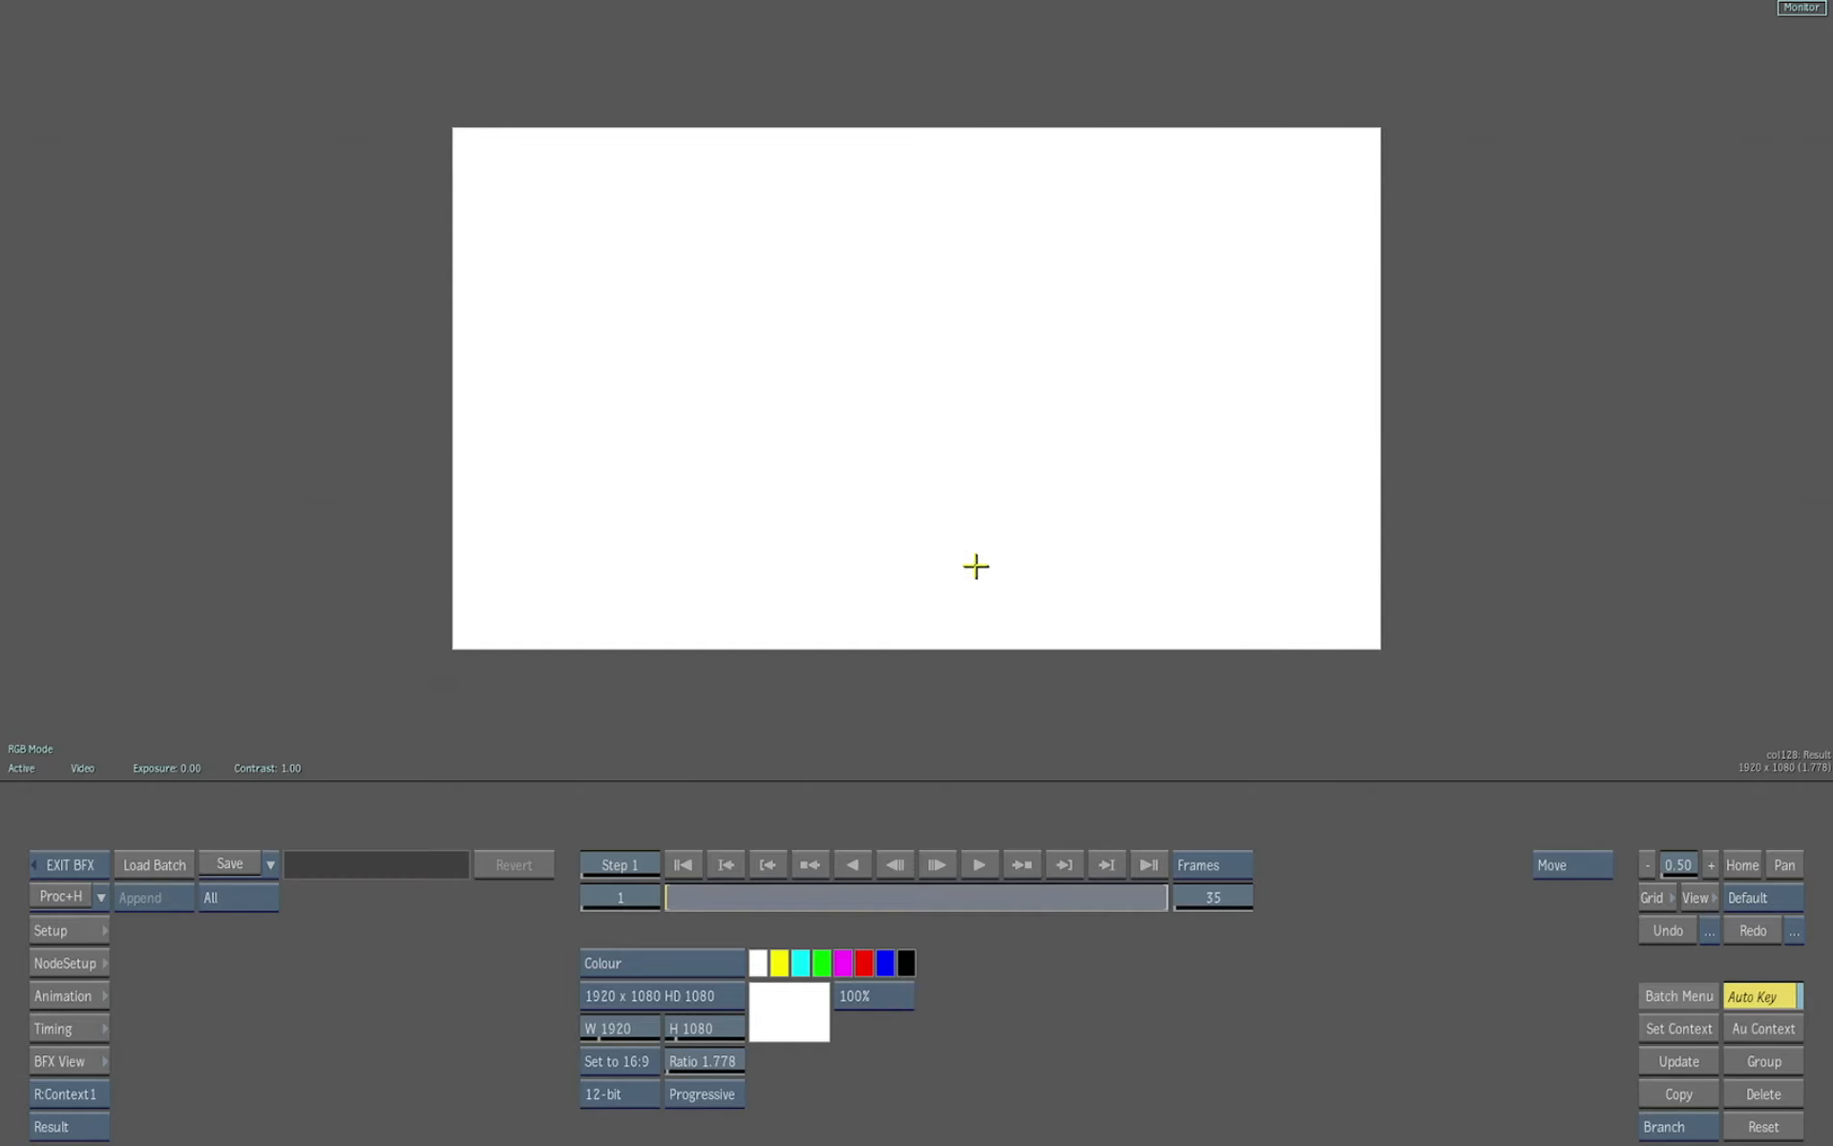
pyautogui.press('Escape')
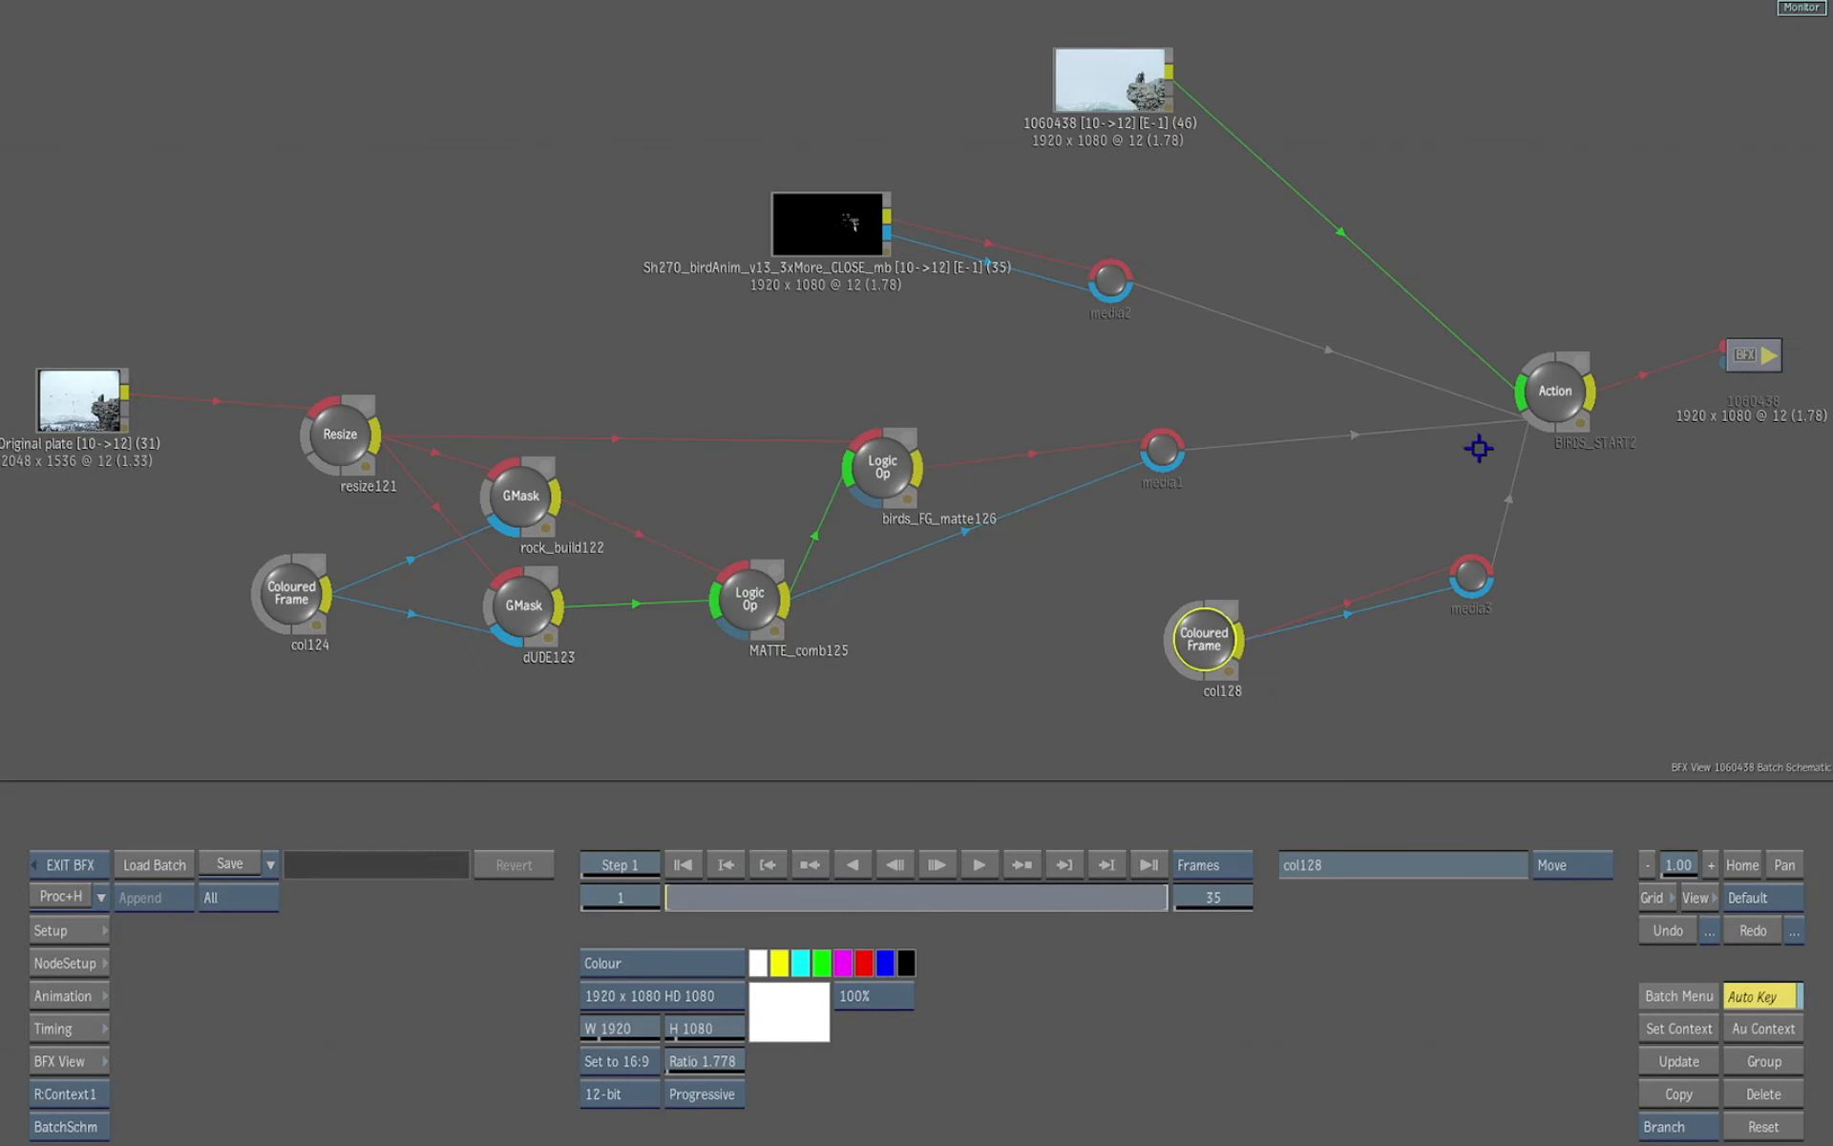
# Open the BIRDS_START2 Action node in a two-viewport layout
pyautogui.click(1547, 387)
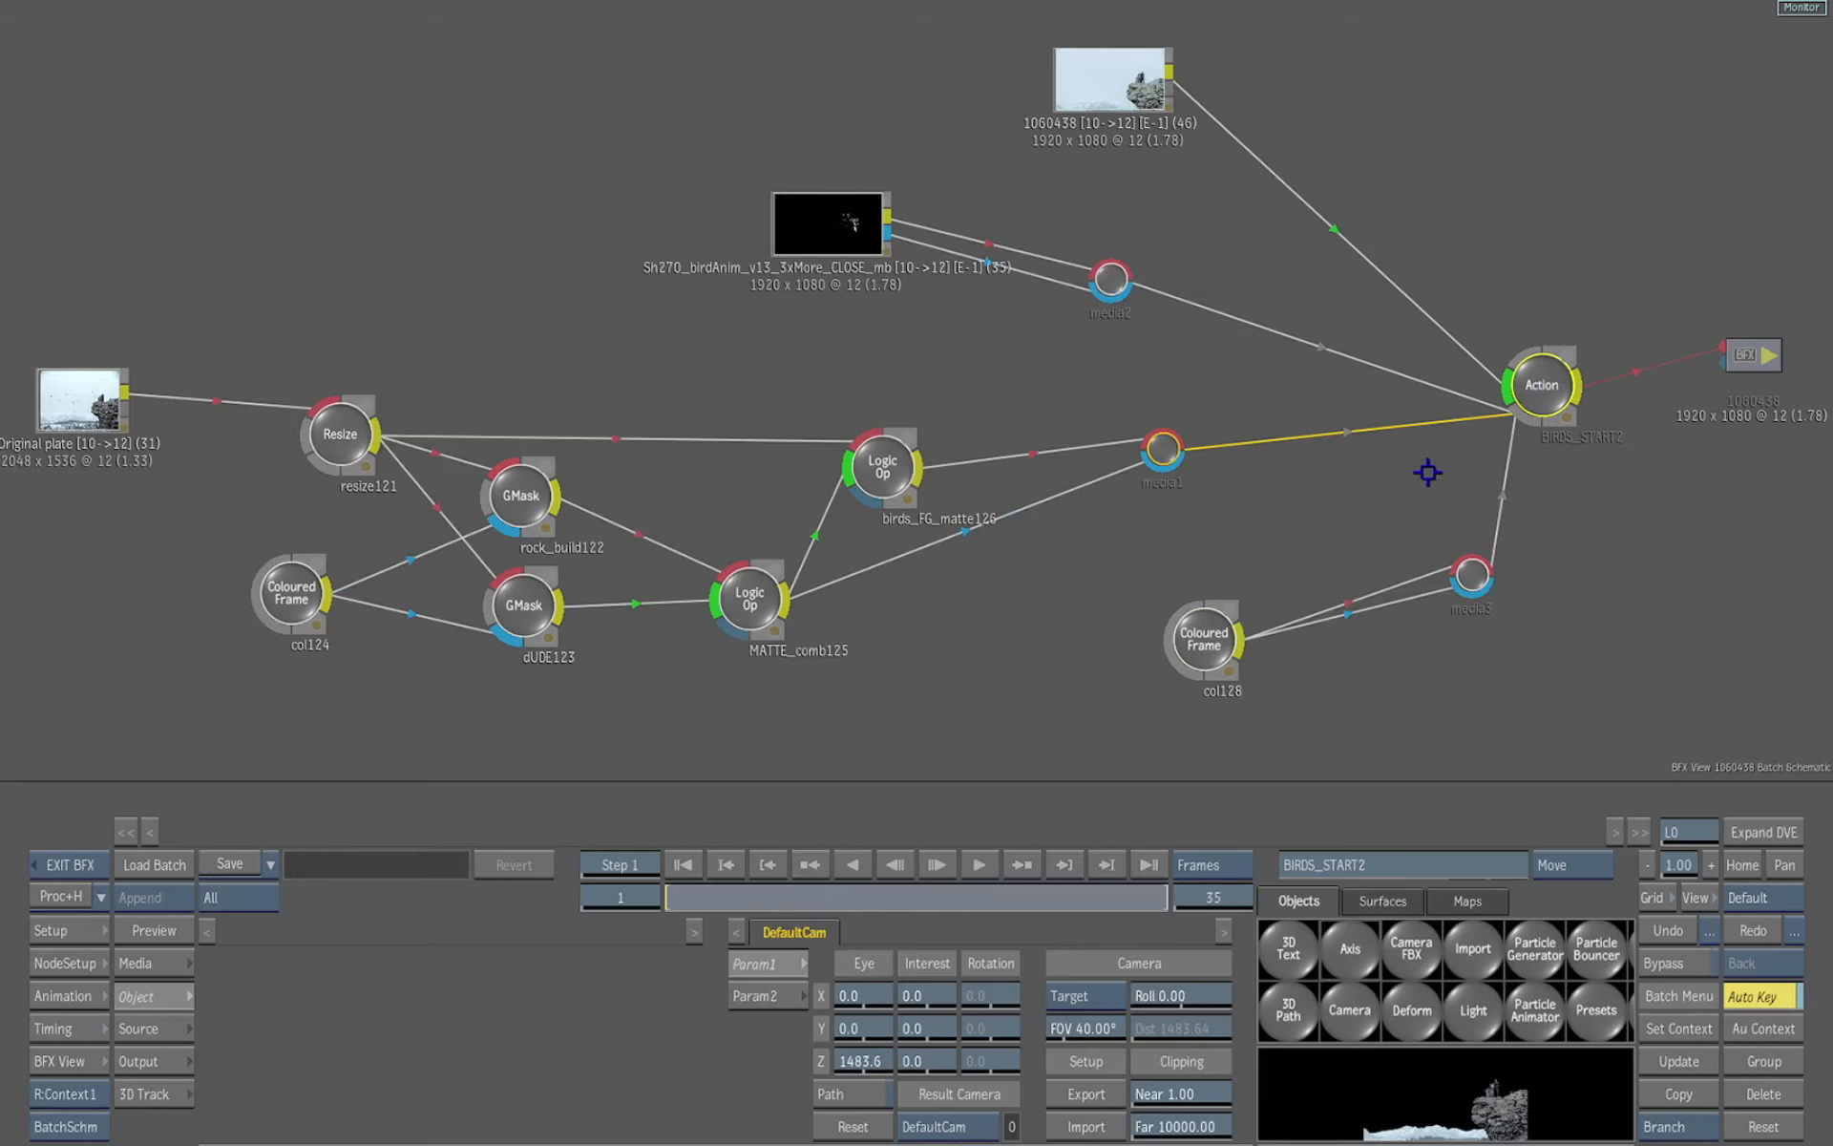
pyautogui.doubleClick(1517, 420)
pyautogui.hotkey('alt', '2')
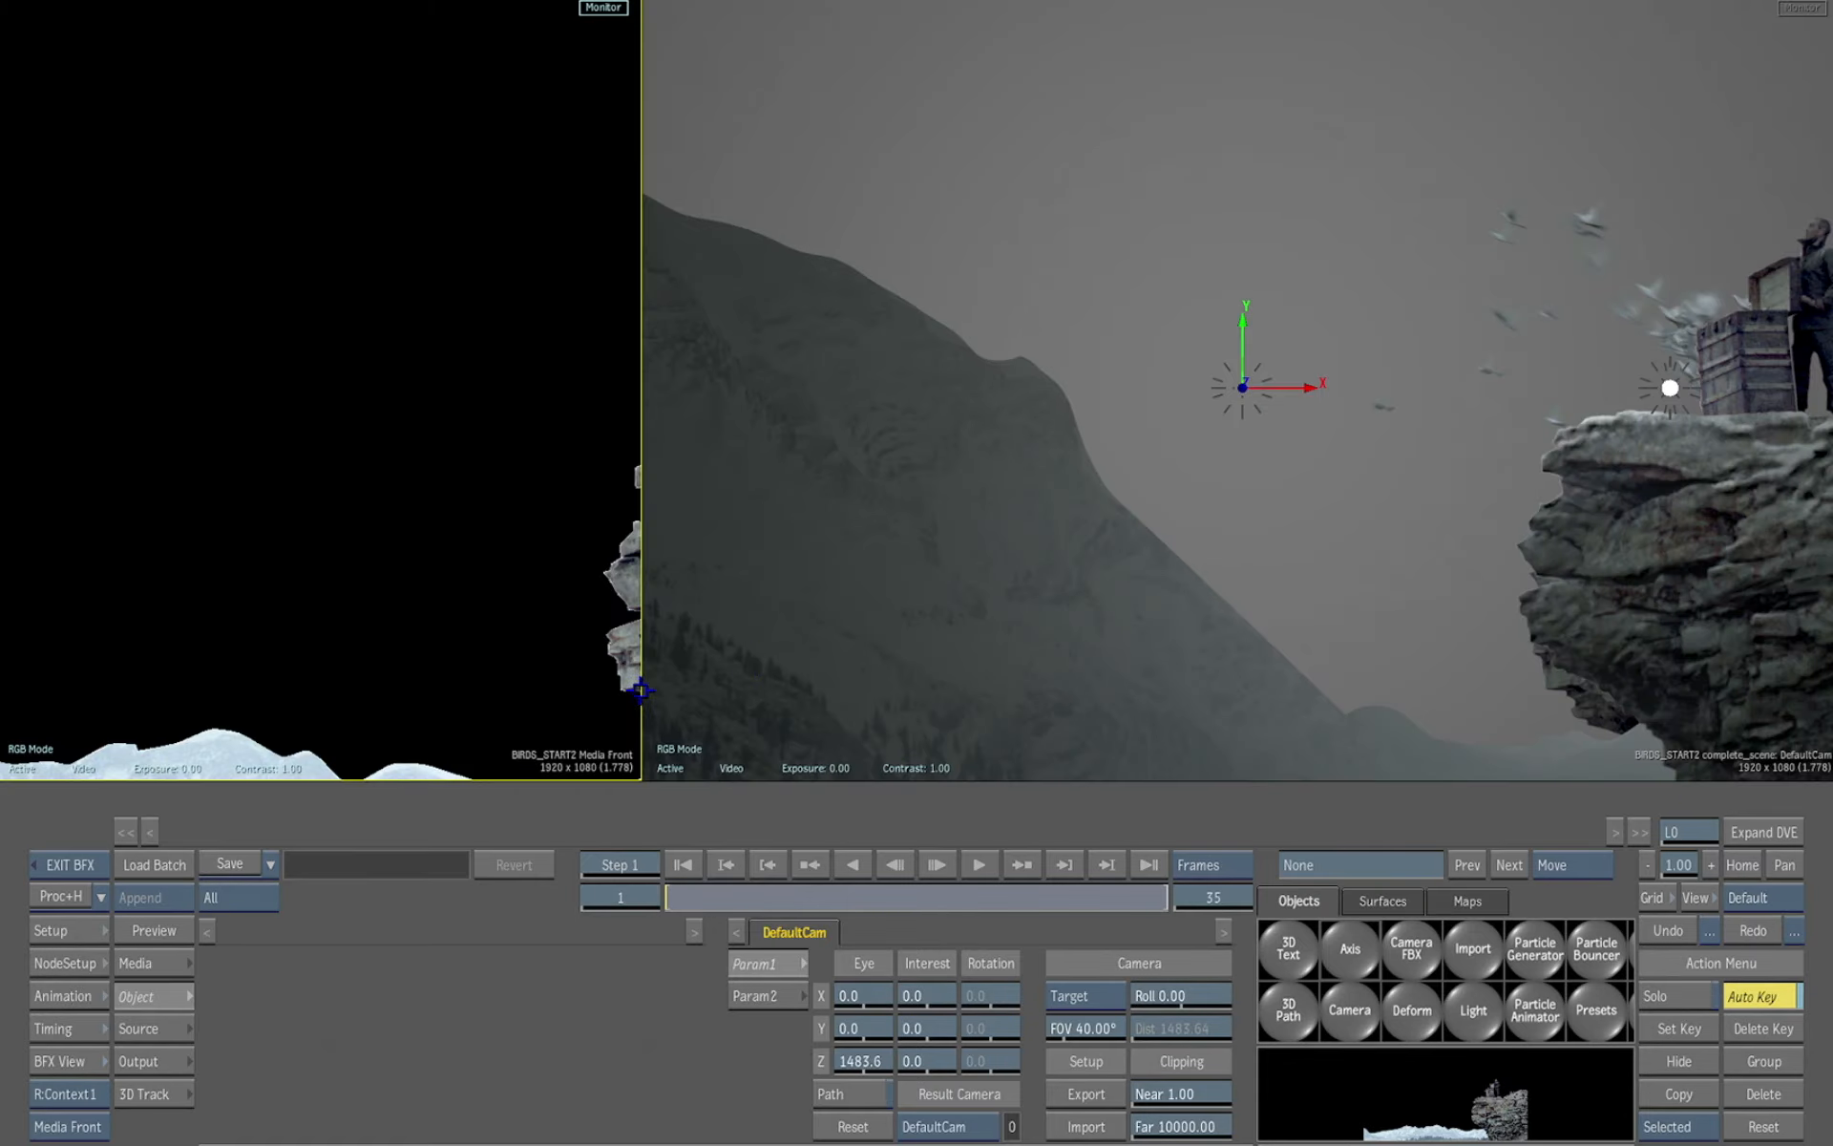
# Switch the left viewport to the Action schematic and frame its light, axis and image nodes
pyautogui.moveTo(649, 729); pyautogui.dragTo(671, 728)
pyautogui.press('Escape')
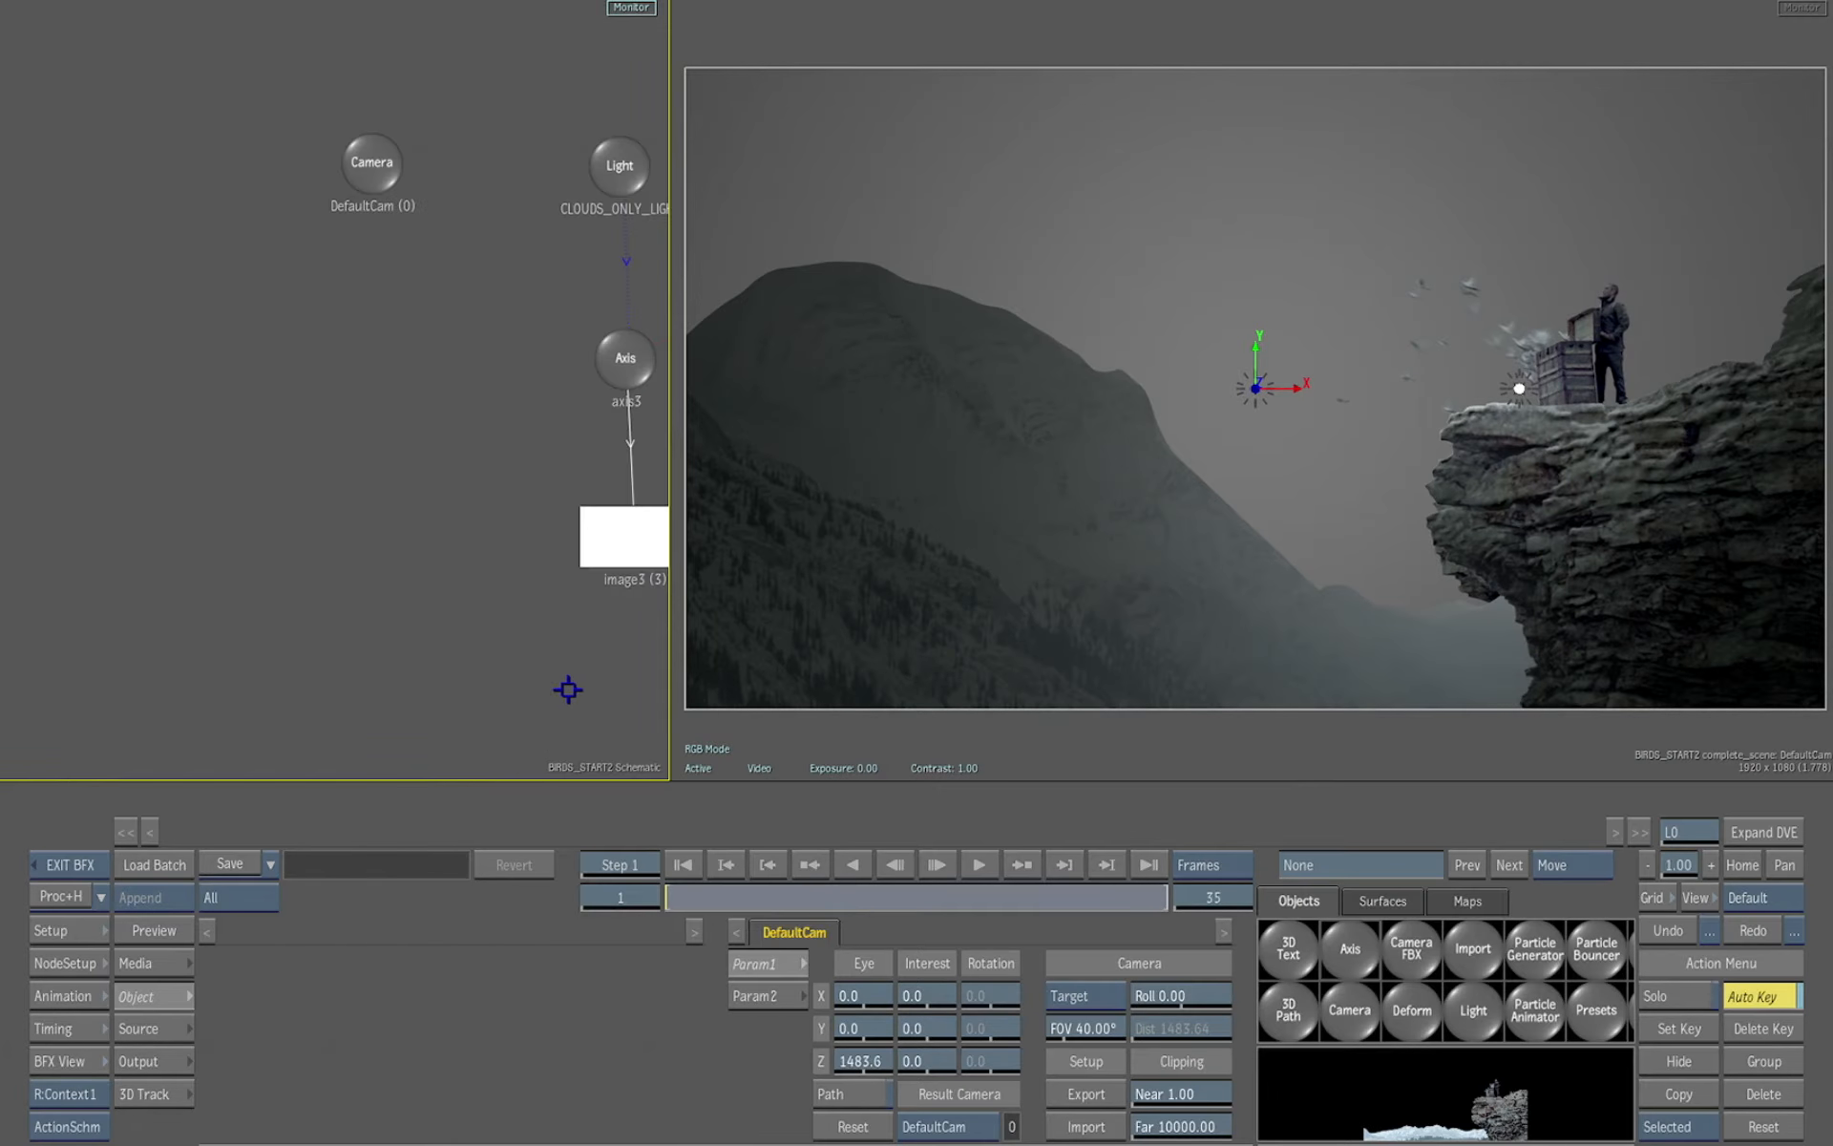
pyautogui.moveTo(567, 690); pyautogui.dragTo(372, 698)
pyautogui.moveTo(670, 742); pyautogui.dragTo(696, 729)
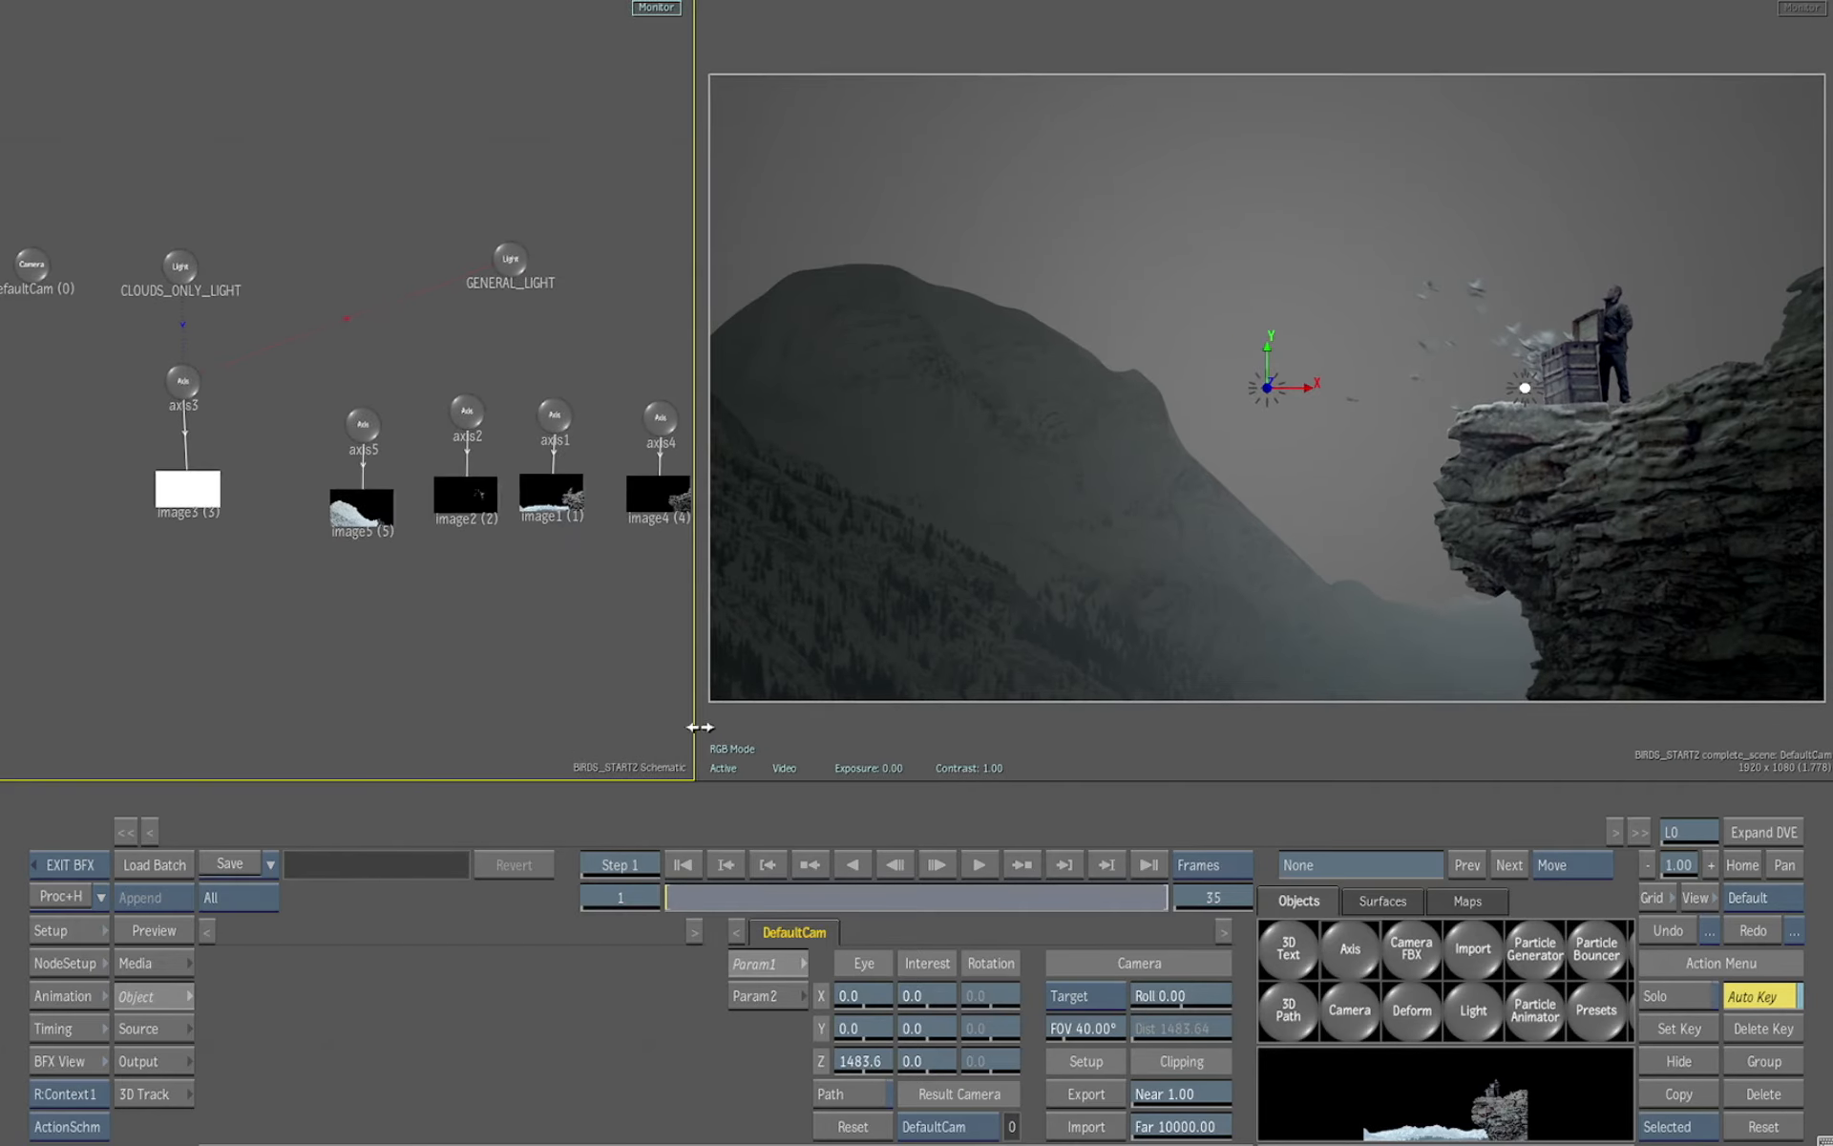
pyautogui.moveTo(565, 702); pyautogui.dragTo(514, 699)
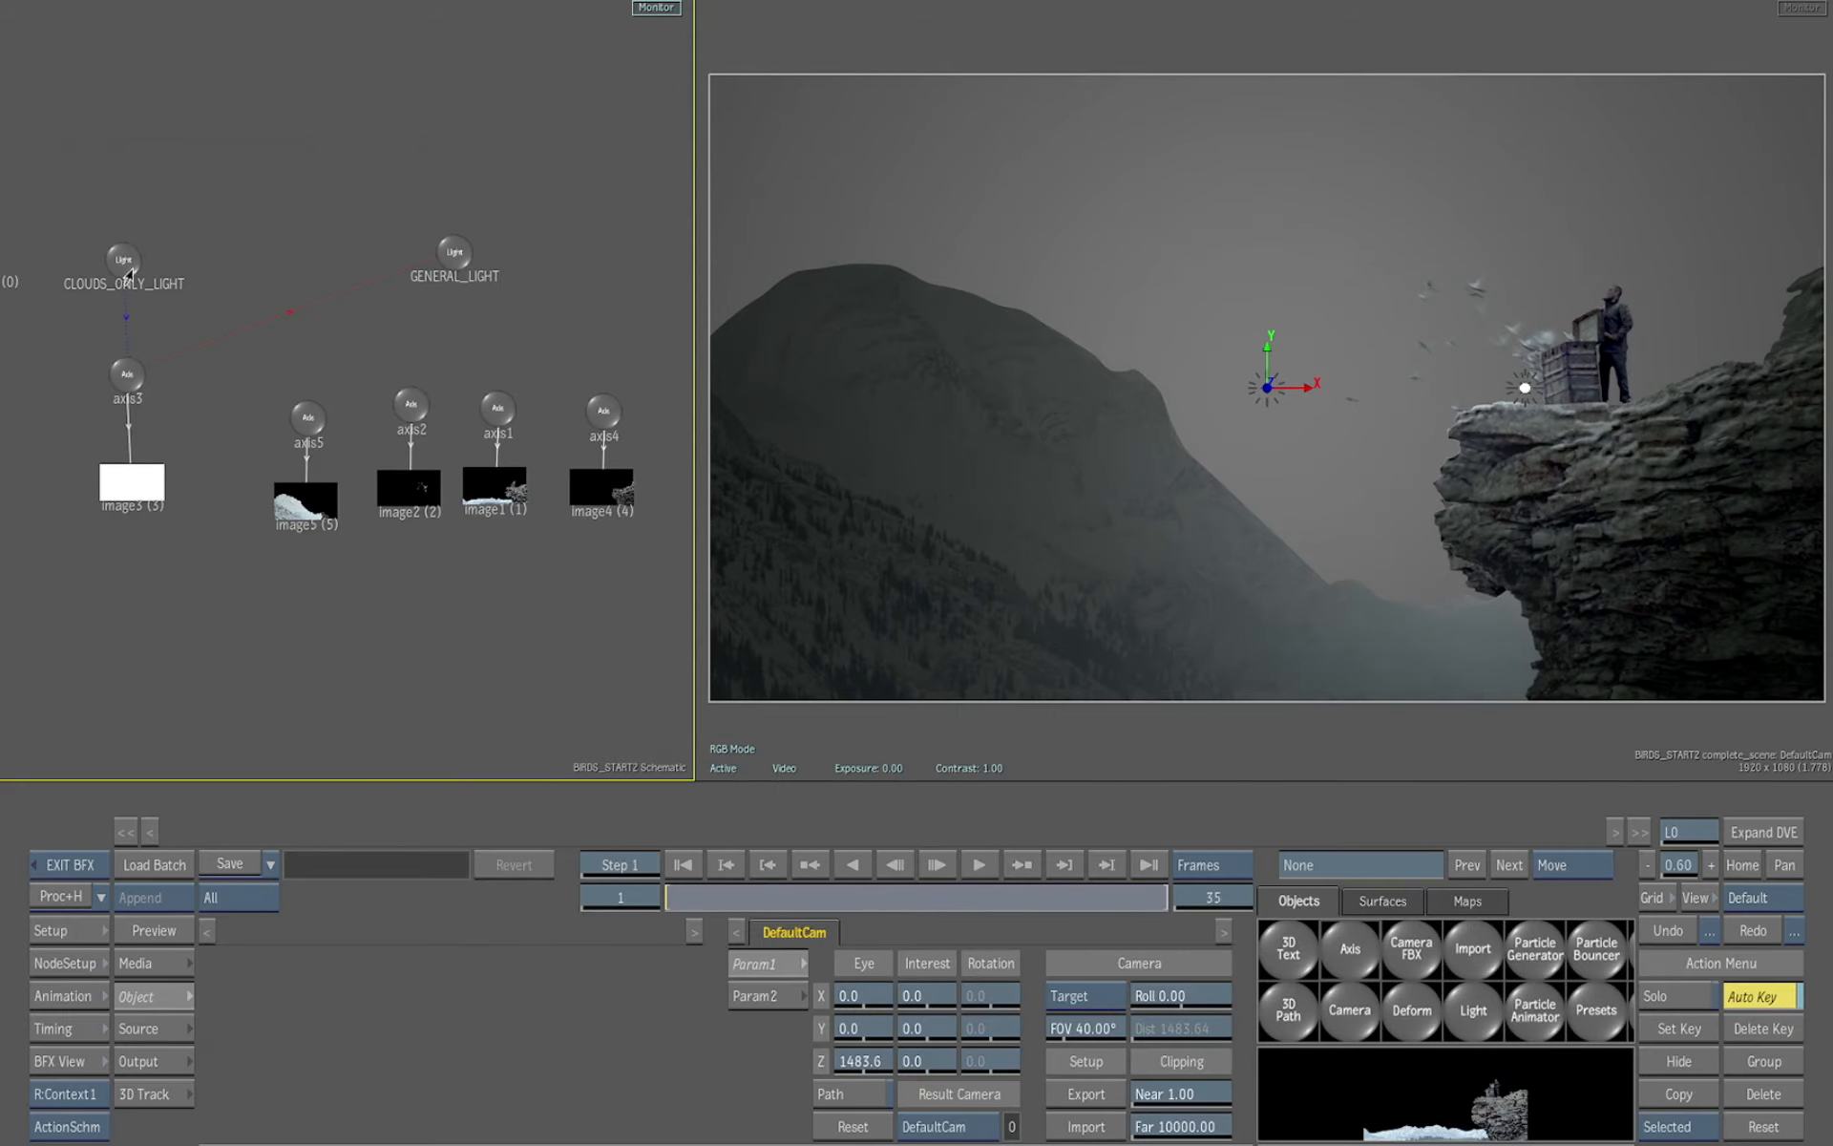
# Try adjusting the intensities of CLOUDS_ONLY_LIGHT and GENERAL_LIGHT, undoing each change
pyautogui.moveTo(123, 259)
pyautogui.mouseDown()
pyautogui.moveTo(125, 230)
pyautogui.moveTo(114, 240)
pyautogui.mouseUp()
pyautogui.moveTo(537, 1032); pyautogui.dragTo(719, 1013)
pyautogui.click(1667, 932)
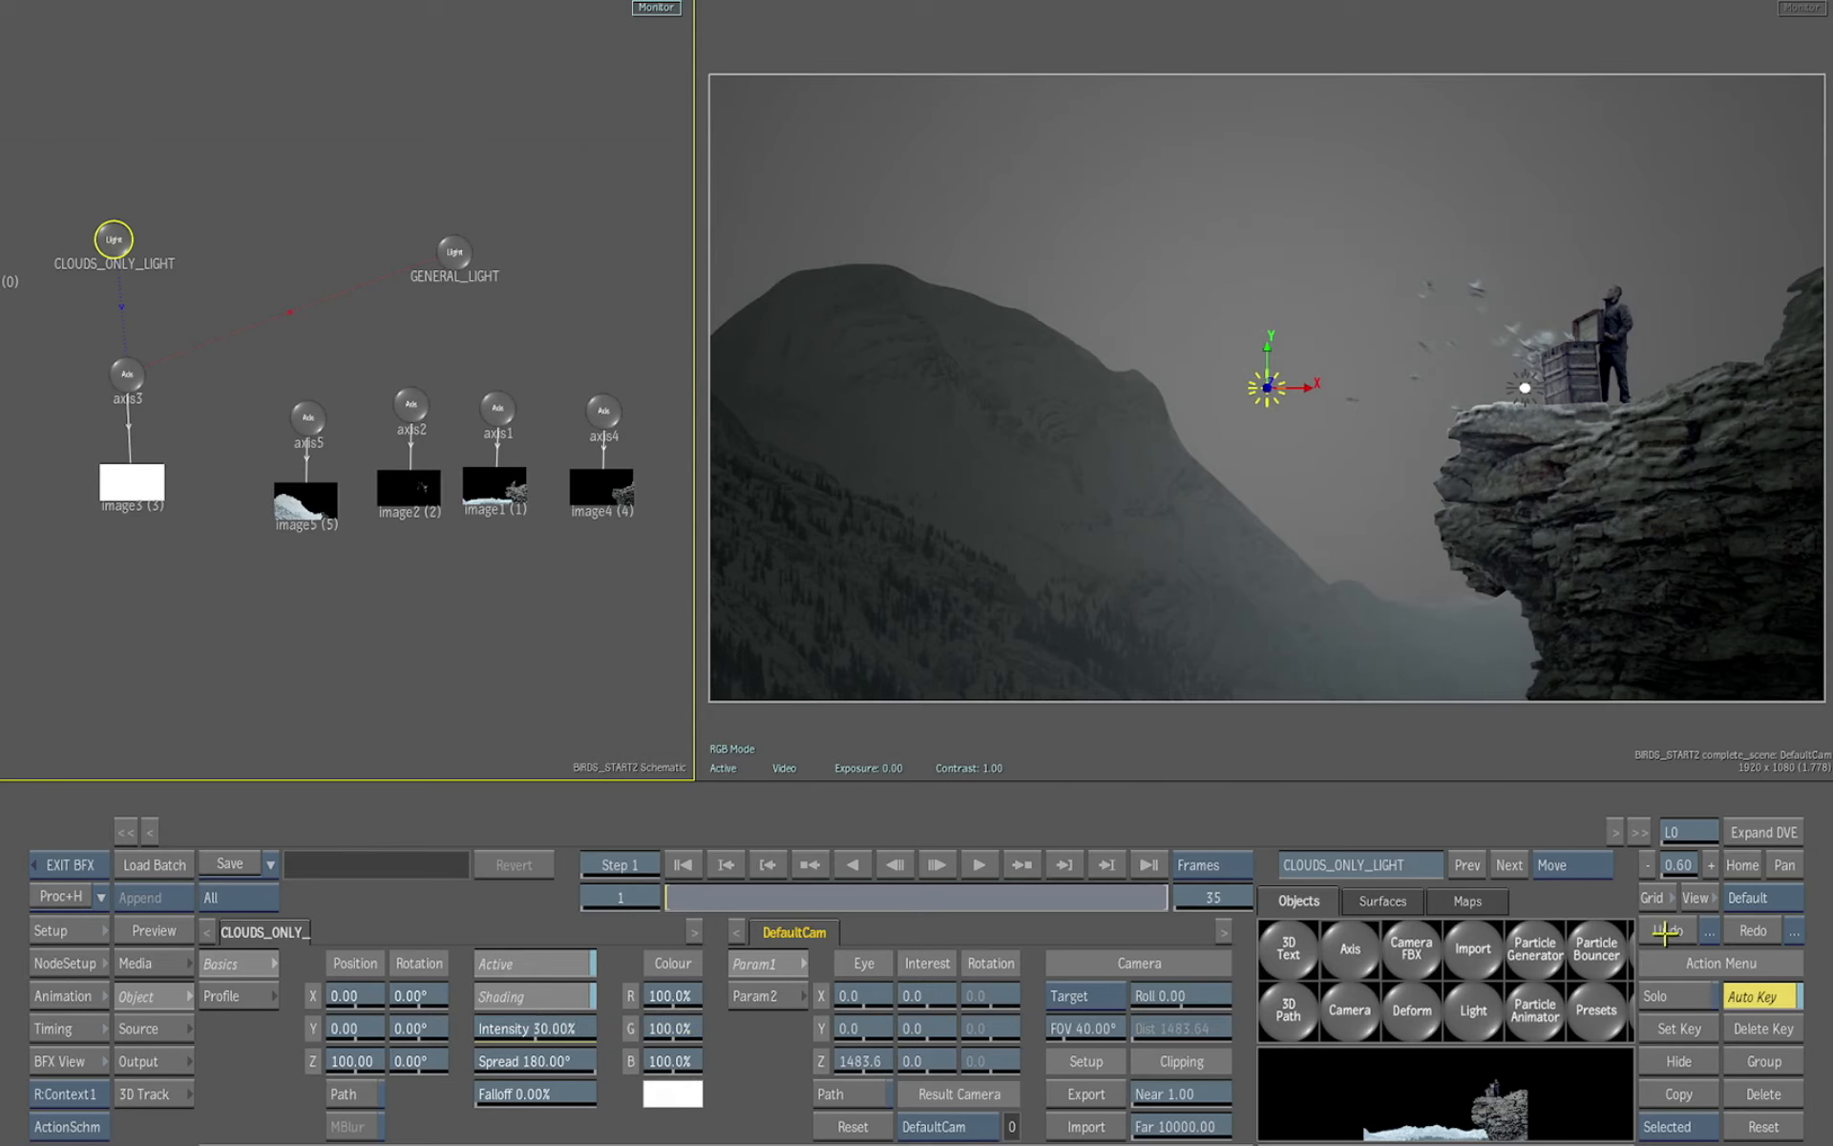
pyautogui.click(454, 252)
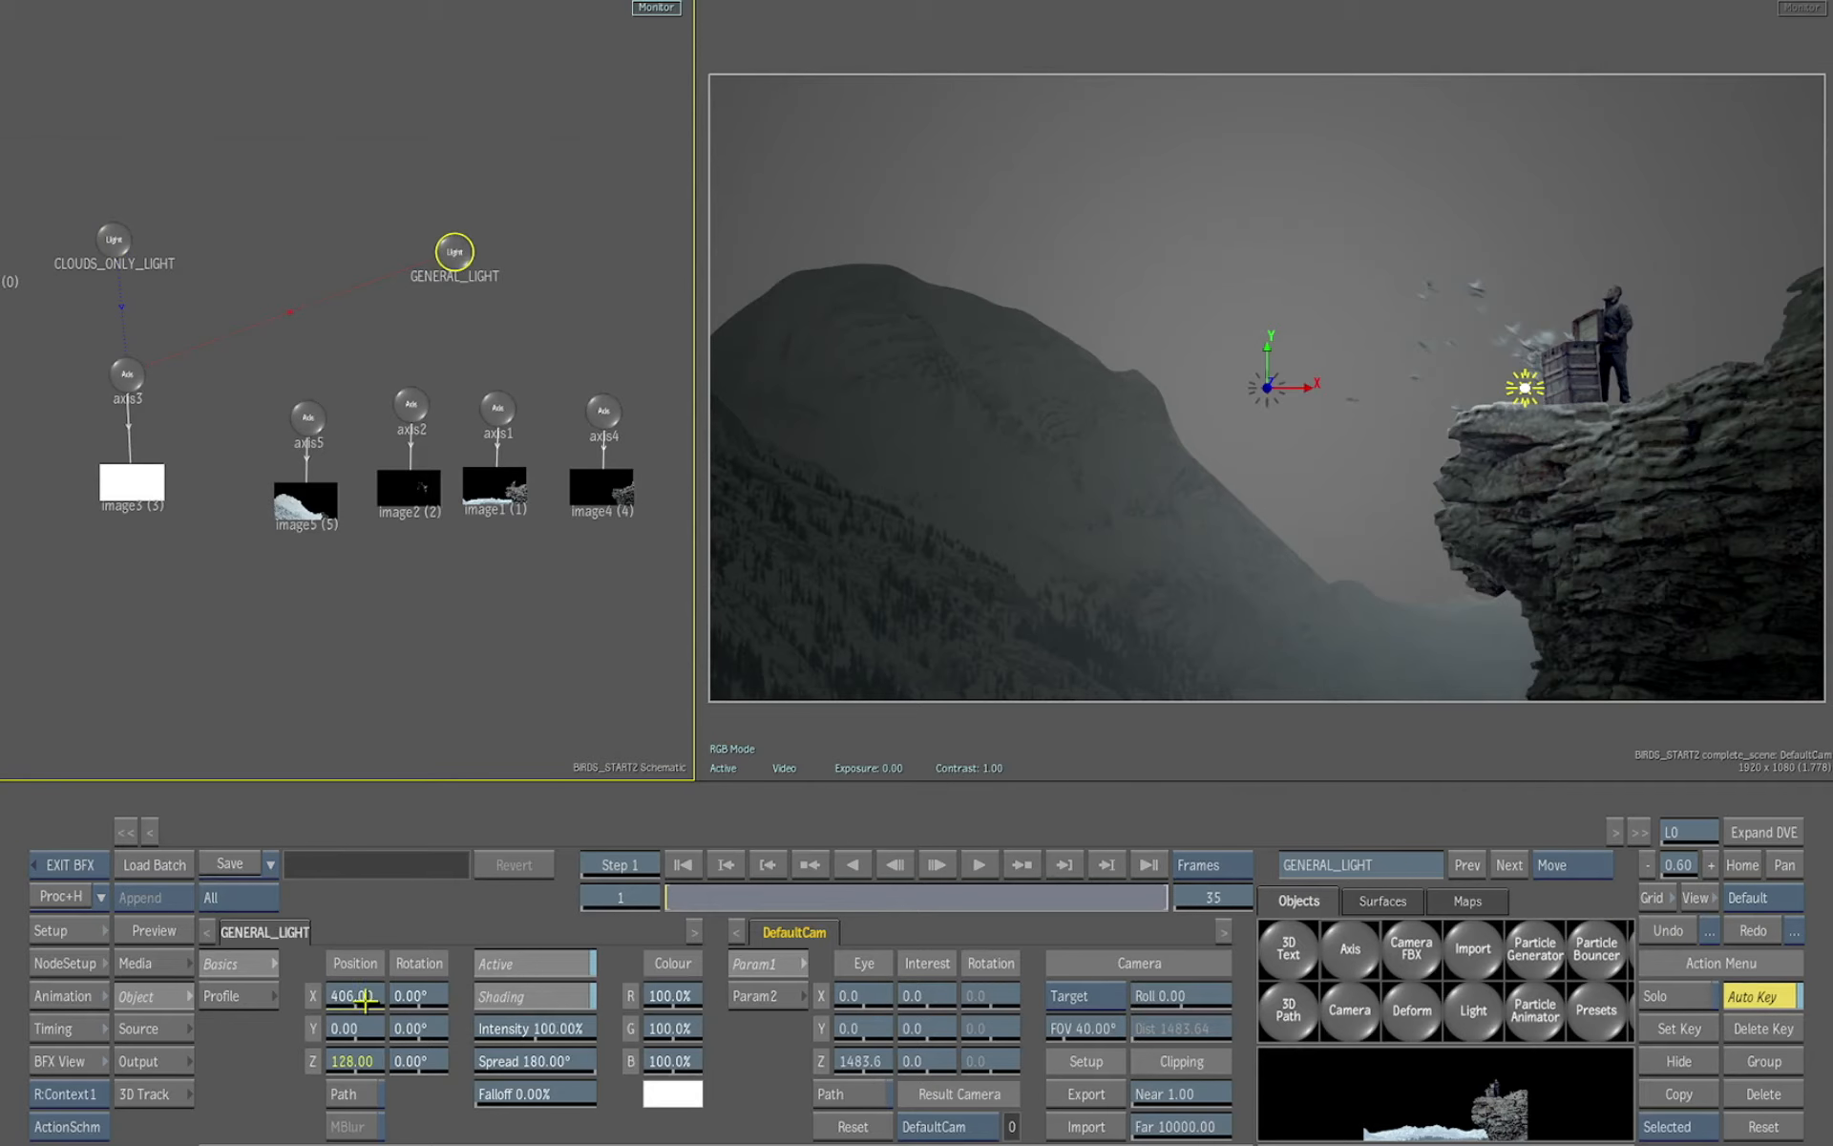
pyautogui.moveTo(587, 1031); pyautogui.dragTo(851, 1008)
pyautogui.click(1656, 933)
# Add a Substance Texture map to image3 using the ABSTRACT Triangles preset
pyautogui.click(117, 244)
pyautogui.click(143, 485)
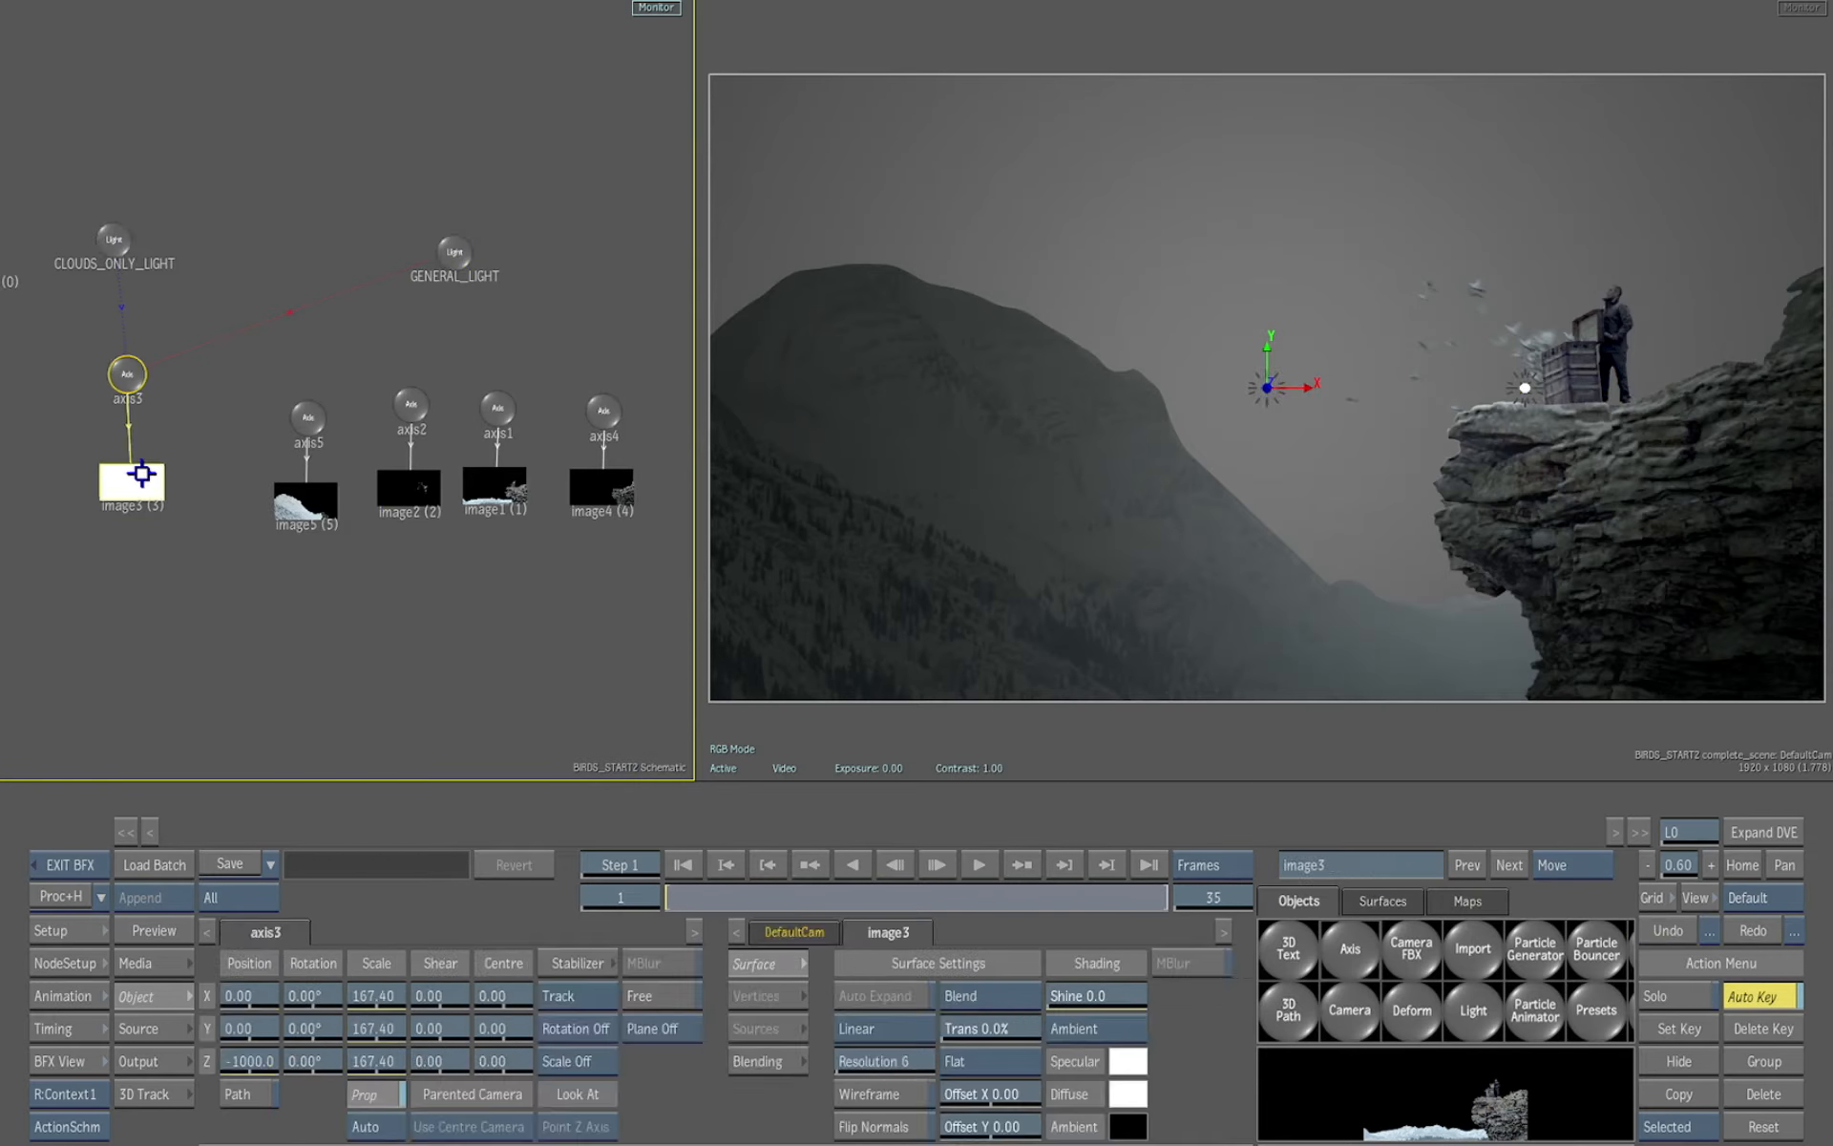
pyautogui.moveTo(150, 473); pyautogui.dragTo(152, 463)
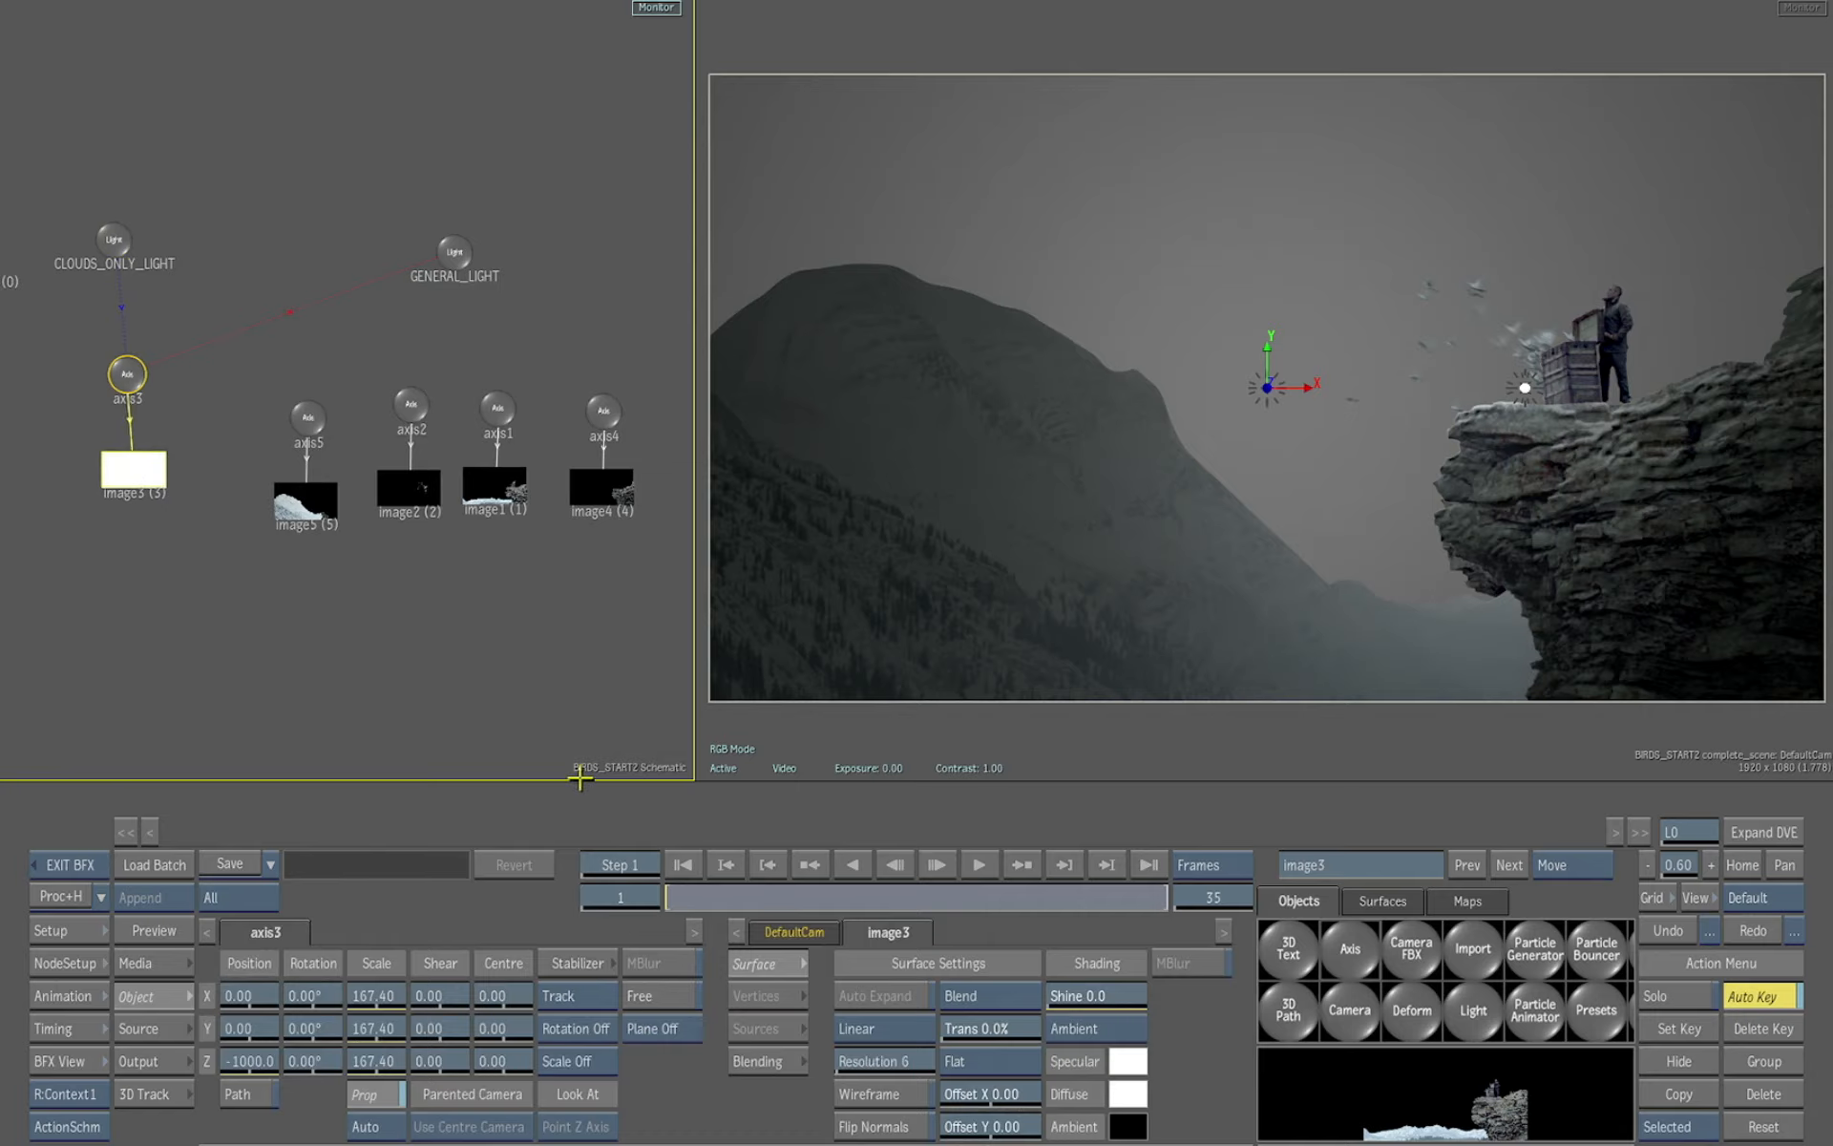
pyautogui.click(1481, 903)
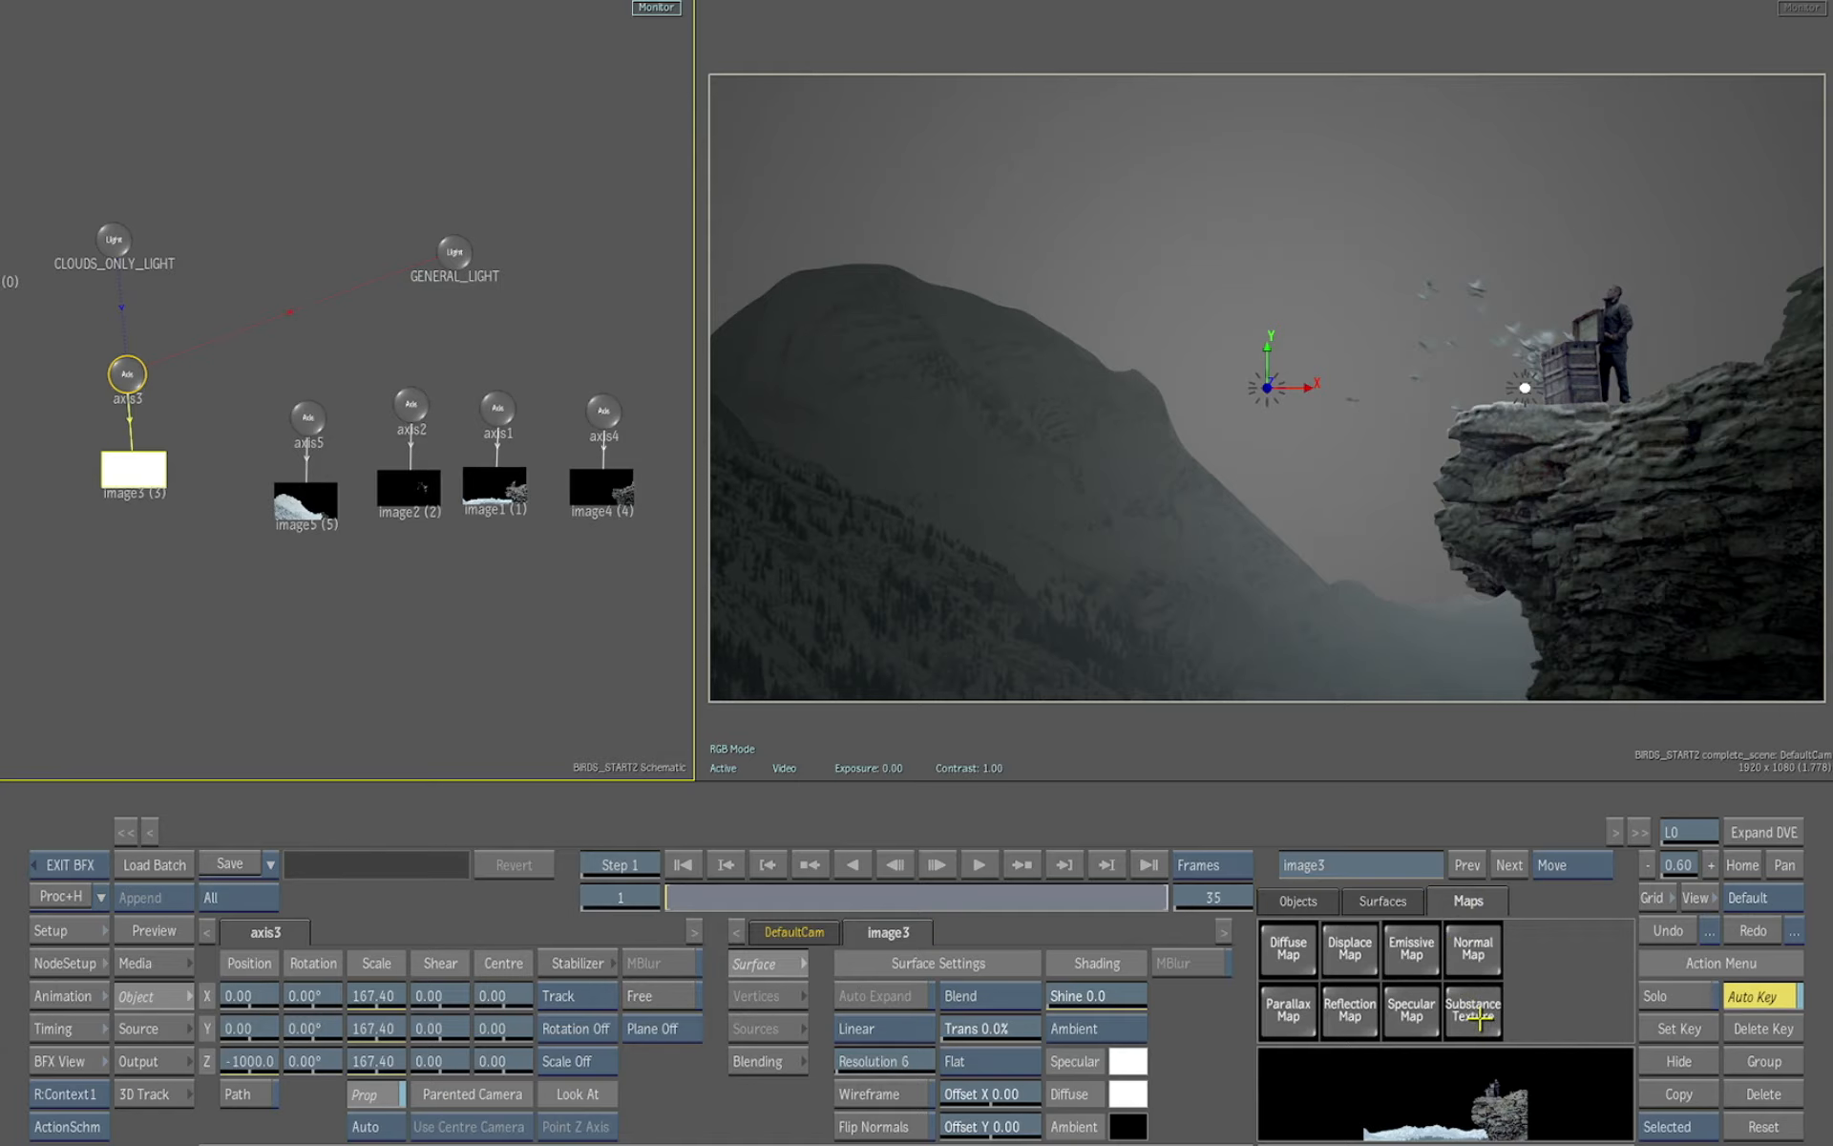
pyautogui.click(1473, 1008)
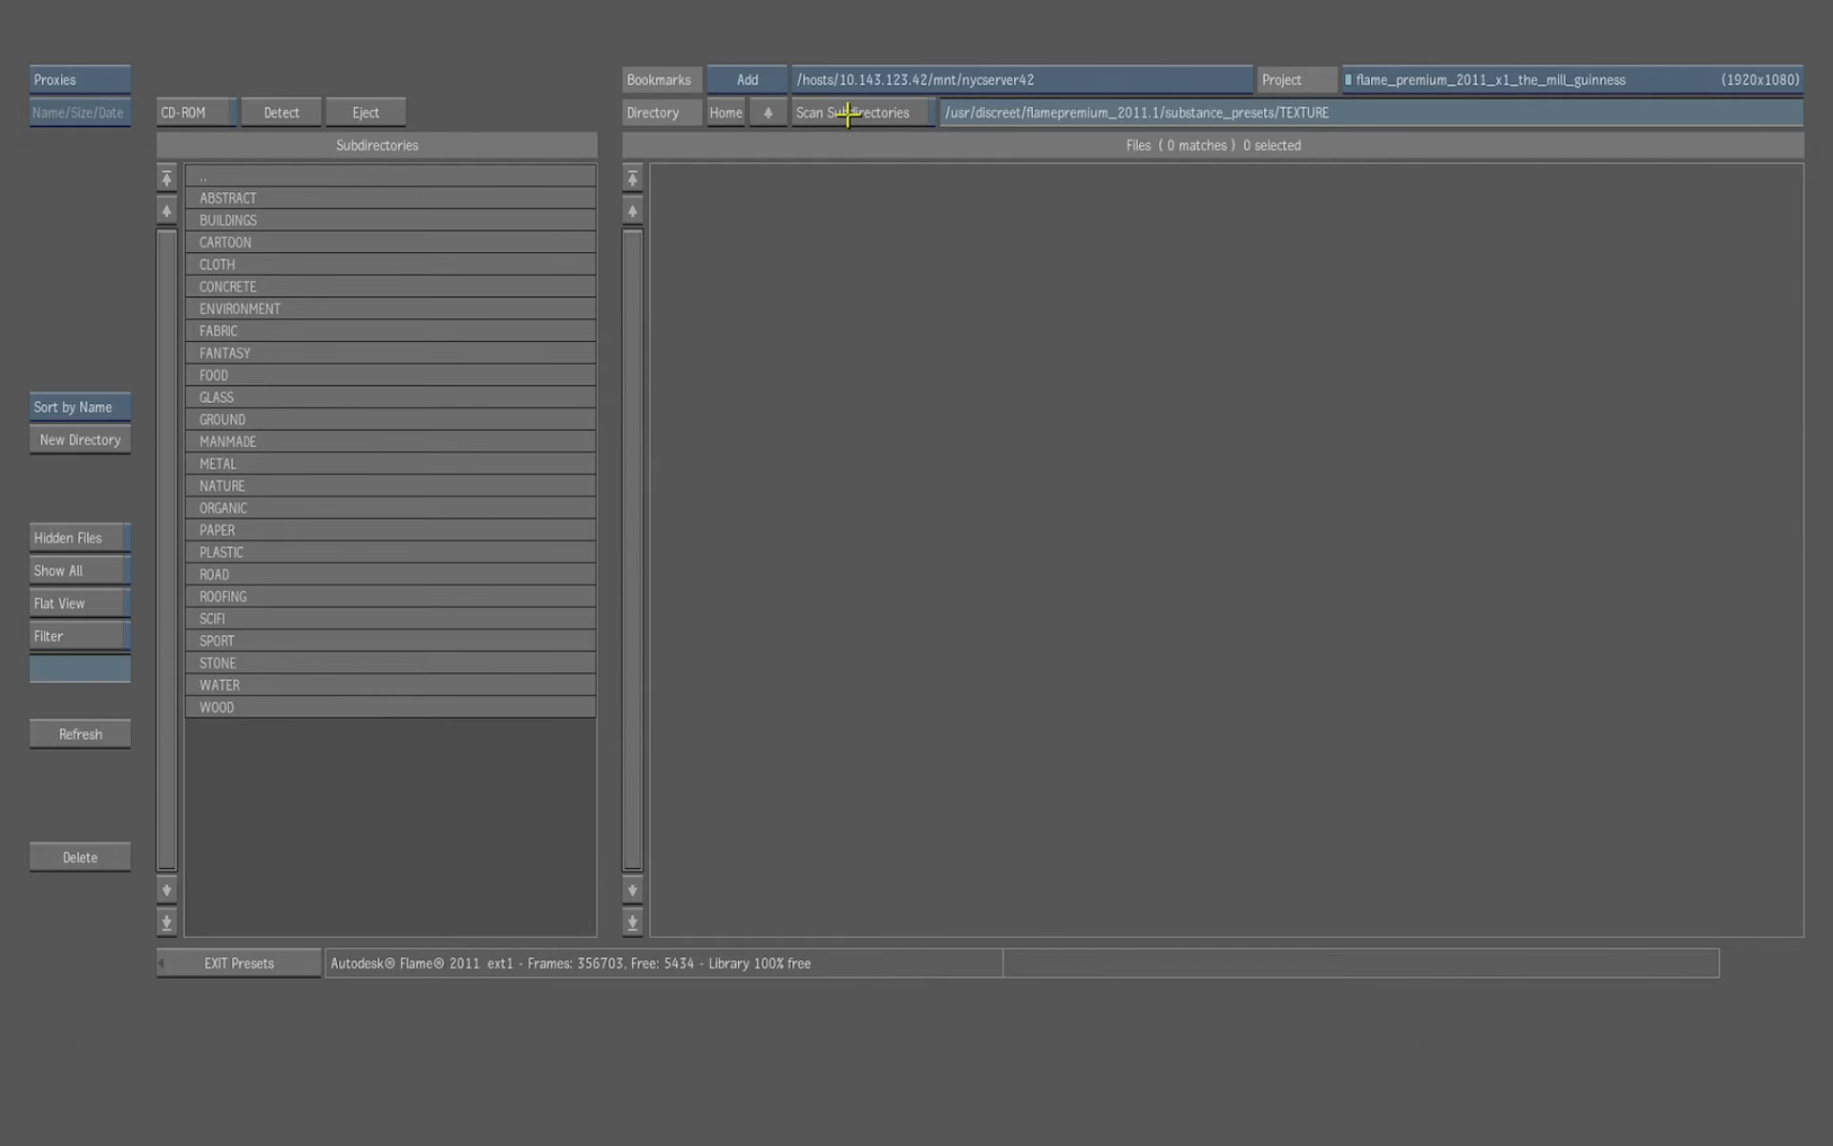
pyautogui.click(848, 114)
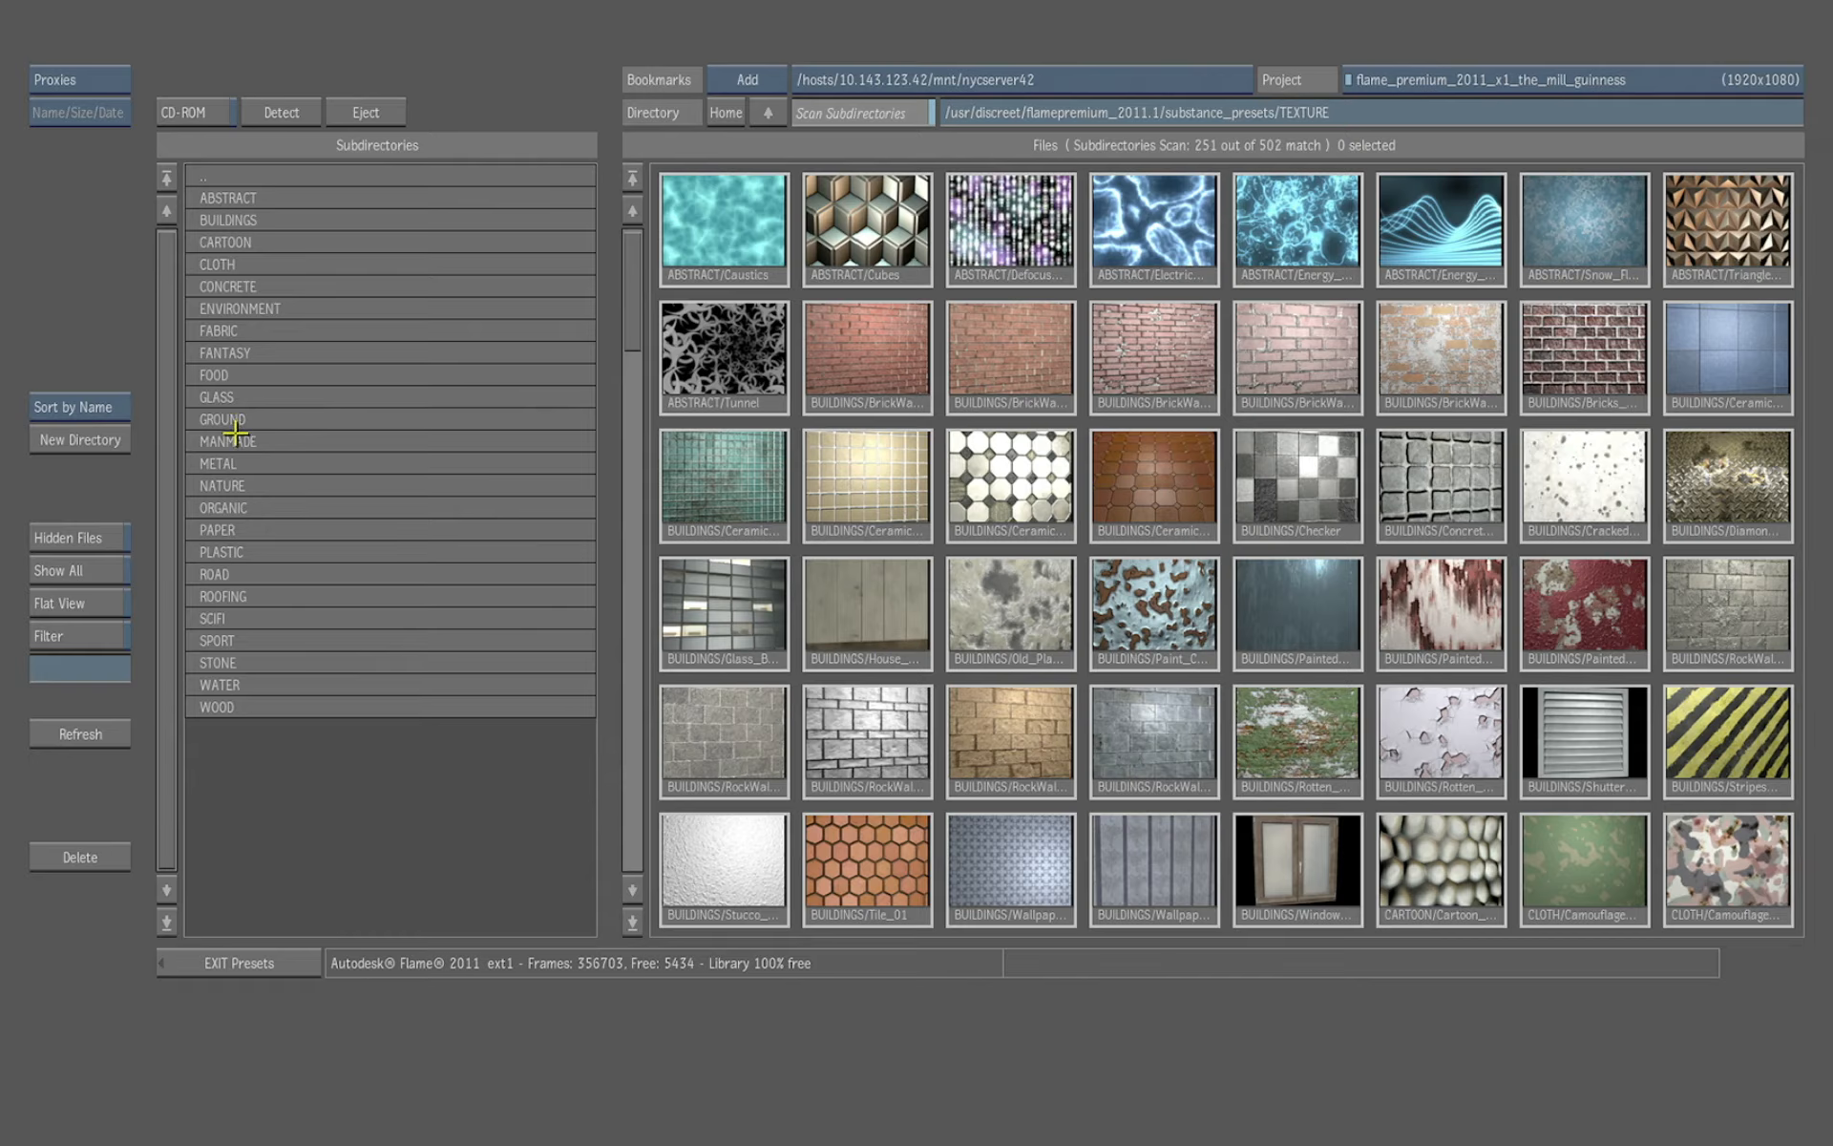
pyautogui.moveTo(639, 310); pyautogui.dragTo(629, 270)
pyautogui.click(1729, 258)
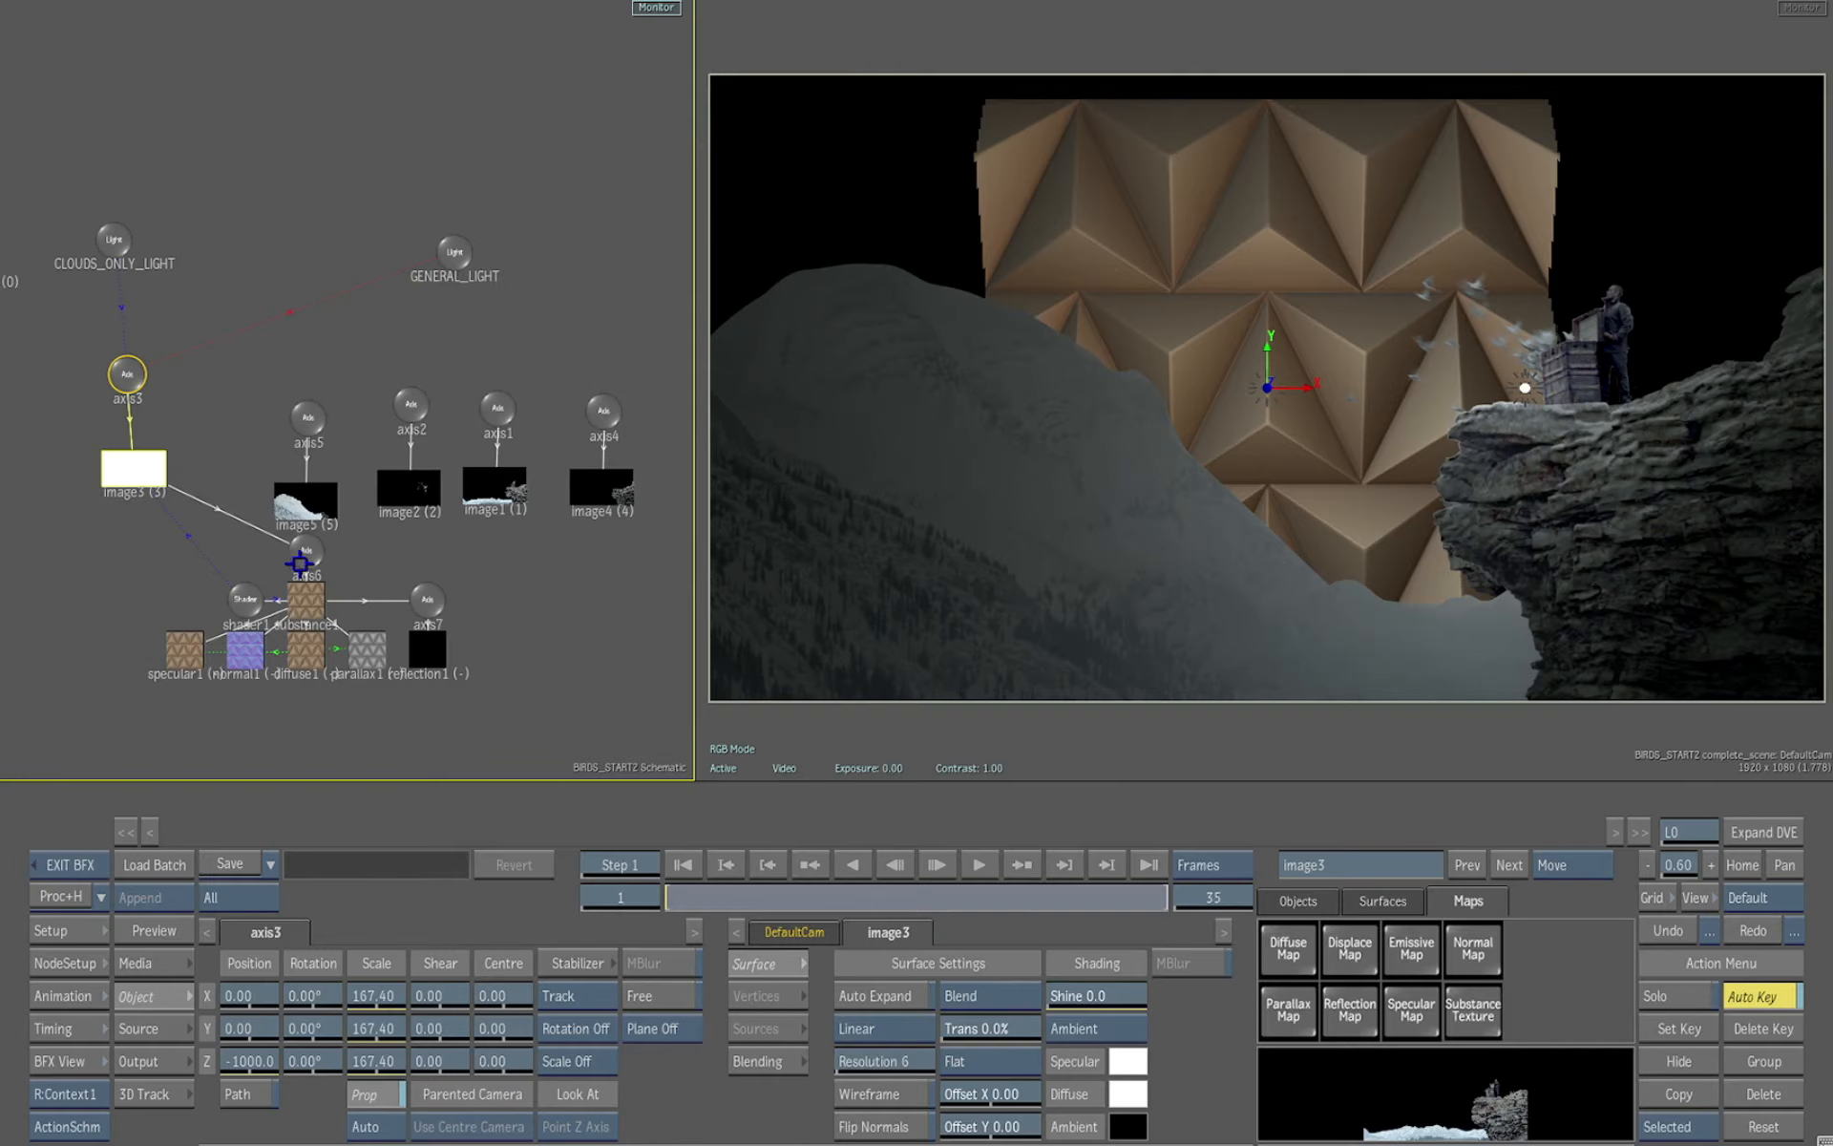
# Set the diffuse1 map's repeat mode to Tile Repeat
pyautogui.click(303, 597)
pyautogui.moveTo(579, 625); pyautogui.dragTo(597, 567)
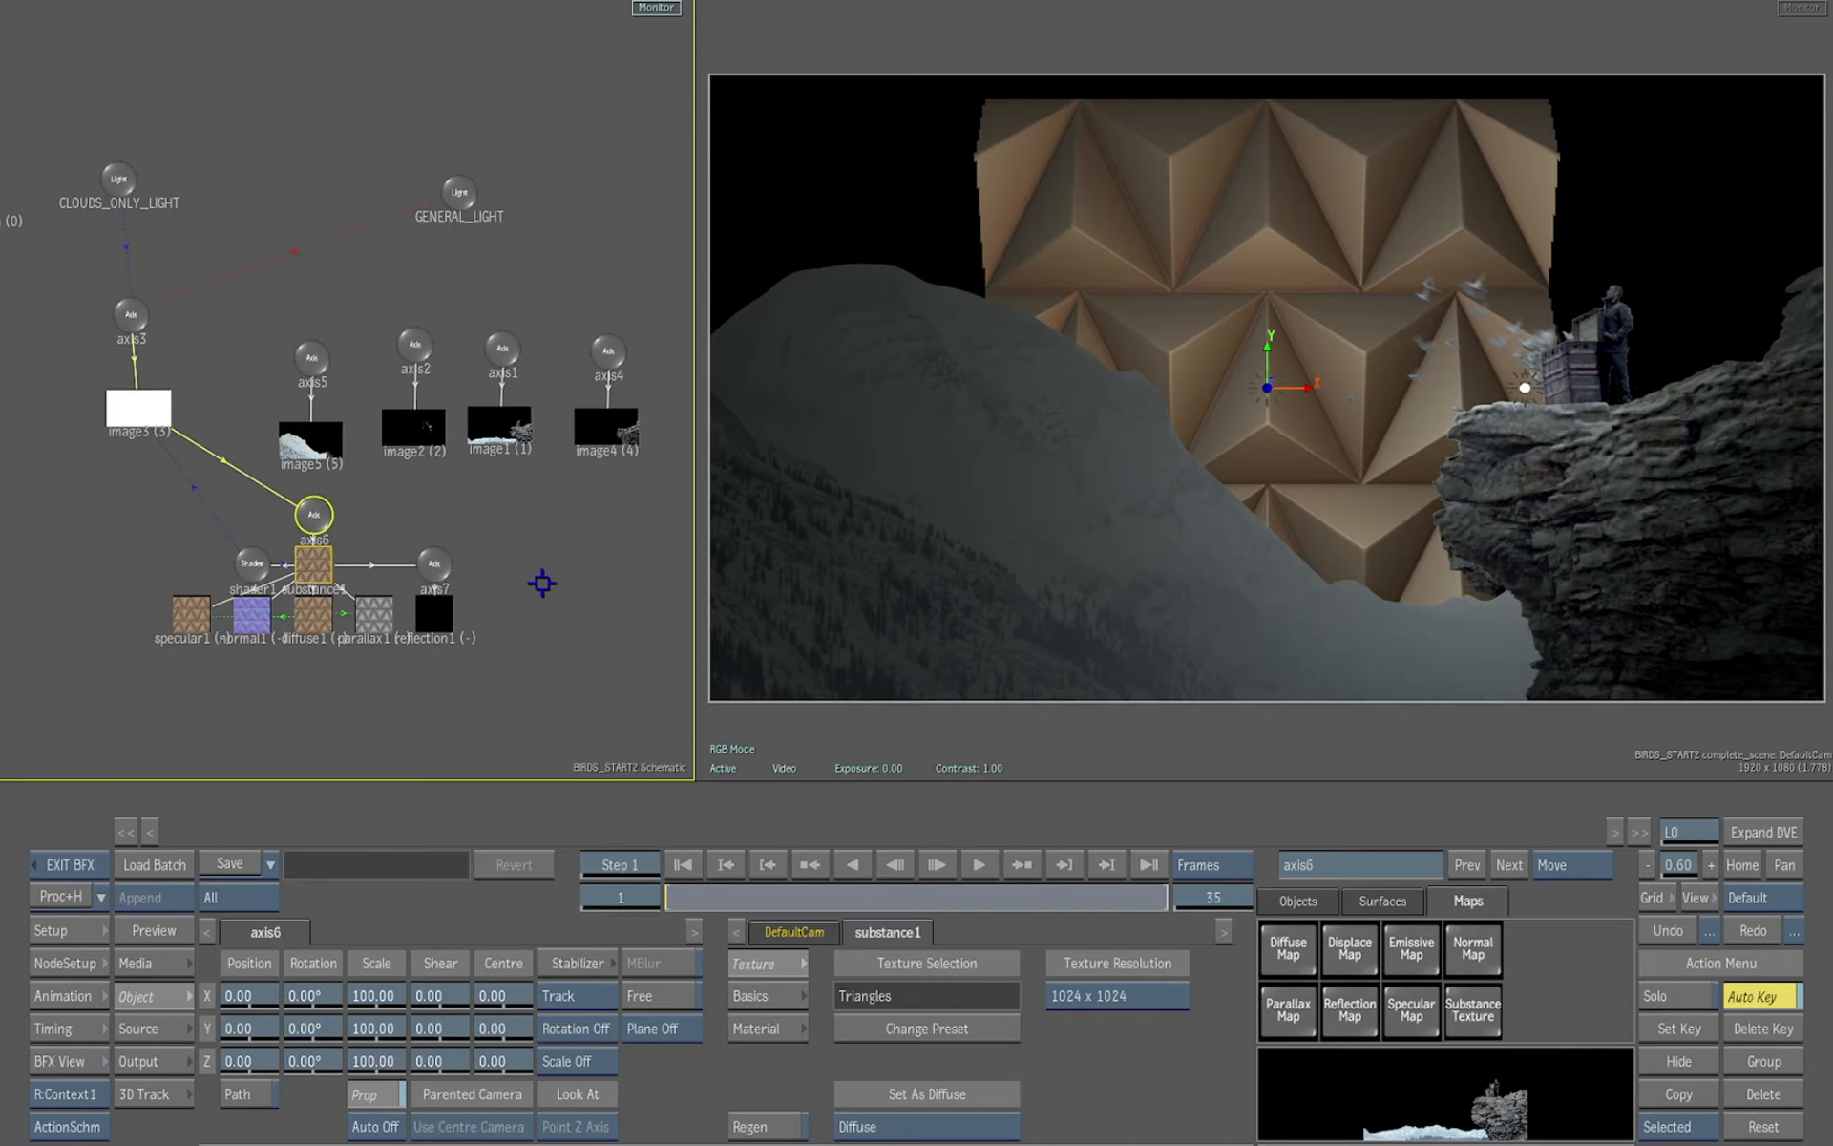
pyautogui.click(311, 617)
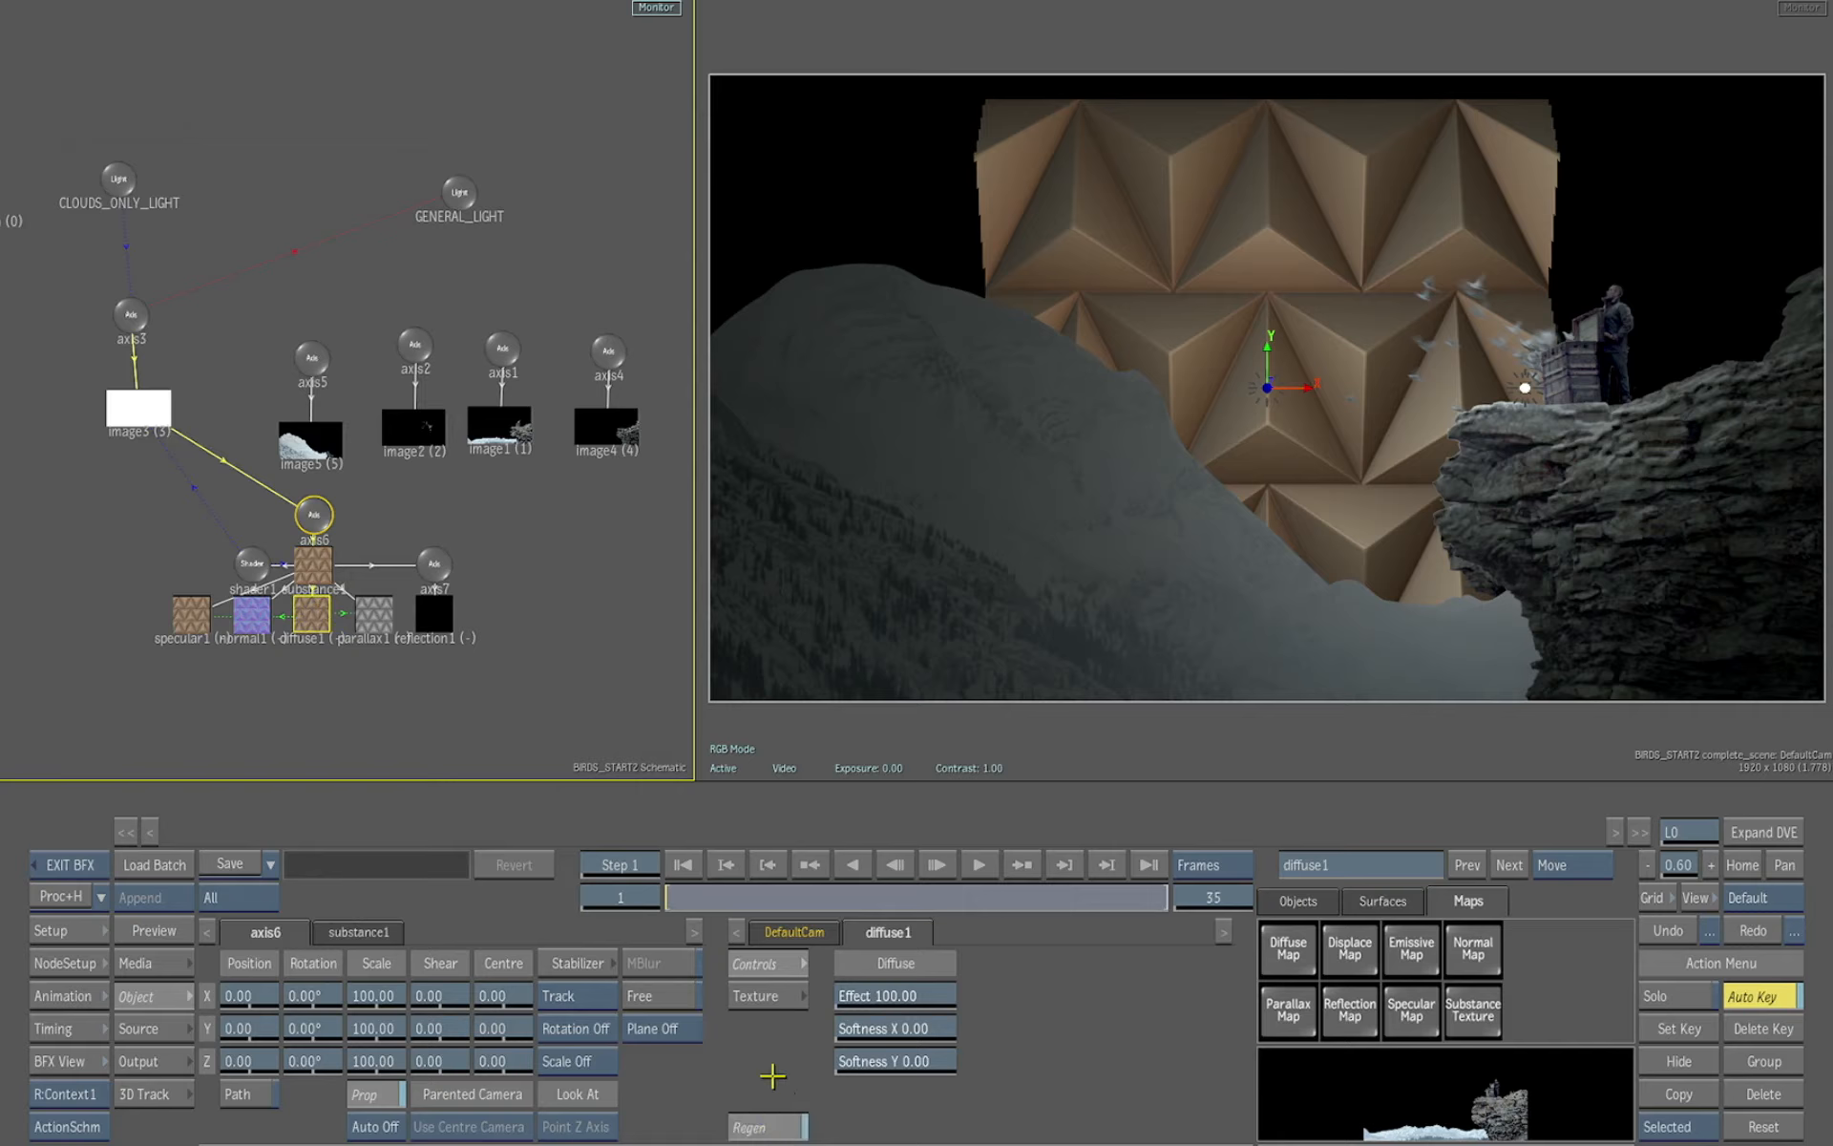
pyautogui.click(769, 996)
pyautogui.click(915, 970)
pyautogui.click(919, 971)
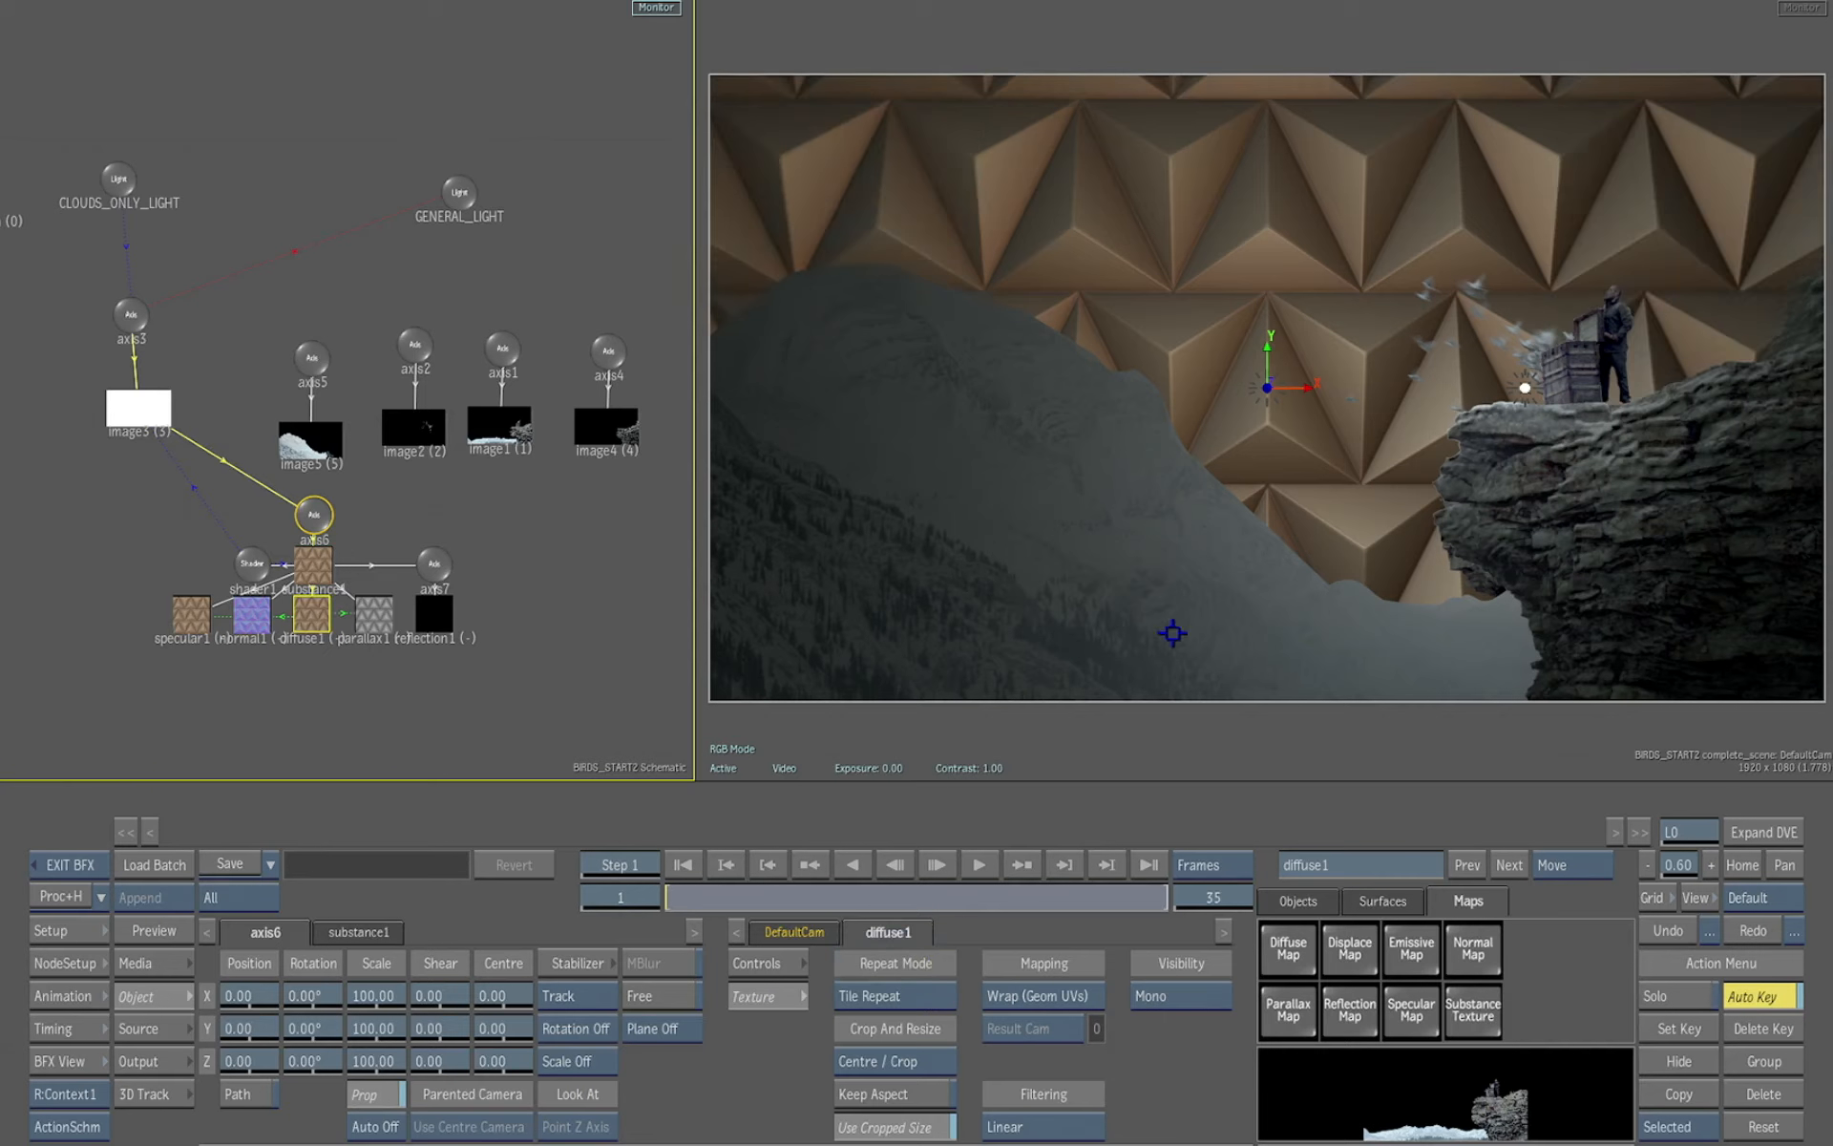
# Raise the CLOUDS_ONLY_LIGHT intensity to 53% and move the light to about X -13.90, Y 4.63
pyautogui.click(120, 180)
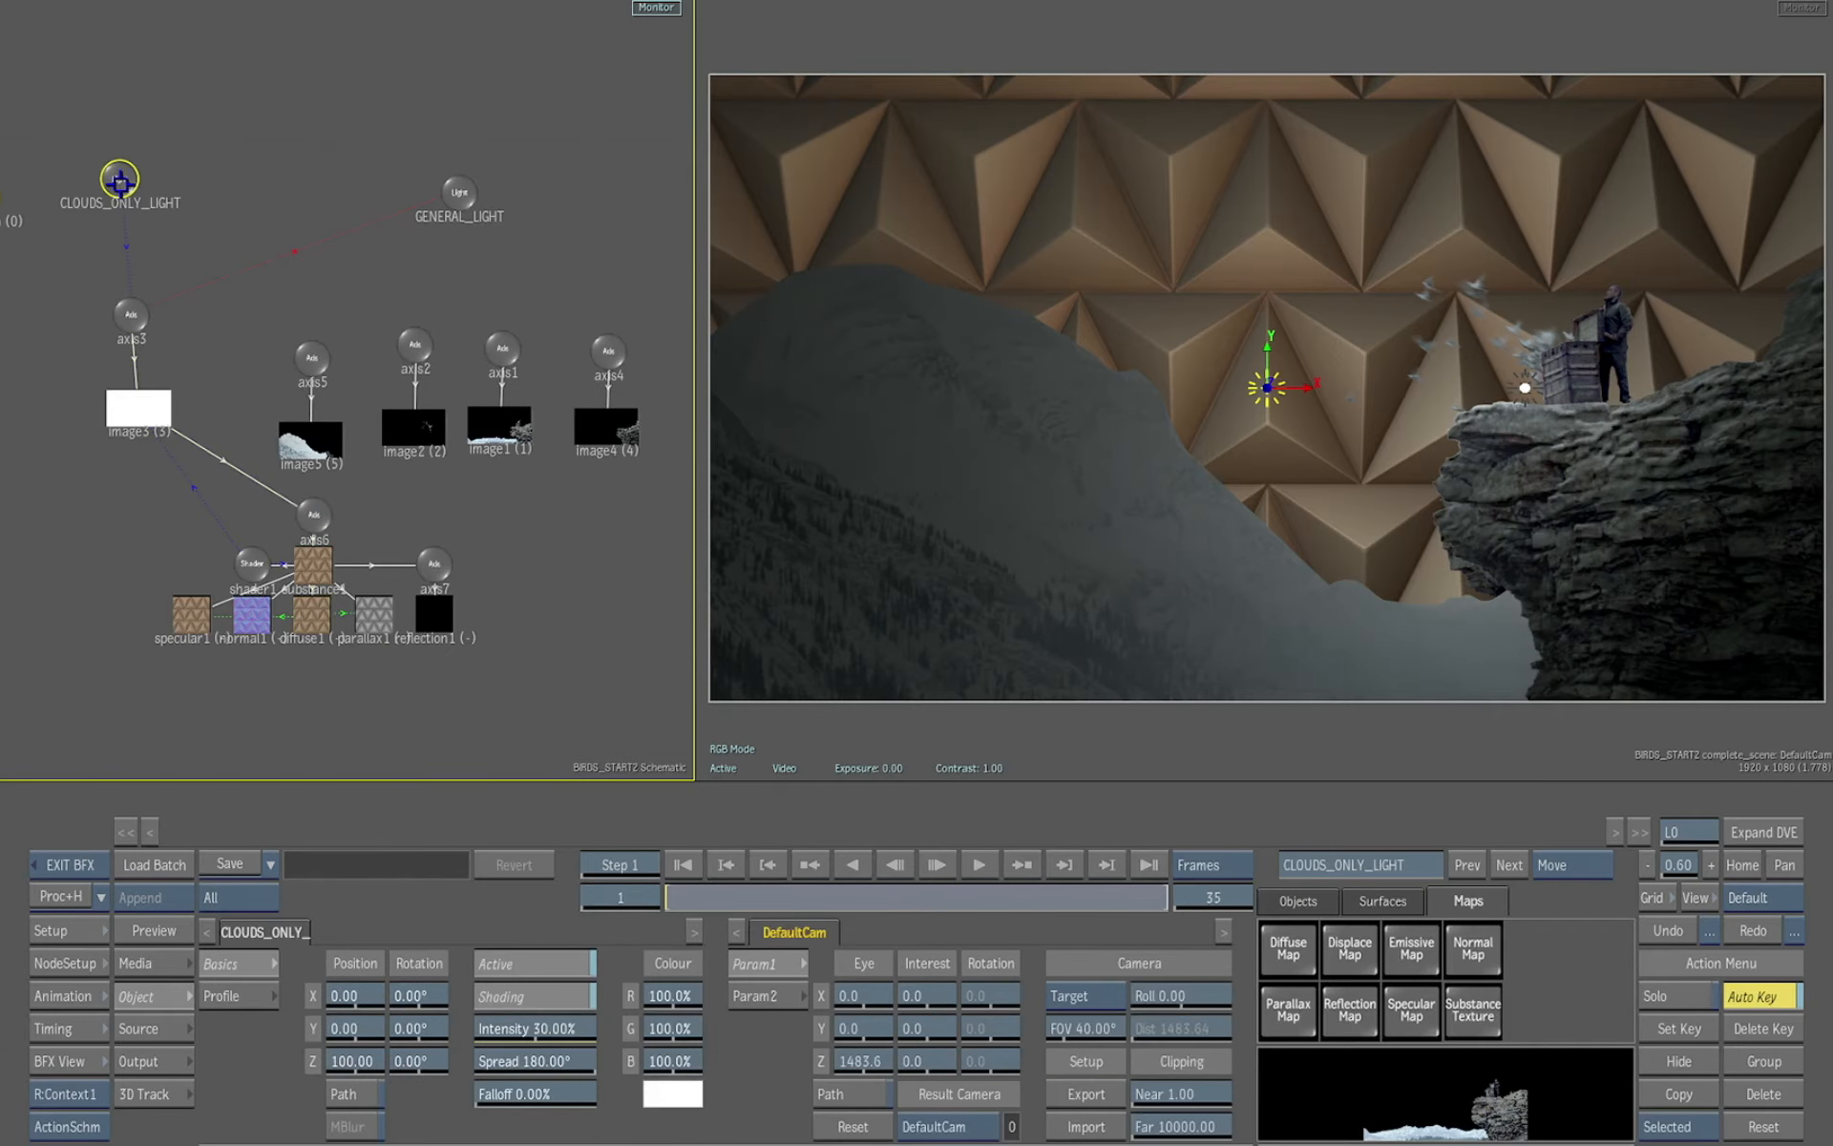
pyautogui.moveTo(526, 1037); pyautogui.dragTo(554, 1032)
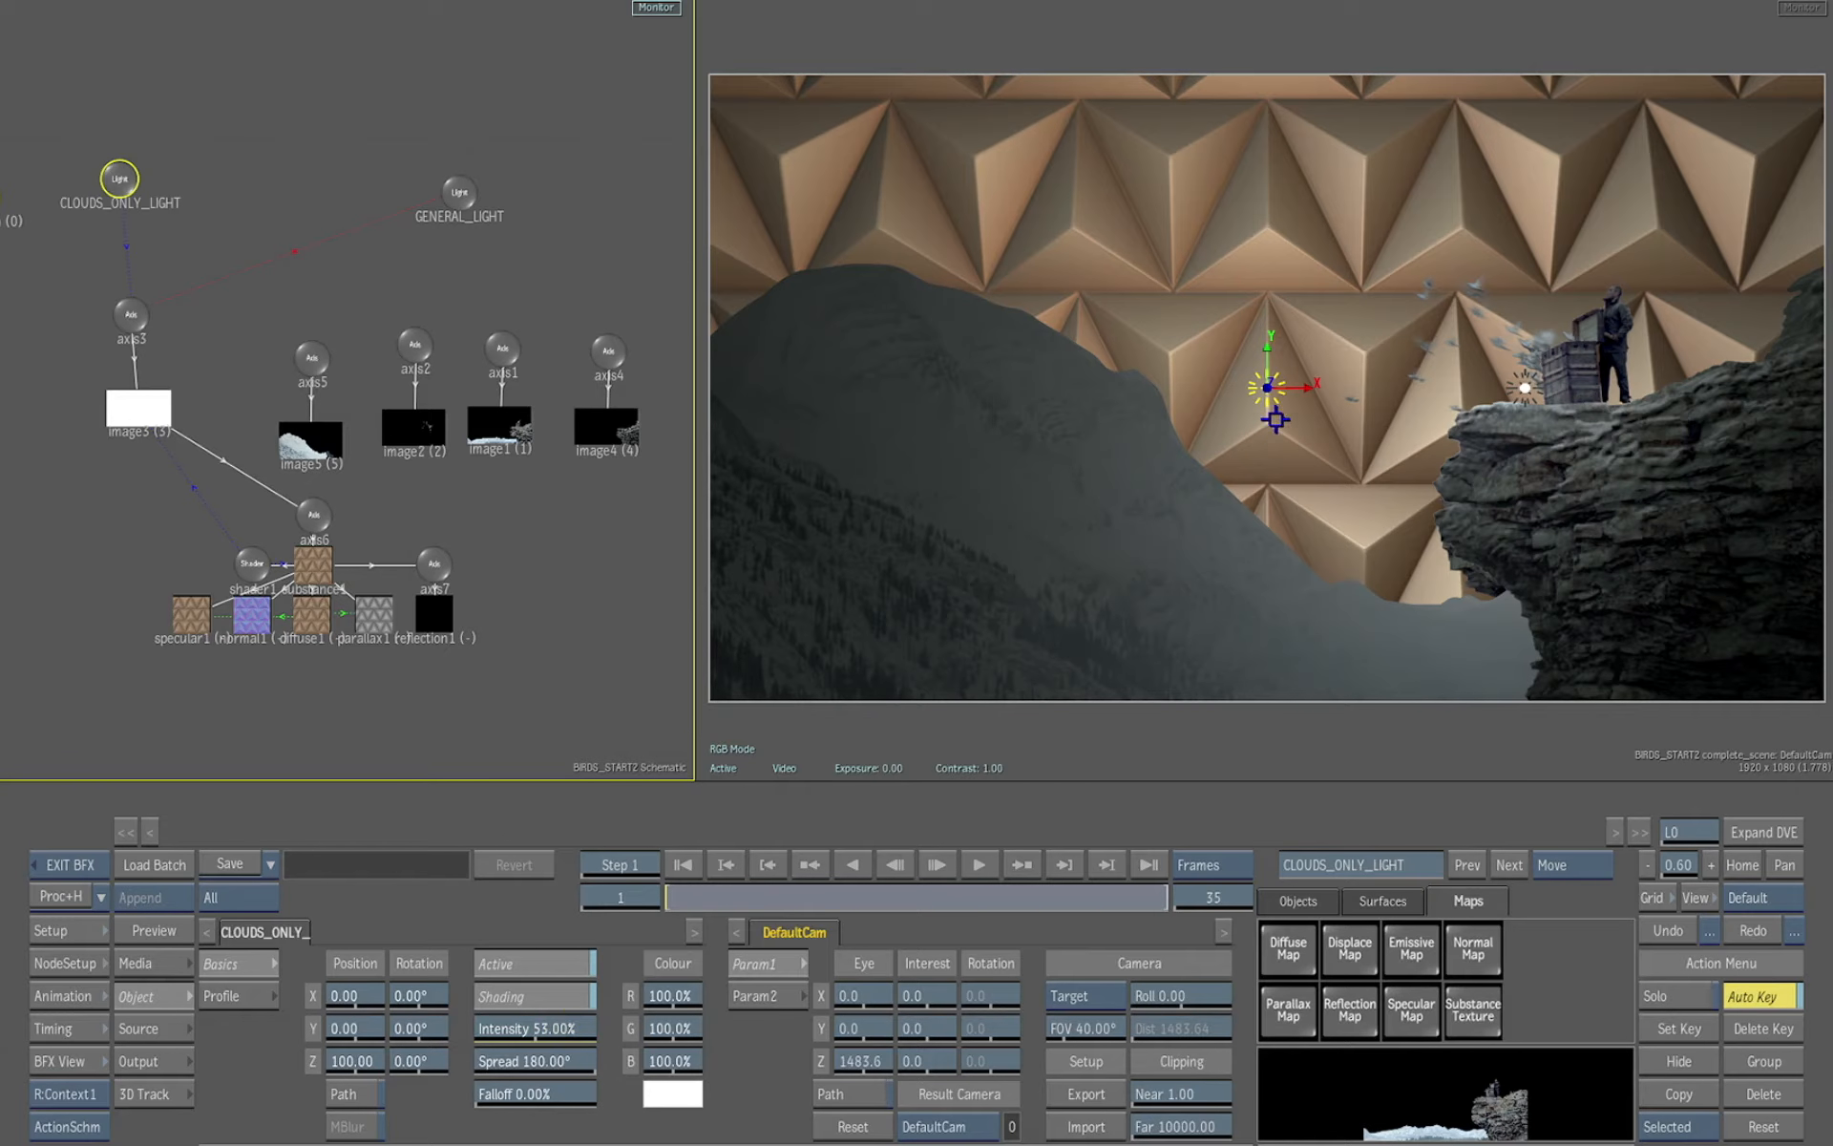
pyautogui.moveTo(1262, 387); pyautogui.dragTo(1179, 427)
# Try rotating axis3 to -90° about Y, then return its Y rotation to 0°
pyautogui.moveTo(544, 673); pyautogui.dragTo(569, 614)
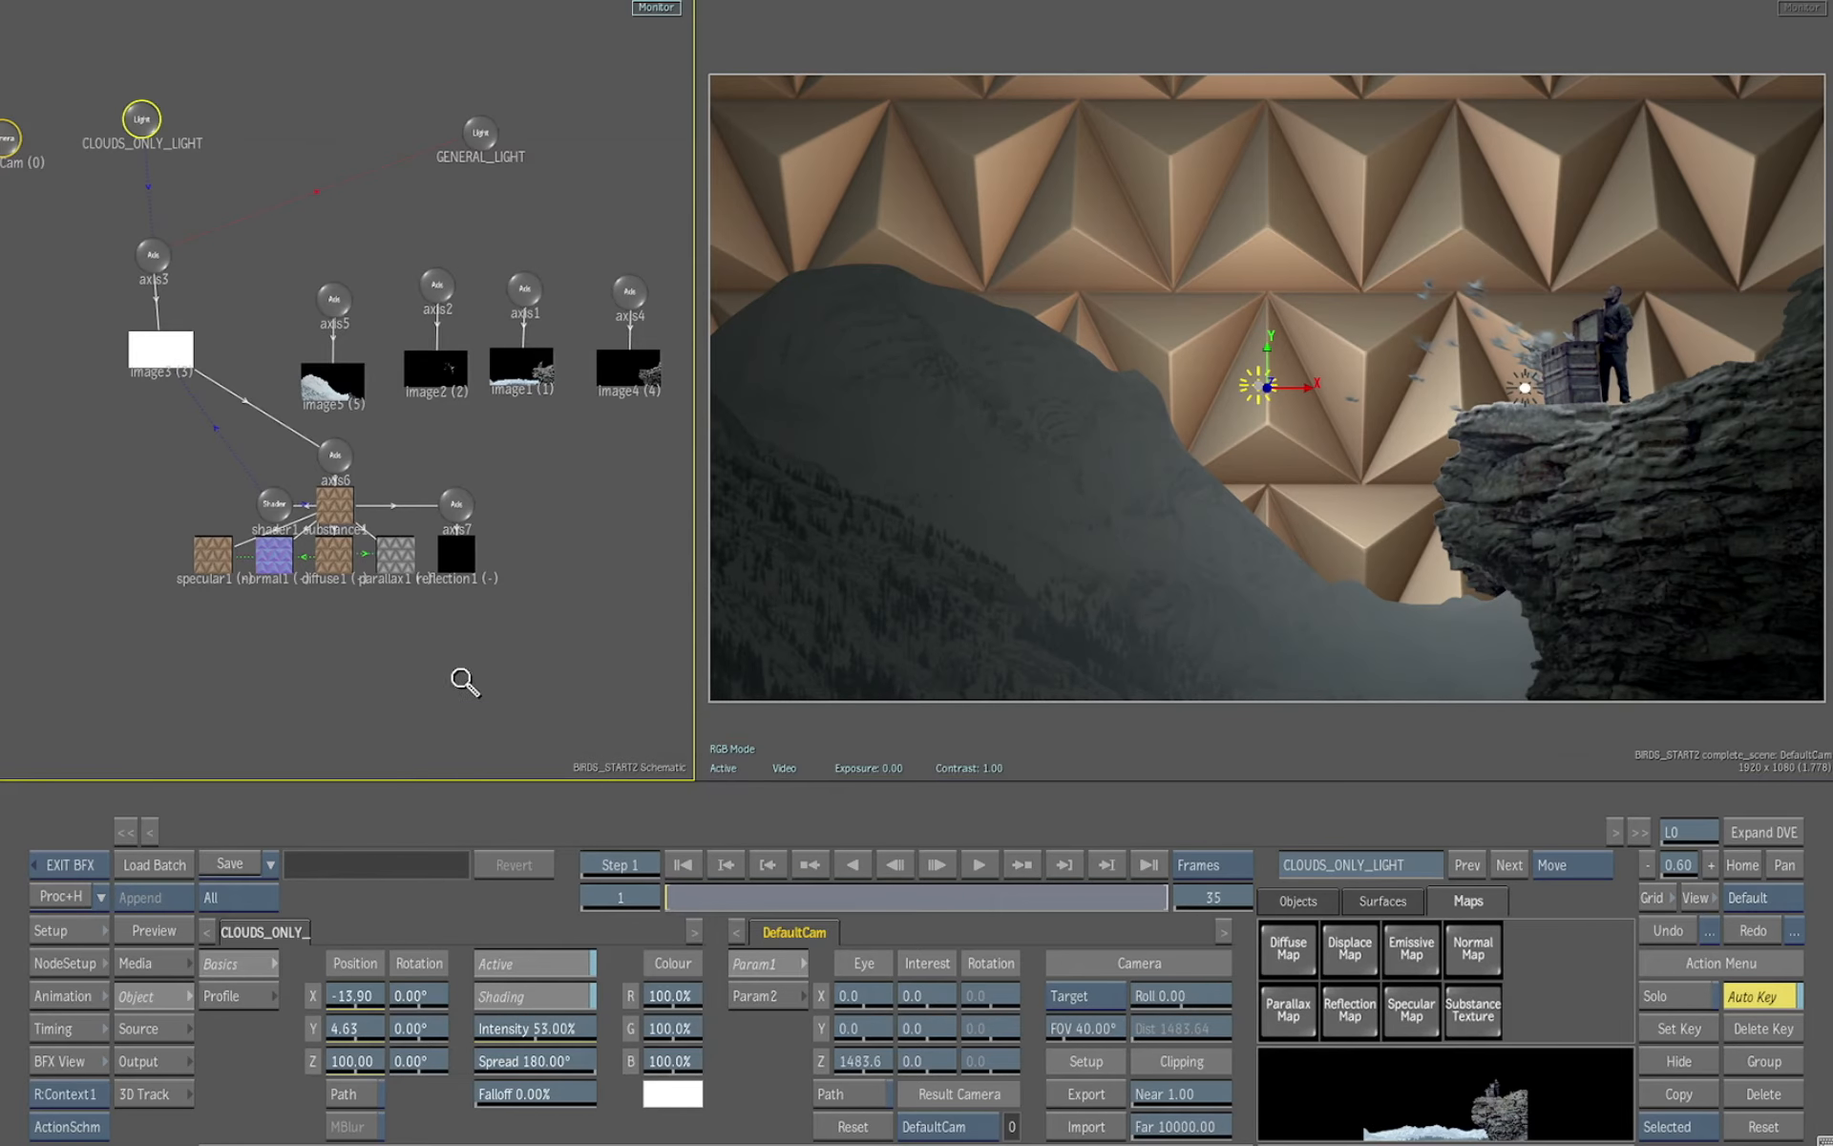
pyautogui.moveTo(462, 679); pyautogui.dragTo(593, 766)
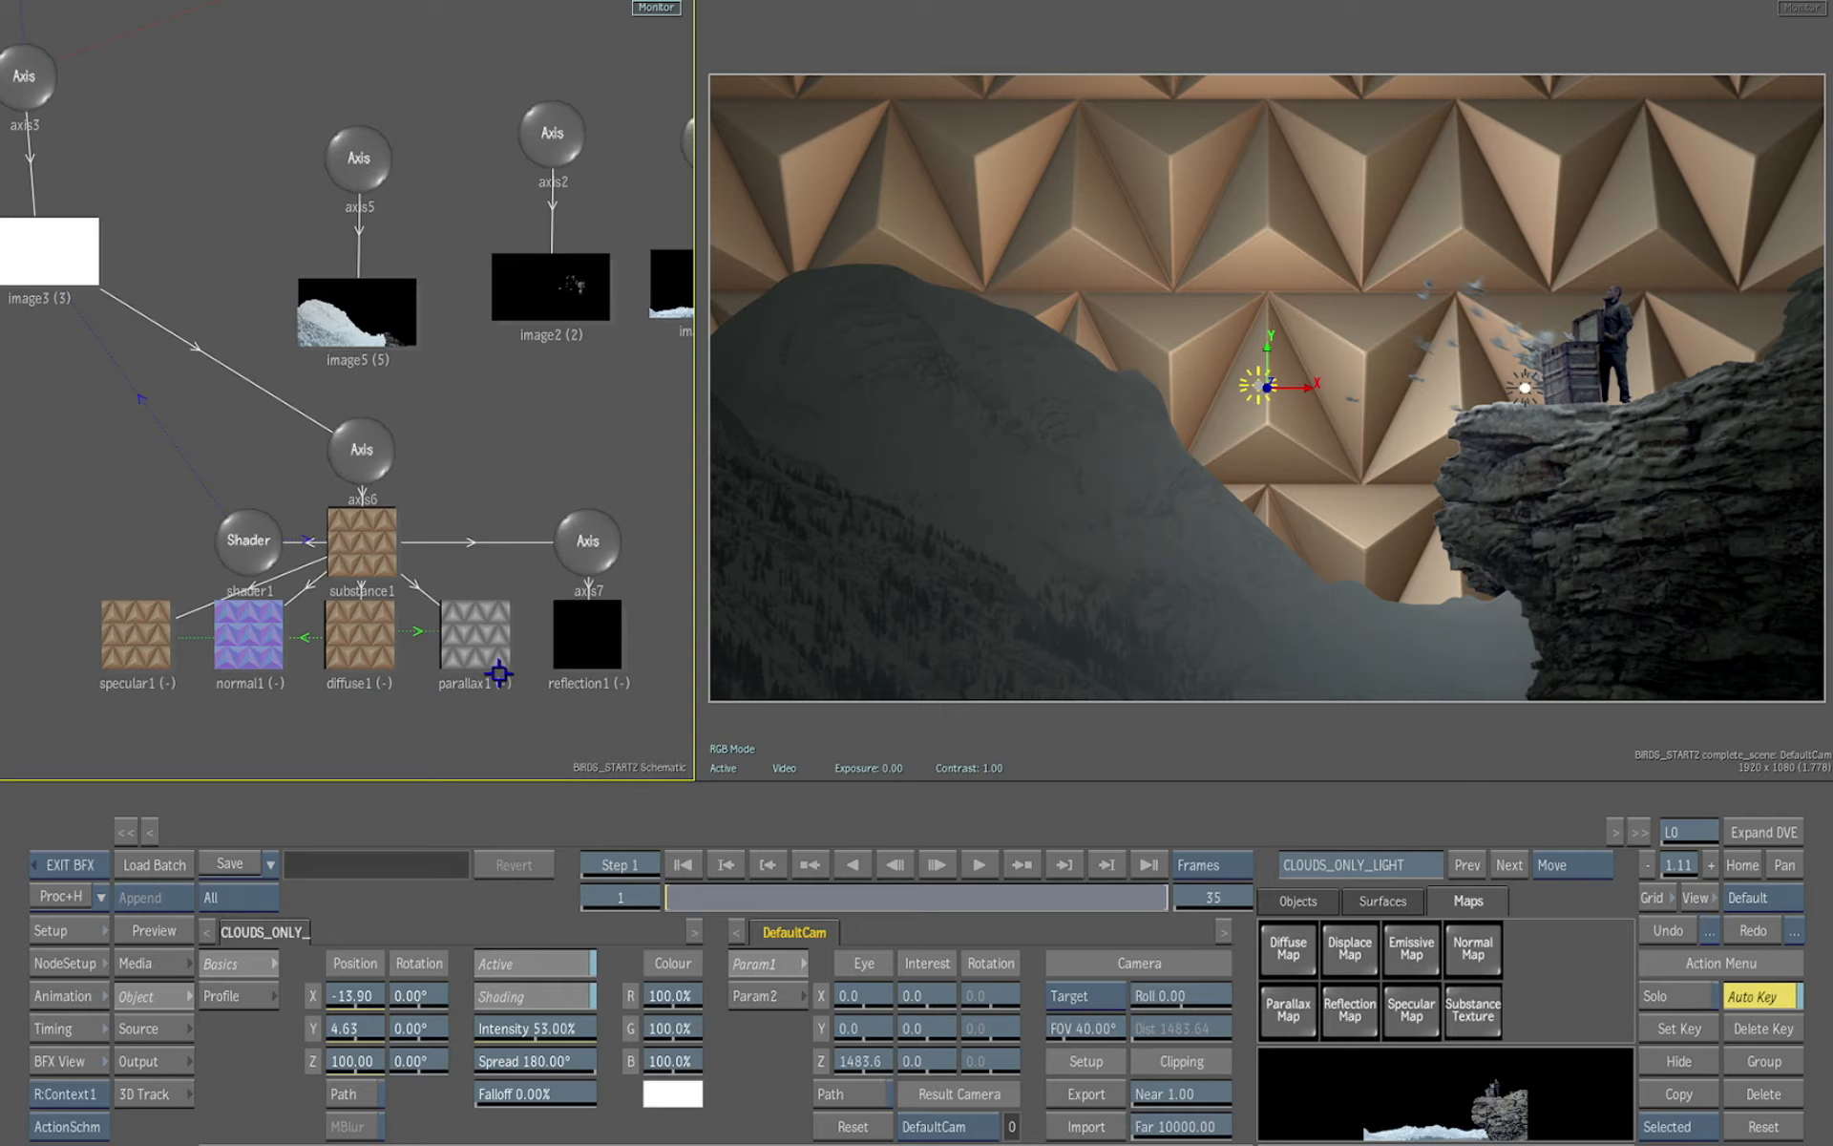
pyautogui.moveTo(601, 739)
pyautogui.mouseDown()
pyautogui.moveTo(627, 736)
pyautogui.moveTo(577, 737)
pyautogui.mouseUp()
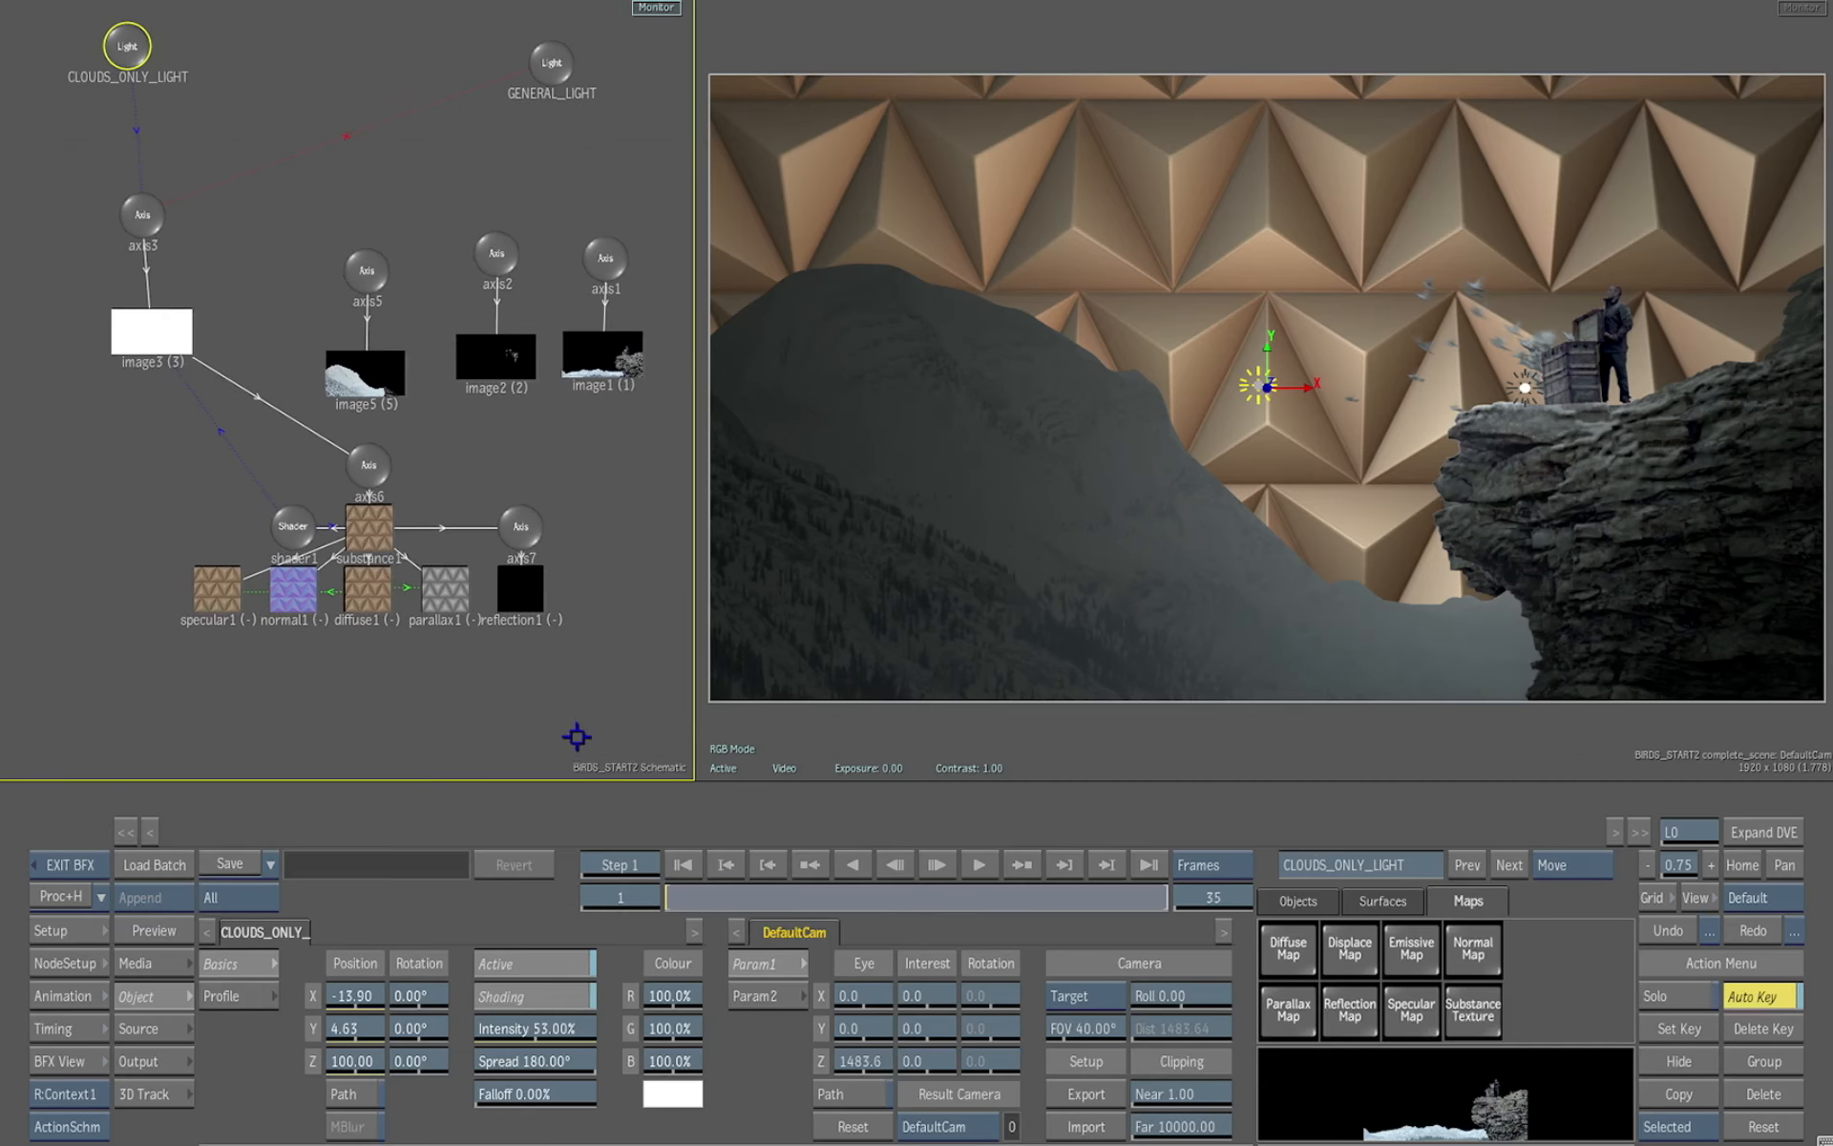
pyautogui.click(142, 216)
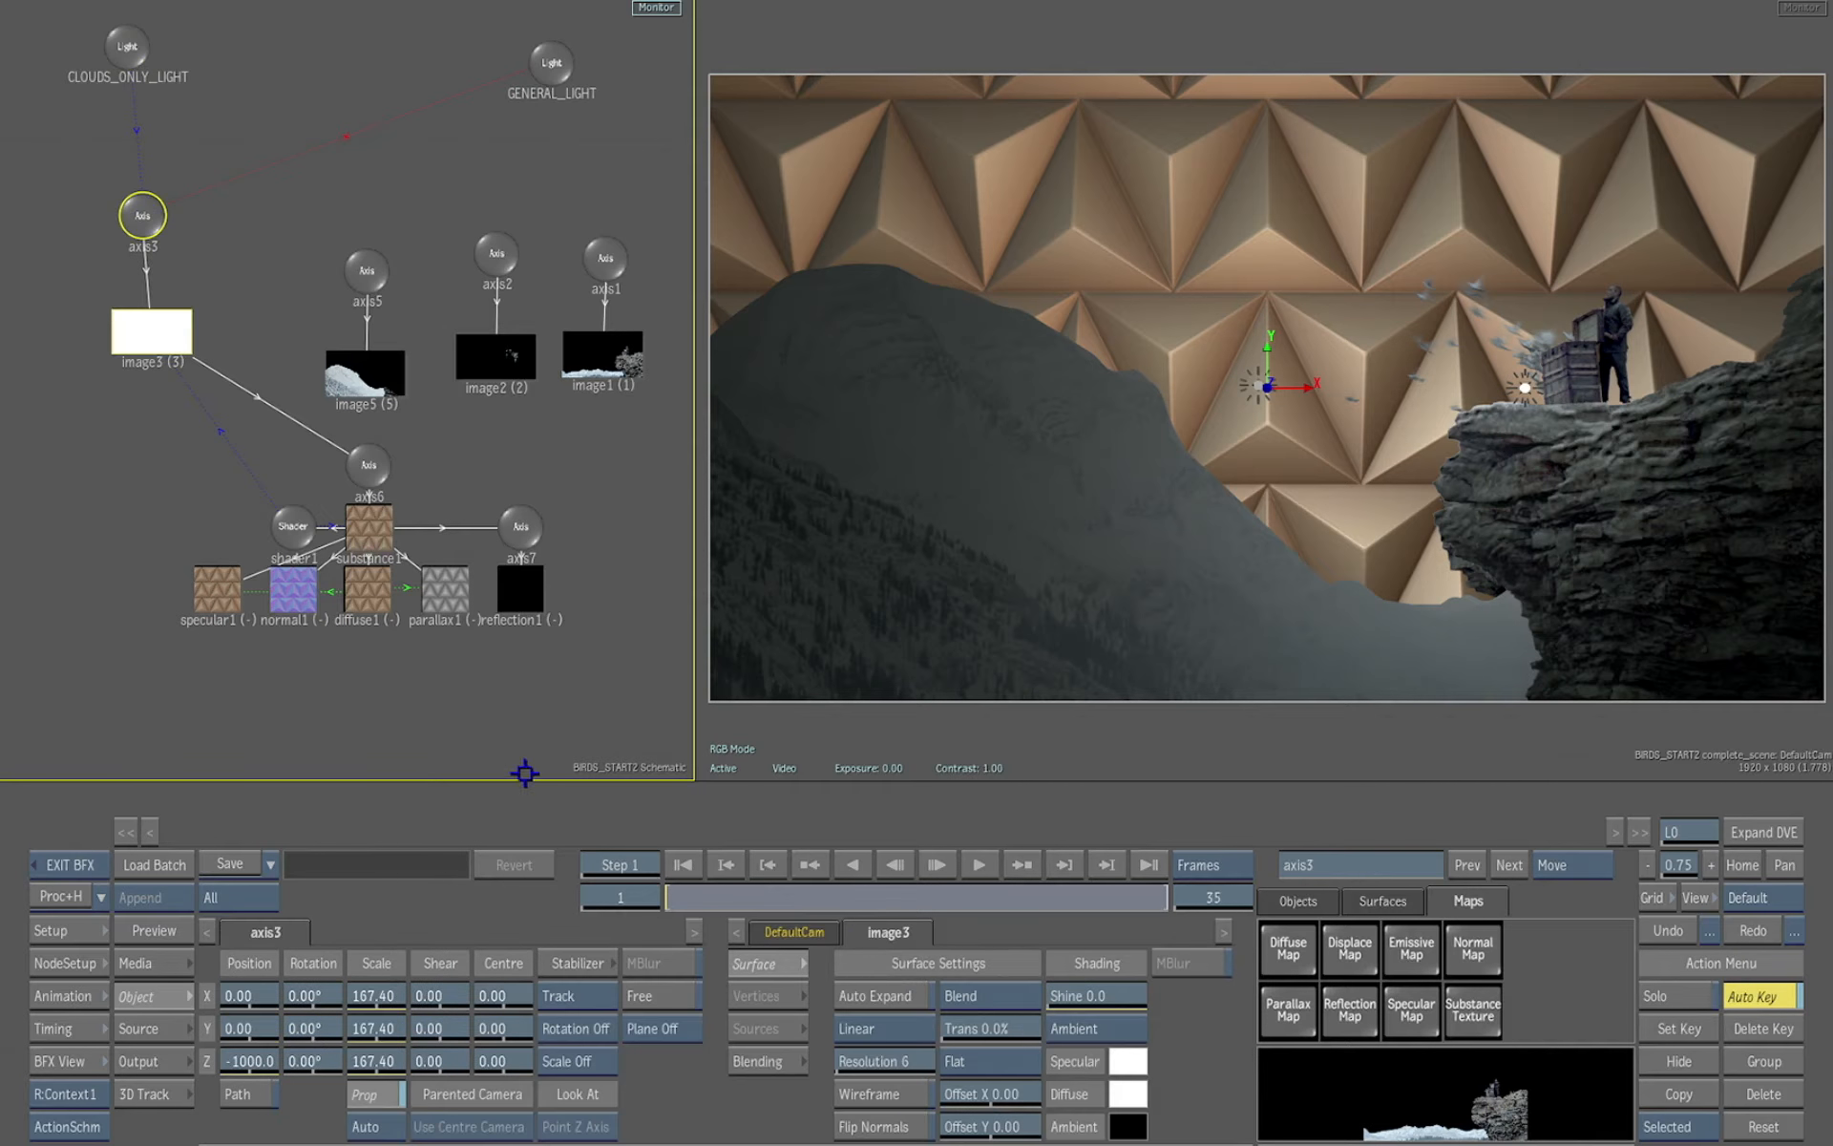
pyautogui.moveTo(320, 1029); pyautogui.dragTo(218, 993)
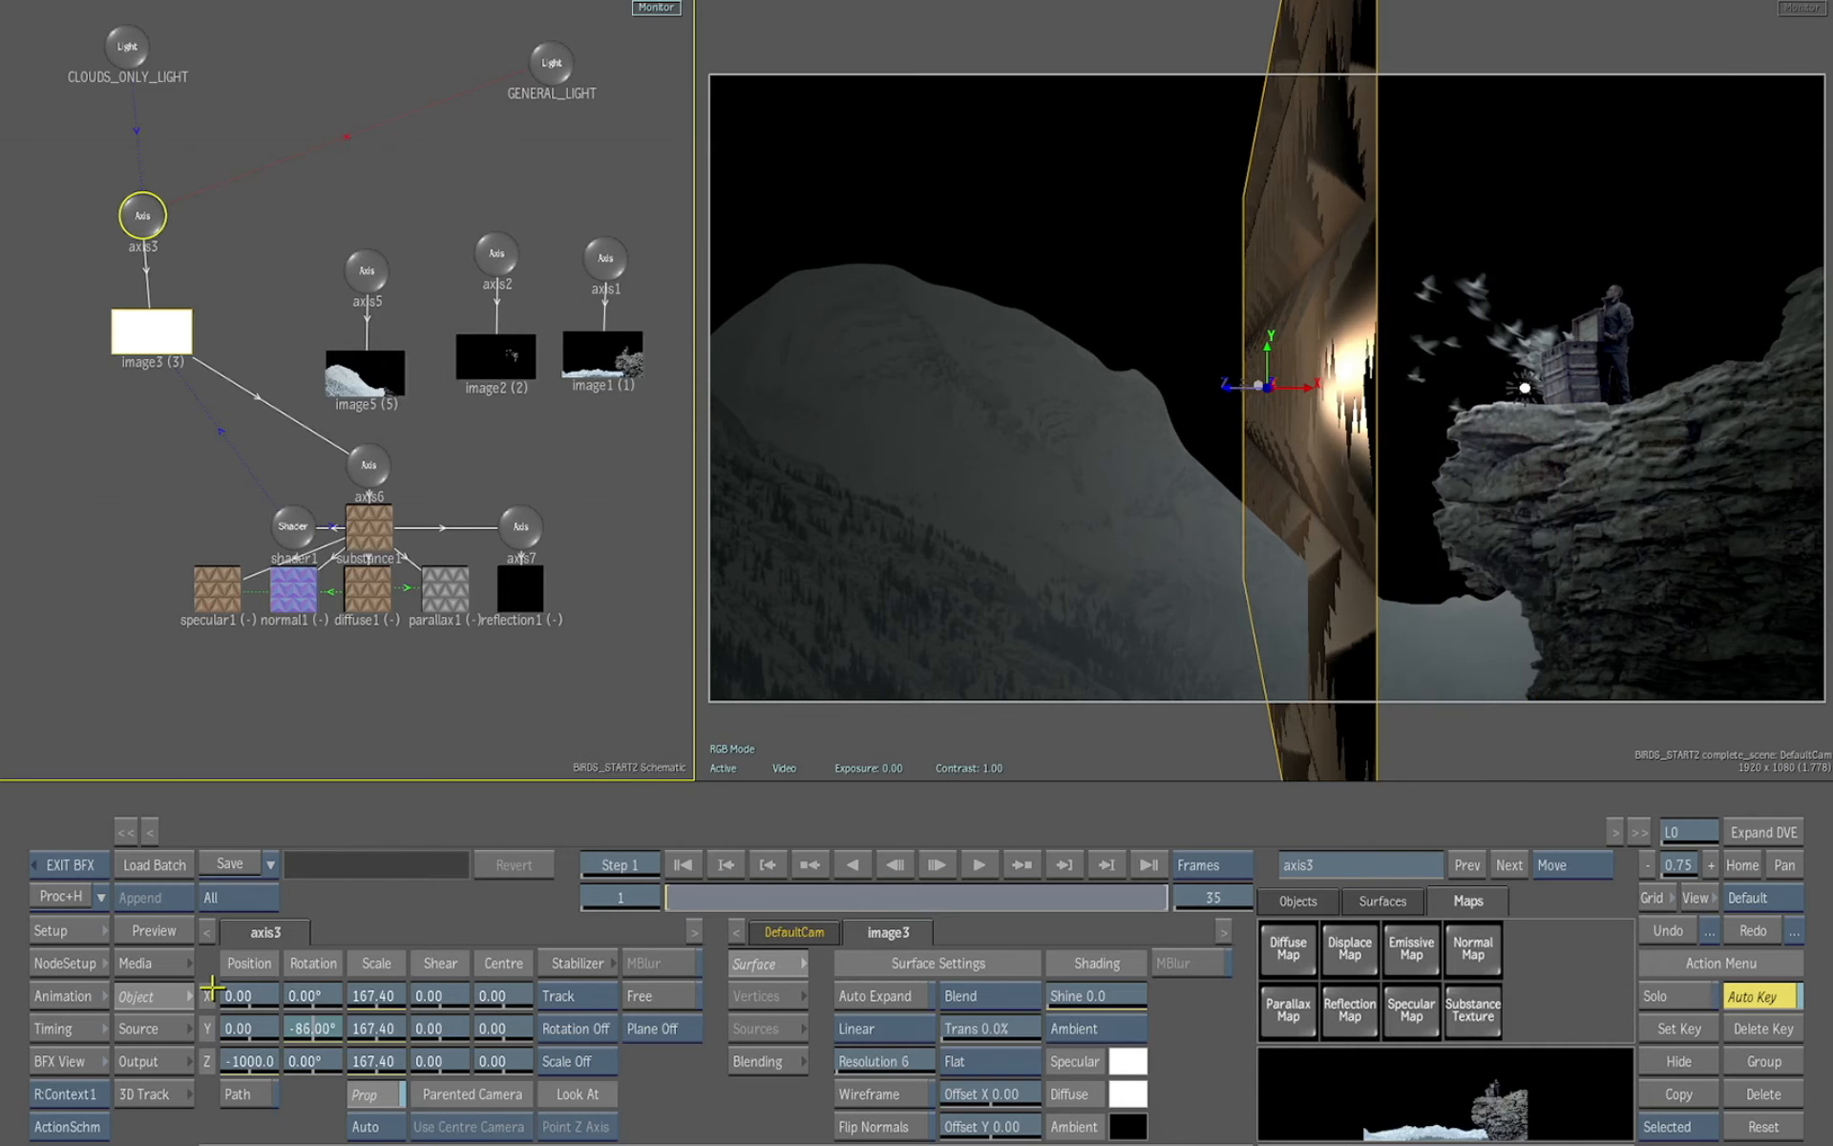
pyautogui.moveTo(212, 988); pyautogui.dragTo(208, 985)
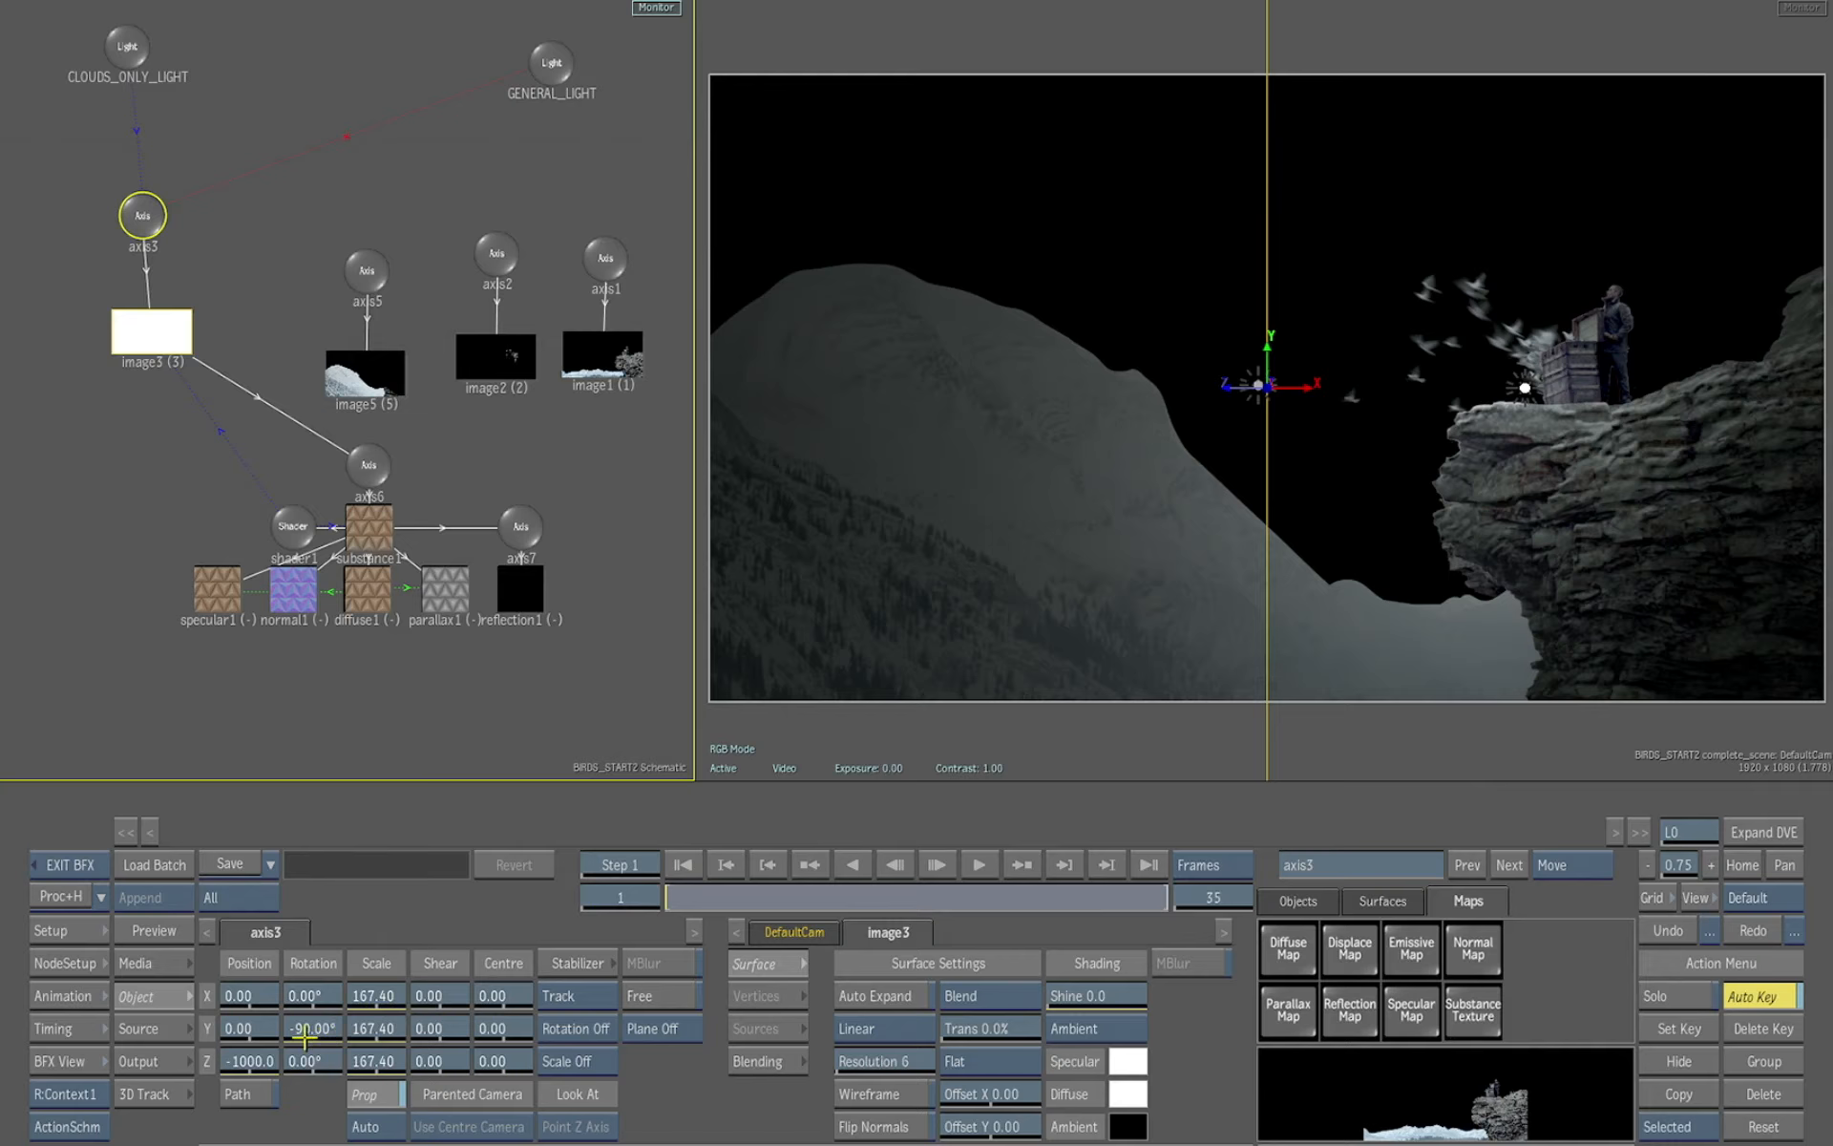
pyautogui.moveTo(306, 1036)
pyautogui.mouseDown()
pyautogui.moveTo(372, 1026)
pyautogui.moveTo(334, 1029)
pyautogui.mouseUp()
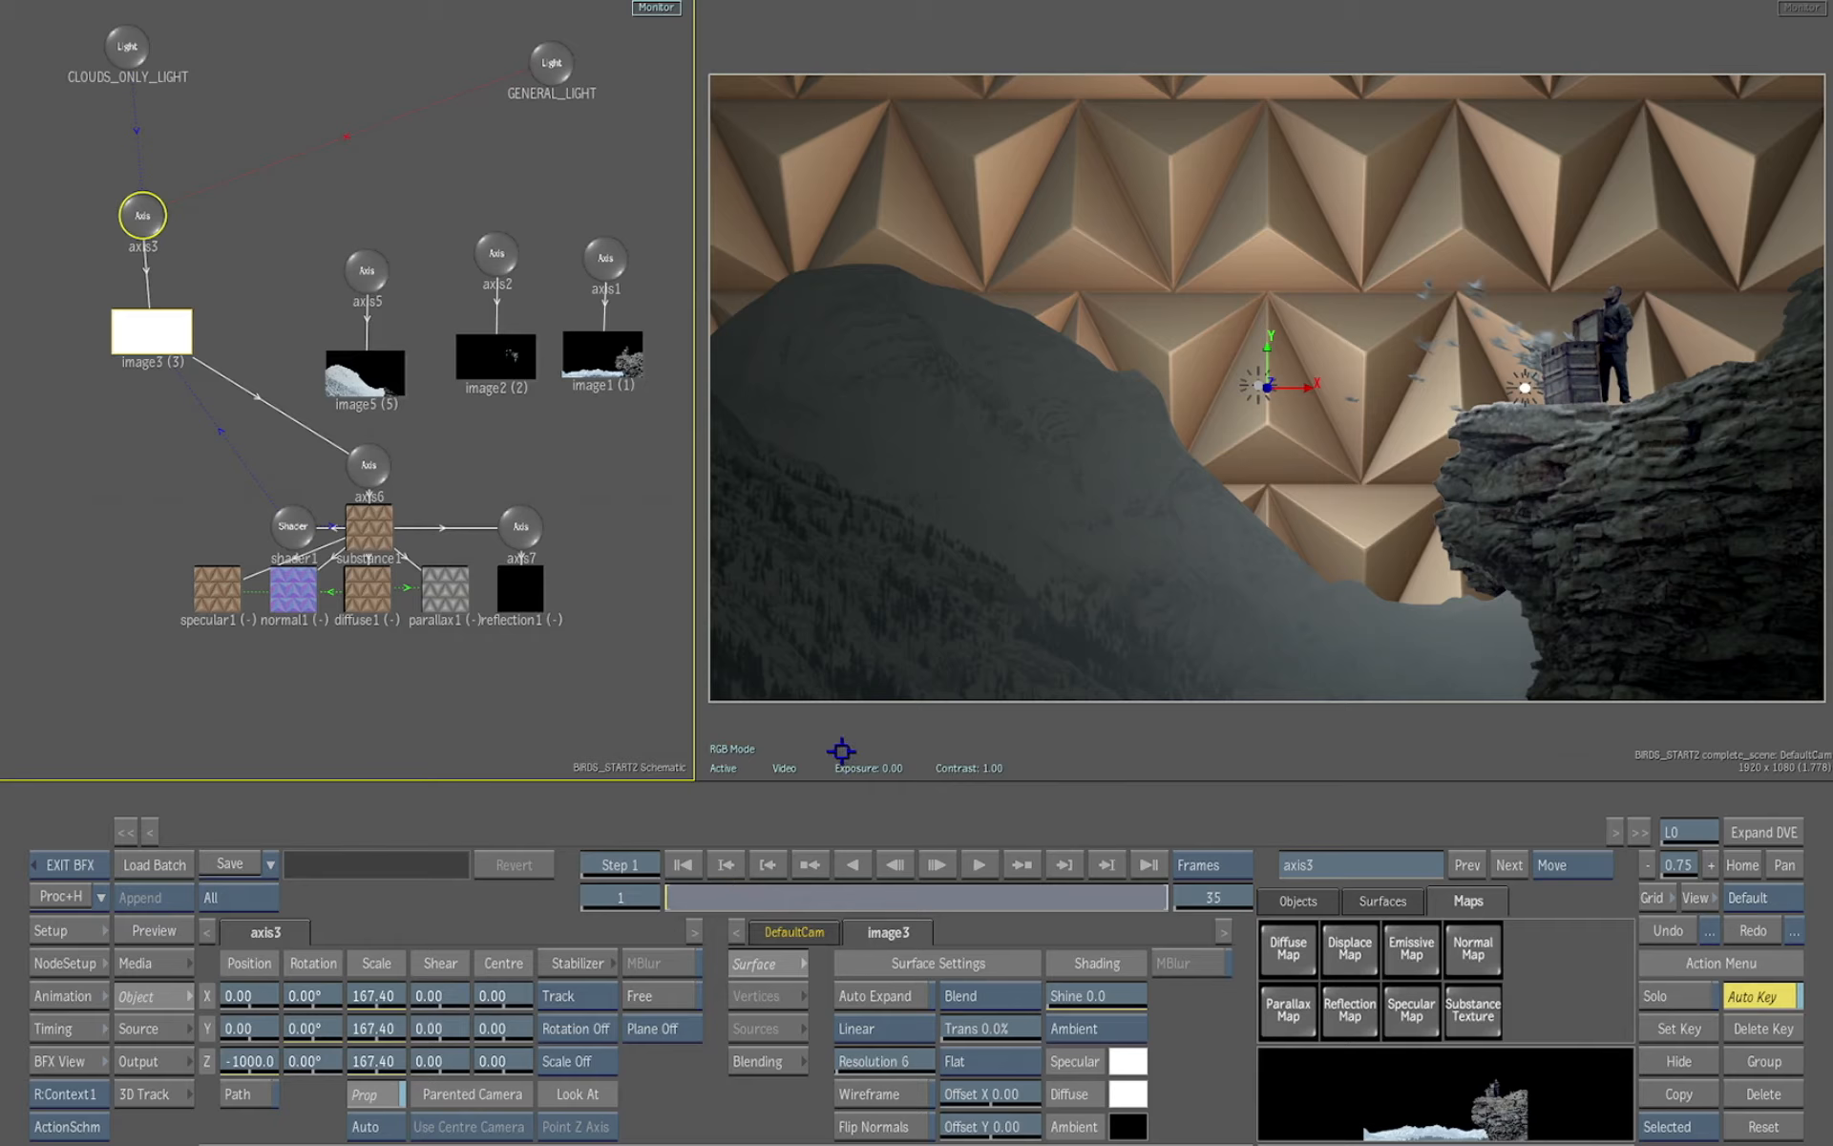
# Move the CLOUDS_ONLY_LIGHT to about X 4.63, Y 3.09
pyautogui.moveTo(1256, 387)
pyautogui.mouseDown()
pyautogui.moveTo(1304, 368)
pyautogui.moveTo(1268, 387)
pyautogui.mouseUp()
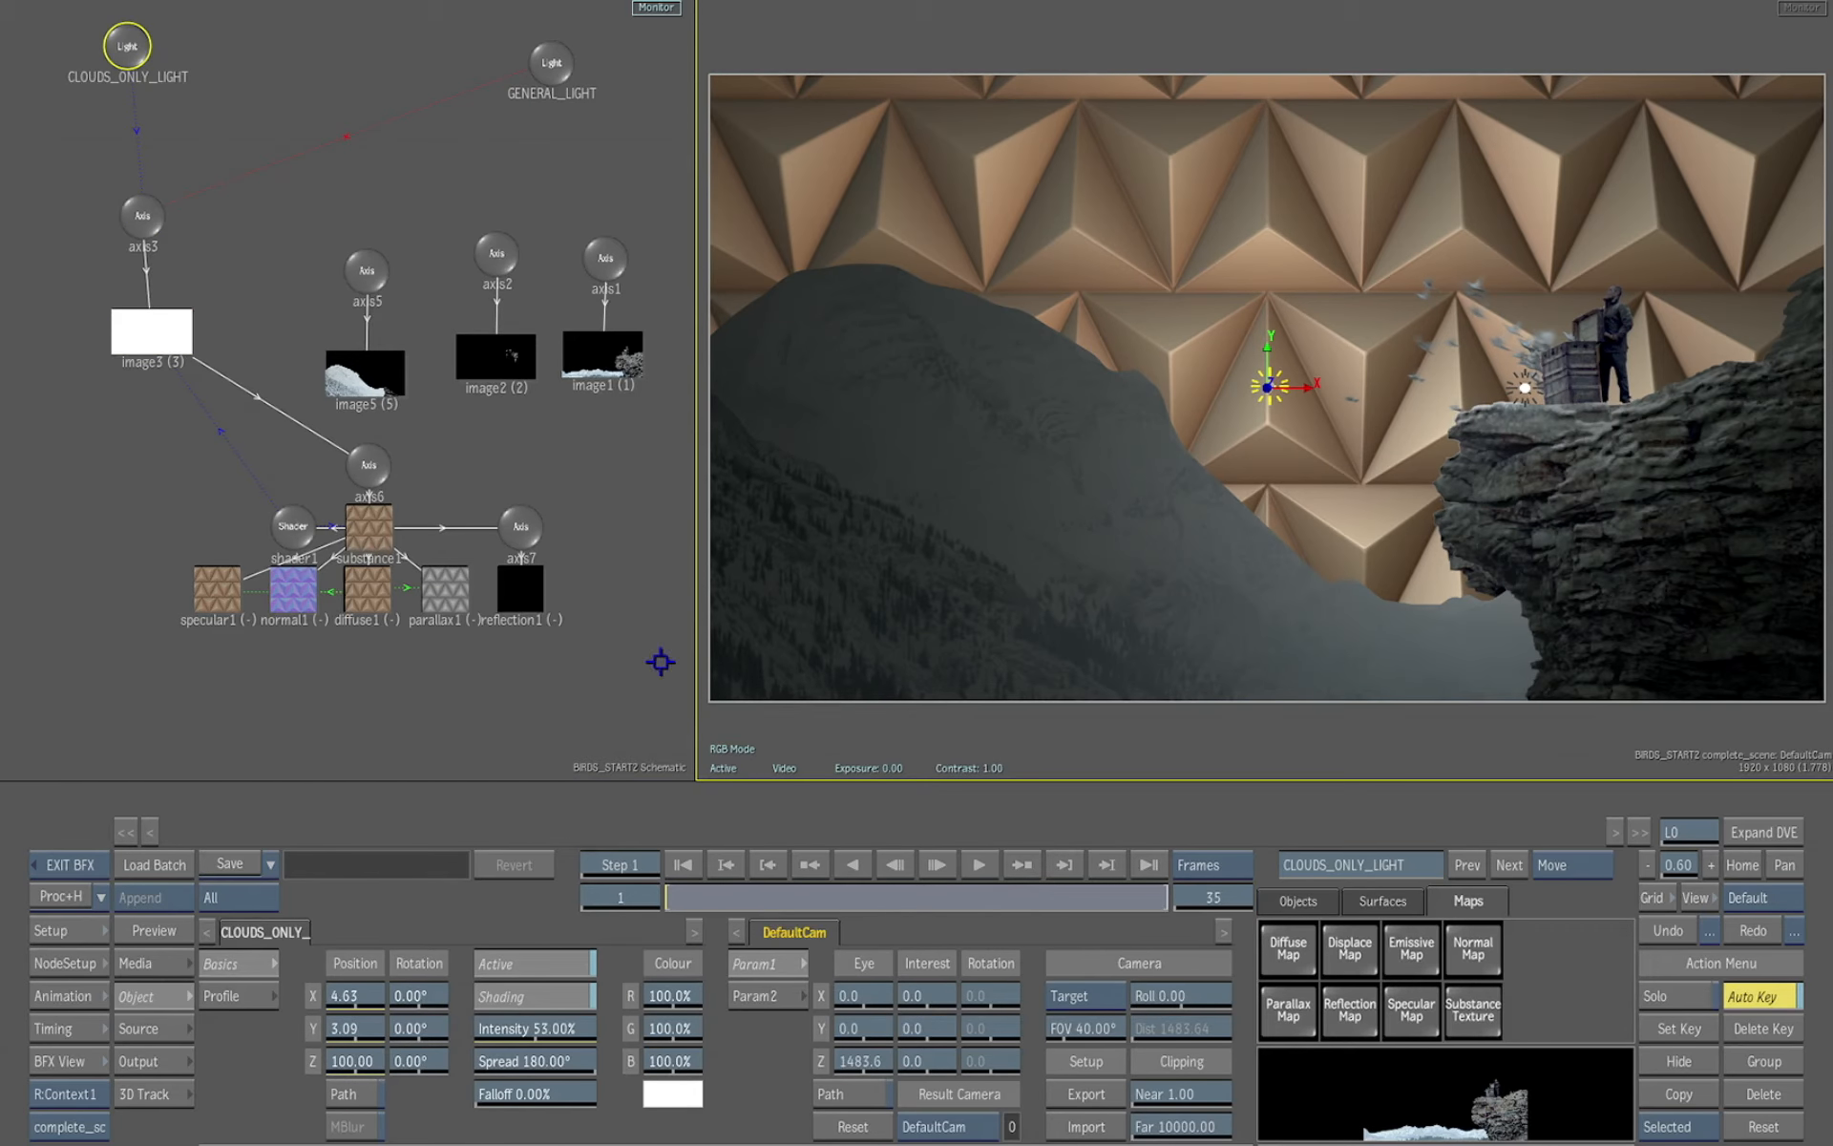
pyautogui.moveTo(630, 555); pyautogui.dragTo(639, 630)
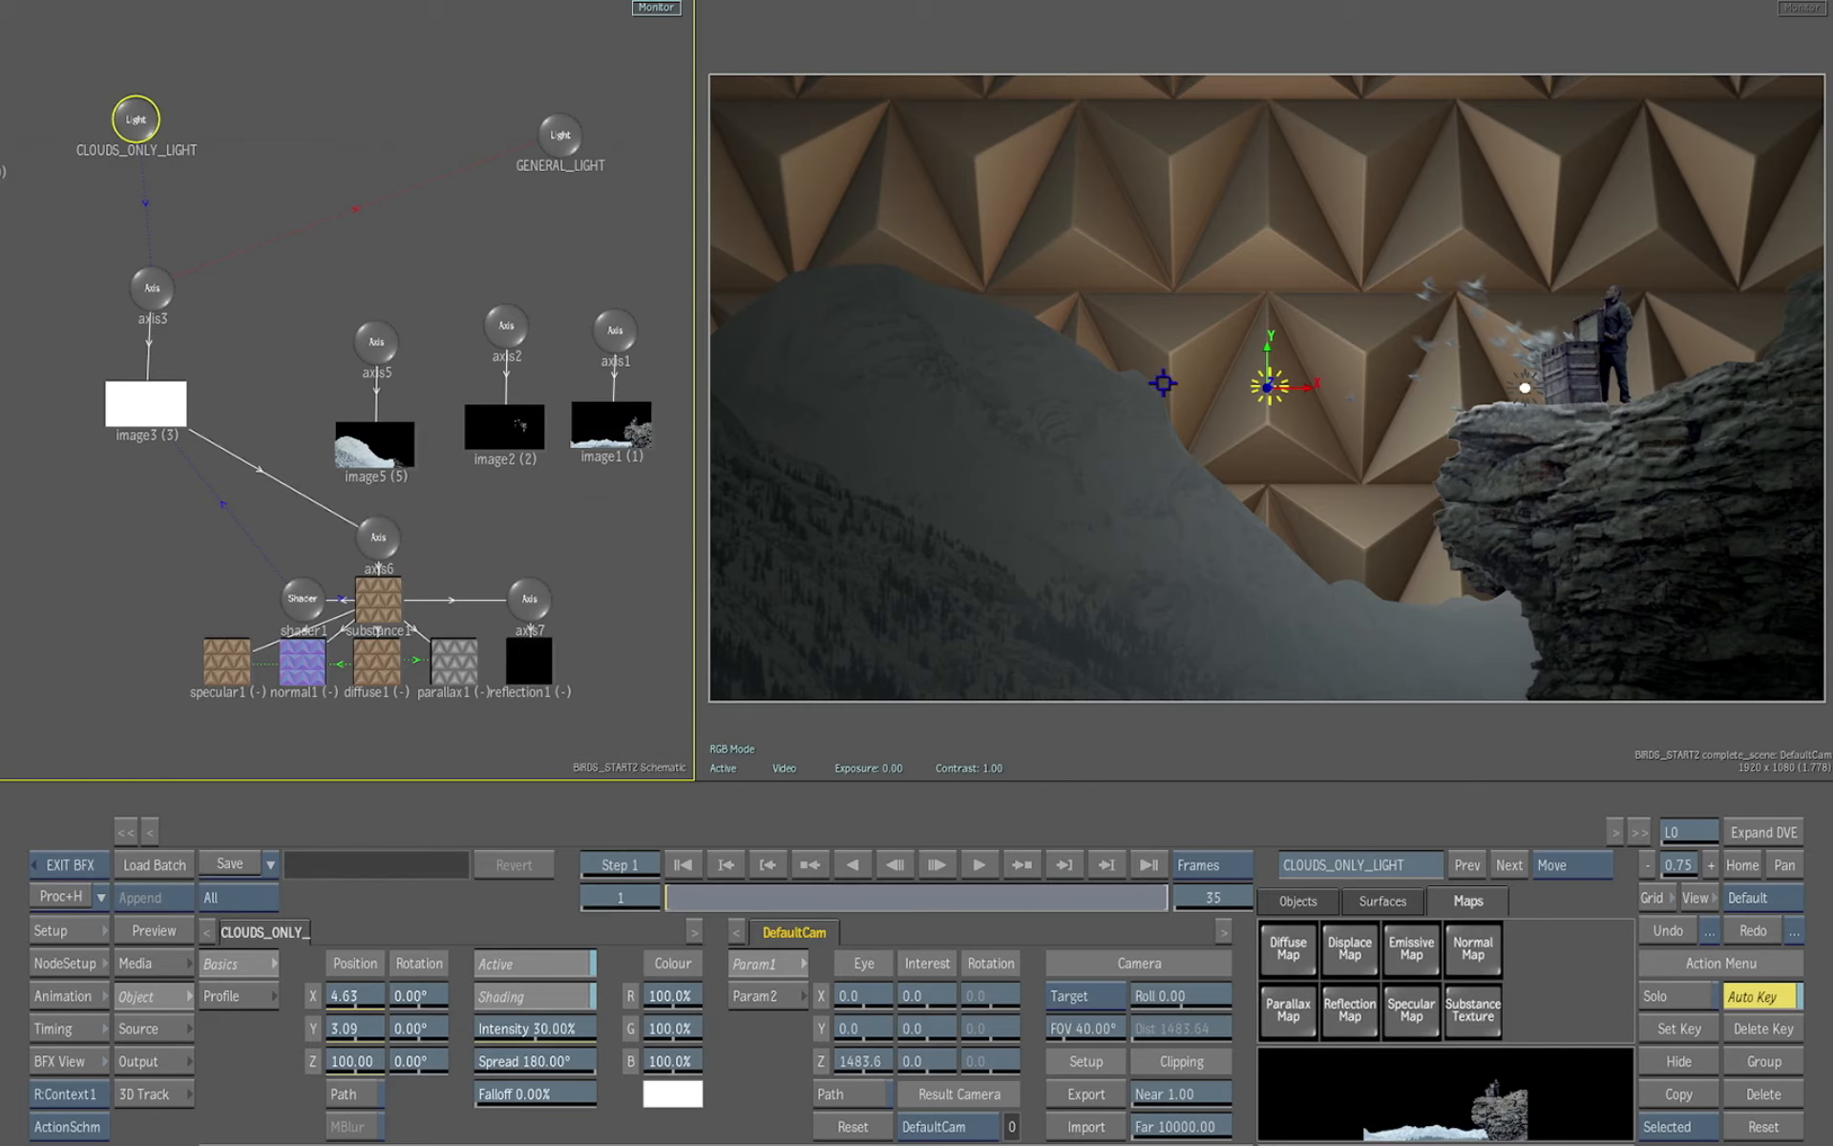
# Change the substance1 texture preset to the ENVIRONMENT Sky preset
pyautogui.click(399, 595)
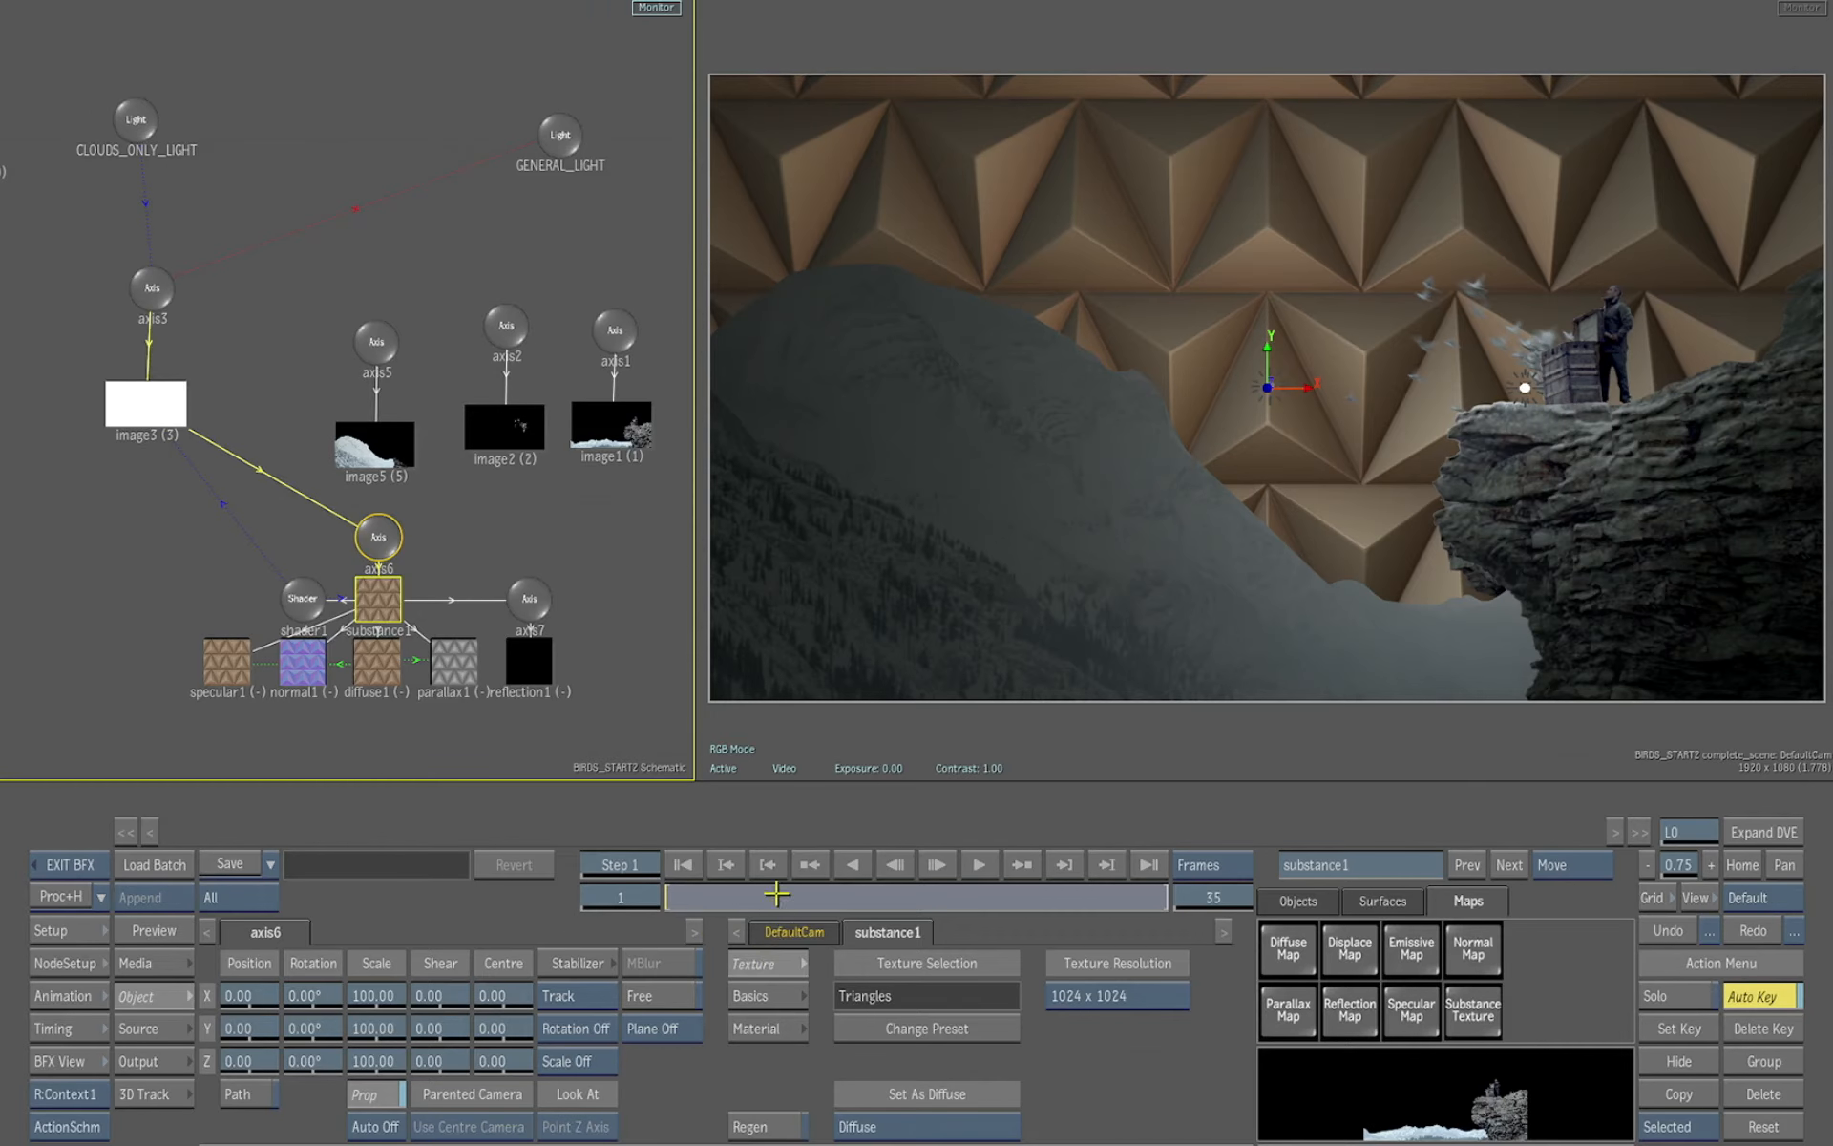
pyautogui.click(912, 1030)
pyautogui.click(308, 316)
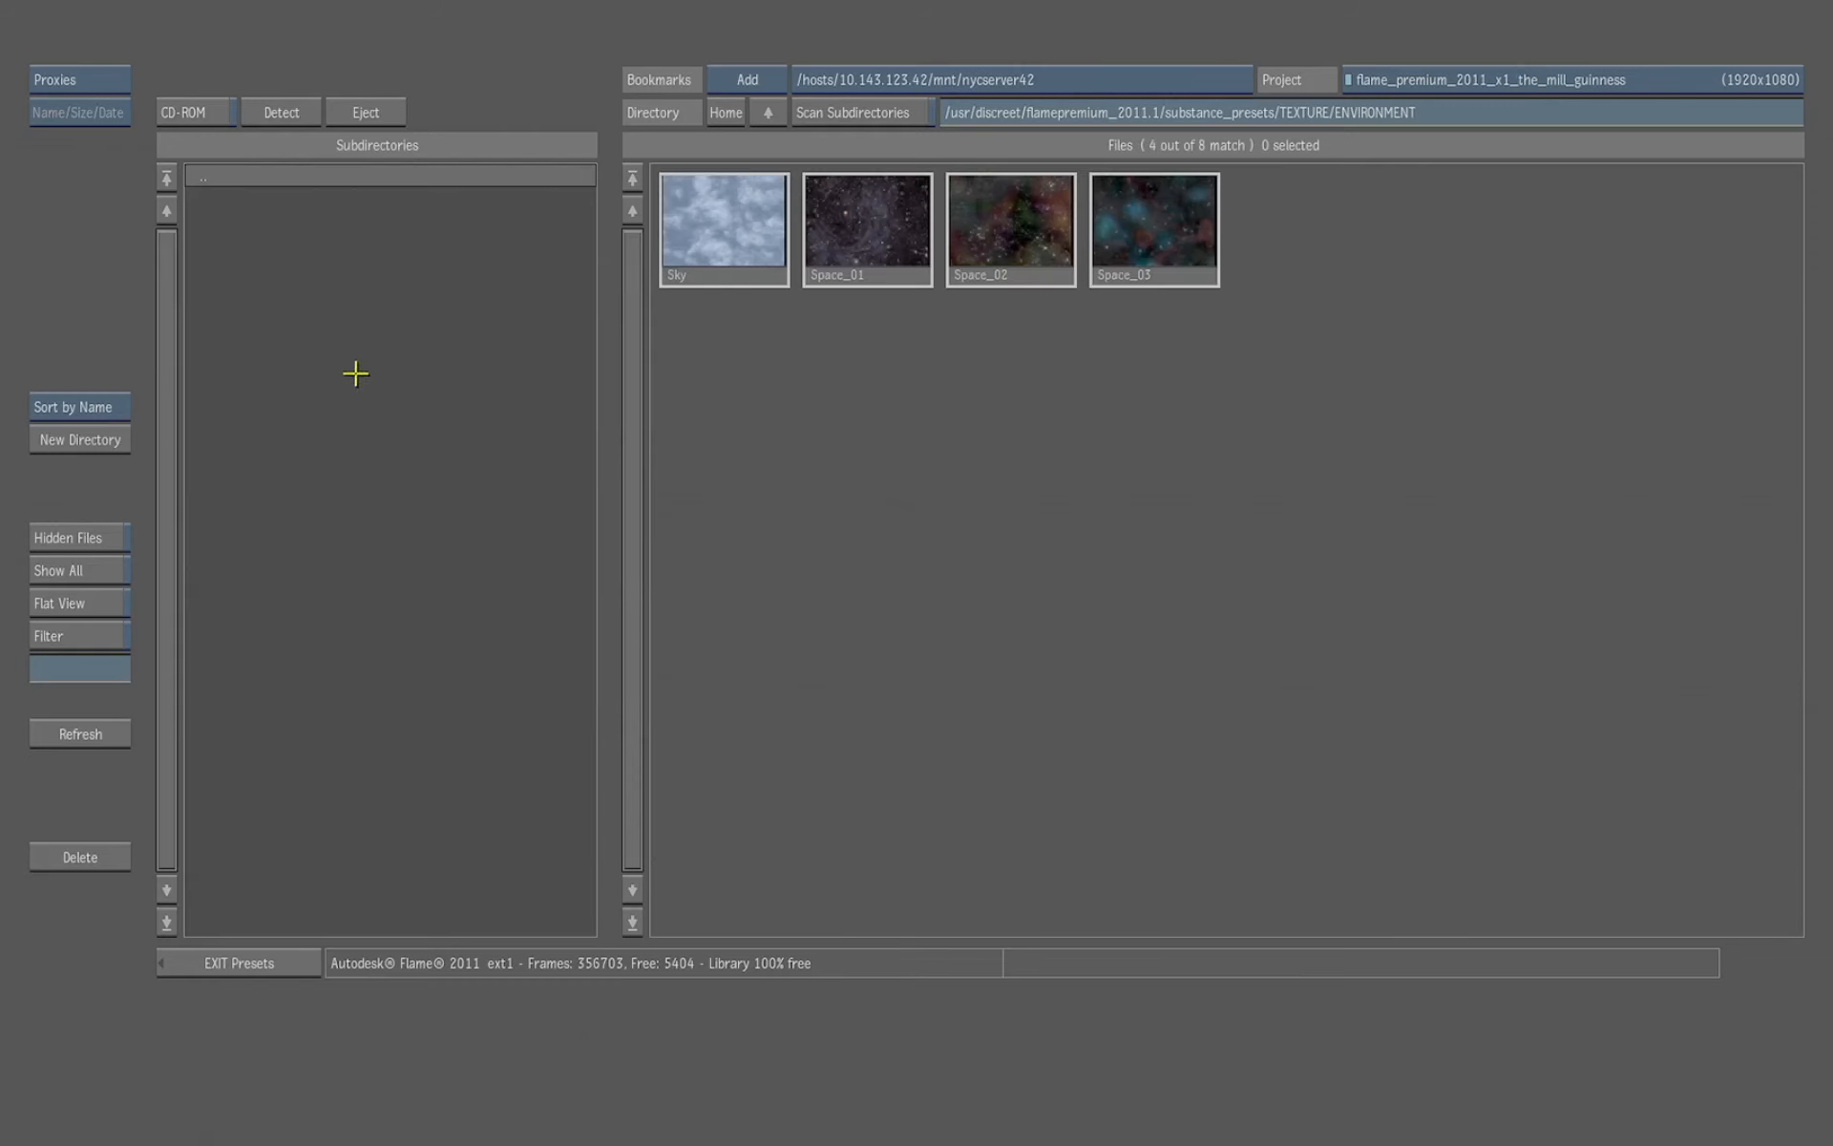
pyautogui.click(719, 223)
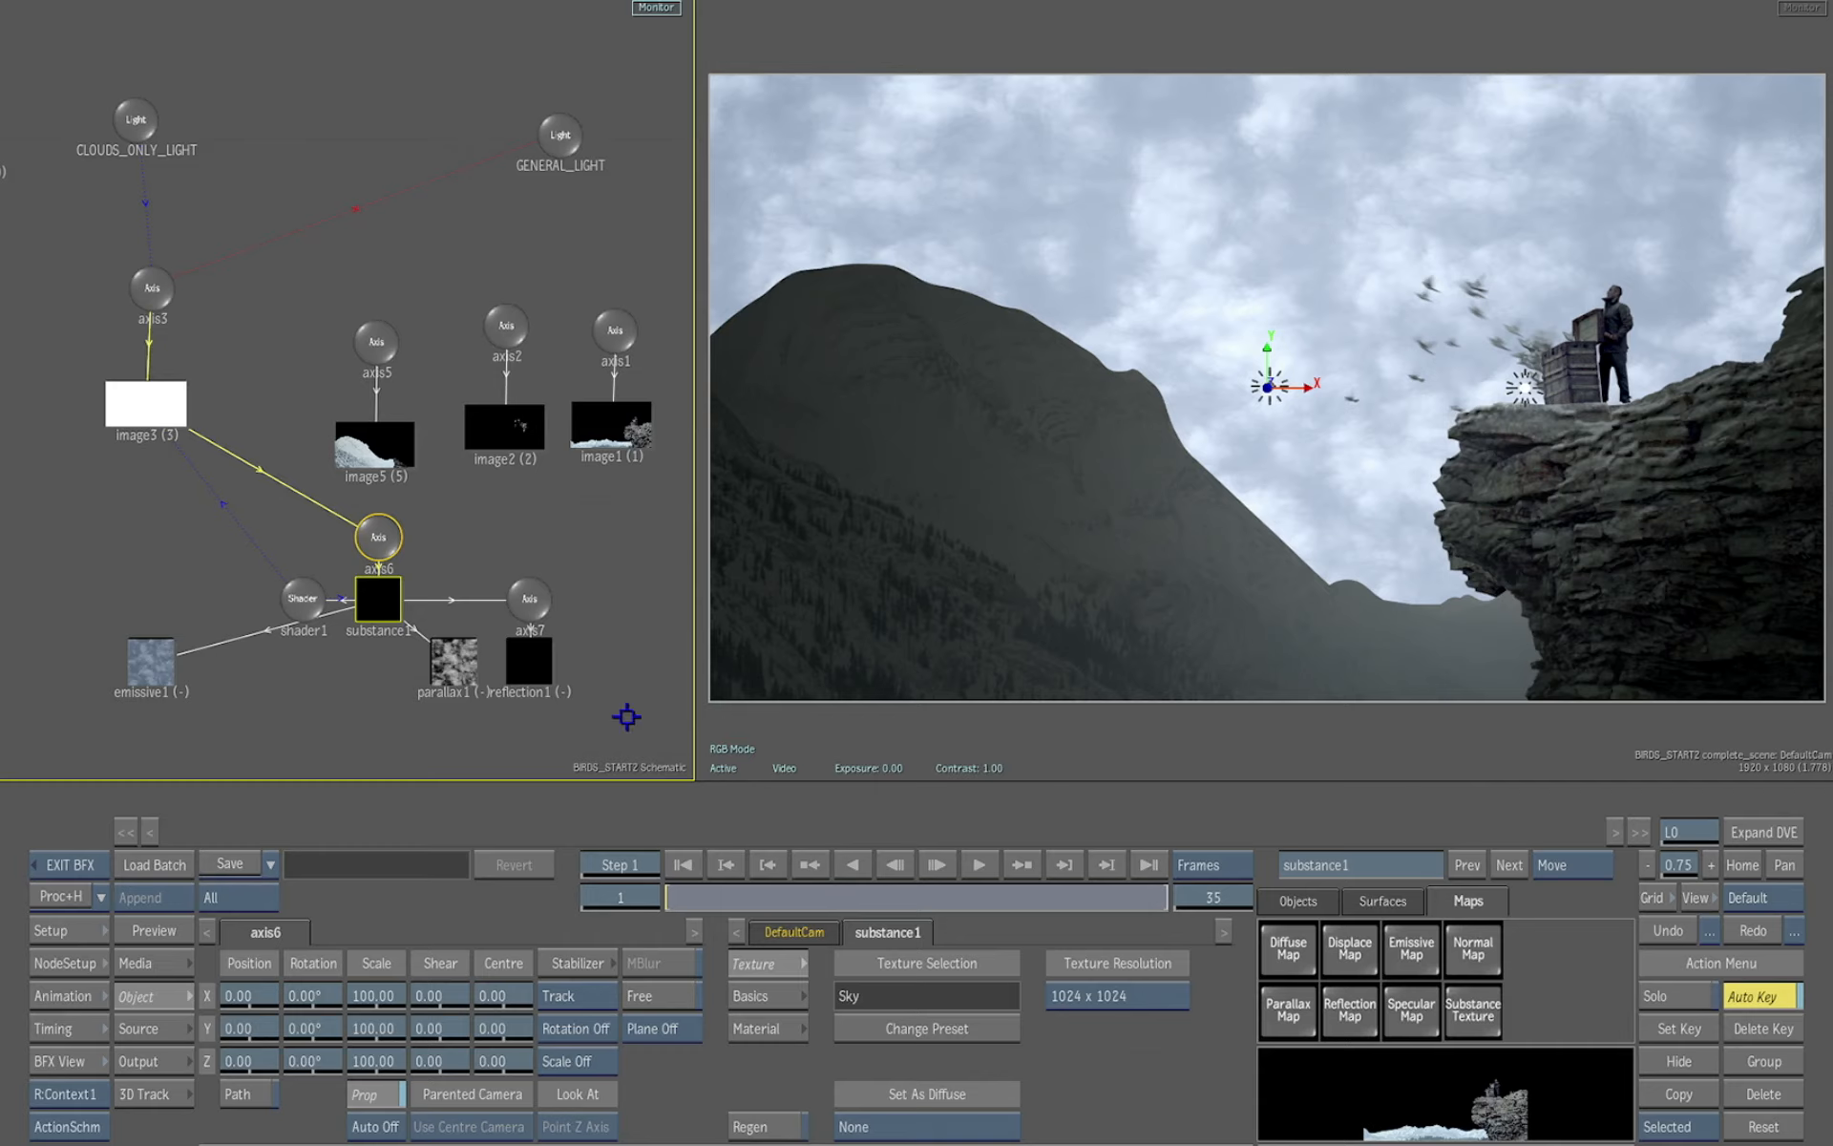
# Enable Regen on substance1 and set the Sky material's Clouds to 0.46, Clouds Shape 0.48 and Day Time 0.63
pyautogui.moveTo(386, 561); pyautogui.dragTo(370, 566)
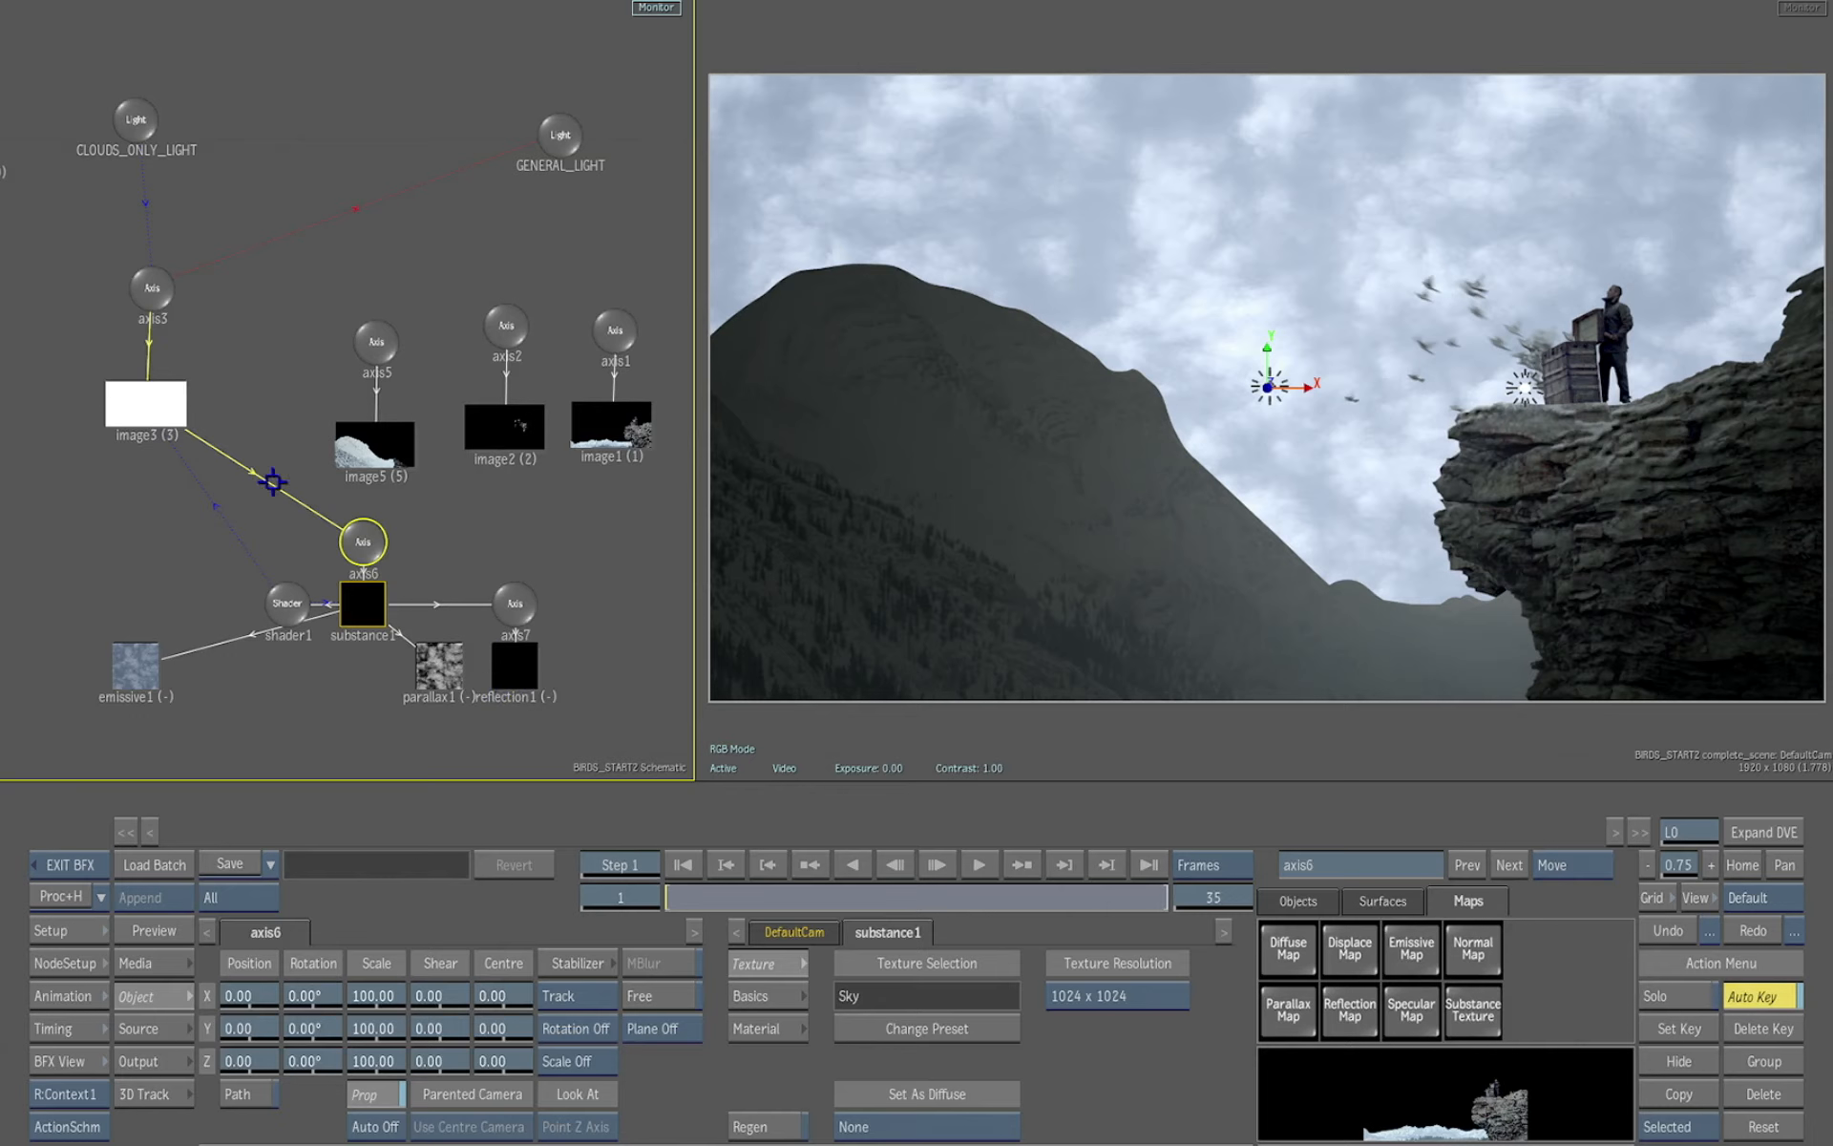
pyautogui.click(363, 602)
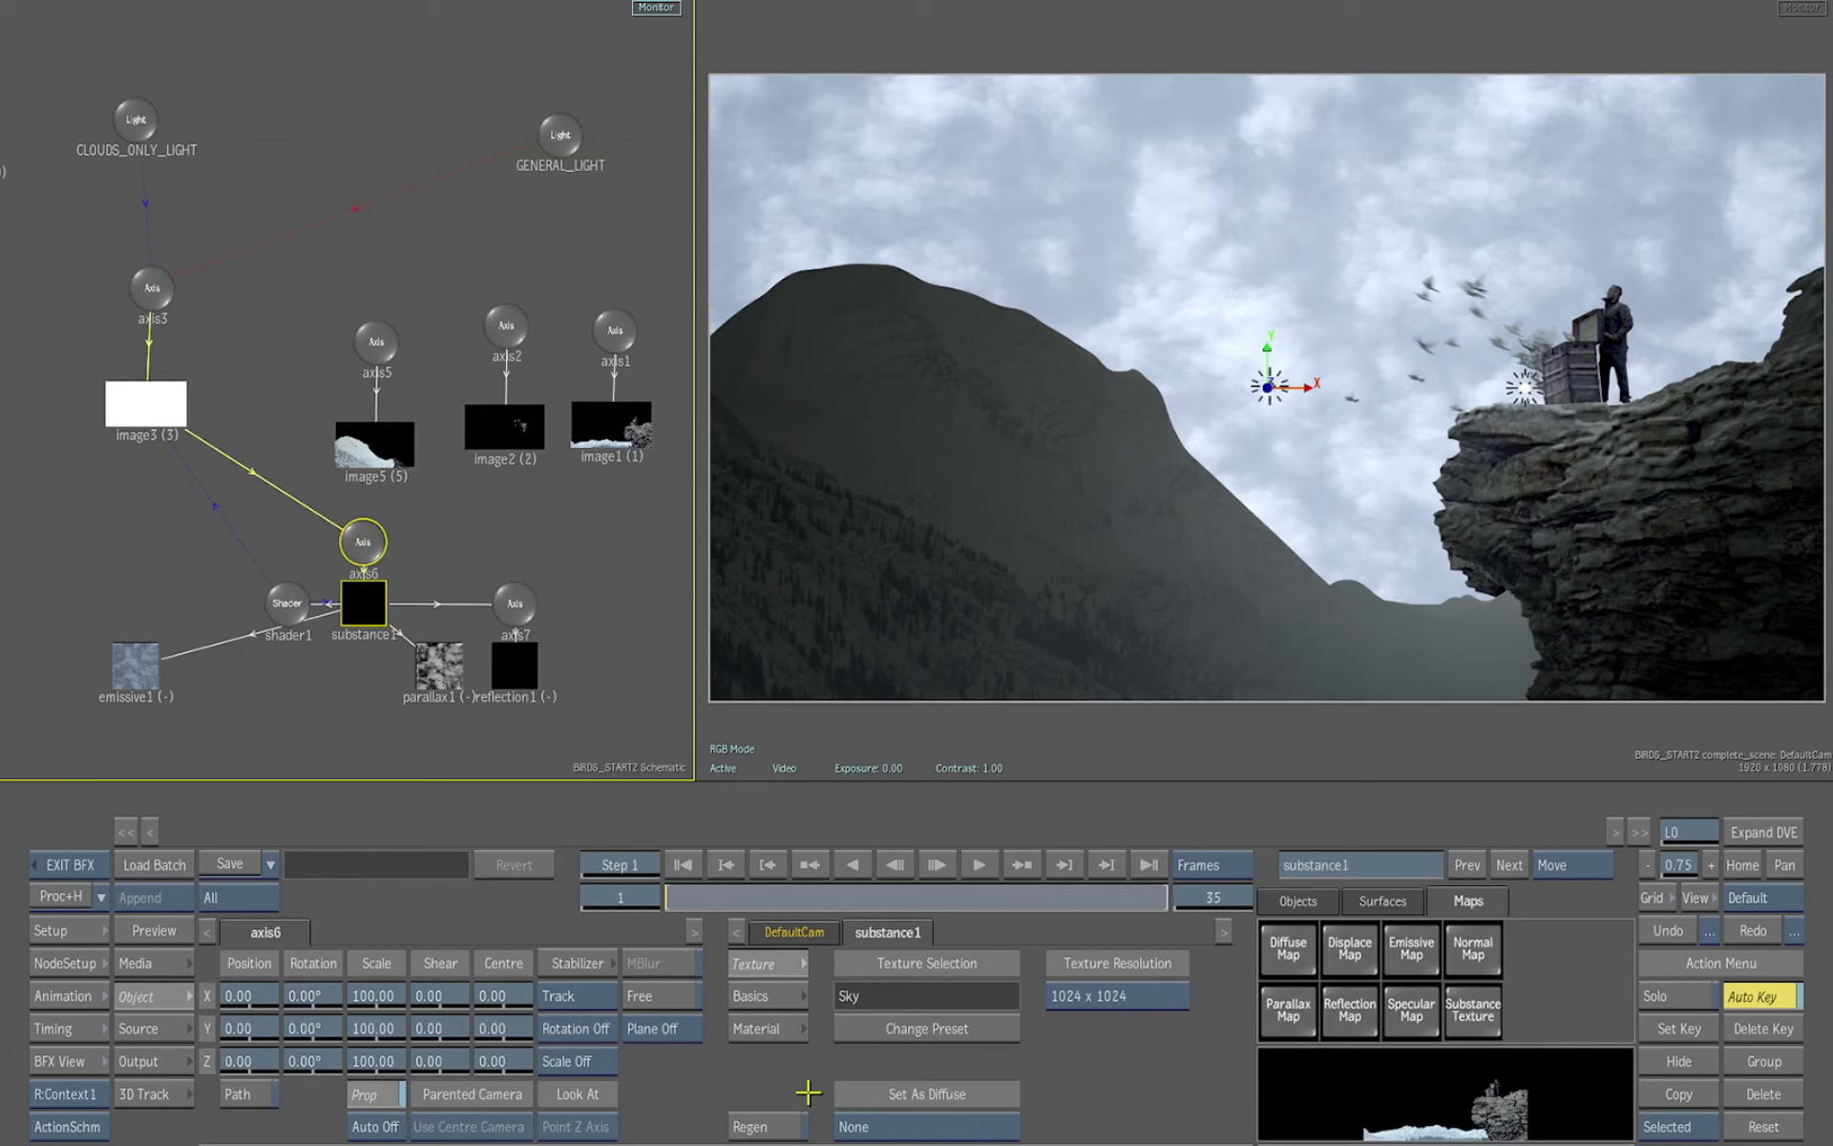
pyautogui.click(779, 1127)
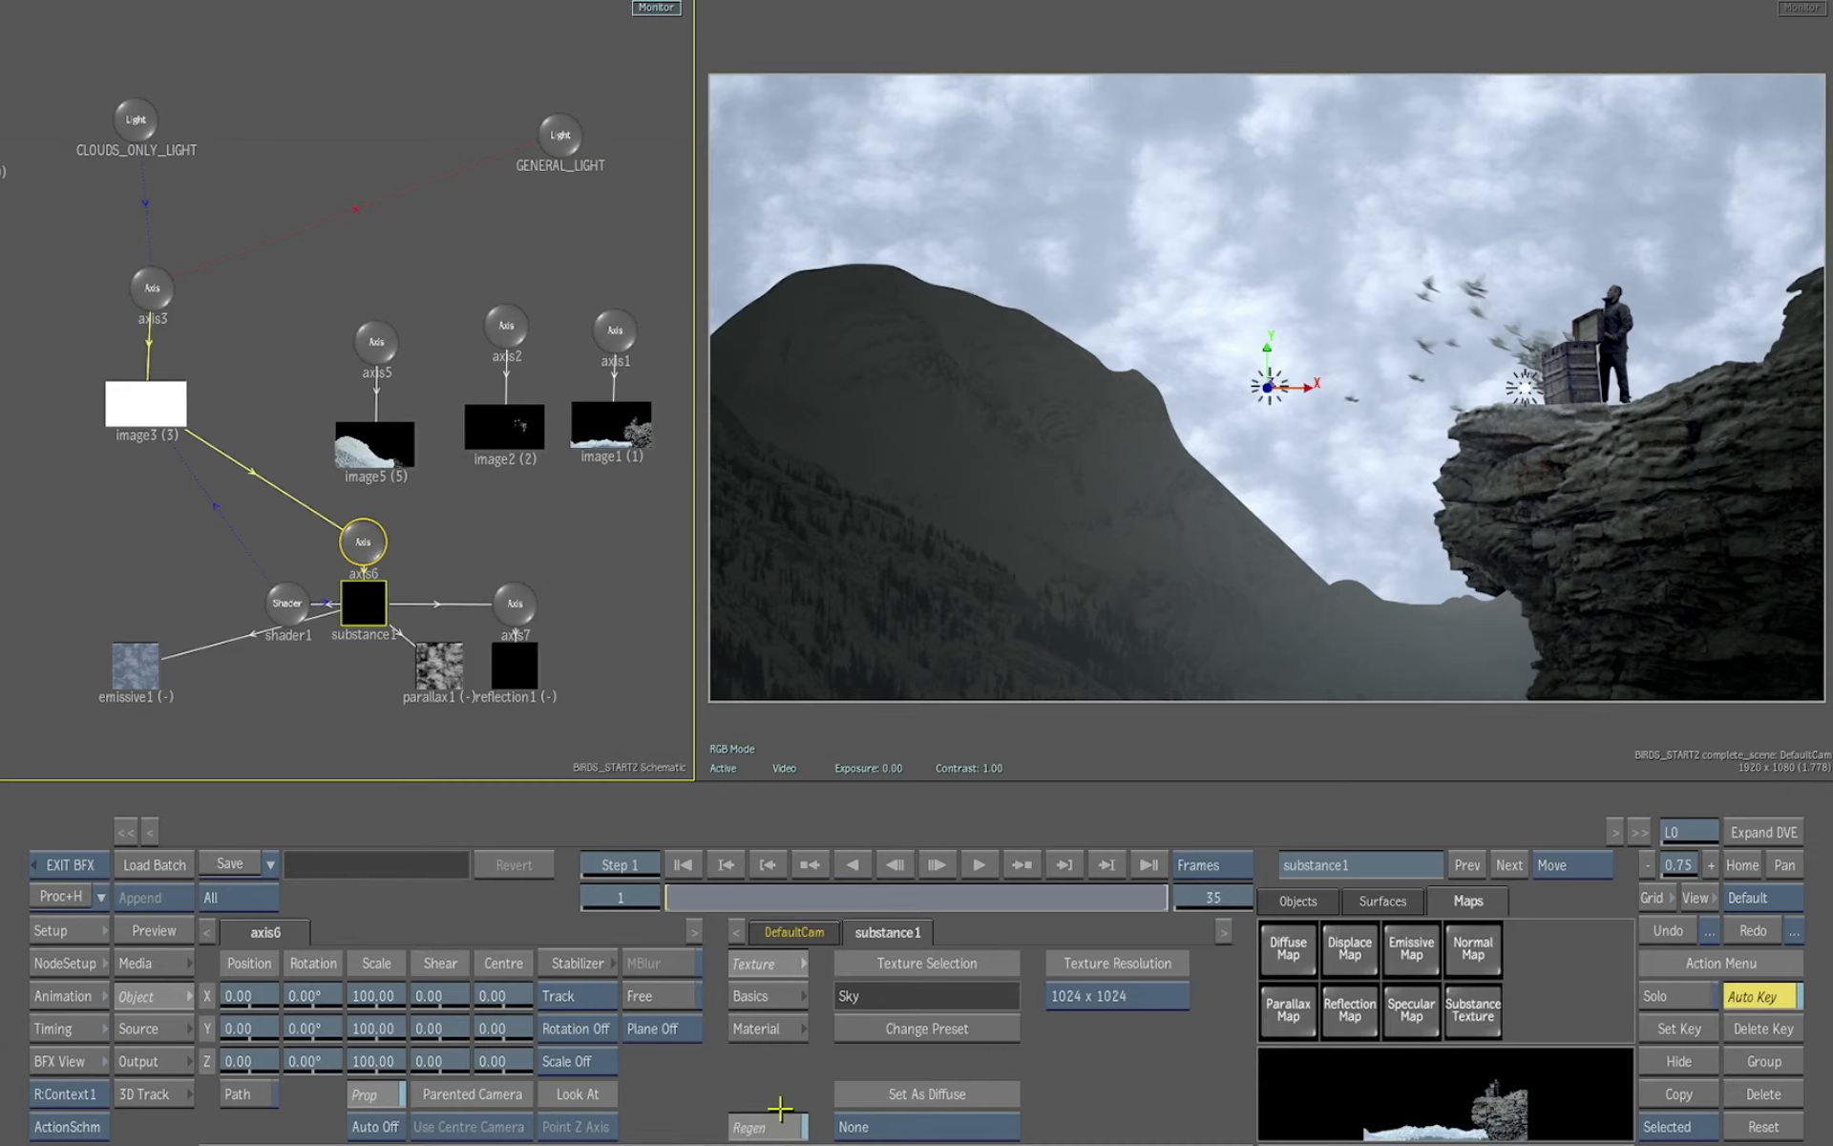
pyautogui.click(788, 1028)
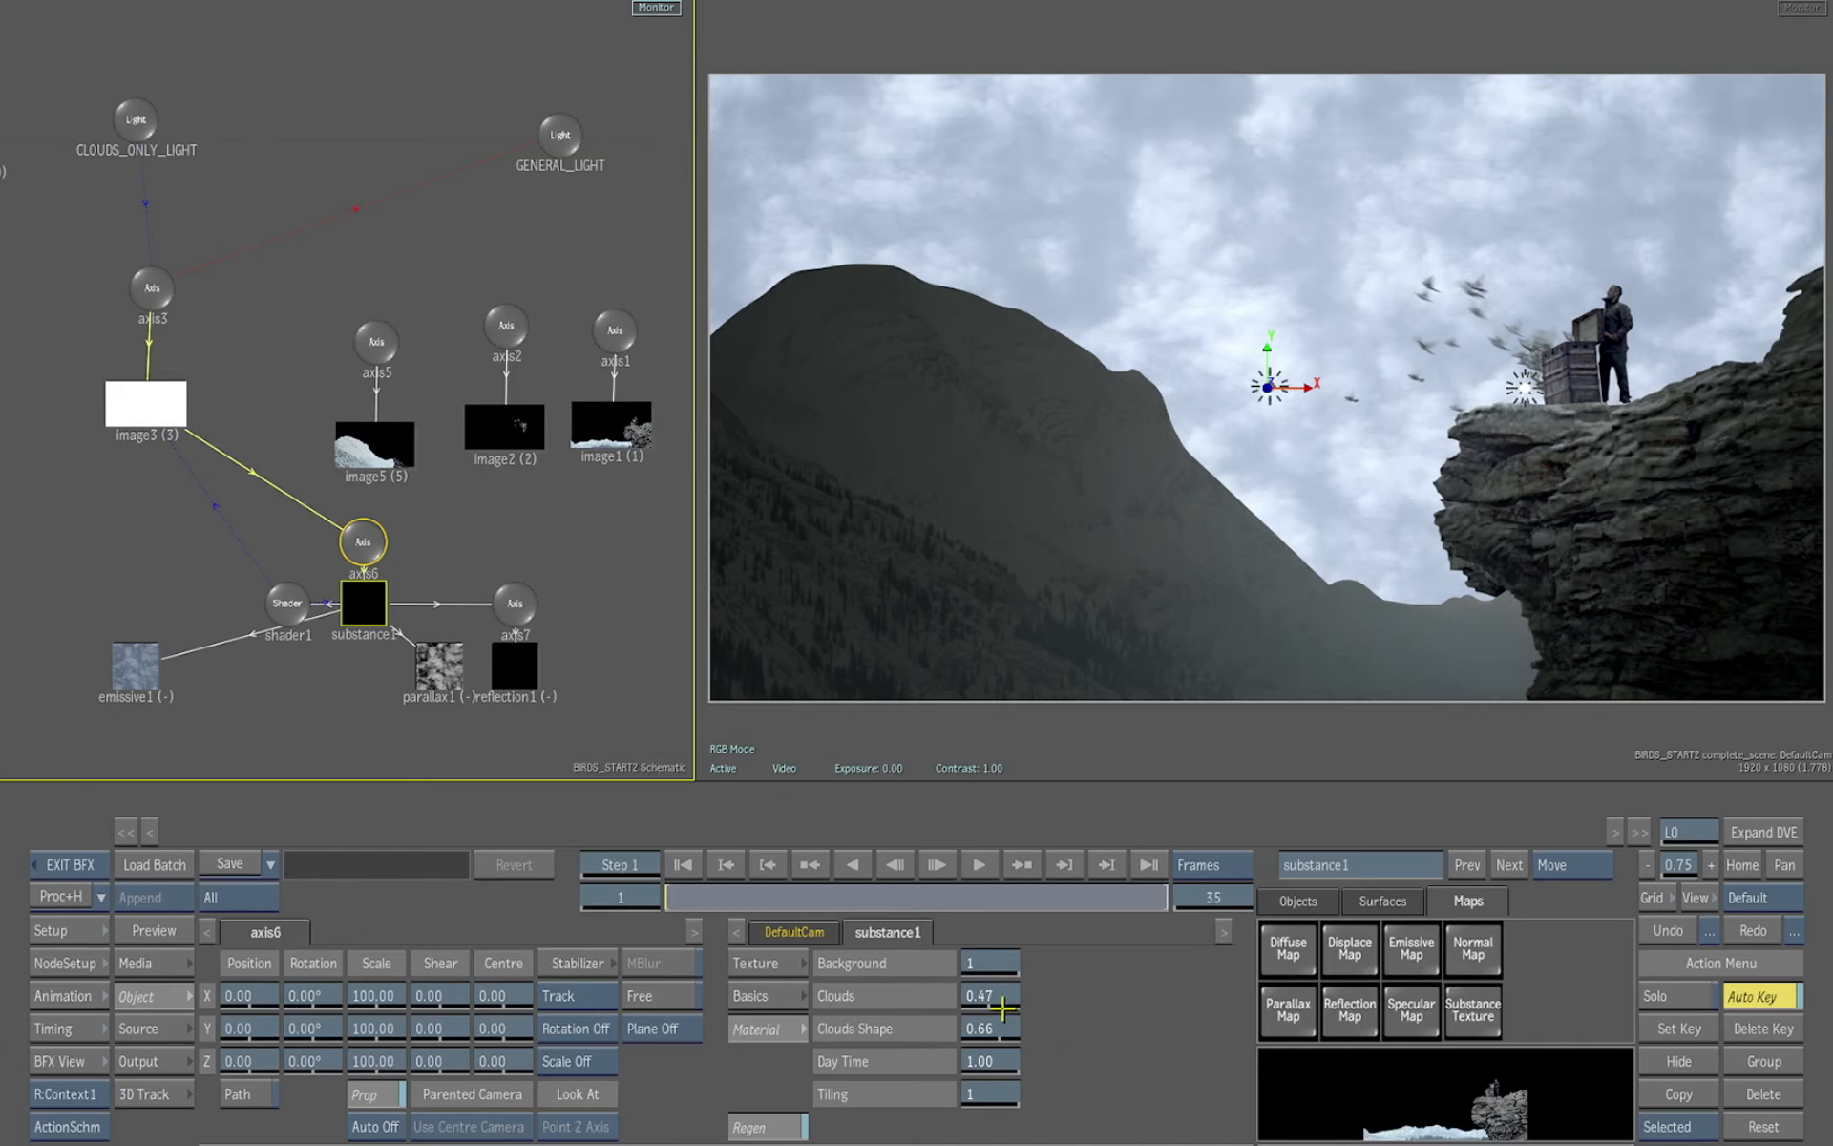
pyautogui.moveTo(996, 996); pyautogui.dragTo(1065, 1011)
pyautogui.click(777, 993)
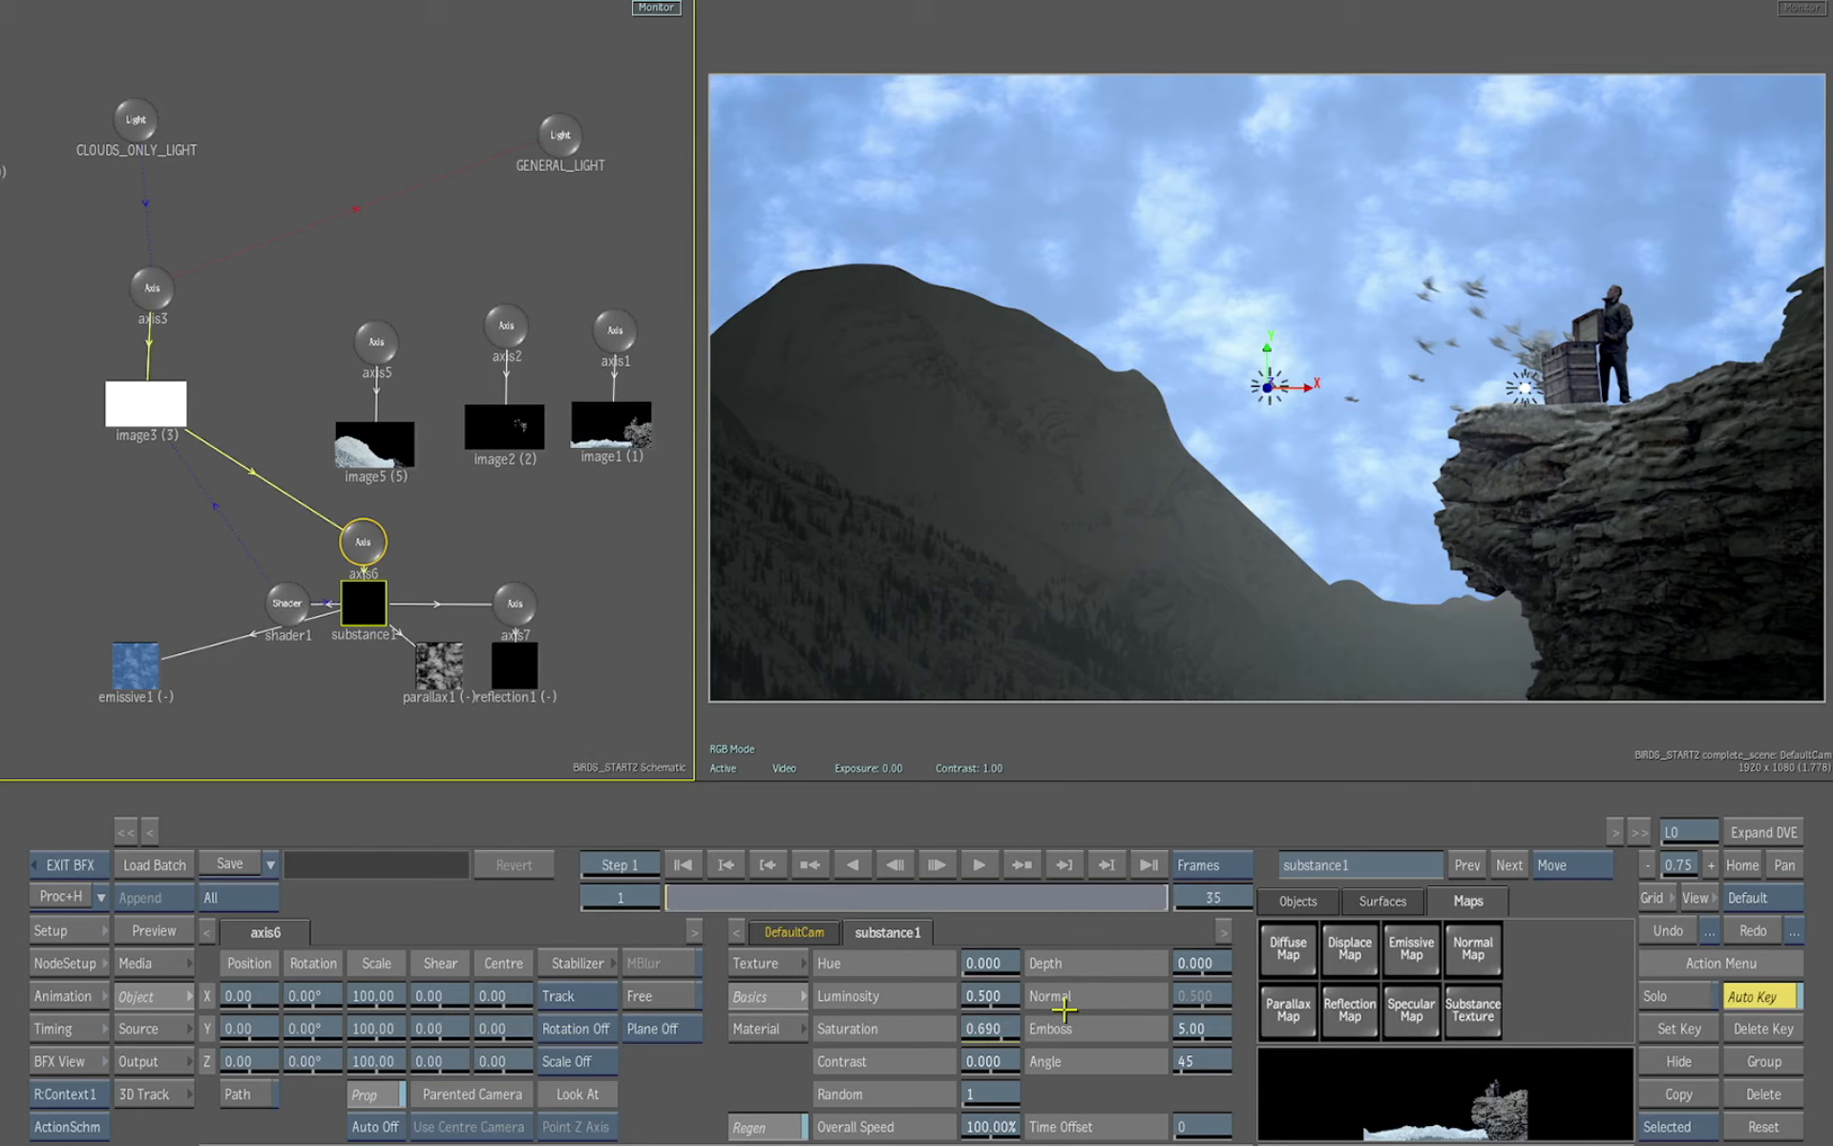
pyautogui.click(779, 1030)
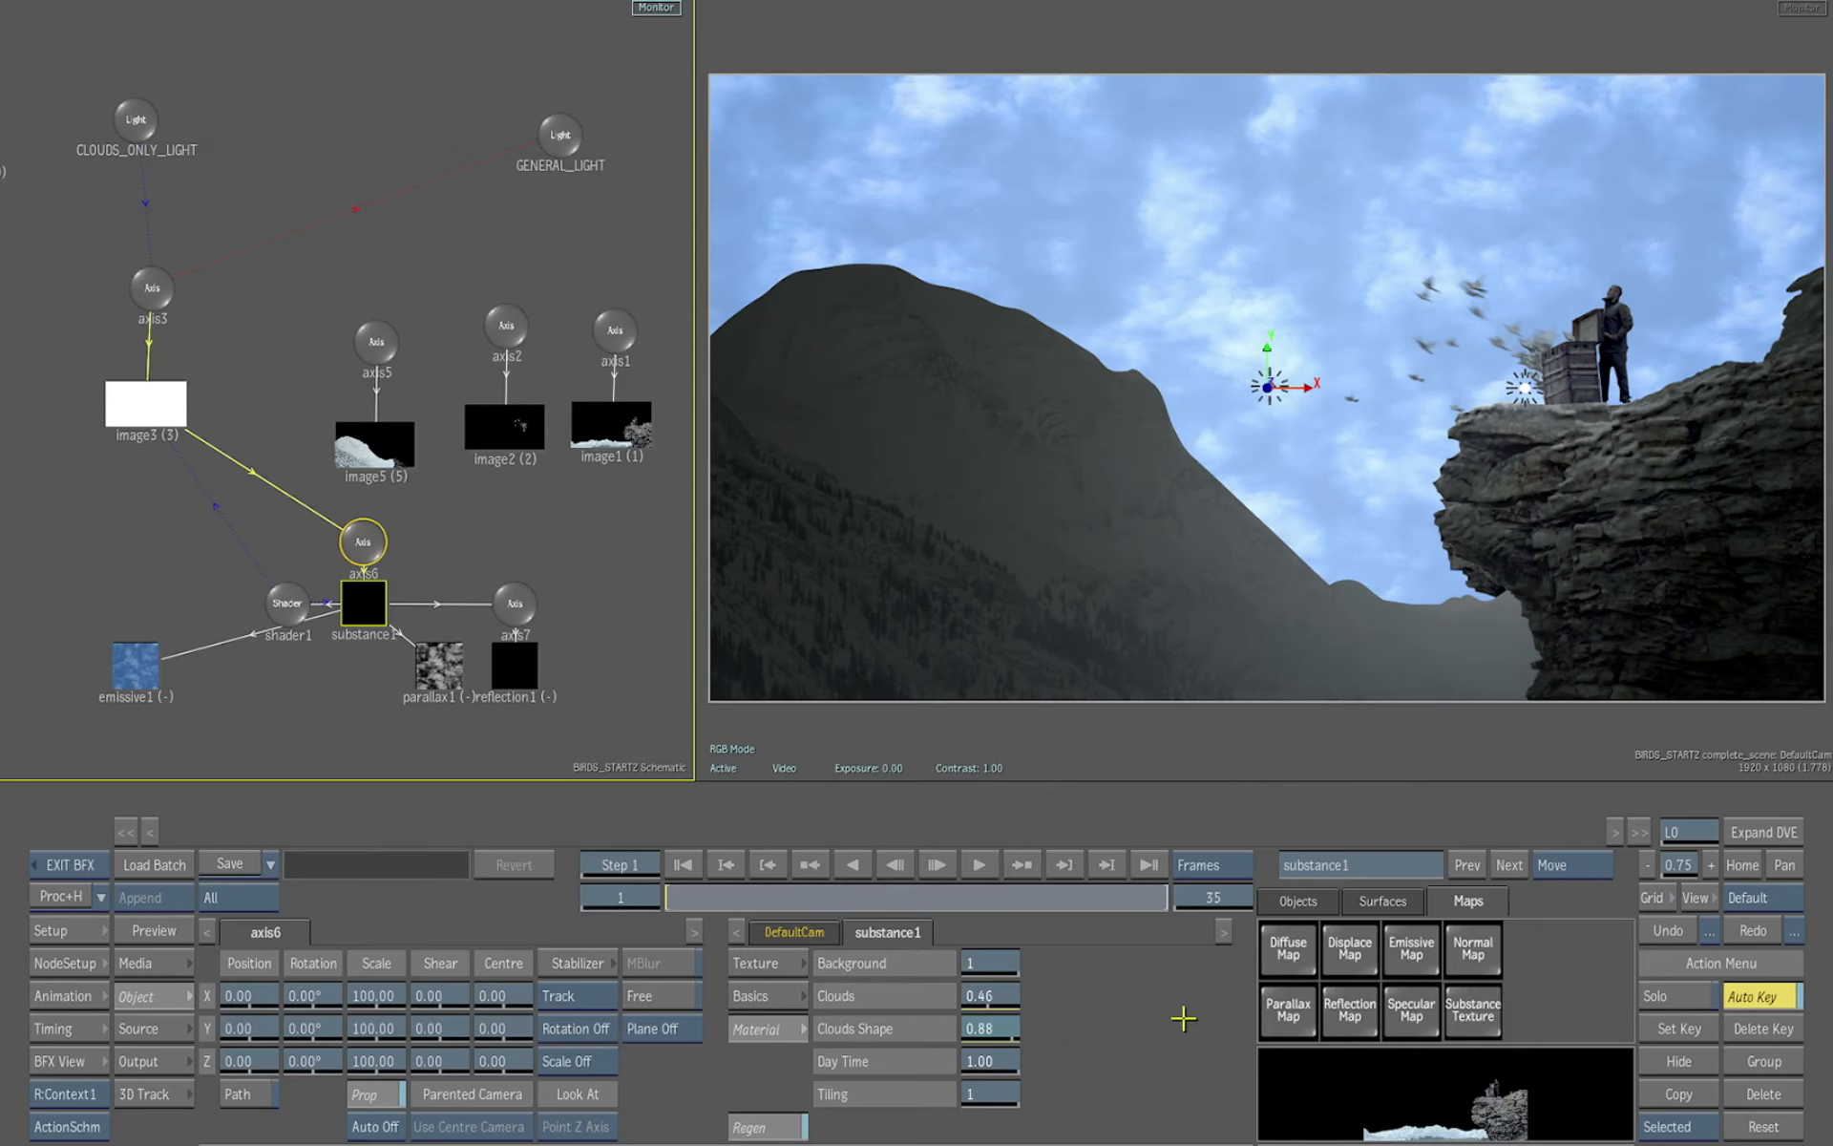
pyautogui.moveTo(1184, 1019); pyautogui.dragTo(851, 1050)
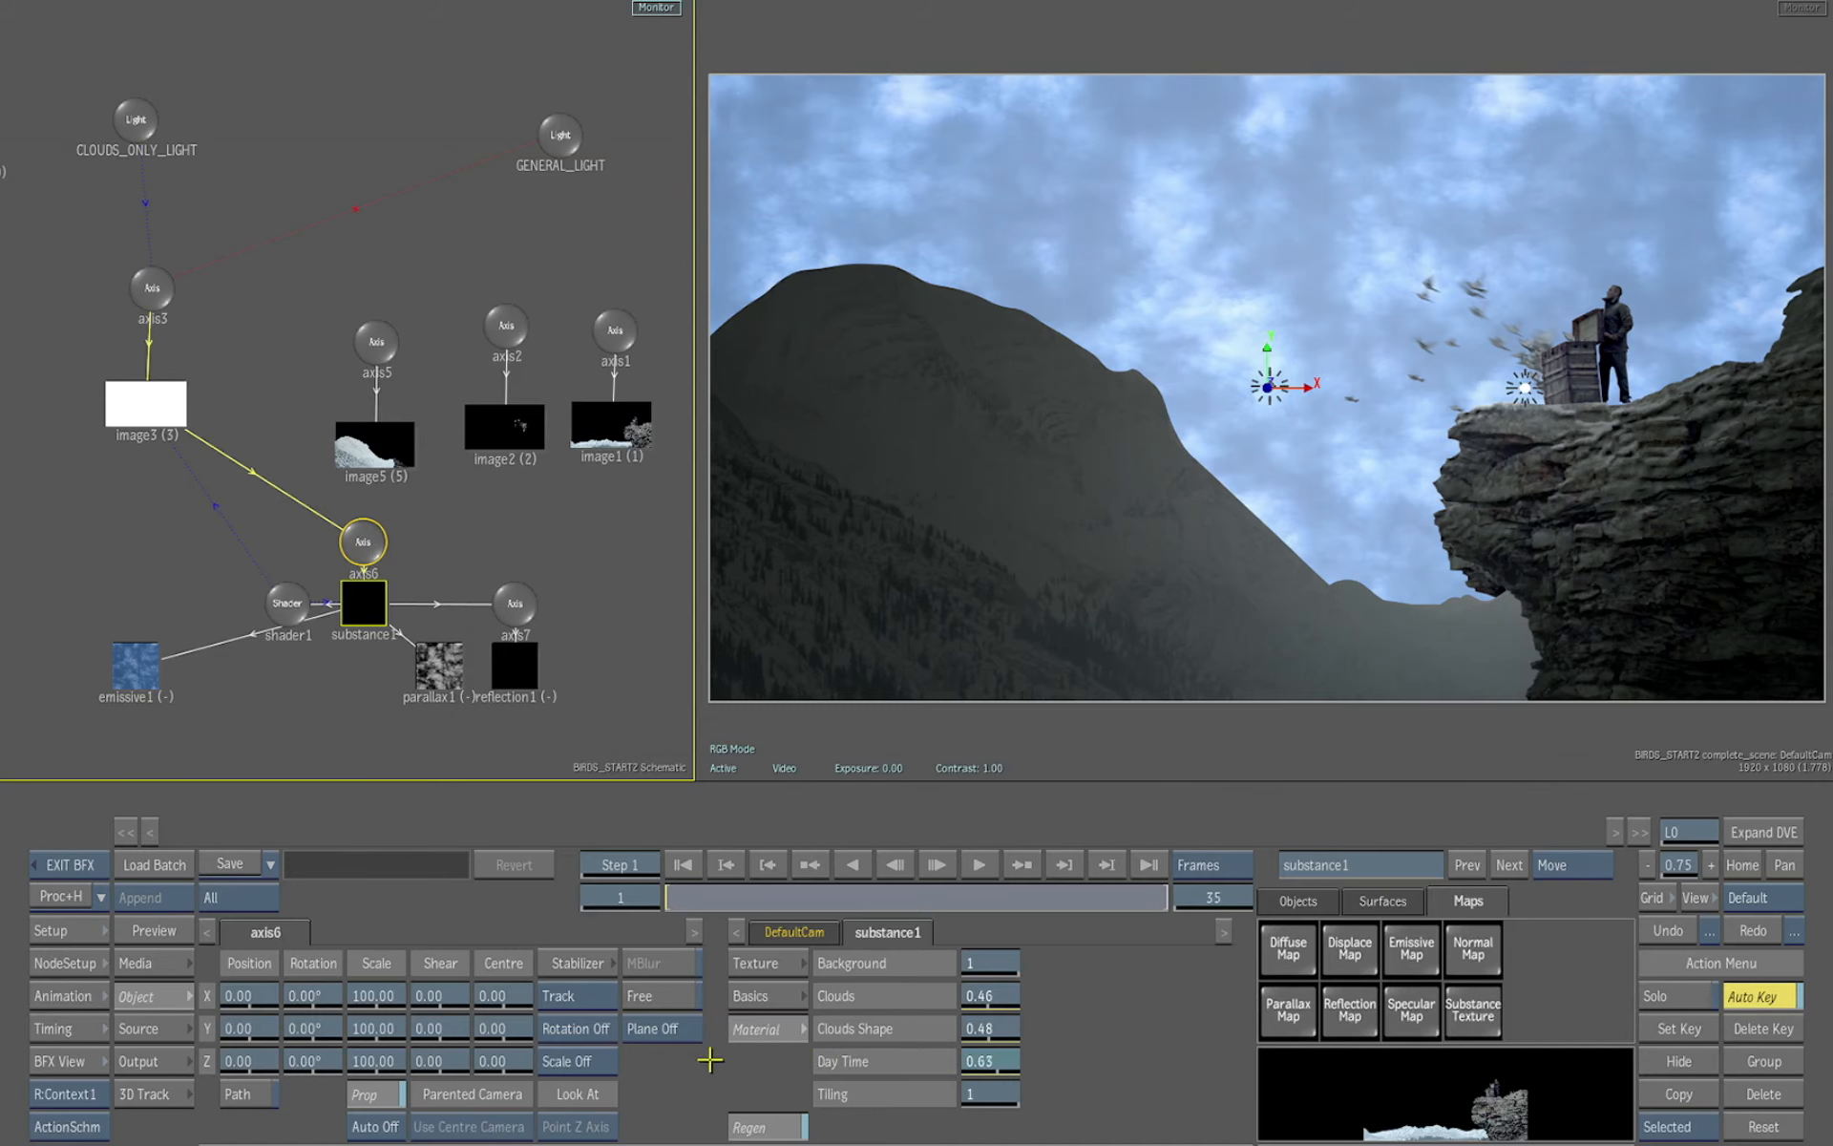
# Set the Sky material's Day Time to 0.00
pyautogui.moveTo(709, 1059); pyautogui.dragTo(436, 1063)
pyautogui.moveTo(309, 1068); pyautogui.dragTo(226, 1062)
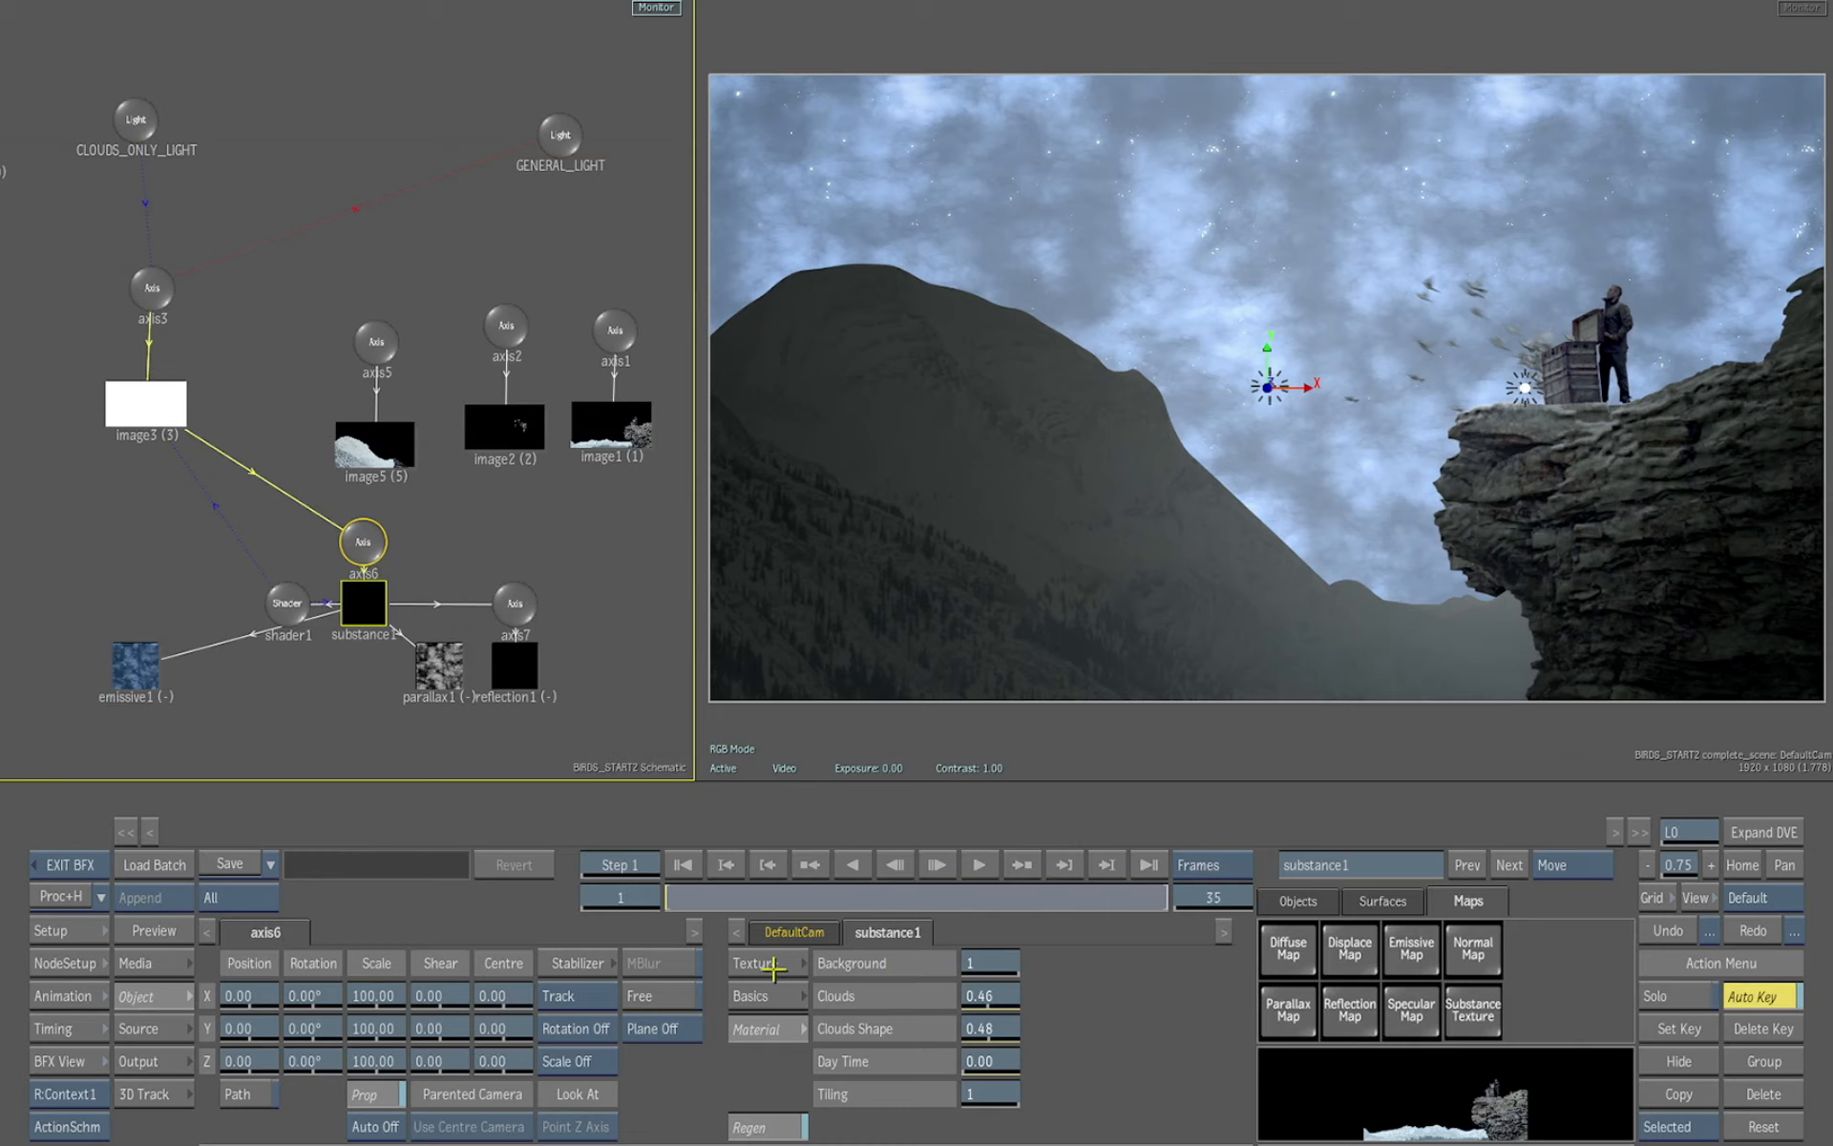
# Select CLOUDS_ONLY_LIGHT and lower its Intensity to 21%
pyautogui.click(135, 121)
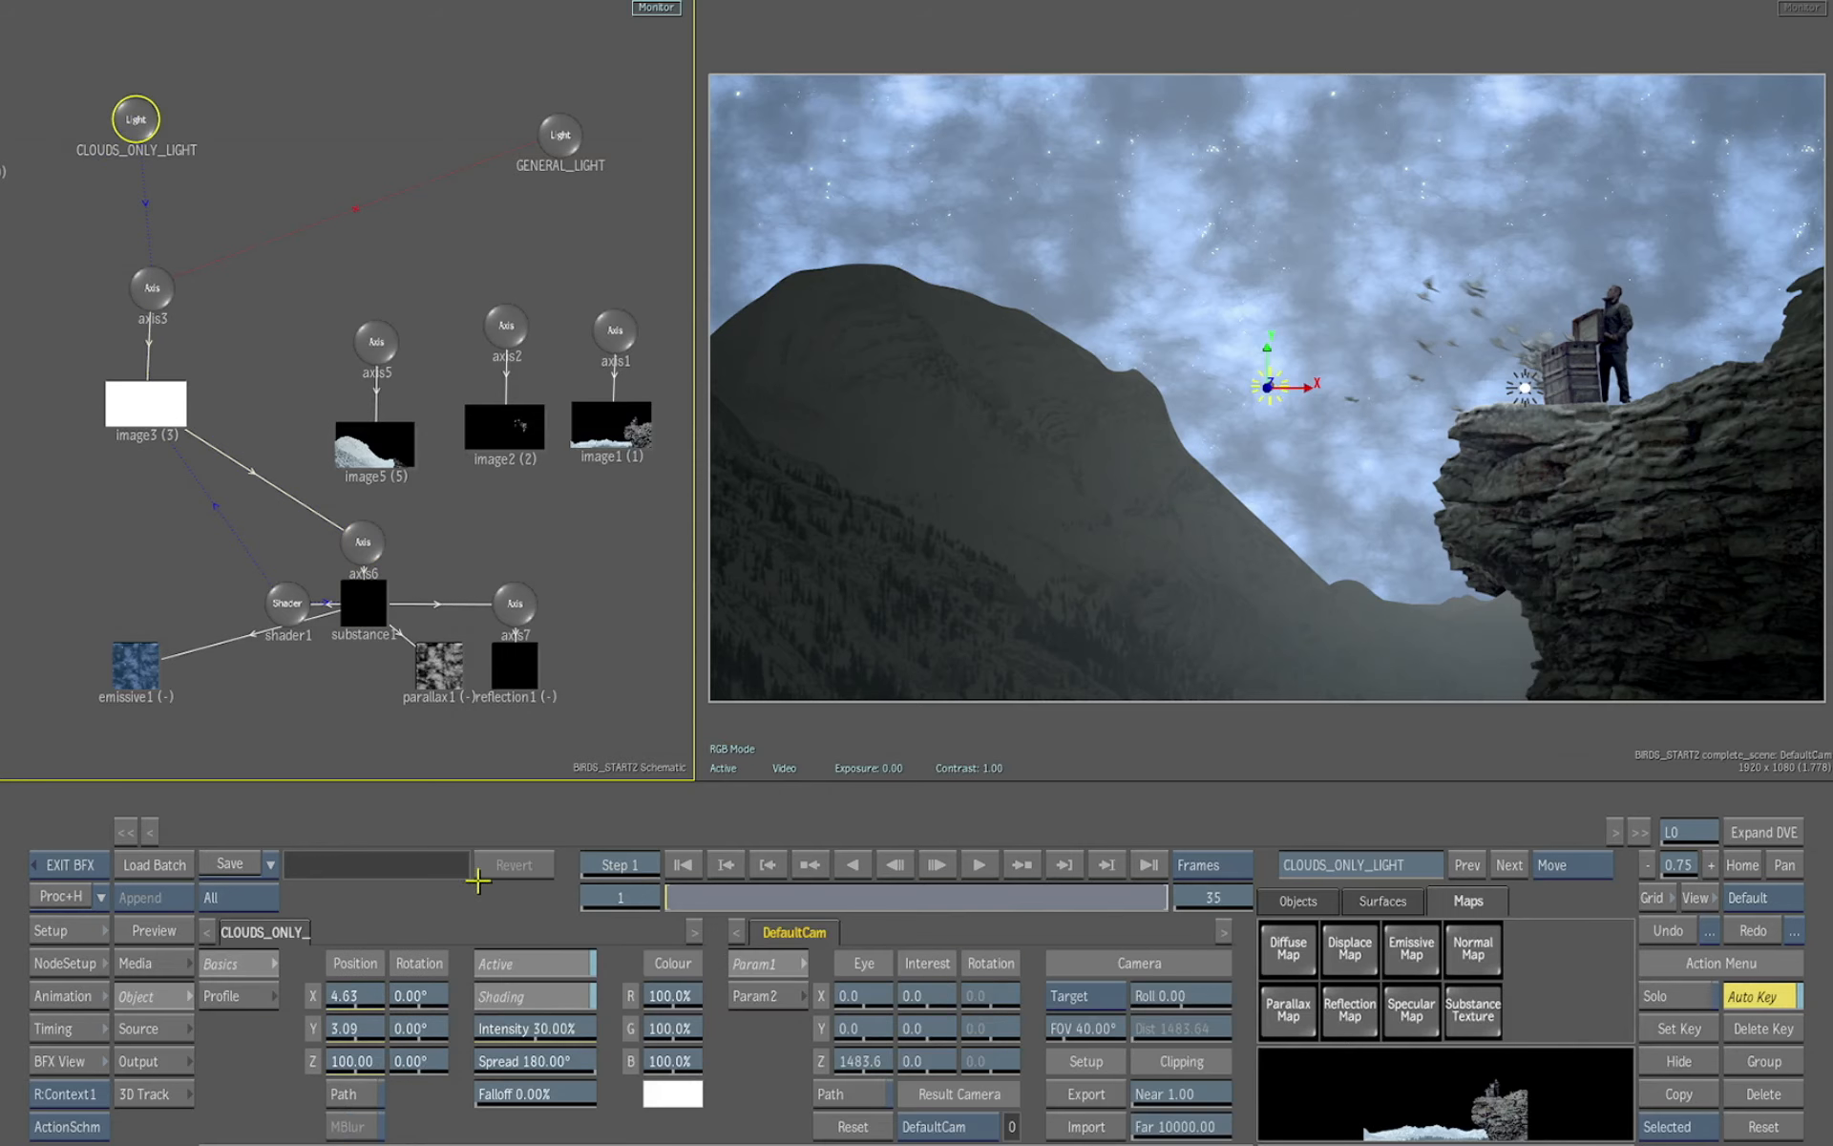
pyautogui.moveTo(563, 1031); pyautogui.dragTo(544, 1028)
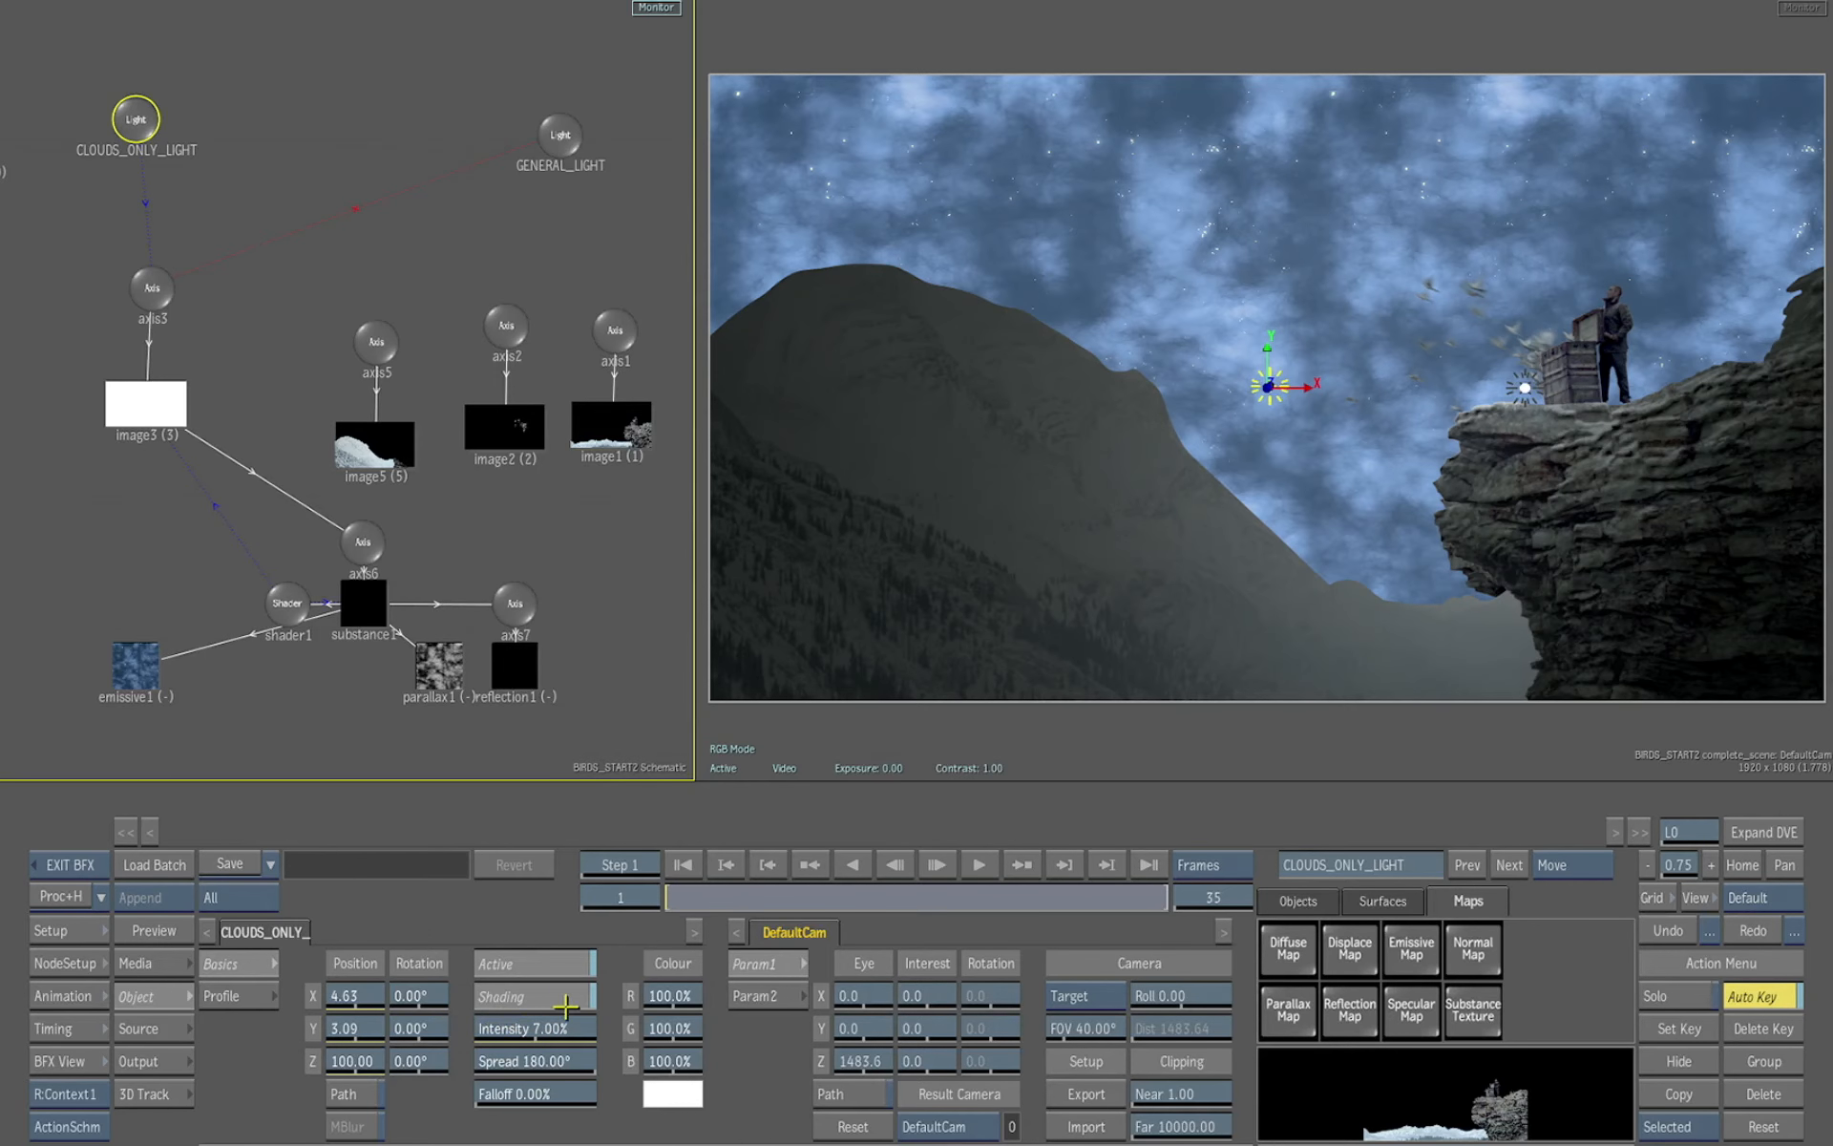
pyautogui.moveTo(556, 1028); pyautogui.dragTo(577, 1024)
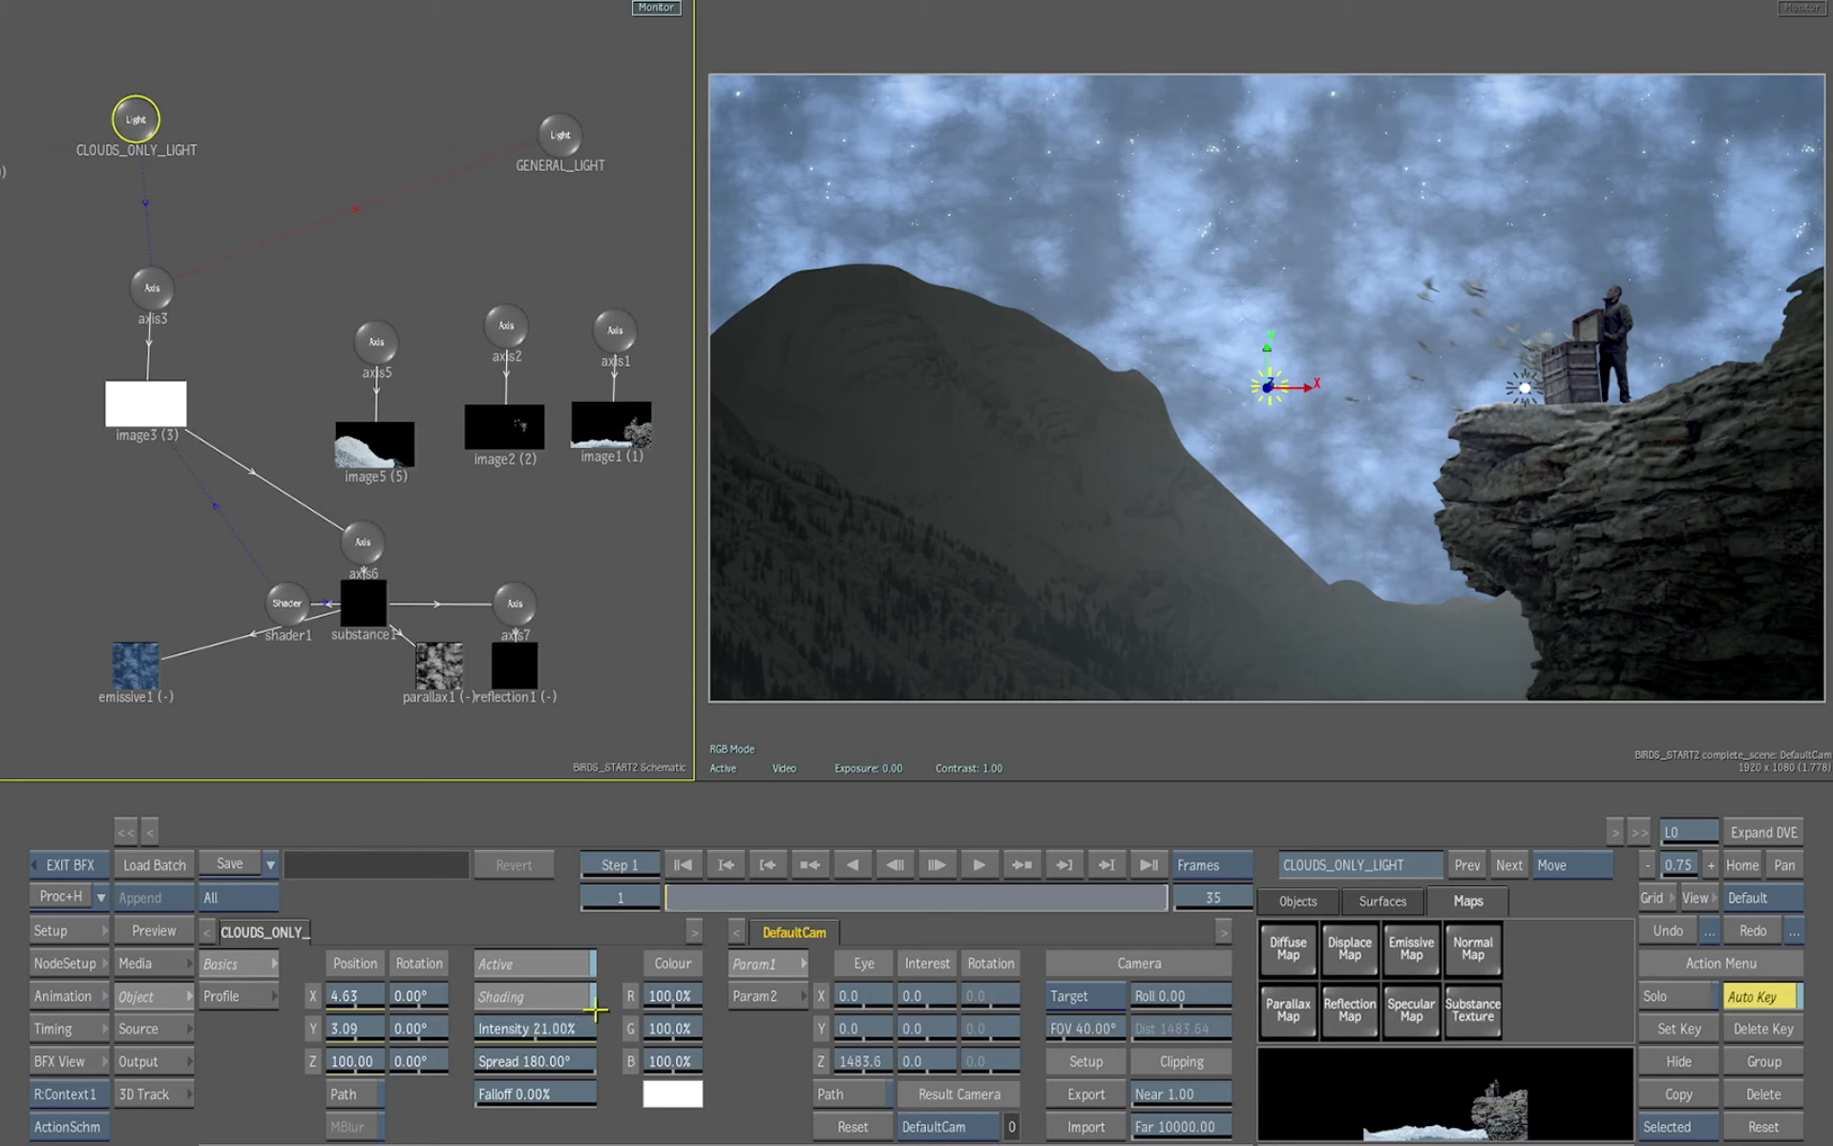
# Undo the last three changes
pyautogui.click(1669, 930)
pyautogui.click(1671, 930)
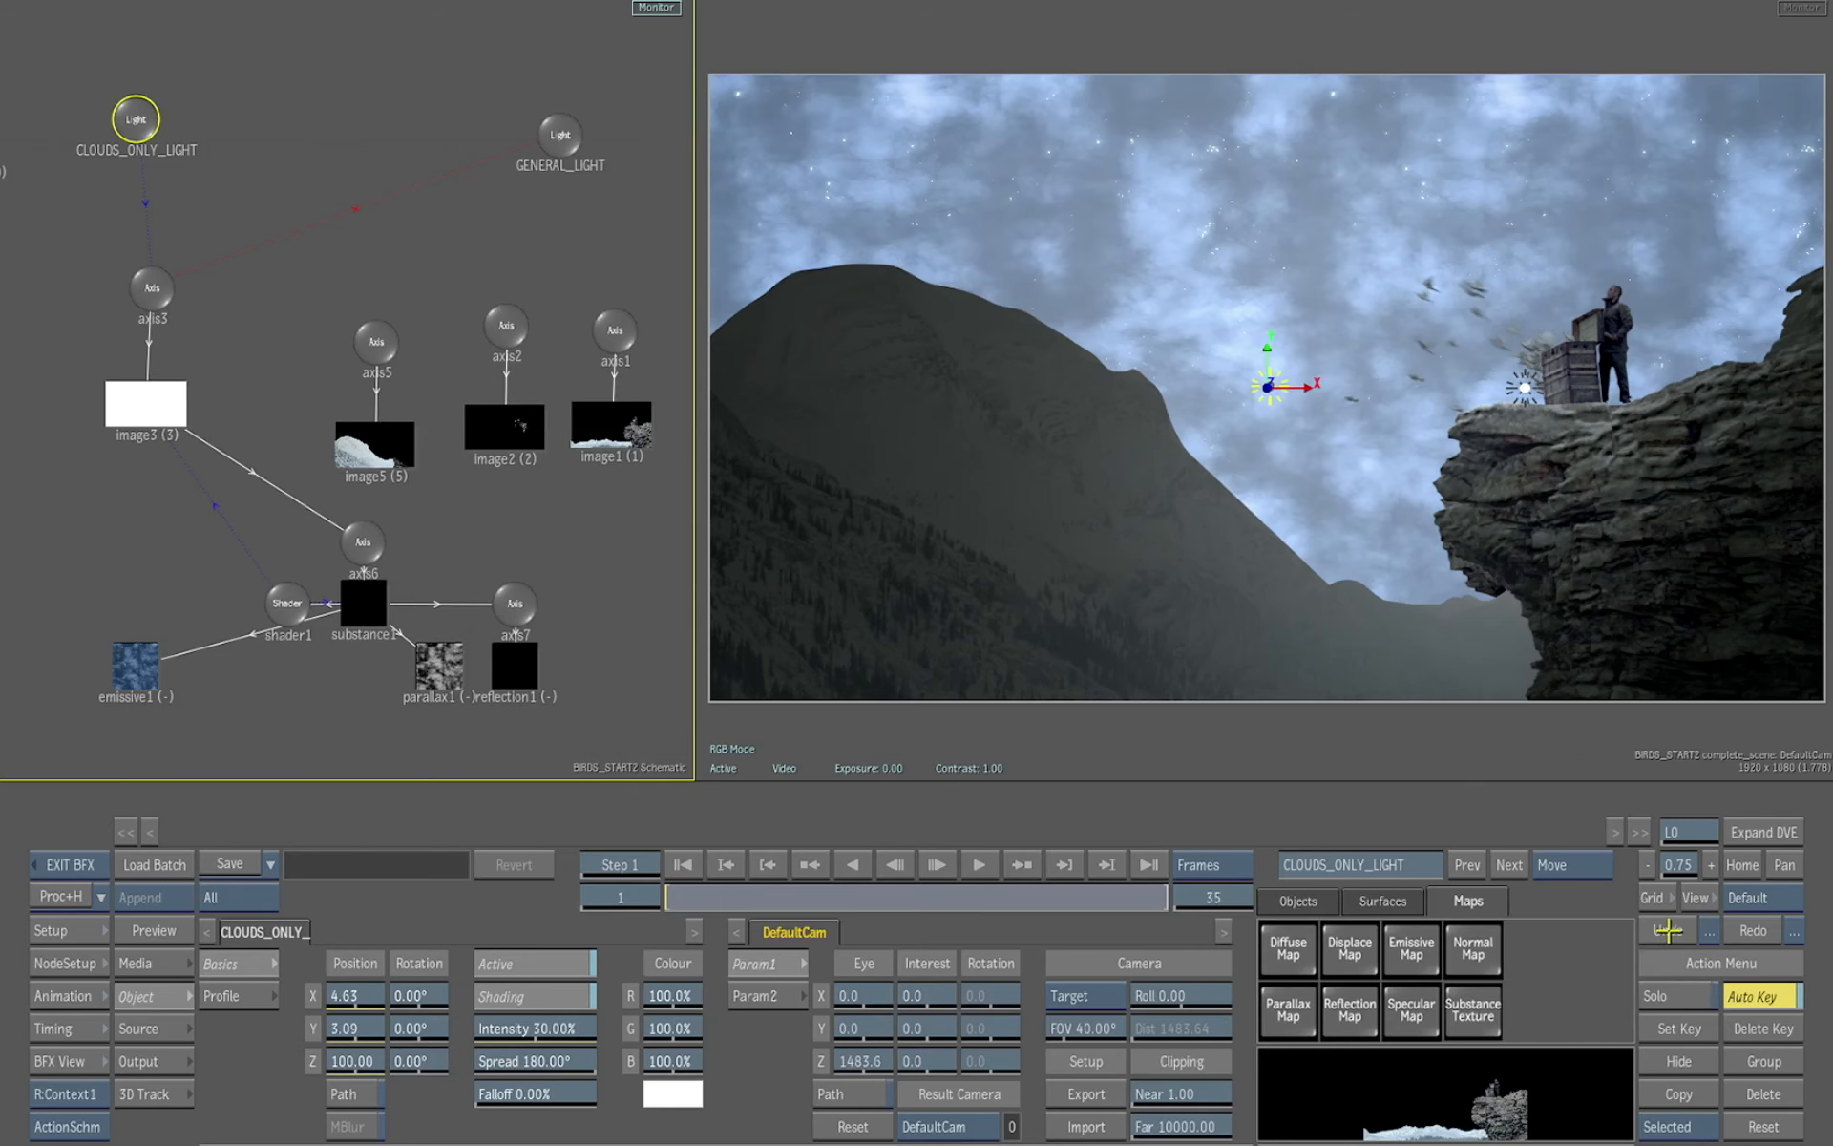
pyautogui.click(1671, 929)
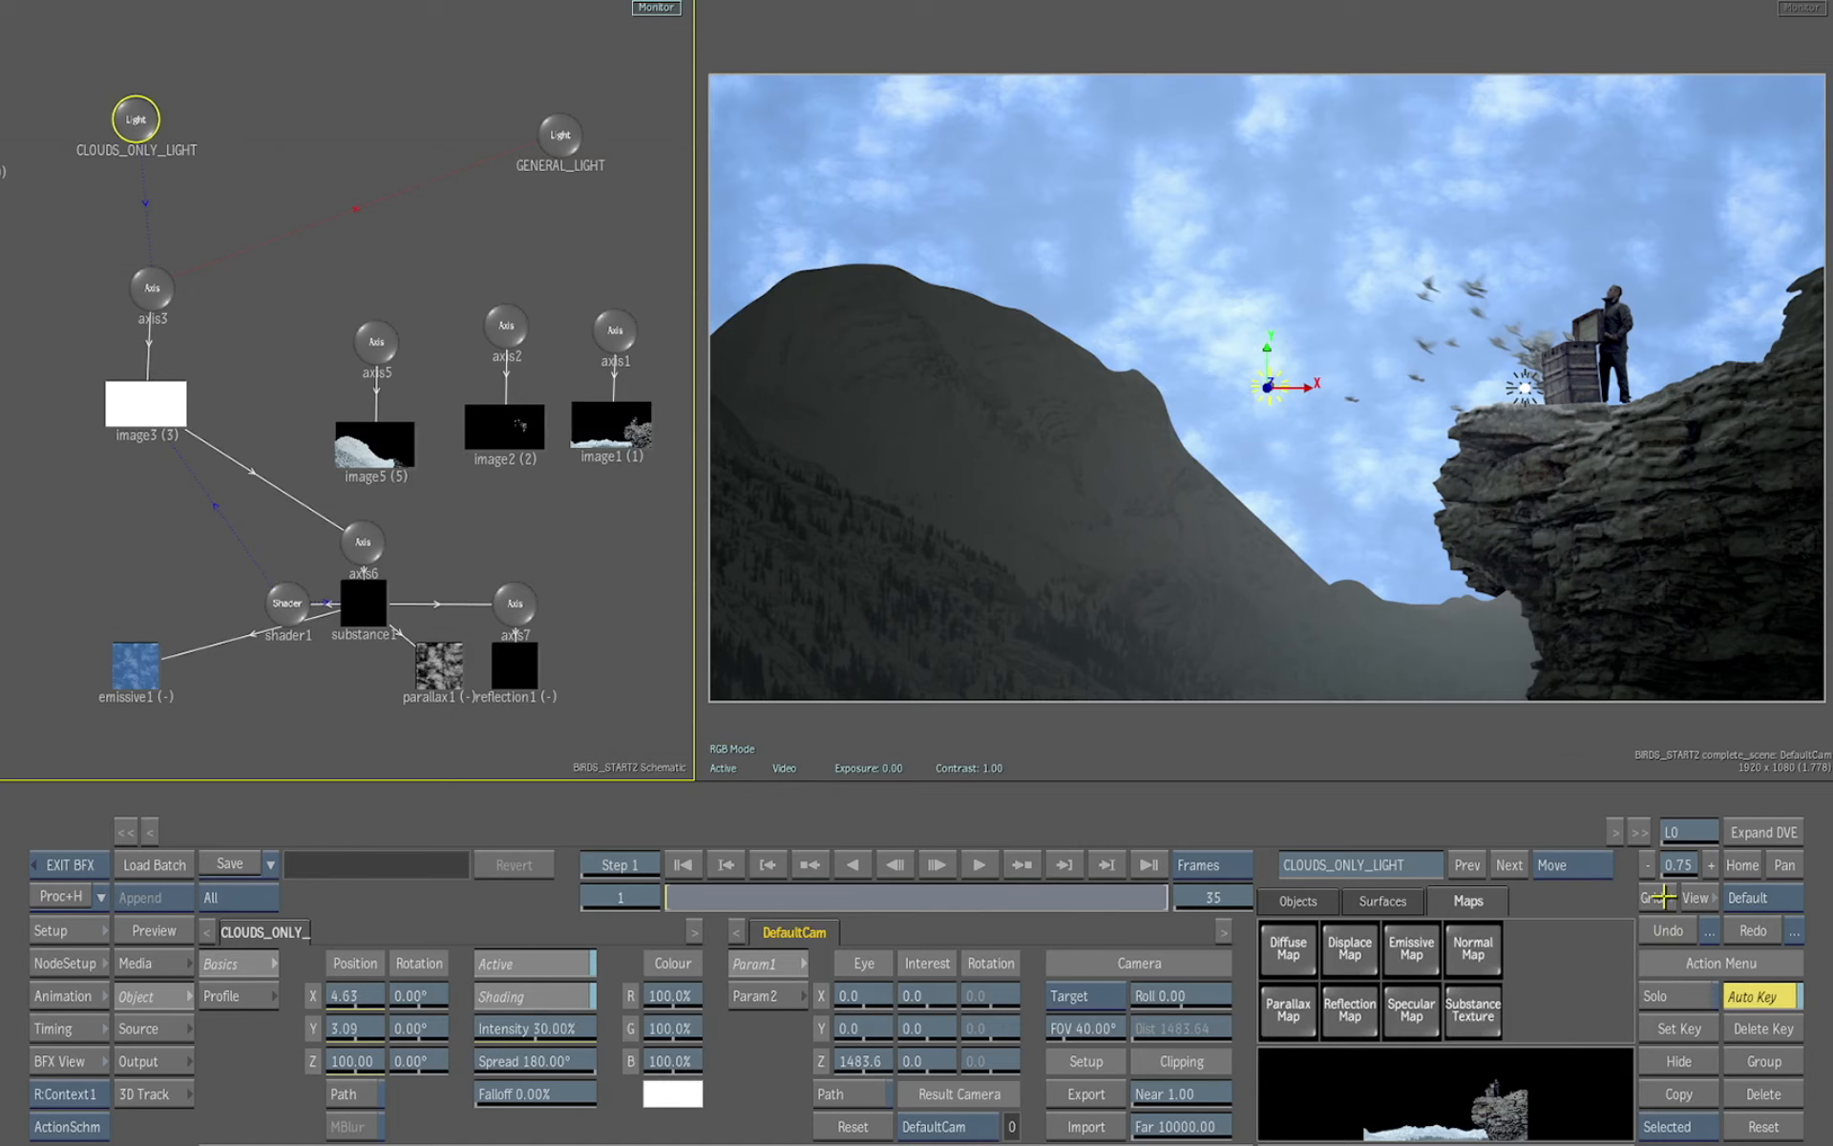
# Select substance1 and set the Sky material's Clouds to 0.49
pyautogui.click(393, 600)
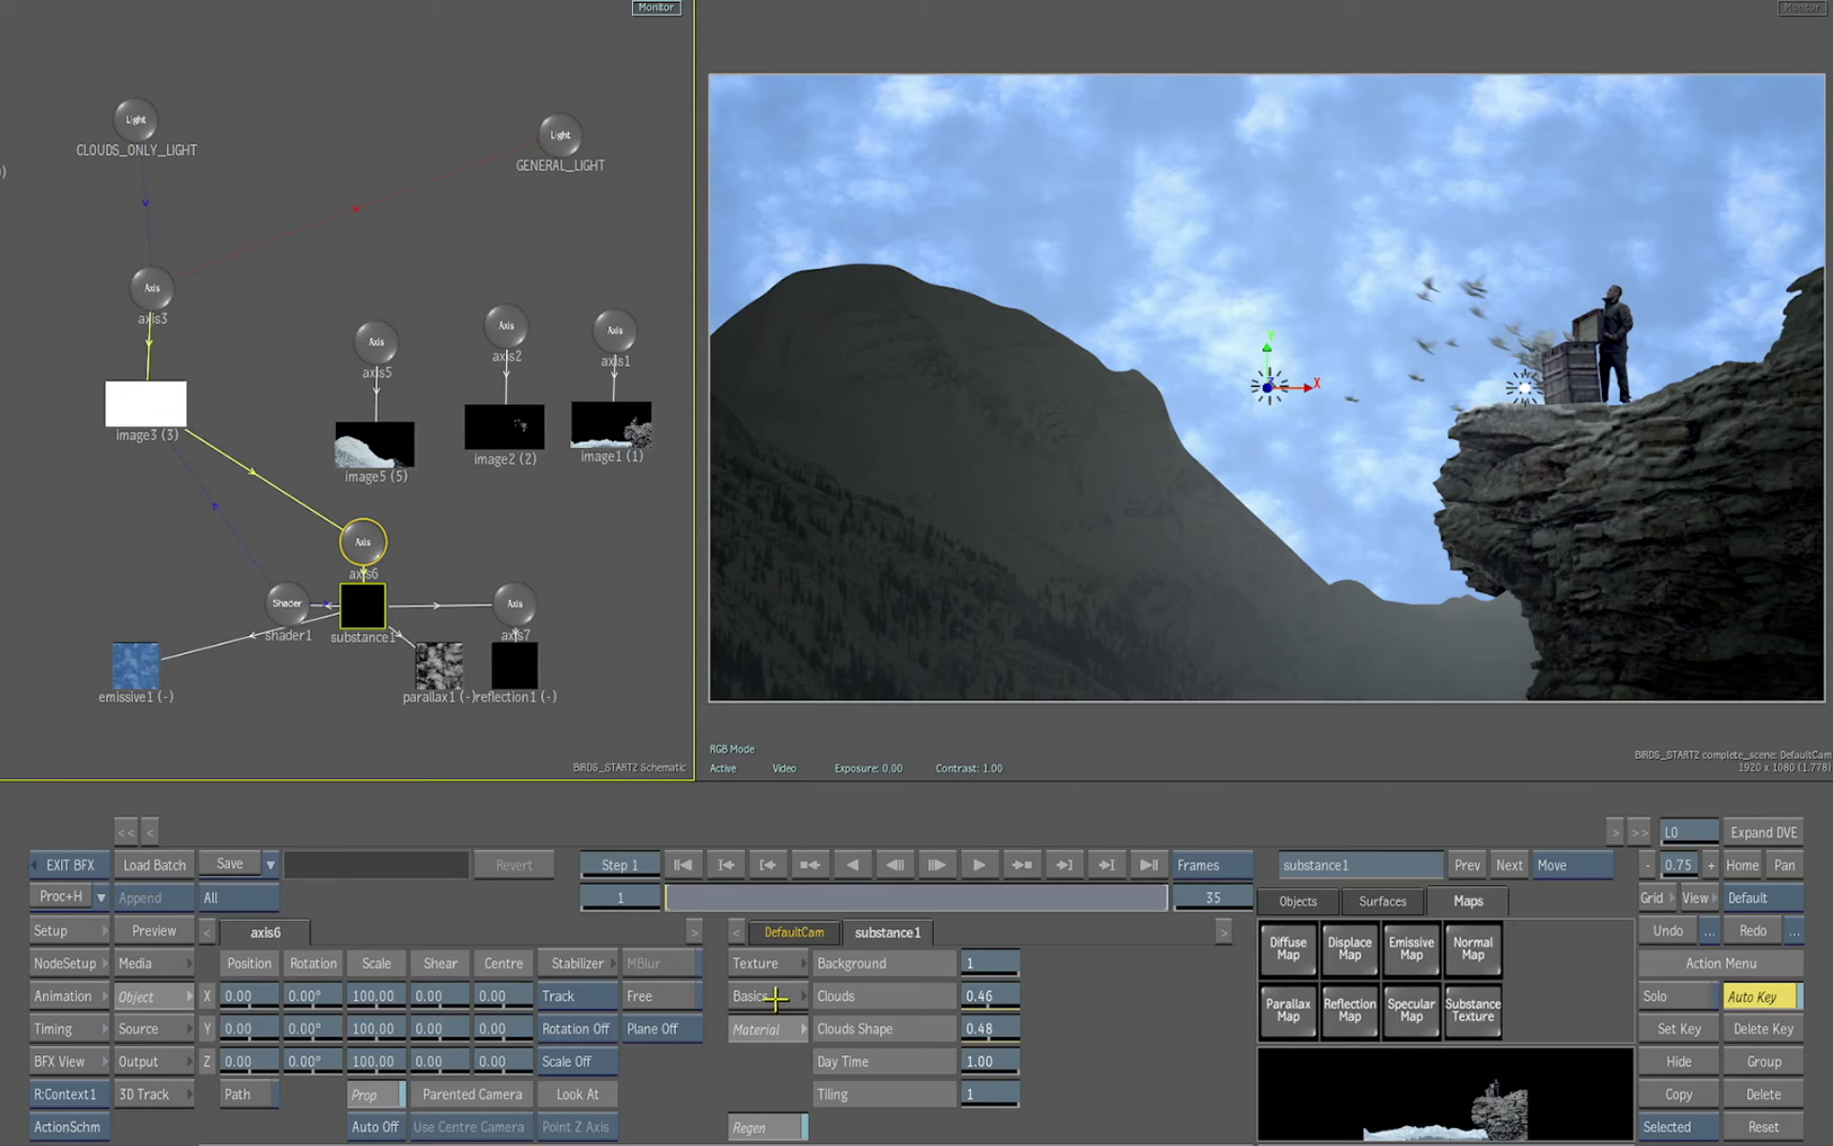
pyautogui.moveTo(1001, 996); pyautogui.dragTo(1026, 998)
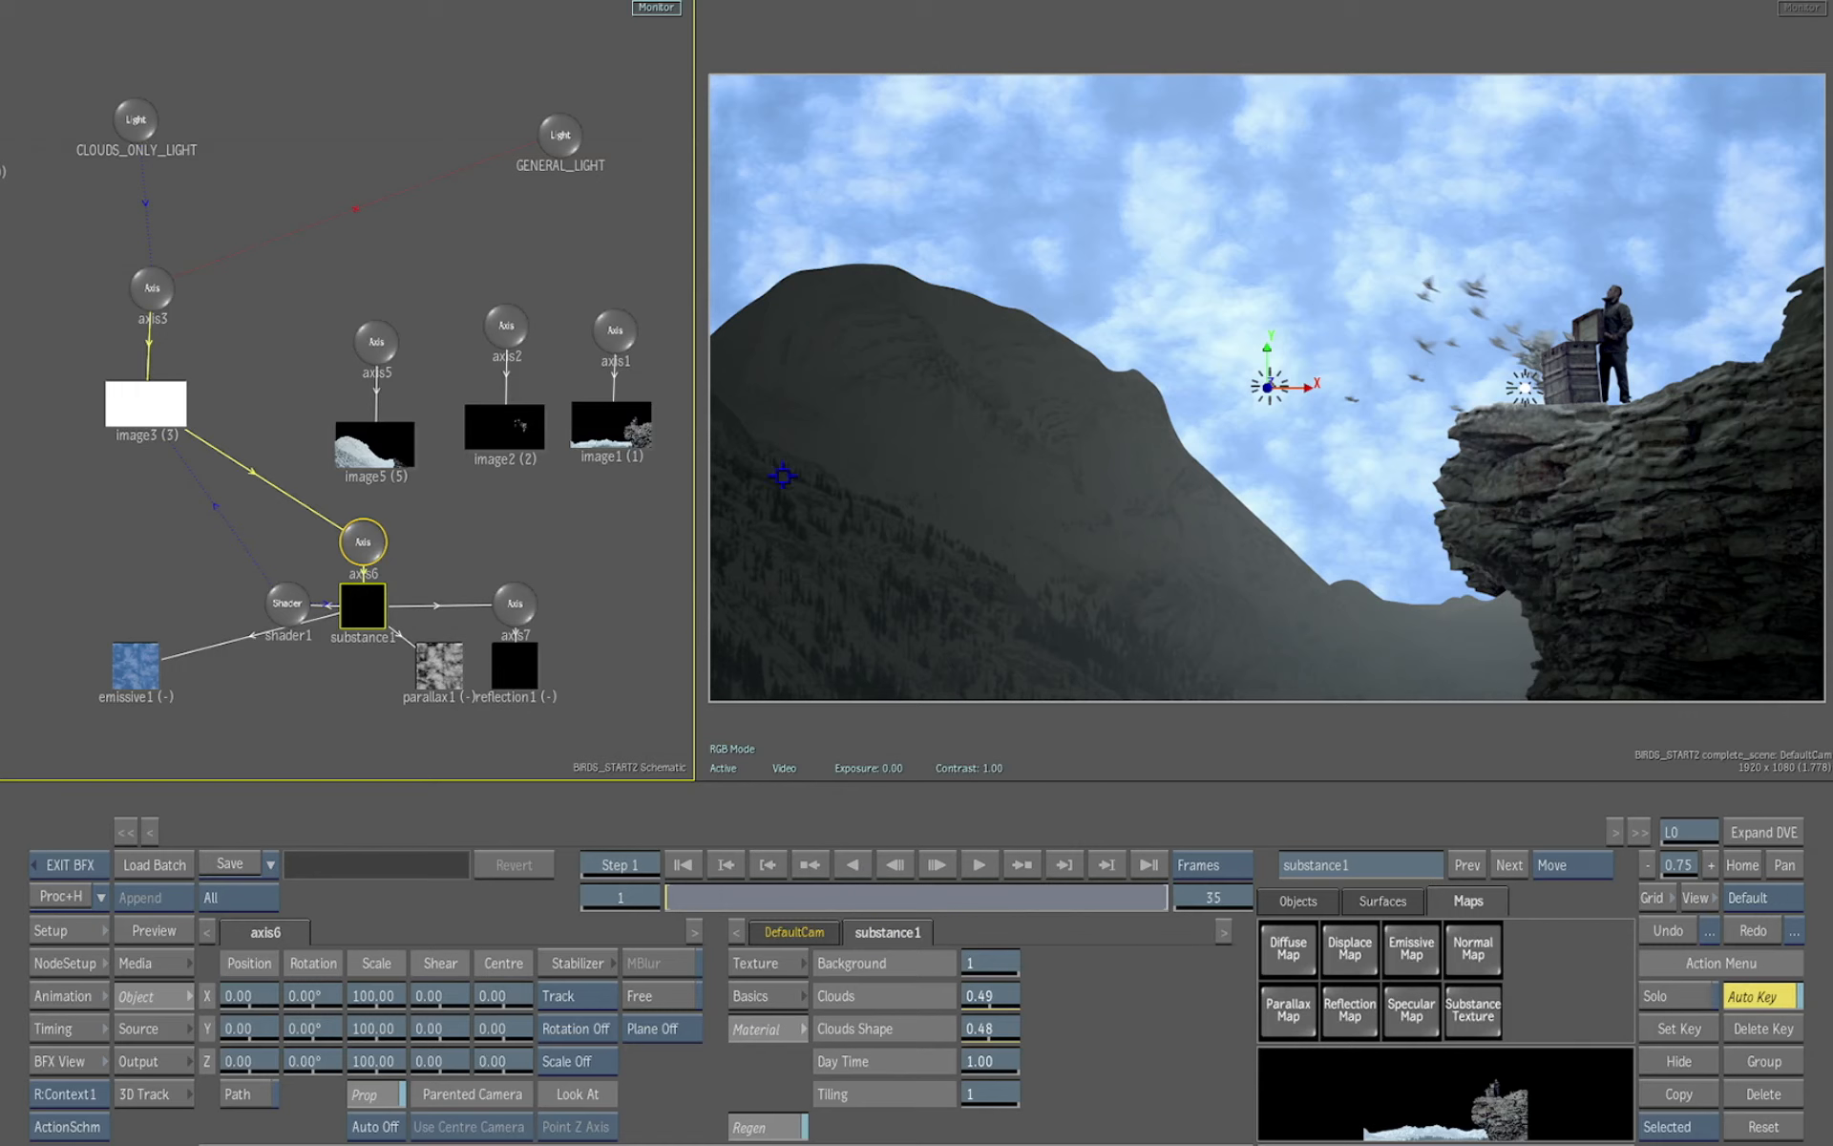
# Select GENERAL_LIGHT and move it down onto the cliff face, to about Y -186
pyautogui.click(559, 140)
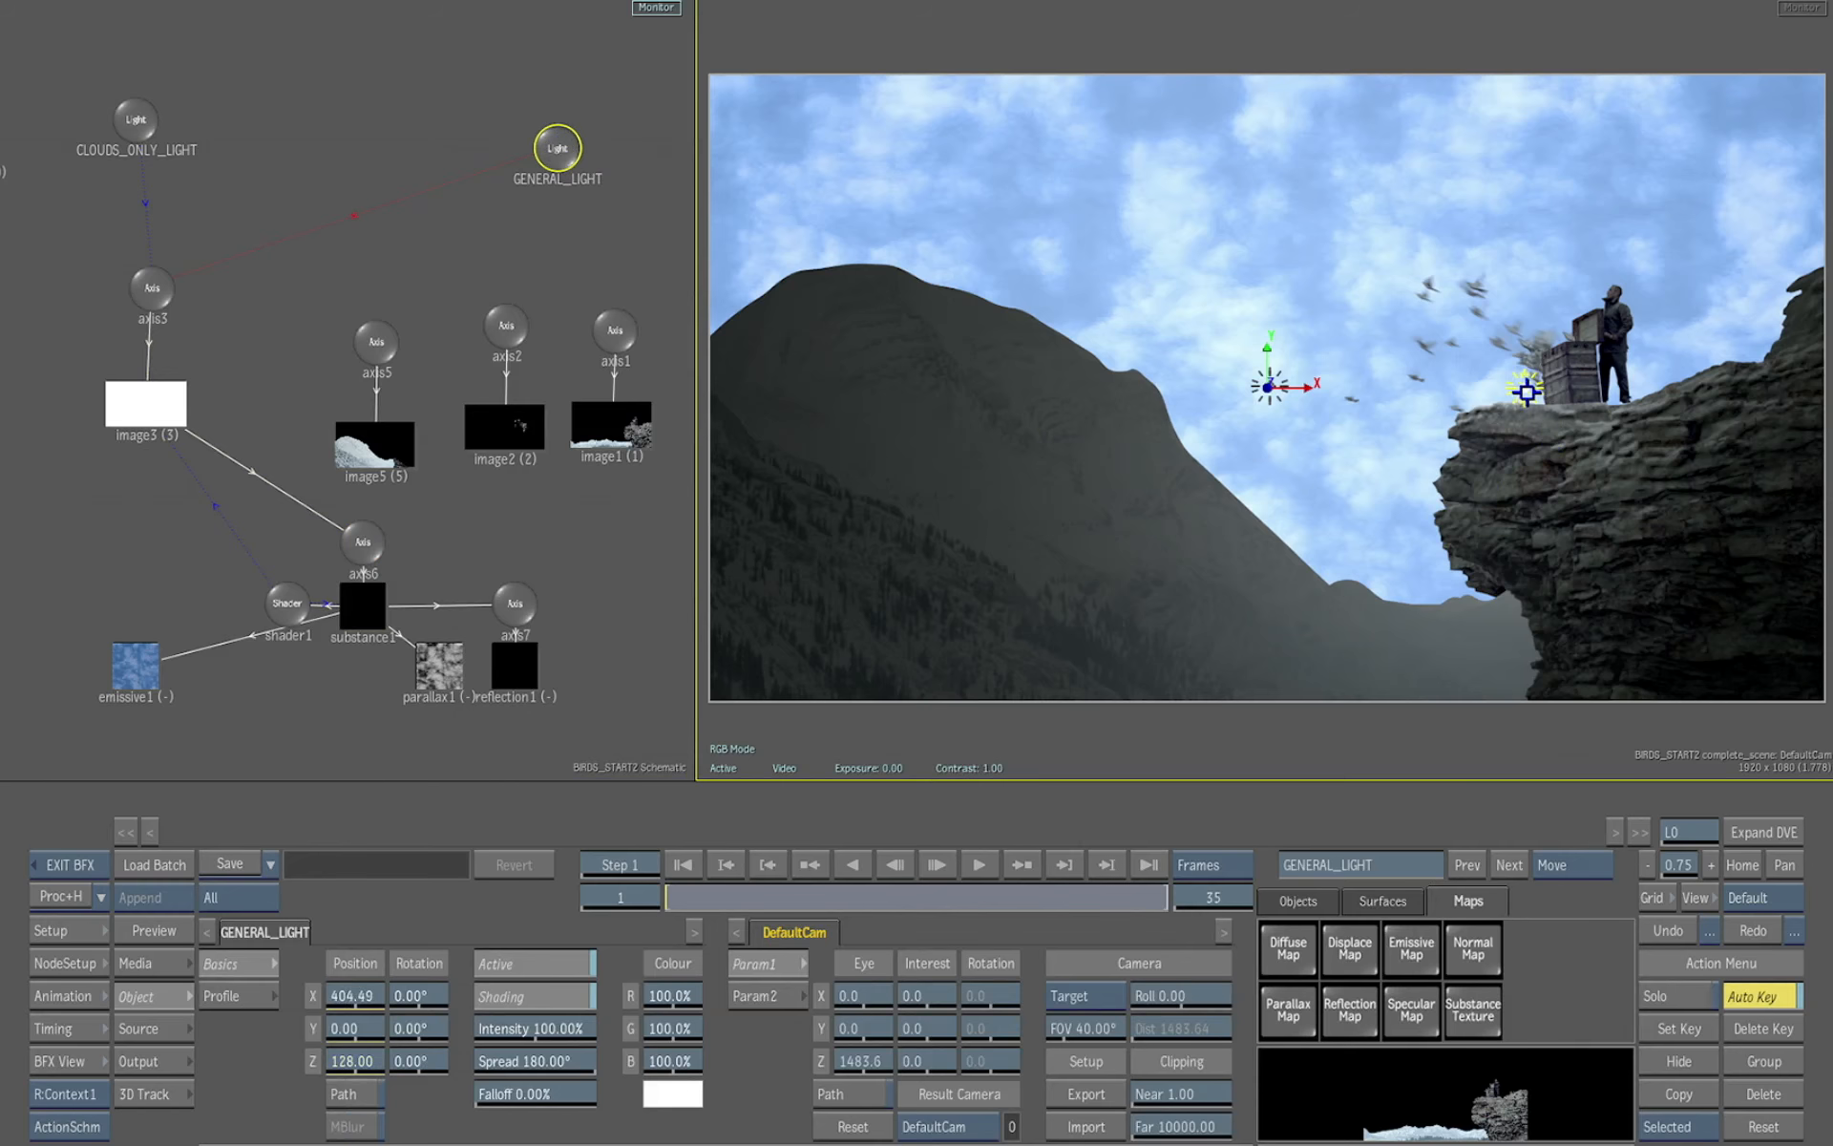
pyautogui.moveTo(1500, 385); pyautogui.dragTo(1499, 507)
pyautogui.moveTo(1504, 738); pyautogui.dragTo(1367, 726)
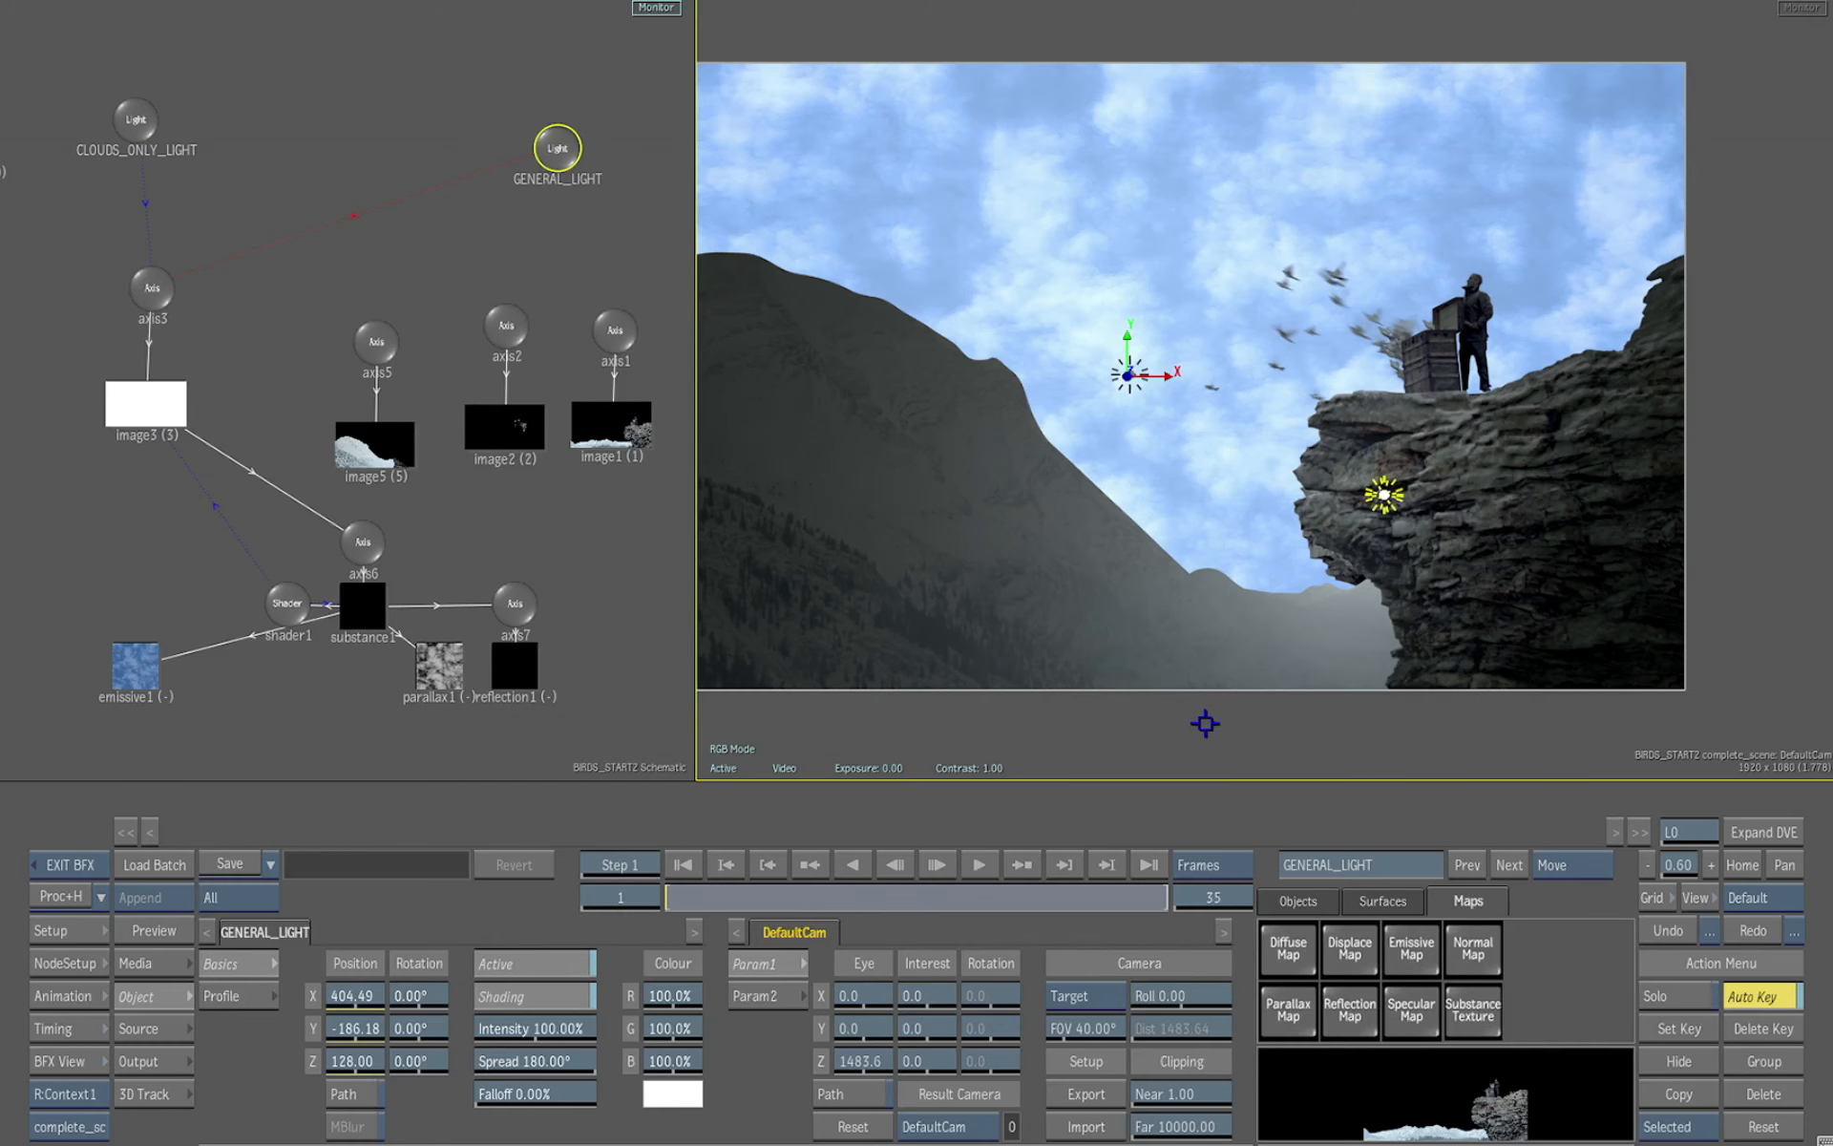
pyautogui.moveTo(1207, 723); pyautogui.dragTo(1275, 723)
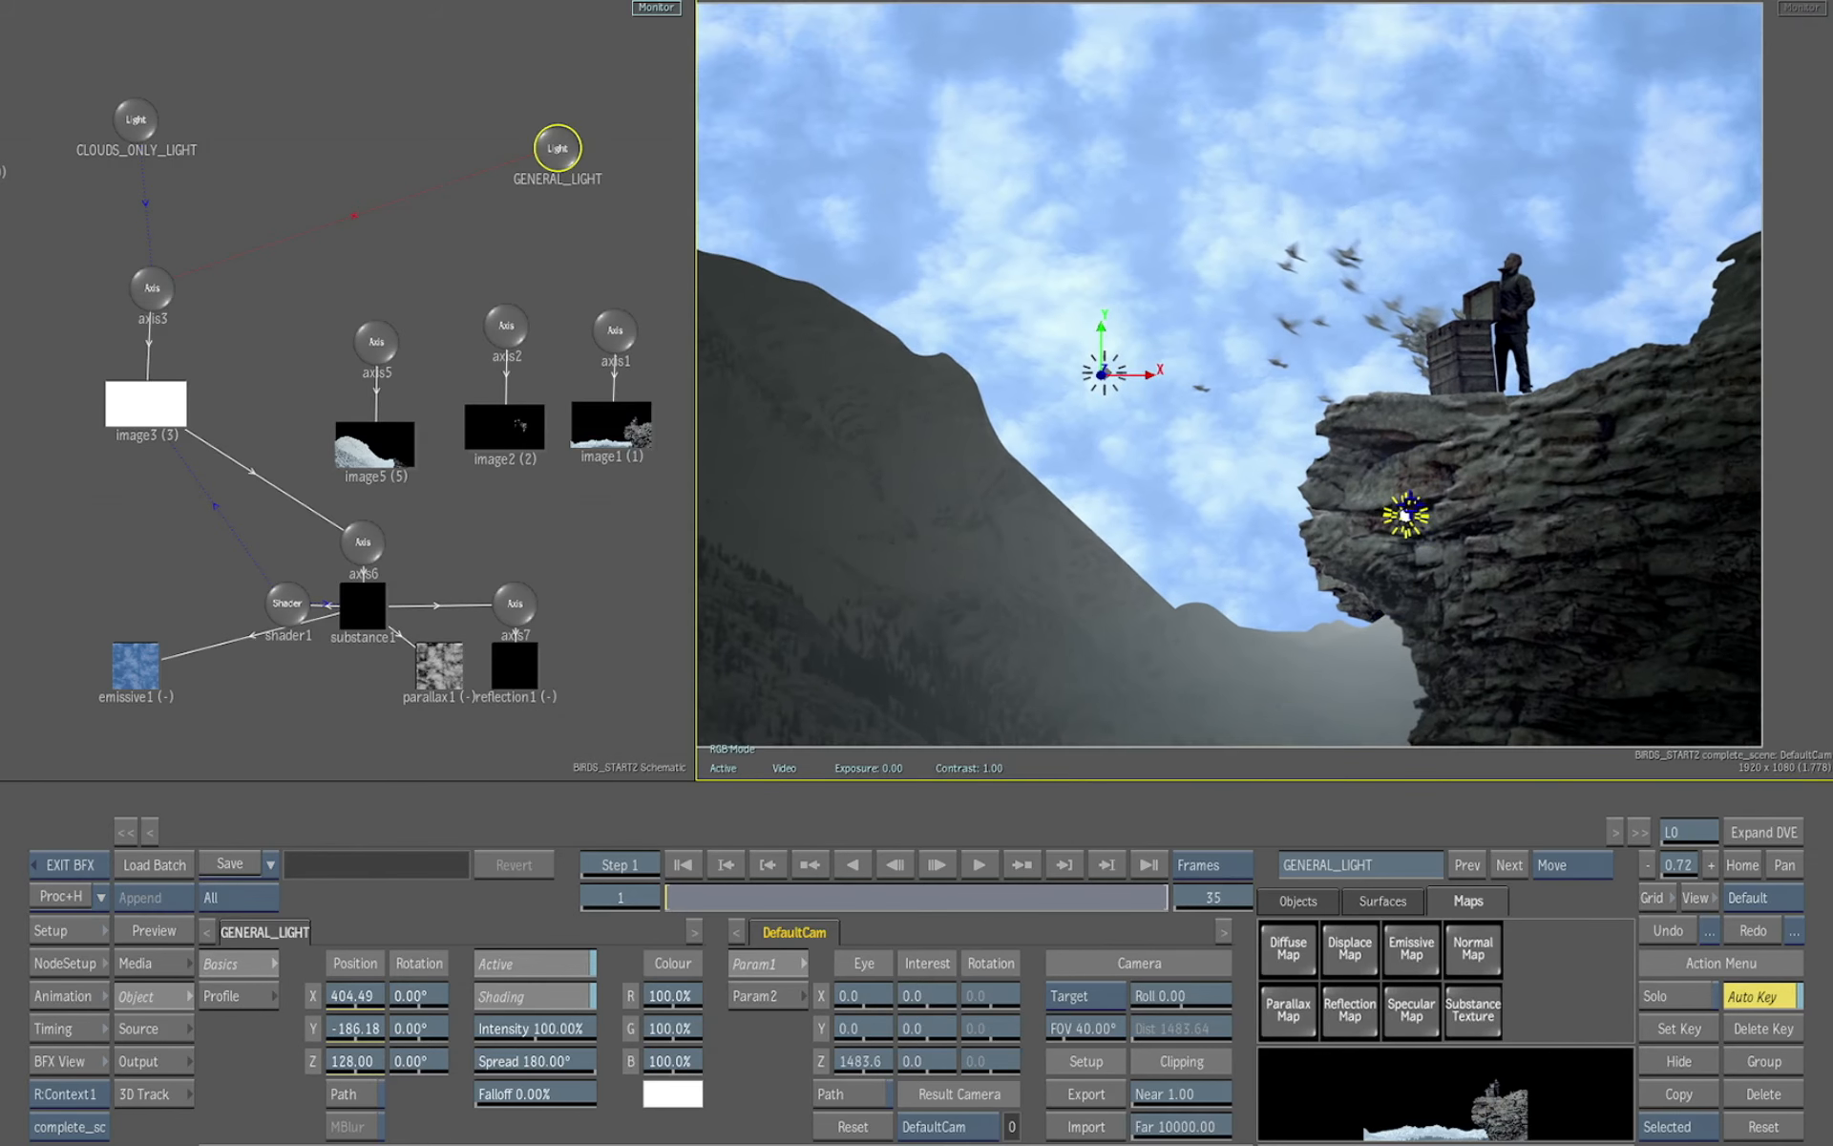
# Compare the cliff plate with image4 hidden and shown again
pyautogui.moveTo(1407, 509); pyautogui.dragTo(1463, 454)
pyautogui.moveTo(1418, 652); pyautogui.dragTo(1477, 675)
pyautogui.moveTo(1433, 506); pyautogui.dragTo(1382, 509)
pyautogui.moveTo(635, 655); pyautogui.dragTo(586, 507)
pyautogui.click(593, 435)
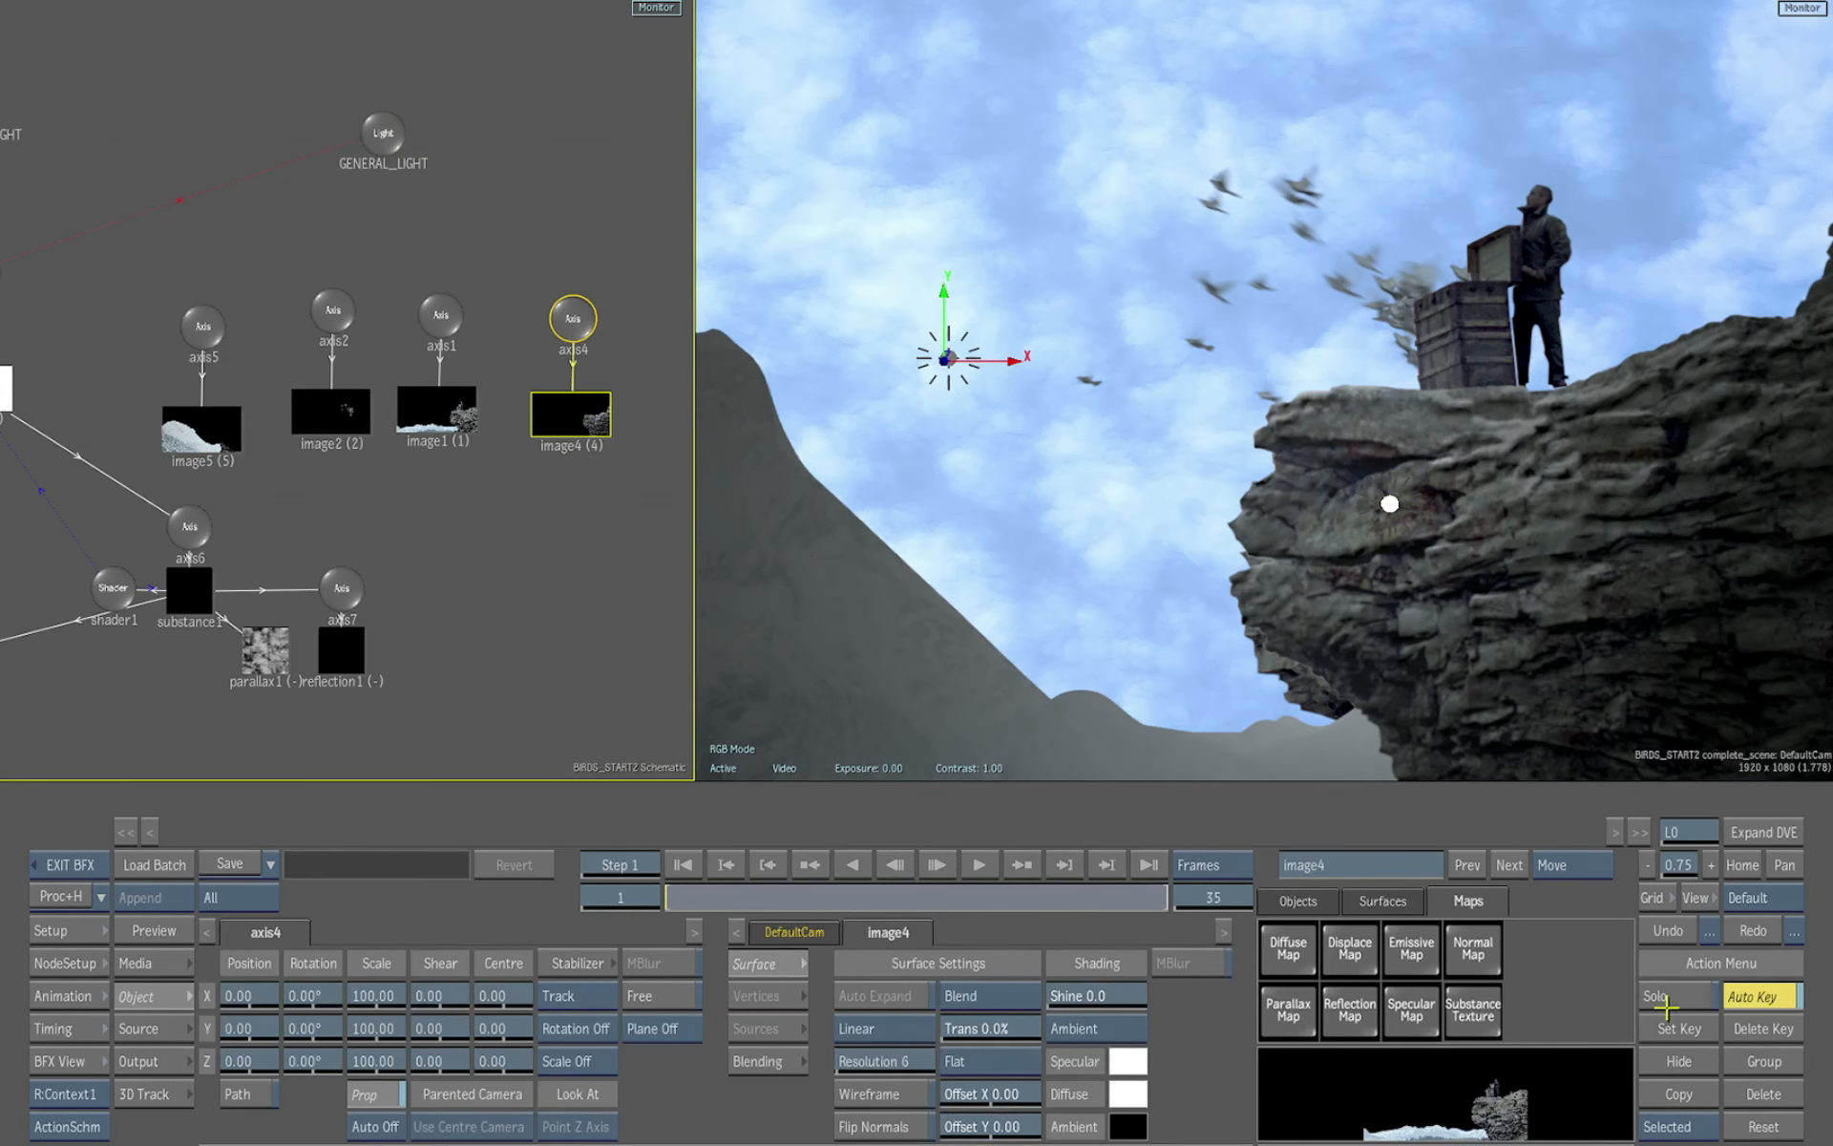
pyautogui.click(1683, 1062)
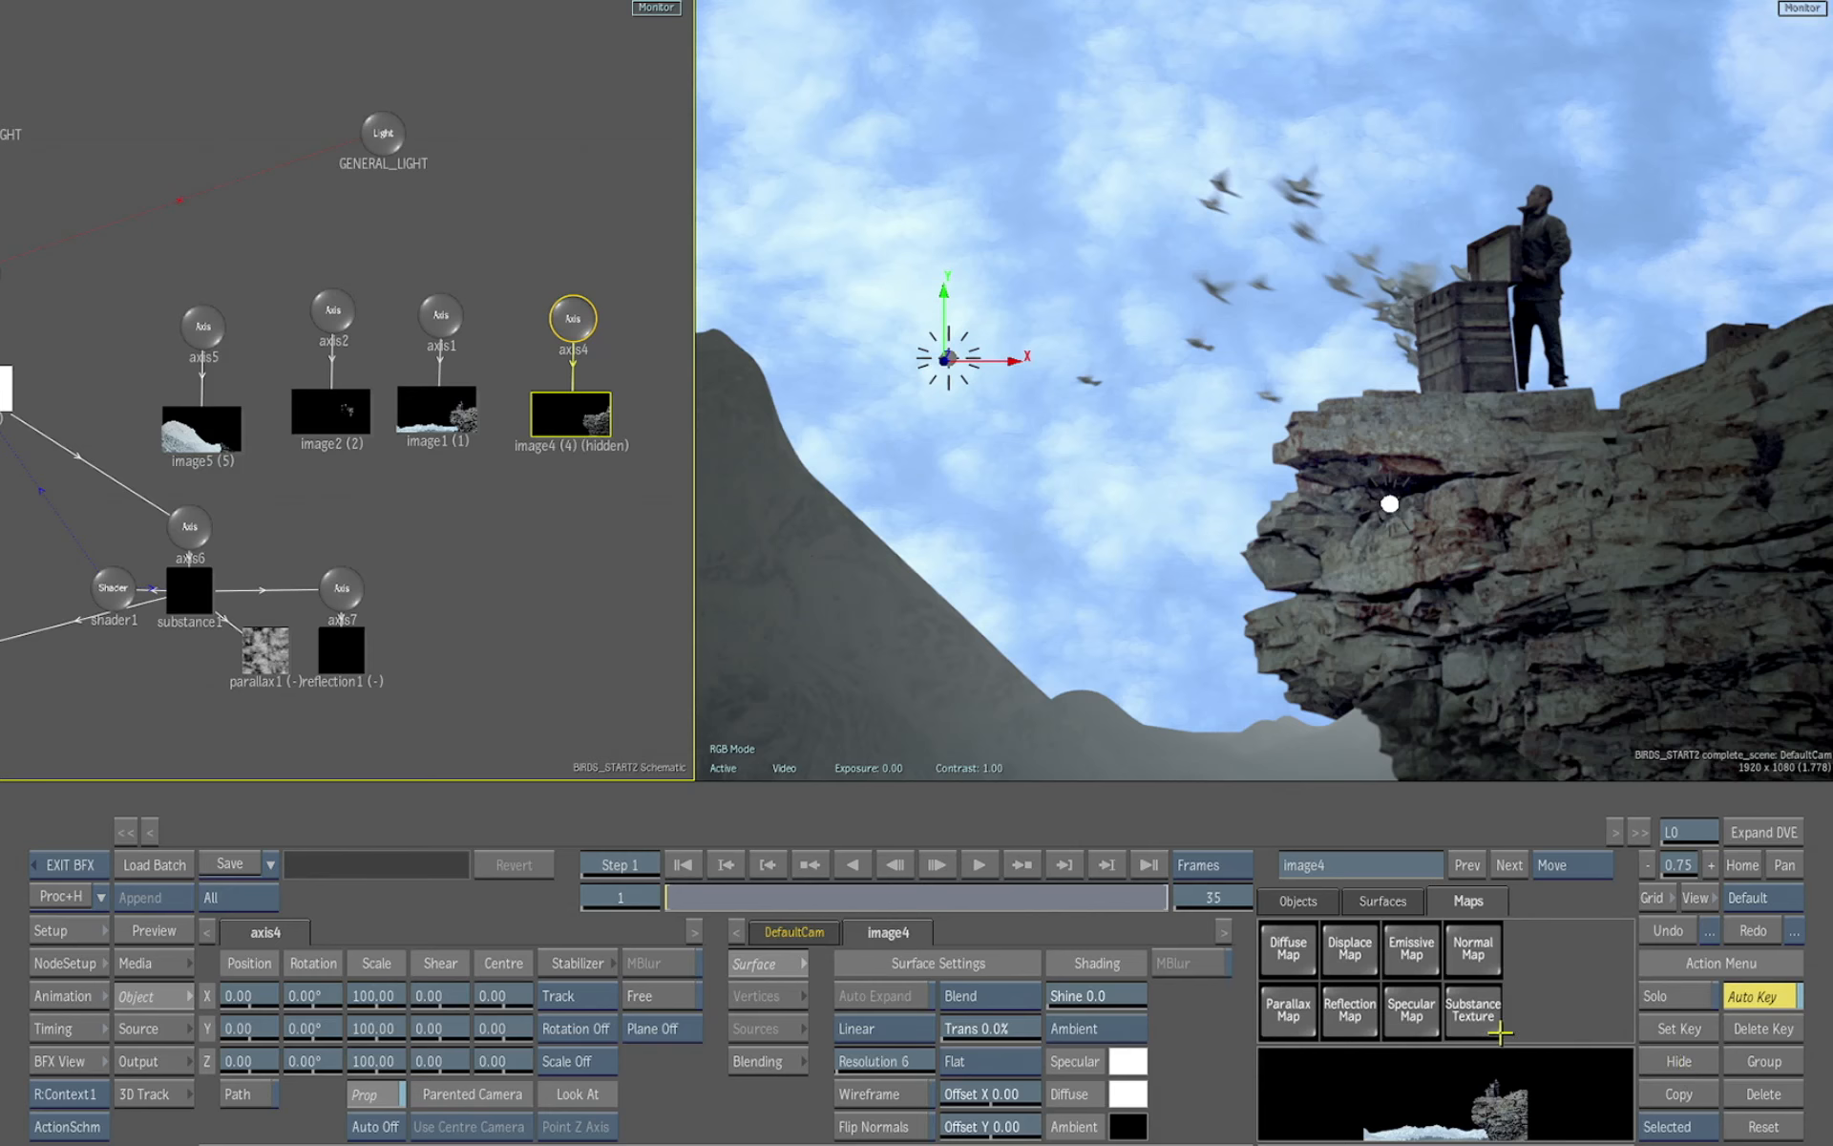
pyautogui.click(1680, 1062)
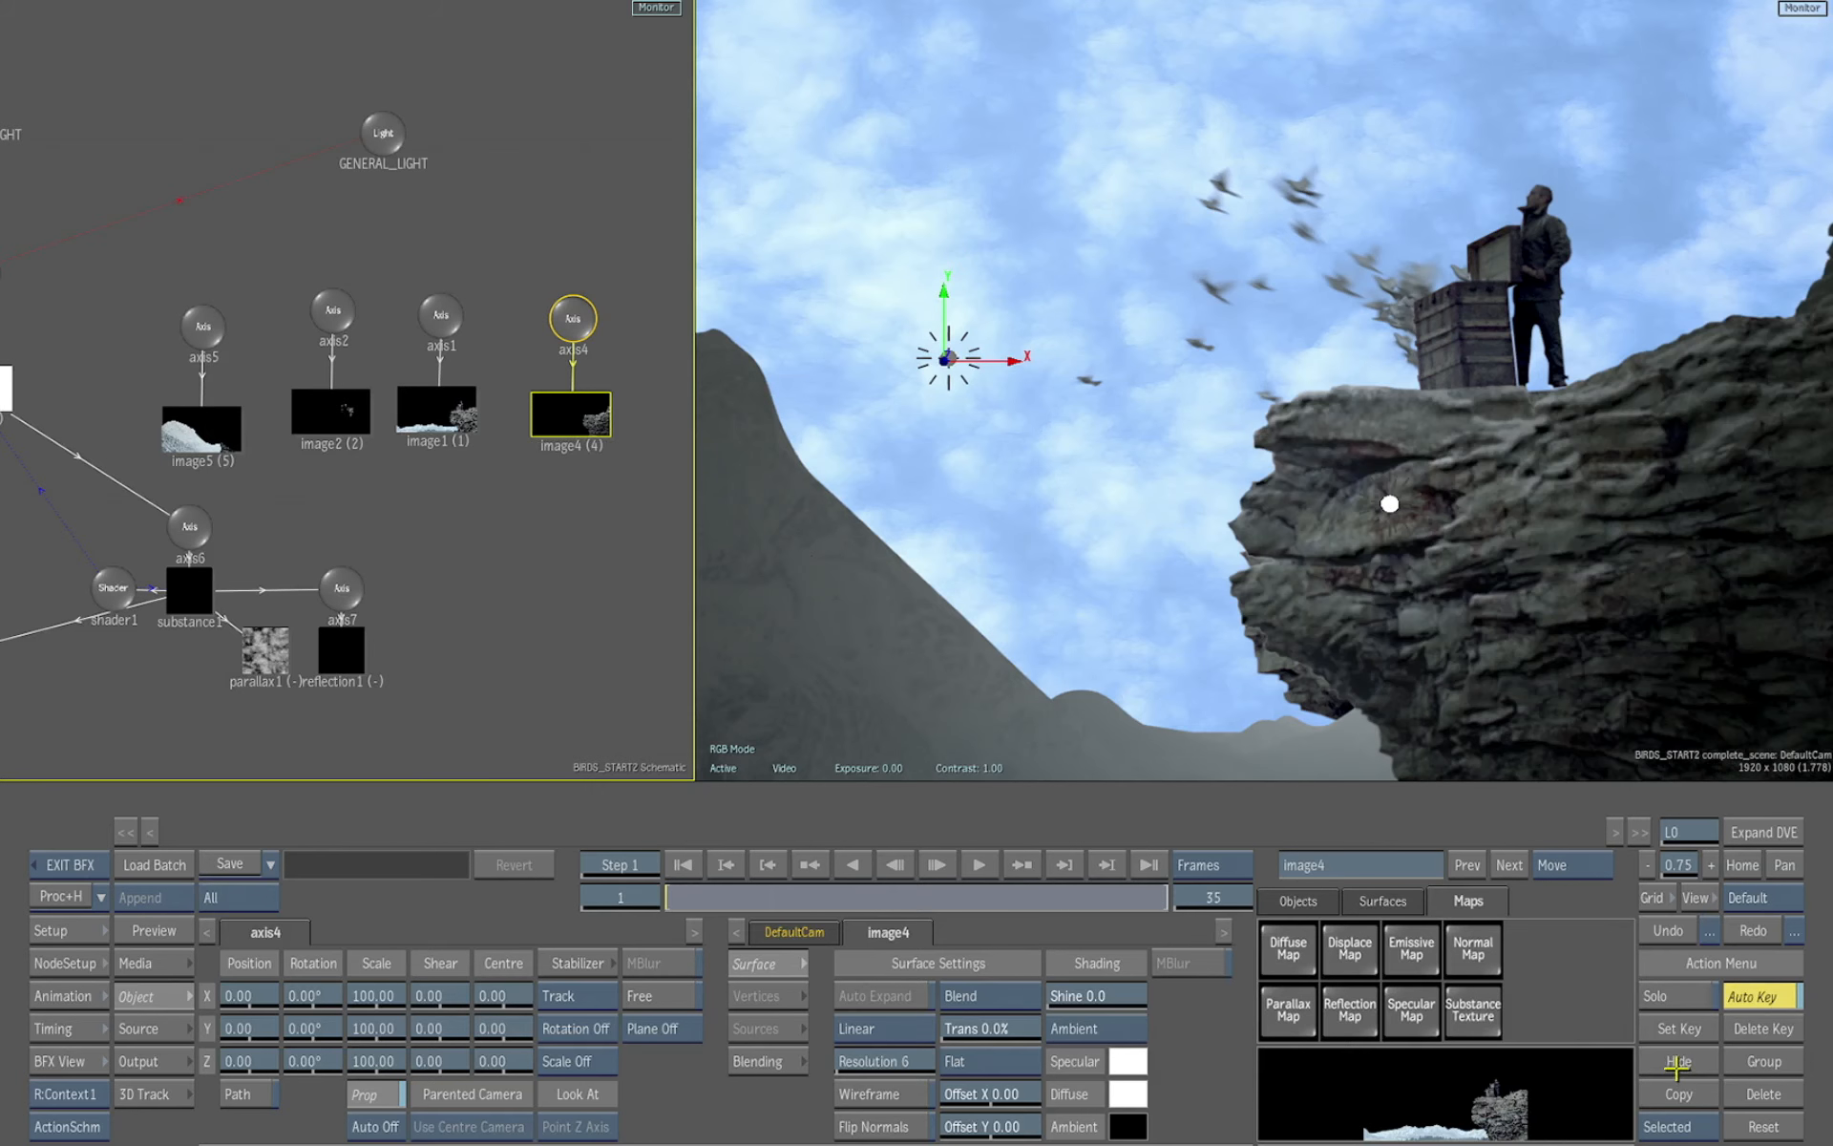
# Move GENERAL_LIGHT on the cliff face to about X 407, Y -104
pyautogui.moveTo(1611, 642); pyautogui.dragTo(1579, 646)
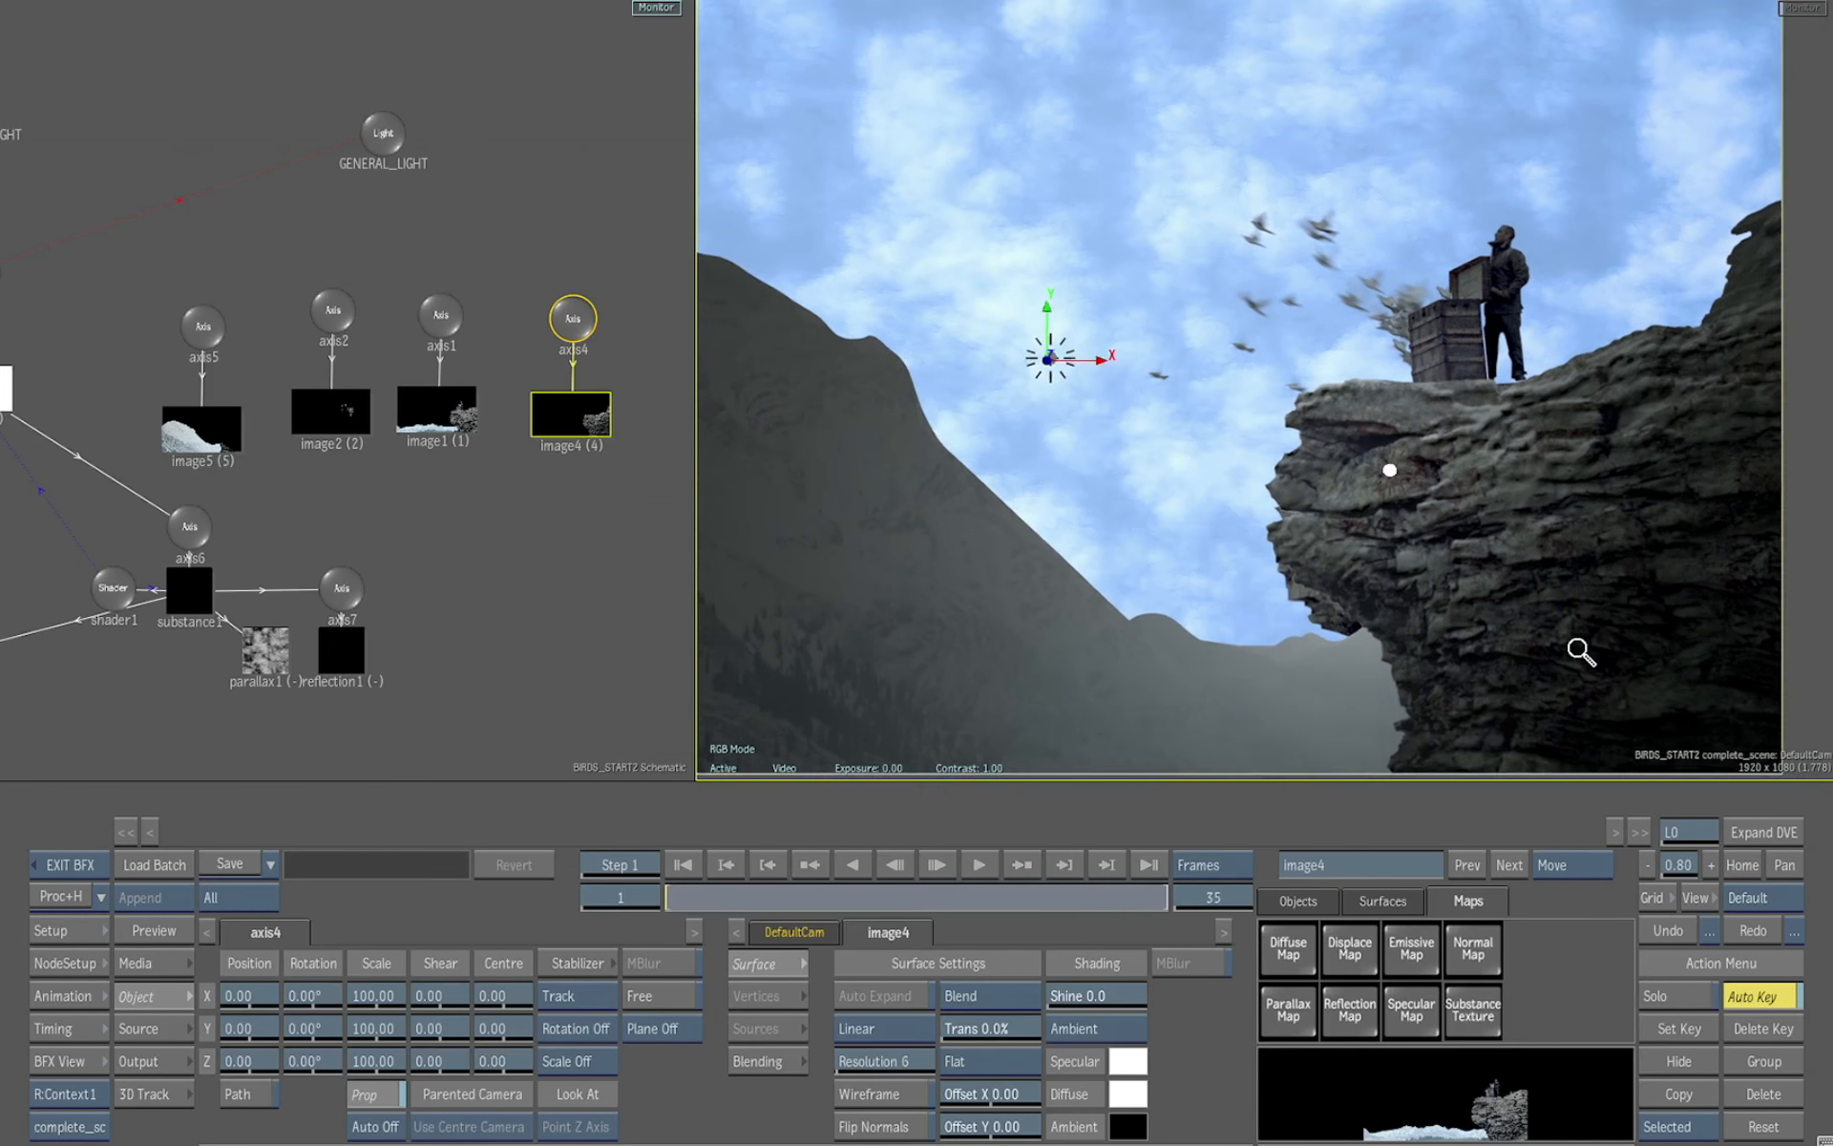
pyautogui.moveTo(1393, 471)
pyautogui.mouseDown()
pyautogui.moveTo(1672, 486)
pyautogui.moveTo(1391, 443)
pyautogui.moveTo(1461, 413)
pyautogui.moveTo(1404, 520)
pyautogui.moveTo(1518, 437)
pyautogui.moveTo(1356, 466)
pyautogui.moveTo(1404, 425)
pyautogui.moveTo(1373, 470)
pyautogui.mouseUp()
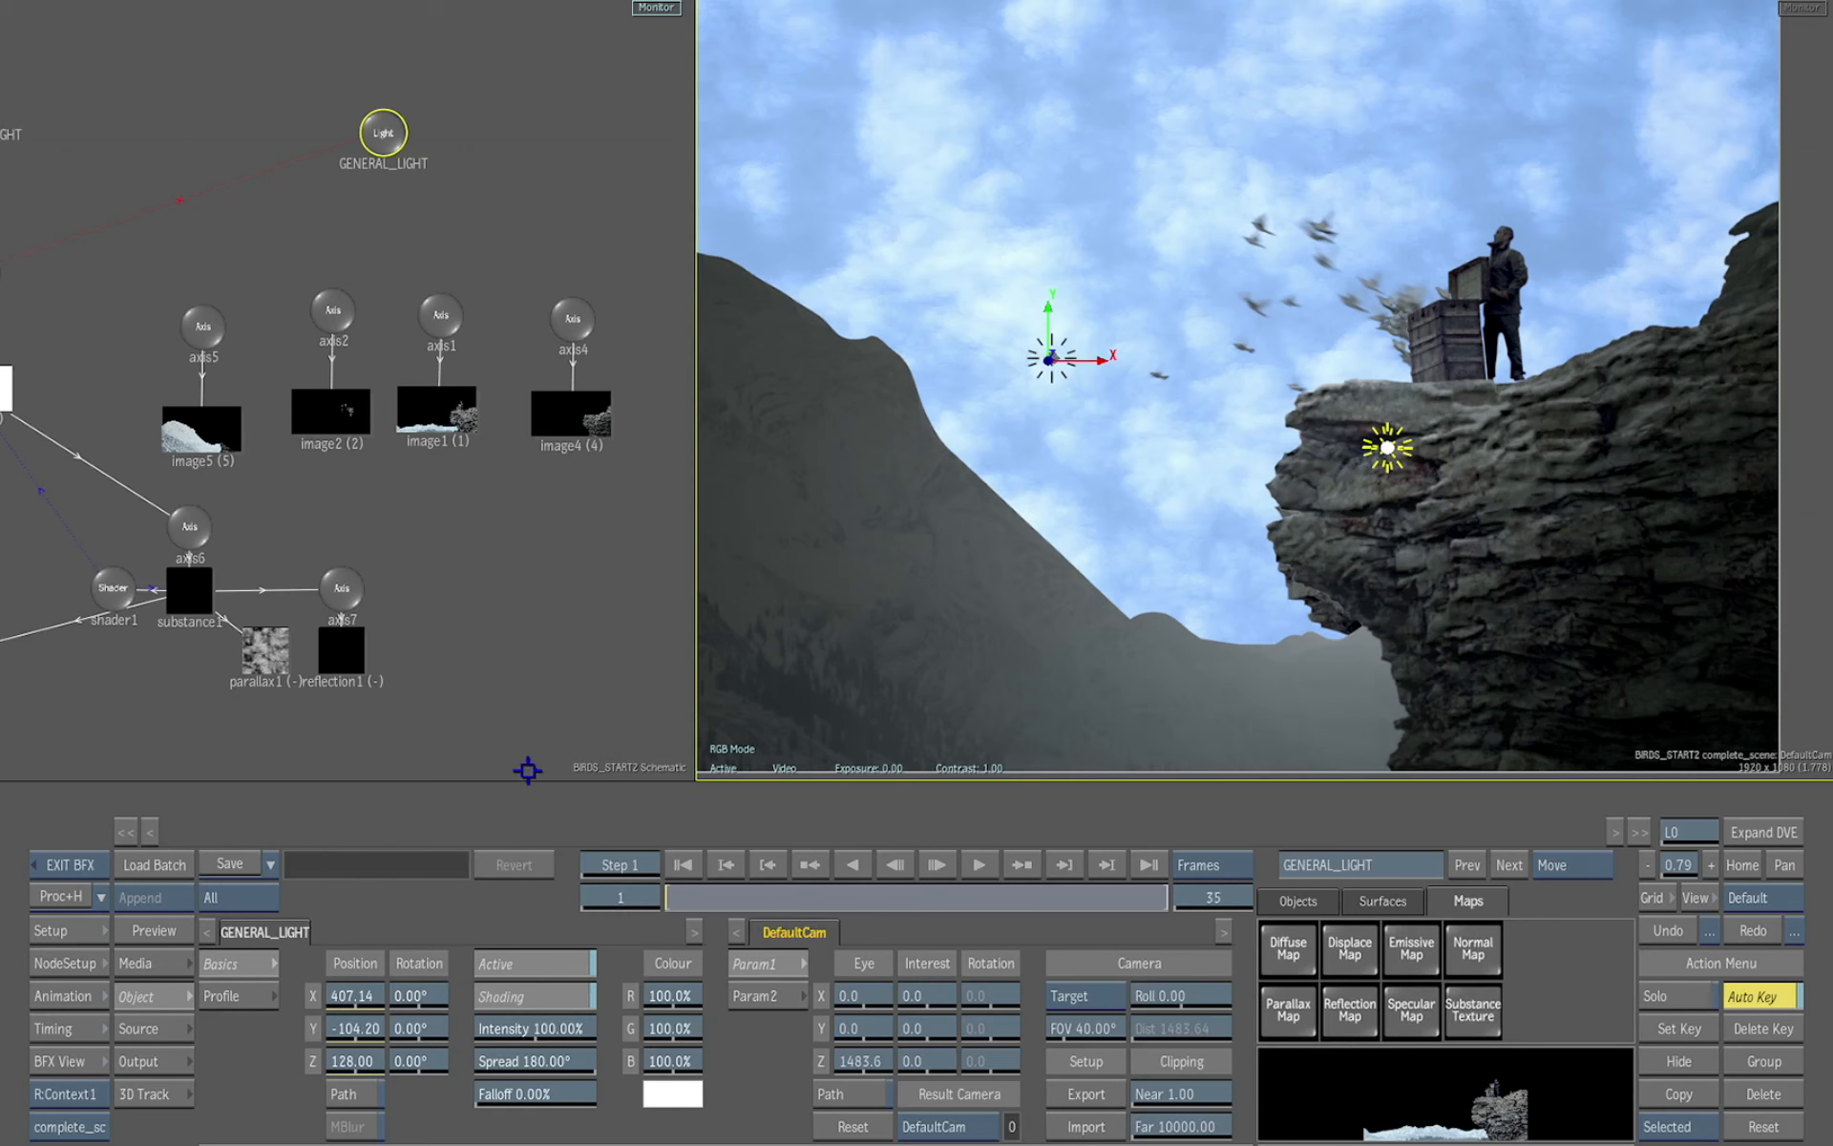
# Open the media list and preview the cameraMapFG_Normal clip
pyautogui.click(167, 970)
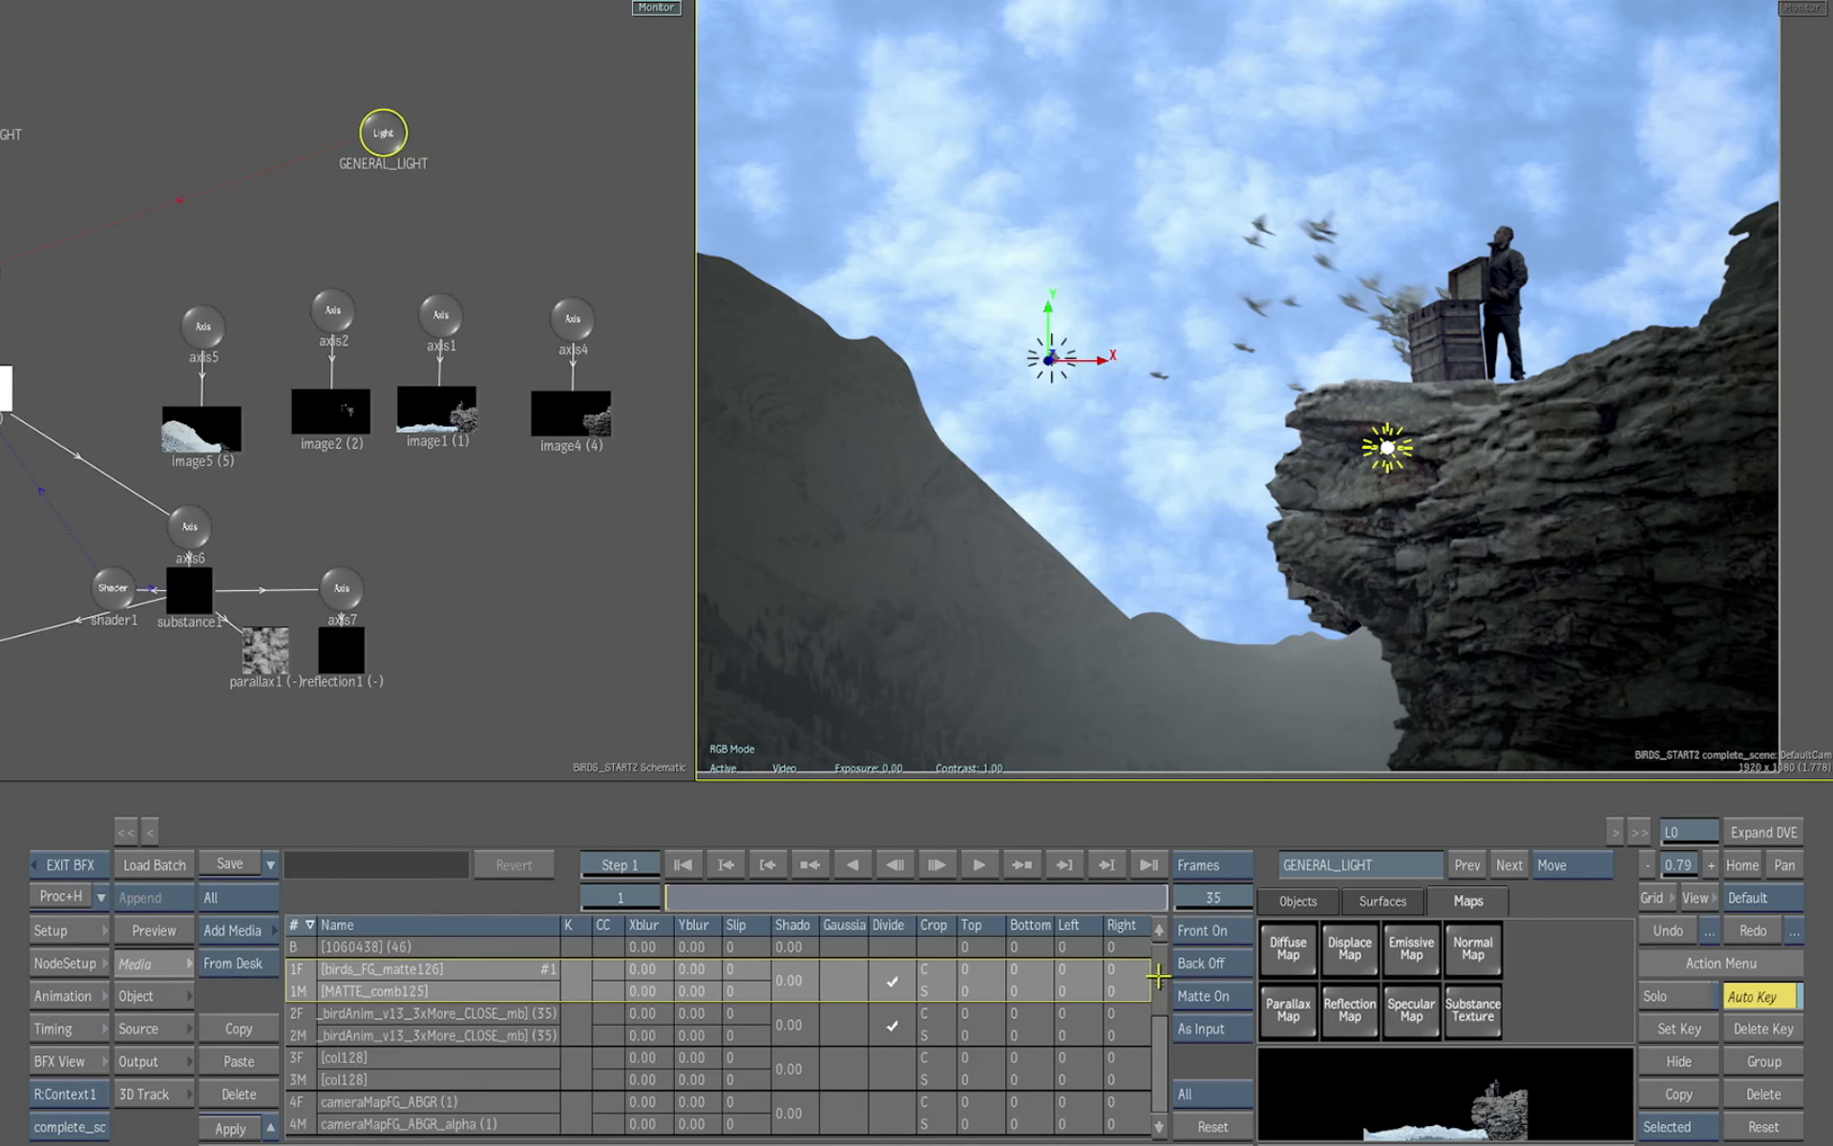
pyautogui.moveTo(1158, 974); pyautogui.dragTo(1154, 1089)
pyautogui.click(312, 1070)
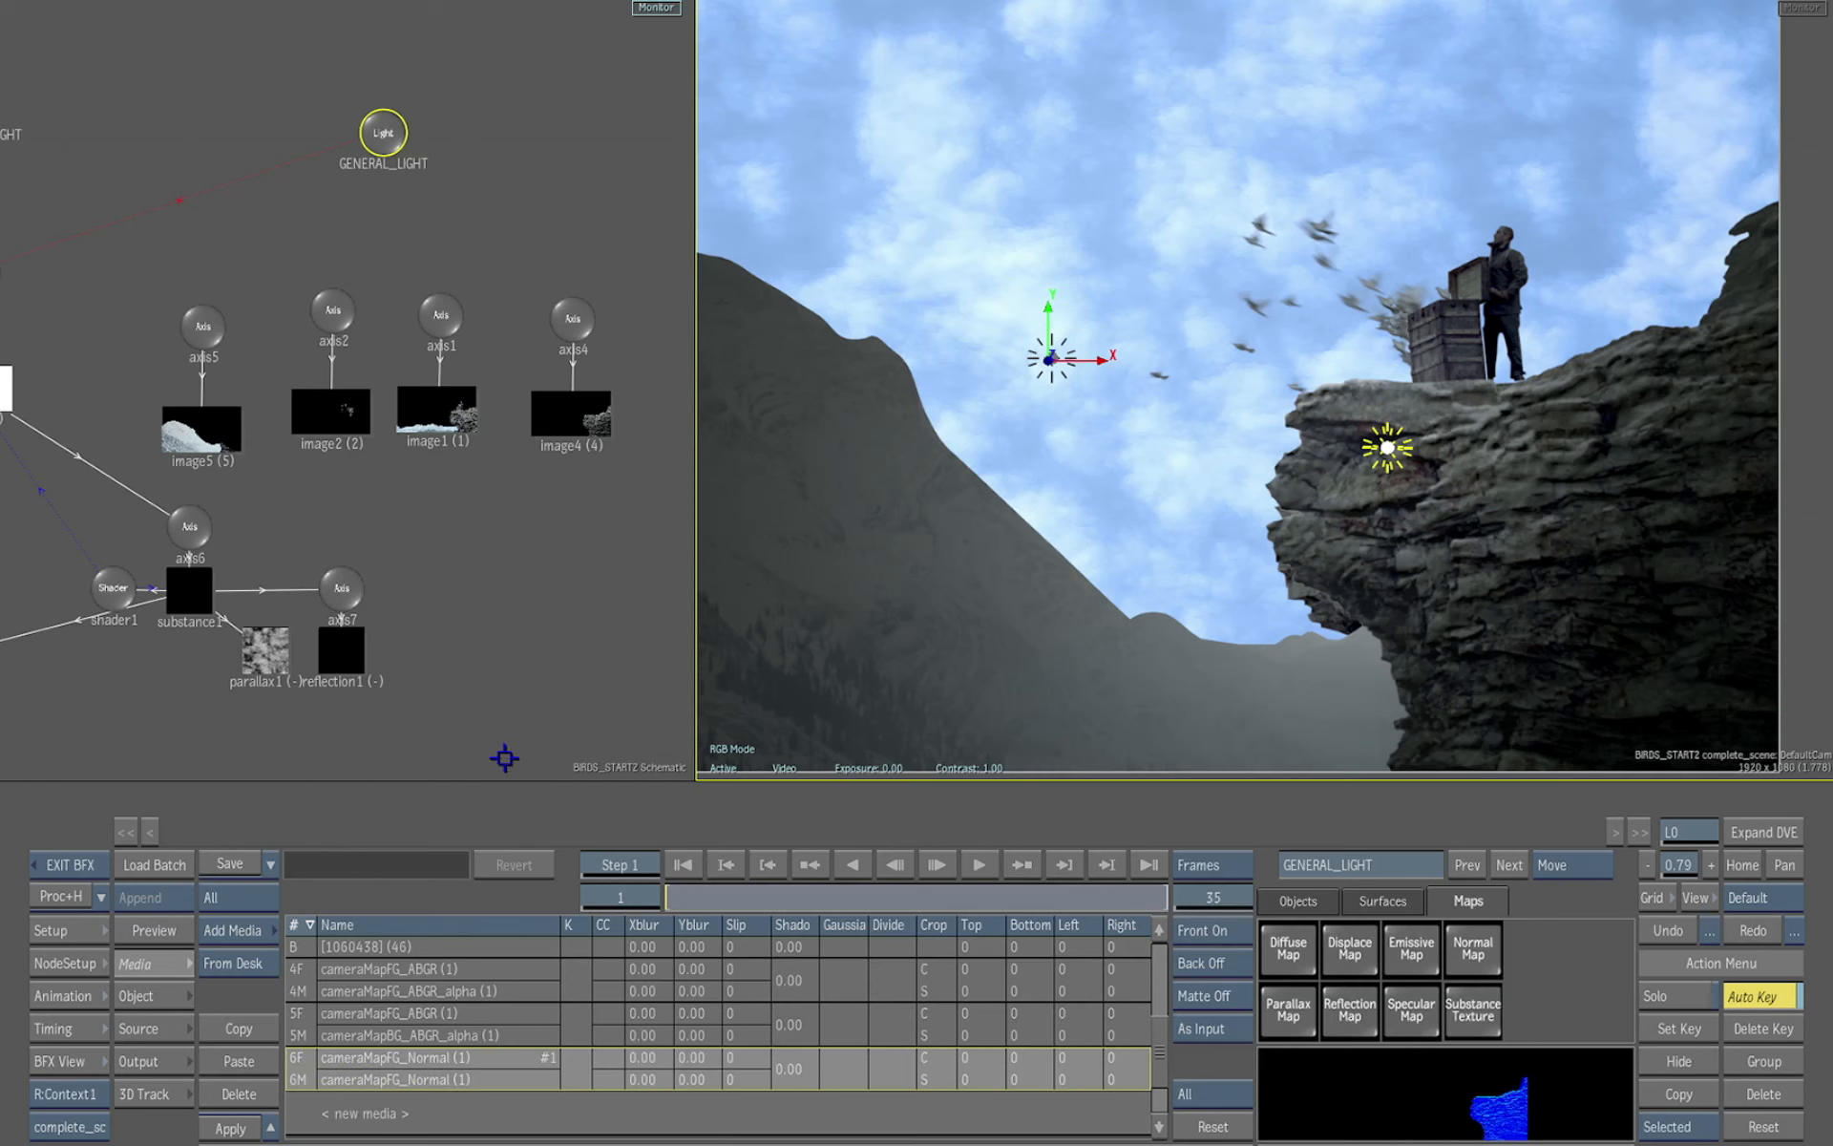
pyautogui.press('F1')
pyautogui.moveTo(586, 699); pyautogui.dragTo(702, 708)
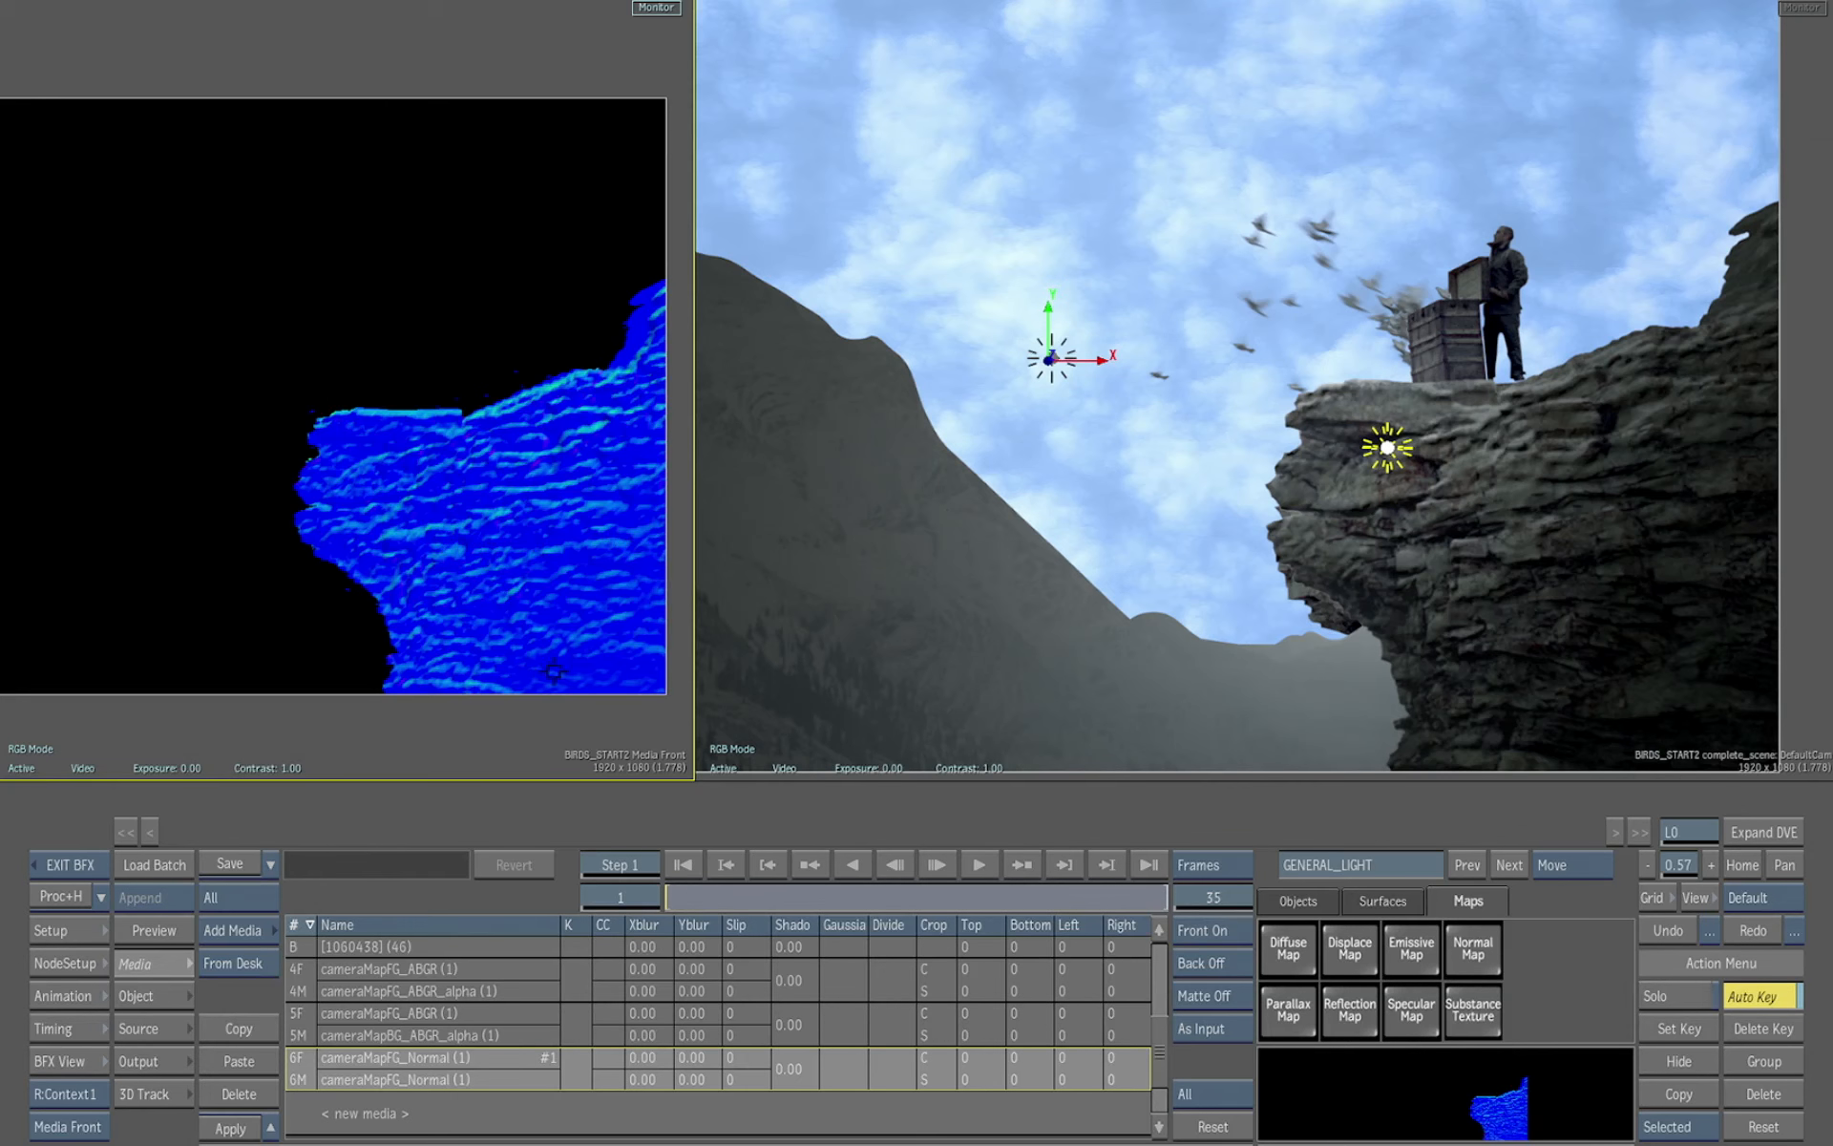
pyautogui.press('F4')
# Add a Normal Map to image4 and connect the cameraMapFG_Normal media to it
pyautogui.click(576, 422)
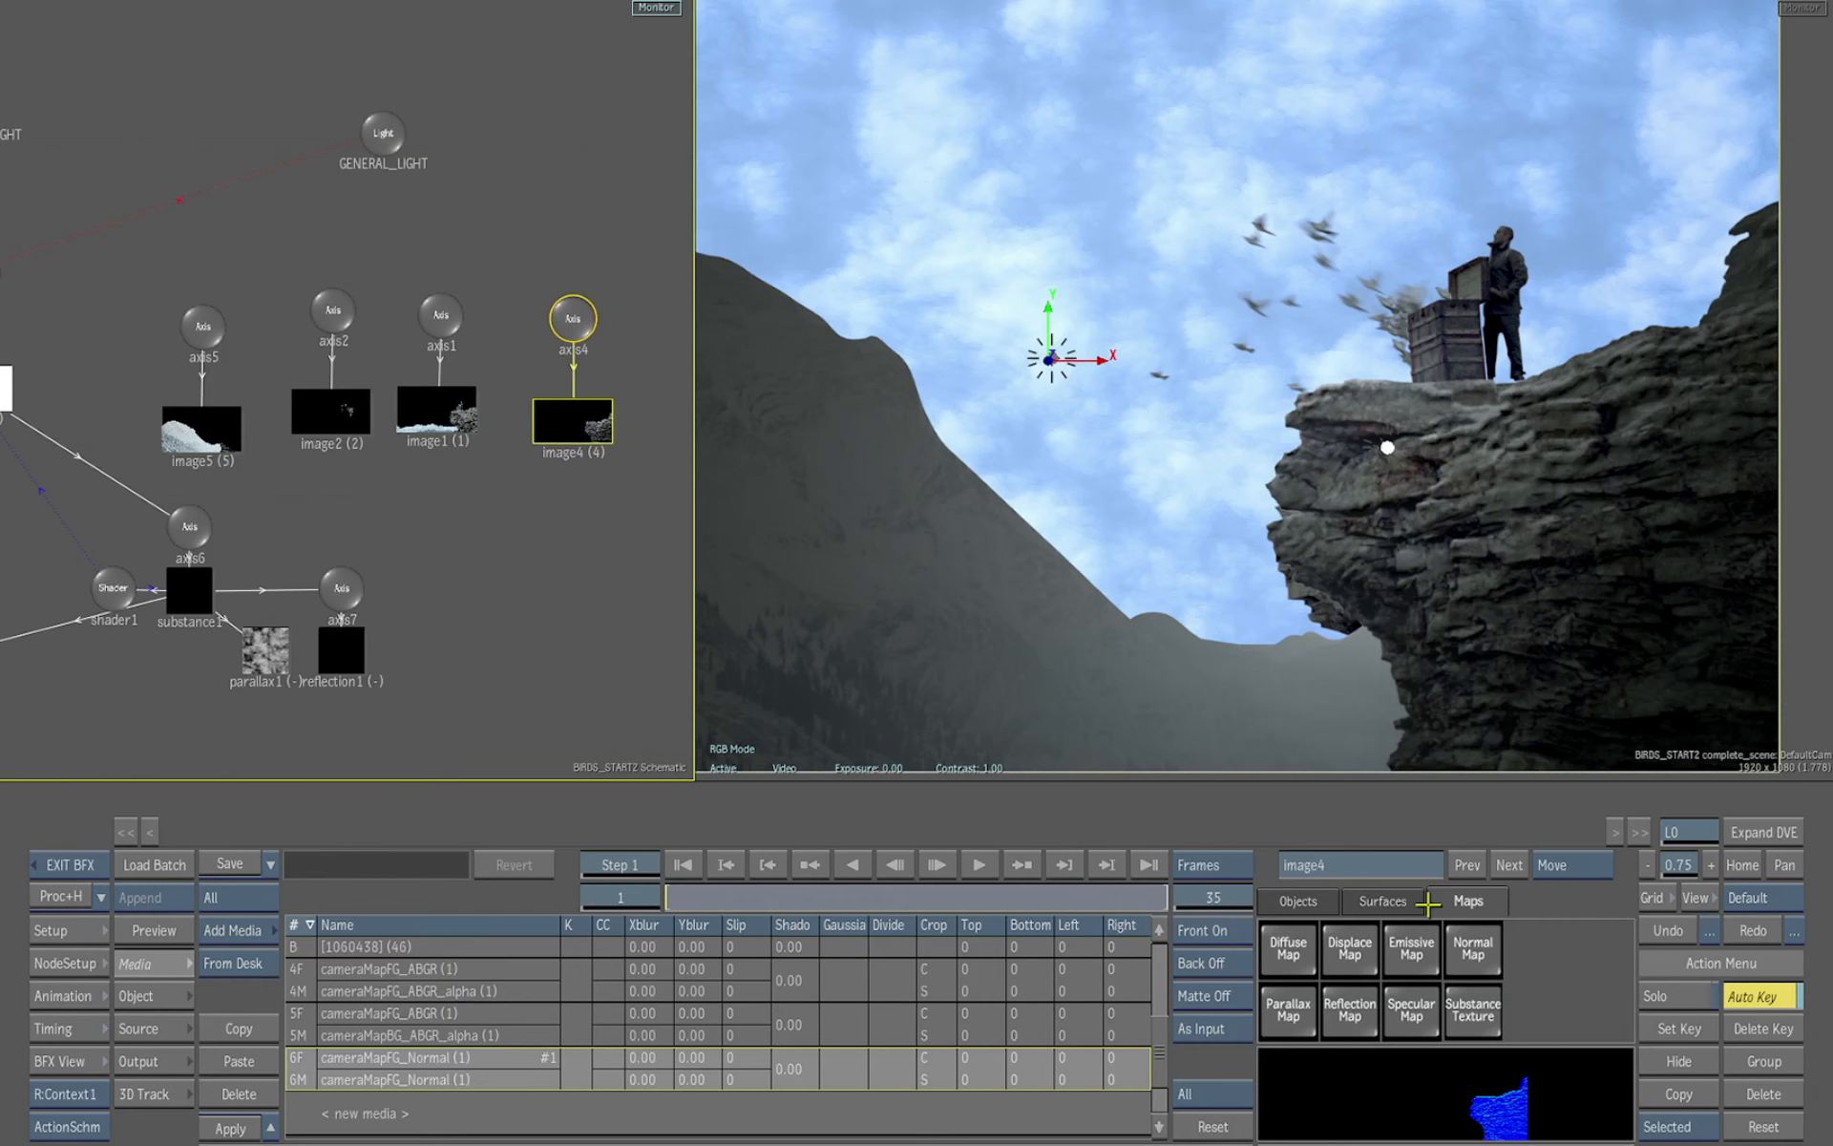
pyautogui.click(1473, 949)
pyautogui.moveTo(114, 651); pyautogui.dragTo(589, 524)
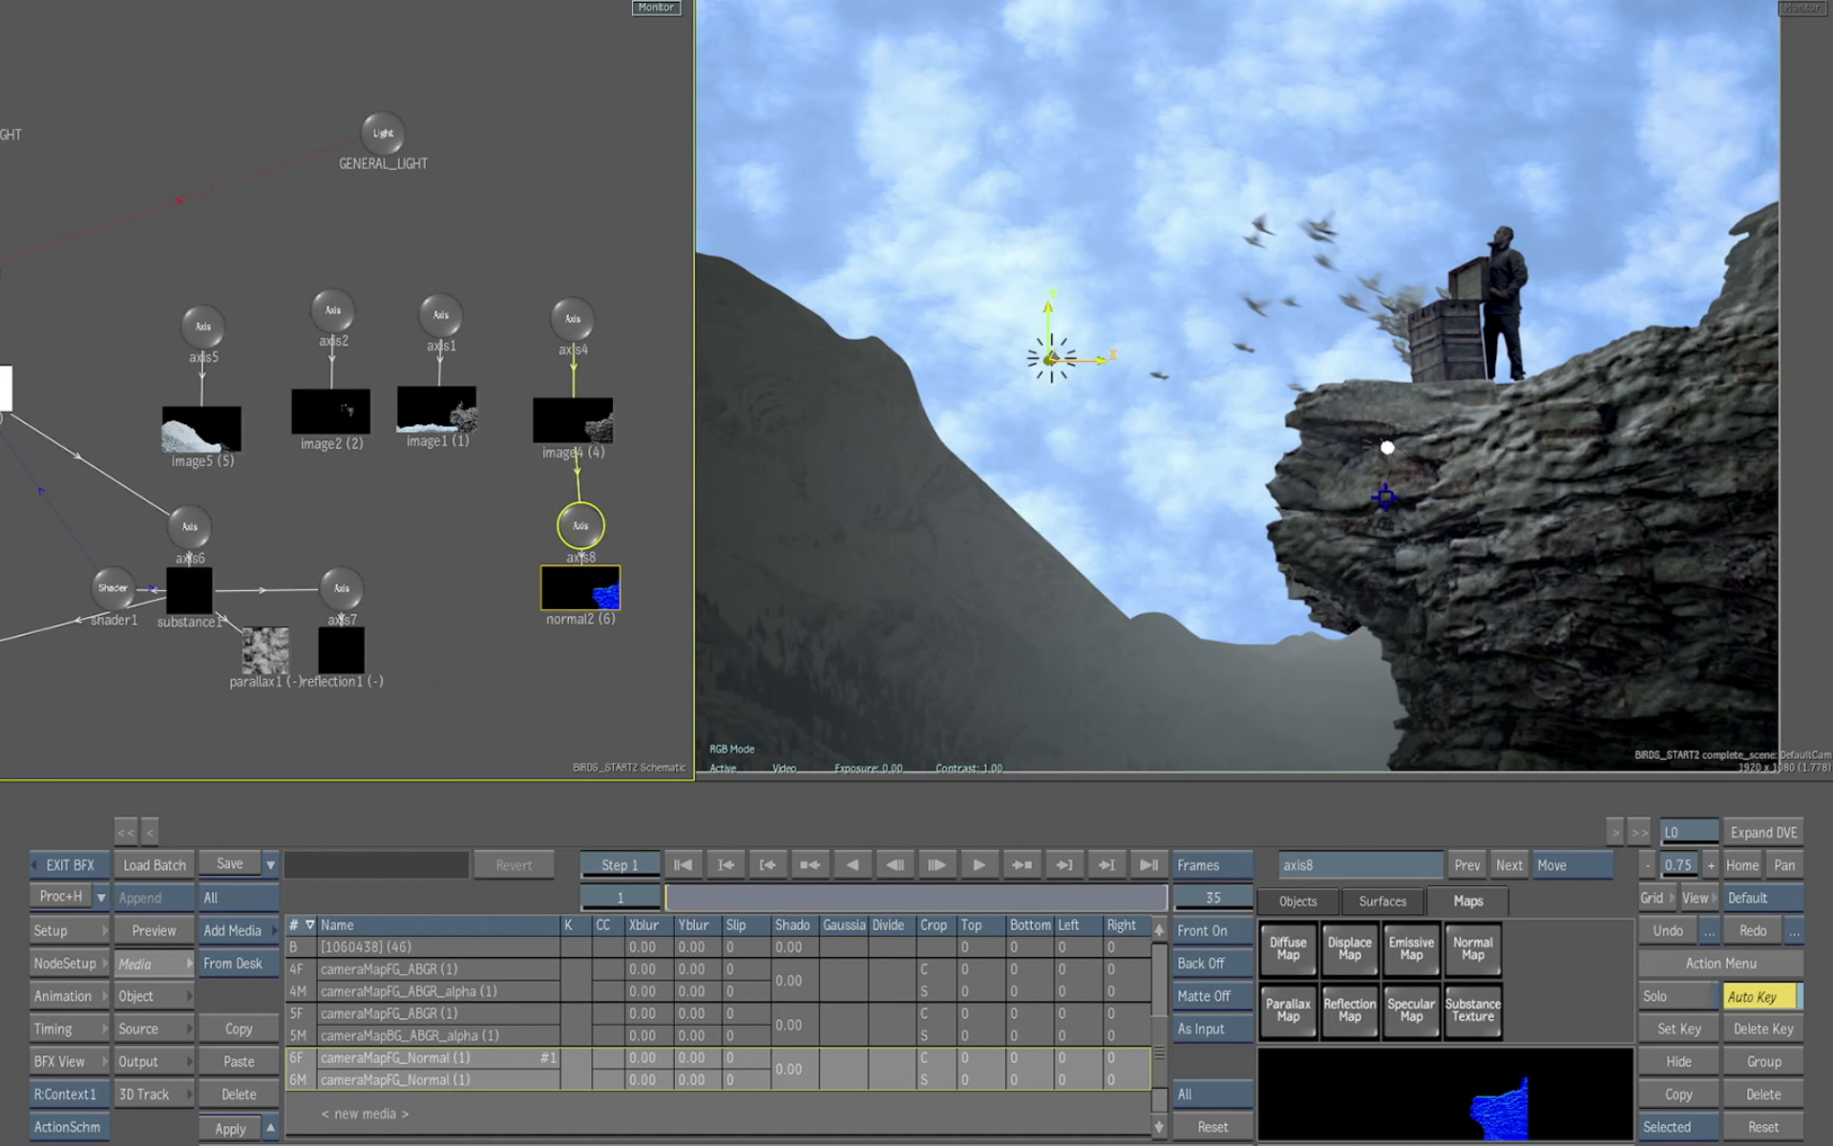
# Move GENERAL_LIGHT across the cliff to check the normal-mapped shading
pyautogui.moveTo(1383, 449); pyautogui.dragTo(1470, 479)
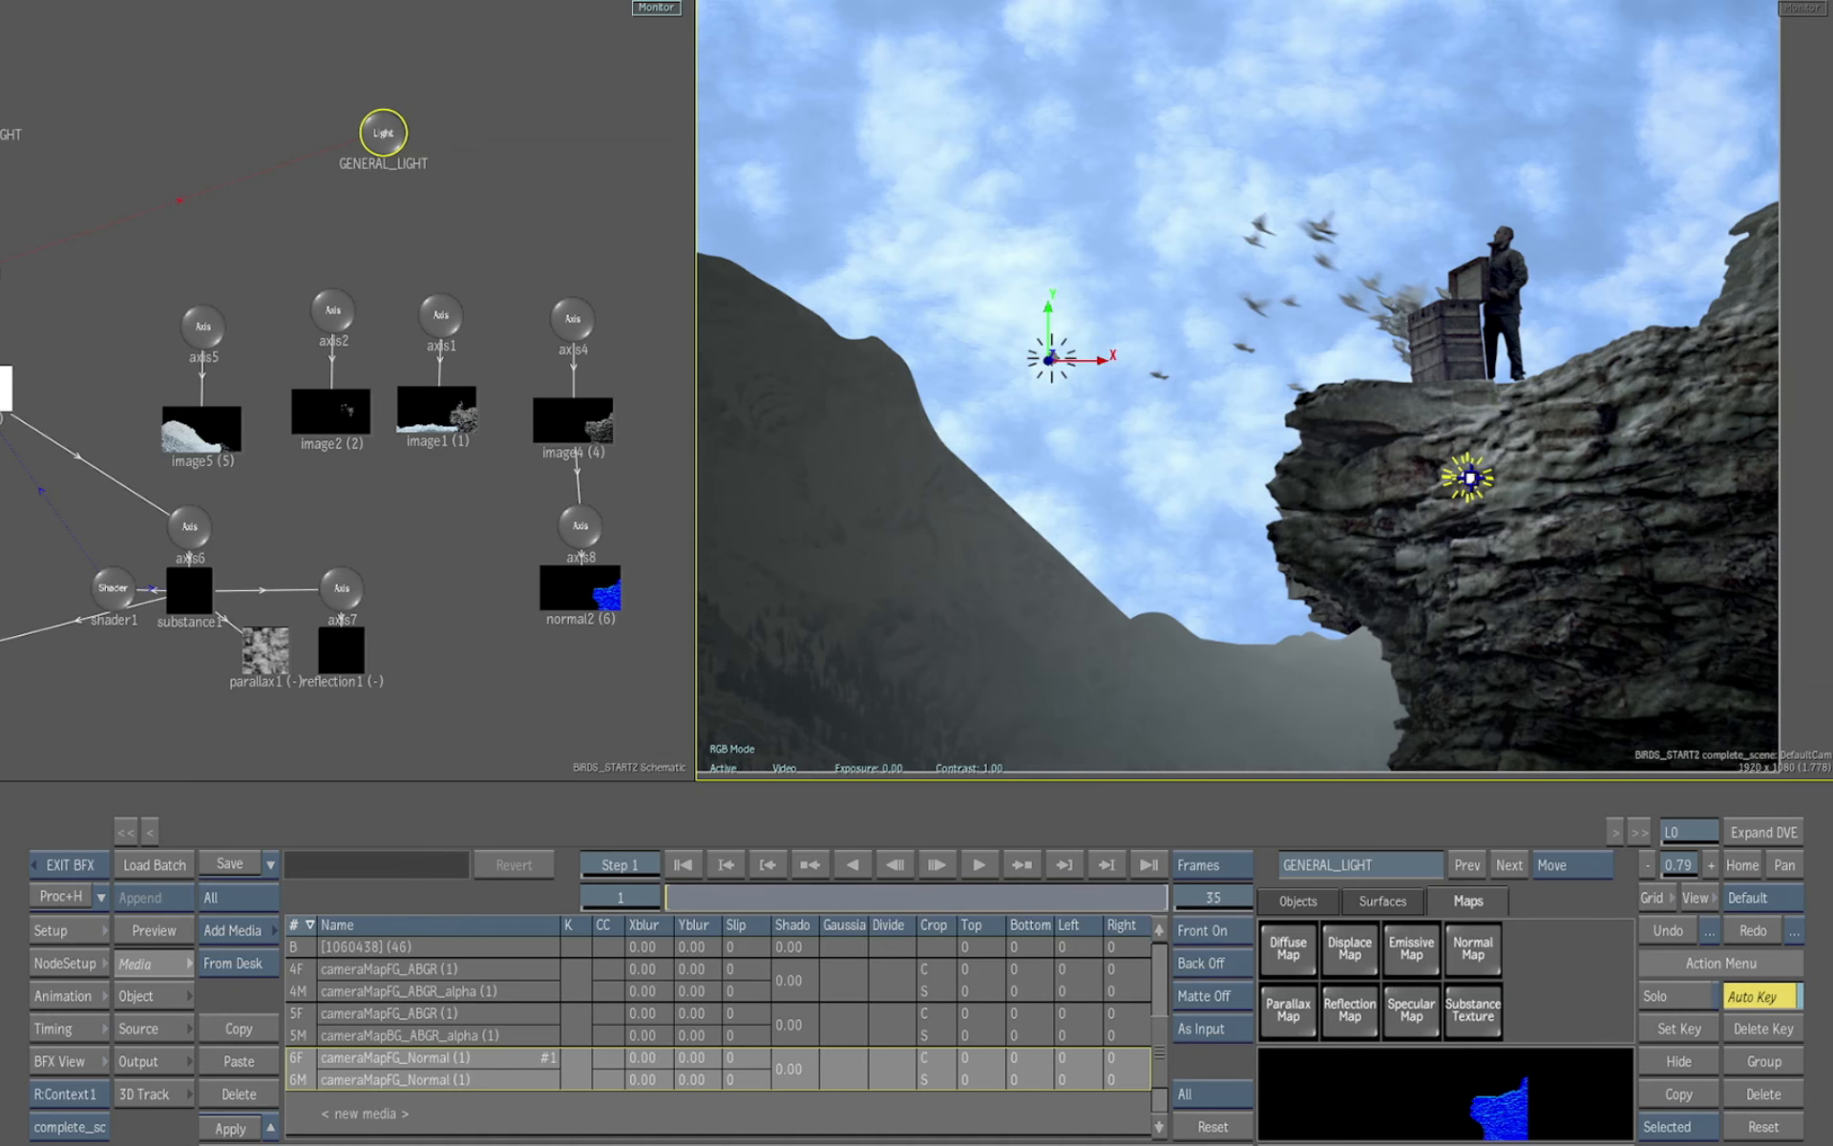
pyautogui.moveTo(1510, 565); pyautogui.dragTo(1457, 524)
pyautogui.moveTo(1386, 450); pyautogui.dragTo(1605, 380)
pyautogui.moveTo(1364, 399)
pyautogui.mouseDown()
pyautogui.moveTo(1216, 401)
pyautogui.moveTo(1248, 532)
pyautogui.moveTo(1305, 393)
pyautogui.moveTo(1560, 358)
pyautogui.moveTo(1275, 420)
pyautogui.moveTo(1273, 506)
pyautogui.moveTo(1271, 458)
pyautogui.moveTo(1270, 482)
pyautogui.moveTo(1296, 437)
pyautogui.moveTo(1212, 477)
pyautogui.moveTo(1499, 413)
pyautogui.moveTo(1321, 401)
pyautogui.moveTo(1280, 435)
pyautogui.mouseUp()
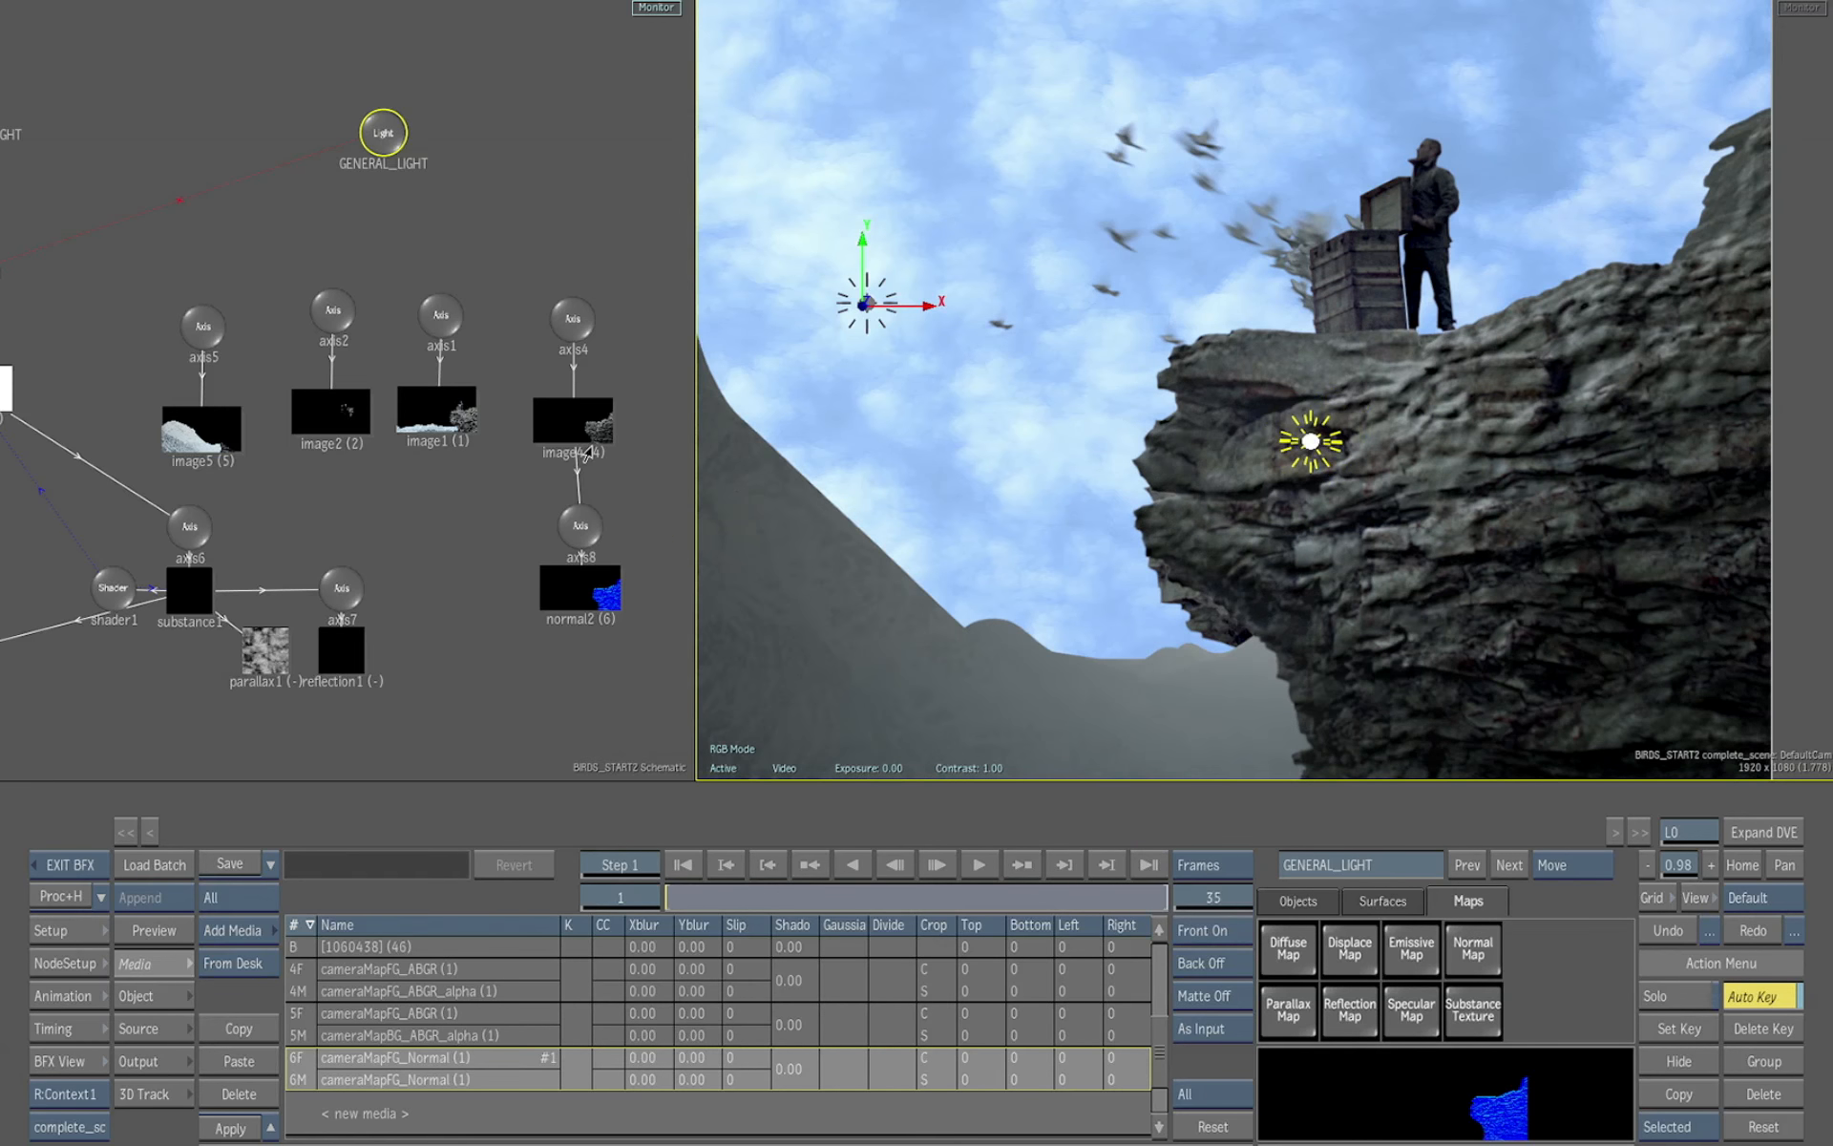
# Open image4's surface settings and adjust its Shine value
pyautogui.click(576, 420)
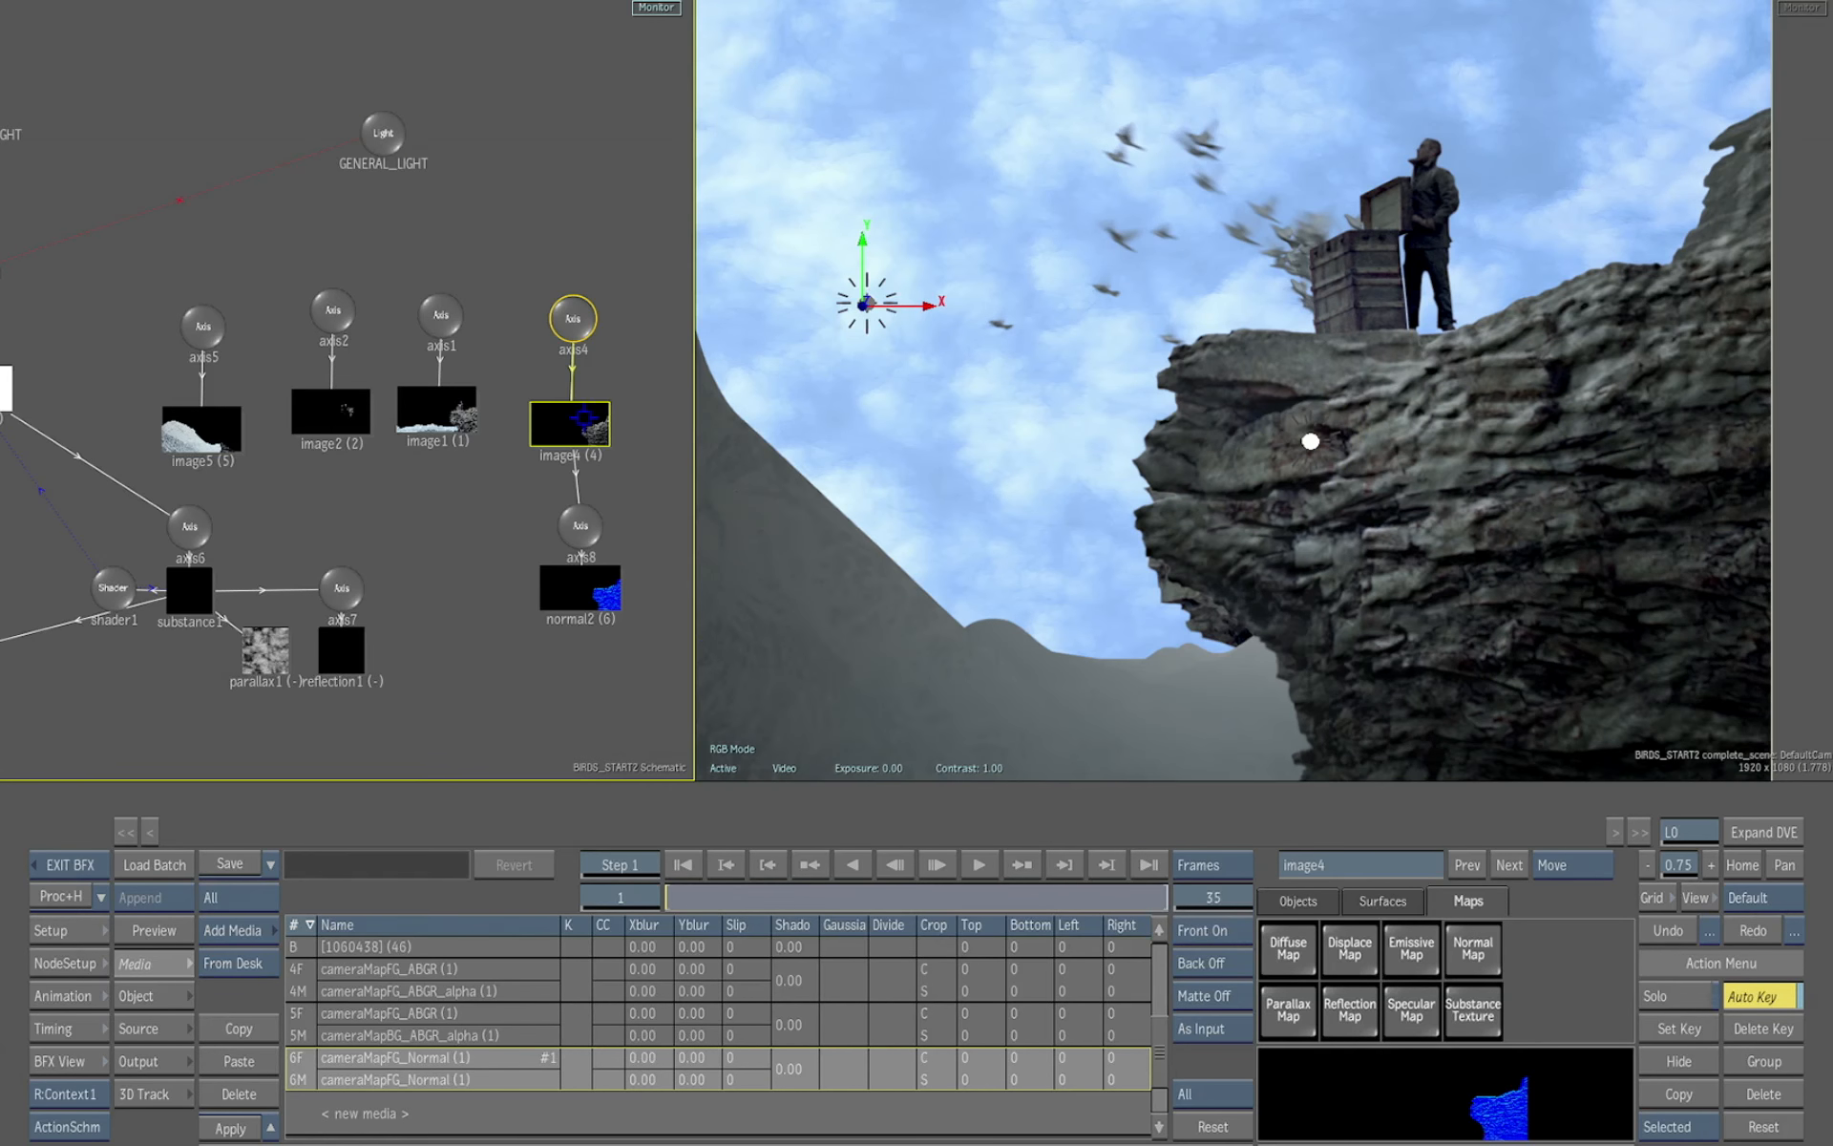
pyautogui.doubleClick(602, 456)
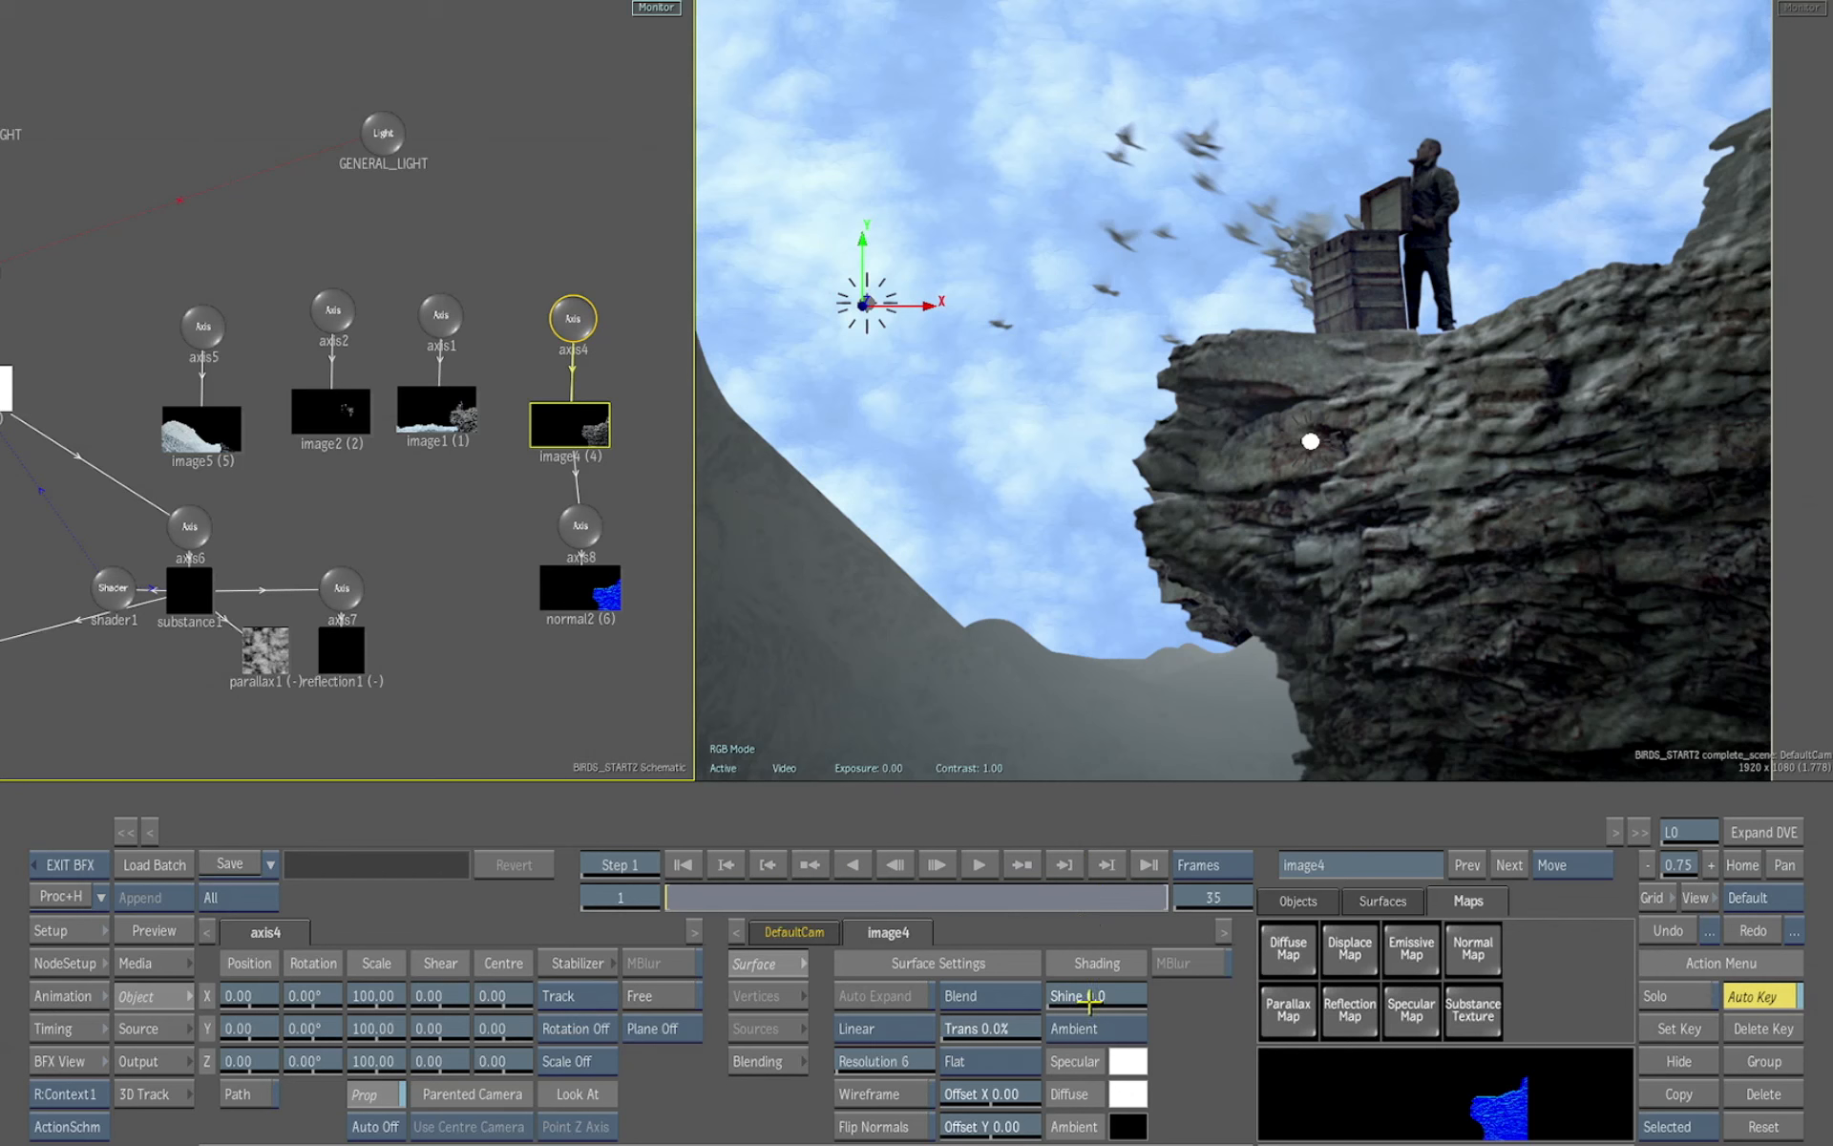
pyautogui.moveTo(1089, 1000); pyautogui.dragTo(1036, 989)
# Move GENERAL_LIGHT to about X 413, Y -121, Z 430 and raise its Intensity to 147%
pyautogui.moveTo(1304, 449)
pyautogui.mouseDown()
pyautogui.moveTo(1262, 496)
pyautogui.moveTo(1284, 439)
pyautogui.mouseUp()
pyautogui.moveTo(1318, 594); pyautogui.dragTo(1573, 689)
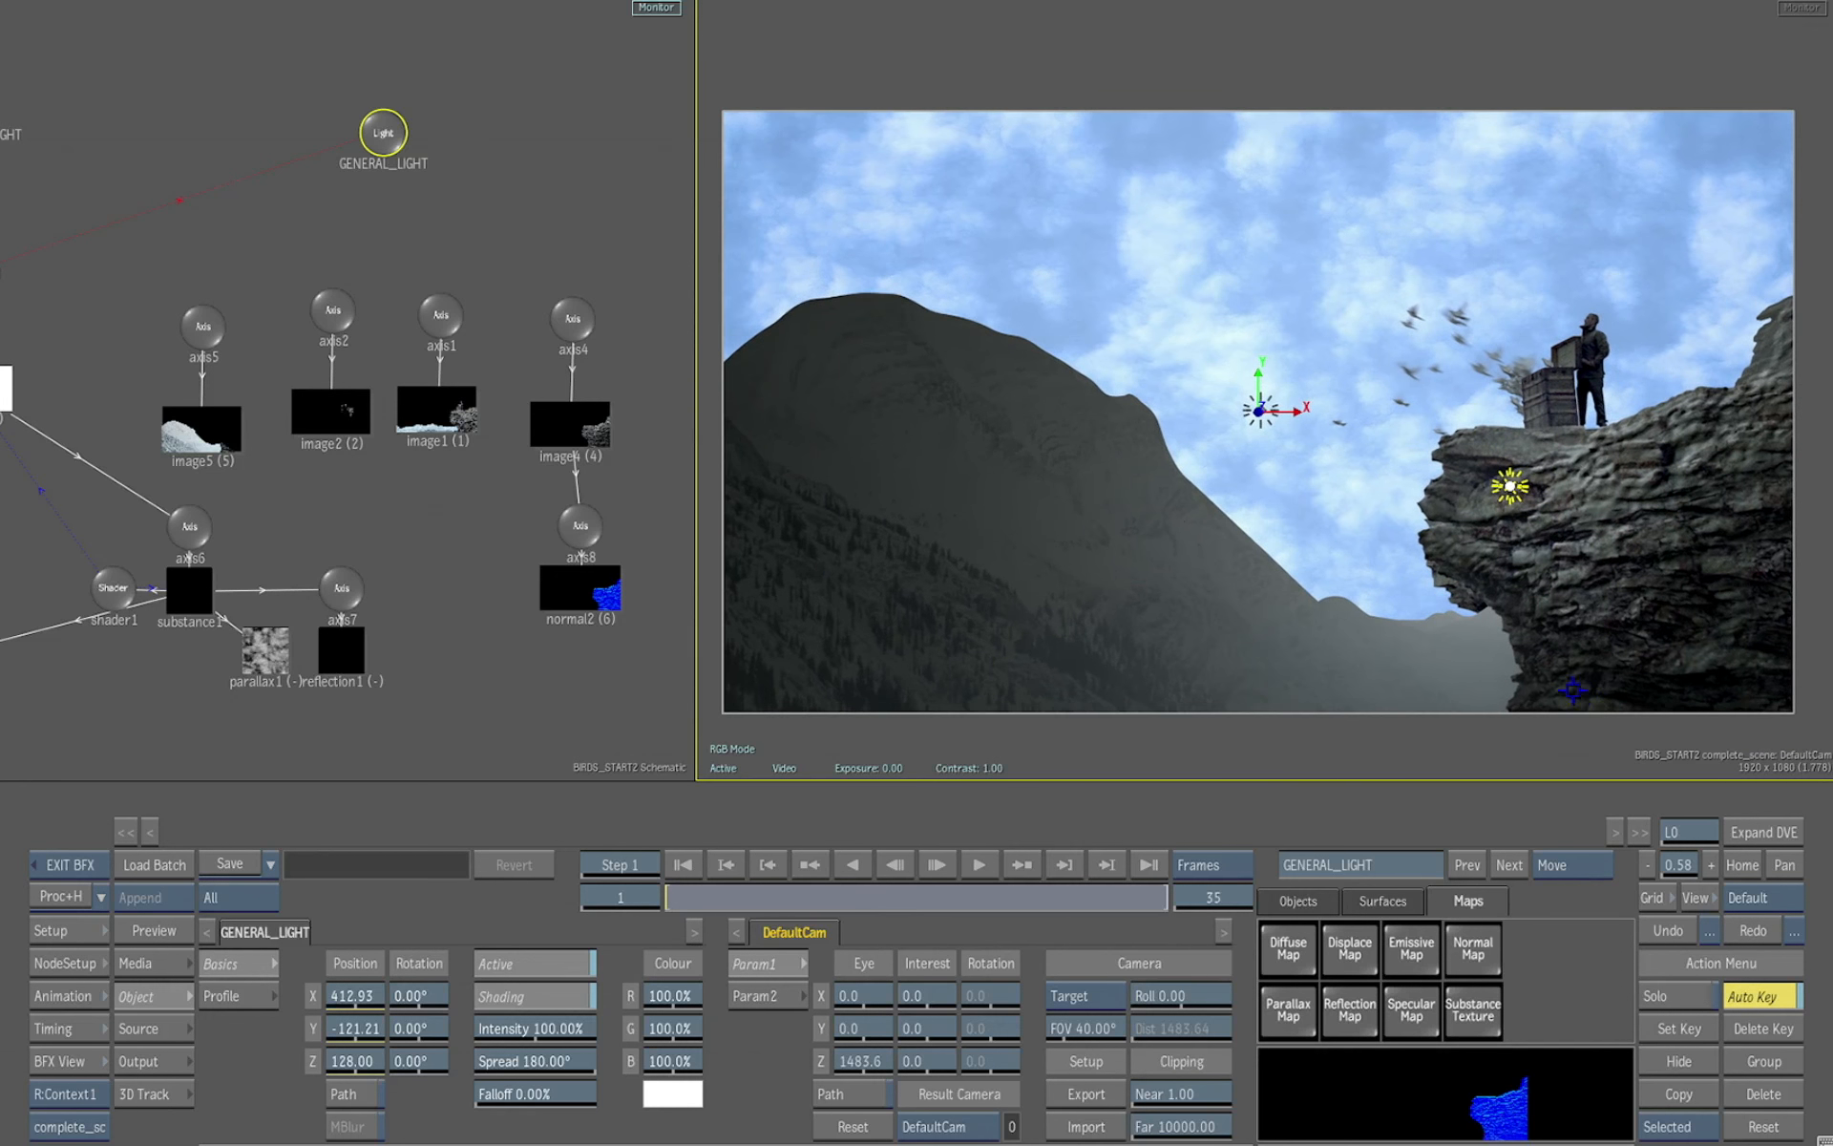
pyautogui.click(383, 149)
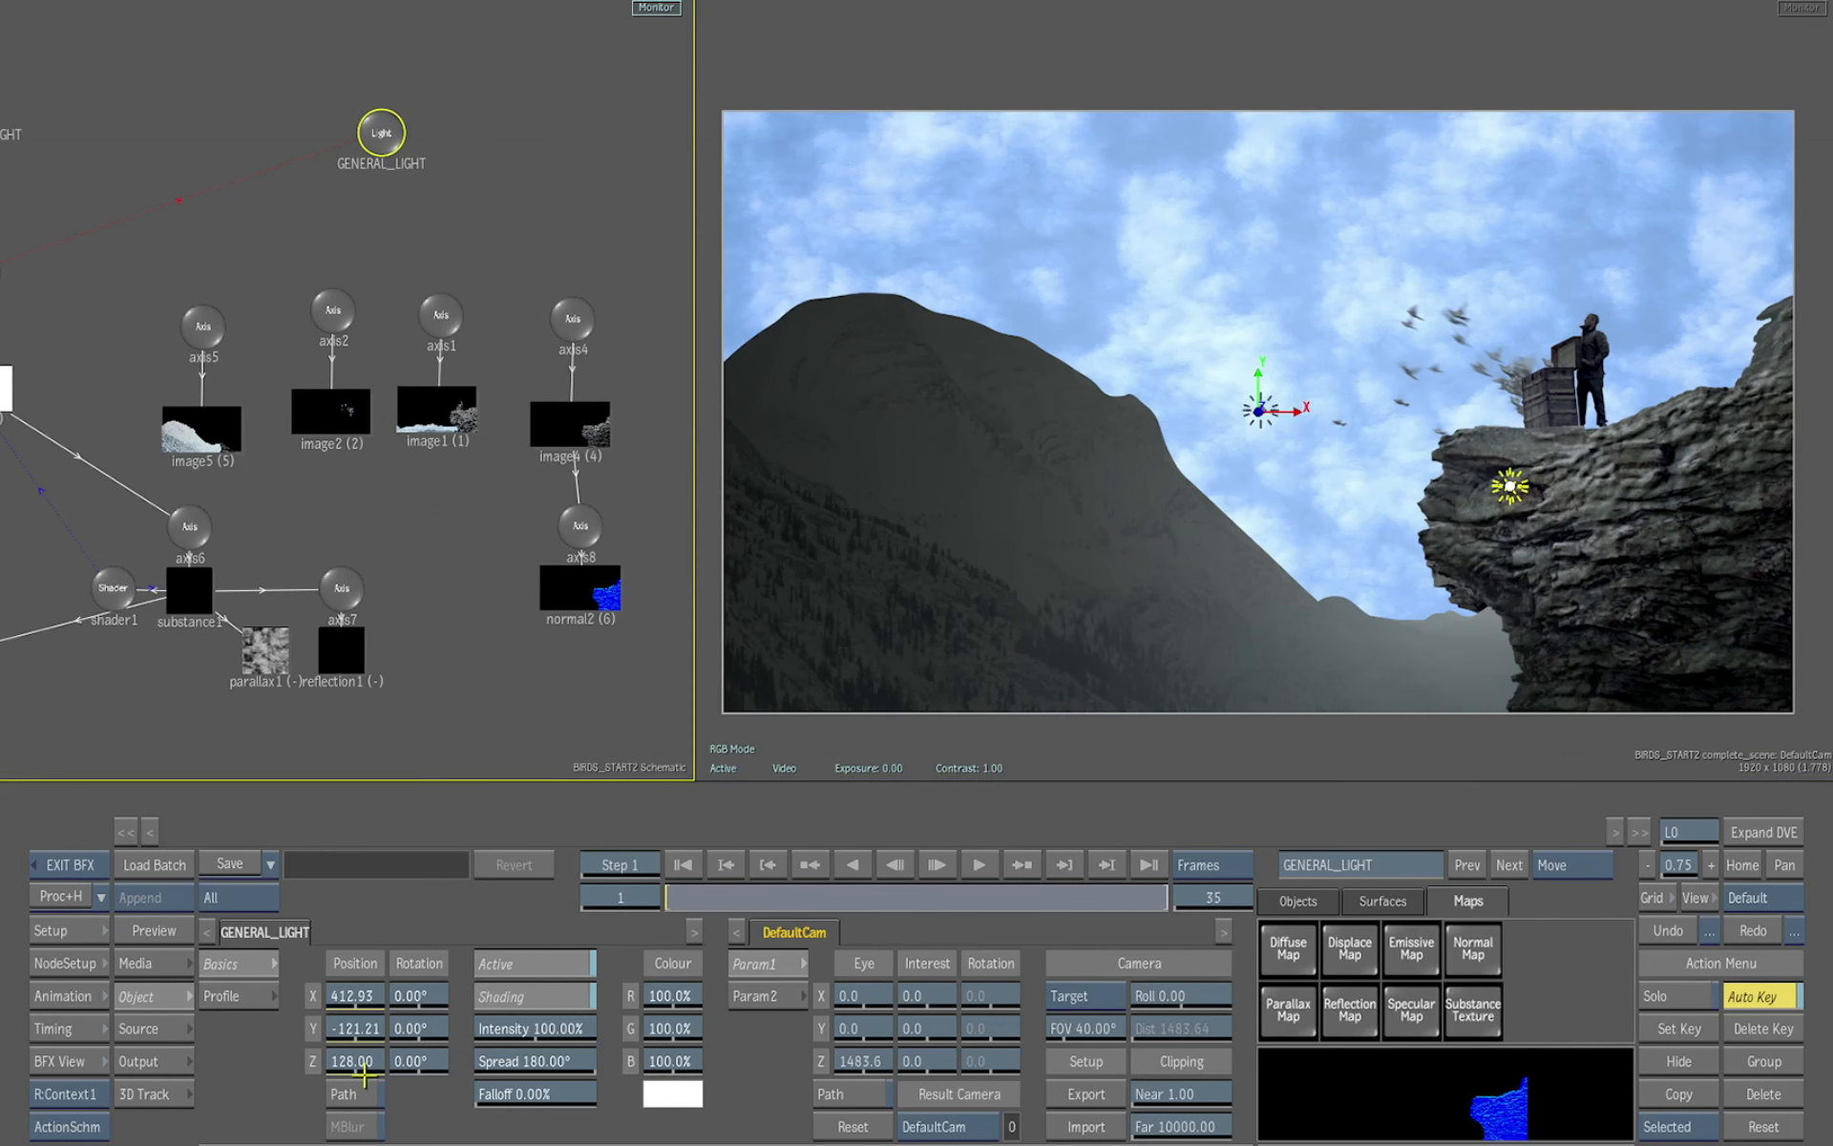
pyautogui.moveTo(364, 1074); pyautogui.dragTo(607, 1027)
pyautogui.click(1302, 736)
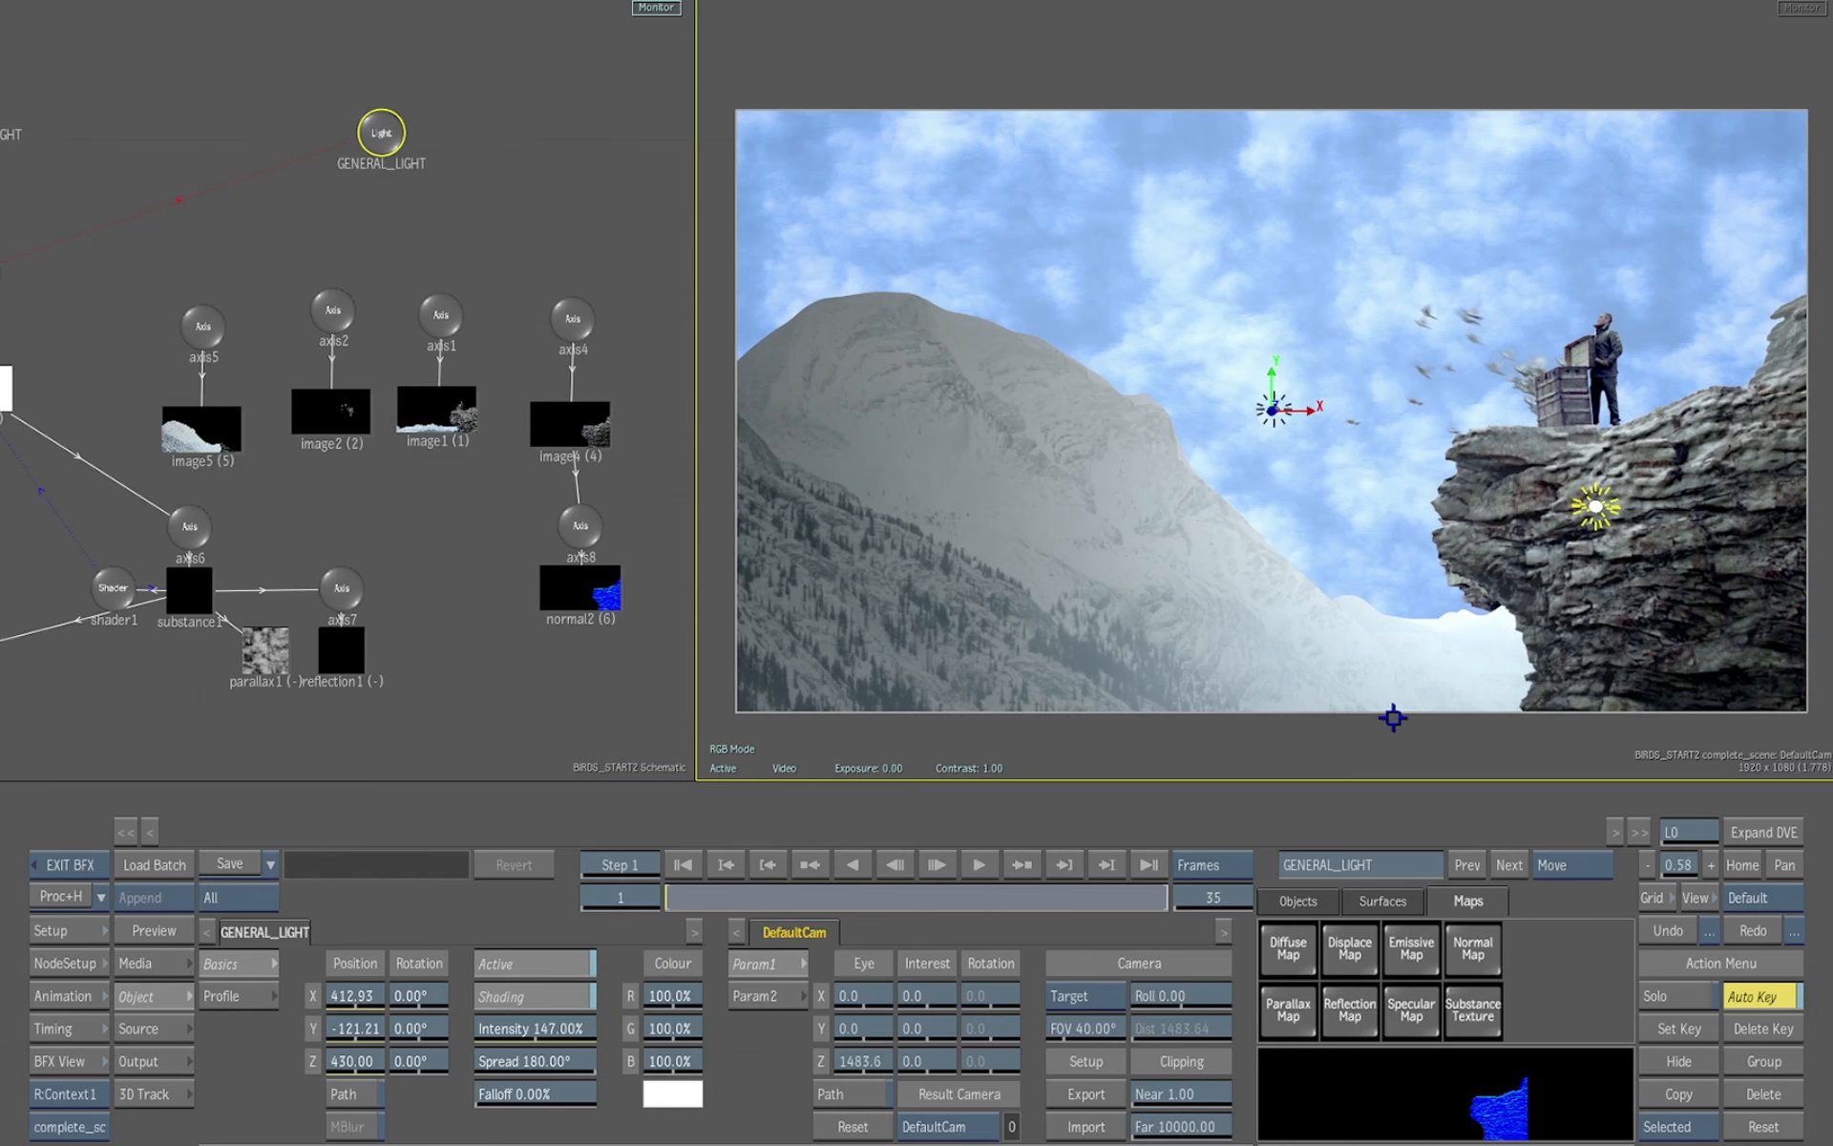
pyautogui.moveTo(1450, 746); pyautogui.dragTo(1437, 743)
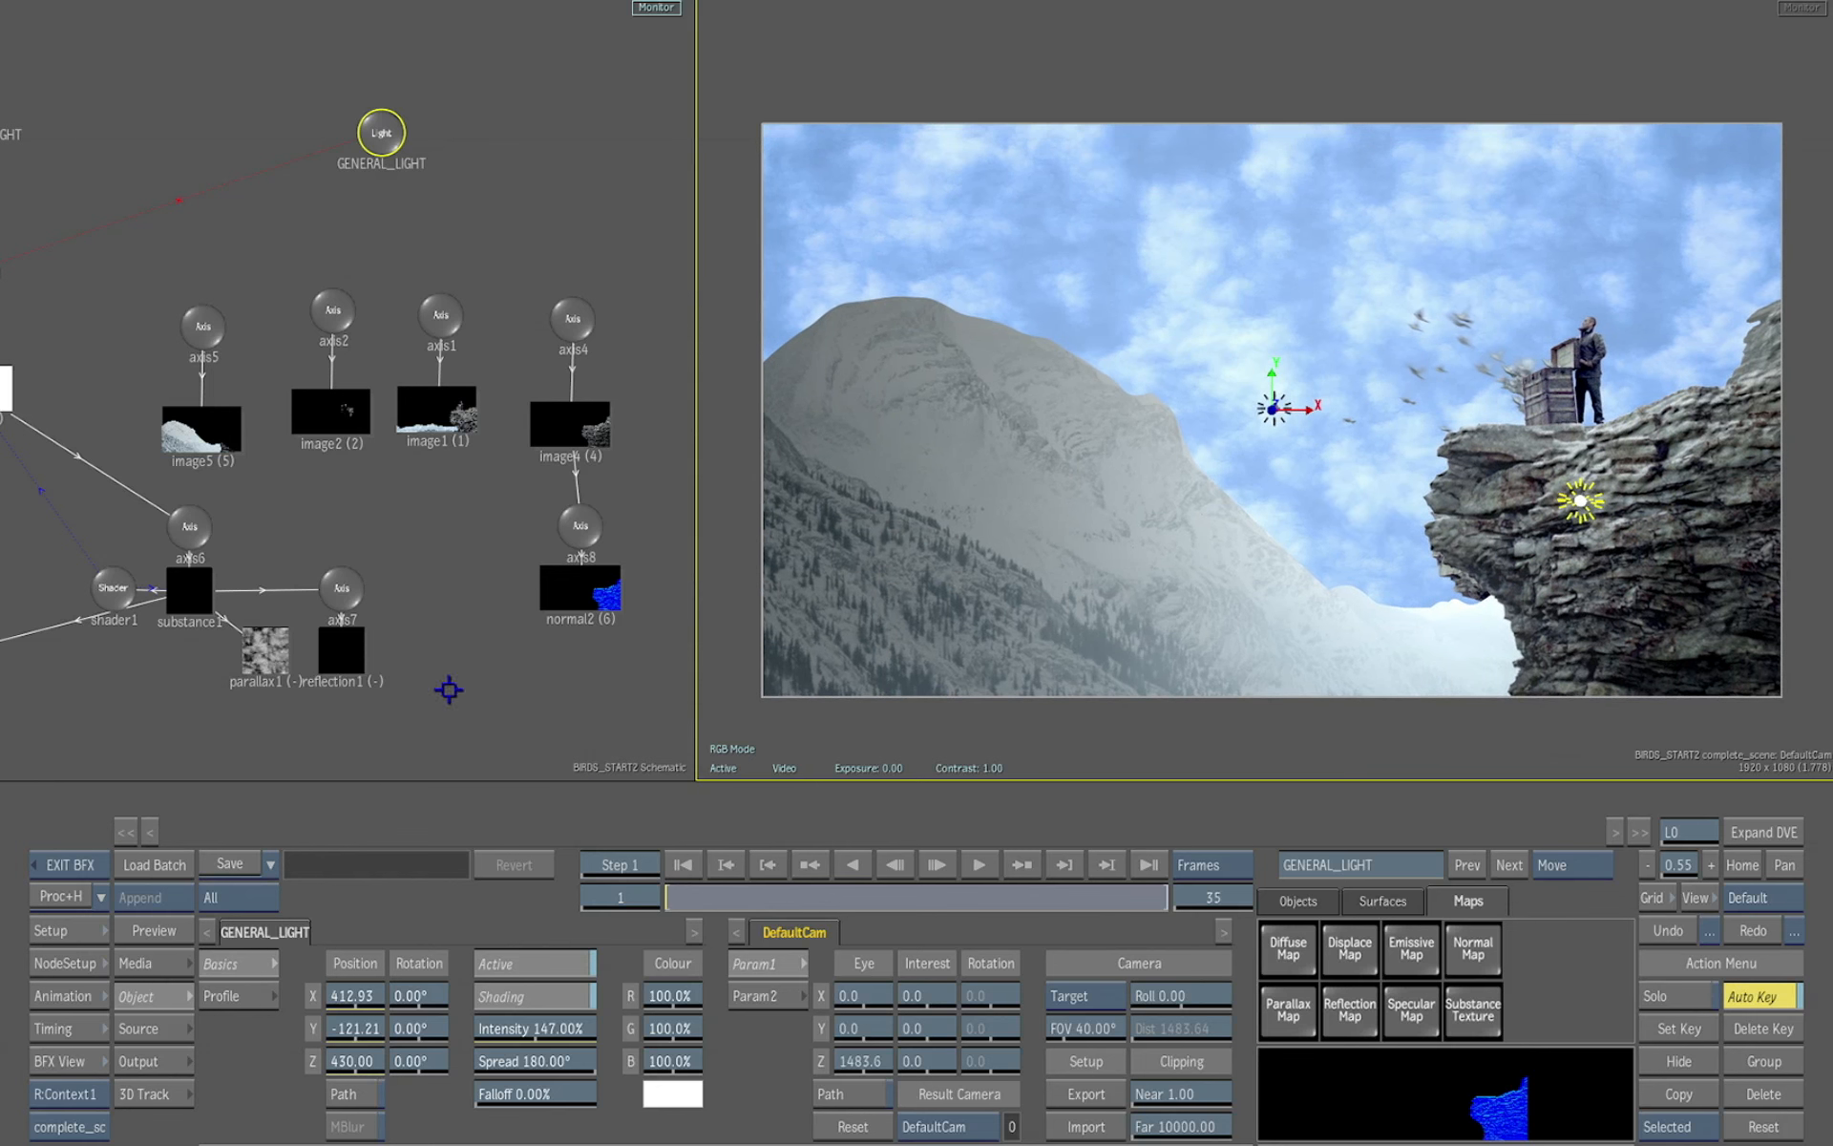
# Select image5 and set its surface filtering to Bicubic
pyautogui.click(207, 430)
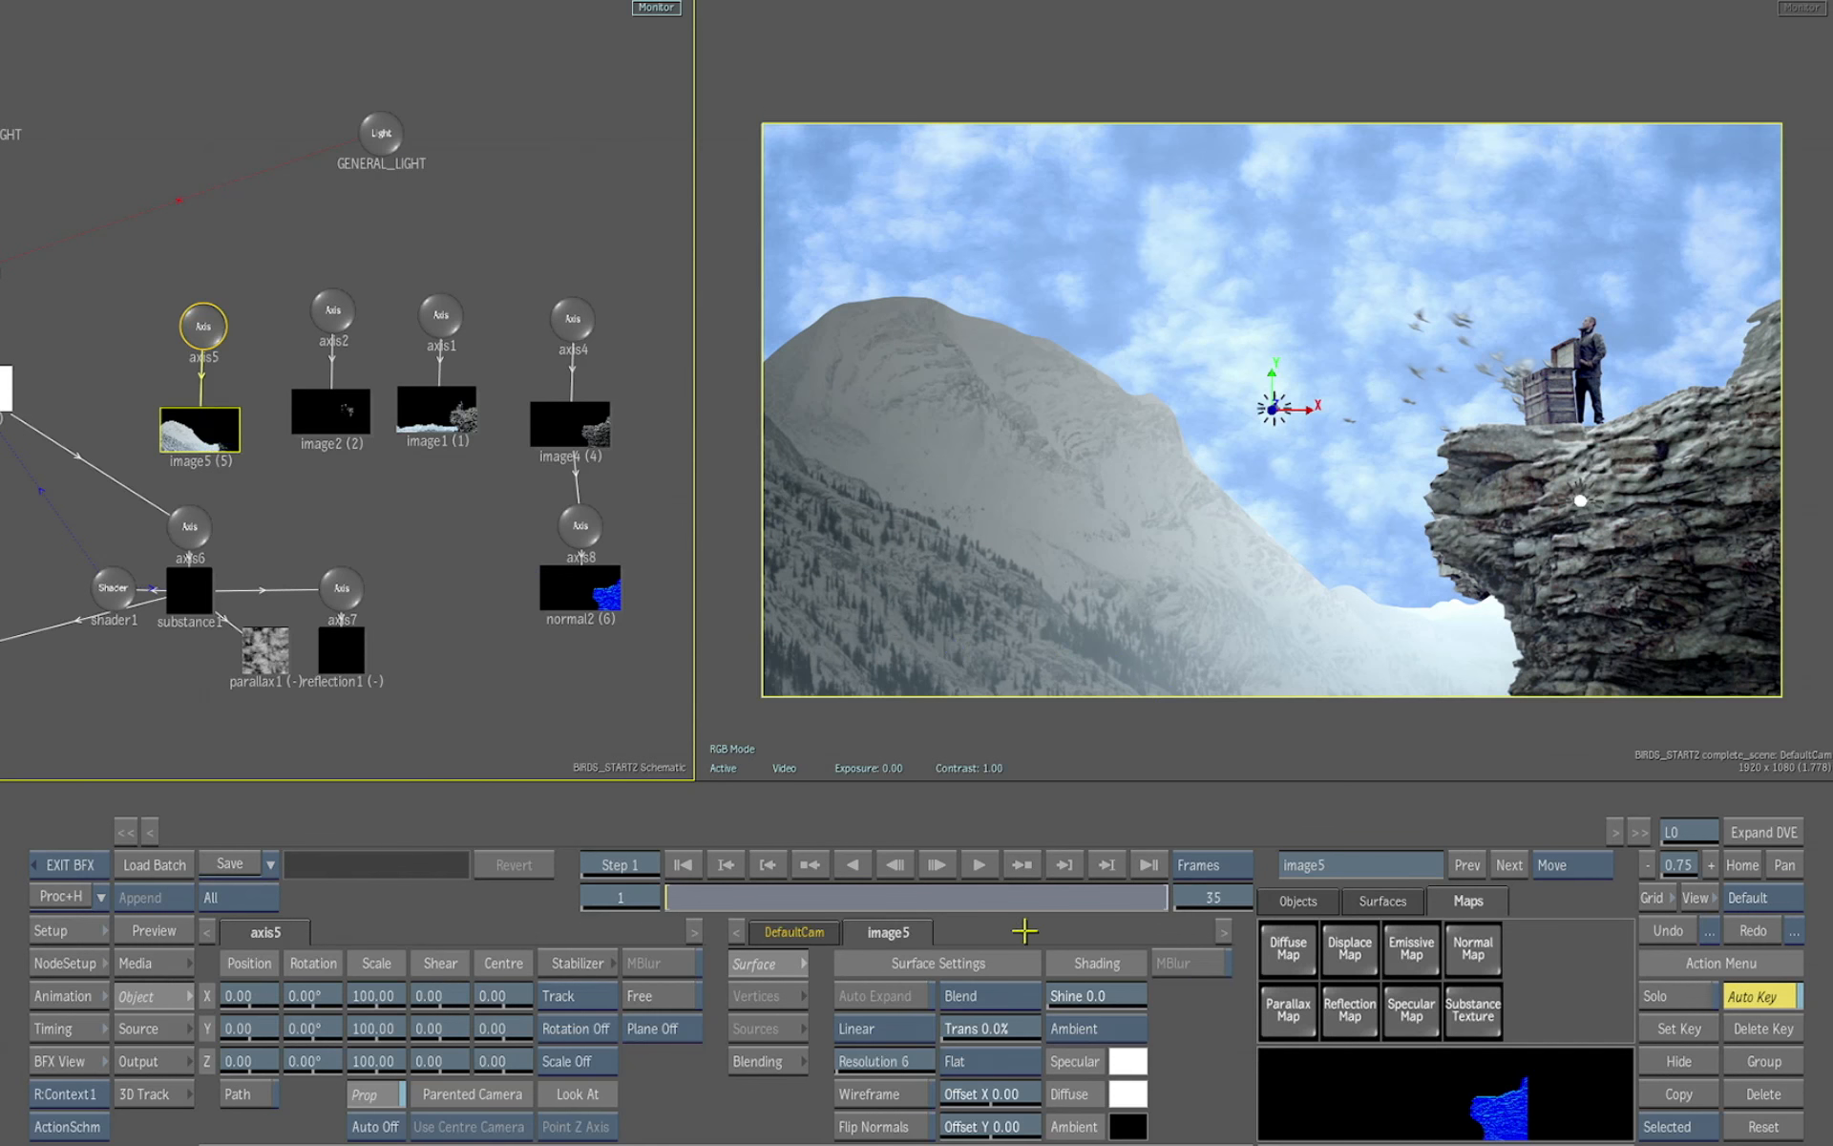
pyautogui.click(1014, 1055)
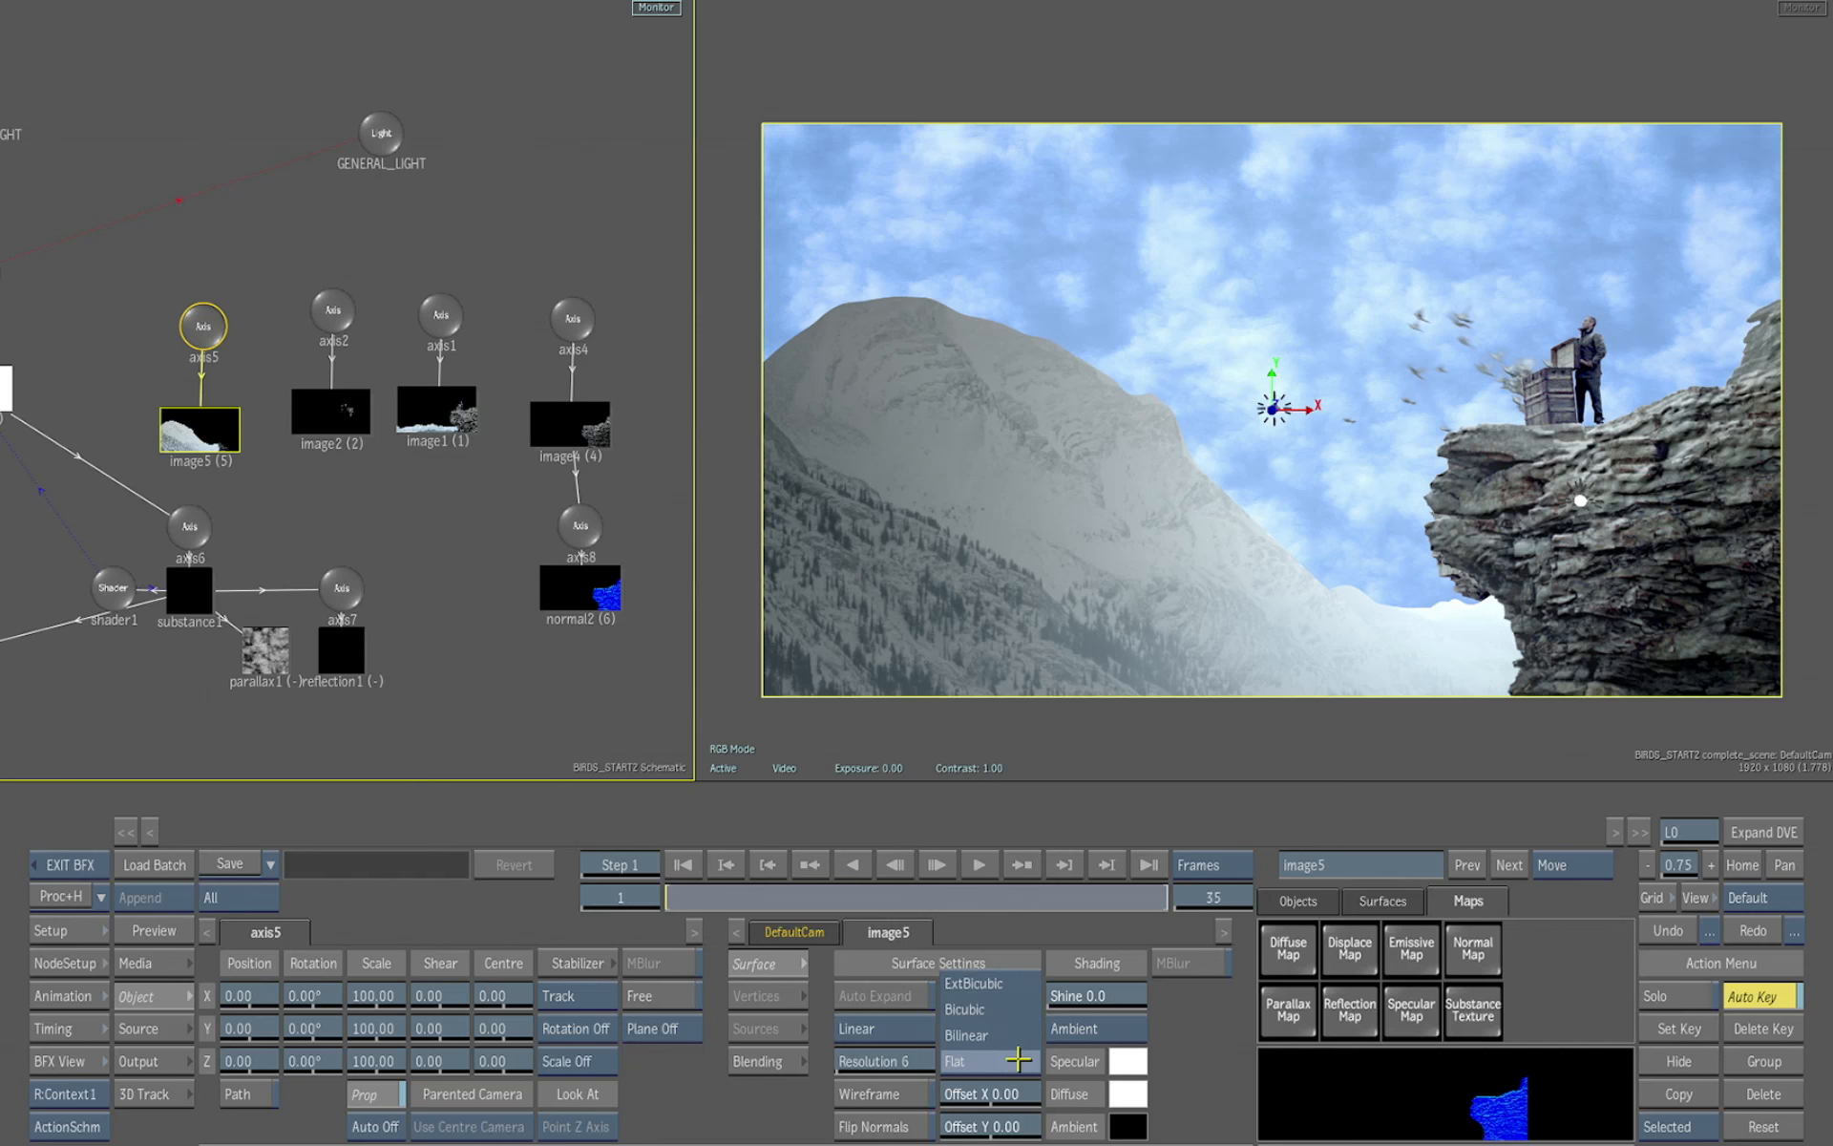
pyautogui.click(1014, 1009)
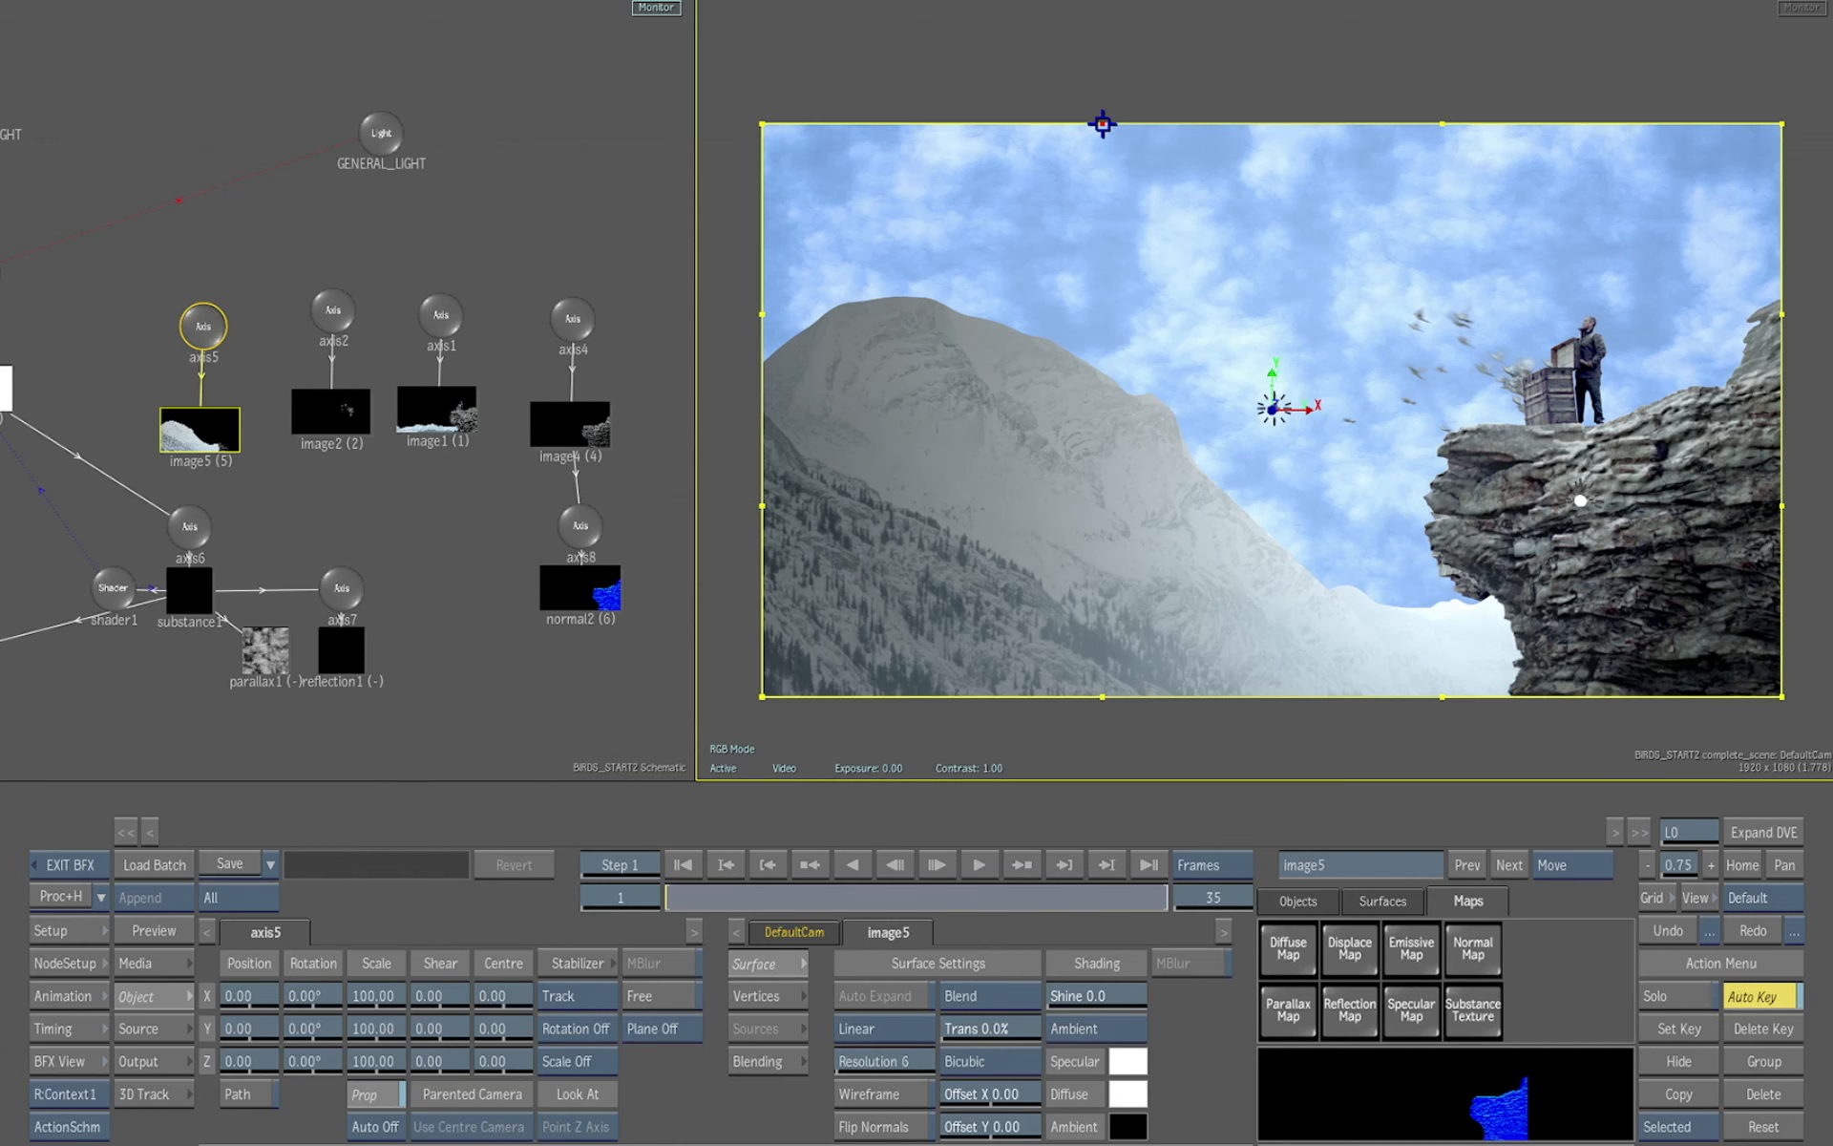
# Switch image5 to vertex editing and offset its selected vertices to Z -198 to bend the surface
pyautogui.moveTo(1101, 123); pyautogui.dragTo(1063, 372)
pyautogui.click(1666, 932)
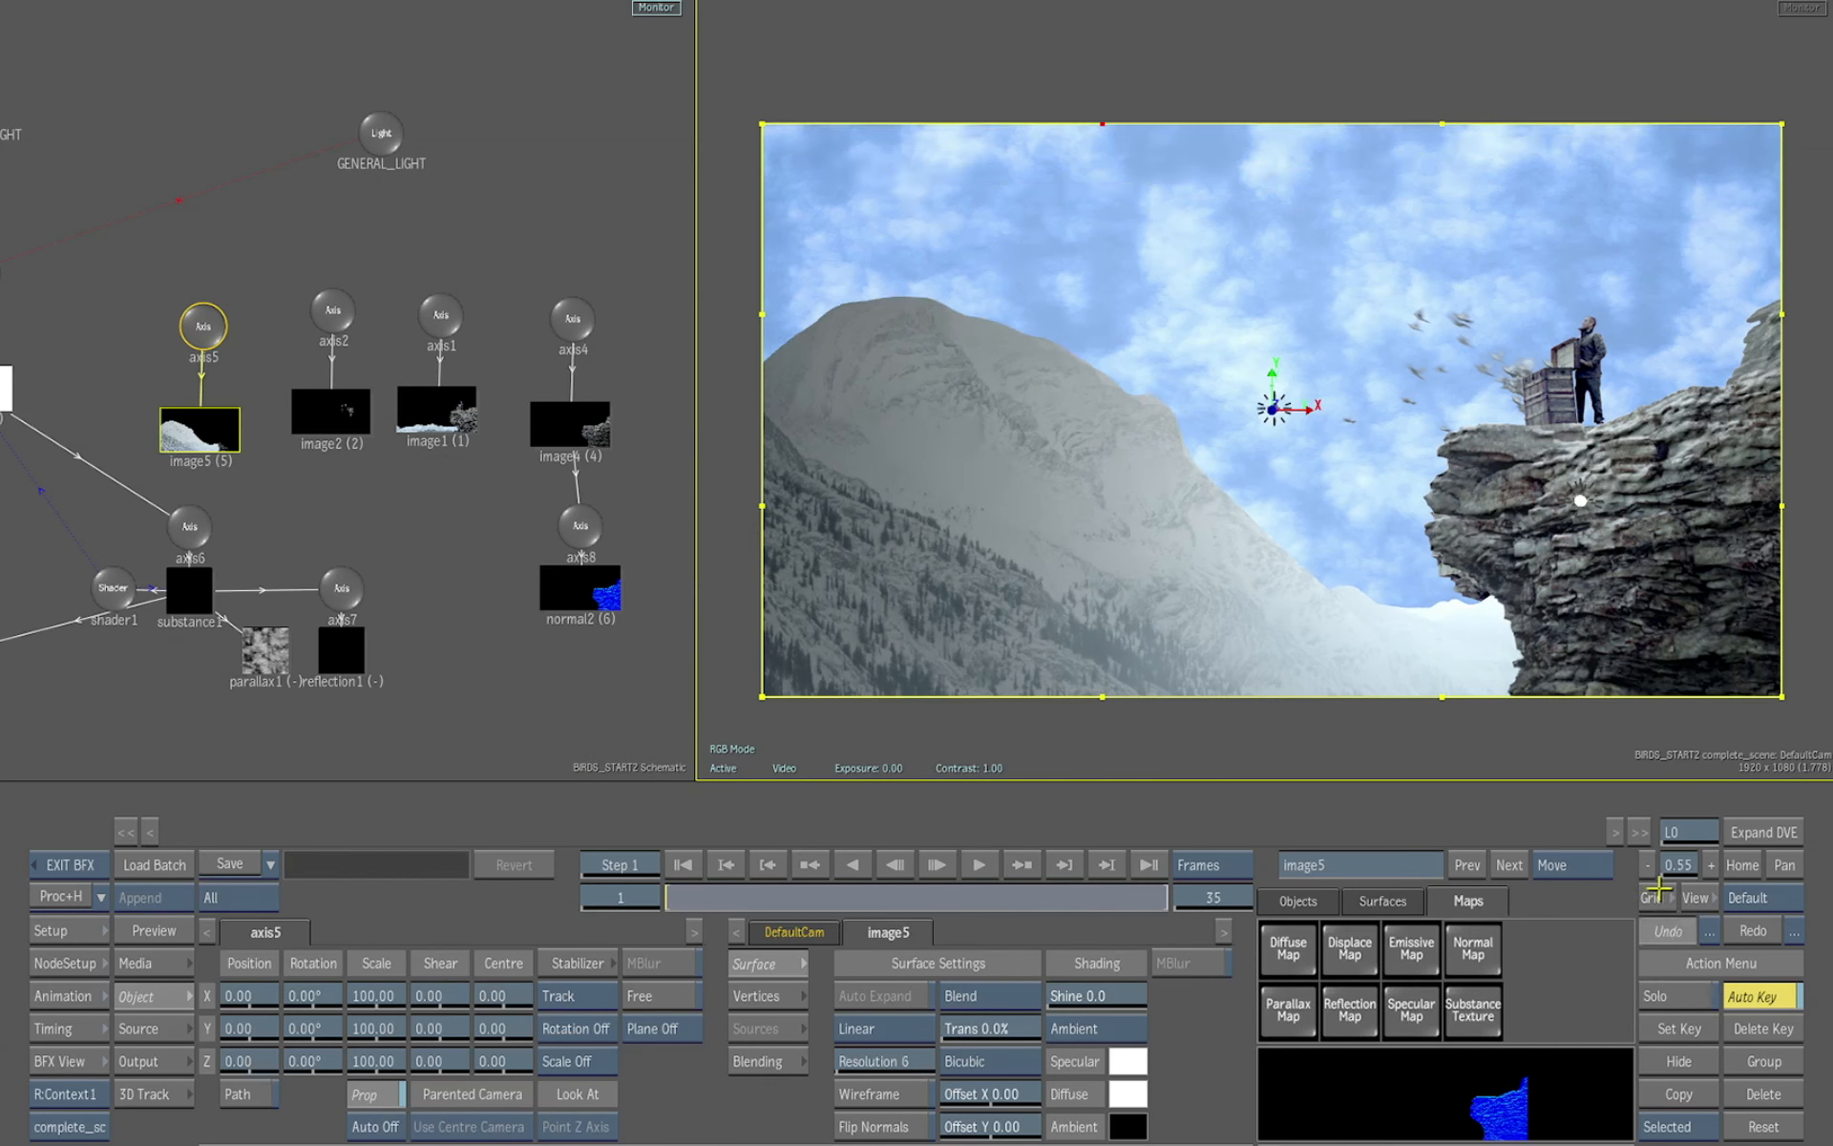
pyautogui.moveTo(1019, 46); pyautogui.dragTo(1510, 748)
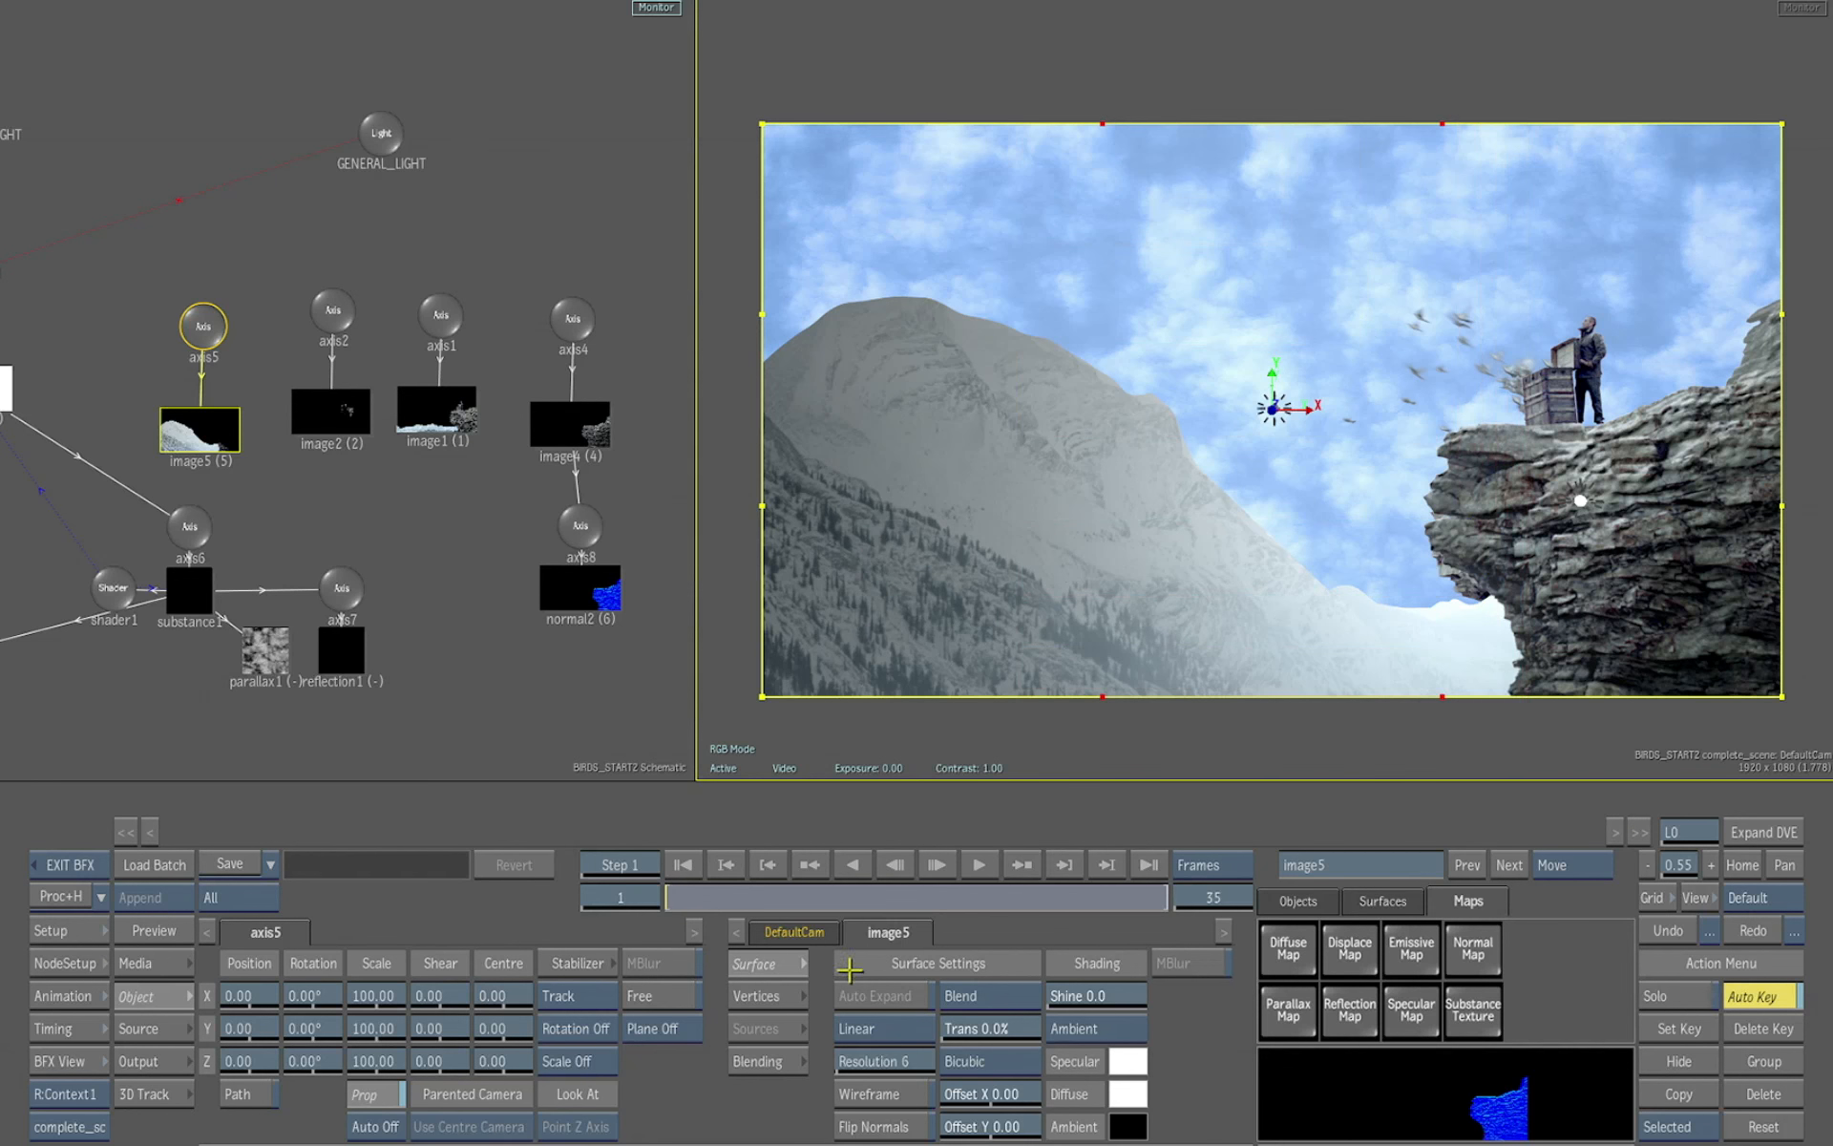
pyautogui.click(764, 996)
pyautogui.moveTo(1200, 1094); pyautogui.dragTo(1047, 1090)
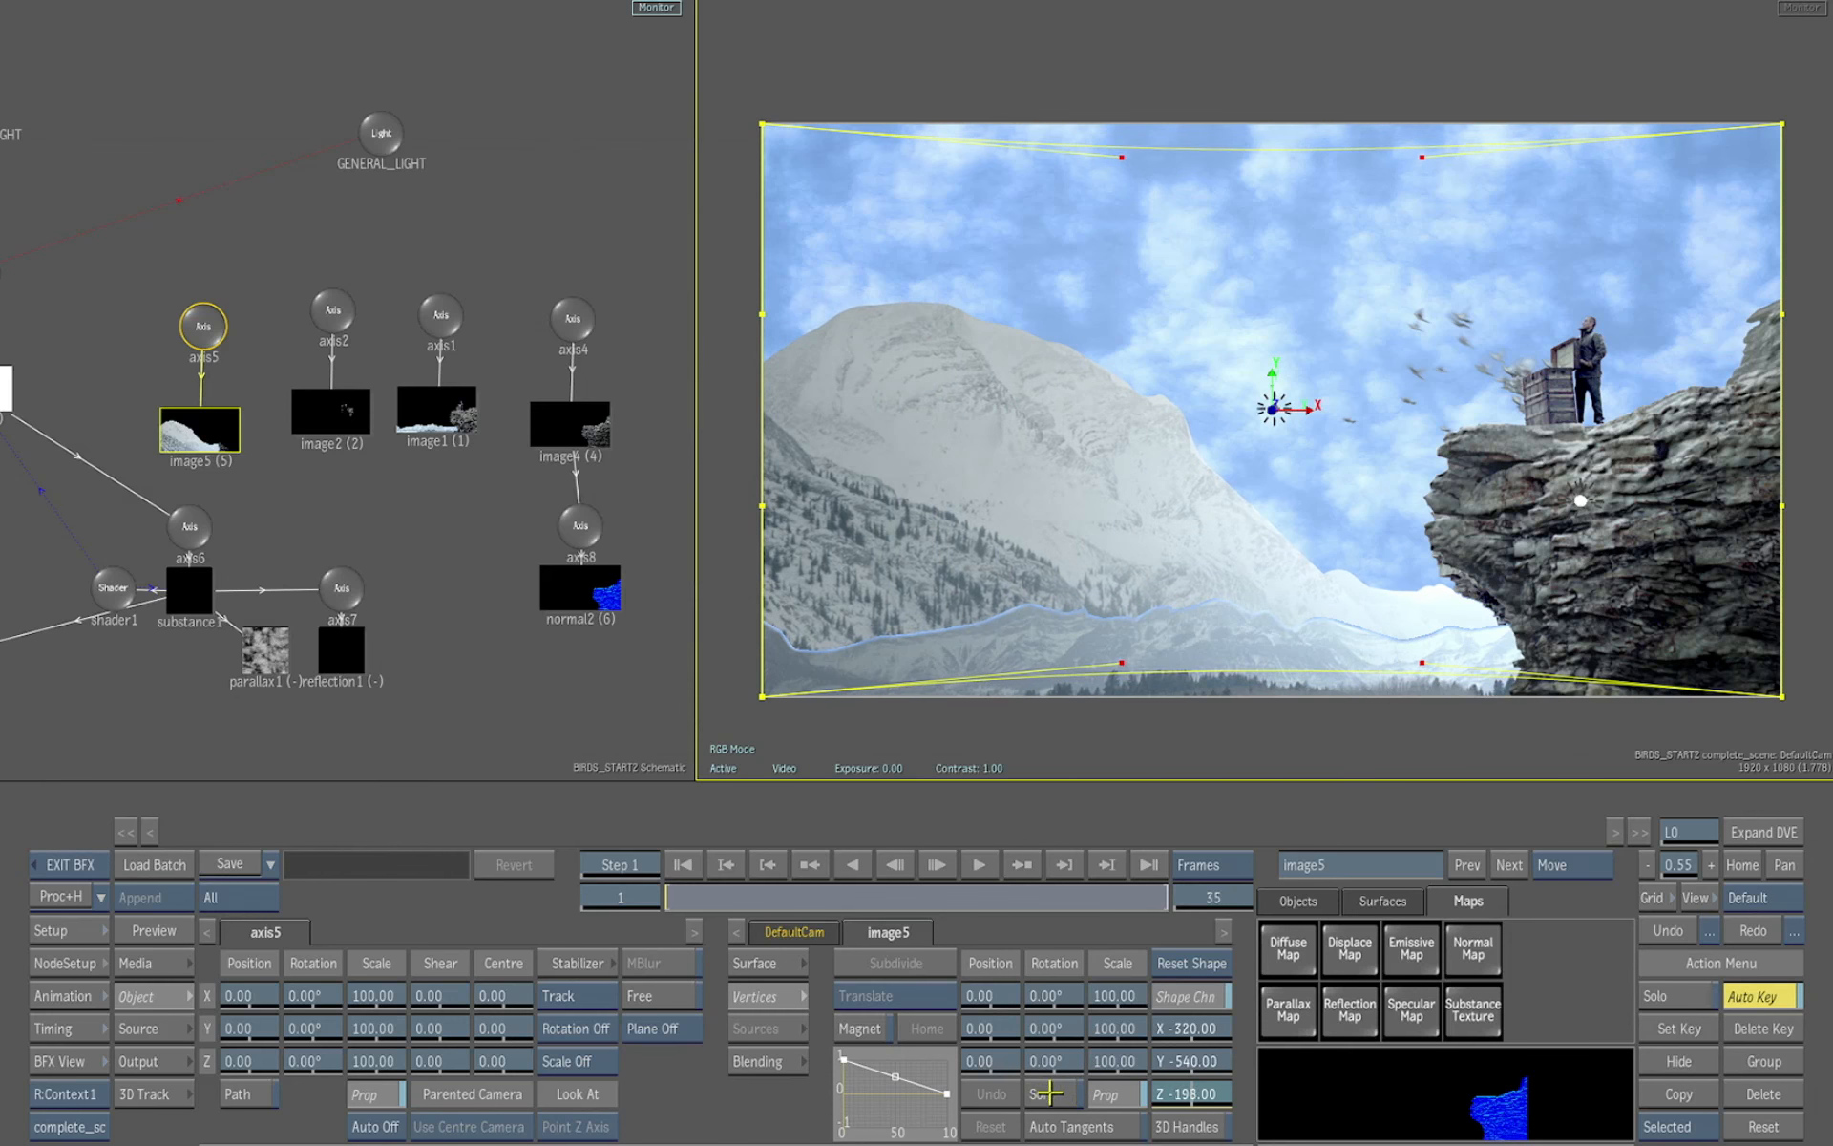
# Go to frame 35 and add a new light to the Action scene
pyautogui.click(162, 963)
pyautogui.moveTo(189, 963)
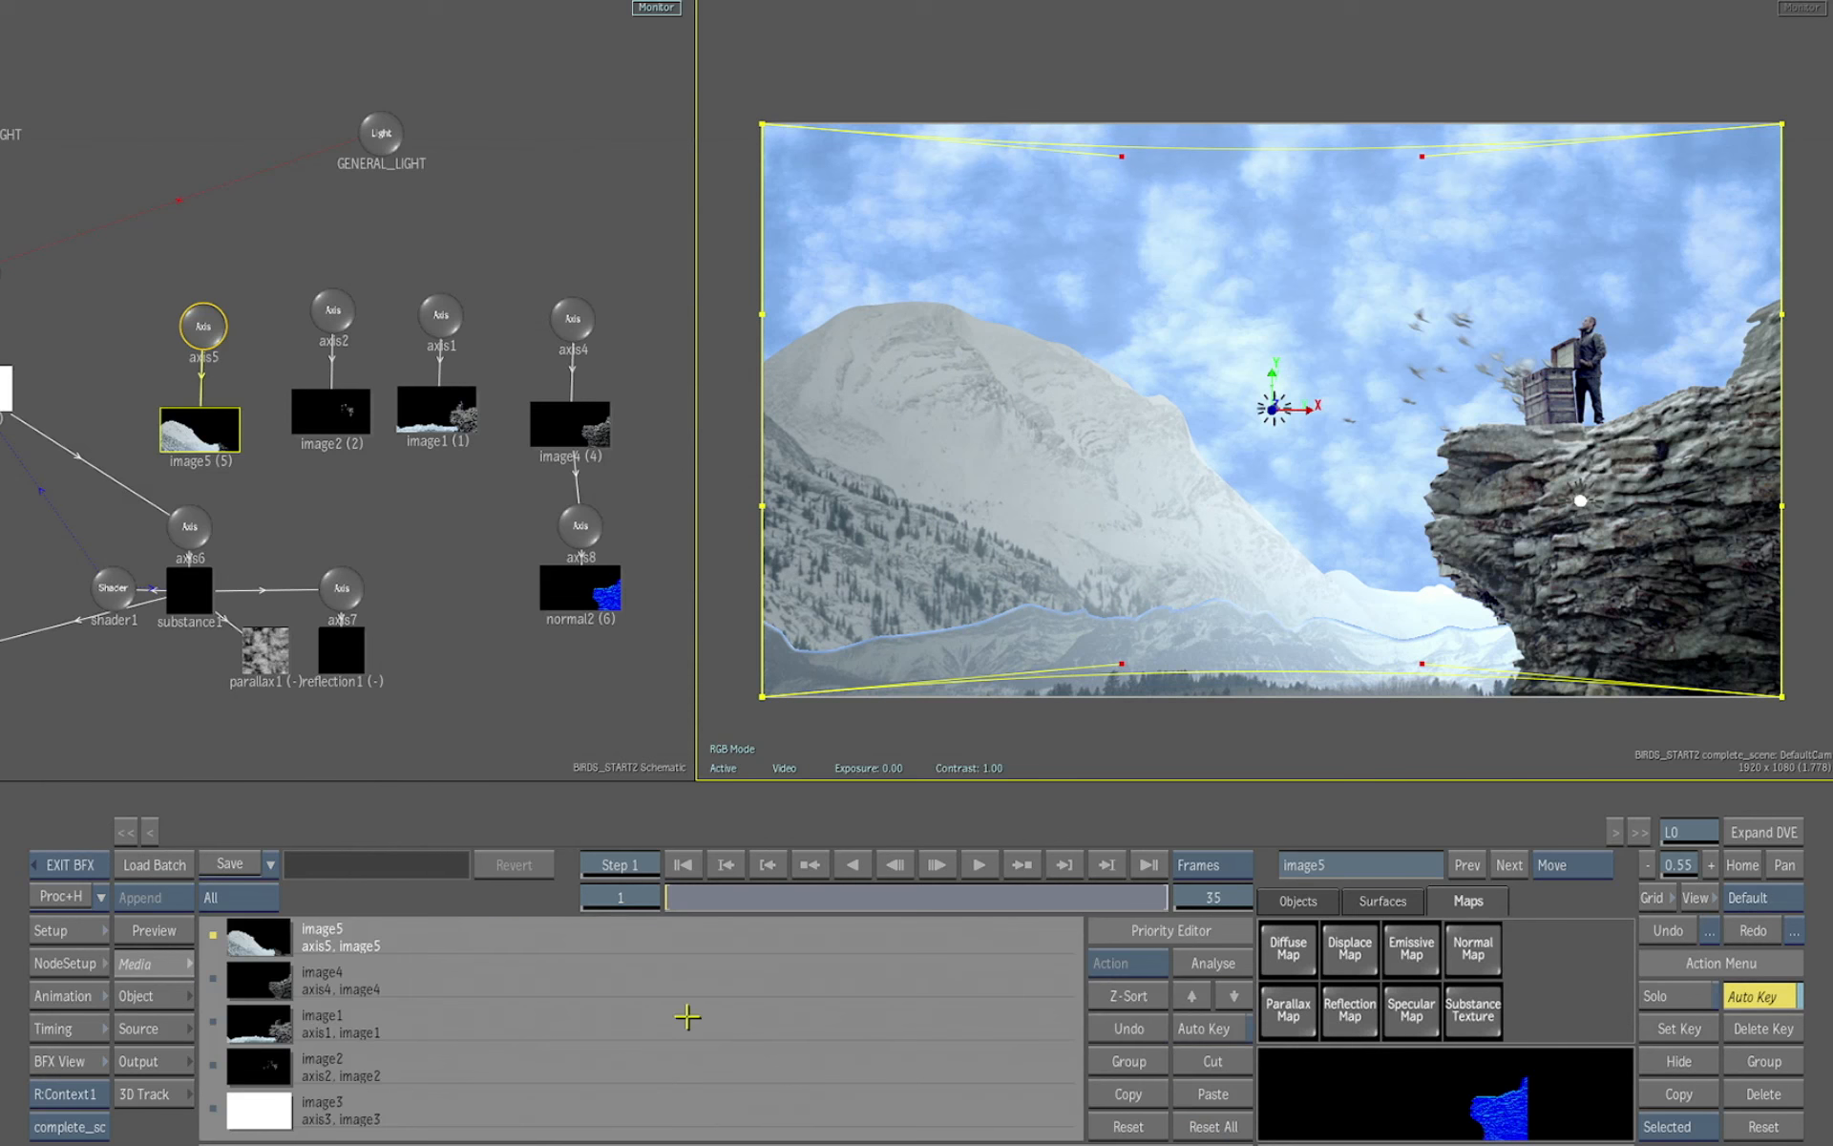
pyautogui.click(1234, 996)
pyautogui.click(1234, 996)
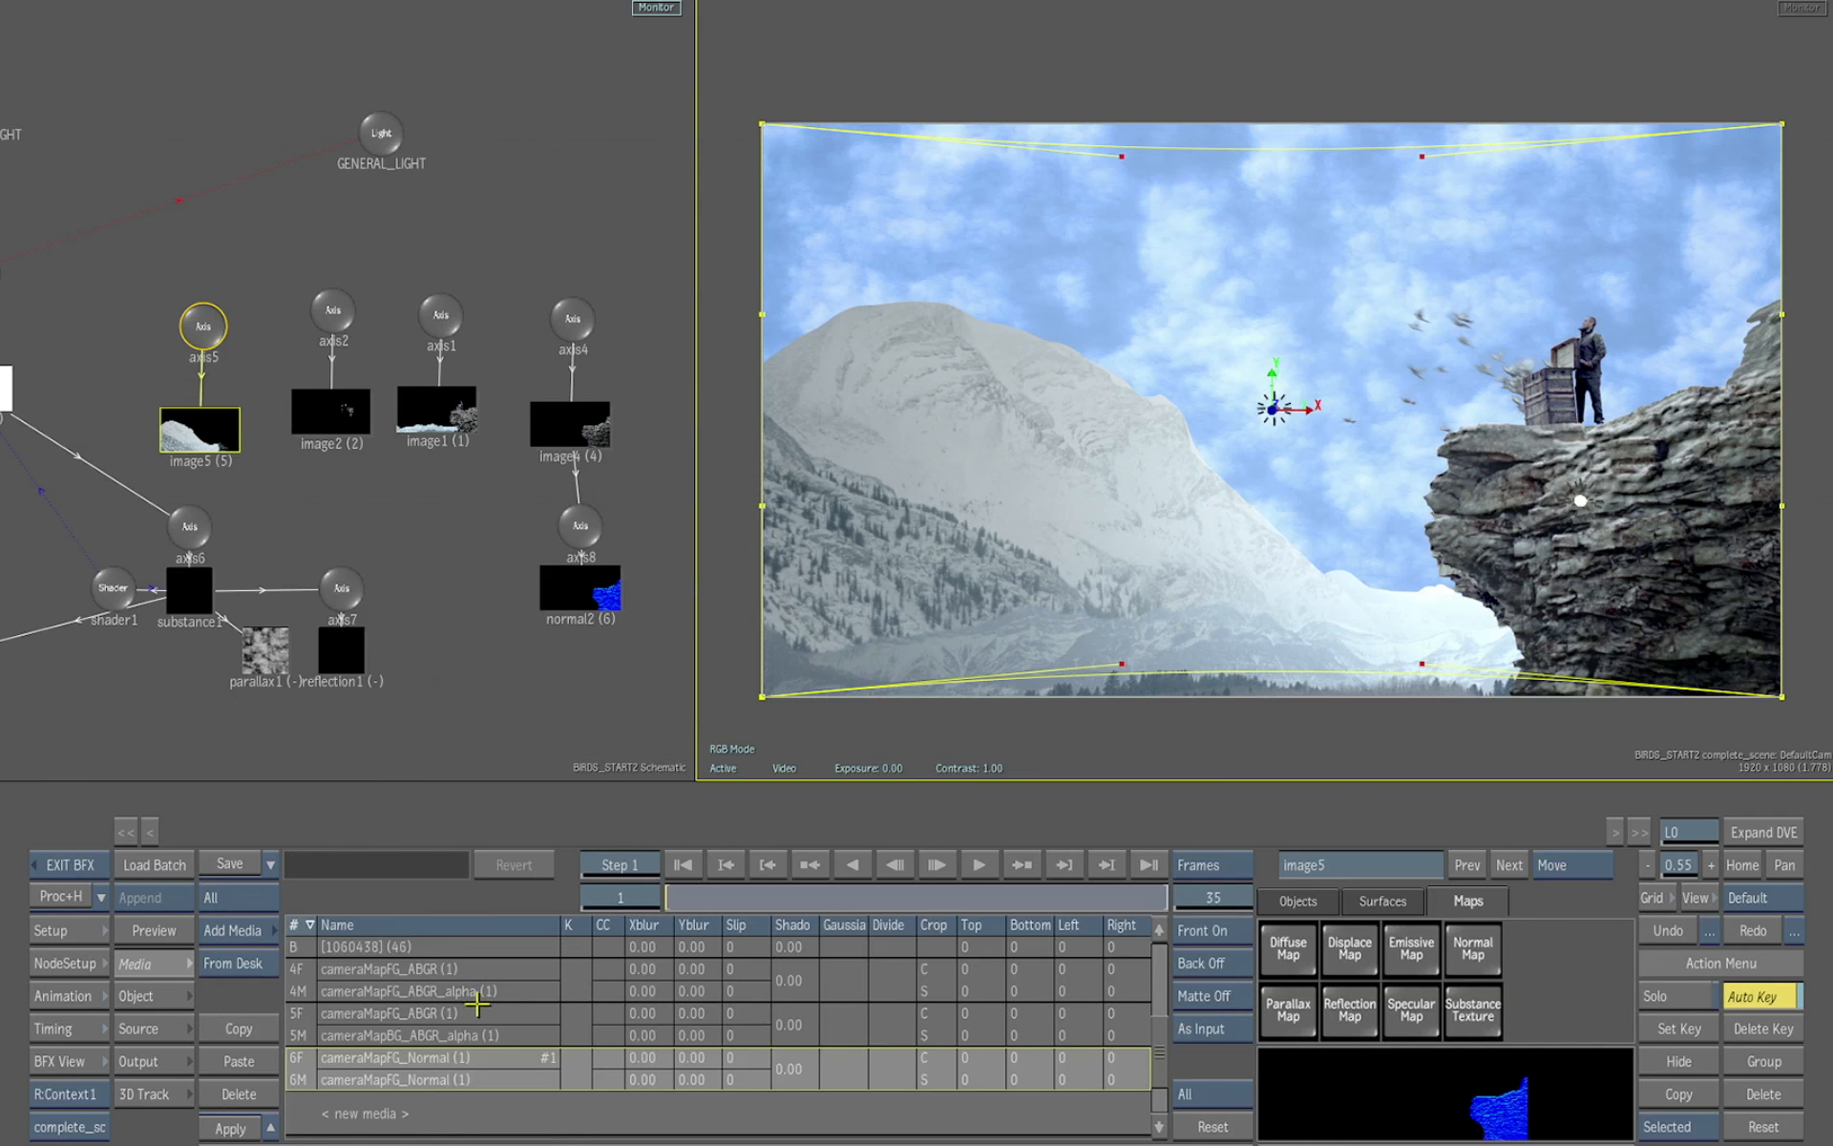
pyautogui.moveTo(750, 892); pyautogui.dragTo(1041, 889)
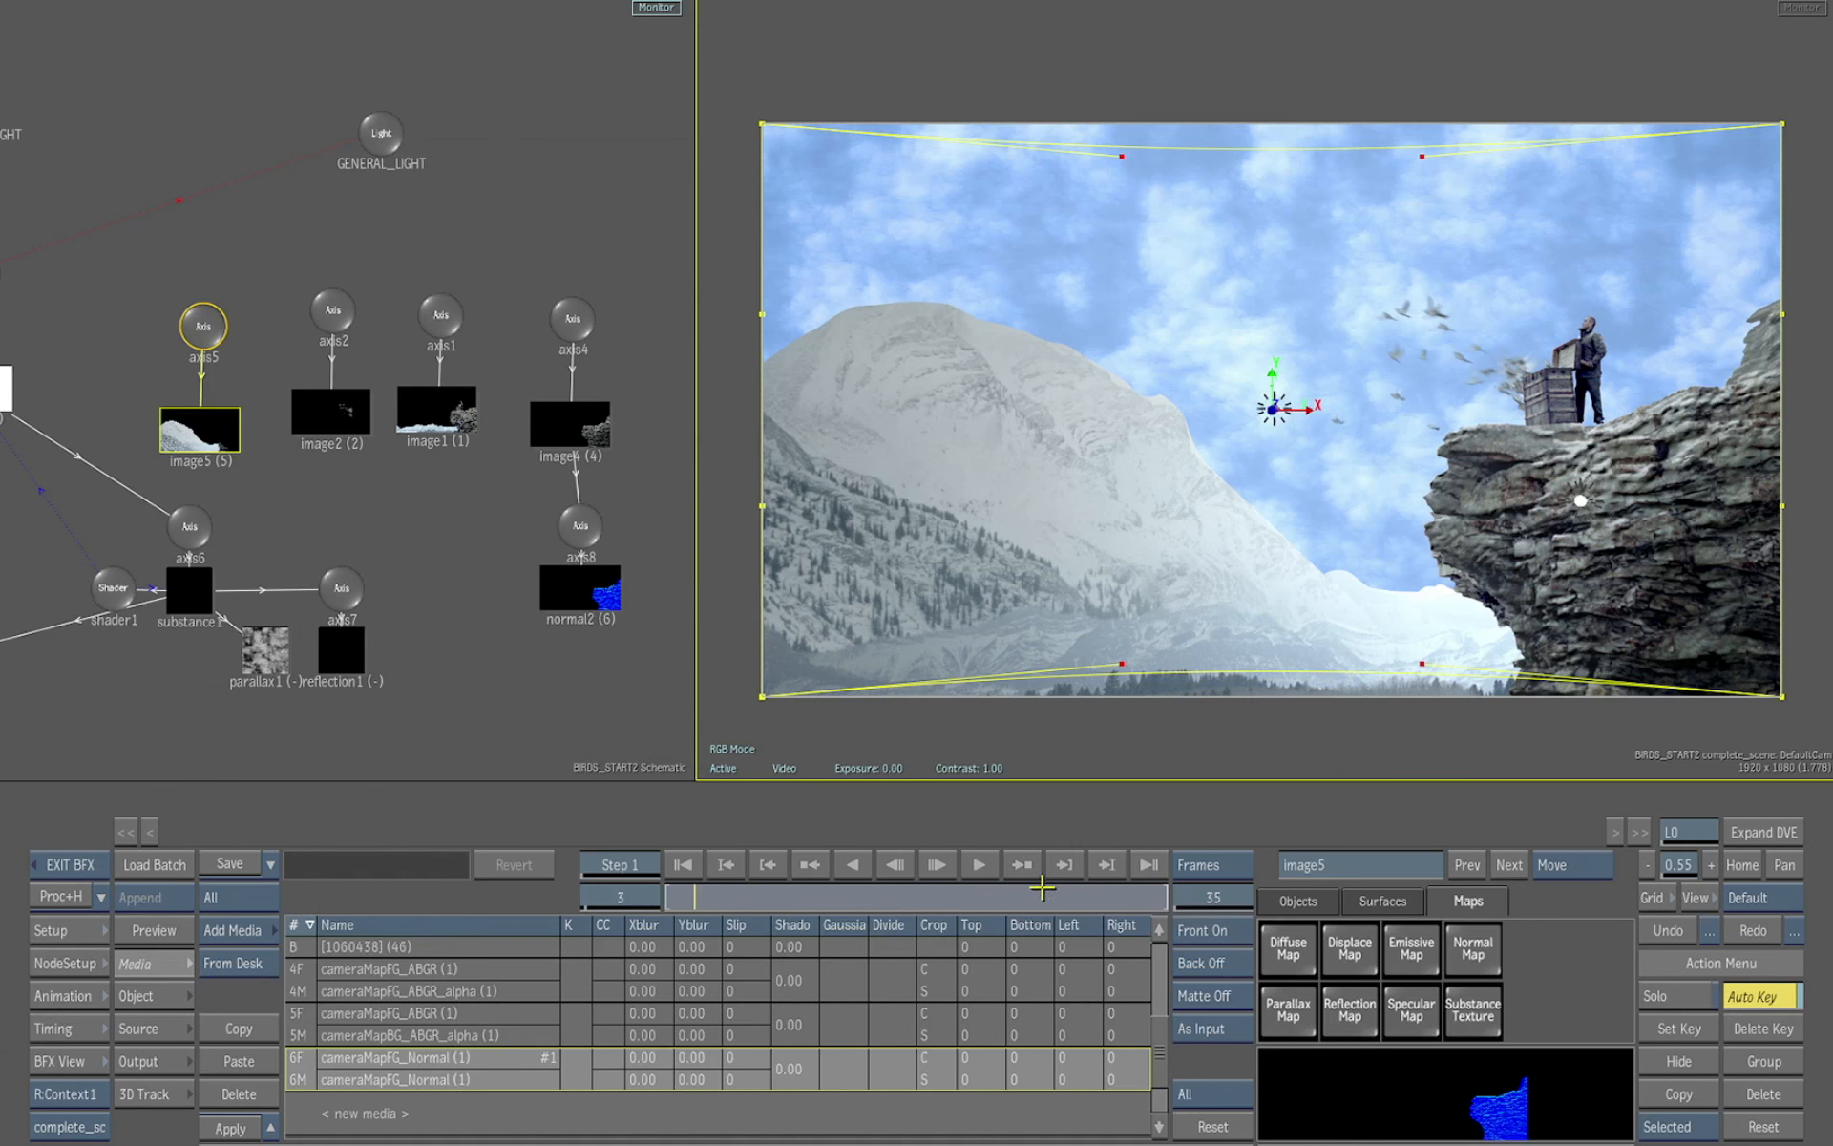
pyautogui.moveTo(1189, 888); pyautogui.dragTo(1273, 880)
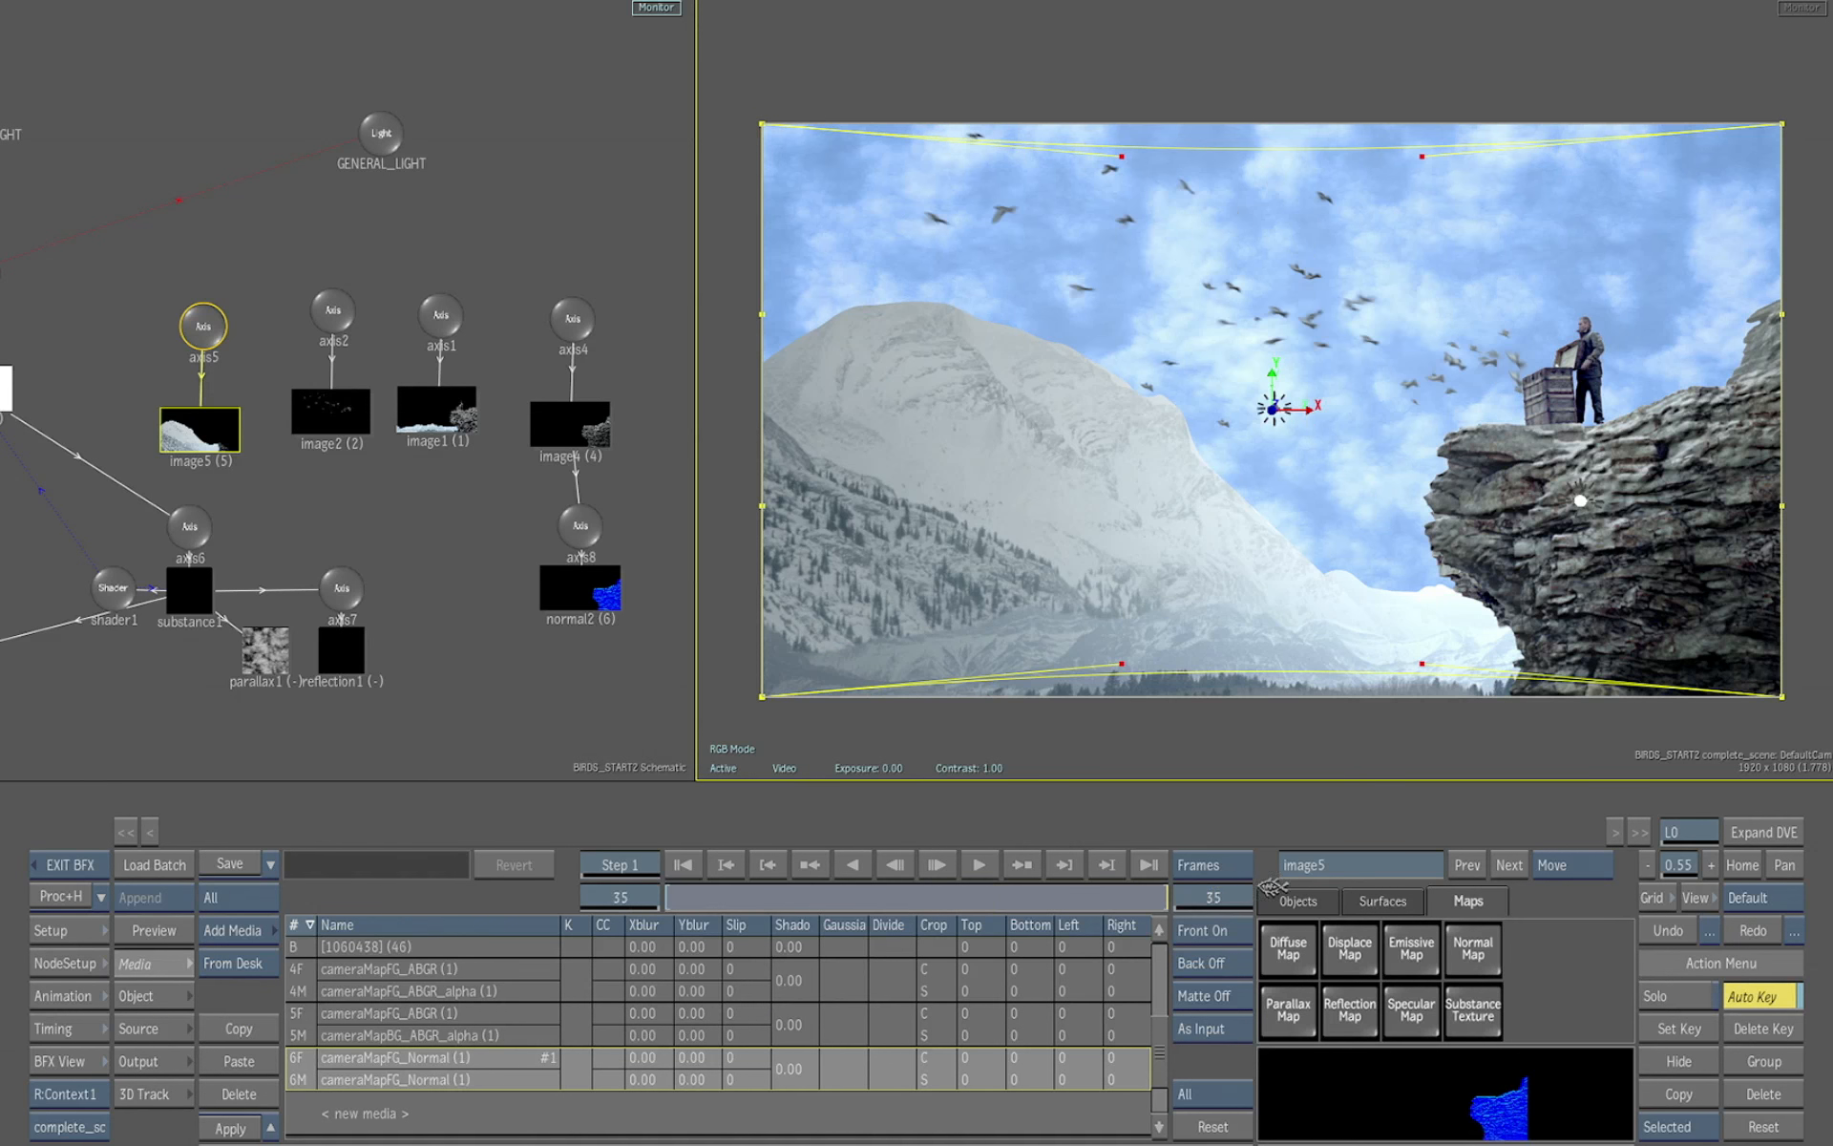
pyautogui.click(1305, 899)
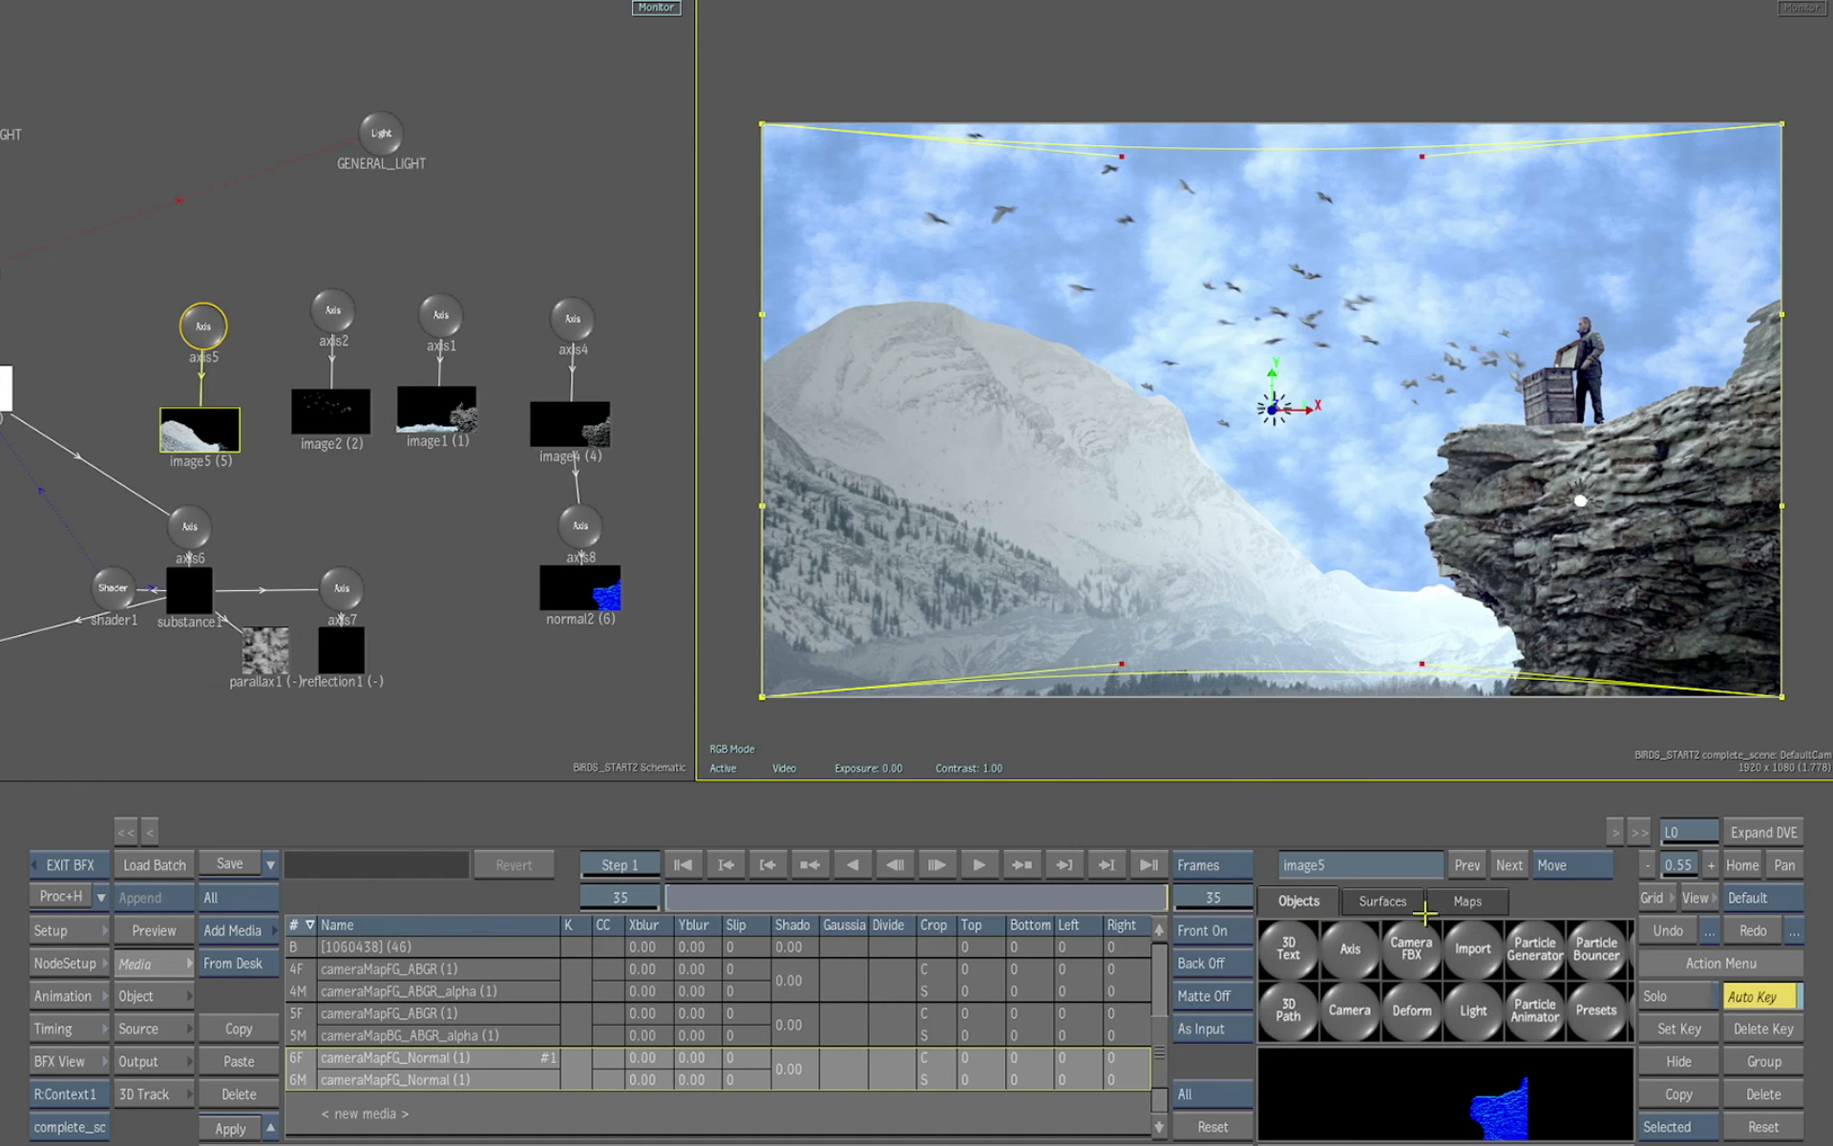
pyautogui.click(1479, 1026)
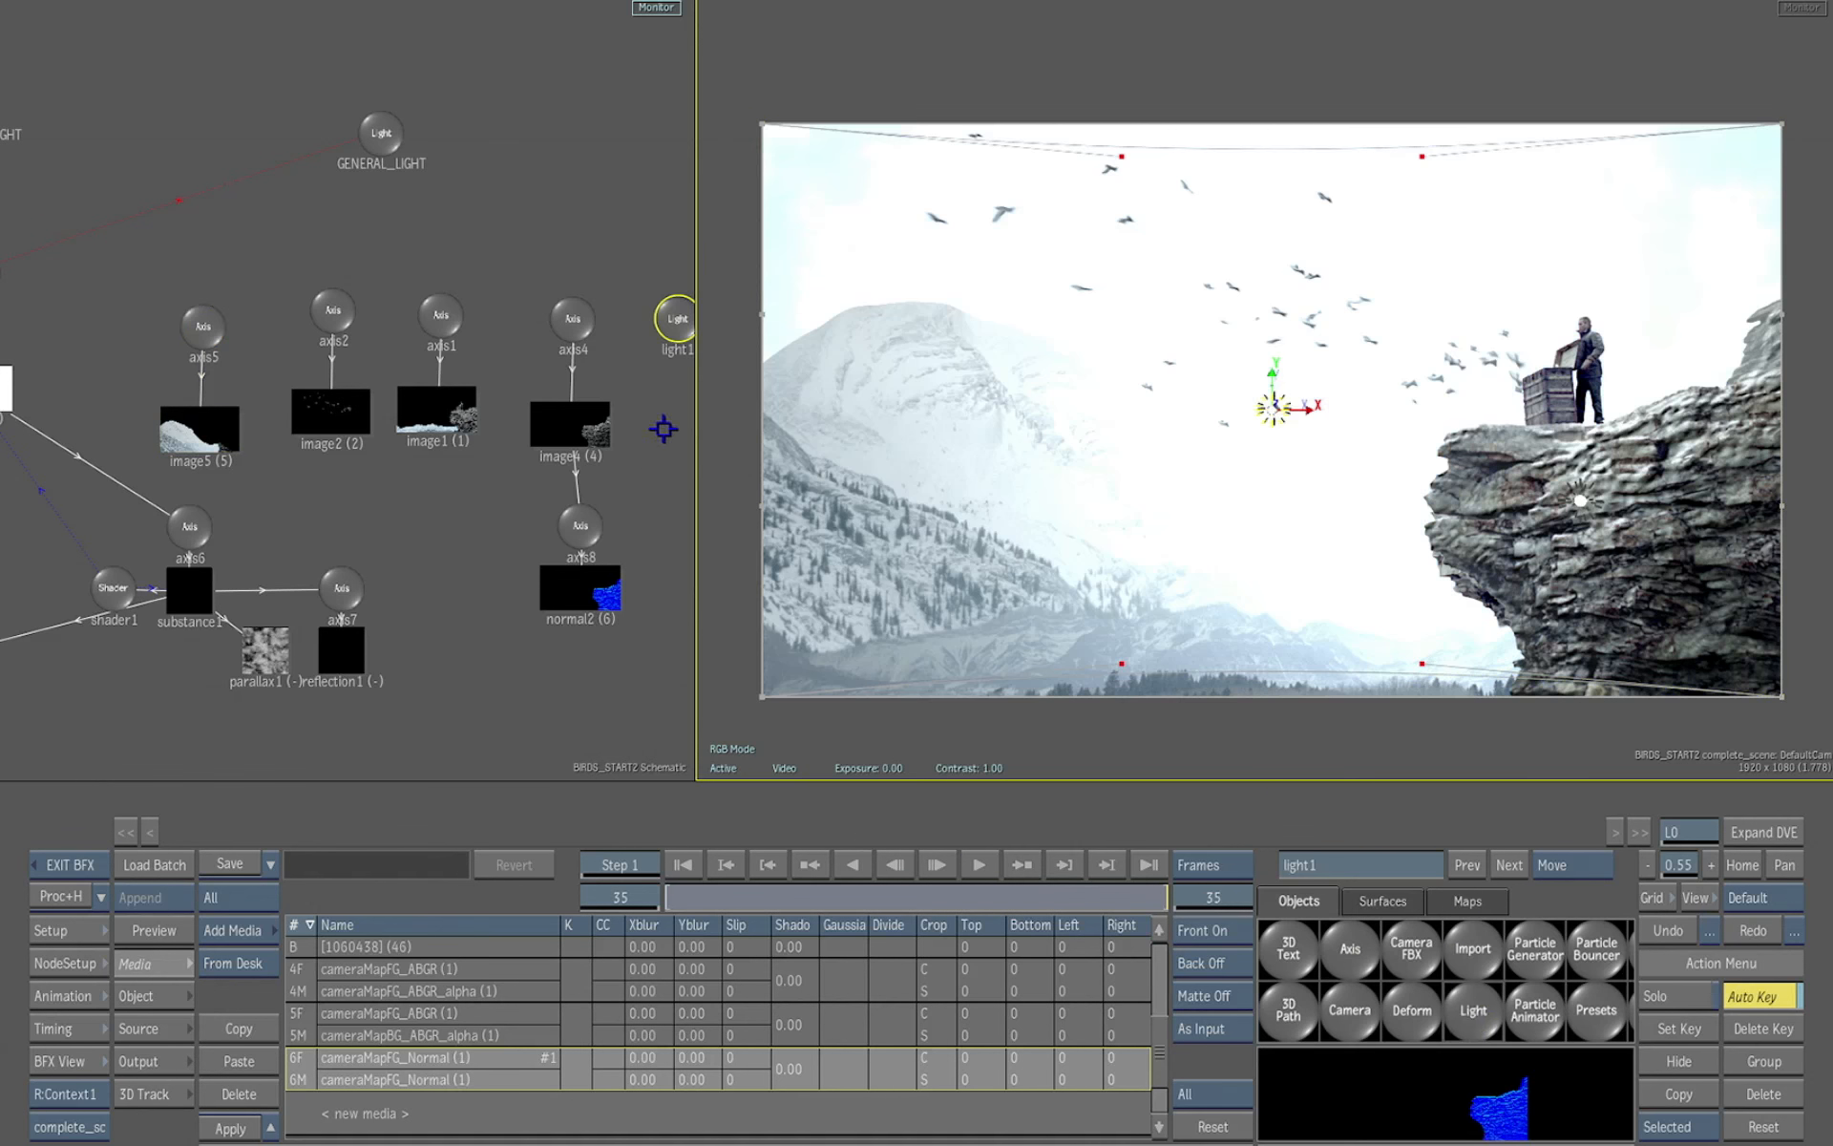
# Place light1 at about X 94, Y -221, Z 806 and set Intensity 56%, Spread 57° and Falloff 11%
pyautogui.moveTo(676, 319); pyautogui.dragTo(619, 241)
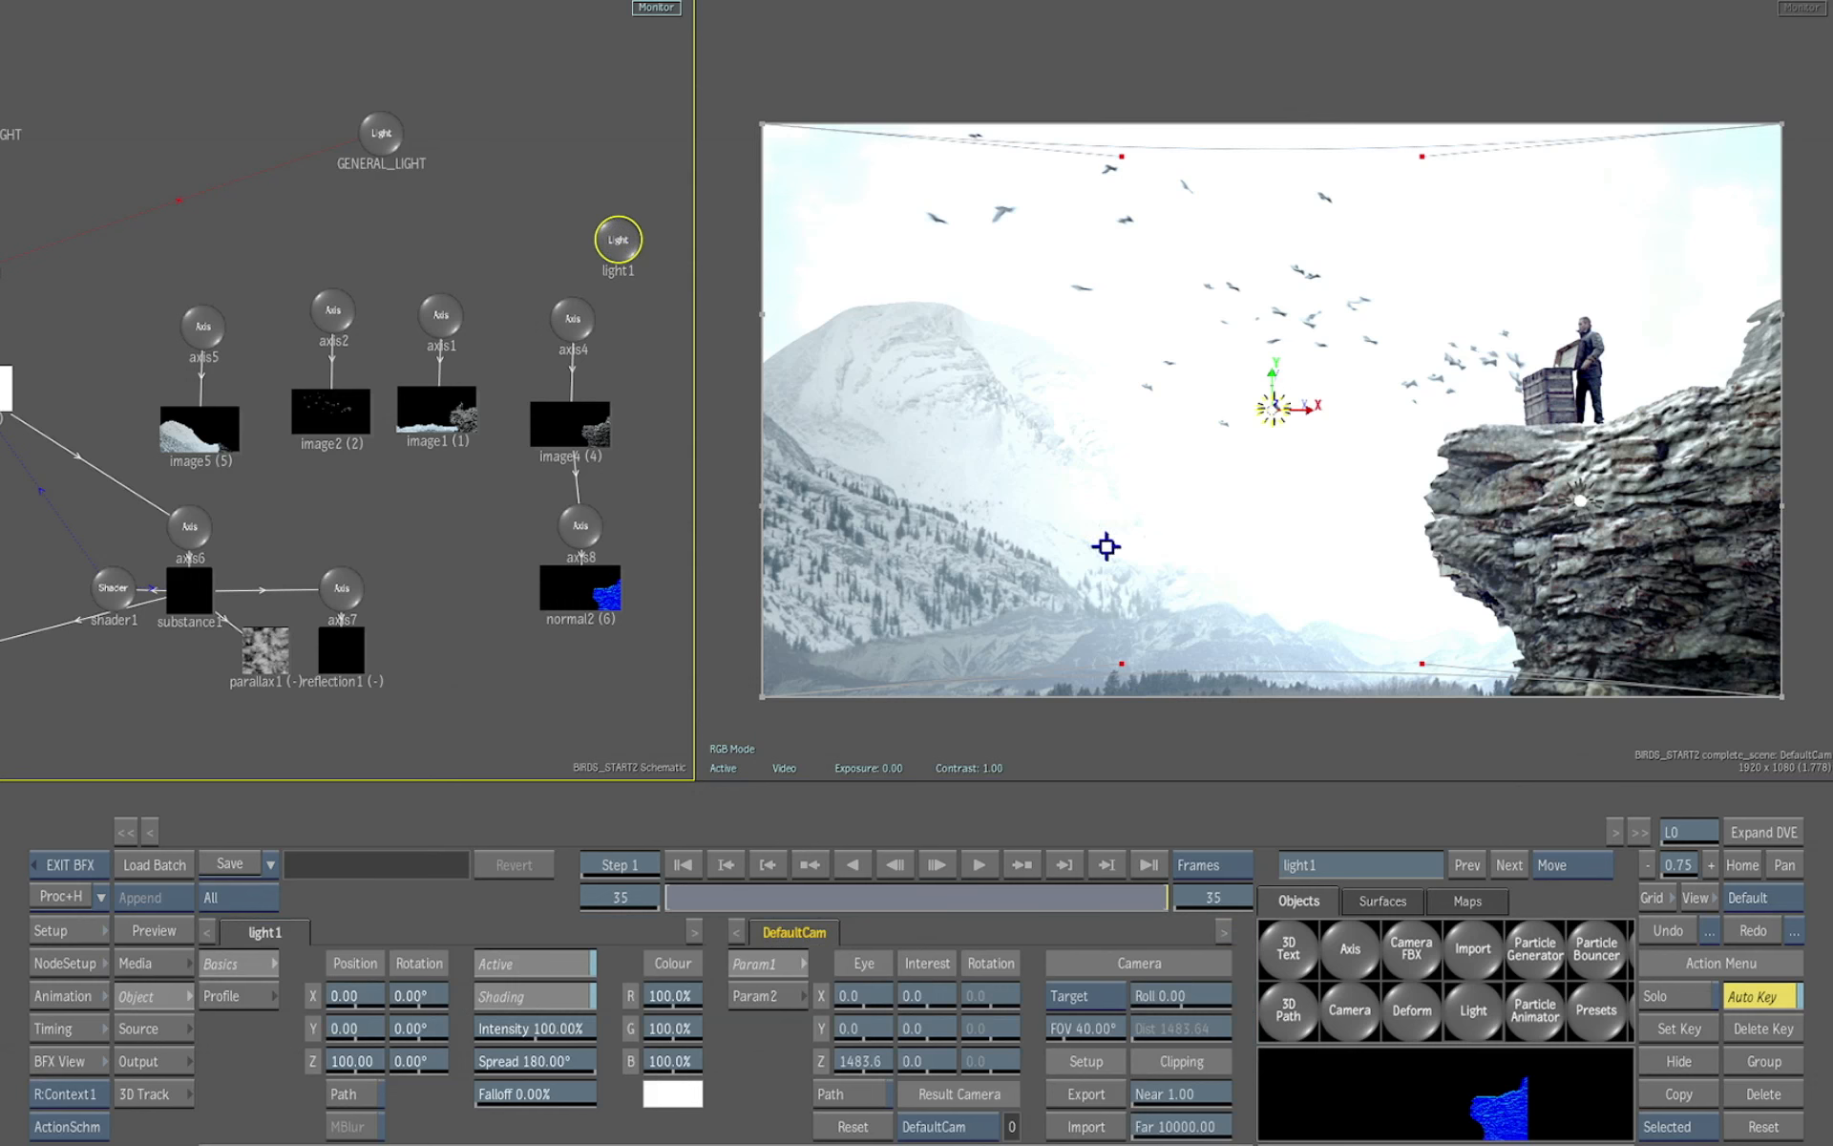
pyautogui.moveTo(573, 1061)
pyautogui.mouseDown()
pyautogui.moveTo(477, 1061)
pyautogui.moveTo(506, 1094)
pyautogui.moveTo(565, 1095)
pyautogui.mouseUp()
pyautogui.moveTo(357, 1062); pyautogui.dragTo(844, 972)
pyautogui.moveTo(1281, 450); pyautogui.dragTo(1383, 667)
pyautogui.moveTo(571, 1027); pyautogui.dragTo(525, 1025)
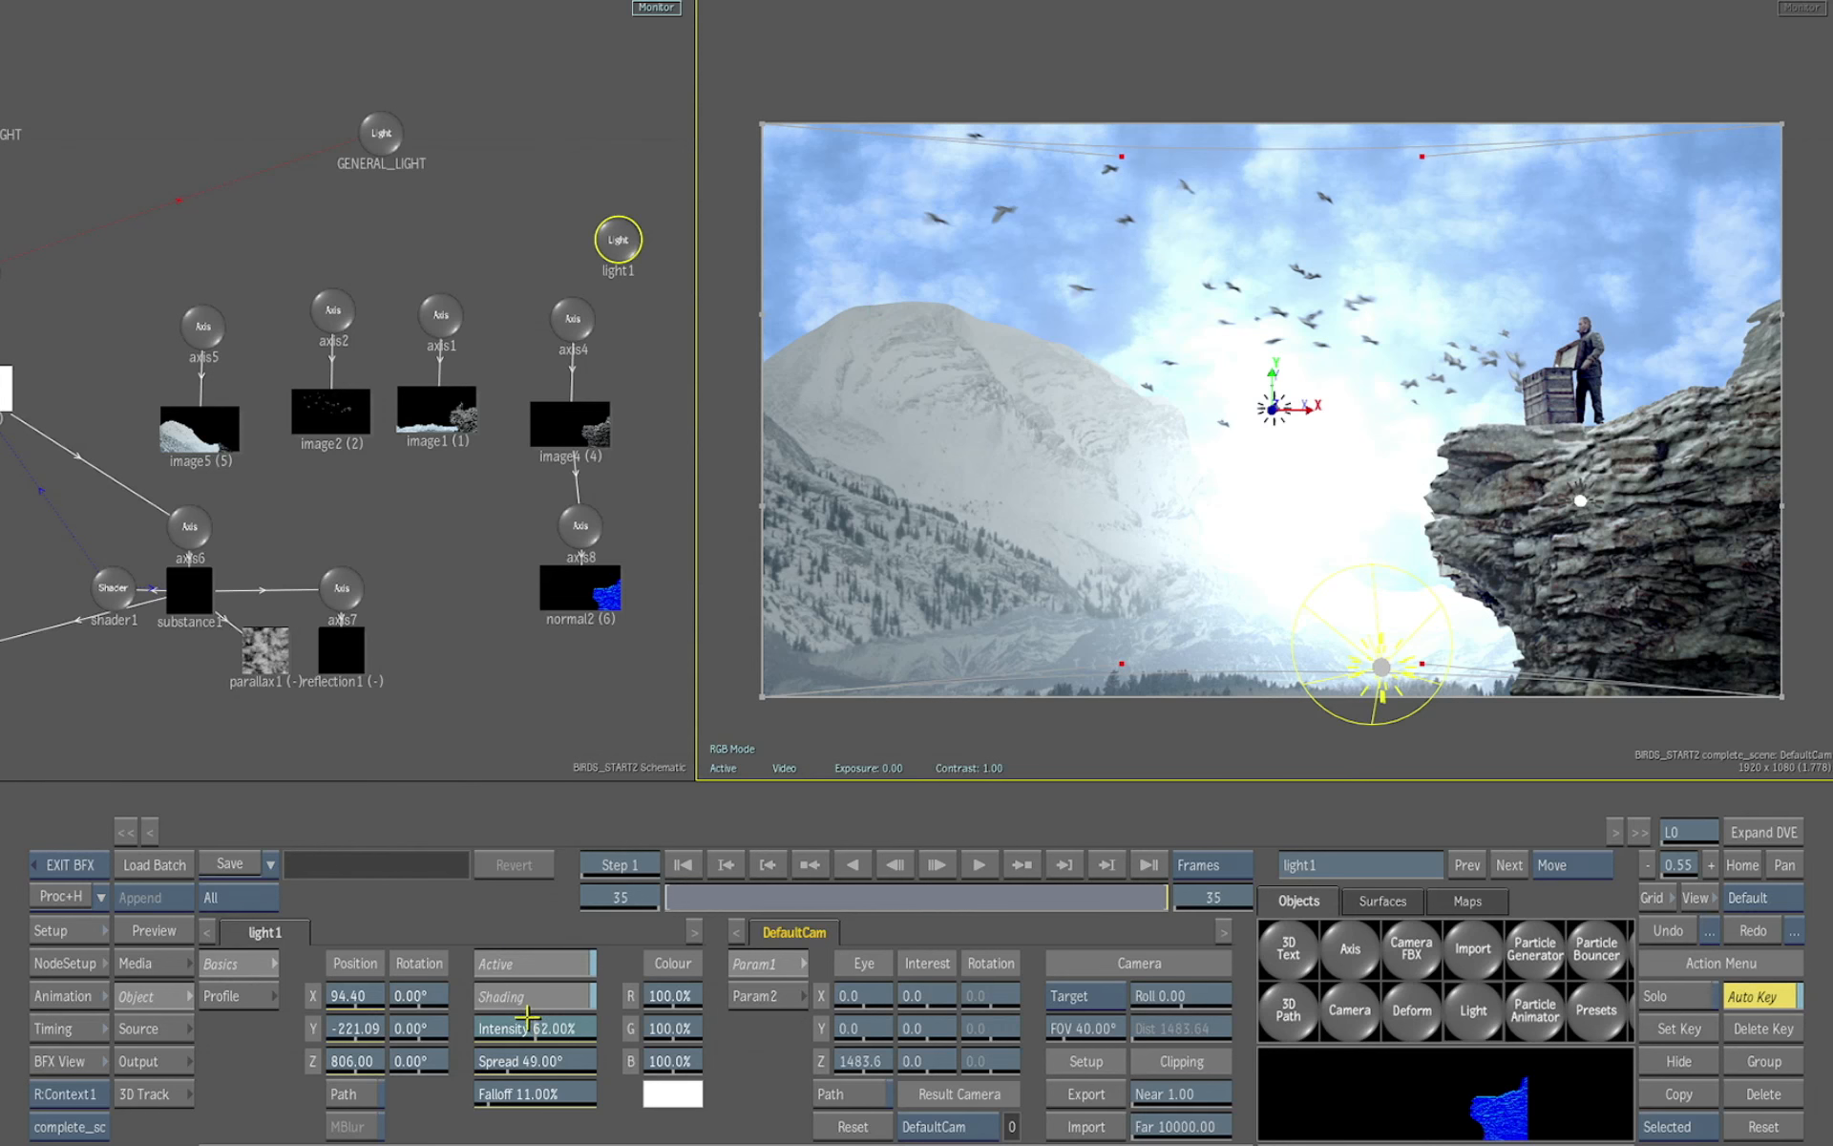
pyautogui.moveTo(527, 1018); pyautogui.dragTo(597, 998)
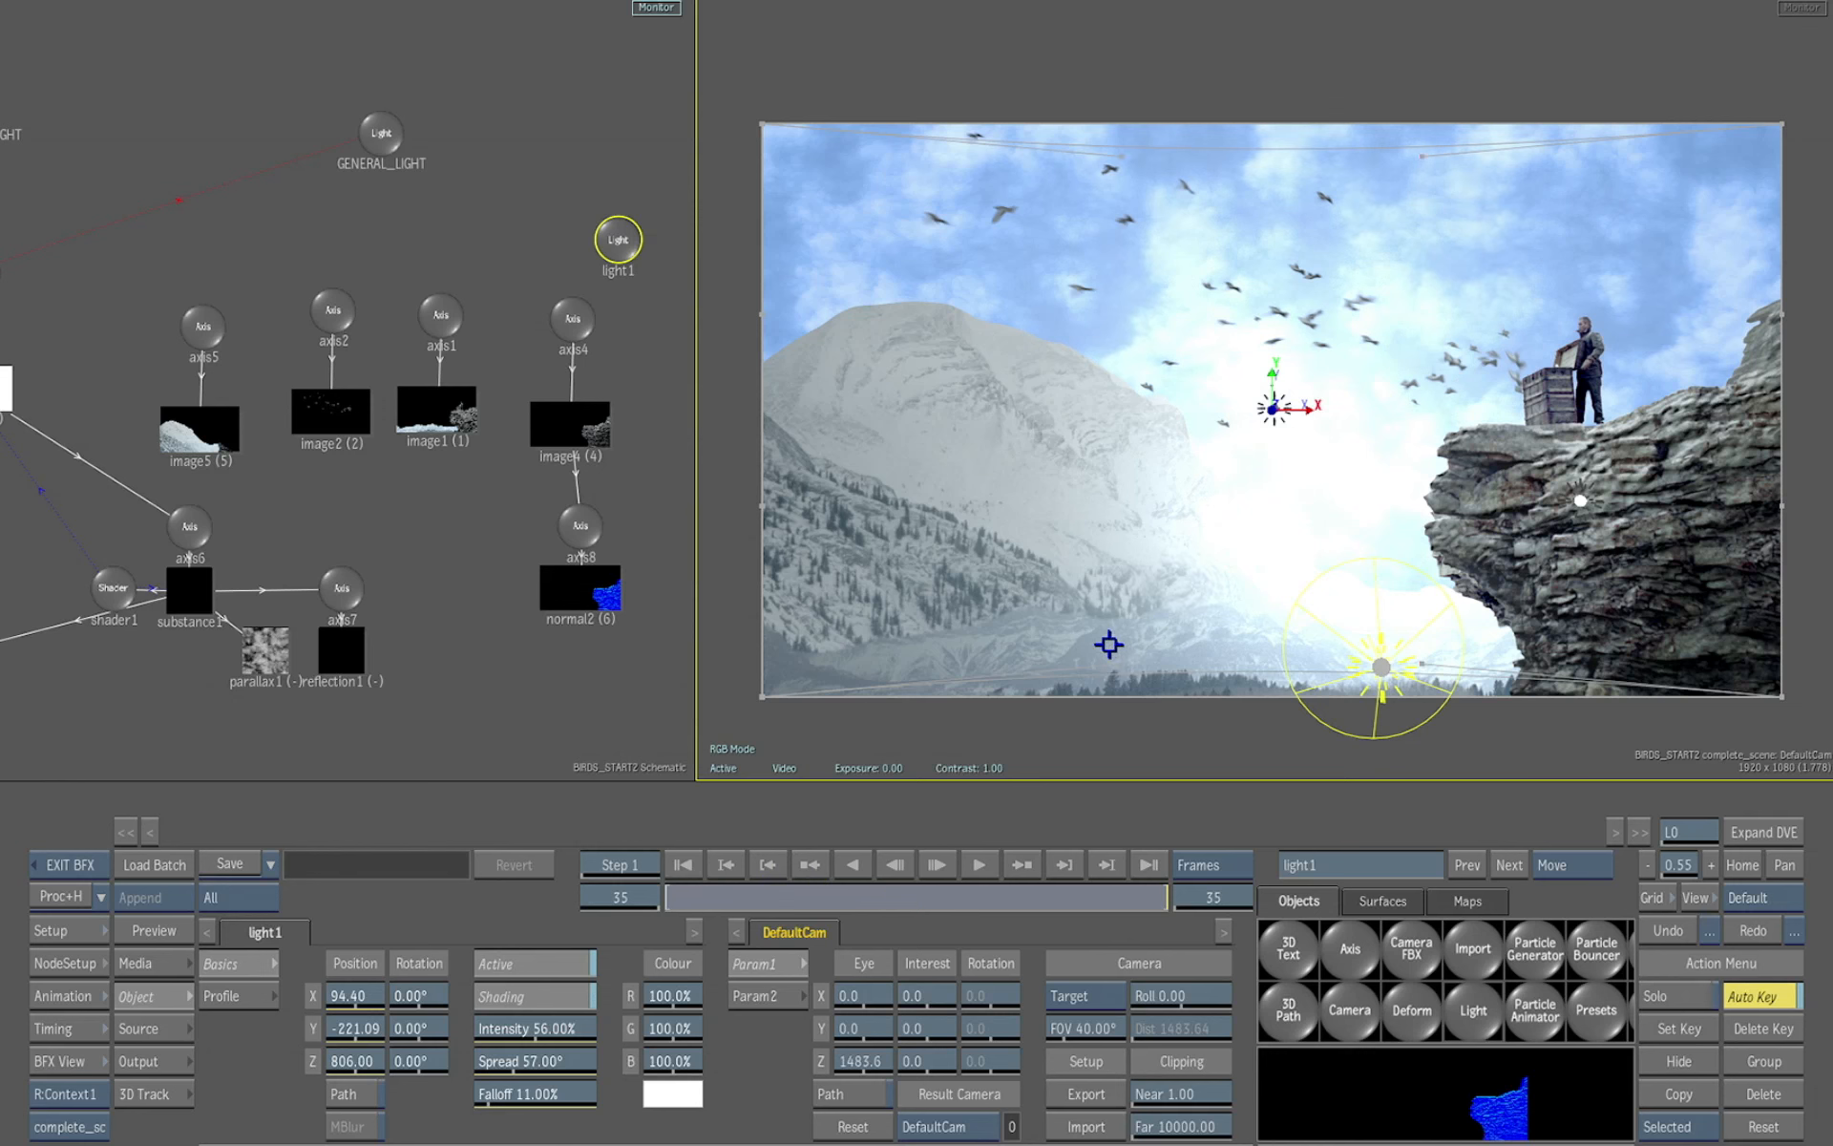
# Inspect the new light's placement in the working camera's perspective view, then return to the default camera
pyautogui.press('F8')
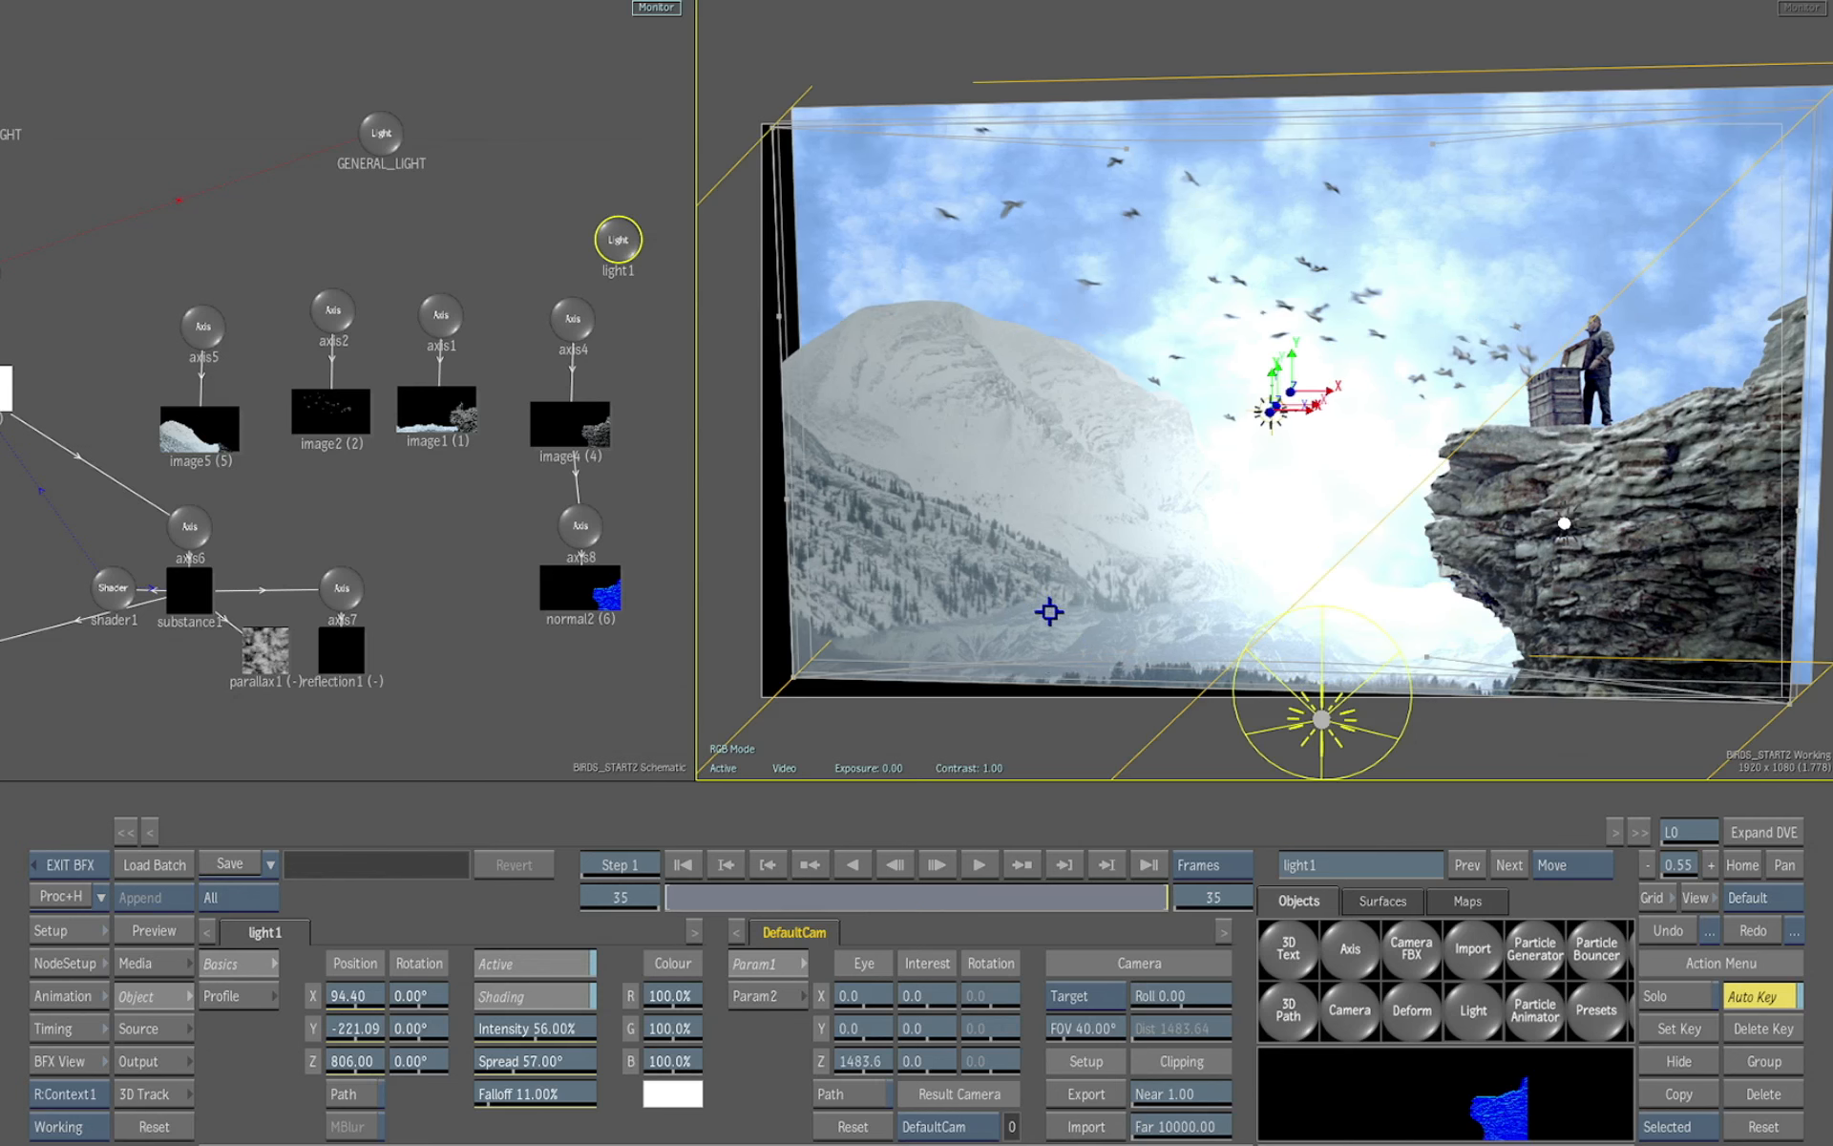
pyautogui.moveTo(1487, 653); pyautogui.dragTo(1091, 627)
pyautogui.moveTo(1554, 539); pyautogui.dragTo(783, 606)
pyautogui.moveTo(1191, 597)
pyautogui.mouseDown()
pyautogui.moveTo(957, 630)
pyautogui.moveTo(749, 626)
pyautogui.moveTo(1265, 536)
pyautogui.moveTo(863, 634)
pyautogui.moveTo(1113, 573)
pyautogui.moveTo(974, 605)
pyautogui.moveTo(1006, 622)
pyautogui.moveTo(1166, 598)
pyautogui.moveTo(1077, 599)
pyautogui.moveTo(1576, 614)
pyautogui.moveTo(1216, 667)
pyautogui.moveTo(887, 651)
pyautogui.moveTo(1212, 605)
pyautogui.moveTo(1195, 599)
pyautogui.mouseUp()
pyautogui.press('F4')
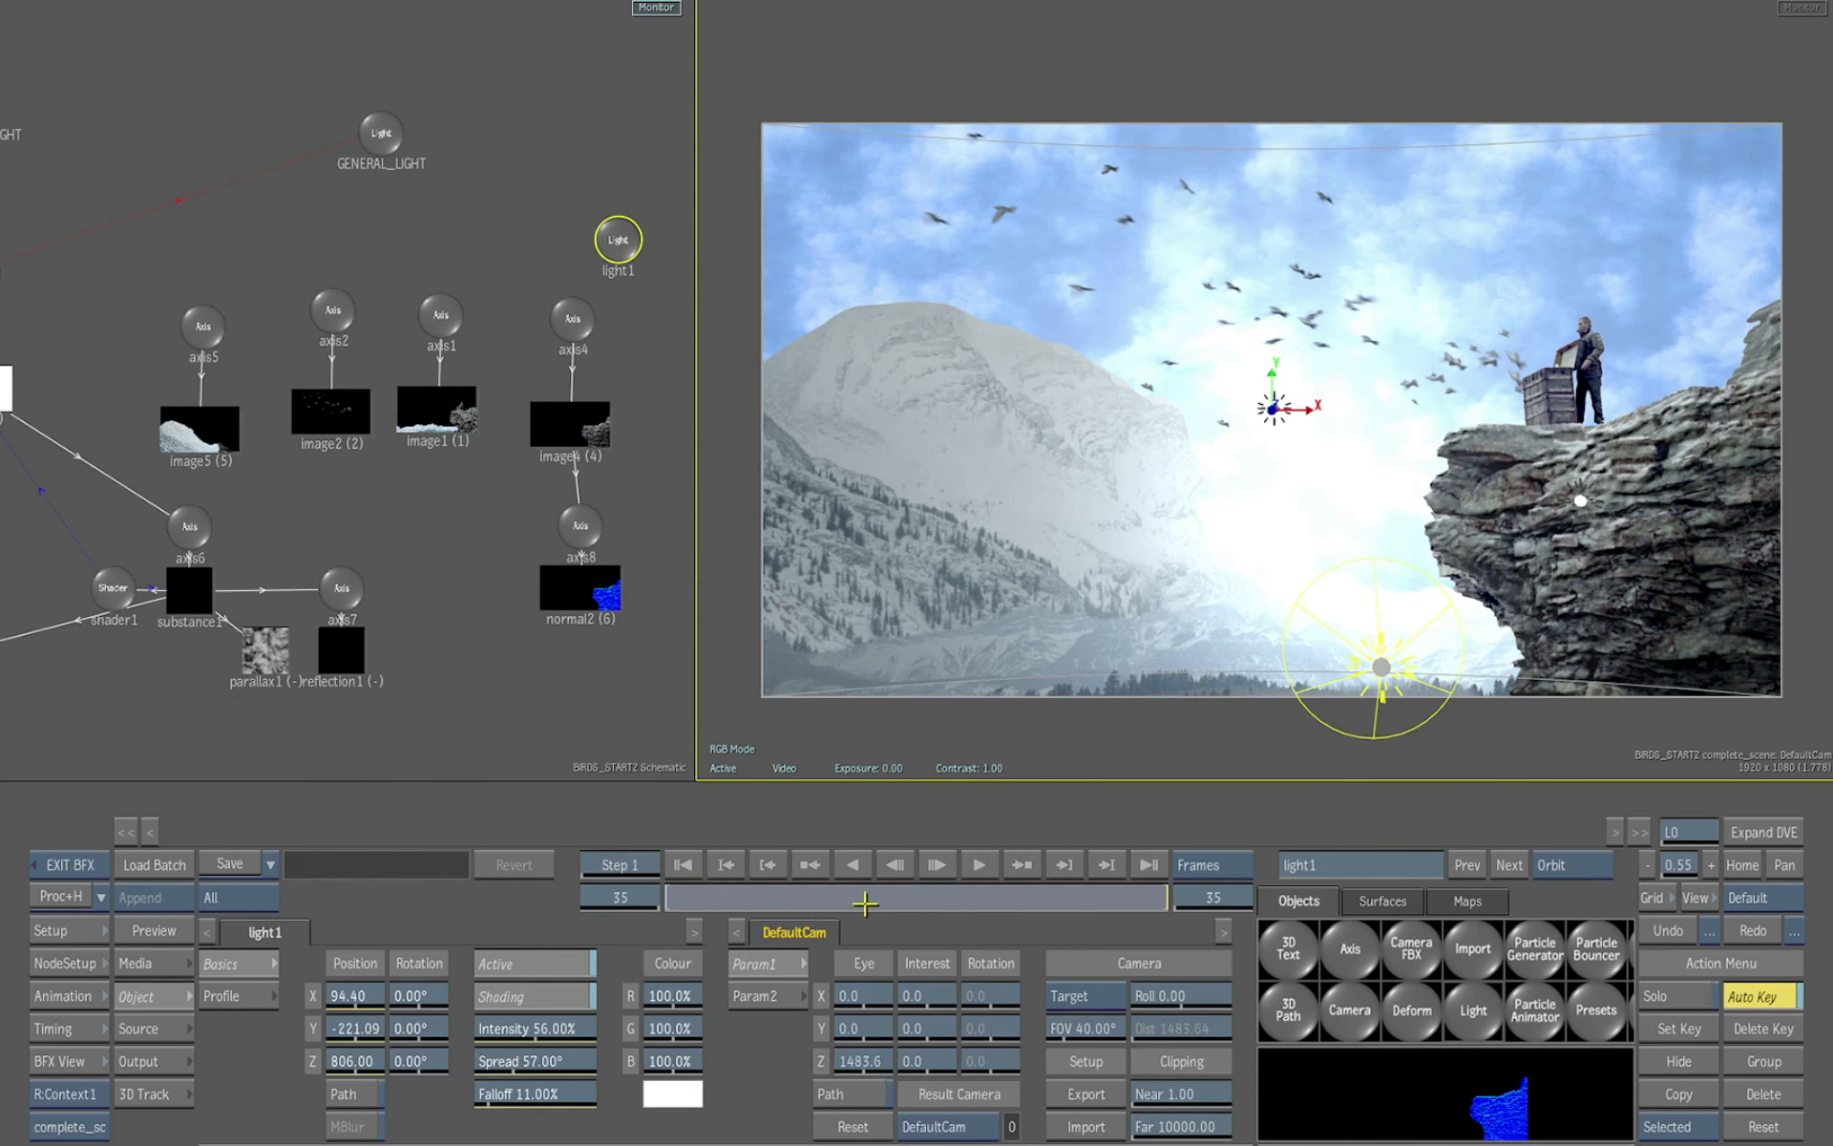
pyautogui.press('m')
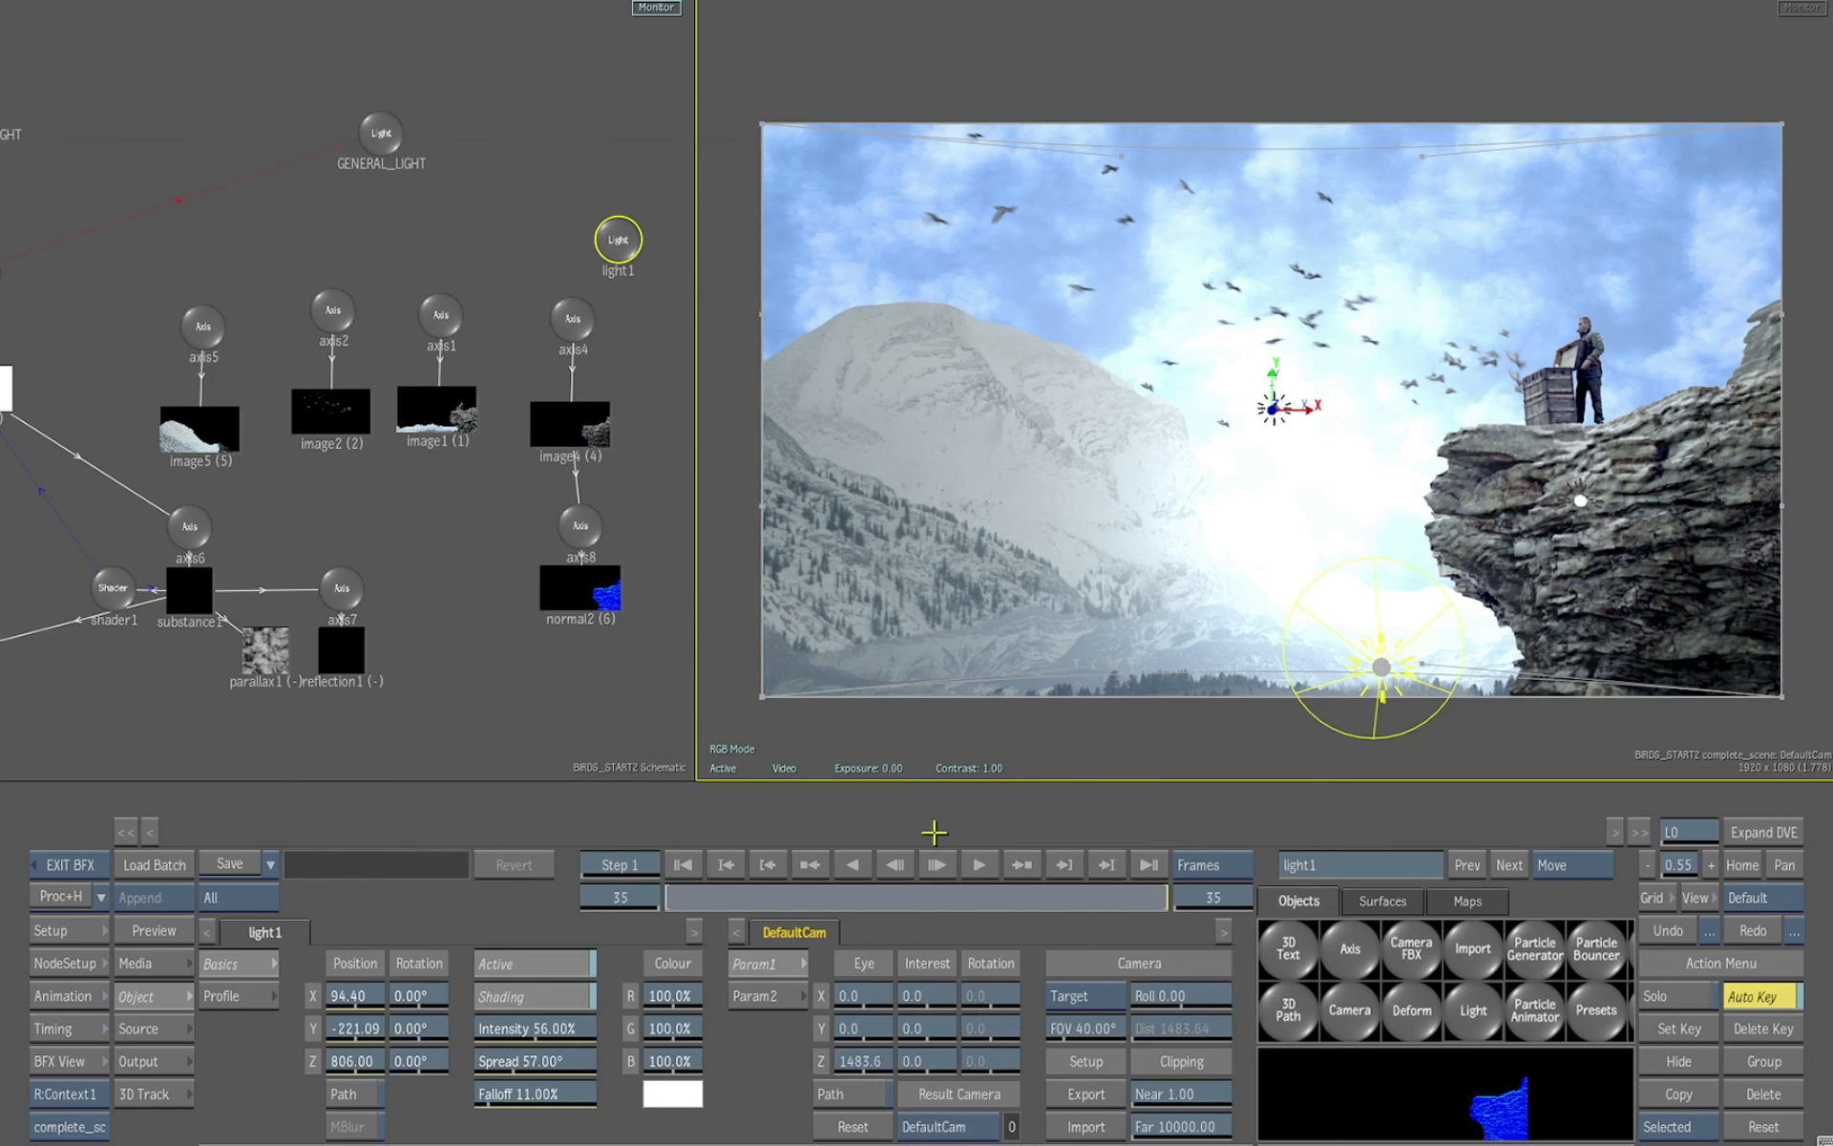
# Leave Action and view the batch output result
pyautogui.press('Escape')
pyautogui.click(1746, 358)
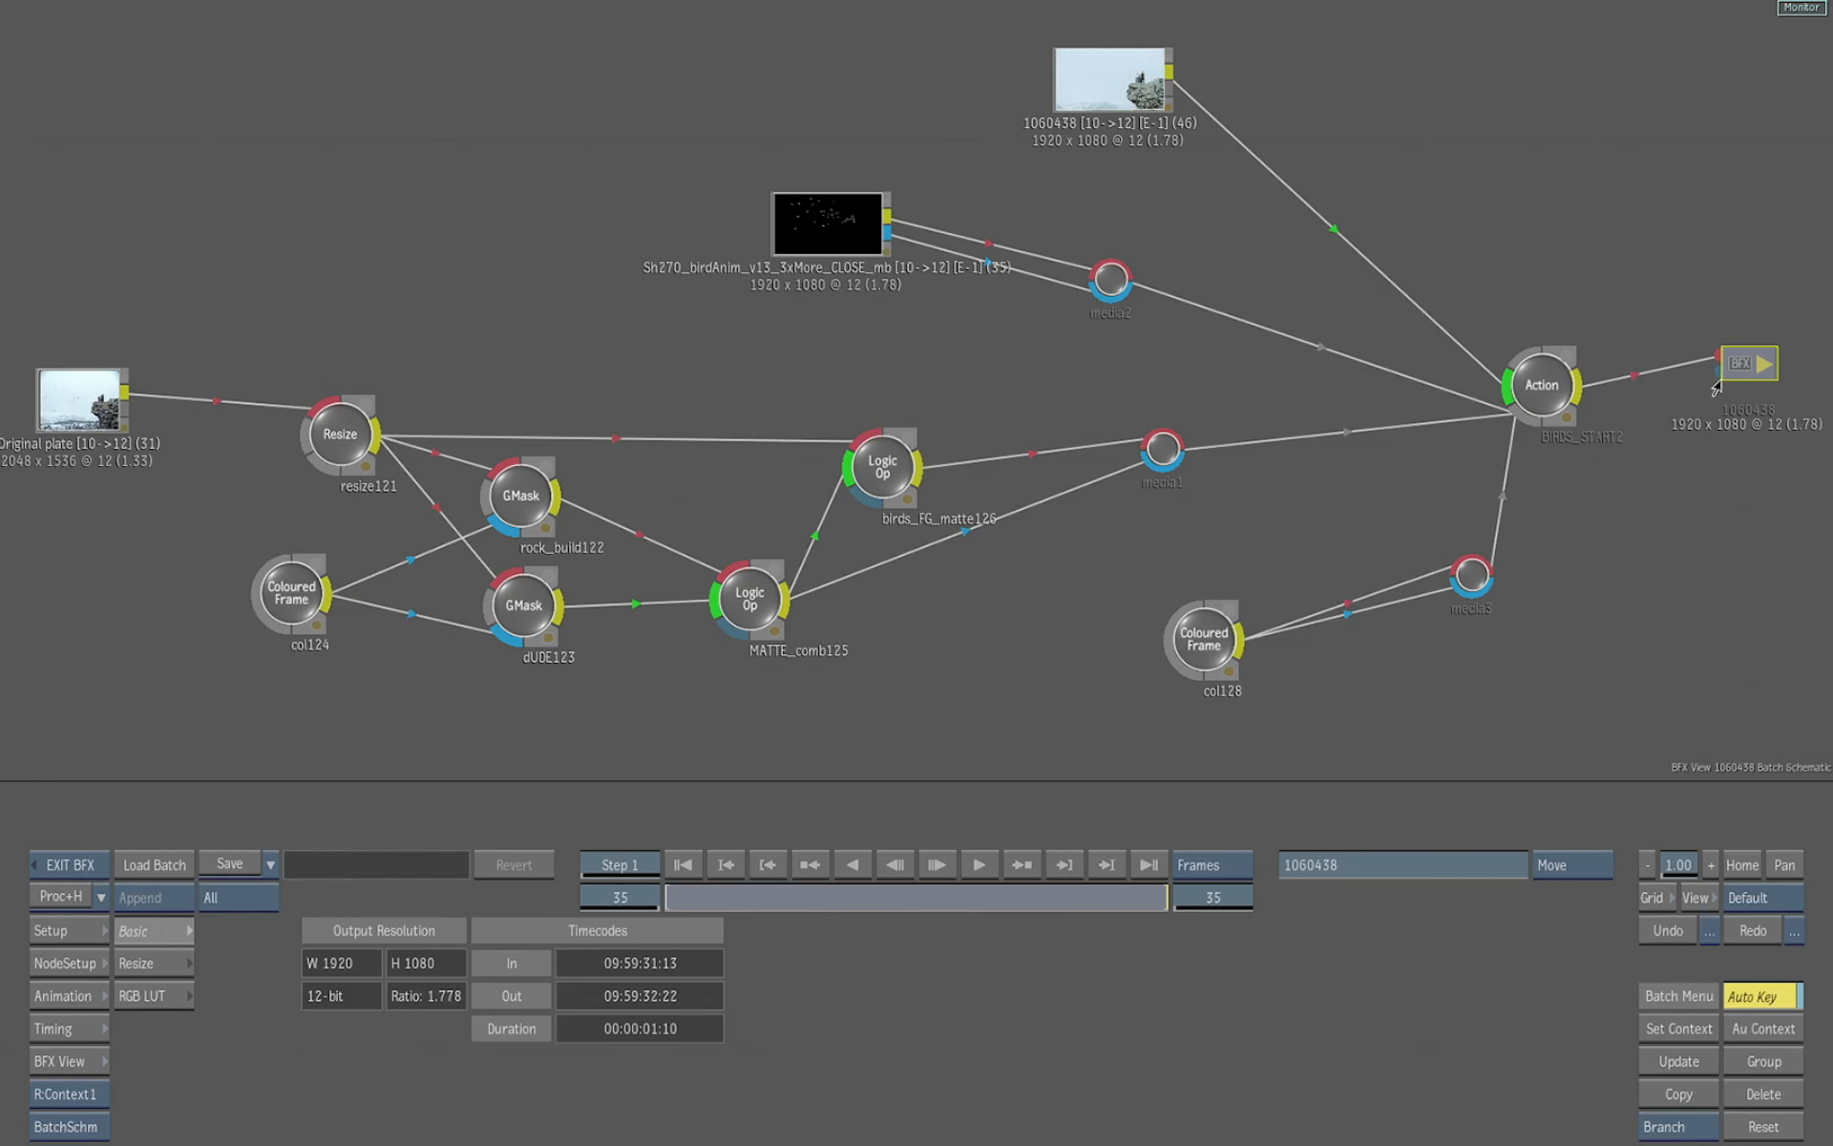
pyautogui.press('F4')
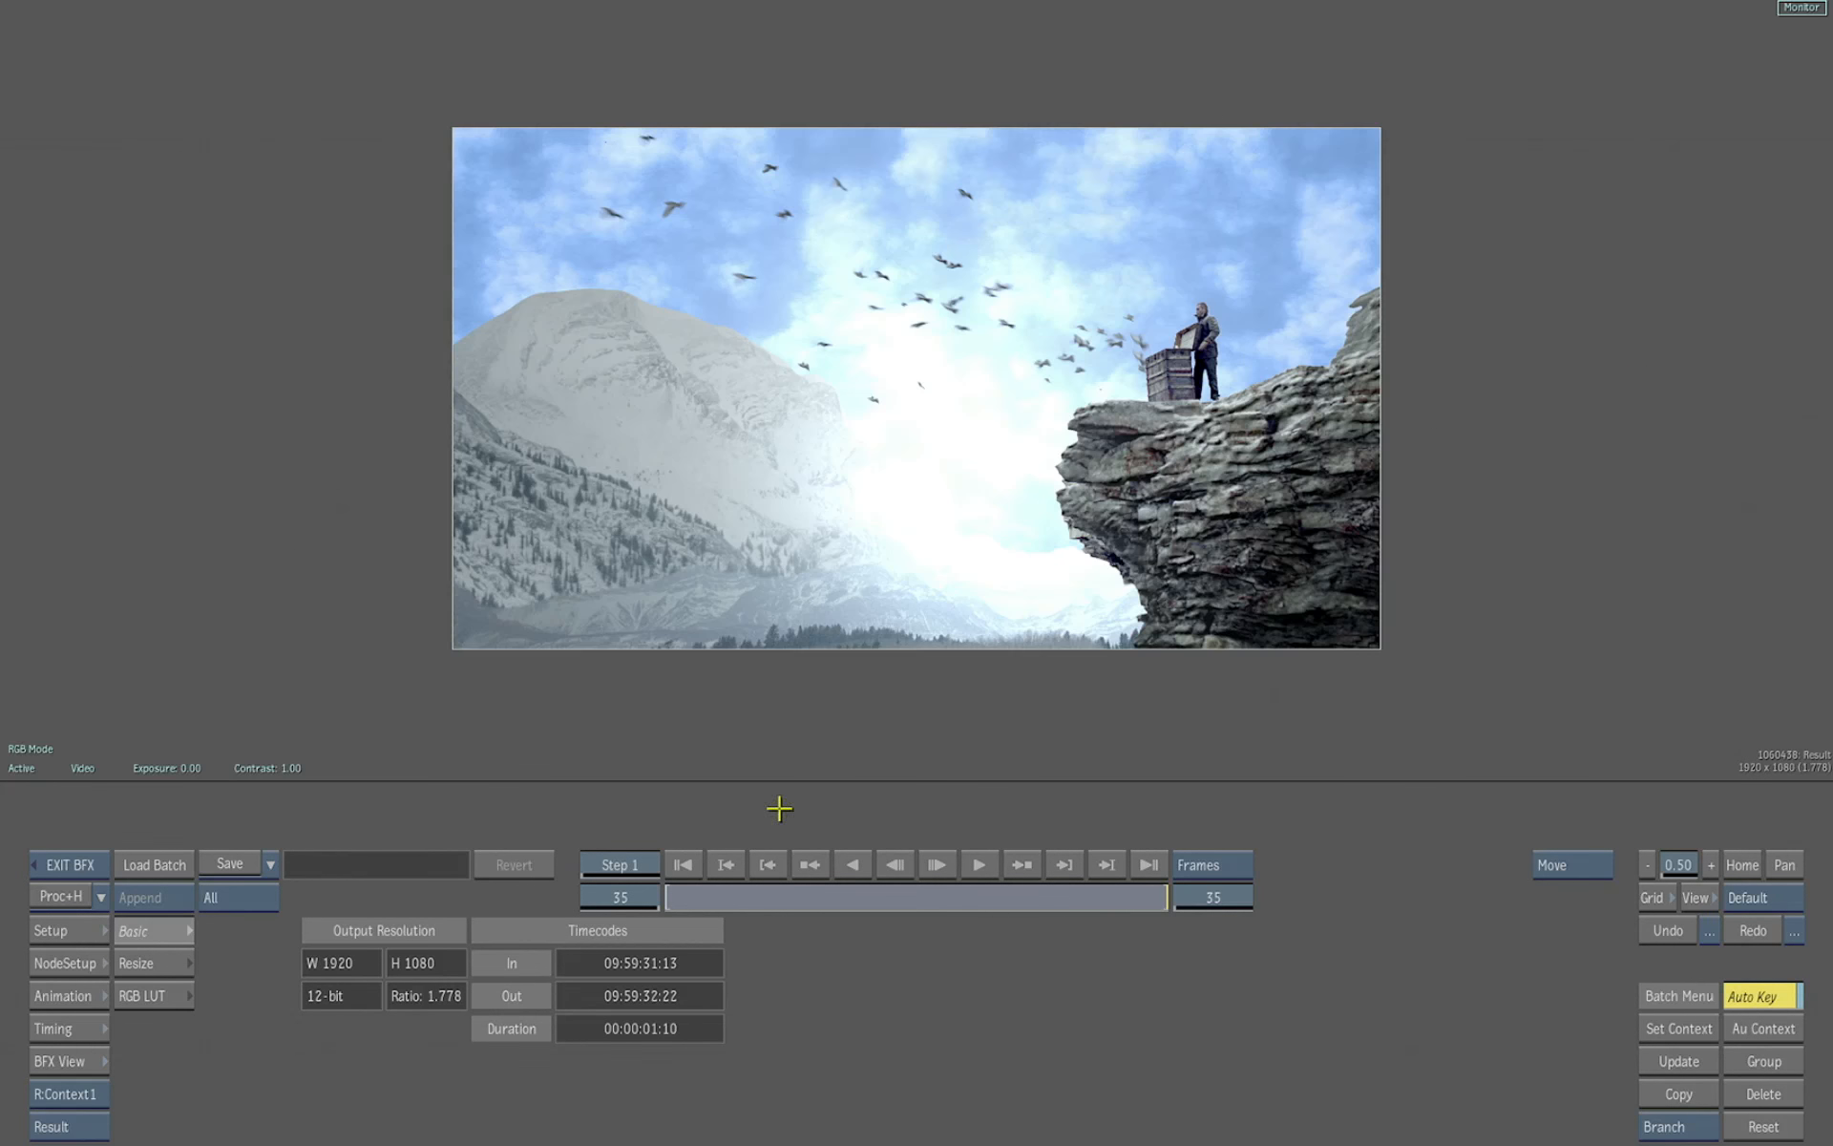
# Exit Batch FX to the timeline and select the 1060438 BFX segment
pyautogui.click(81, 849)
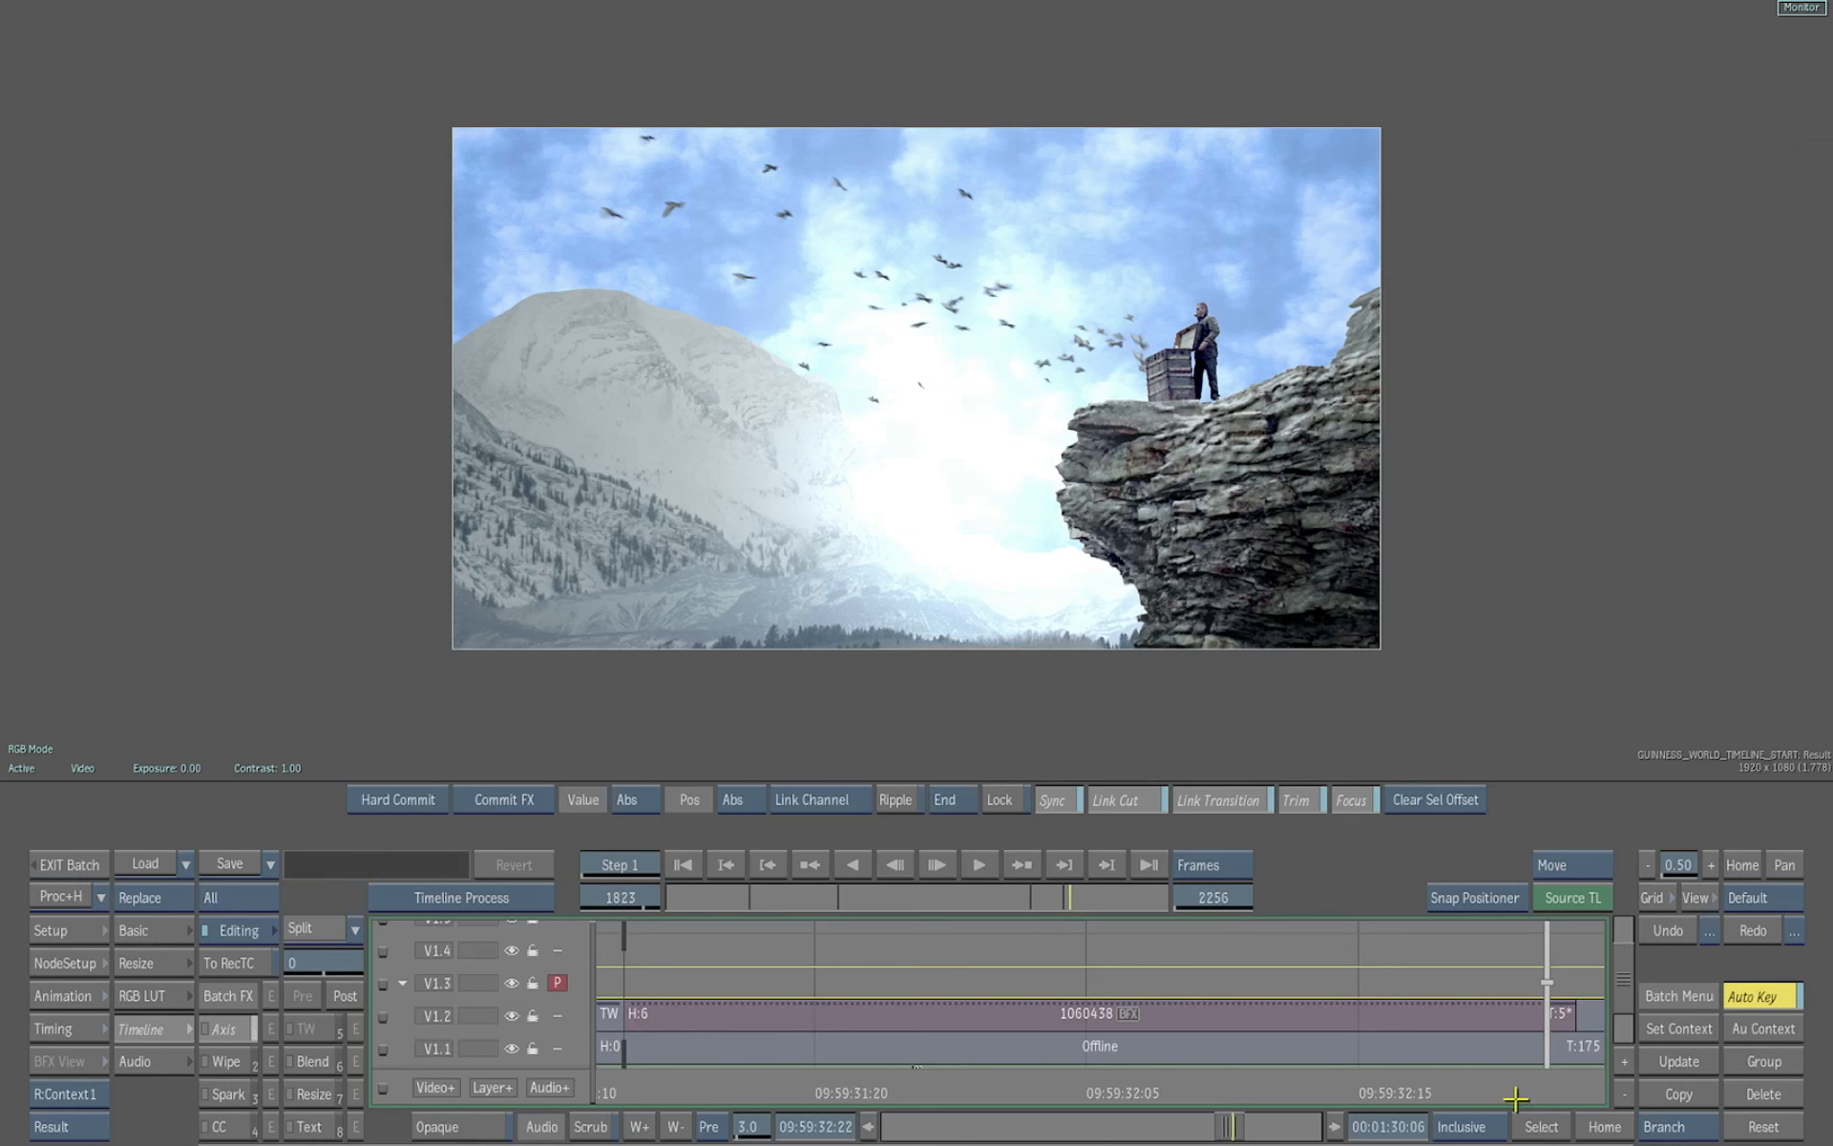
pyautogui.click(1018, 1022)
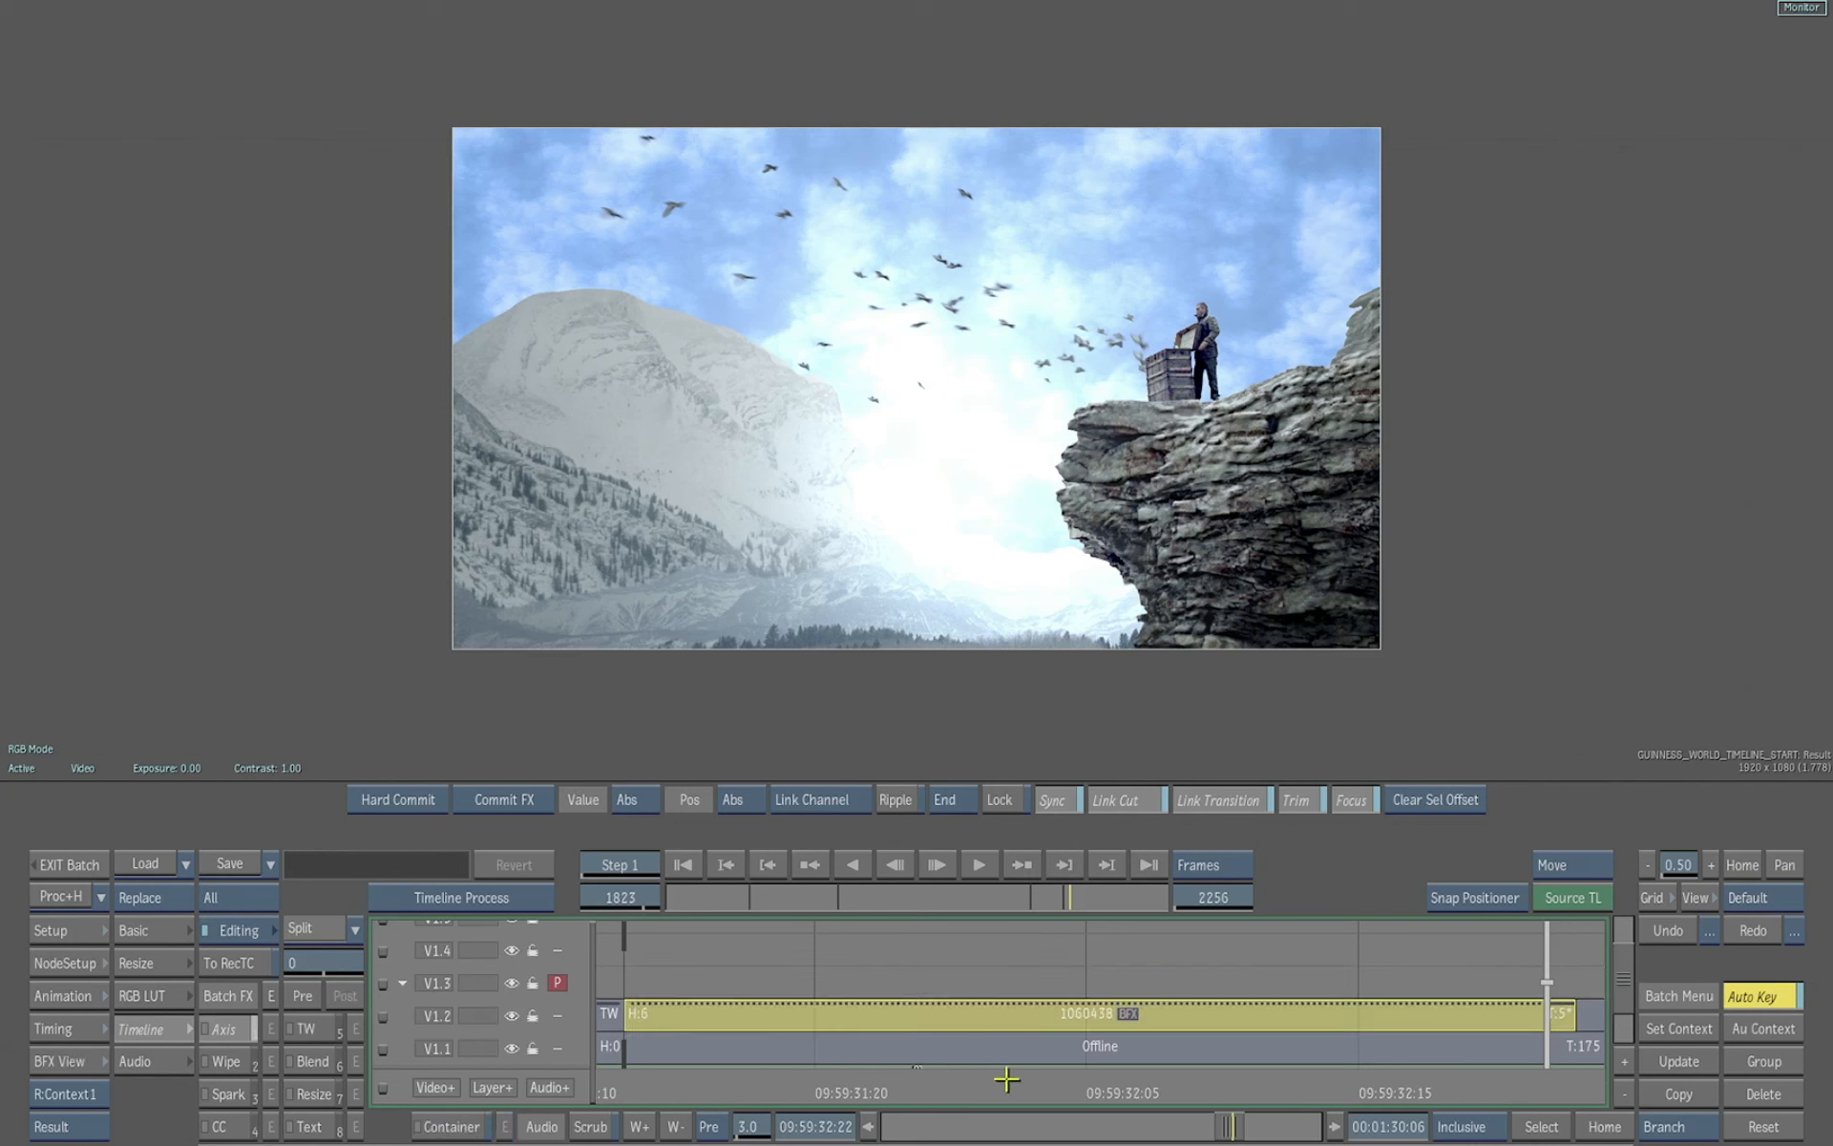